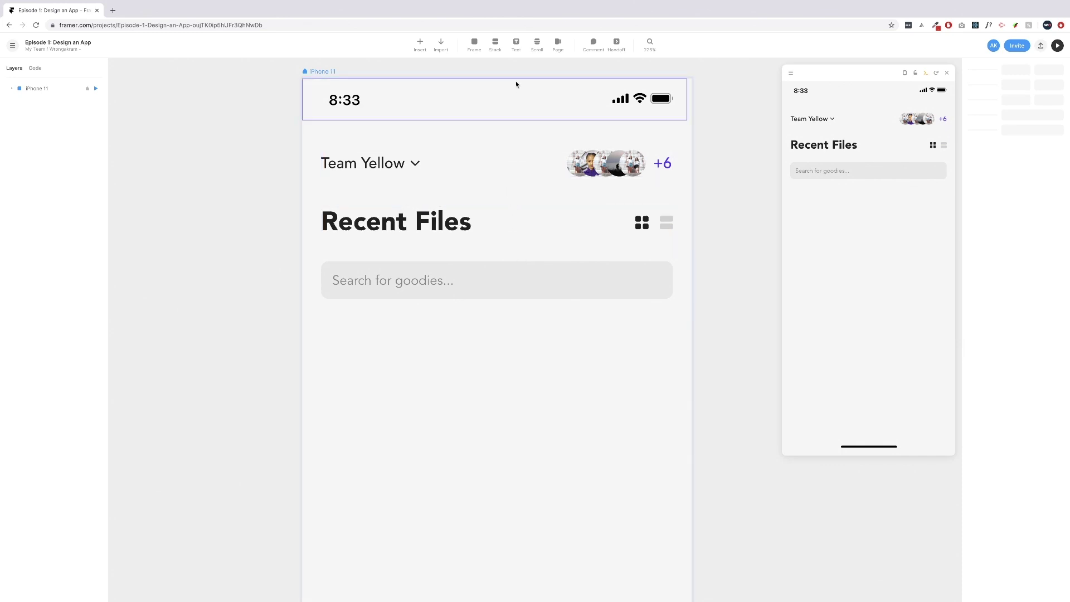
# Add a text layer reading "TODAY" in the empty area below the search field.
pyautogui.click(517, 46)
pyautogui.click(360, 370)
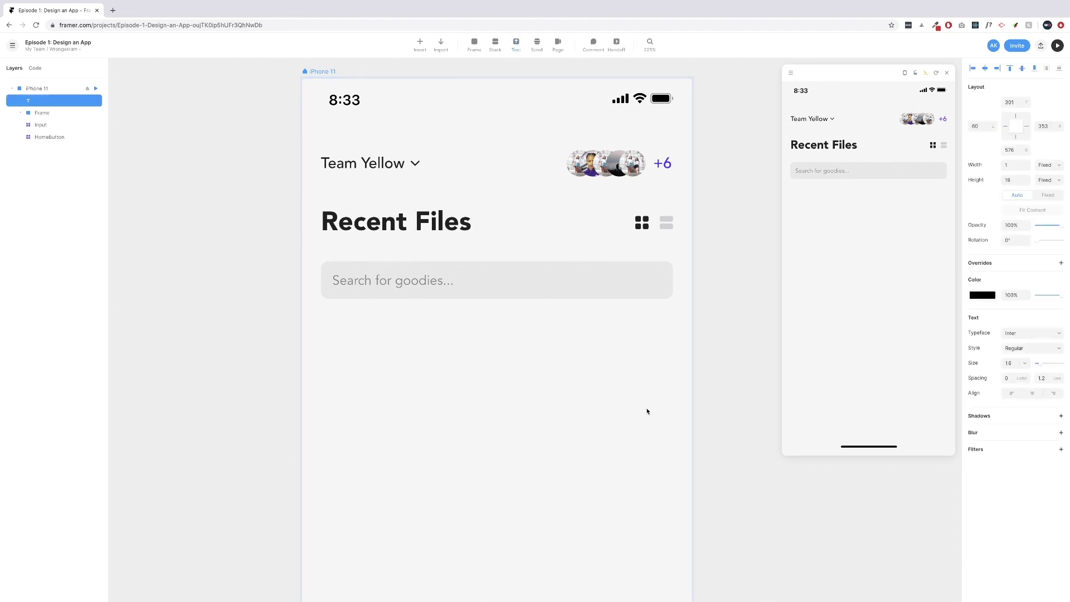
pyautogui.write('TODAY')
pyautogui.press('Escape')
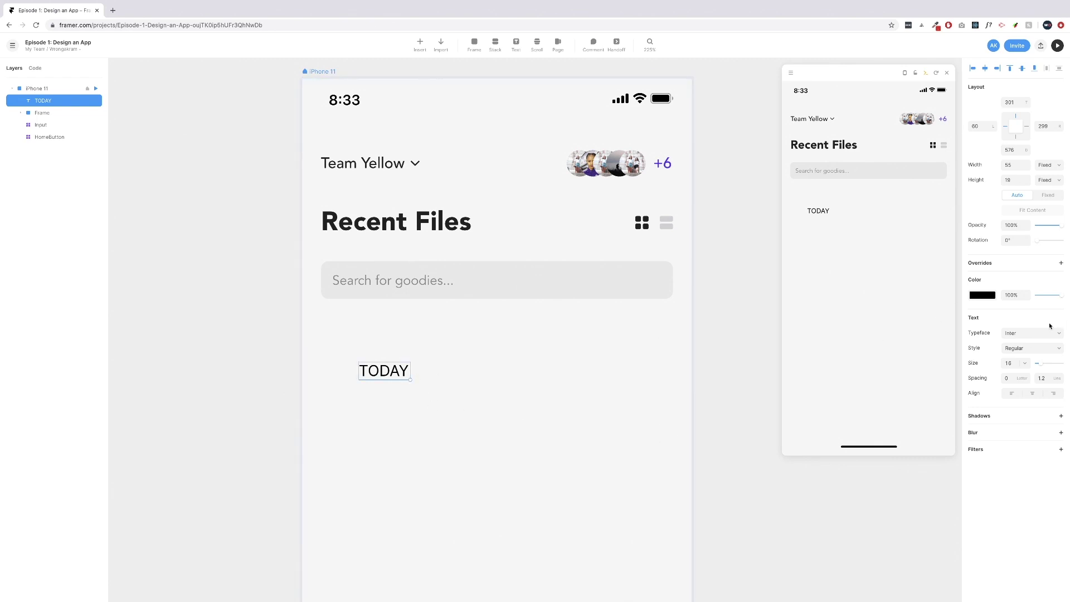
# Style the TODAY text in the Avenir typeface at size 12 with the Black style.
pyautogui.click(1036, 333)
pyautogui.write('aven')
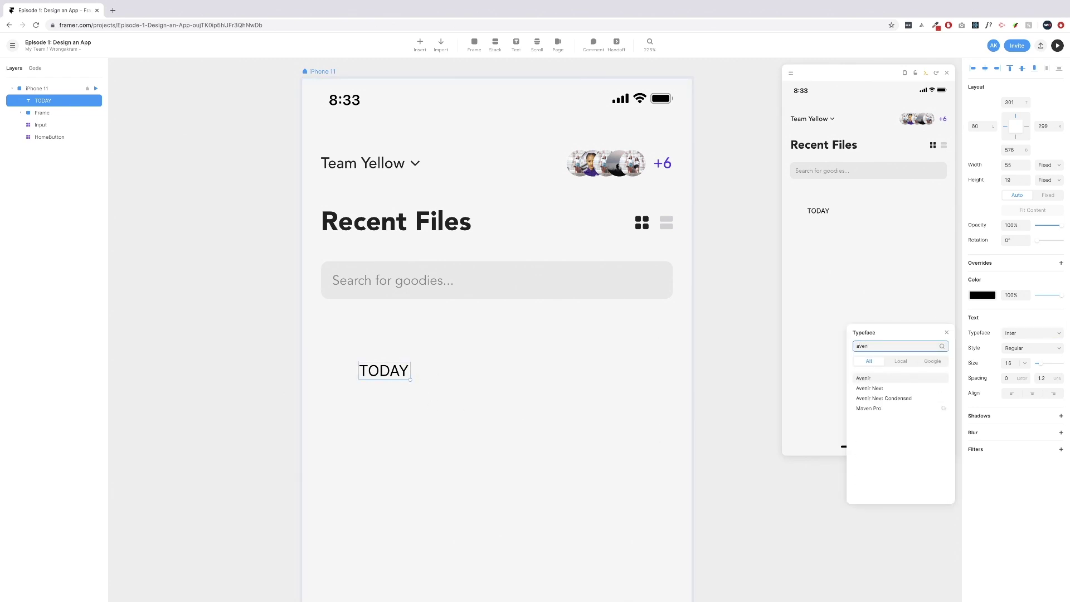
pyautogui.click(900, 380)
pyautogui.click(1010, 363)
pyautogui.write('12')
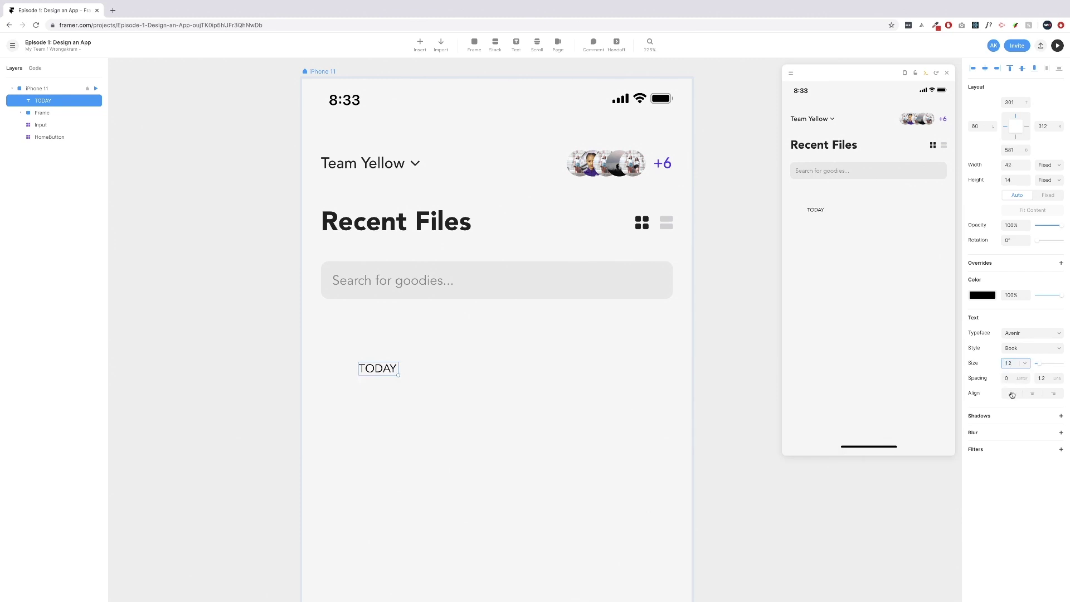
pyautogui.click(1031, 348)
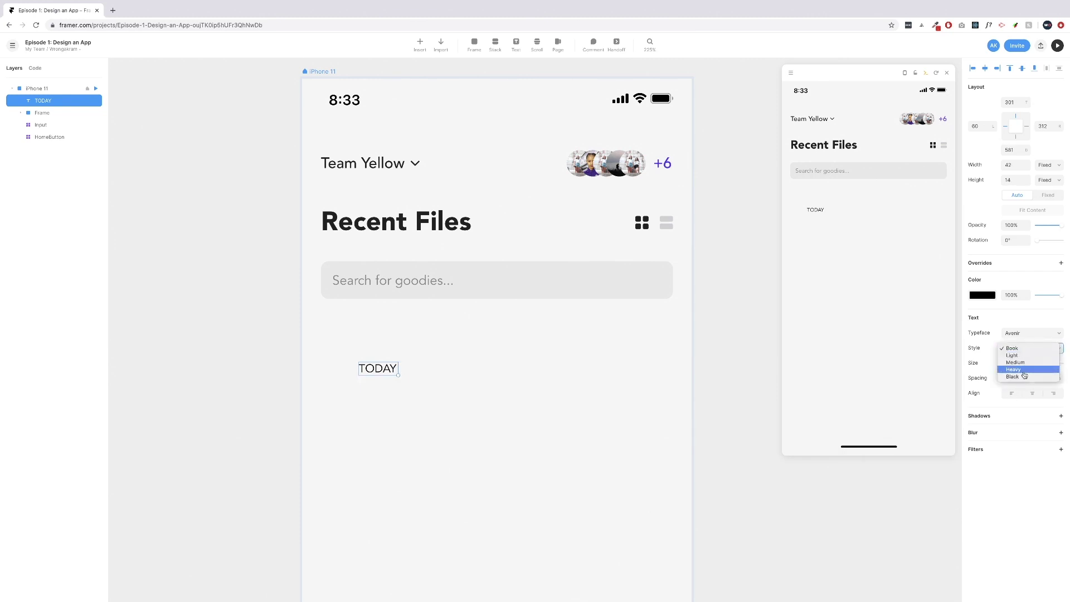
pyautogui.click(1024, 370)
pyautogui.click(1028, 348)
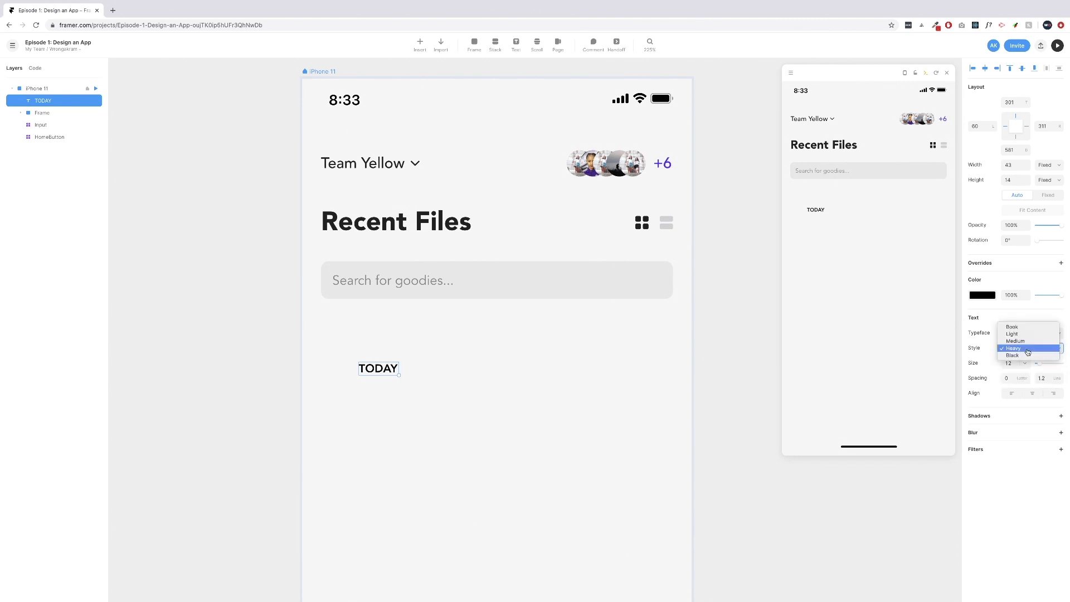
pyautogui.click(1015, 355)
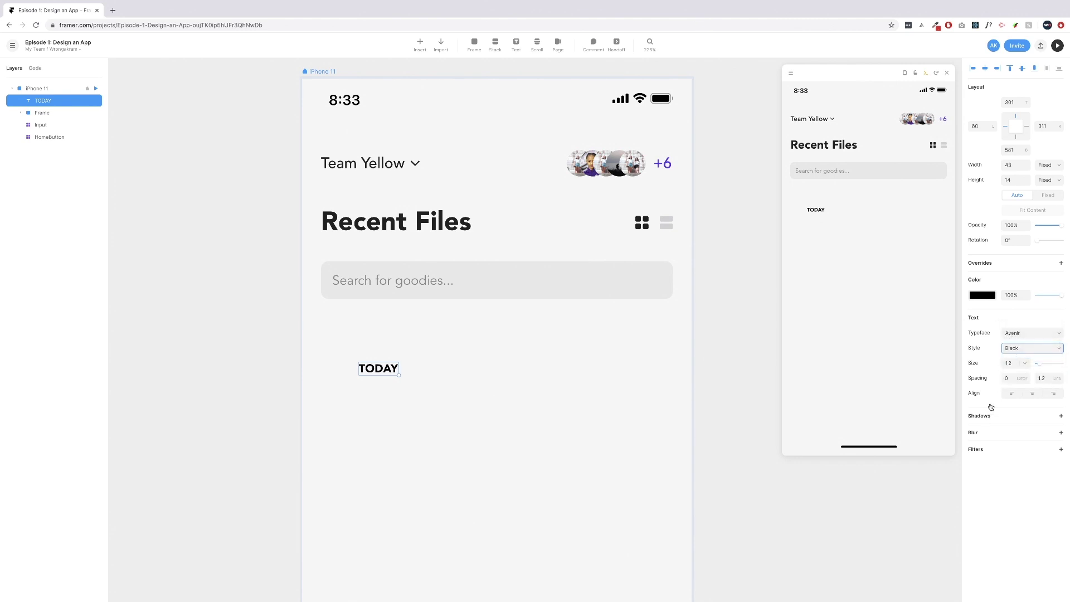
# Set the TODAY text colour to #74777B and save it as a shared colour named "Gray".
pyautogui.click(982, 296)
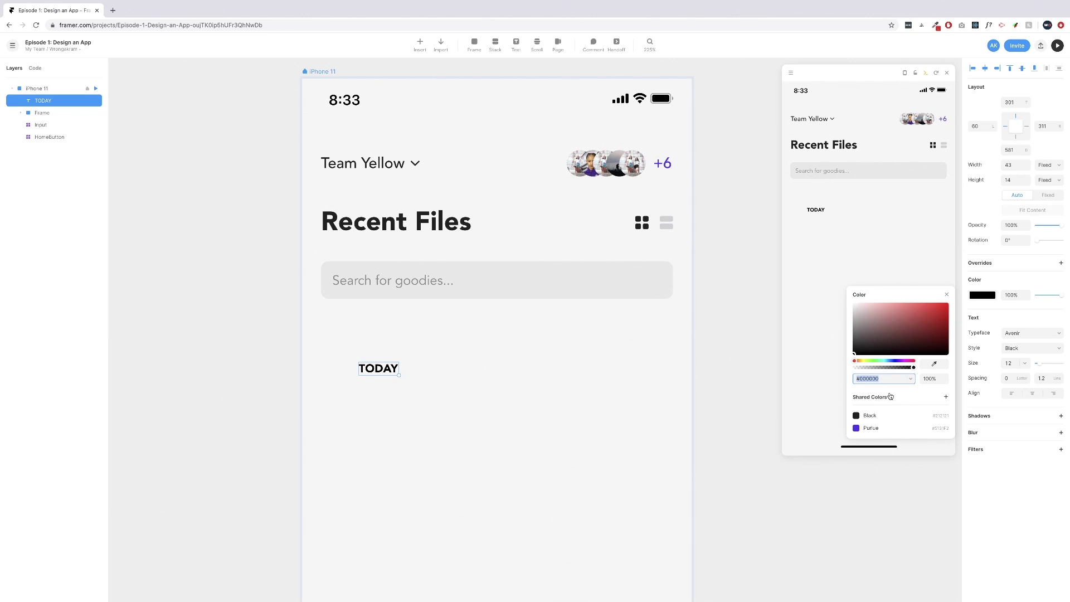
pyautogui.write('74777b')
pyautogui.click(945, 397)
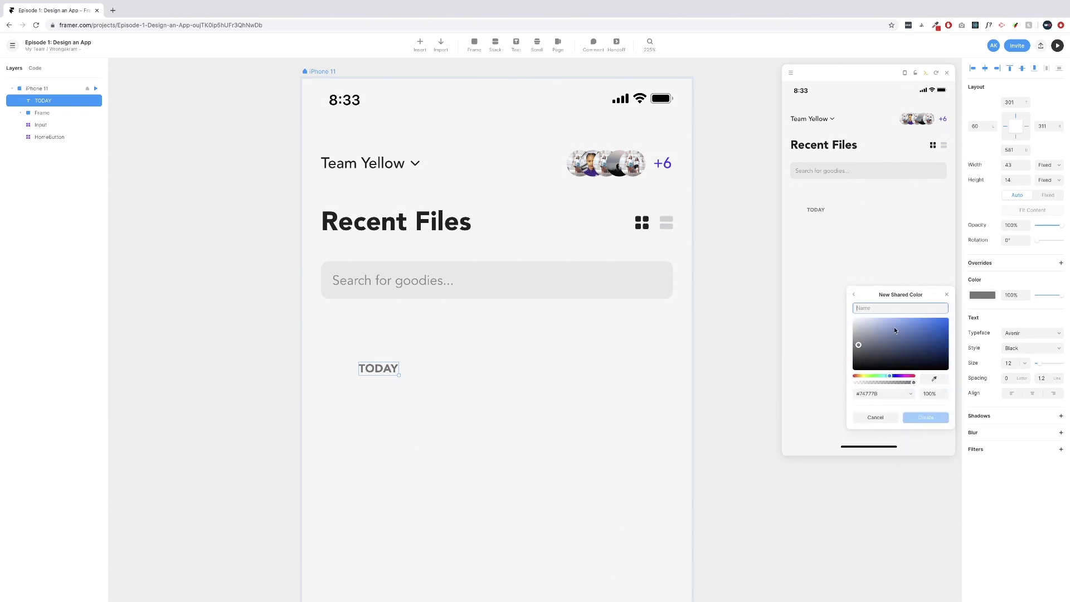
pyautogui.write('Gray')
pyautogui.click(925, 417)
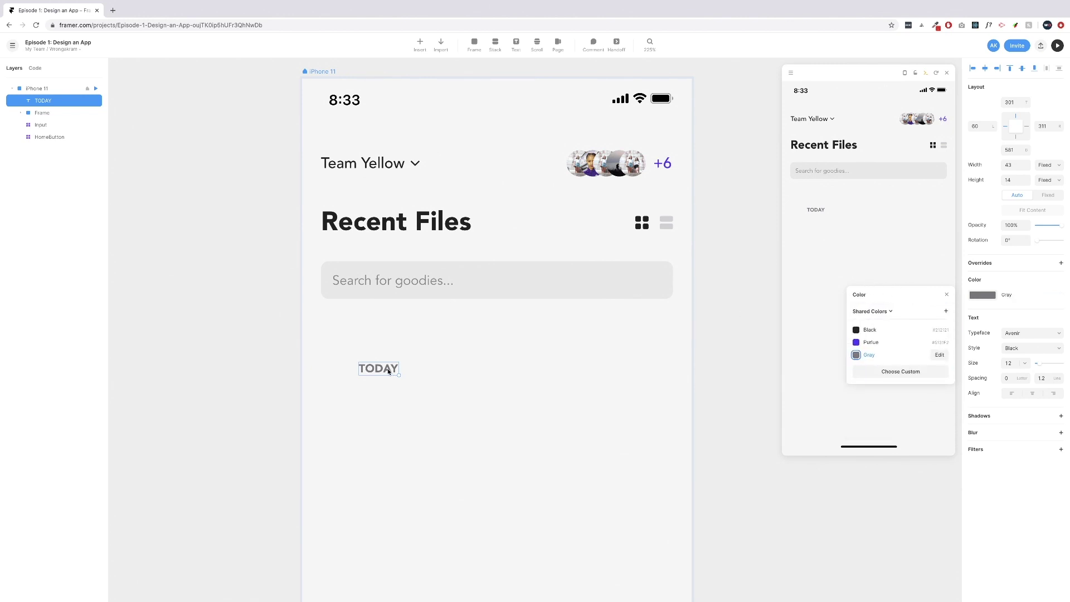
# Move the TODAY label under the search field, aligned with its left edge, and nudge it down to a top offset of 266.
pyautogui.moveTo(389, 370); pyautogui.dragTo(350, 331)
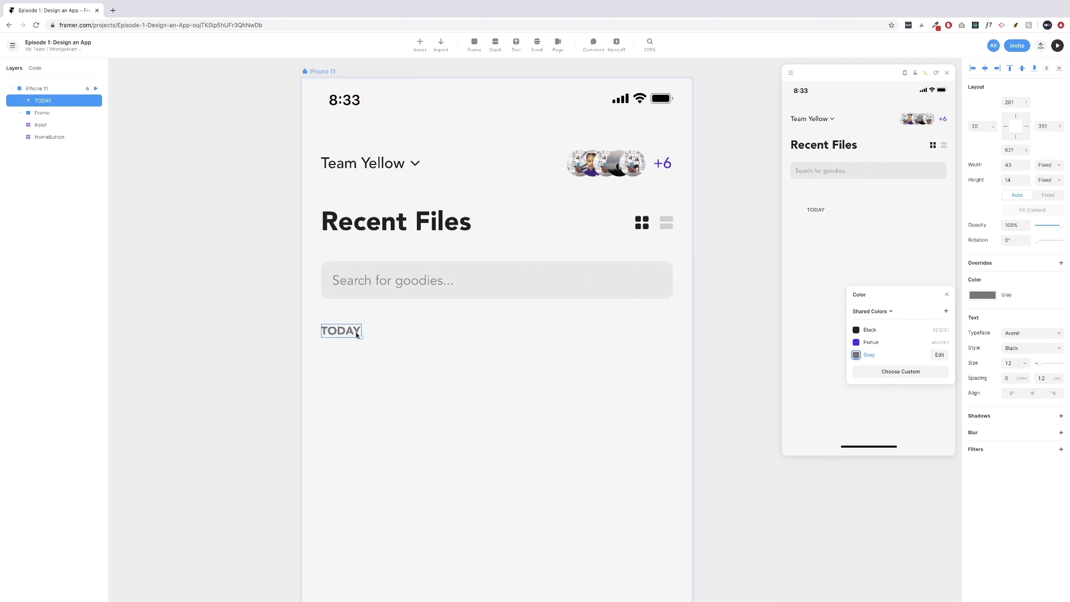
pyautogui.press('alt')
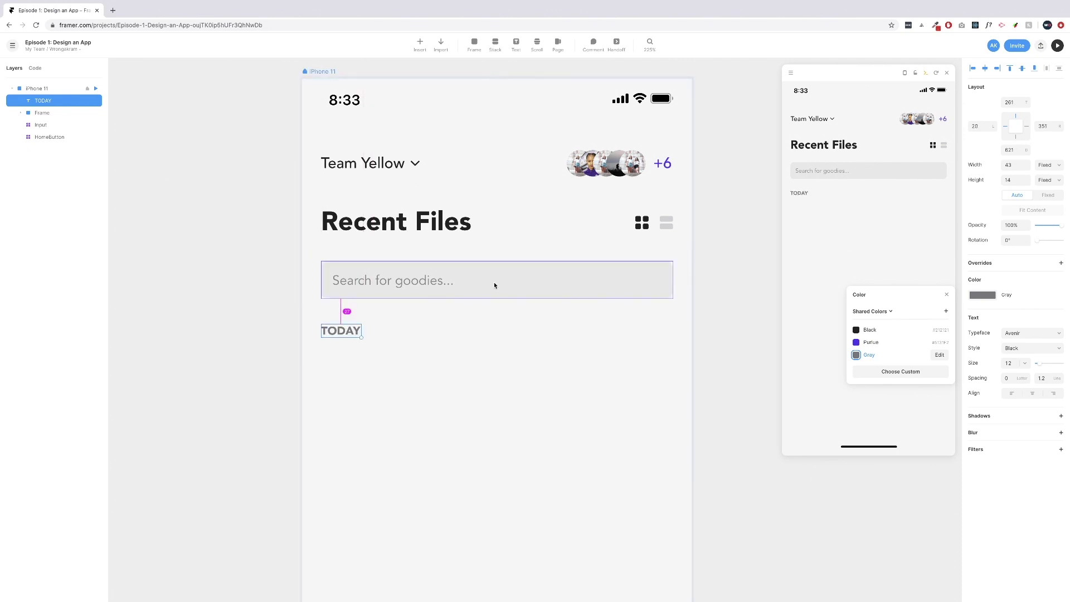
pyautogui.press('Down')
pyautogui.press('Down')
pyautogui.press('Down')
pyautogui.press('Down')
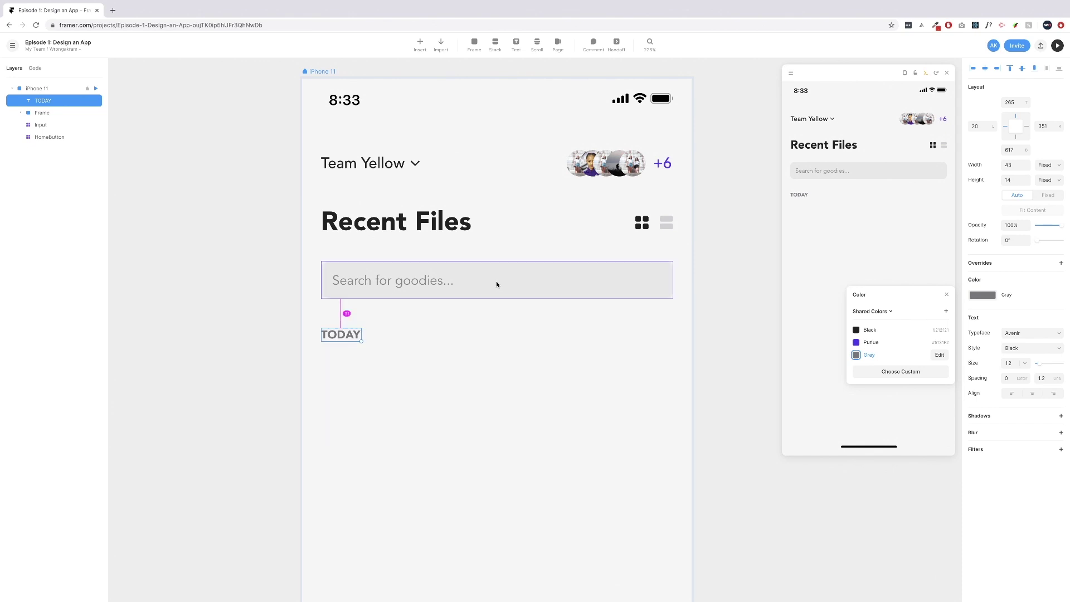
pyautogui.scroll(-1, 310, 222)
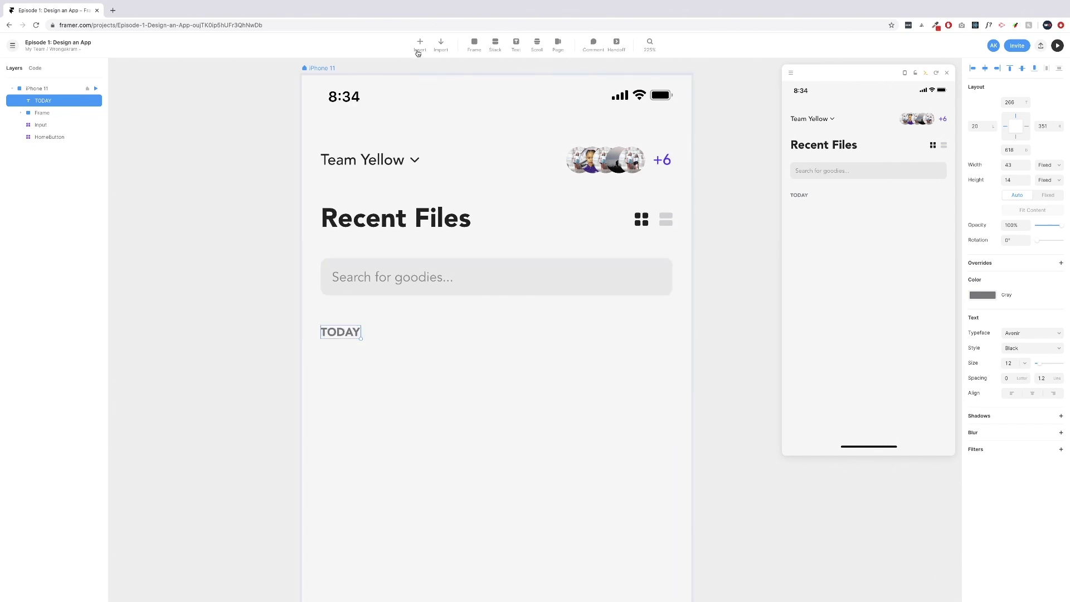
pyautogui.click(473, 46)
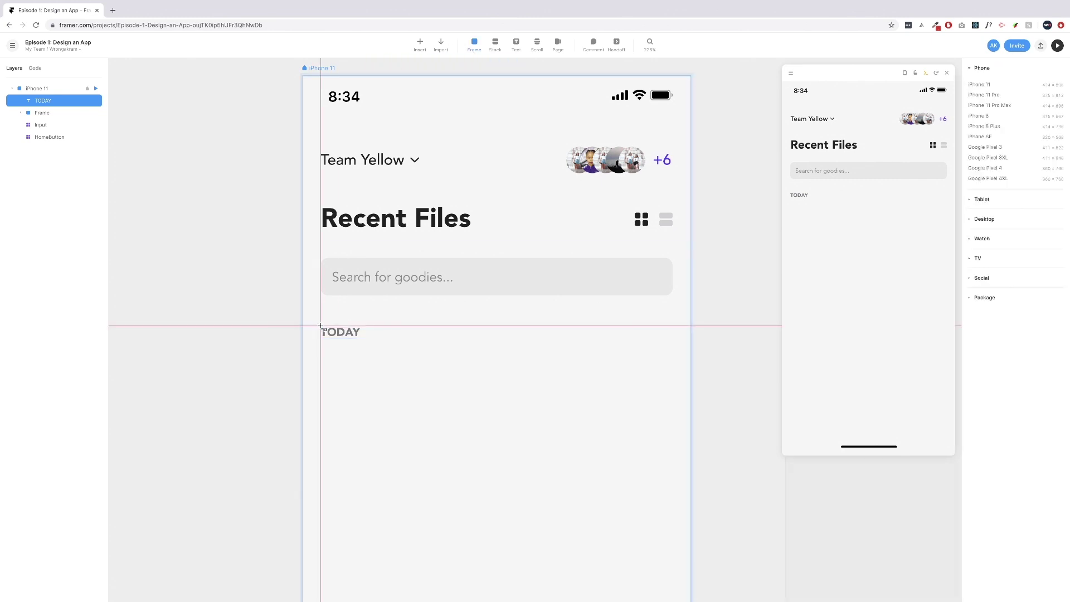
pyautogui.press('Escape')
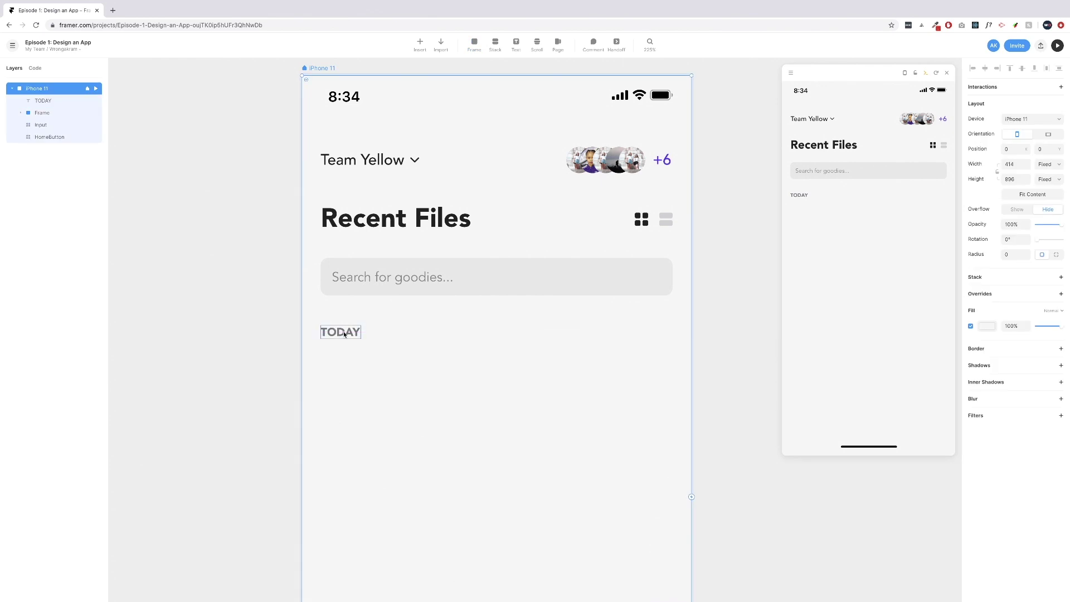
pyautogui.click(339, 333)
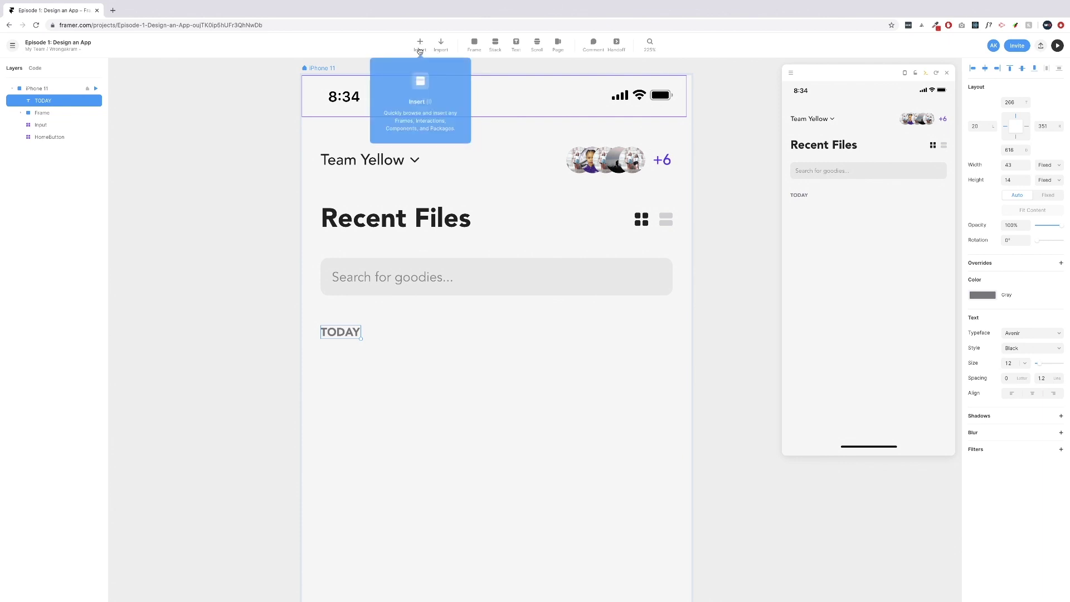
# Draw a 374 × 16 frame around the TODAY label, matching the search field's width, and centre the label vertically inside it.
pyautogui.click(474, 44)
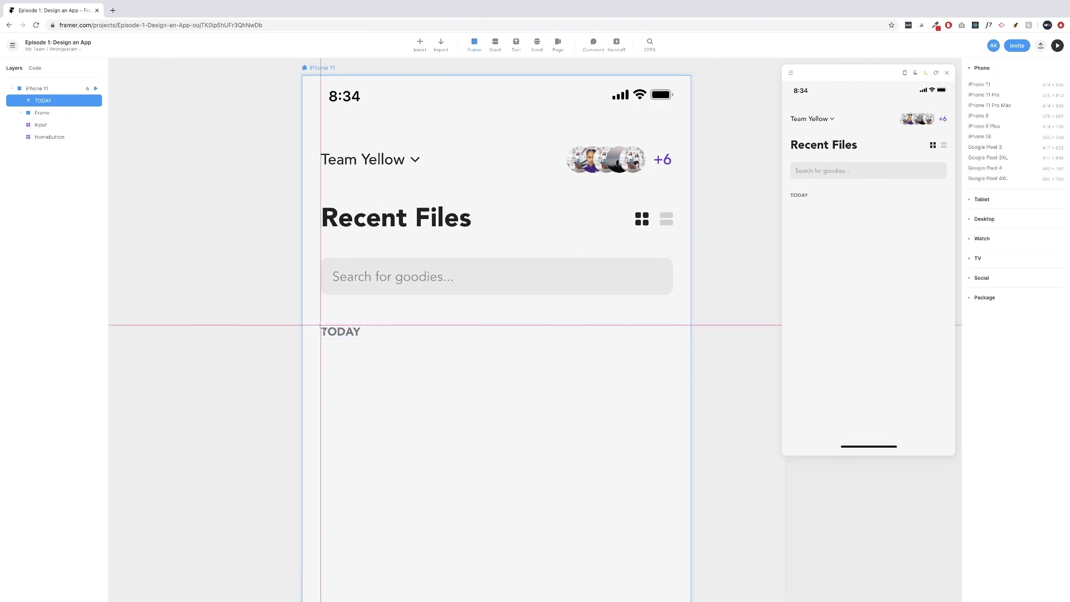
pyautogui.moveTo(320, 325); pyautogui.dragTo(673, 351)
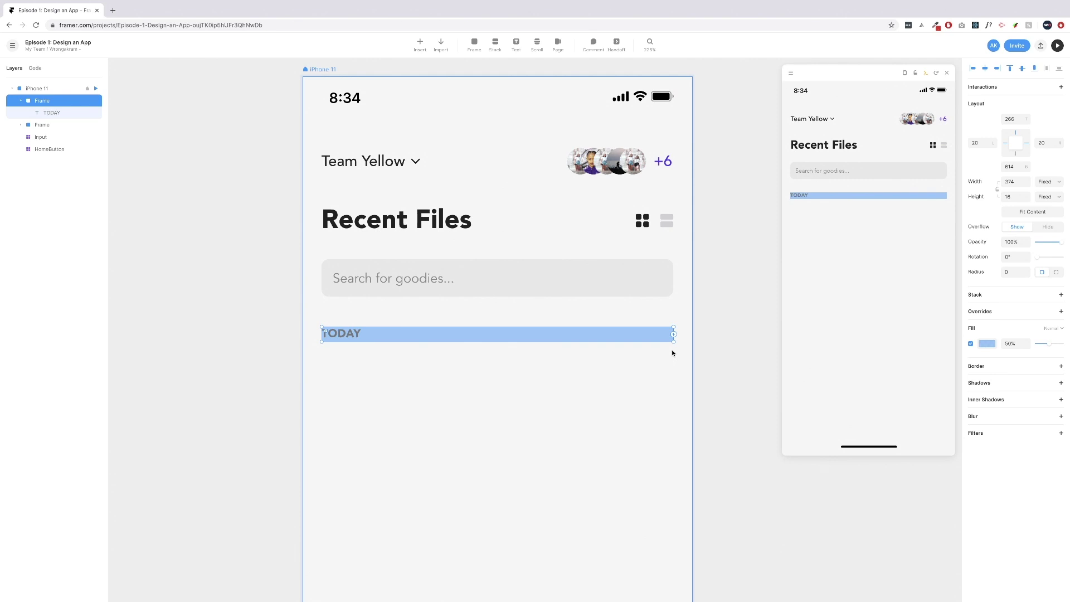
pyautogui.click(355, 332)
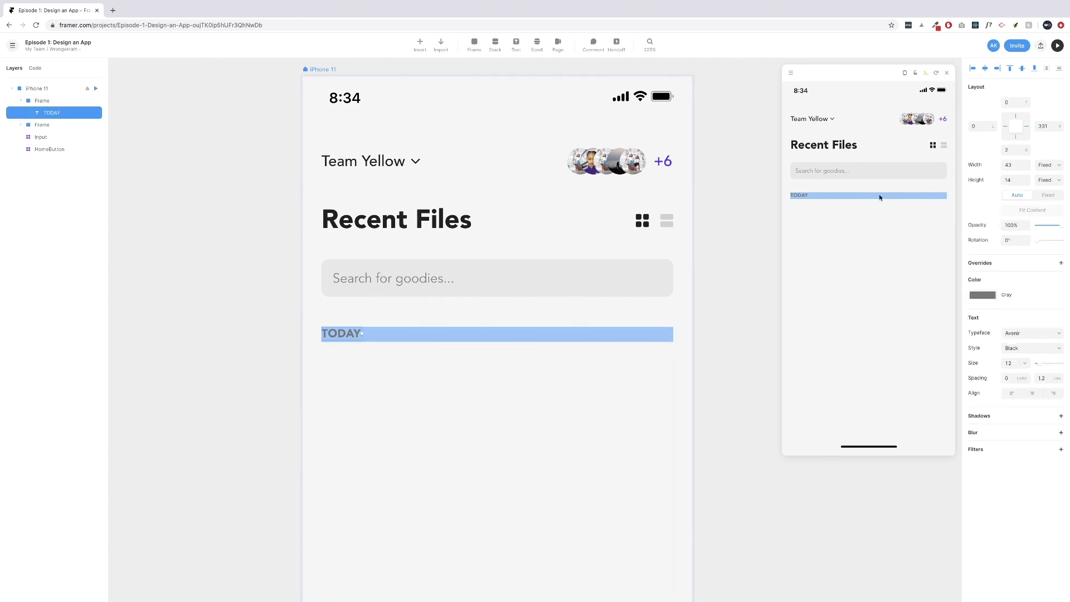
pyautogui.click(985, 68)
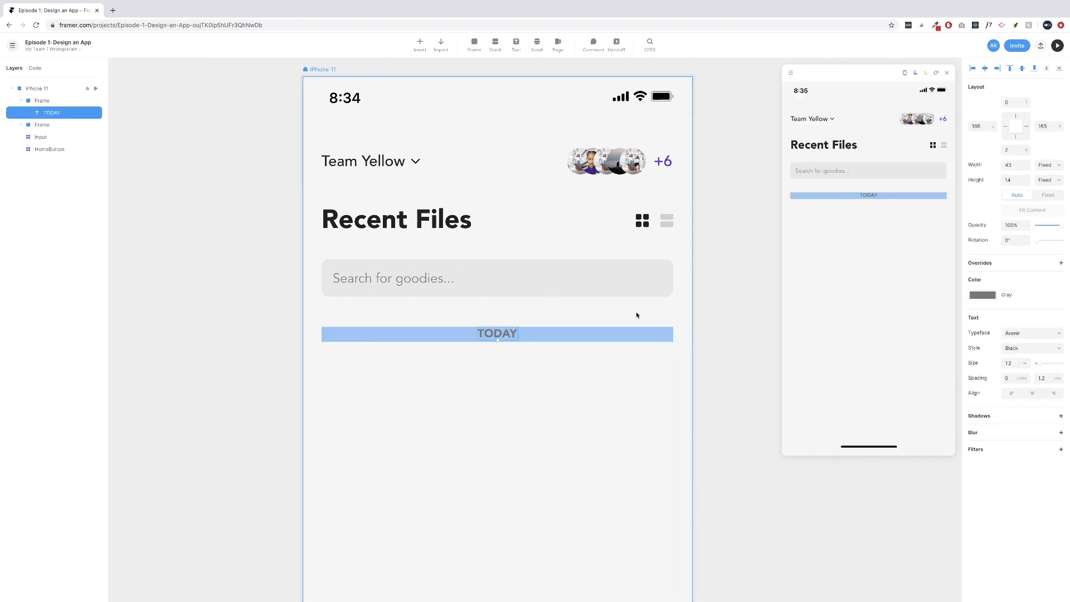
pyautogui.hotkey('ctrl', 'z')
pyautogui.click(1021, 69)
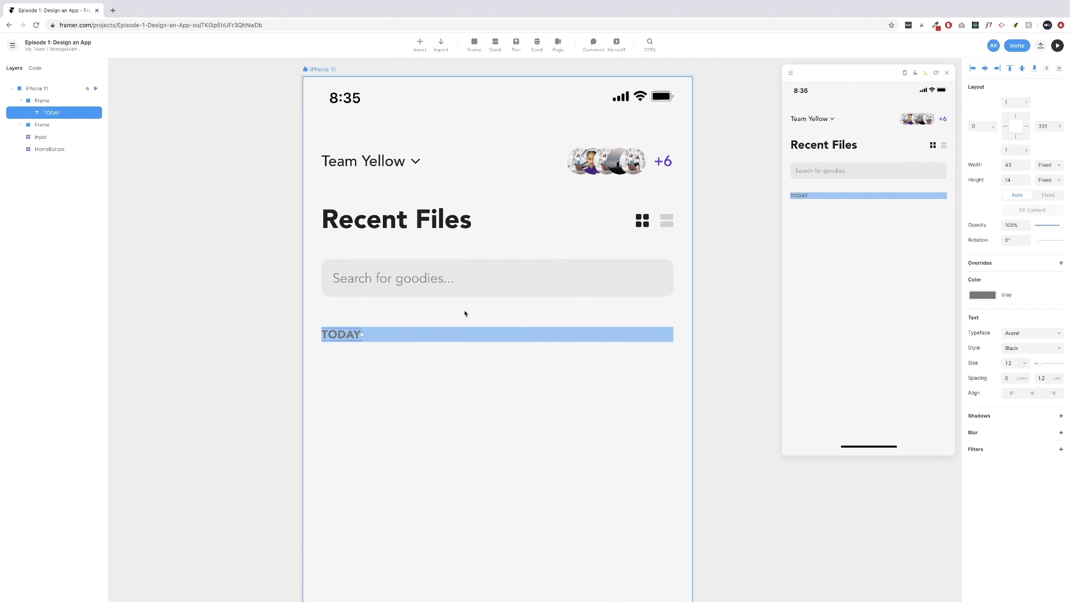
# Turn off the fill of the frame around the TODAY label.
pyautogui.click(375, 341)
pyautogui.click(985, 345)
pyautogui.click(970, 343)
pyautogui.click(971, 343)
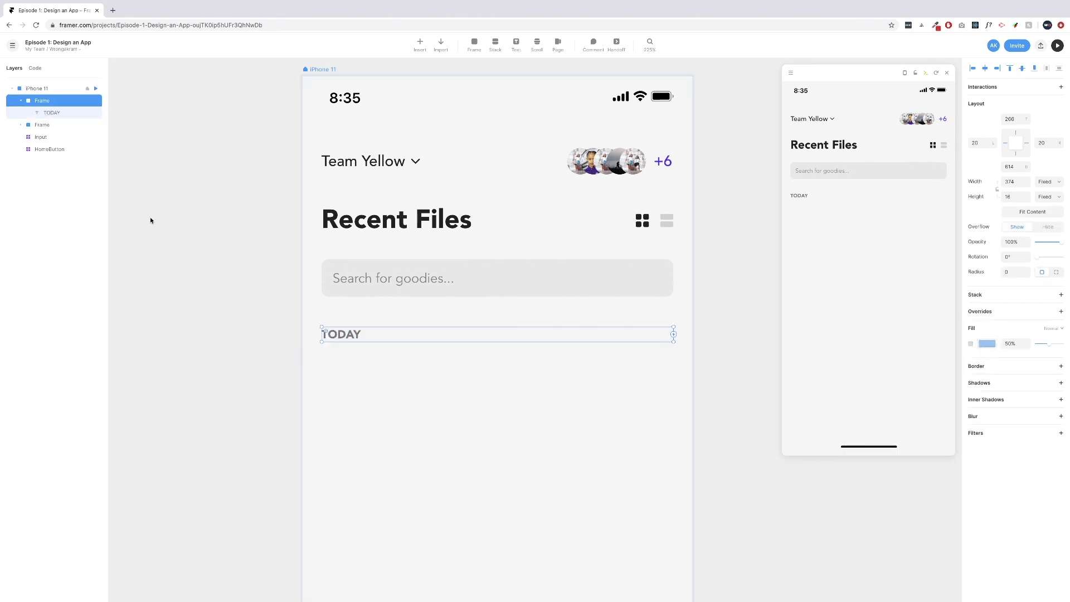
# Rename the frame containing the TODAY label to "Section Date" and collapse its layer.
pyautogui.doubleClick(48, 103)
pyautogui.write('Section ')
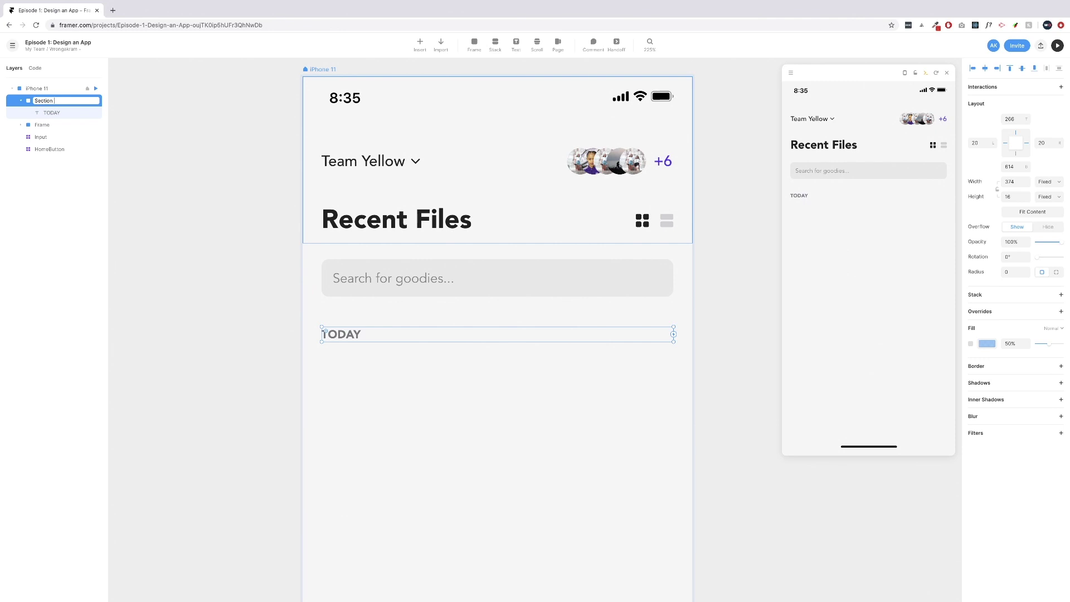
pyautogui.write('Tate')
pyautogui.press('Return')
pyautogui.click(22, 101)
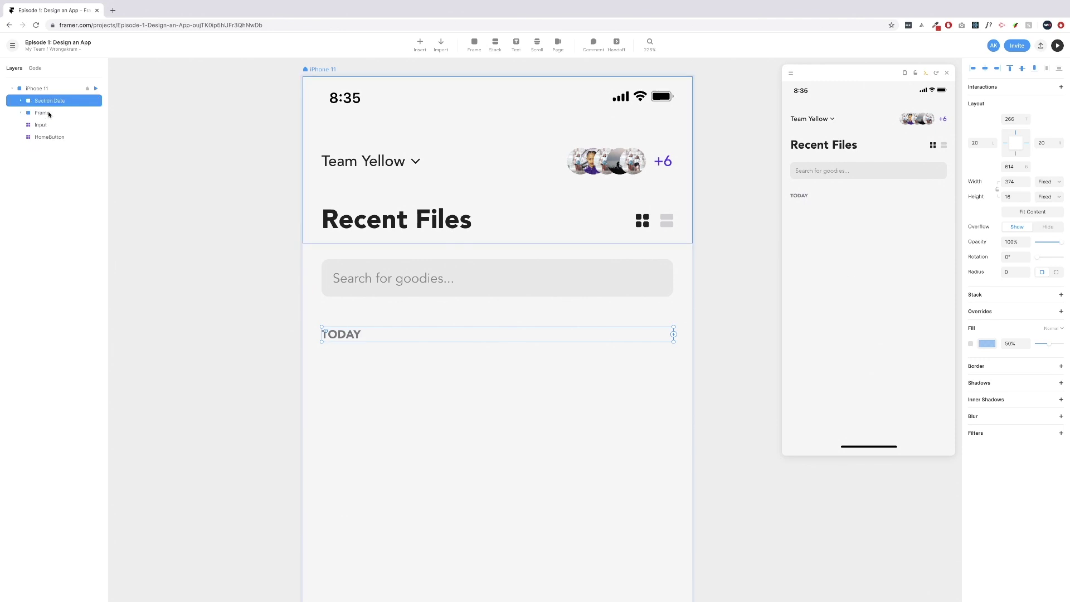
# Reorder the layers so Section Date sits below the frame holding the page title and status bar.
pyautogui.moveTo(65, 102); pyautogui.dragTo(40, 106)
pyautogui.click(40, 105)
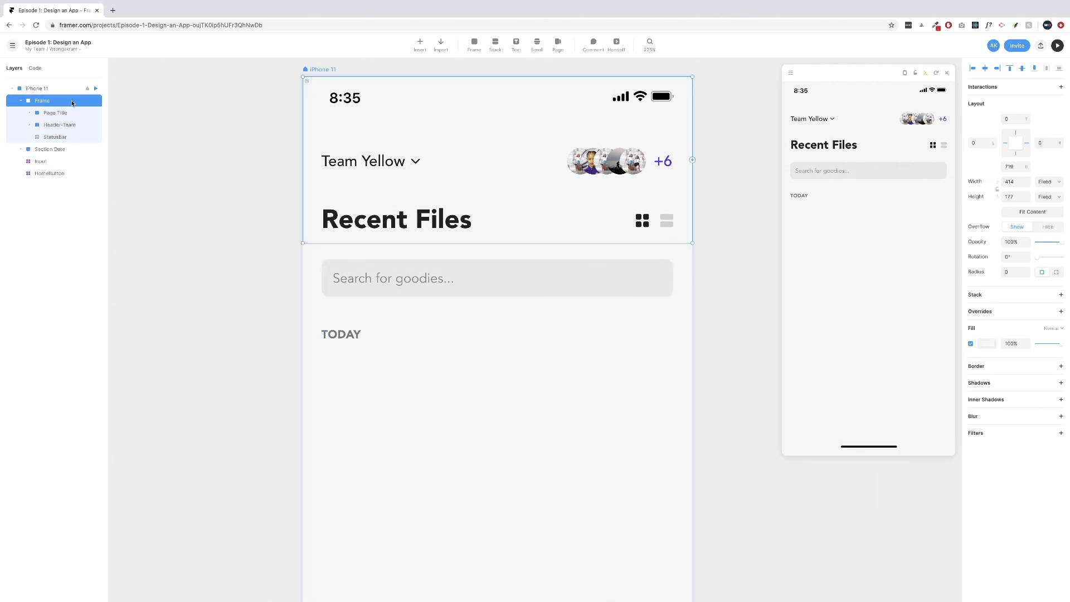
pyautogui.moveTo(373, 105); pyautogui.dragTo(425, 130)
pyautogui.hotkey('ctrl', 'z')
# Rename the top frame holding the page title and status bar to "Header" and collapse its layer.
pyautogui.doubleClick(42, 101)
pyautogui.write('Header')
pyautogui.press('Return')
pyautogui.click(20, 101)
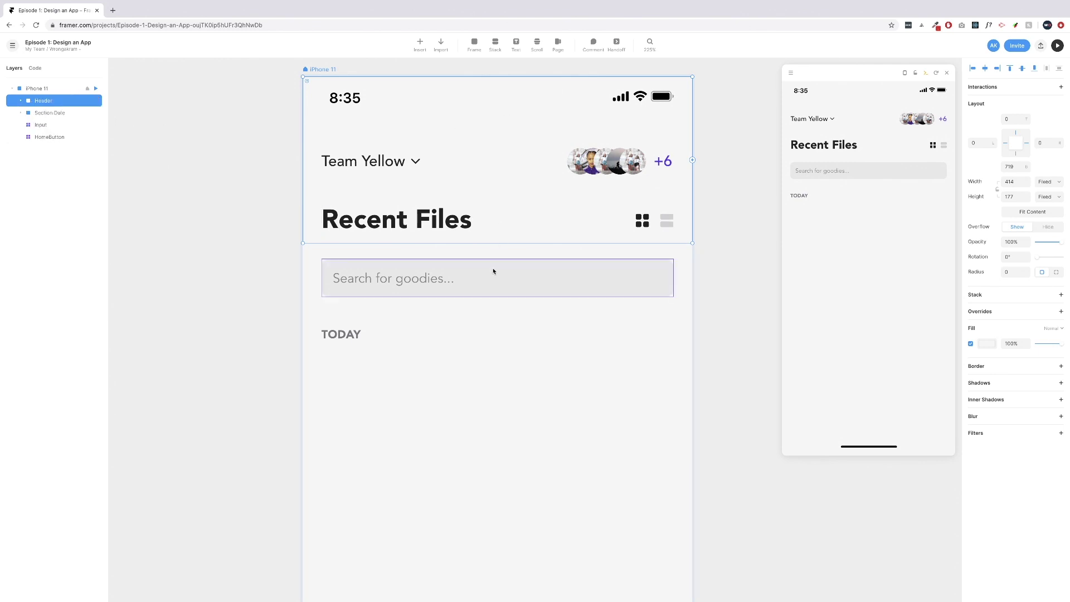
# Draw a card frame of about 157 × 167 below the TODAY label, aligned with the label's left edge.
pyautogui.click(78, 115)
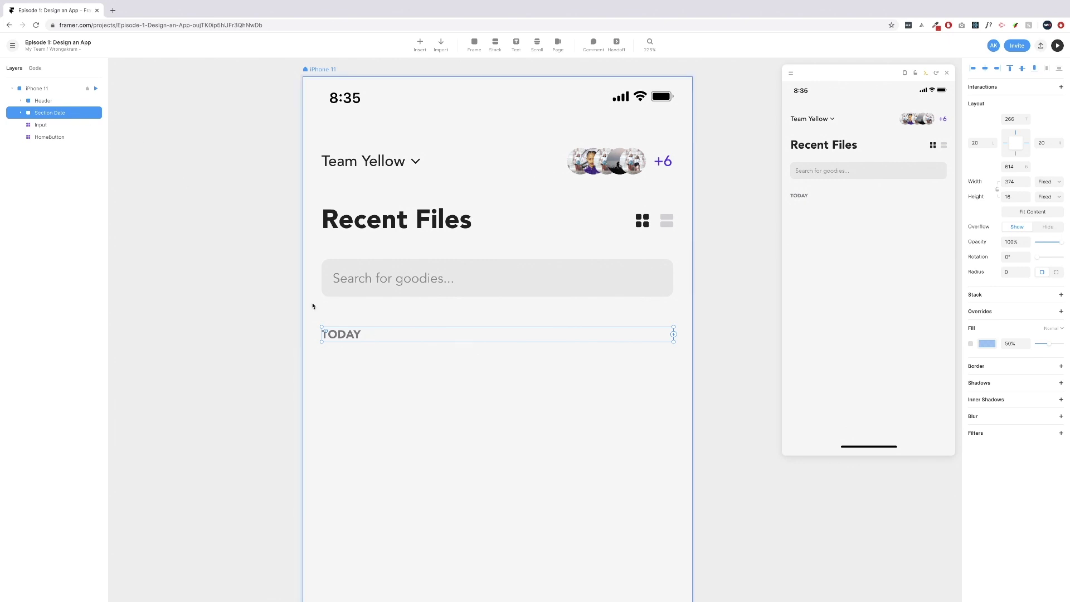
pyautogui.scroll(-2, 586, 437)
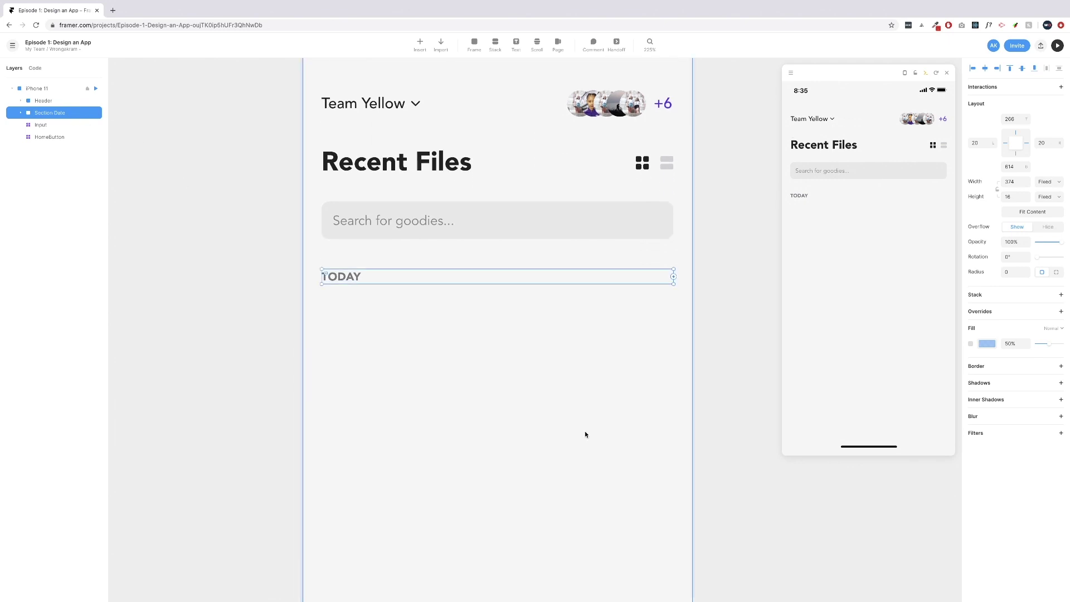
pyautogui.click(550, 383)
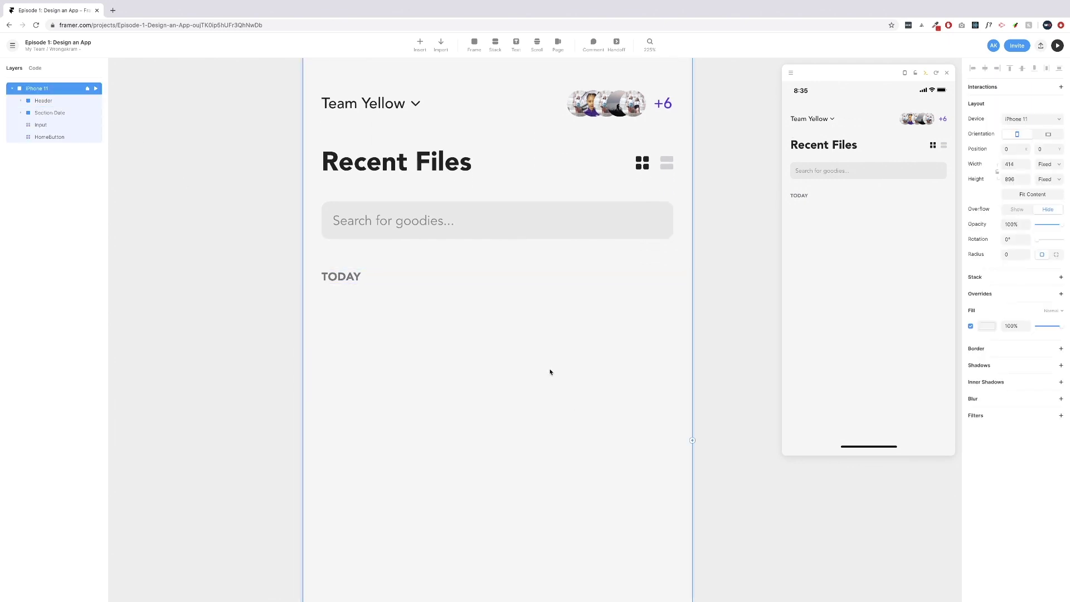
pyautogui.scroll(-1, 513, 318)
pyautogui.press('f')
pyautogui.moveTo(327, 282)
pyautogui.mouseDown()
pyautogui.moveTo(499, 477)
pyautogui.moveTo(469, 430)
pyautogui.moveTo(476, 437)
pyautogui.mouseUp()
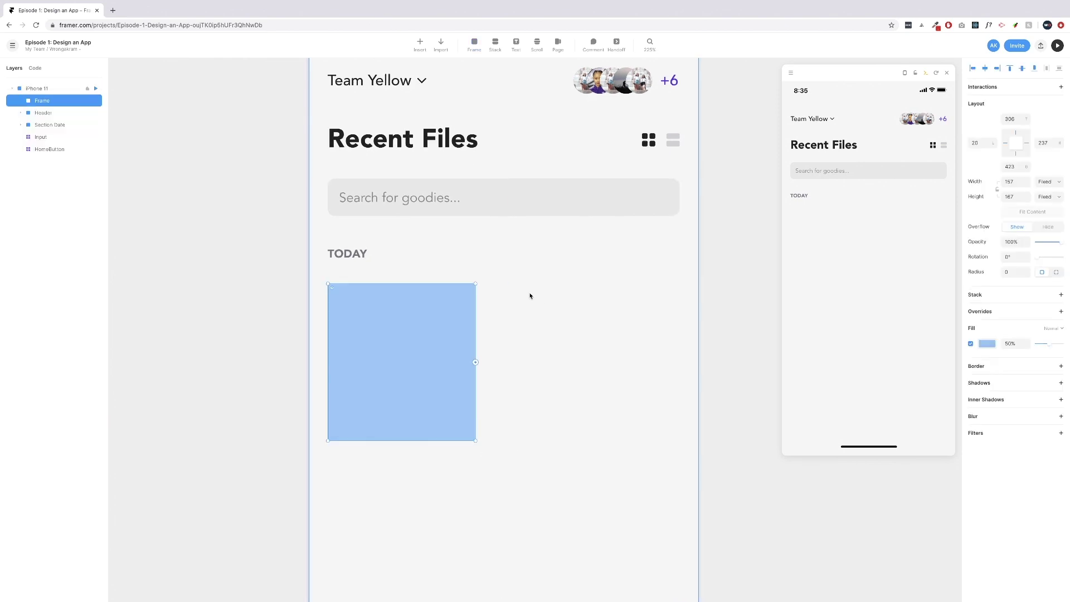
pyautogui.scroll(-5, 388, 174)
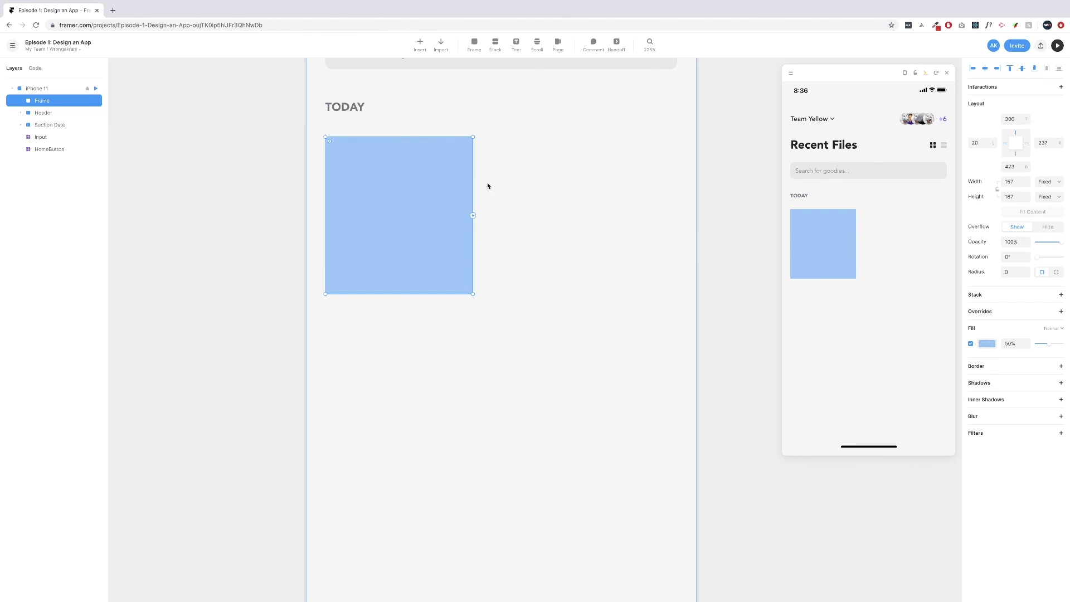
# Set the card frame's height to 140 and stretch its width to 374 to match the search field.
pyautogui.click(1014, 197)
pyautogui.write('140')
pyautogui.press('Return')
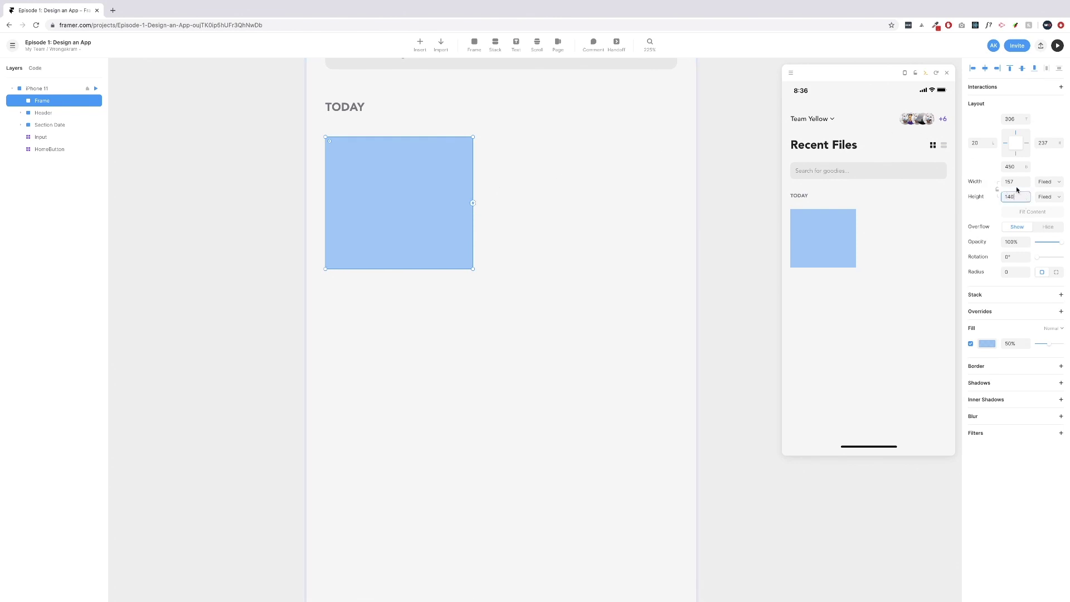
pyautogui.click(1013, 183)
pyautogui.moveTo(471, 194); pyautogui.dragTo(677, 188)
# Round the card frame's corners with a radius of 16.
pyautogui.click(1011, 271)
pyautogui.write('16')
pyautogui.press('Return')
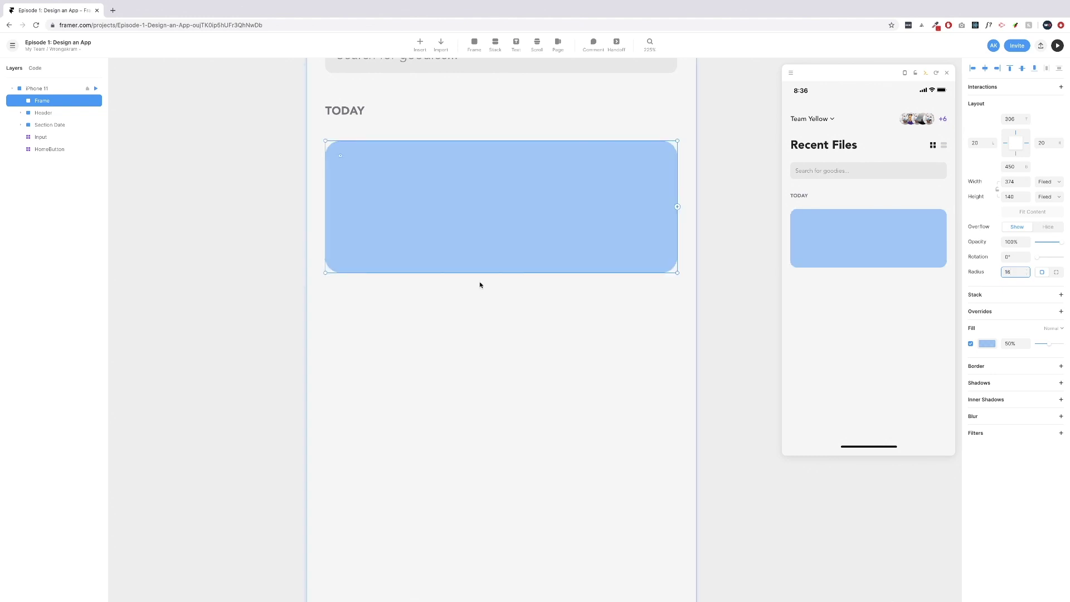
pyautogui.scroll(1, 457, 167)
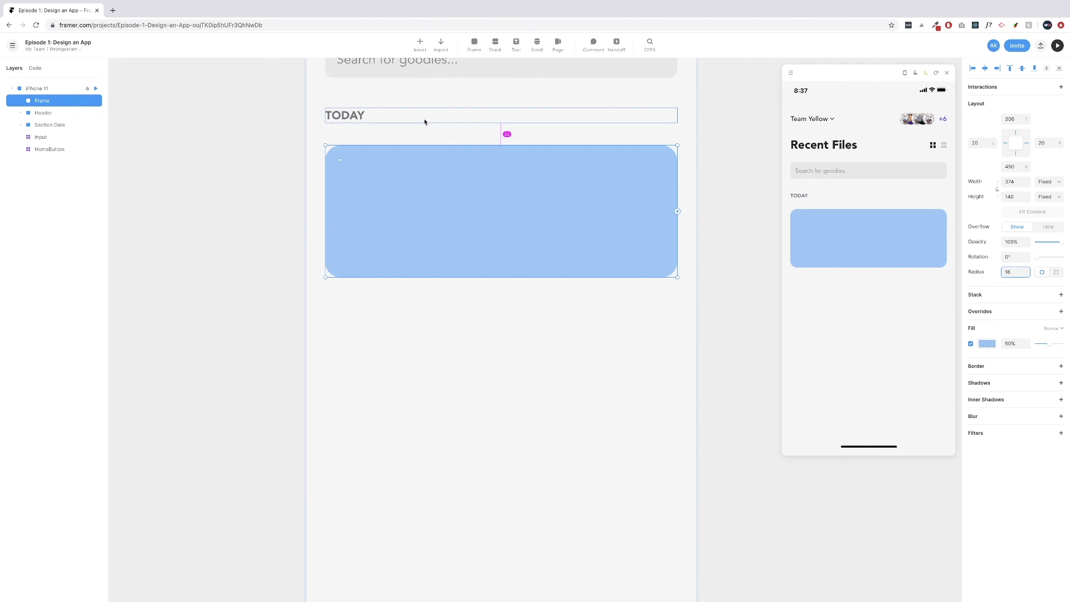
# Try larger corner radii up to 22 on the card frame and restore the radius to 16.
pyautogui.press('Up')
pyautogui.press('Up')
pyautogui.press('Up')
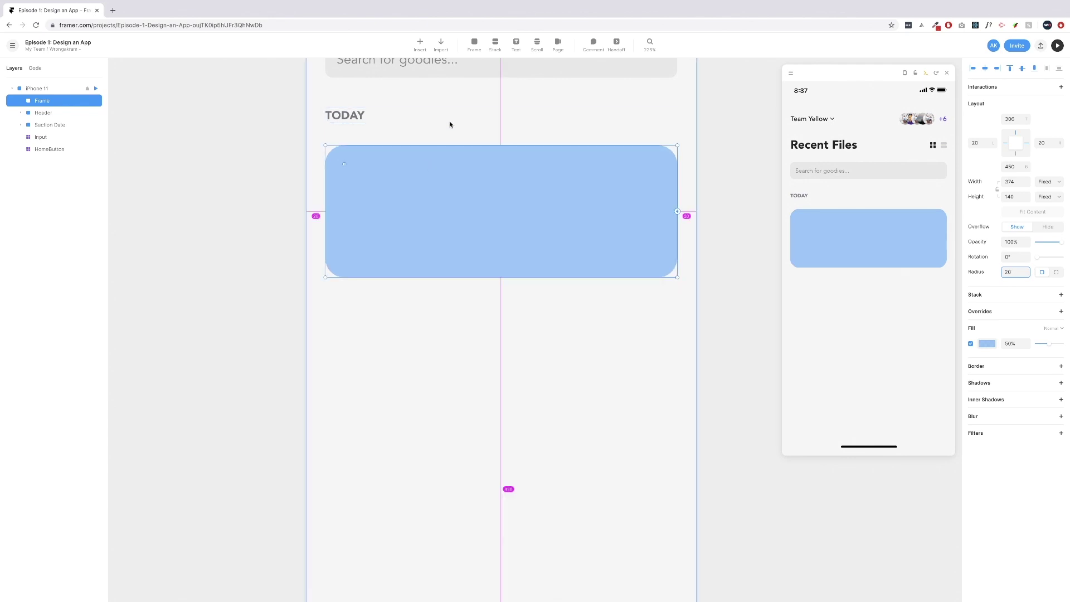
pyautogui.press('Up')
pyautogui.press('Up')
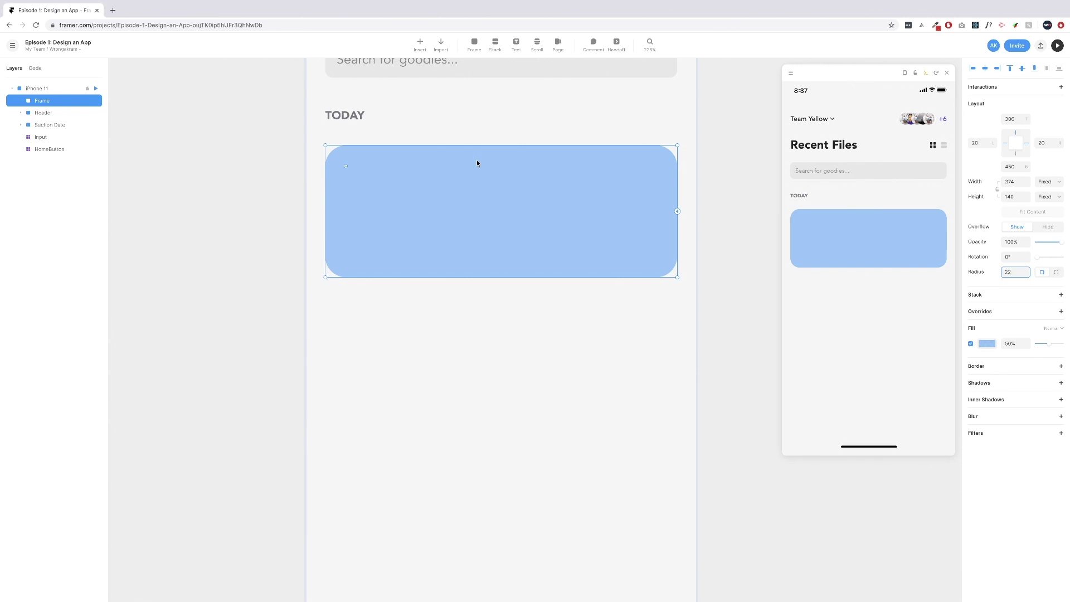
pyautogui.press('Down')
pyautogui.press('Down')
pyautogui.press('Down')
pyautogui.press('Down')
pyautogui.press('Down')
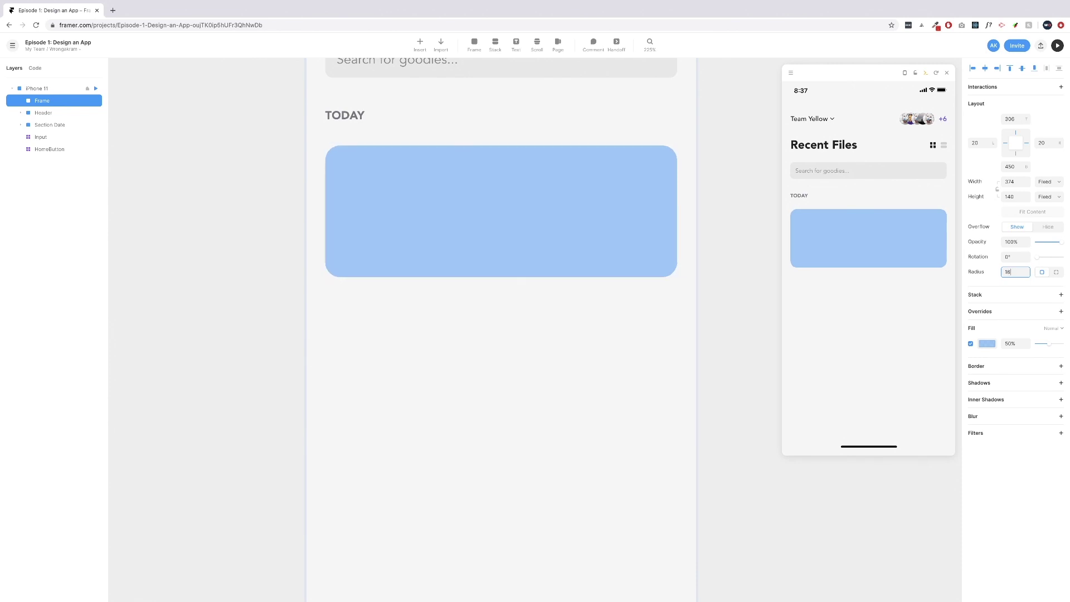
pyautogui.click(566, 324)
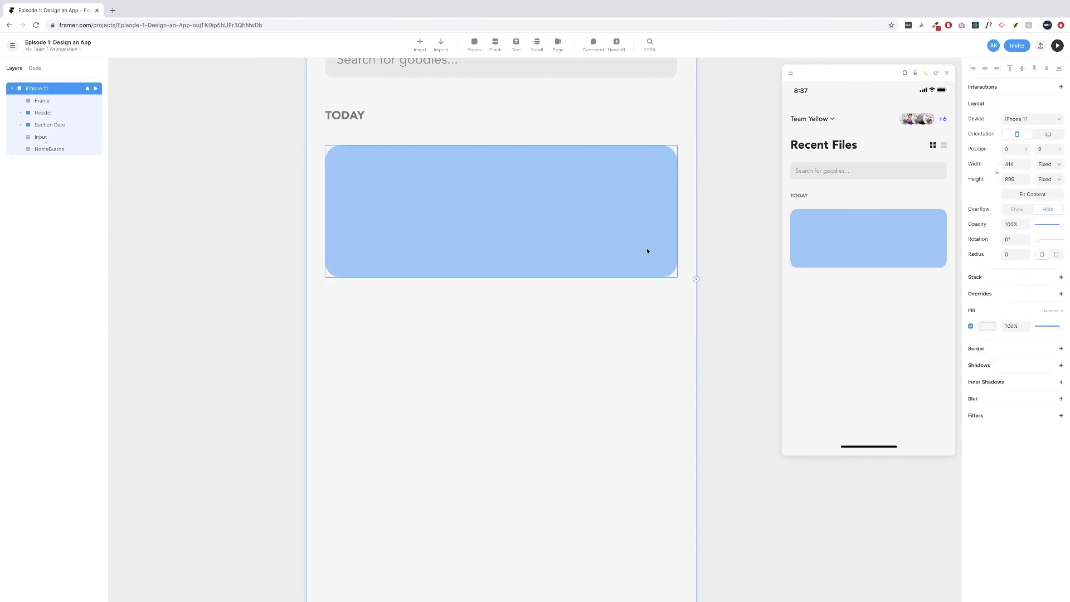
# Move the card frame up 4 px, closer to the TODAY label, to a top offset of 302.
pyautogui.click(510, 210)
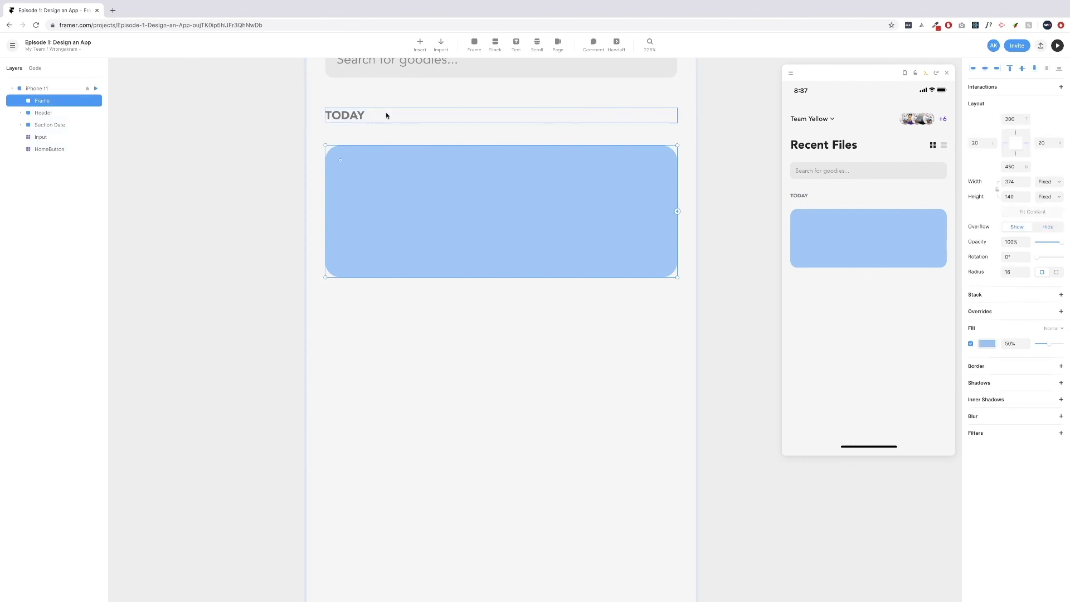
pyautogui.press('Up')
pyautogui.press('Up')
pyautogui.press('Up')
pyautogui.press('Up')
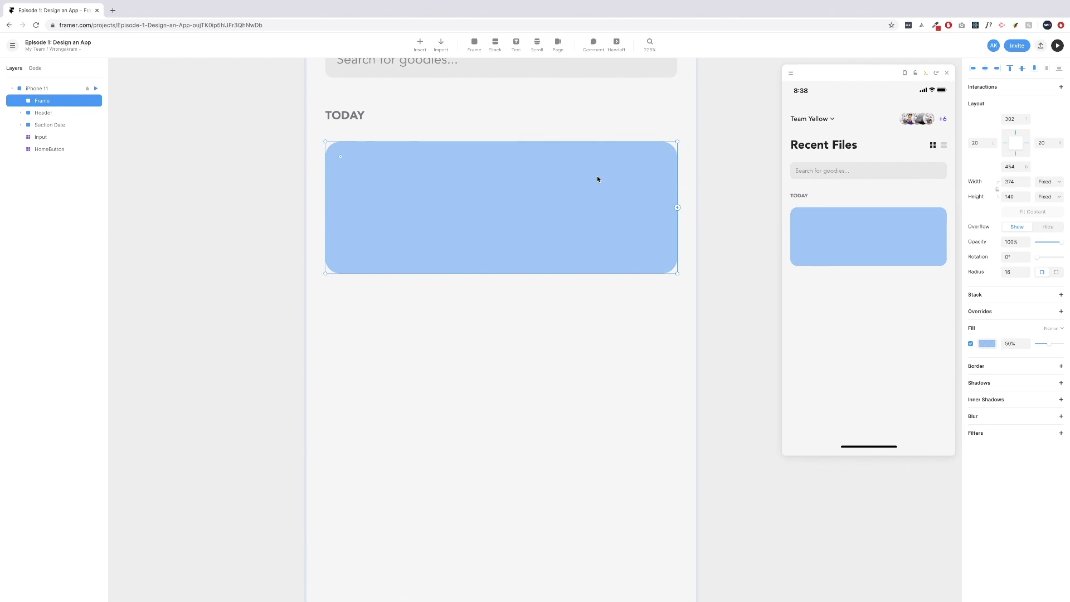
# Fill the card frame with the shared Gray color as a custom fill at 16% opacity.
pyautogui.click(988, 348)
pyautogui.click(880, 508)
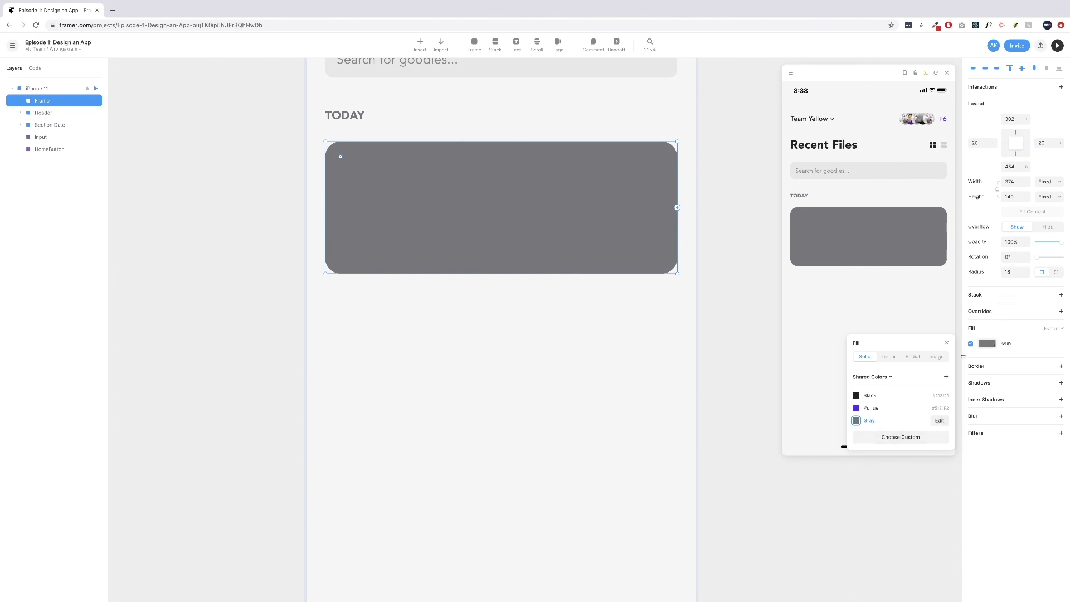
pyautogui.click(905, 438)
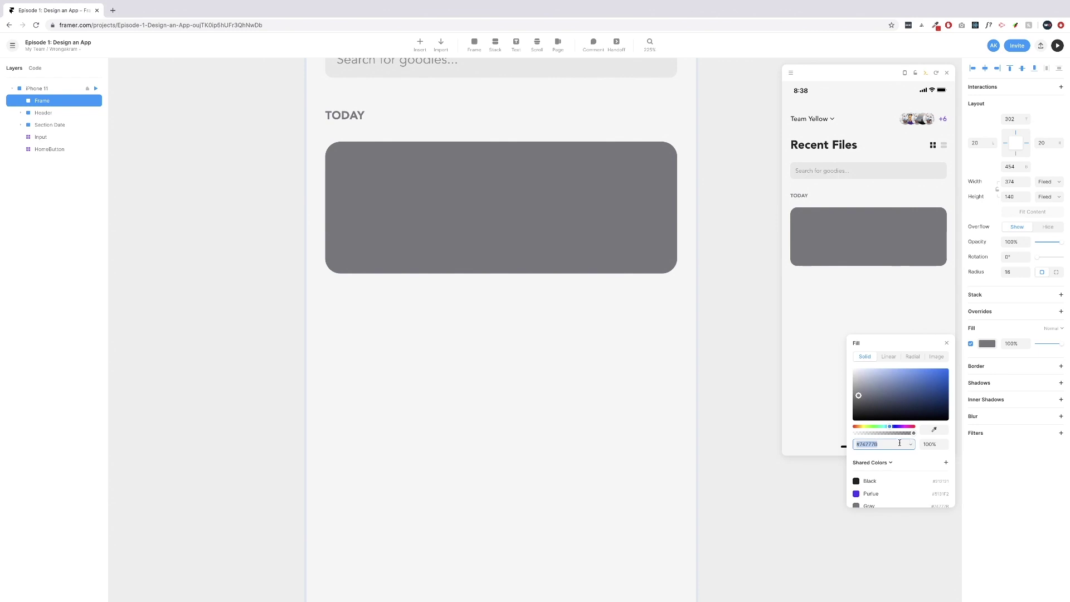
pyautogui.moveTo(913, 433); pyautogui.dragTo(863, 436)
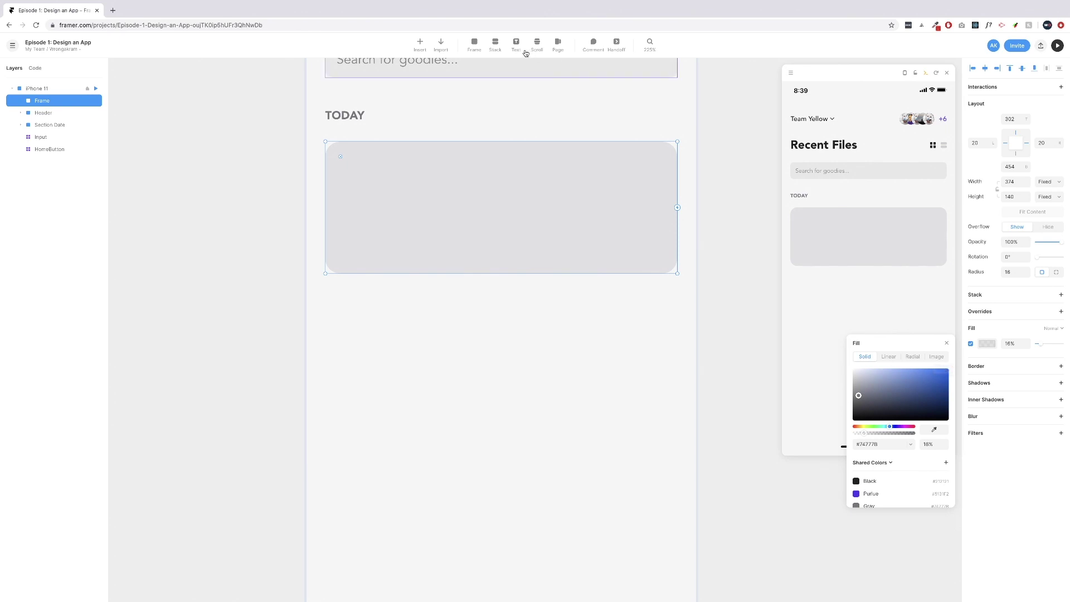
pyautogui.click(938, 358)
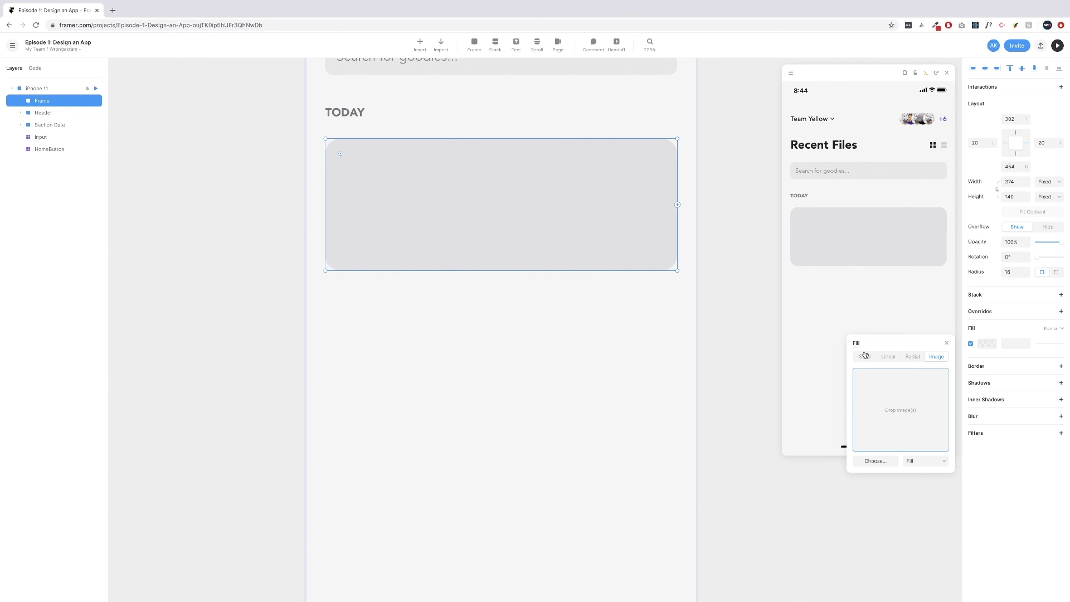
pyautogui.click(873, 463)
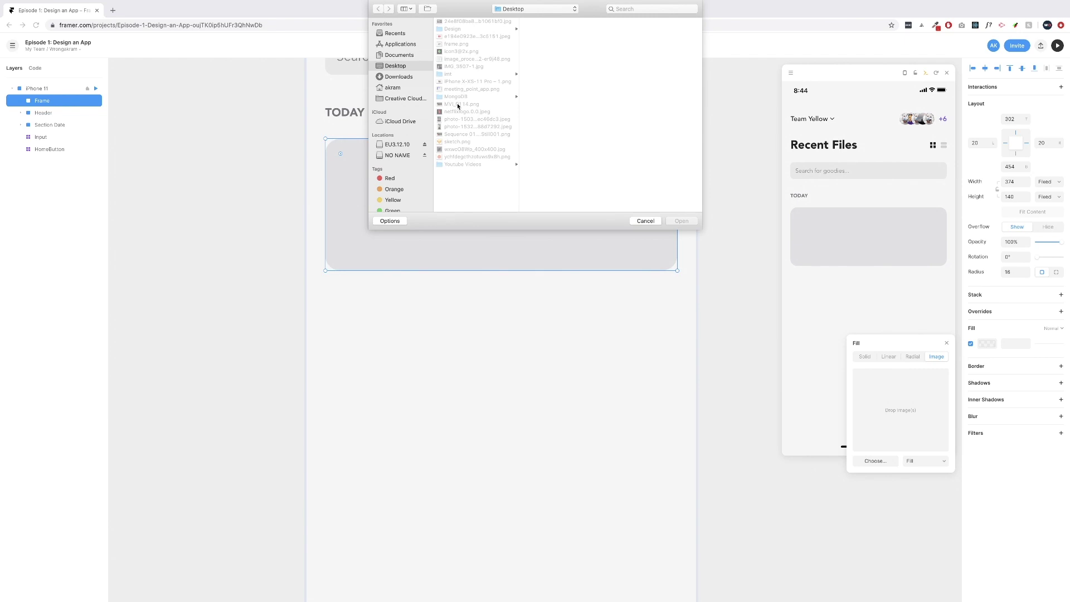
pyautogui.click(458, 127)
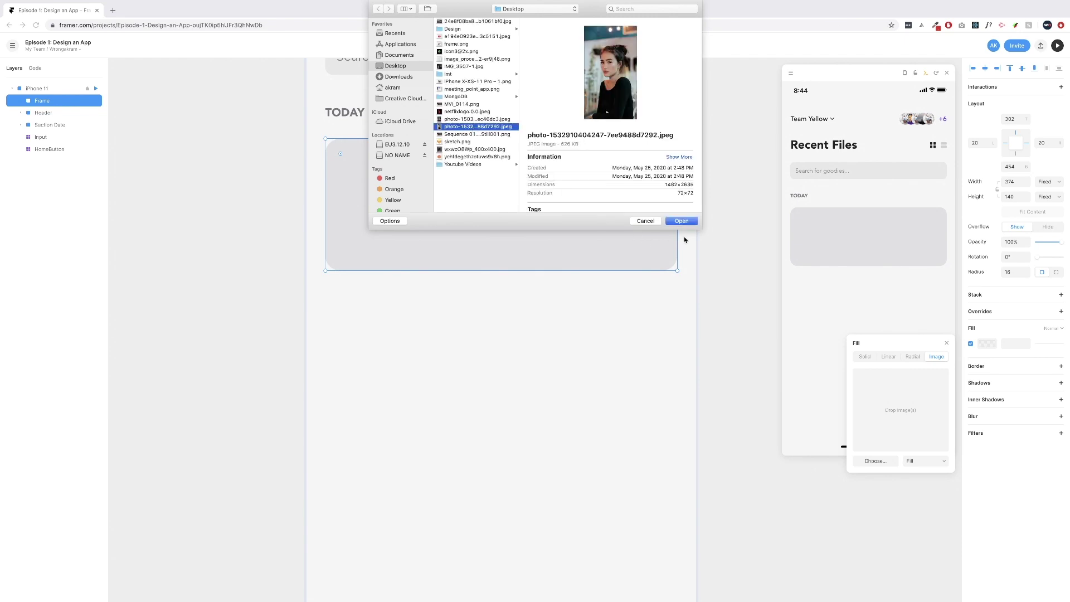
pyautogui.click(681, 222)
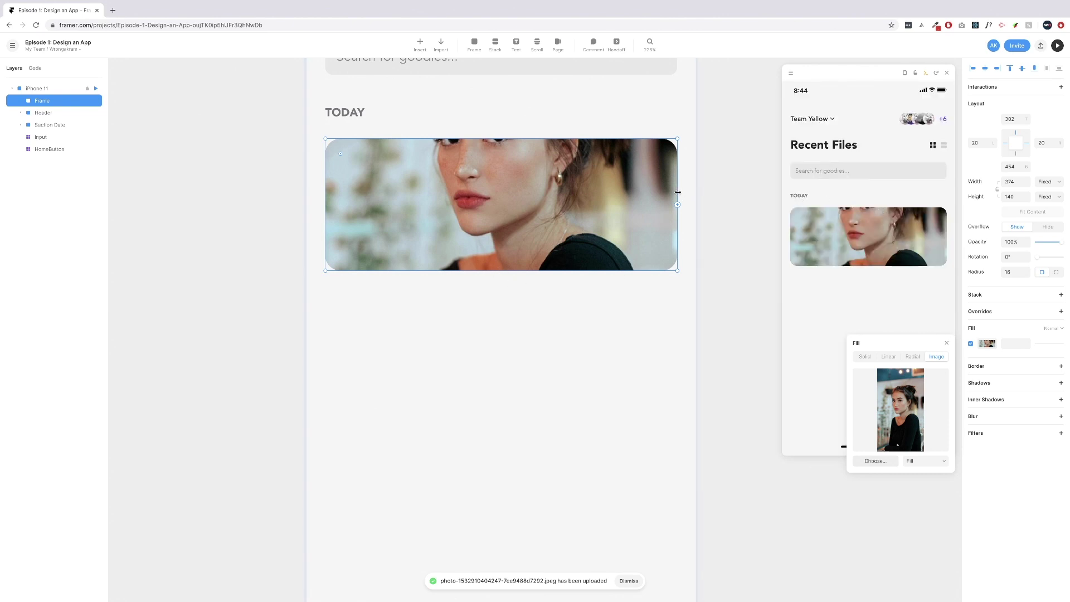
pyautogui.moveTo(676, 205)
pyautogui.mouseDown()
pyautogui.moveTo(390, 200)
pyautogui.moveTo(677, 202)
pyautogui.mouseUp()
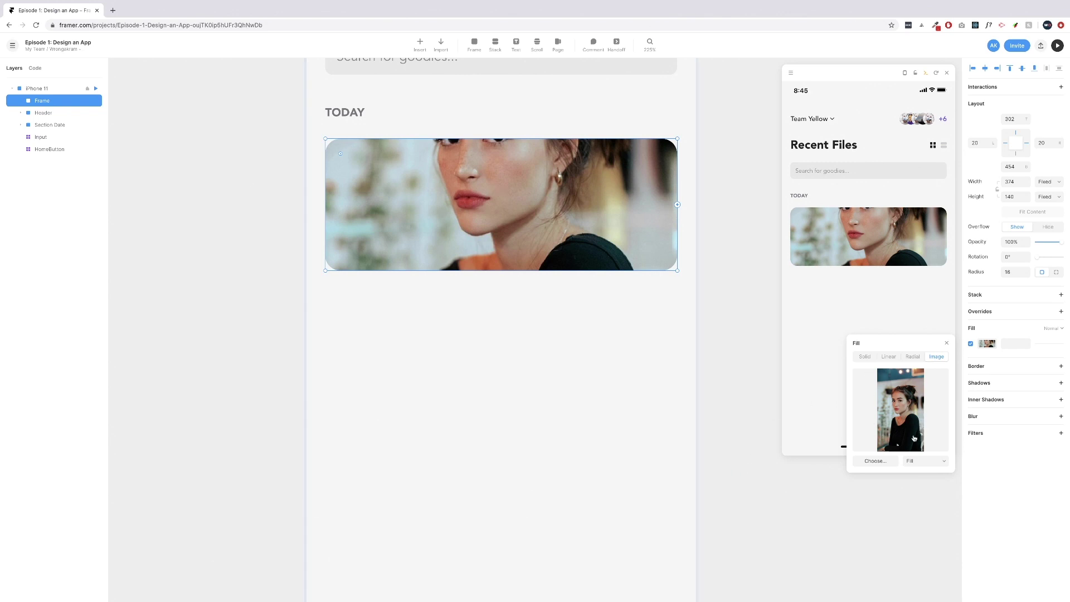
# Try the Fit and Stretch scaling modes on the card's image and set it back to Fill.
pyautogui.click(920, 462)
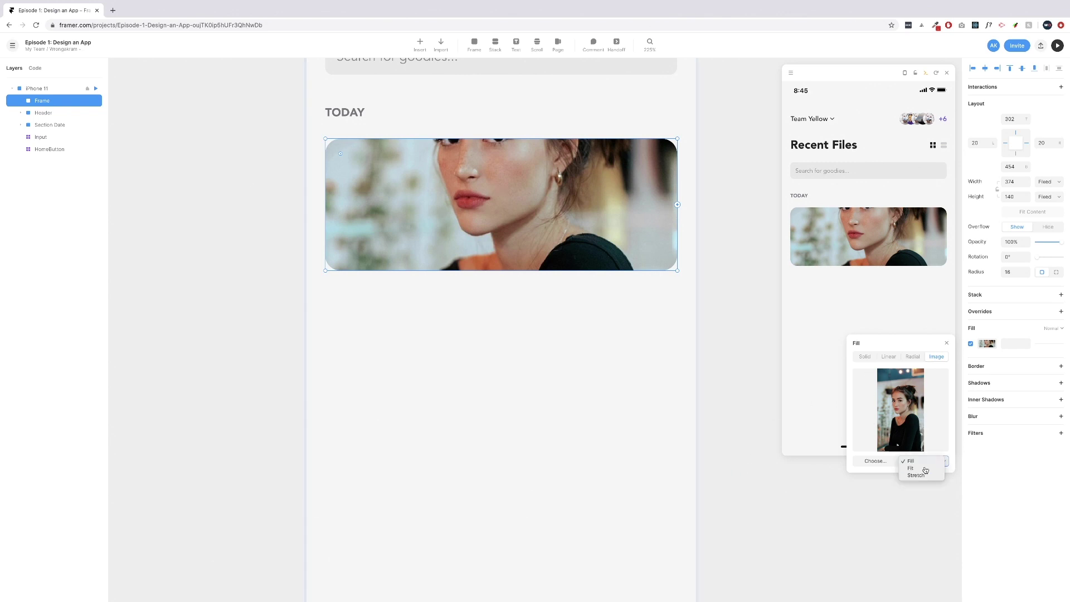
pyautogui.click(925, 468)
pyautogui.click(925, 464)
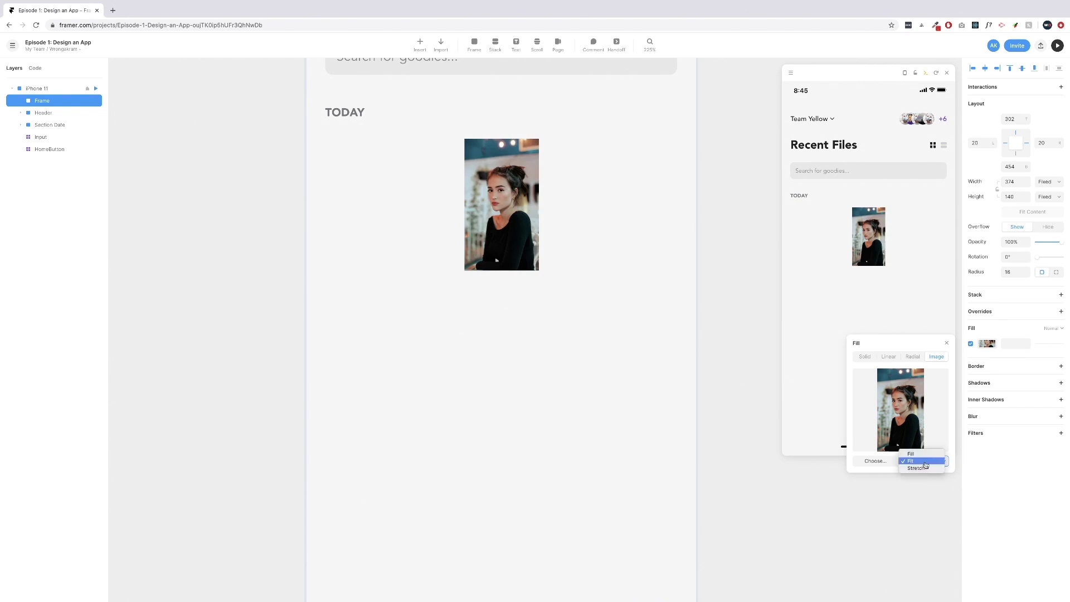
pyautogui.click(922, 469)
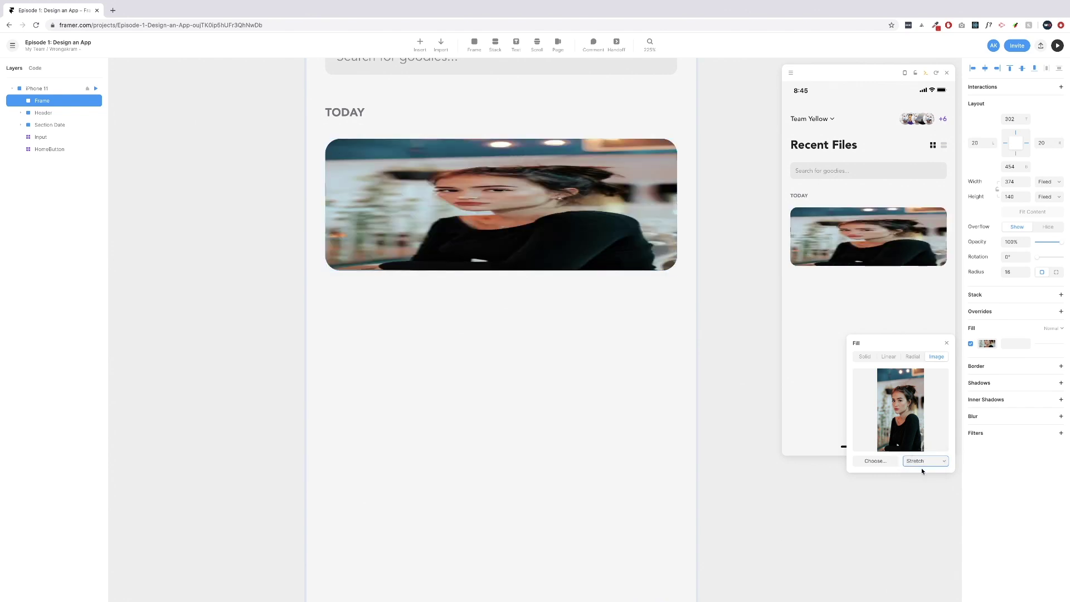
pyautogui.click(923, 470)
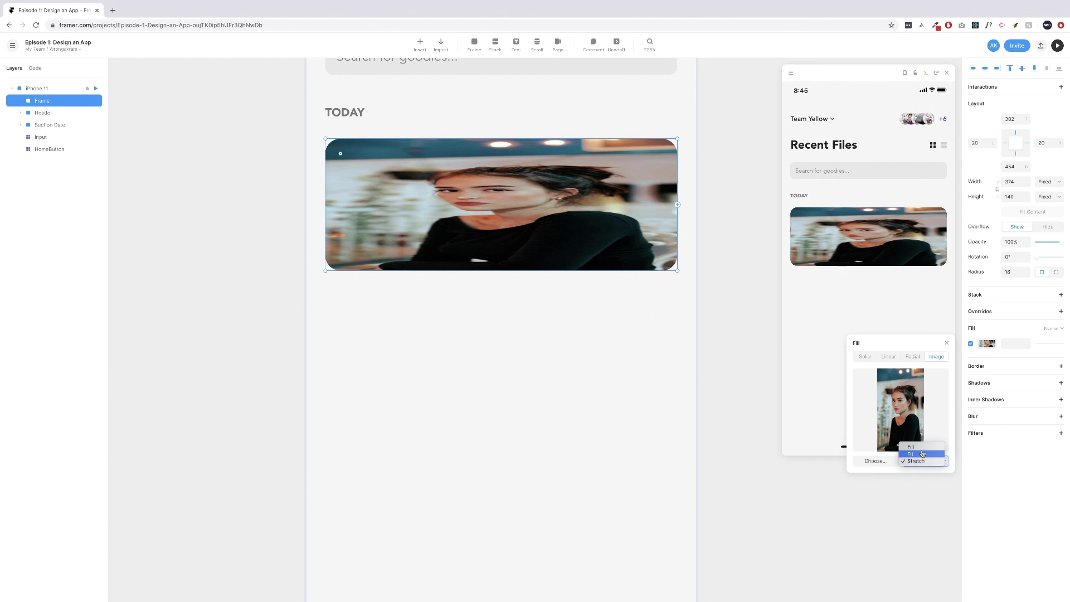
pyautogui.click(915, 447)
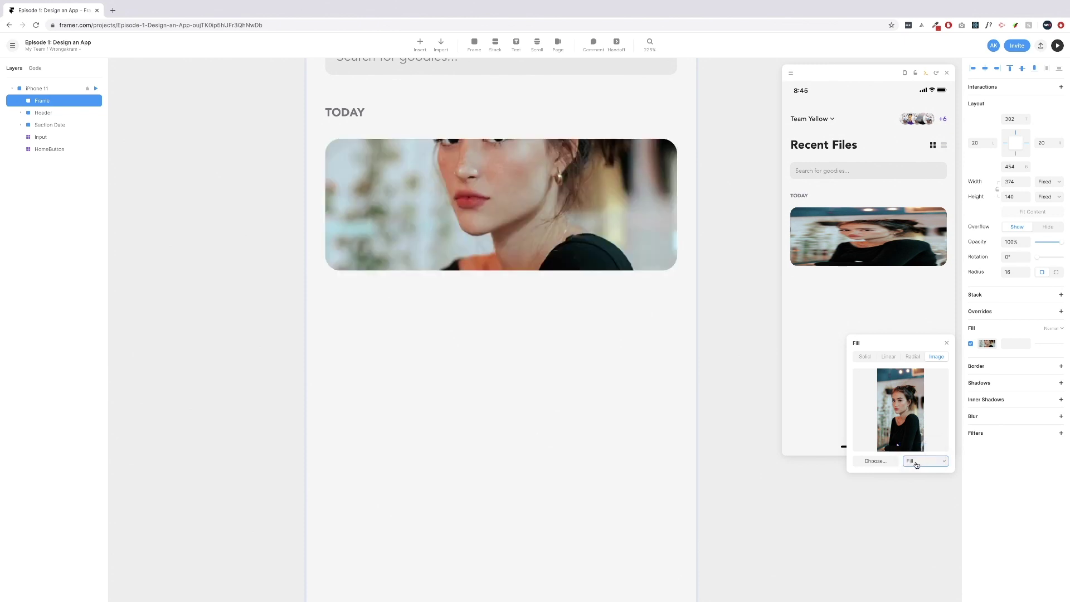
pyautogui.click(876, 461)
pyautogui.click(461, 119)
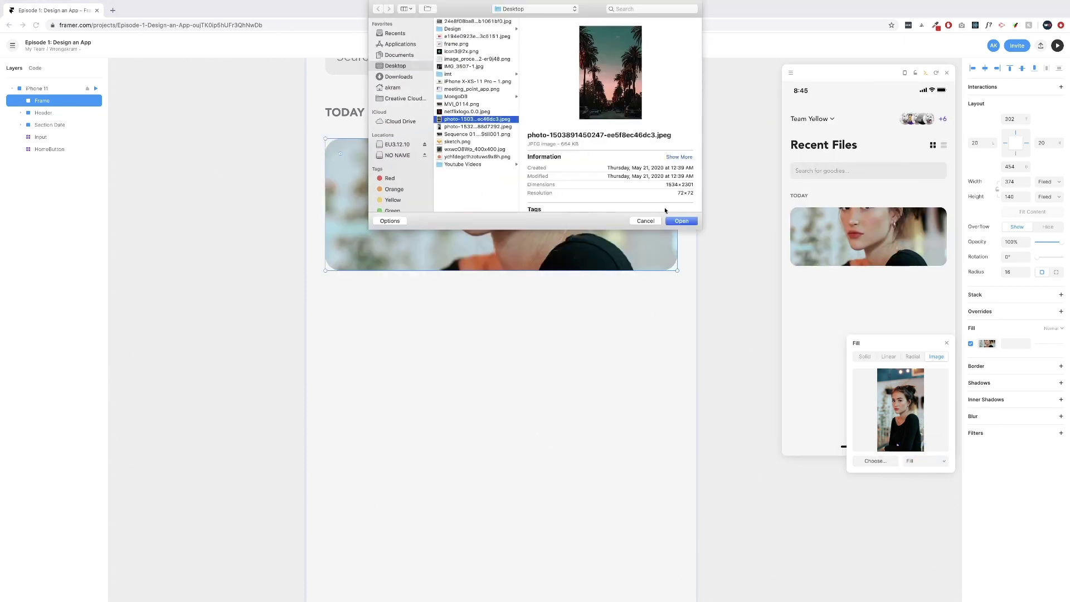
pyautogui.click(683, 220)
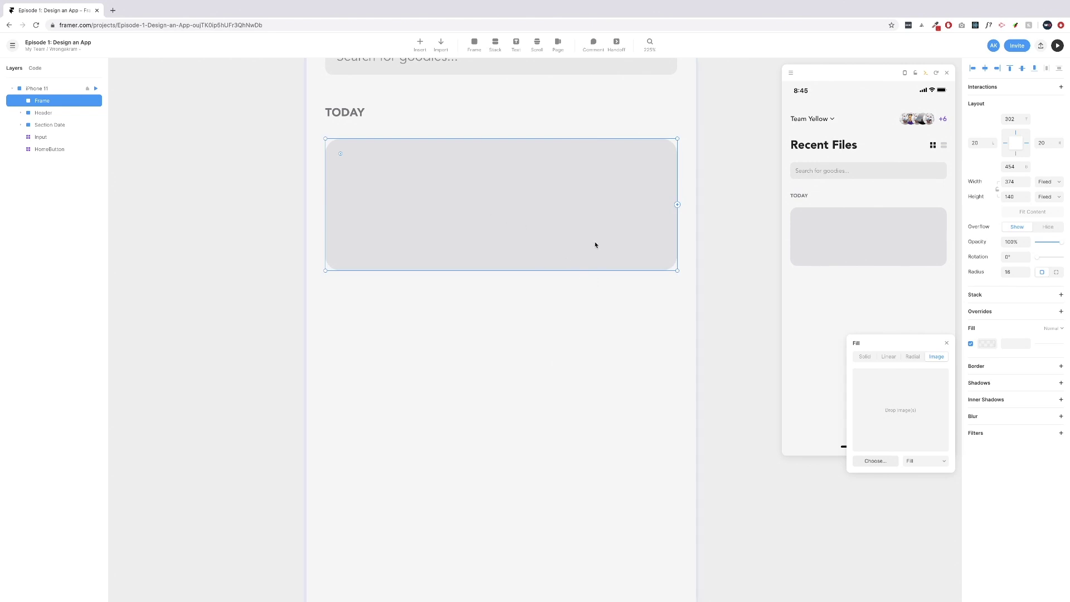
pyautogui.click(946, 343)
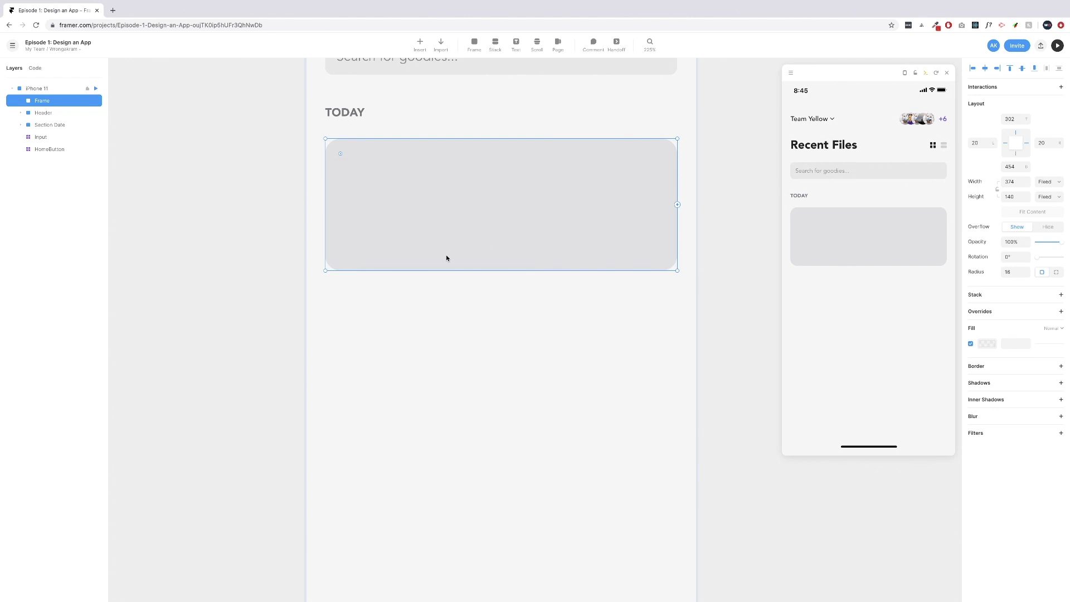
# Add the text "Our new apartment!" below the card frame.
pyautogui.click(515, 45)
pyautogui.click(392, 307)
pyautogui.write('Our new apart')
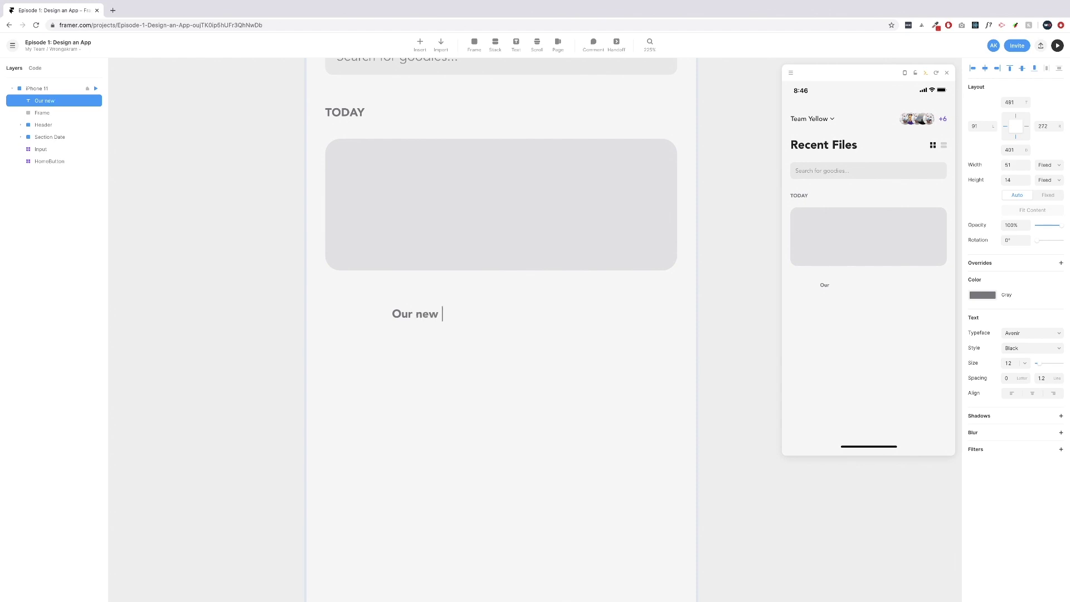
pyautogui.press('BackSpace')
pyautogui.write('rtment')
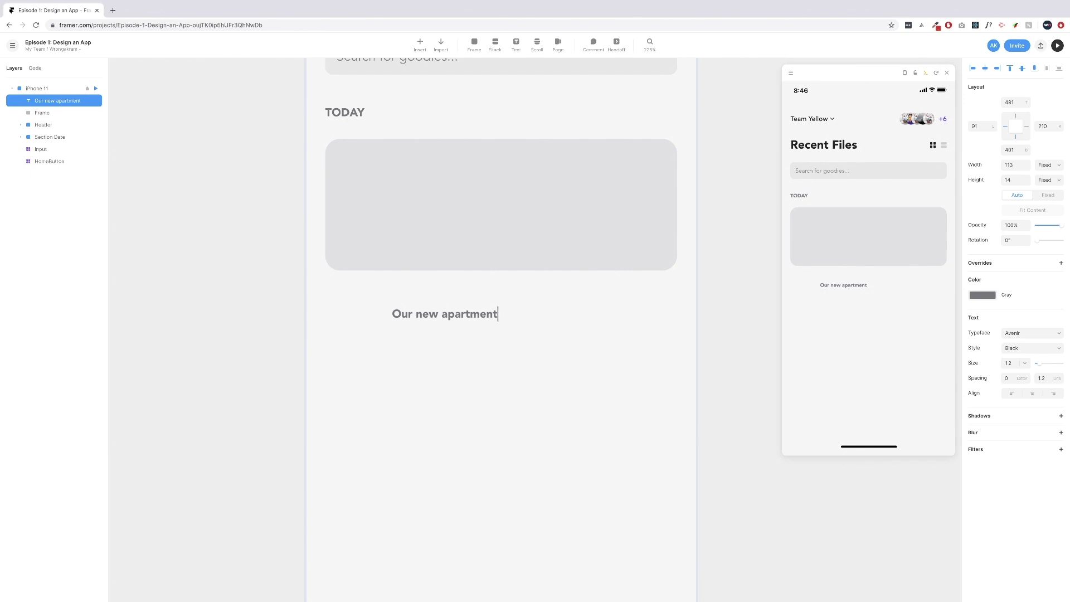
pyautogui.write('!')
# Style the "Our new apartment!" text with the shared Black color, Heavy style, and size 13.
pyautogui.click(983, 293)
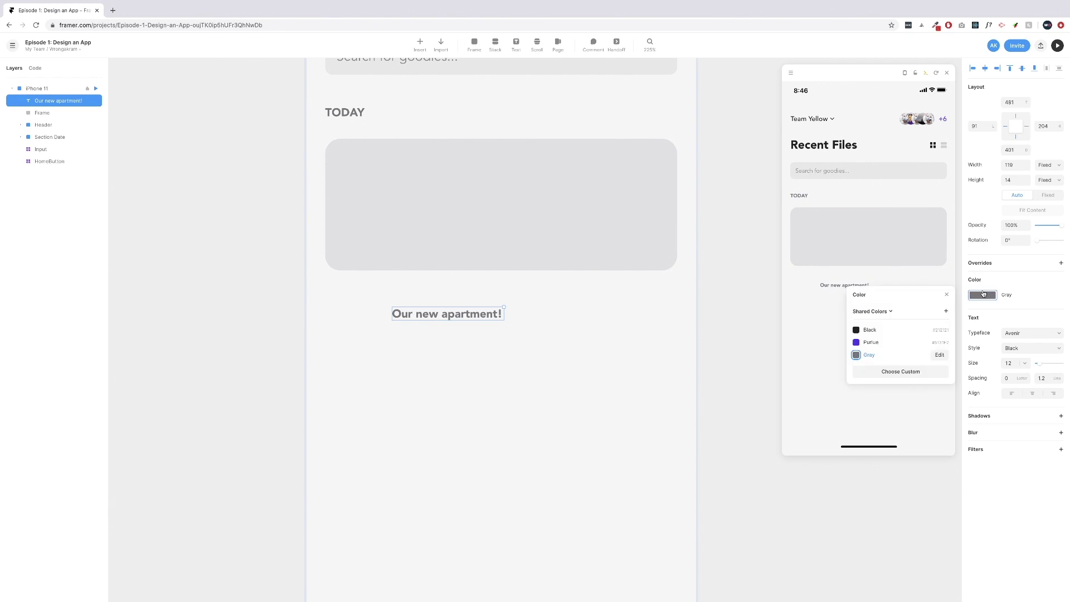
pyautogui.click(868, 330)
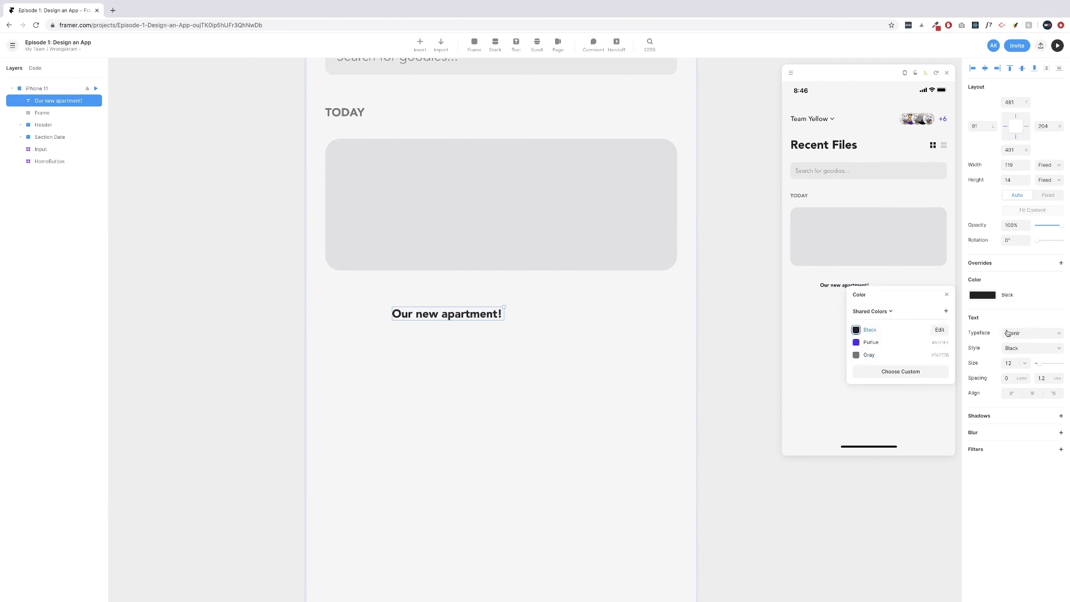
pyautogui.click(1031, 347)
pyautogui.click(1015, 359)
pyautogui.click(1016, 363)
pyautogui.press('Up')
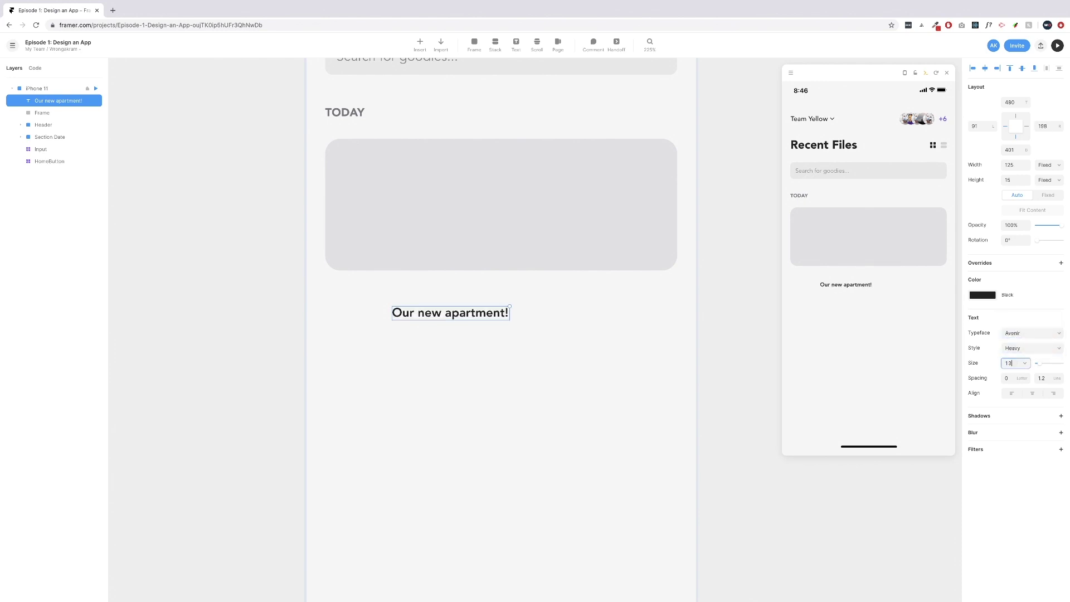
# Position the "Our new apartment!" title just below the card, aligned with the card's left edge.
pyautogui.moveTo(467, 317); pyautogui.dragTo(401, 288)
pyautogui.press('alt')
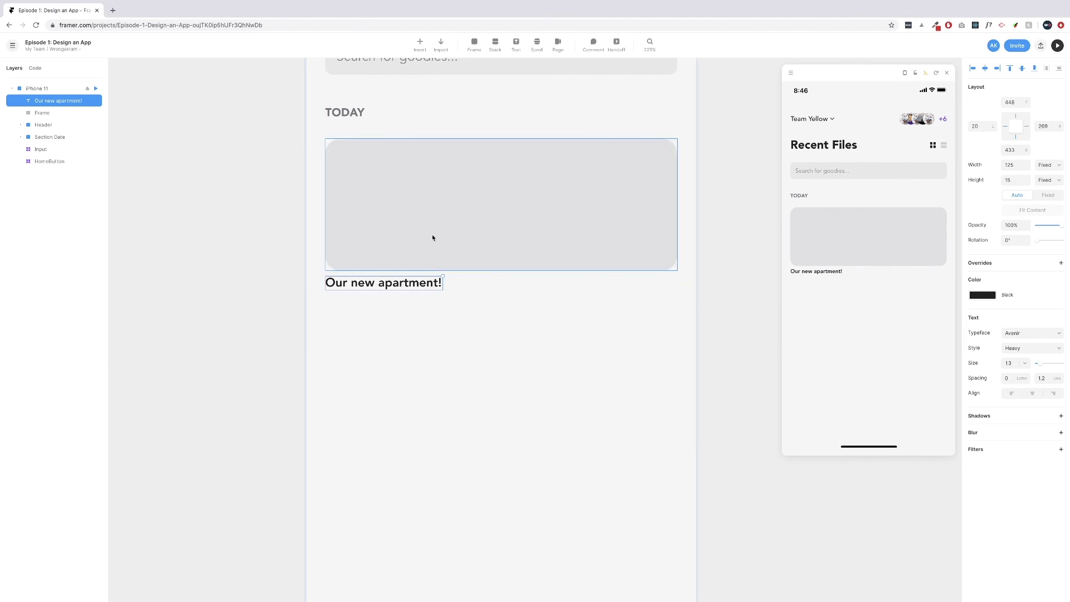
pyautogui.hotkey('shift', 'Down')
pyautogui.press('Up')
pyautogui.press('Up')
pyautogui.press('Up')
pyautogui.press('Up')
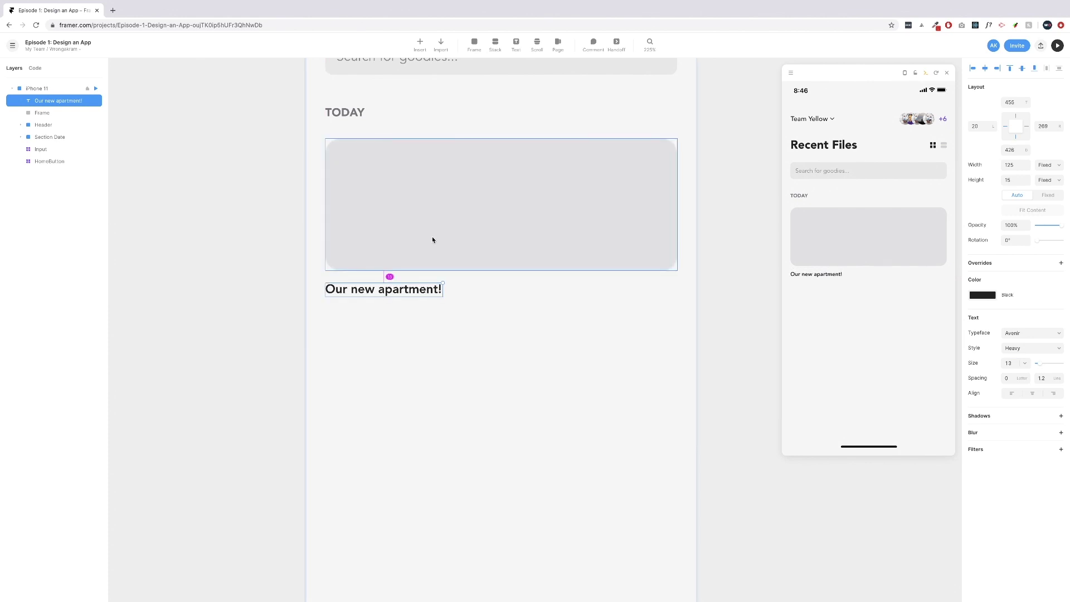
# Duplicate the title directly below itself and set the copy to size 10 in Book style.
pyautogui.moveTo(401, 289); pyautogui.dragTo(401, 307)
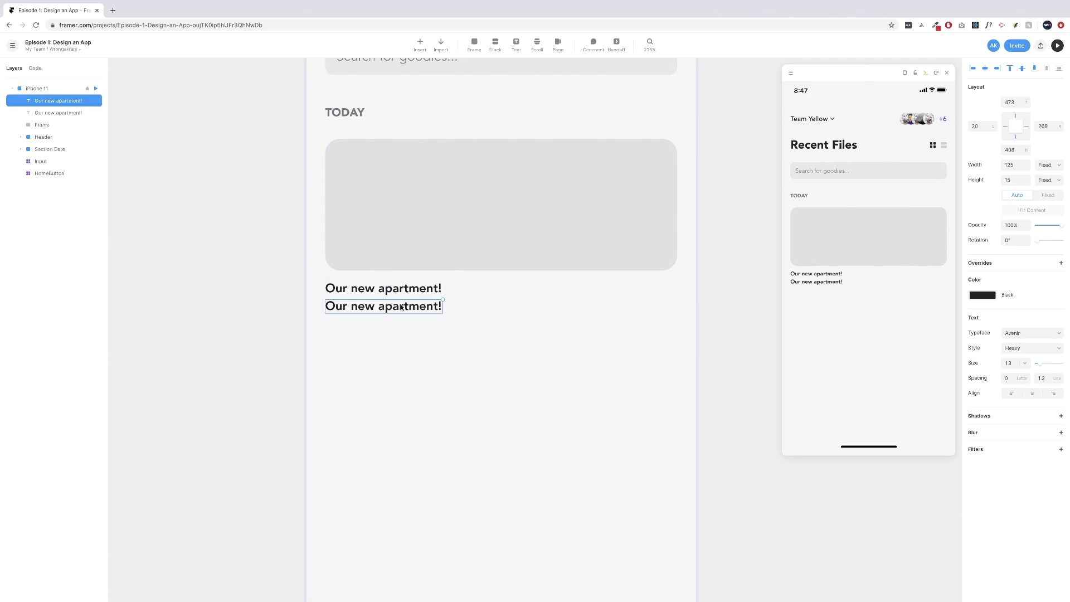
pyautogui.click(1005, 363)
pyautogui.click(1033, 348)
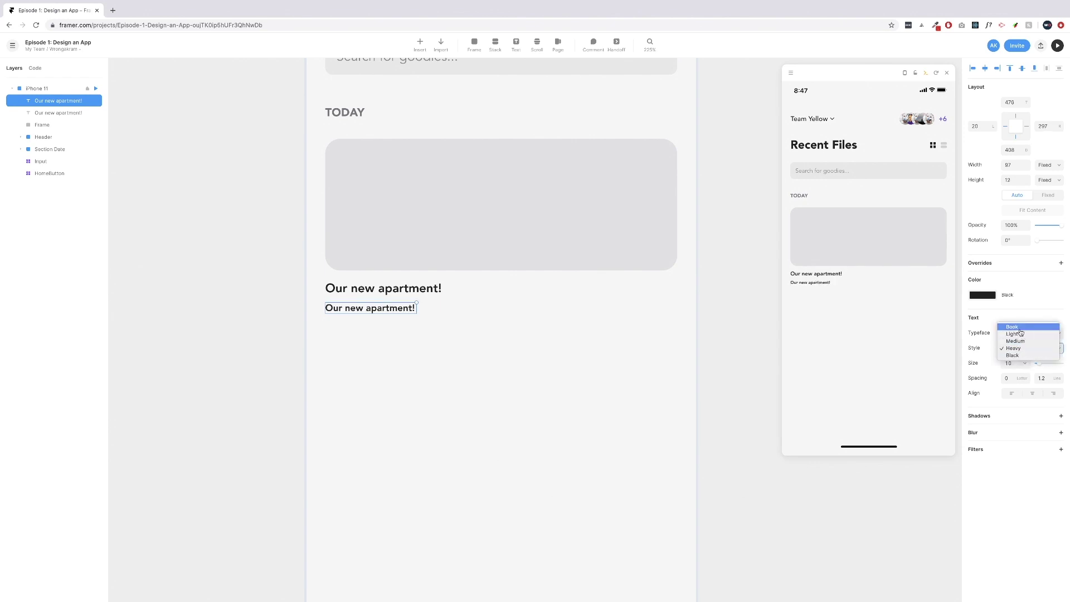
pyautogui.click(1019, 328)
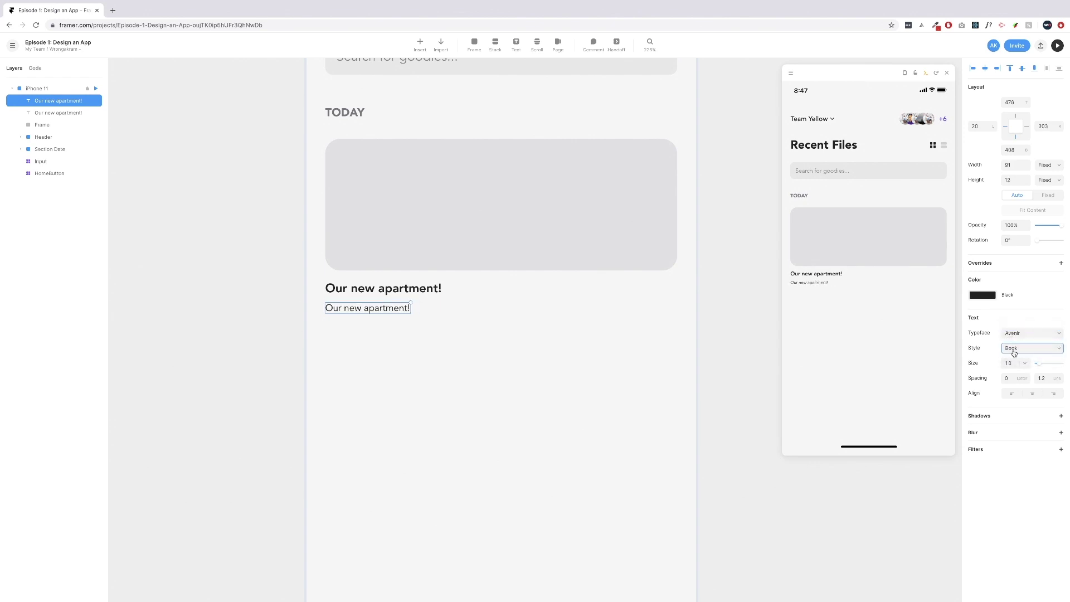
# Move the smaller text copy up 4 px, closer to the title, to a top offset of 472.
pyautogui.press('alt')
pyautogui.press('Down')
pyautogui.press('Escape')
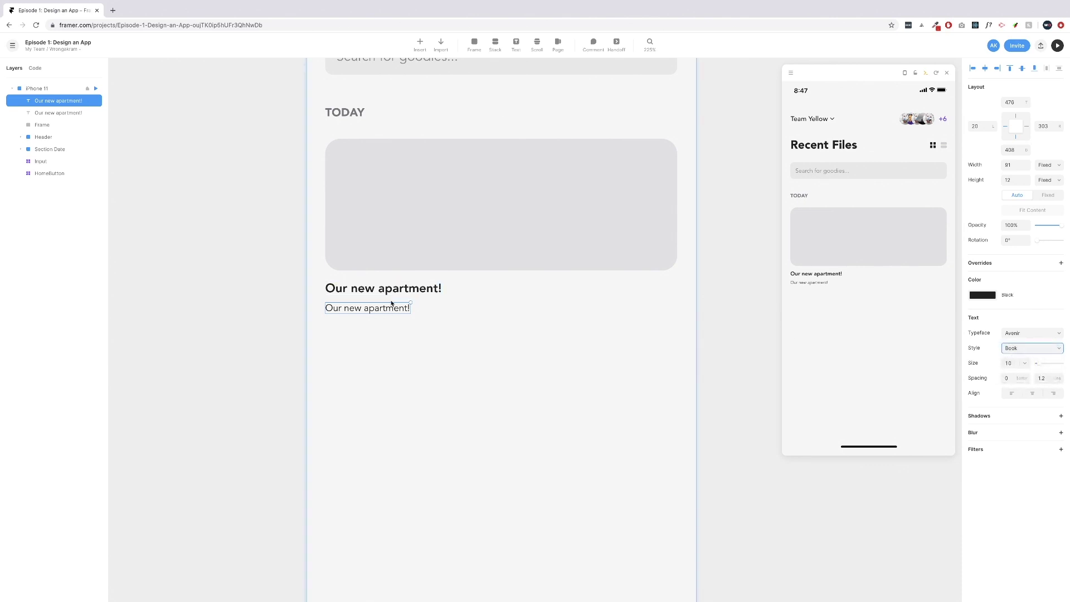
pyautogui.press('Escape')
pyautogui.click(374, 308)
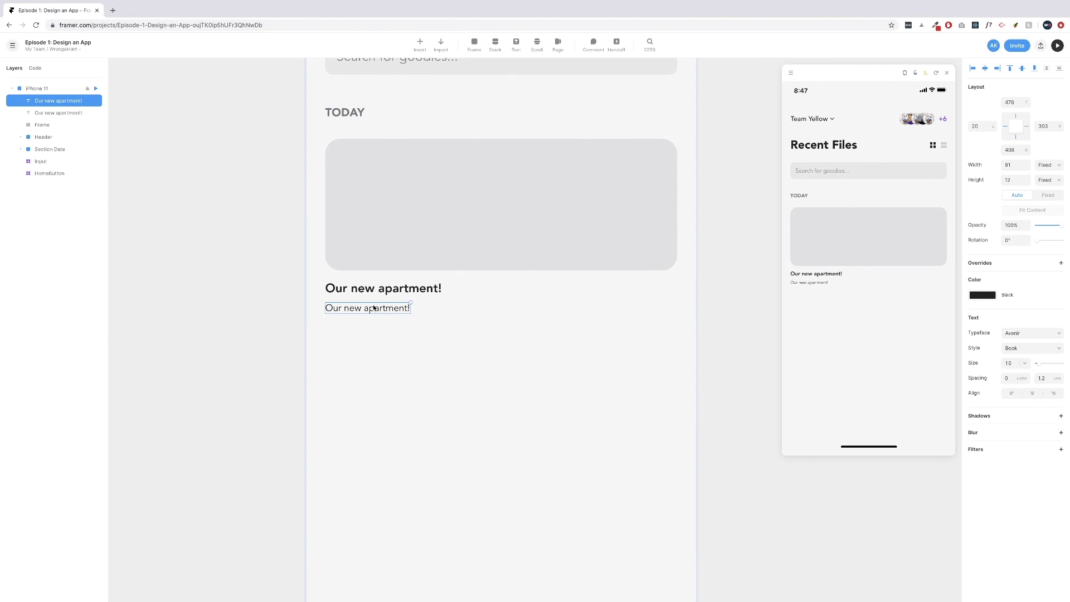
pyautogui.moveTo(375, 308); pyautogui.dragTo(374, 304)
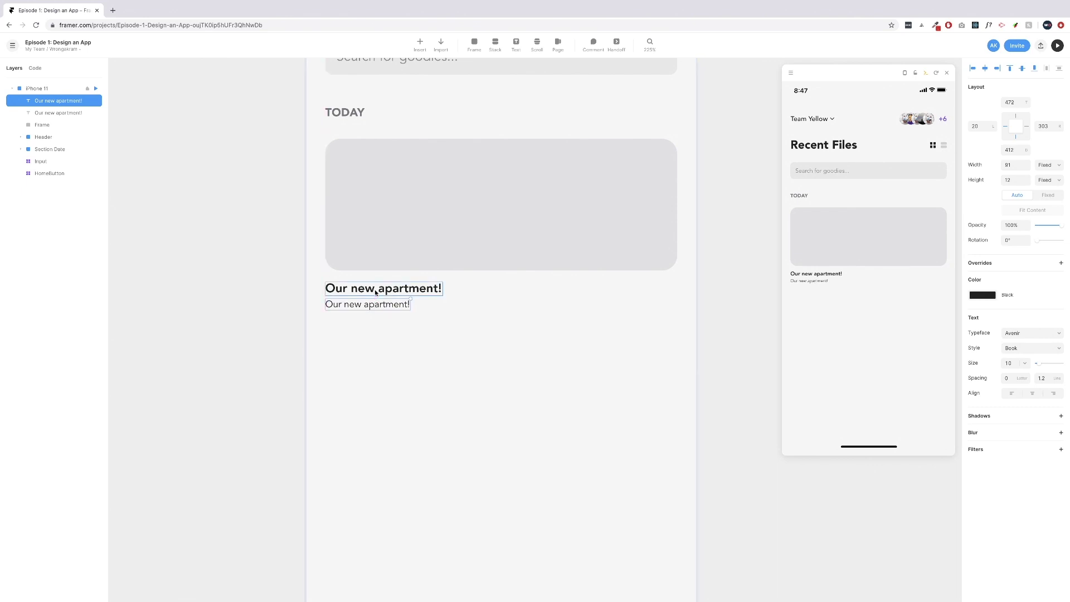
# Replace the smaller subtitle text below the title with "Photo".
pyautogui.doubleClick(368, 305)
pyautogui.doubleClick(386, 306)
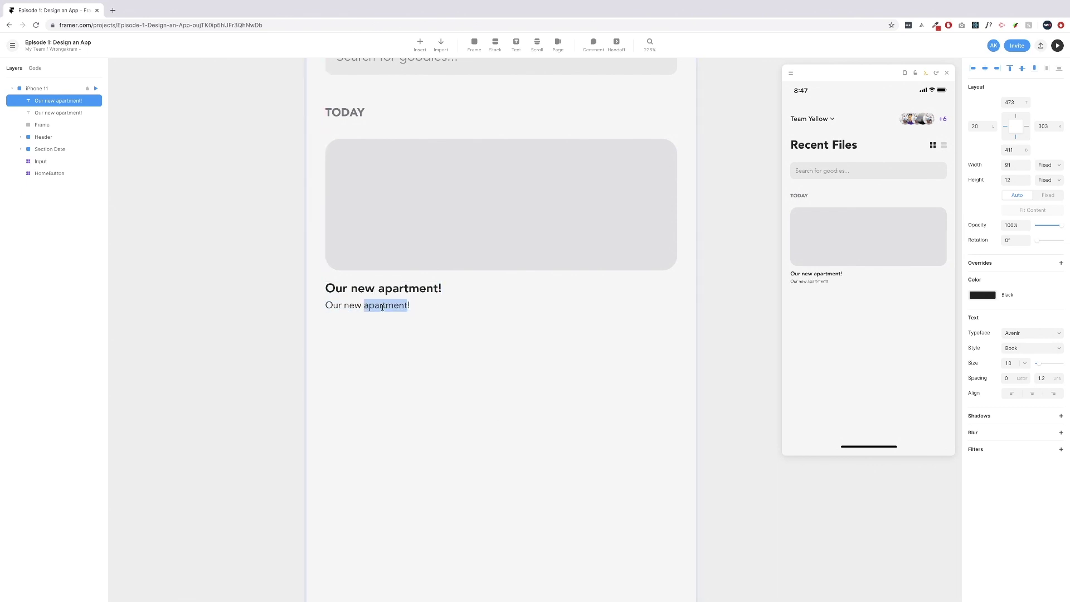
pyautogui.tripleClick(382, 307)
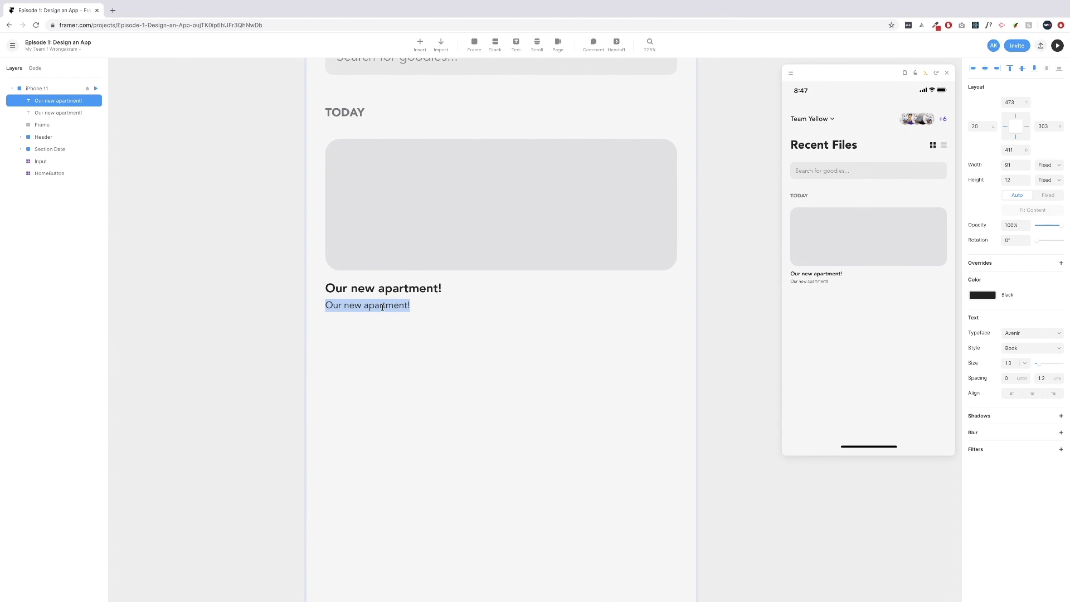
pyautogui.write('Photo')
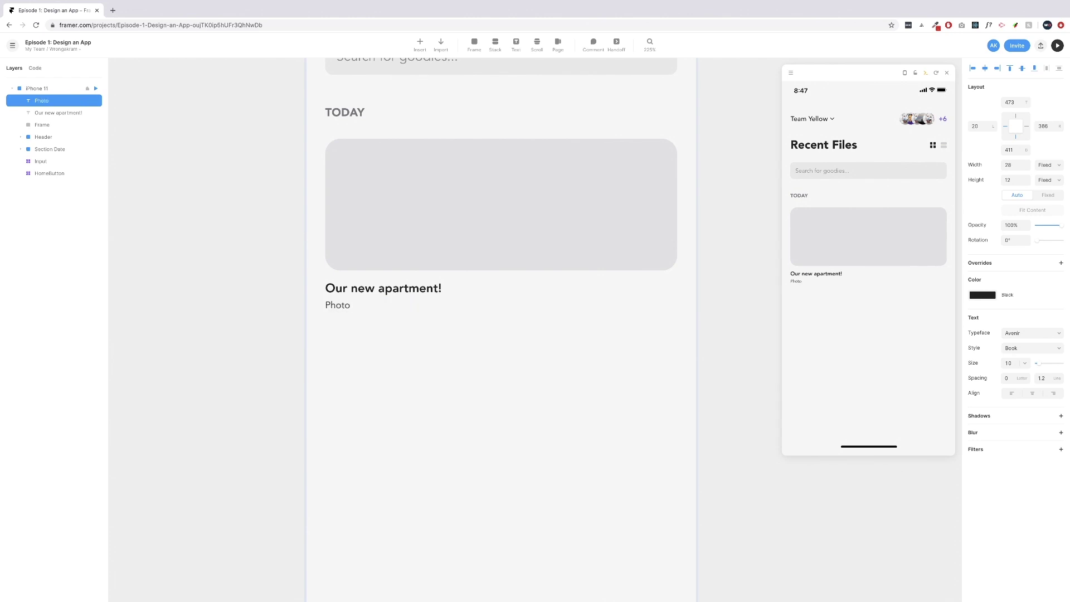
pyautogui.press('Escape')
# Duplicate the "Photo" text just to its right and replace the copy's text with the author's first name and last initial.
pyautogui.moveTo(342, 305); pyautogui.dragTo(368, 308)
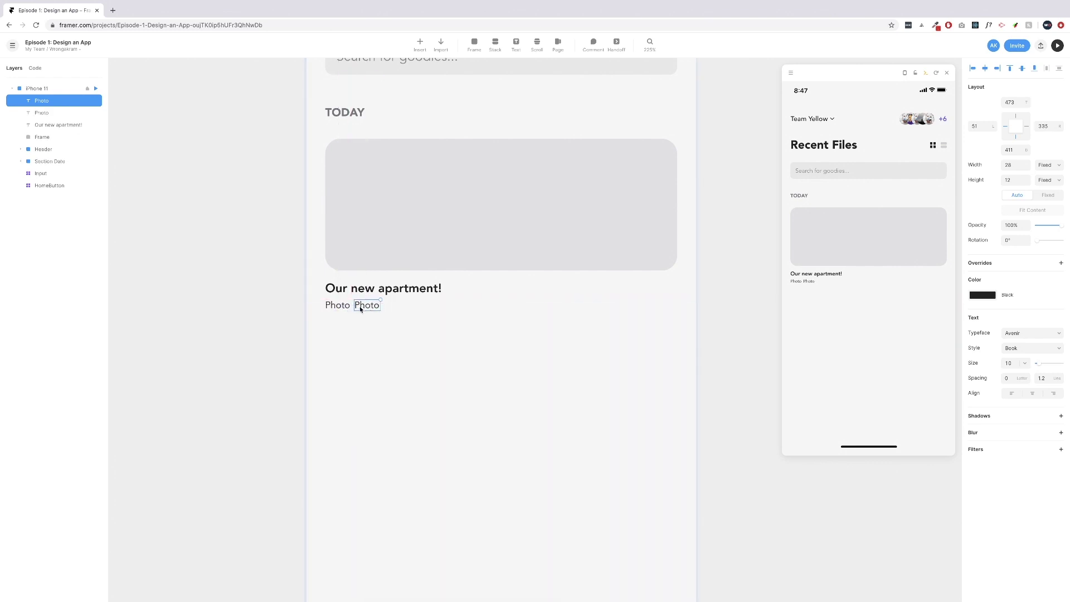
pyautogui.scroll(8, 350, 308)
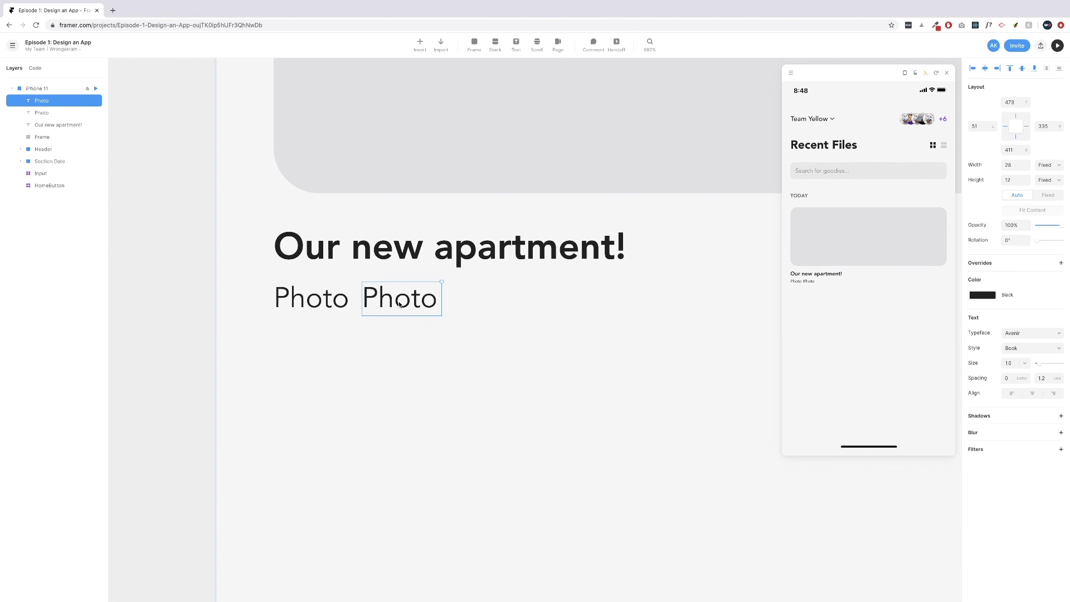
pyautogui.doubleClick(424, 300)
pyautogui.write('Sam')
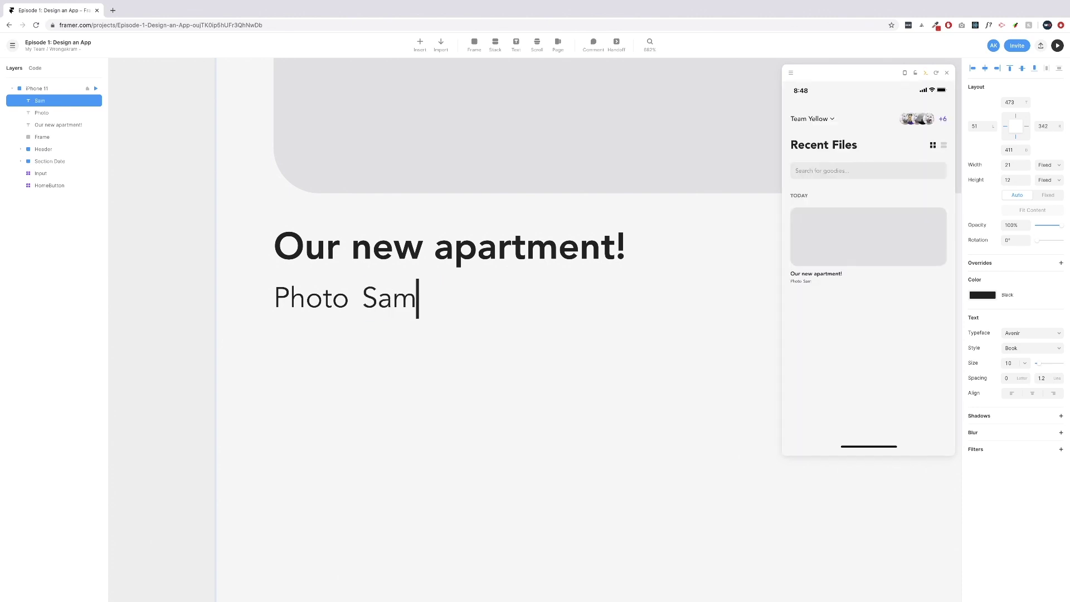
pyautogui.write('at')
pyautogui.press('BackSpace')
pyautogui.write('ntha P.')
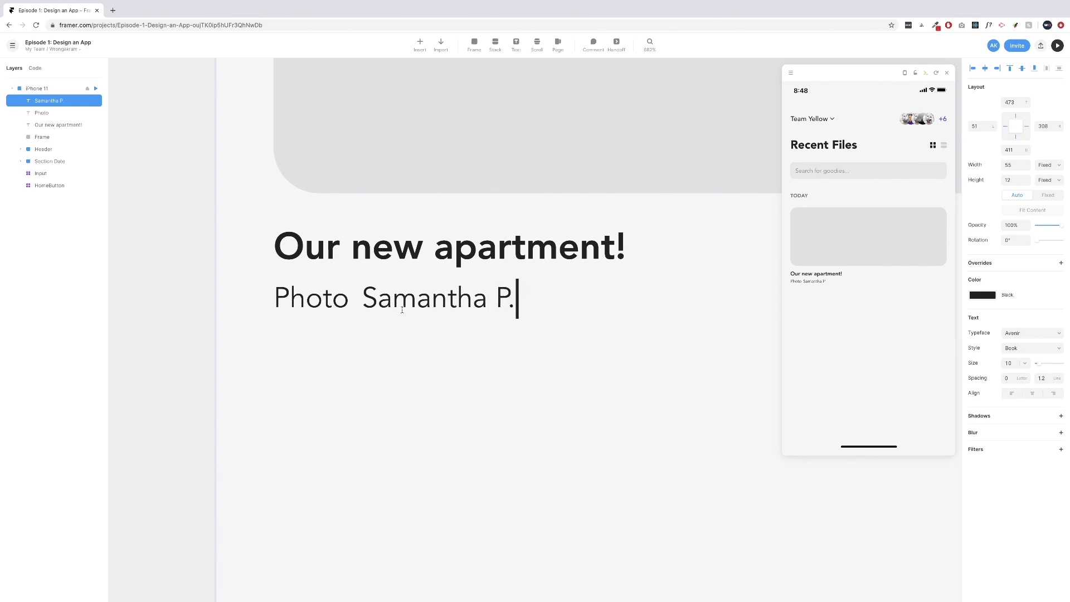
pyautogui.press('Escape')
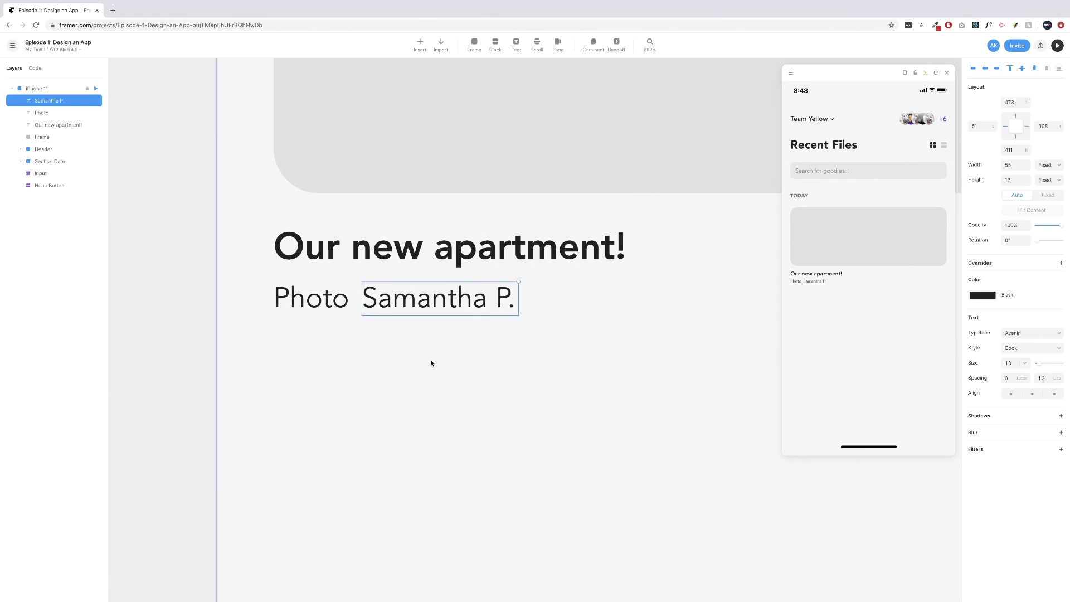
# Move the author name right to make room and draw a 4 × 4 frame with radius 100 in the gap after "Photo".
pyautogui.scroll(1, 361, 306)
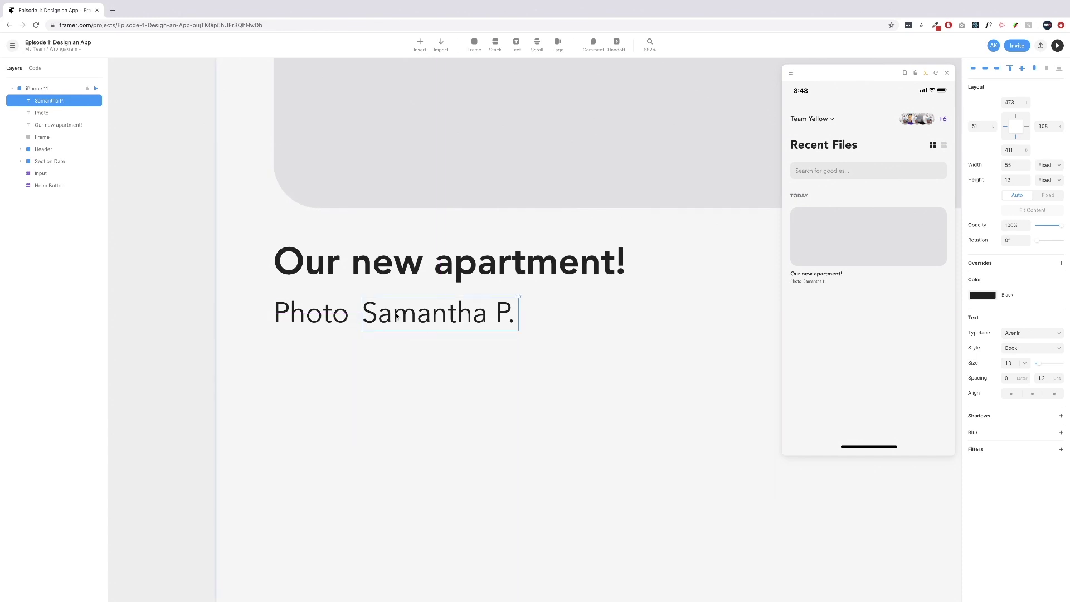
pyautogui.moveTo(402, 316); pyautogui.dragTo(477, 316)
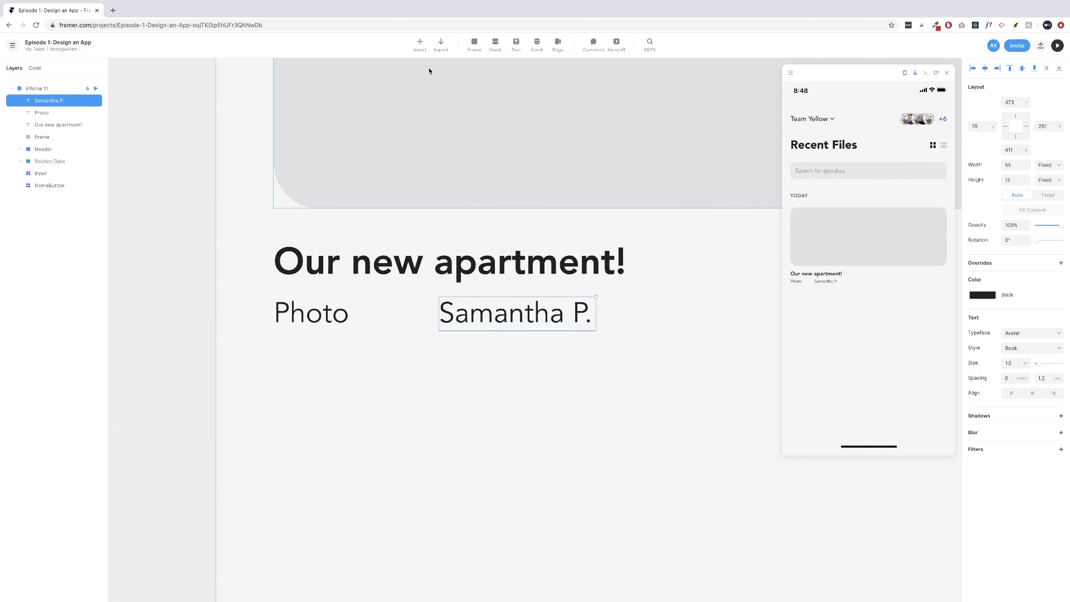
pyautogui.click(475, 43)
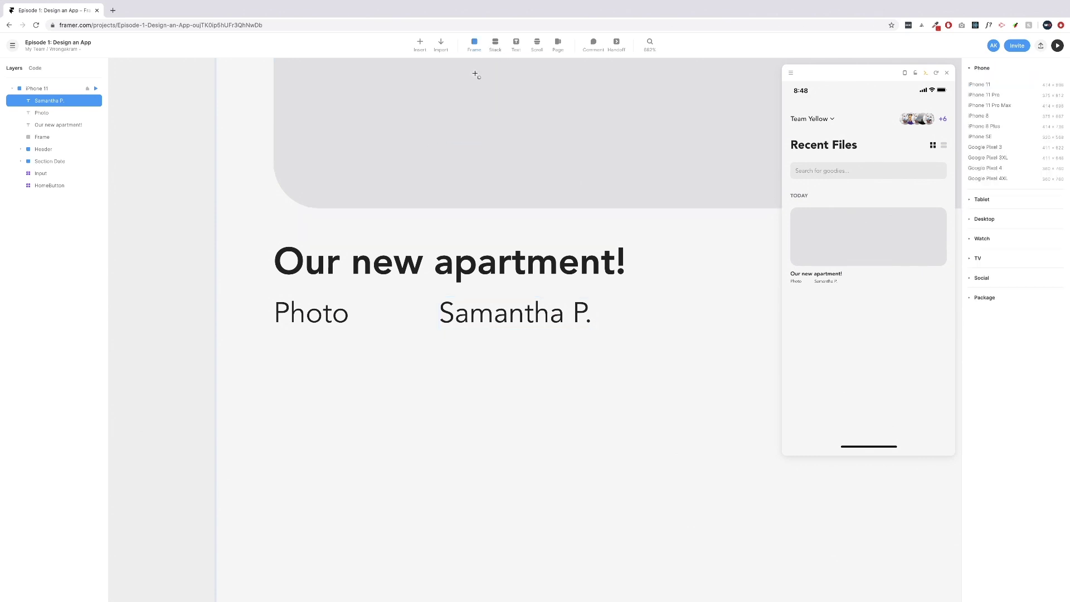
pyautogui.moveTo(379, 307); pyautogui.dragTo(387, 317)
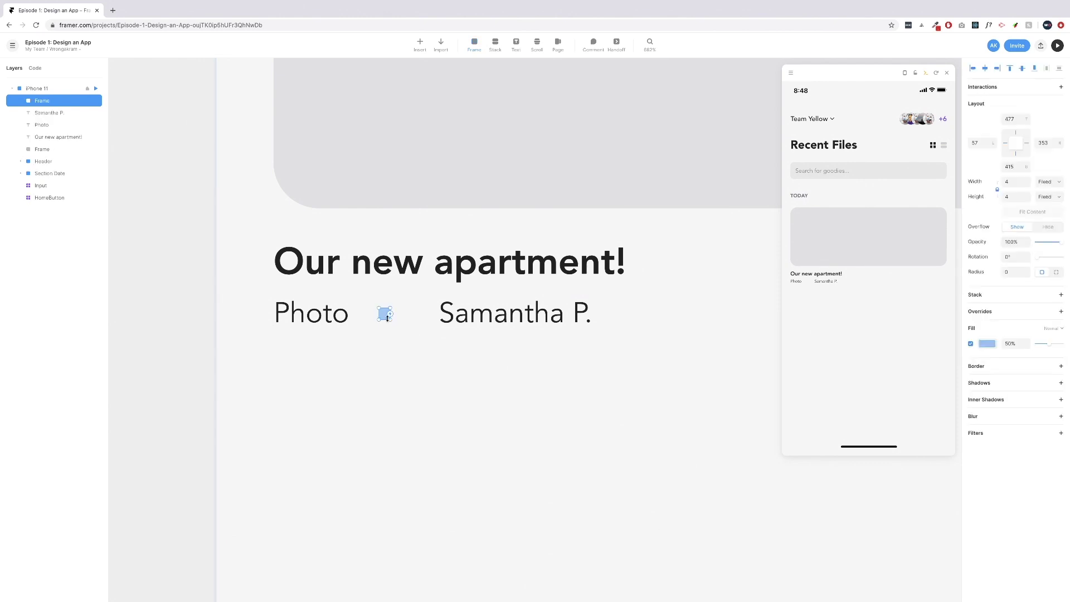
pyautogui.click(1010, 272)
pyautogui.write('100')
pyautogui.press('Return')
# Fill the small dot with the shared Gray color at 40% opacity.
pyautogui.click(987, 343)
pyautogui.click(873, 506)
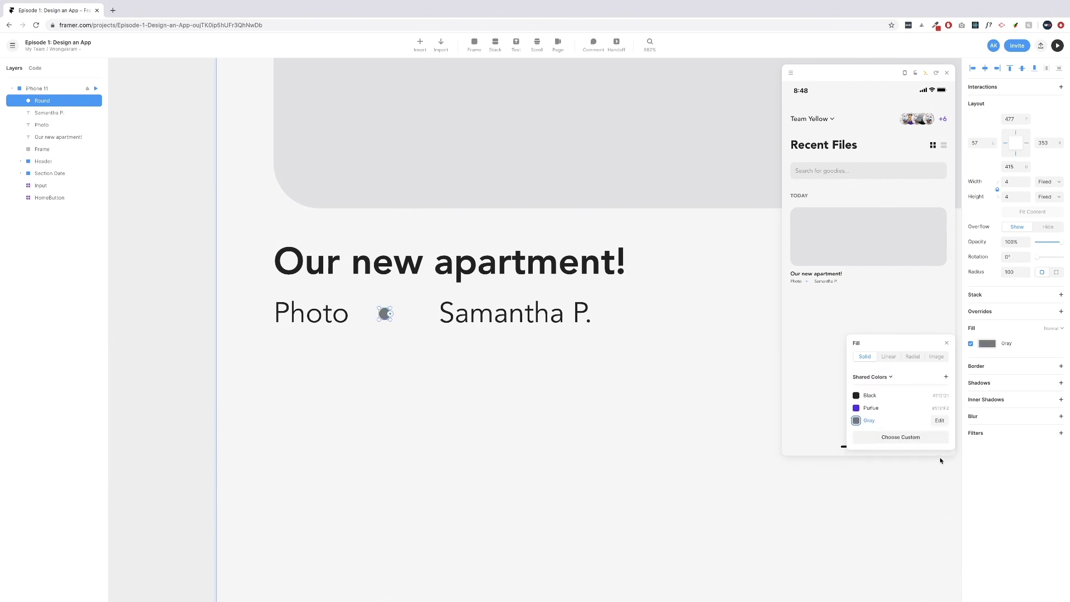
pyautogui.click(900, 437)
pyautogui.click(933, 444)
pyautogui.write('40')
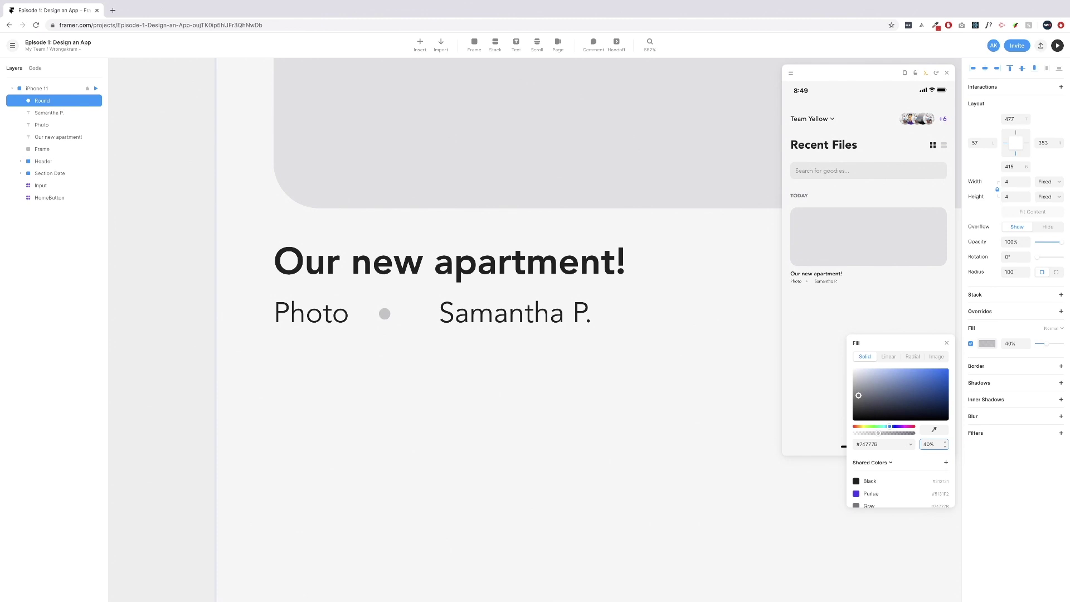
# Place the dot close after "Photo" at a left offset of 51 and the author name at 59.
pyautogui.moveTo(385, 315); pyautogui.dragTo(370, 316)
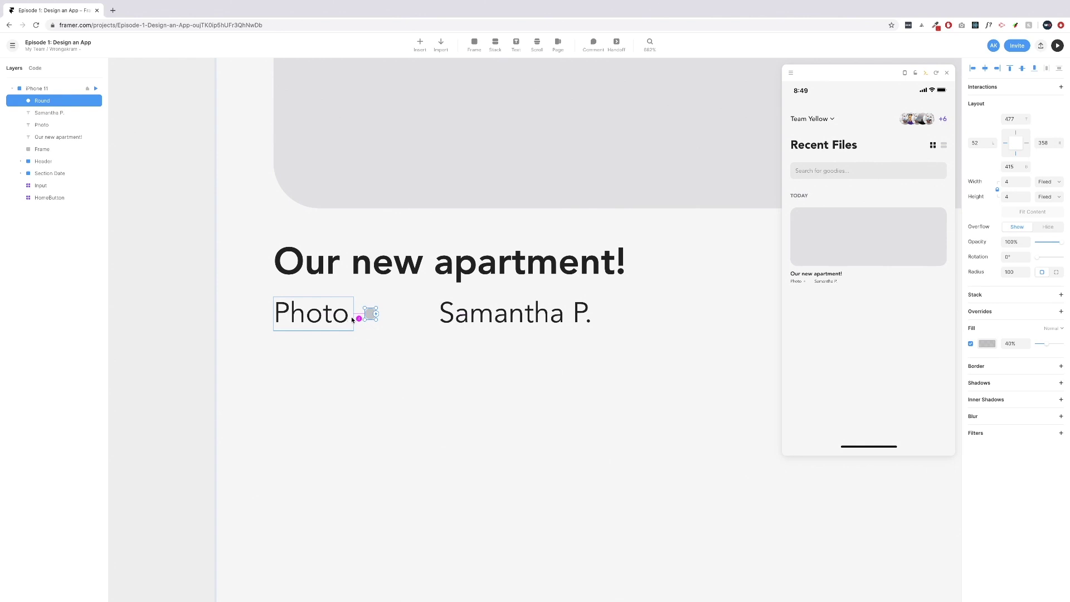
pyautogui.press('Left')
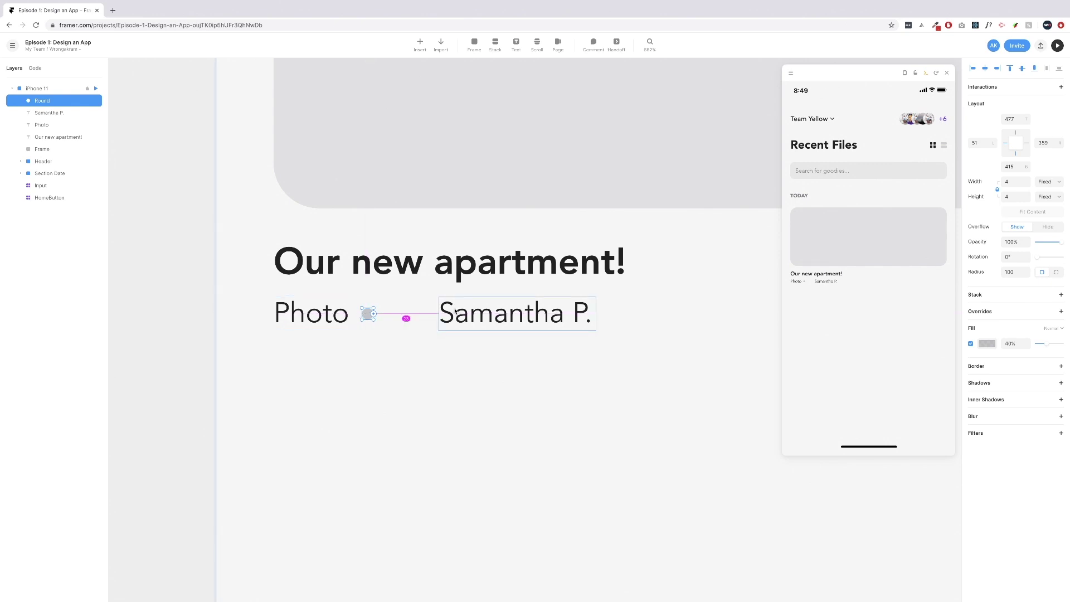
pyautogui.moveTo(455, 312); pyautogui.dragTo(401, 313)
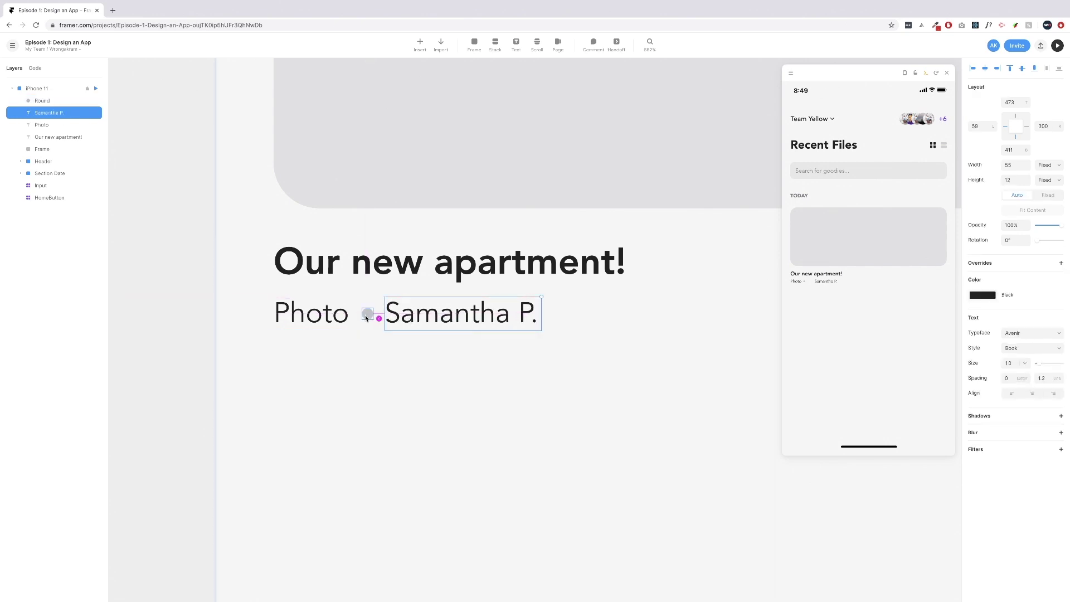
pyautogui.click(375, 340)
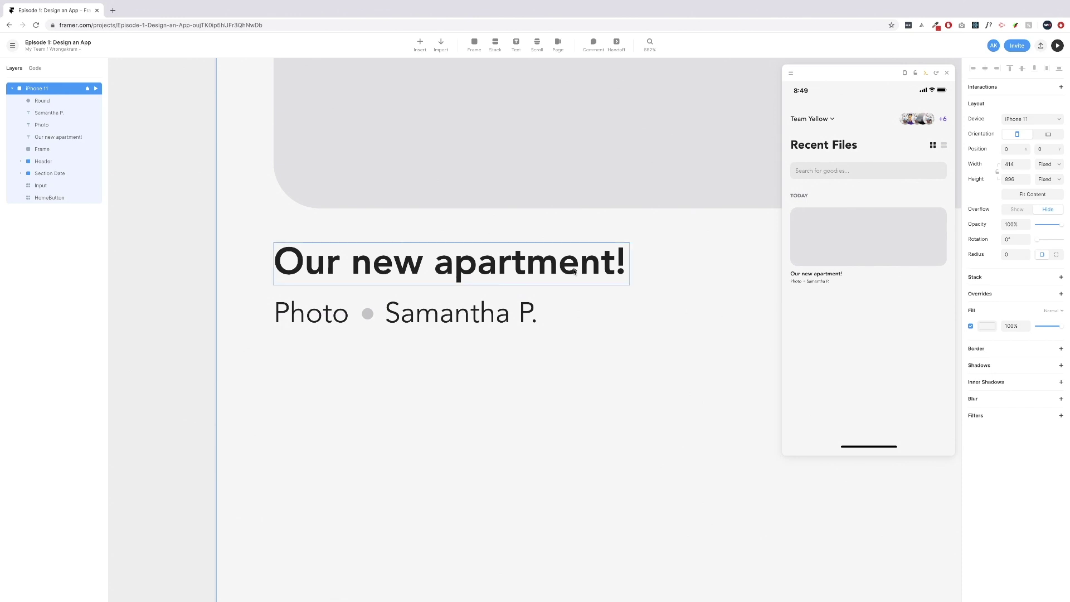
# Examine the whole Recent Files screen, including the file card with its title and subtitle row.
pyautogui.scroll(-1, 574, 271)
pyautogui.scroll(5, 574, 271)
pyautogui.scroll(-10, 574, 272)
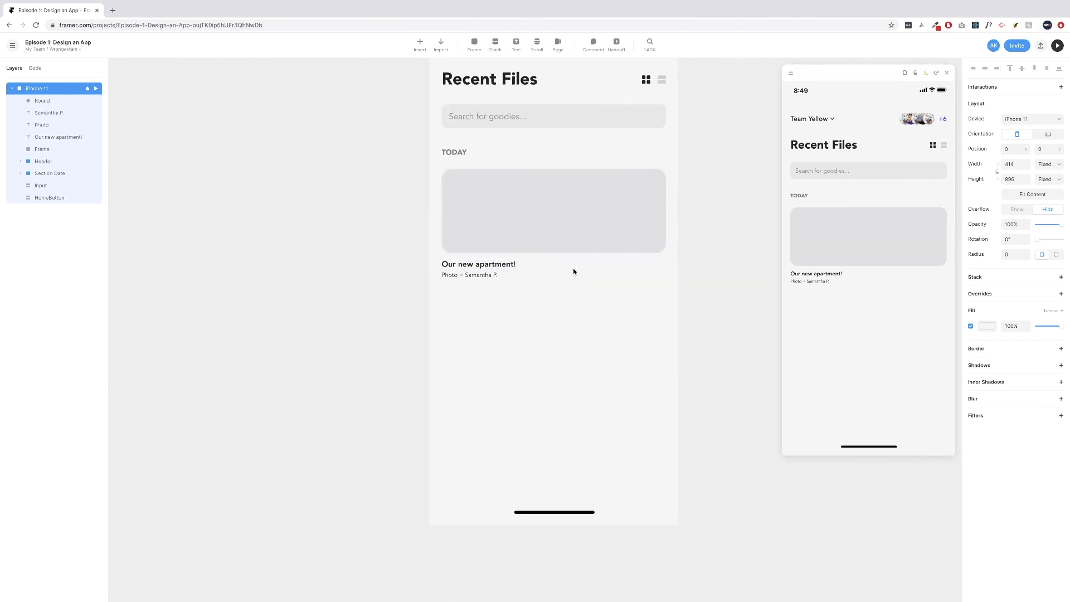
pyautogui.scroll(1, 573, 271)
pyautogui.scroll(1, 597, 175)
pyautogui.hscroll(1, 598, 175)
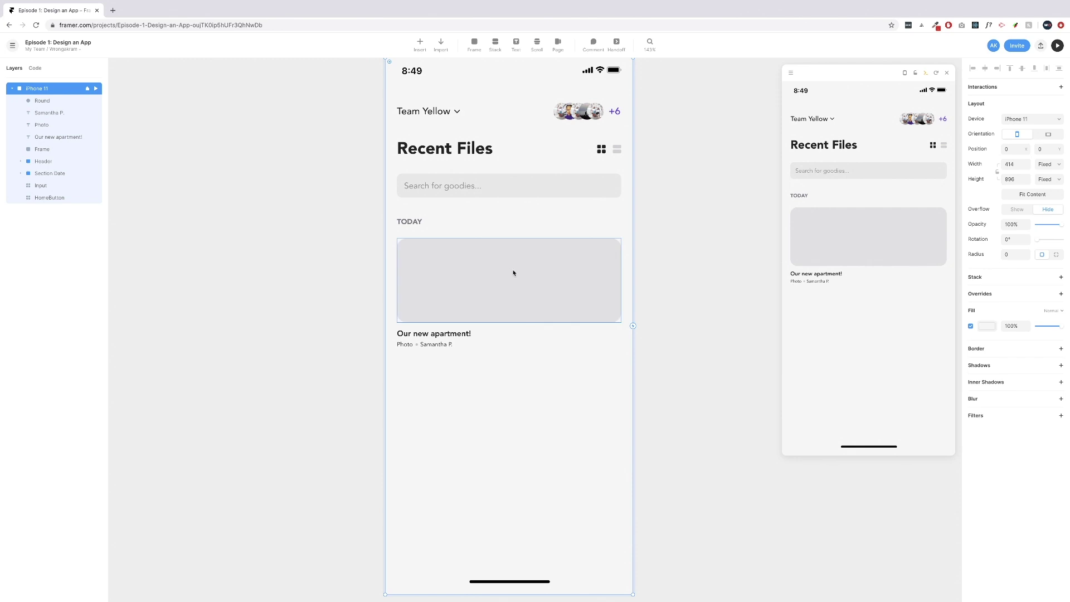
pyautogui.scroll(1, 513, 273)
pyautogui.hscroll(1, 512, 273)
pyautogui.hscroll(1, 512, 273)
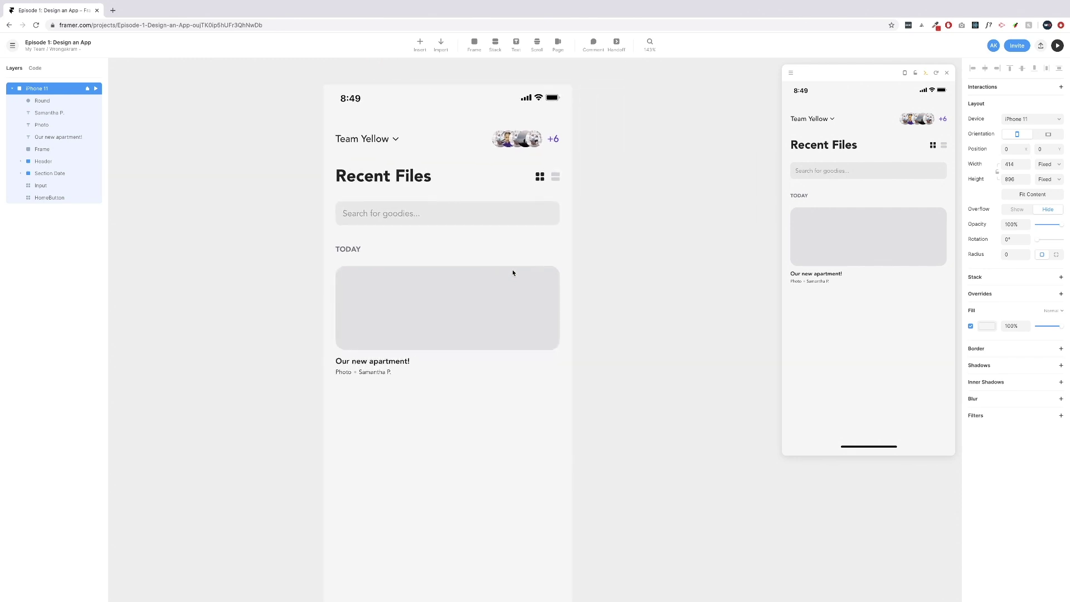
pyautogui.scroll(-2, 470, 282)
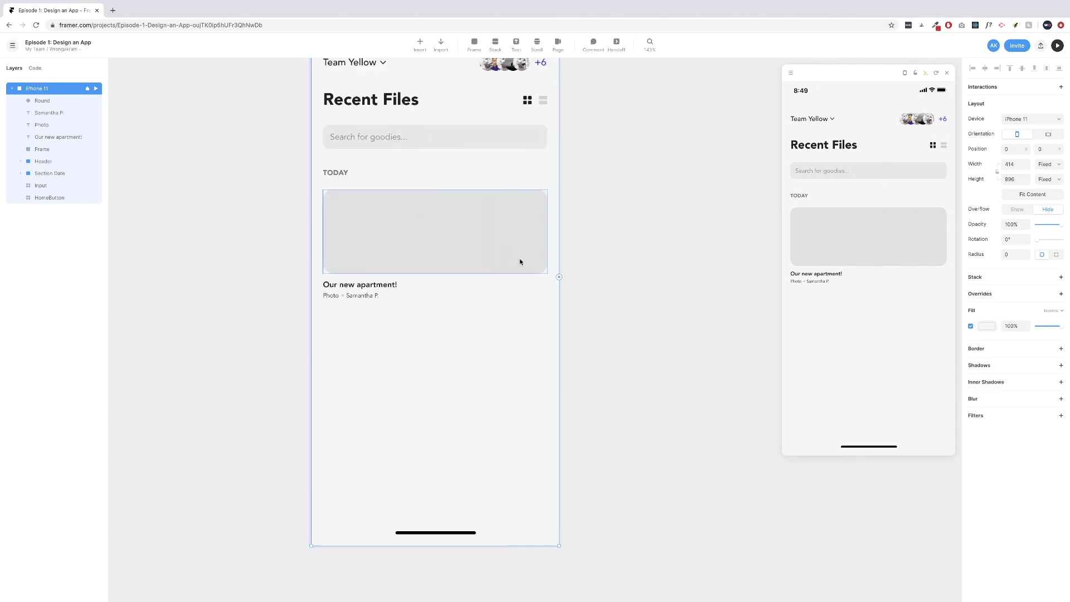
pyautogui.press('Escape')
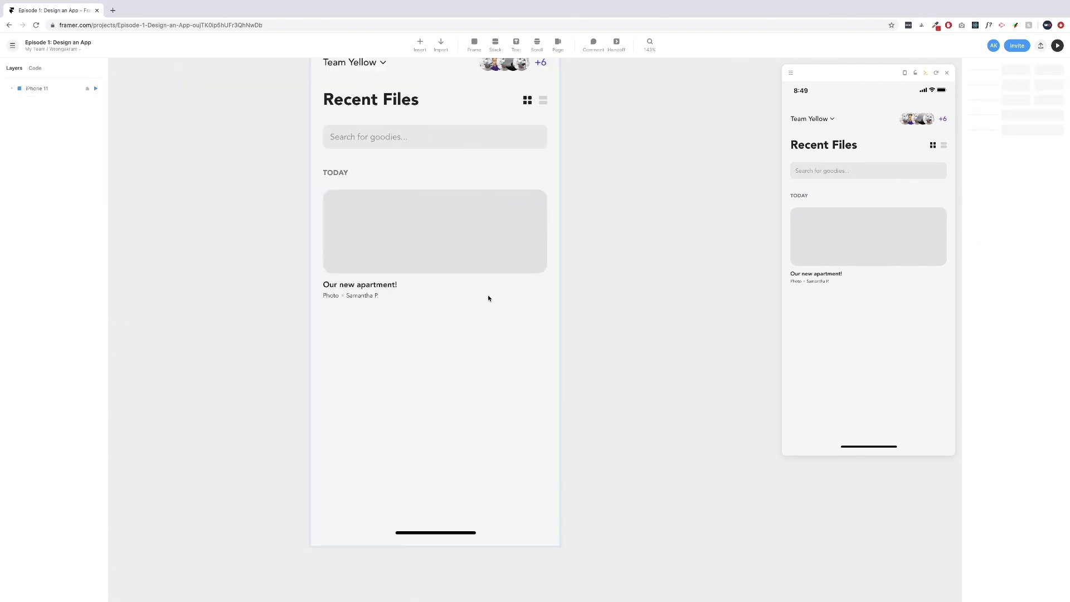
# Rename the card layer File Preview and the three text layers File Title, File Type and File Author.
pyautogui.click(376, 267)
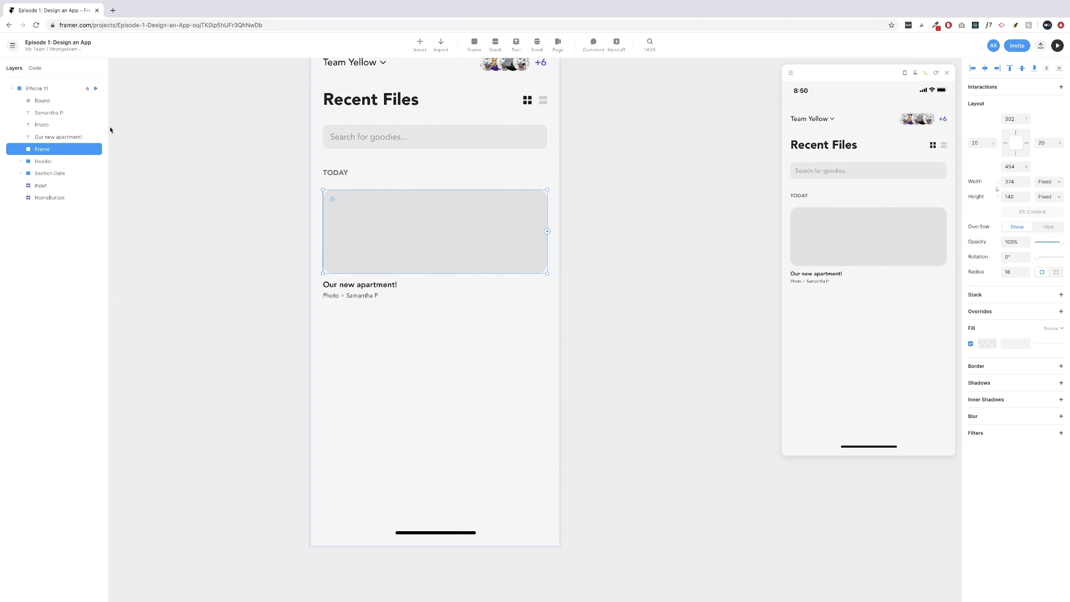
pyautogui.doubleClick(46, 149)
pyautogui.write('File Preview')
pyautogui.doubleClick(66, 137)
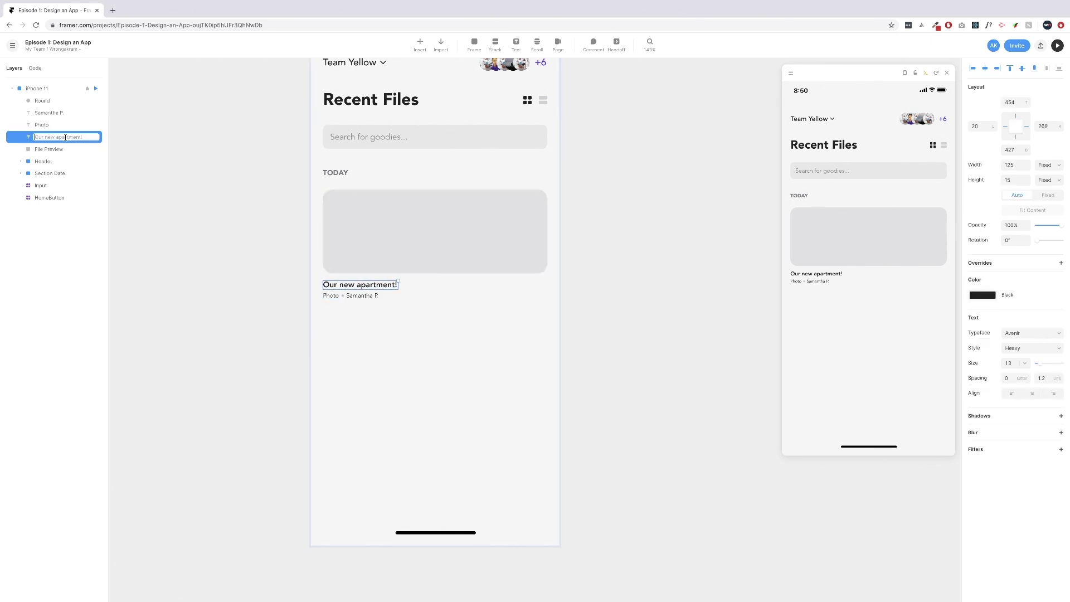
pyautogui.write('File Title')
pyautogui.doubleClick(45, 125)
pyautogui.write('File Type')
pyautogui.doubleClick(46, 112)
pyautogui.write('Fi')
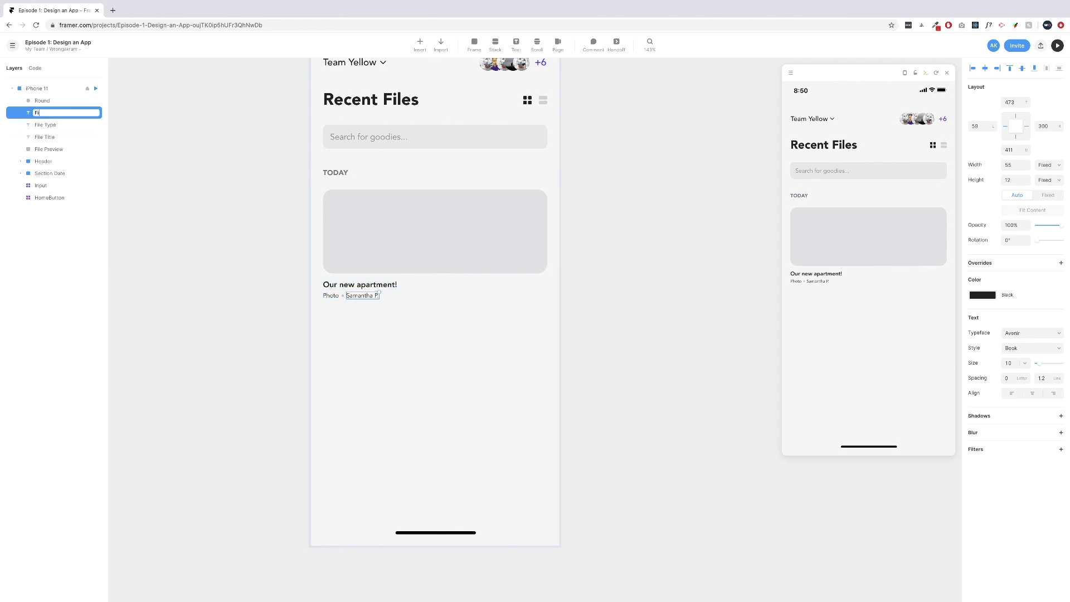
pyautogui.write('le Author')
# Rename the dot's layer Separator.
pyautogui.doubleClick(51, 101)
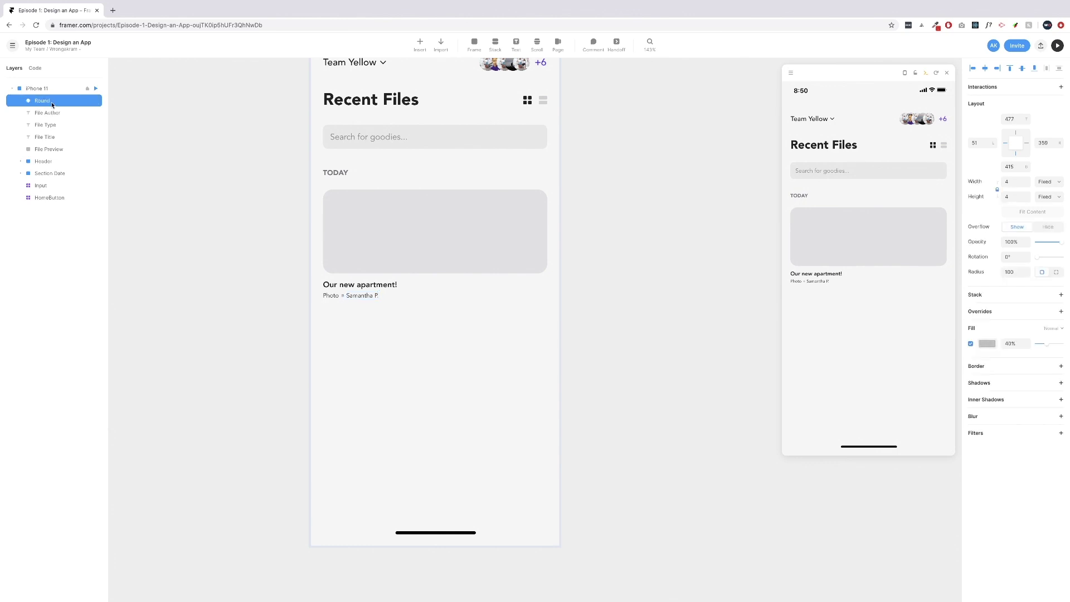
pyautogui.write('Sepertor')
pyautogui.press('Return')
pyautogui.doubleClick(48, 103)
pyautogui.click(44, 100)
pyautogui.press('BackSpace')
pyautogui.write('am')
pyautogui.write('arator')
pyautogui.press('Return')
# Wrap the Separator, File Author, File Type, File Title and File Preview layers in a new frame named File.
pyautogui.scroll(1, 335, 286)
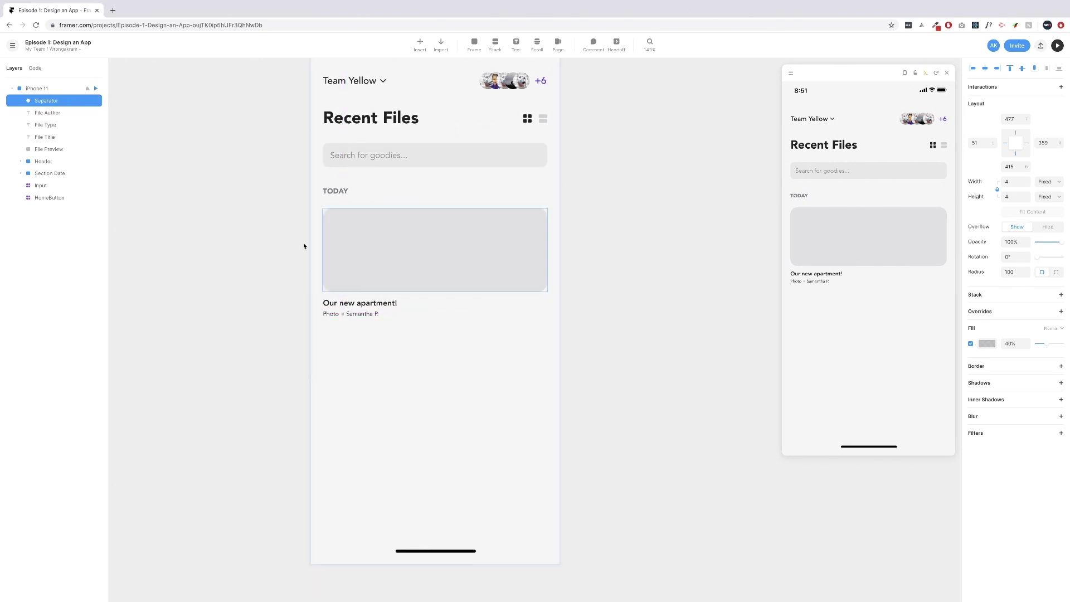
pyautogui.keyDown('shift'); pyautogui.click(58, 149); pyautogui.keyUp('shift')
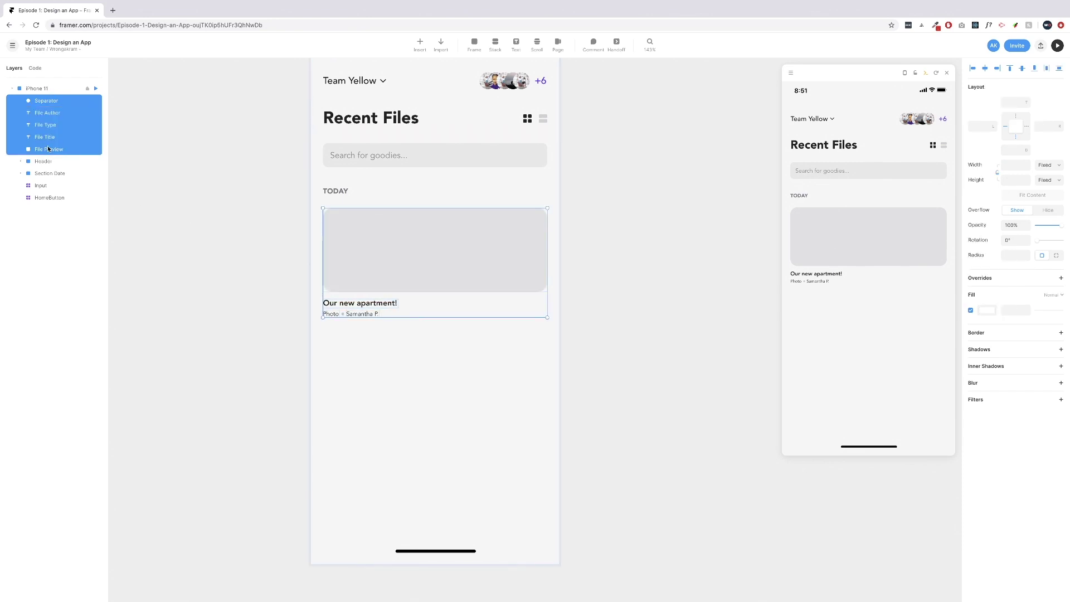
pyautogui.rightClick(48, 149)
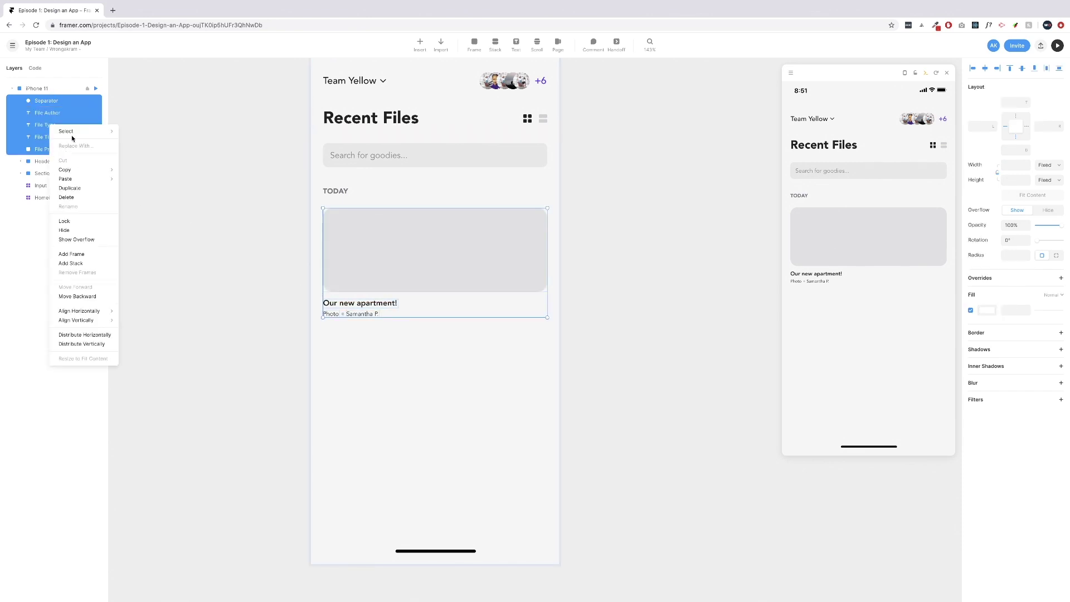
pyautogui.click(81, 255)
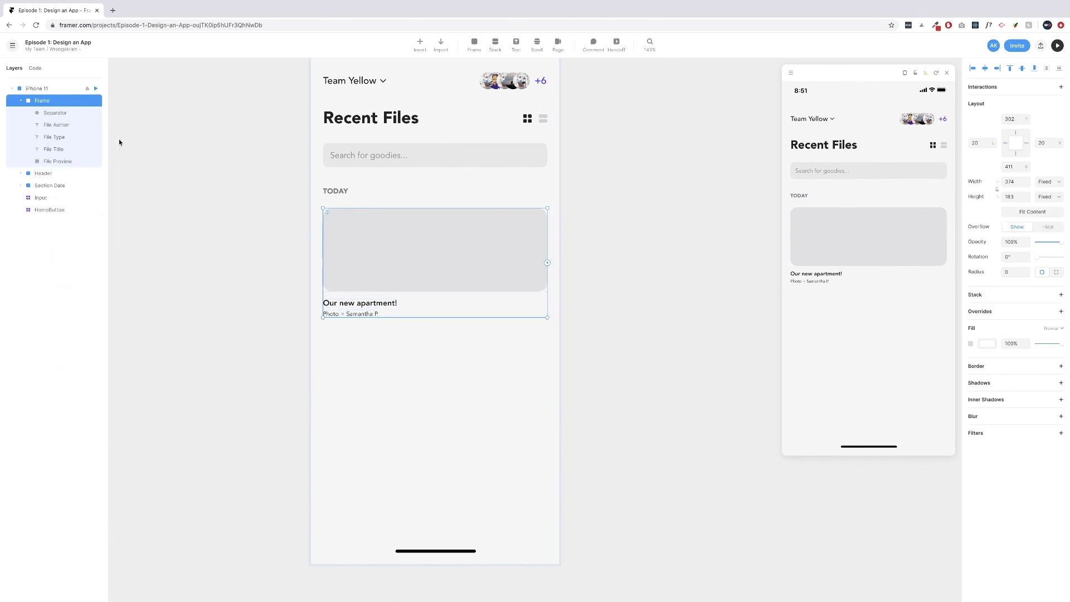
pyautogui.doubleClick(50, 103)
pyautogui.write('File')
pyautogui.press('Return')
# Wrap the Separator, File Author and File Type layers in a new frame named Details and collapse it.
pyautogui.click(56, 115)
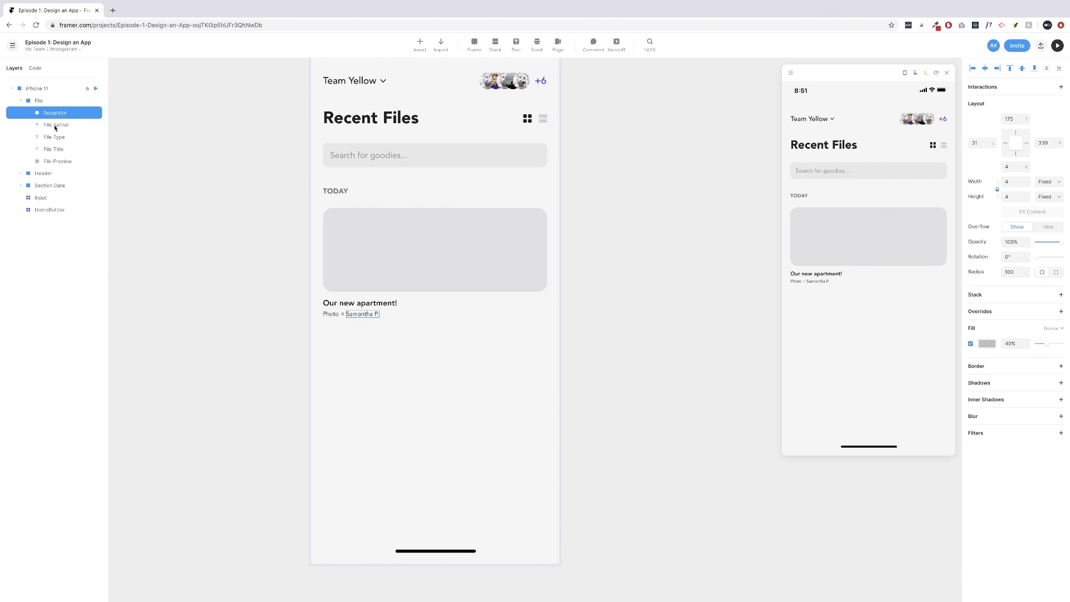
pyautogui.keyDown('shift'); pyautogui.click(55, 127); pyautogui.keyUp('shift')
pyautogui.keyDown('shift'); pyautogui.click(59, 138); pyautogui.keyUp('shift')
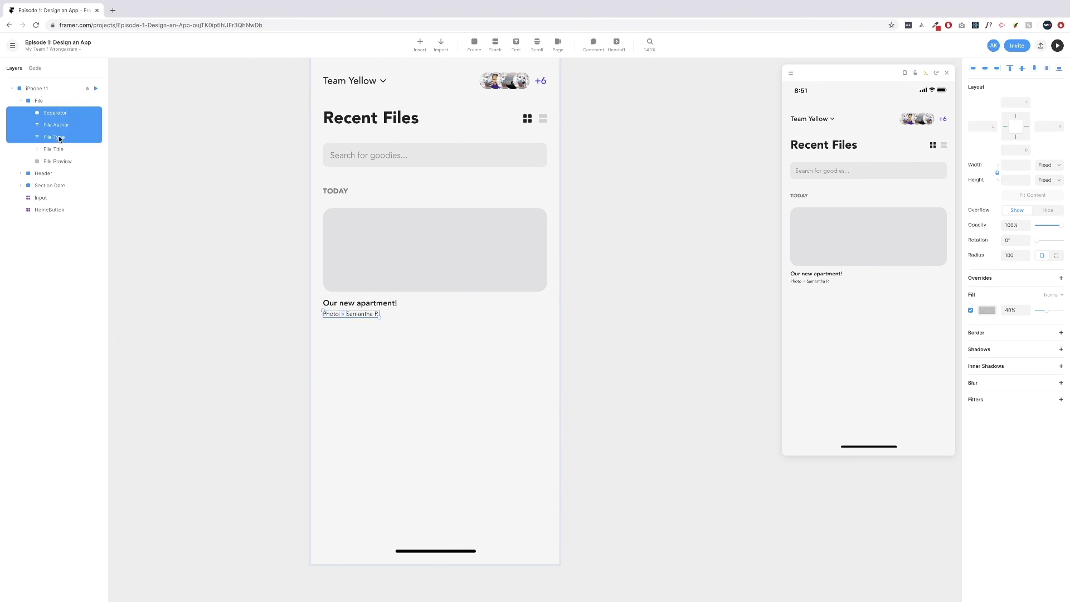
pyautogui.rightClick(59, 139)
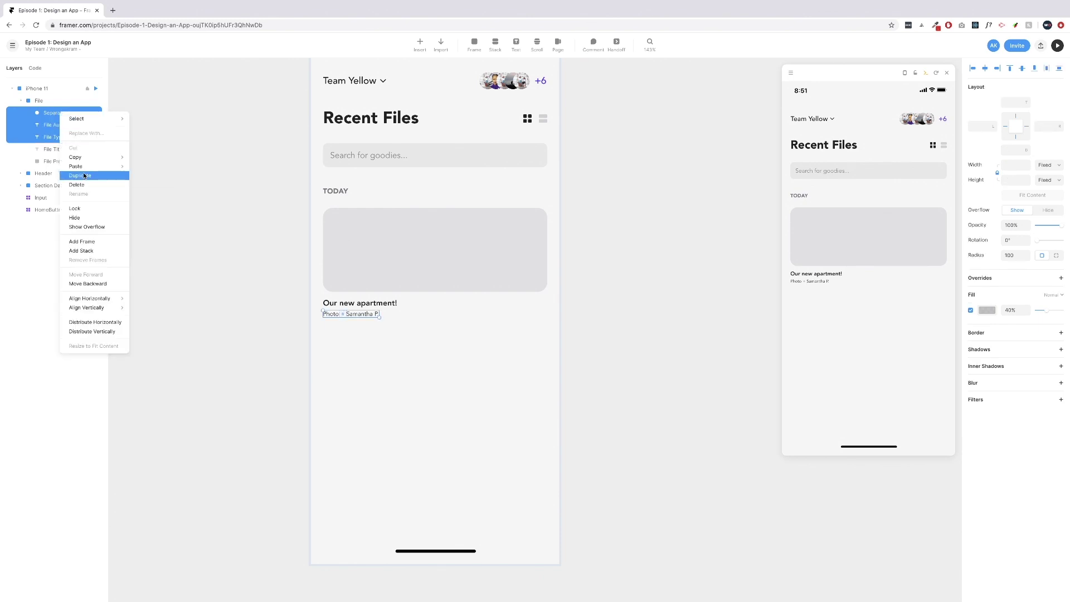
pyautogui.click(82, 241)
pyautogui.doubleClick(57, 113)
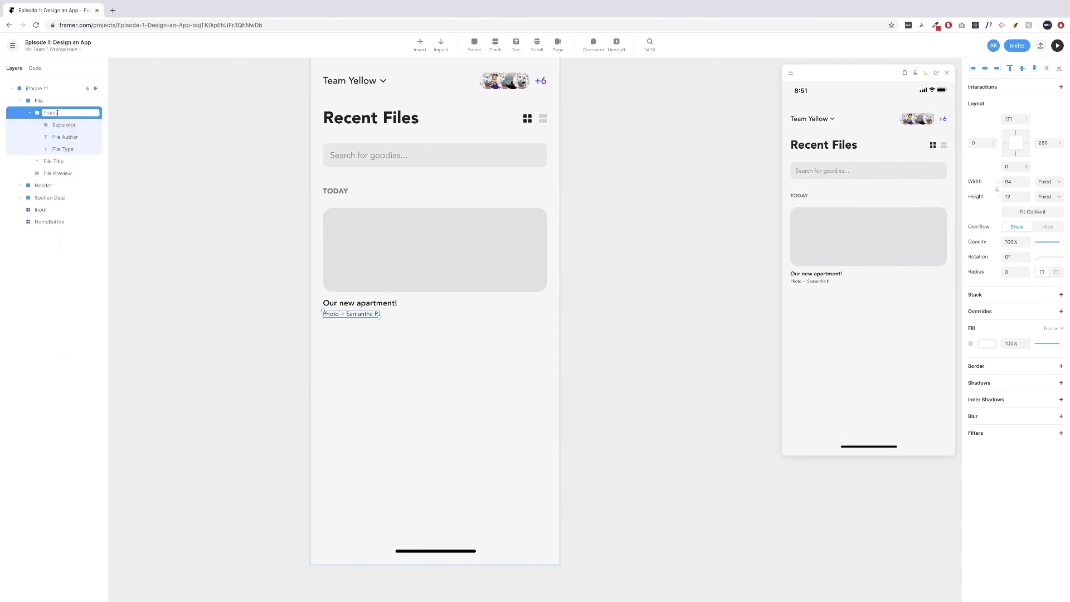
pyautogui.write('Details')
pyautogui.press('Return')
pyautogui.click(29, 115)
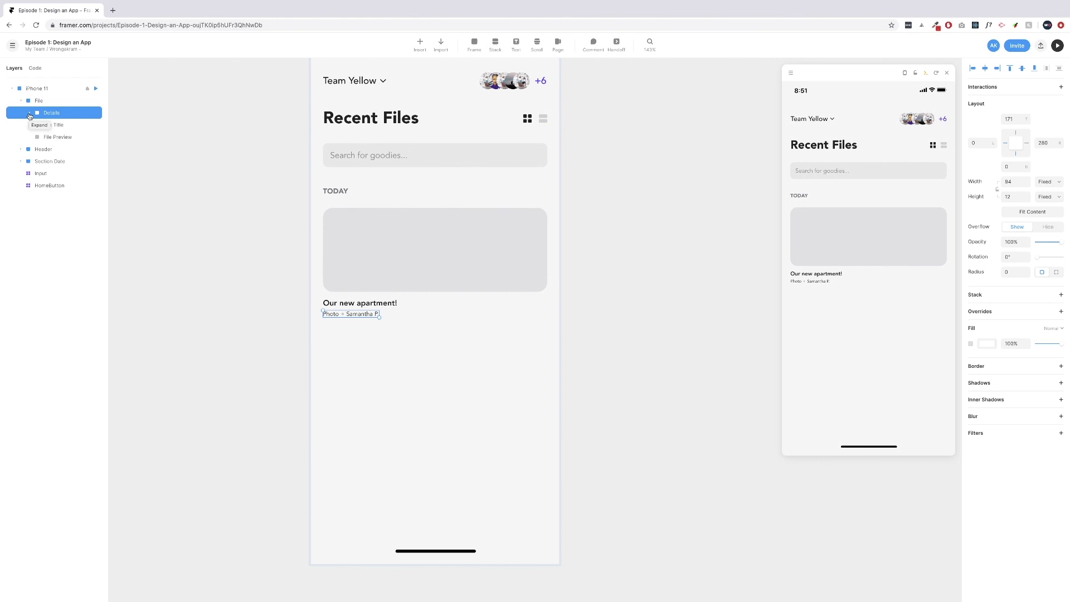
# Reorder the layers inside File to File Preview, File Title, Details, and collapse both the Details and File frames.
pyautogui.click(56, 126)
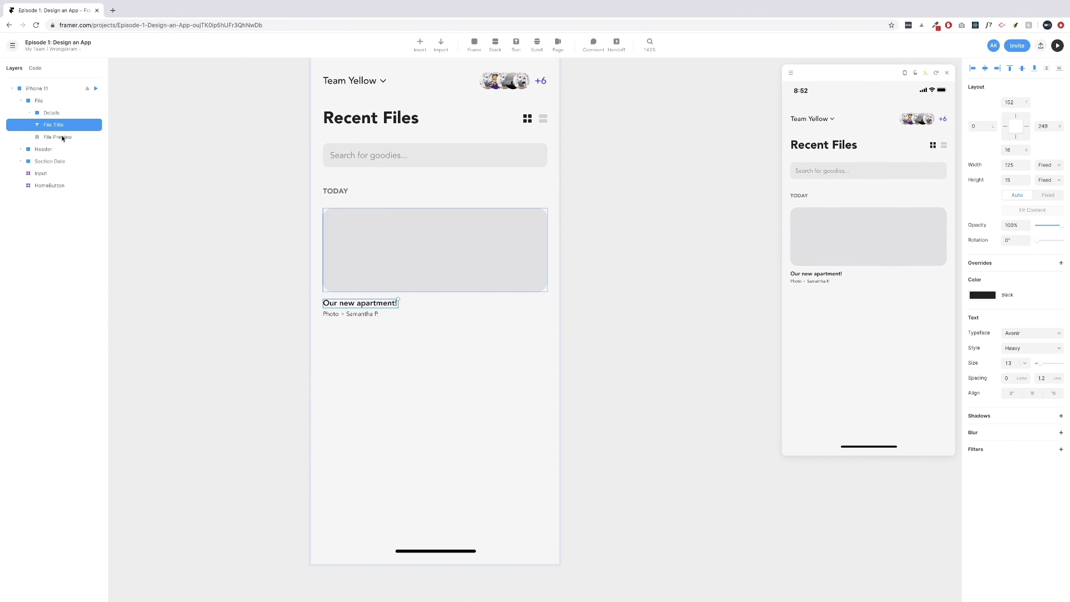
pyautogui.click(61, 138)
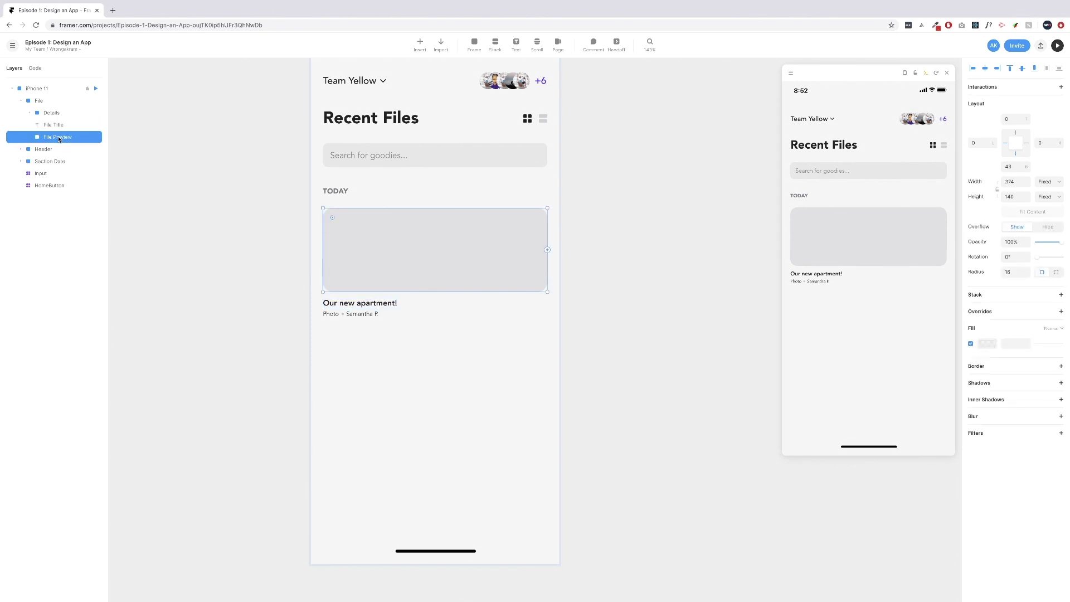
pyautogui.moveTo(49, 138); pyautogui.dragTo(66, 123)
pyautogui.click(53, 112)
pyautogui.click(54, 125)
pyautogui.click(51, 137)
pyautogui.click(29, 137)
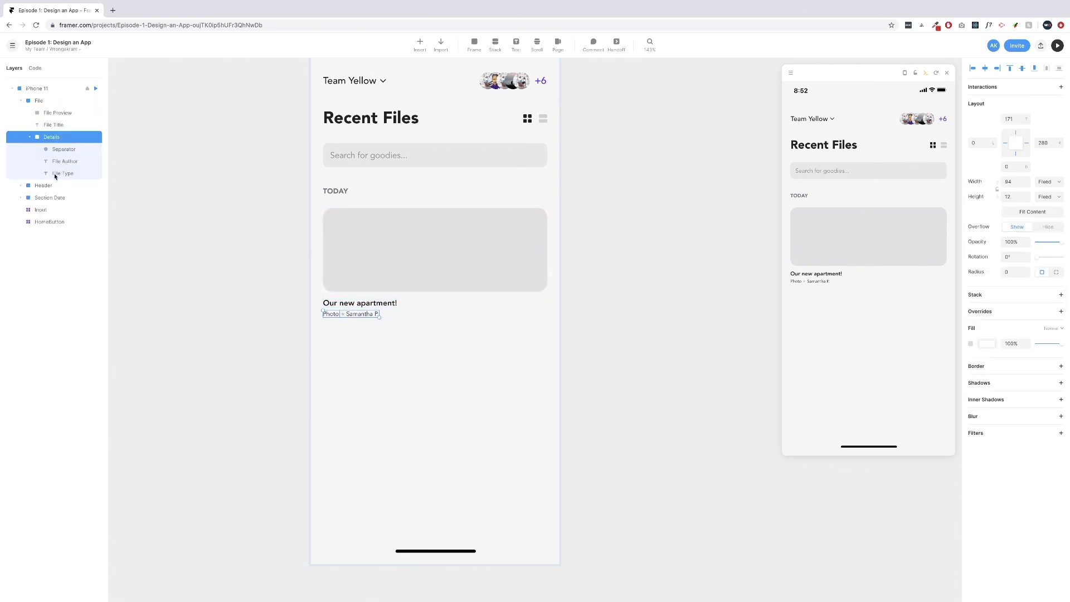
pyautogui.click(29, 137)
pyautogui.click(21, 101)
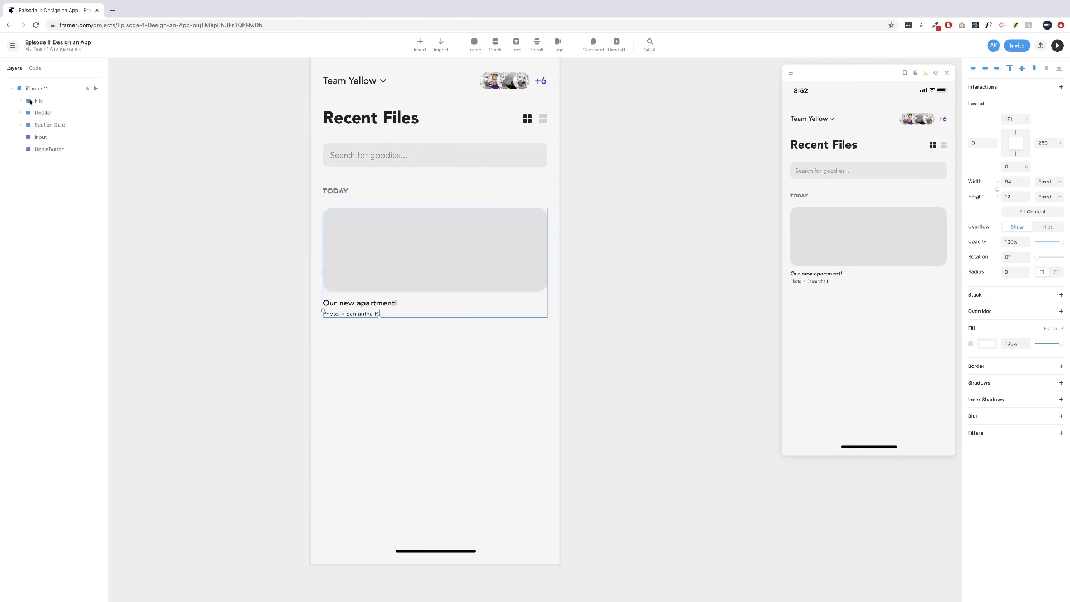
# Duplicate the File card directly below the original, aligned with it, at top position 505.
pyautogui.click(49, 101)
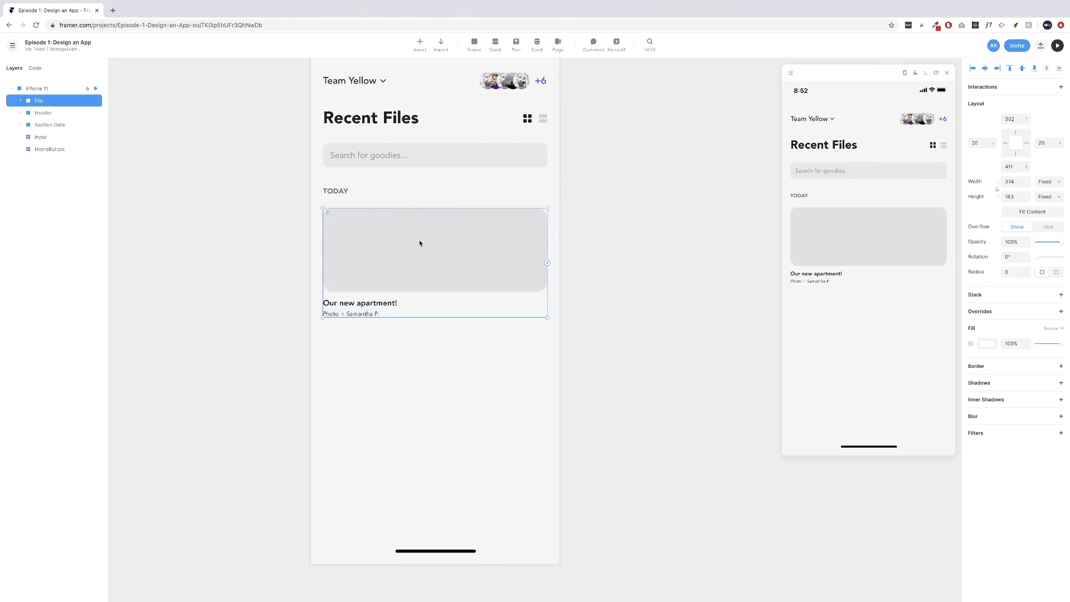
pyautogui.moveTo(428, 245); pyautogui.dragTo(435, 366)
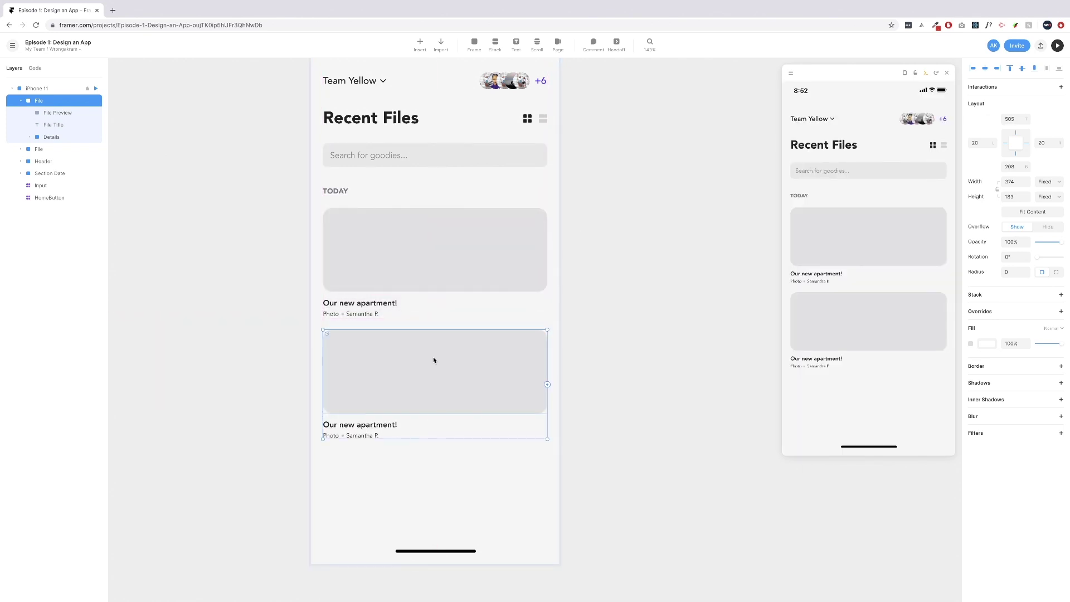
pyautogui.press('alt')
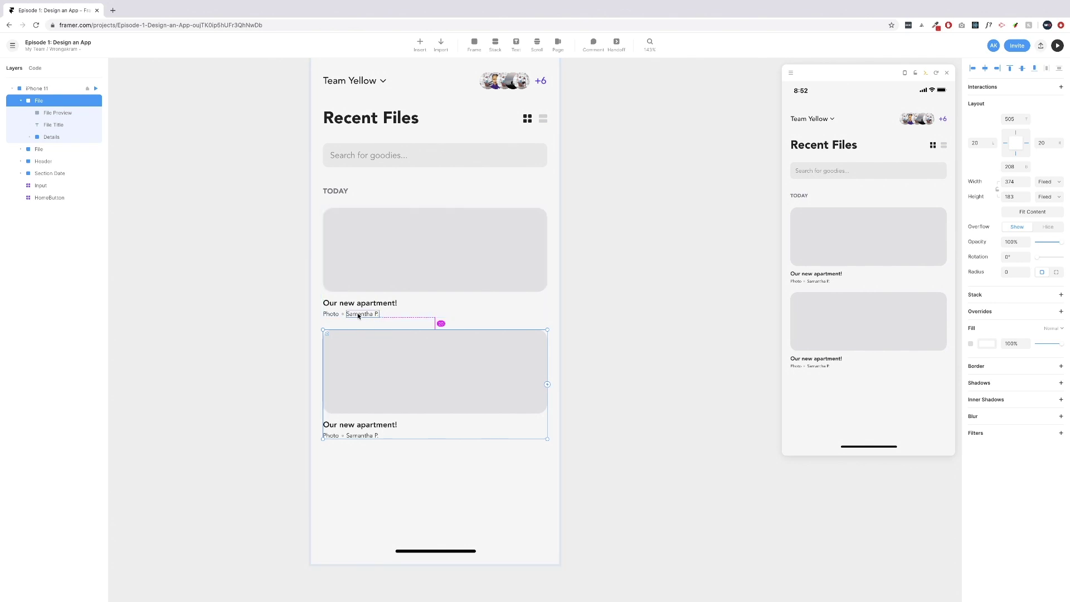
# Narrow the duplicated lower file card to 140 px wide so its preview is square.
pyautogui.moveTo(547, 361); pyautogui.dragTo(407, 362)
pyautogui.click(456, 382)
pyautogui.click(361, 391)
pyautogui.click(363, 392)
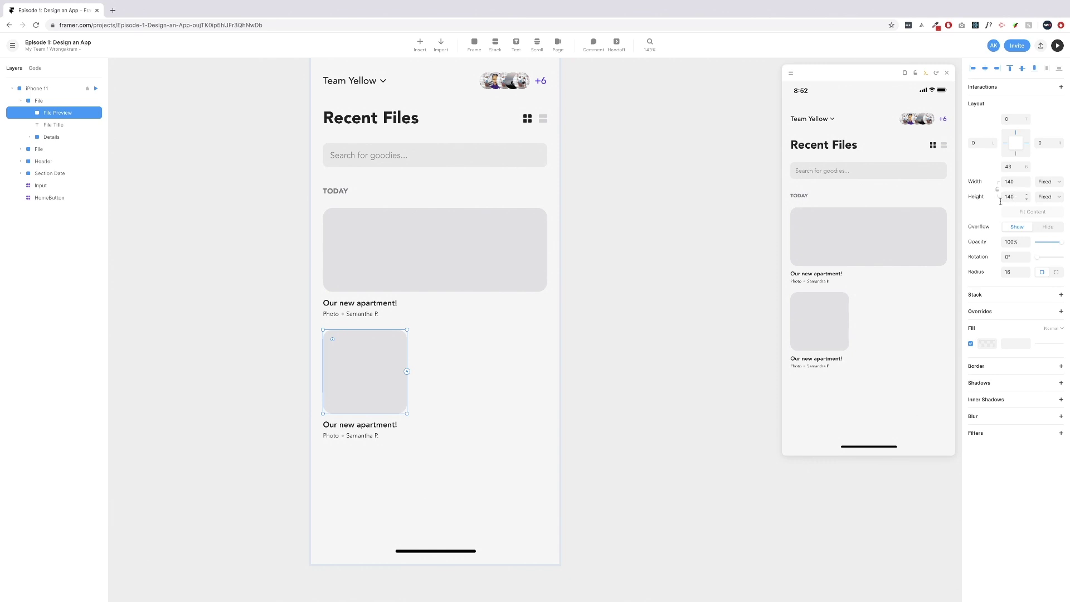
# Retitle the square card Design System, set its file type to PDF and enter a different author name.
pyautogui.click(356, 427)
pyautogui.tripleClick(359, 426)
pyautogui.write('Desi')
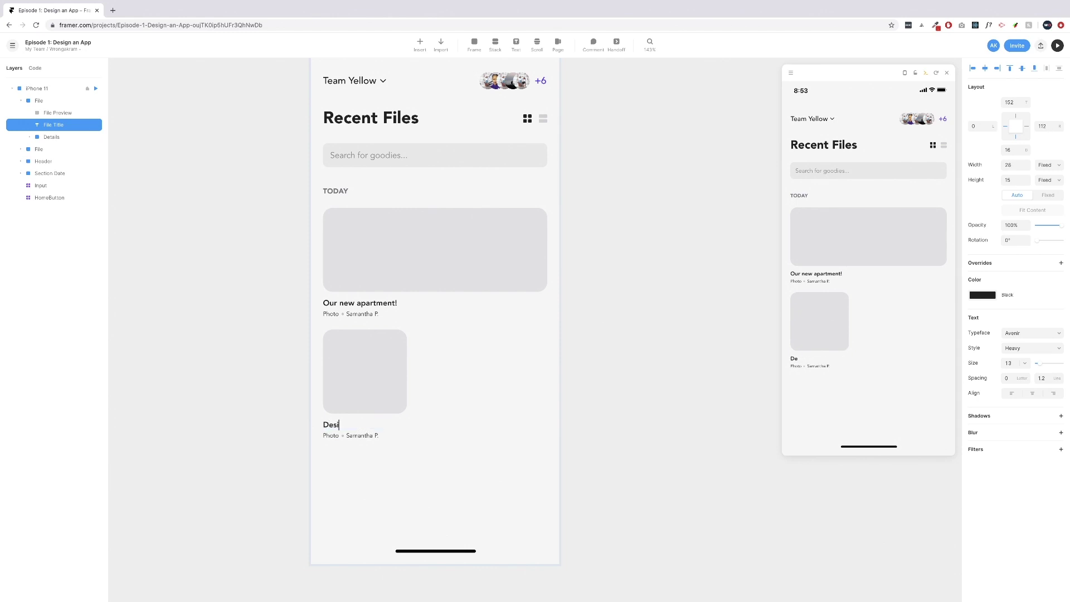
pyautogui.write('gn System')
pyautogui.doubleClick(331, 435)
pyautogui.write('PDF')
pyautogui.doubleClick(358, 435)
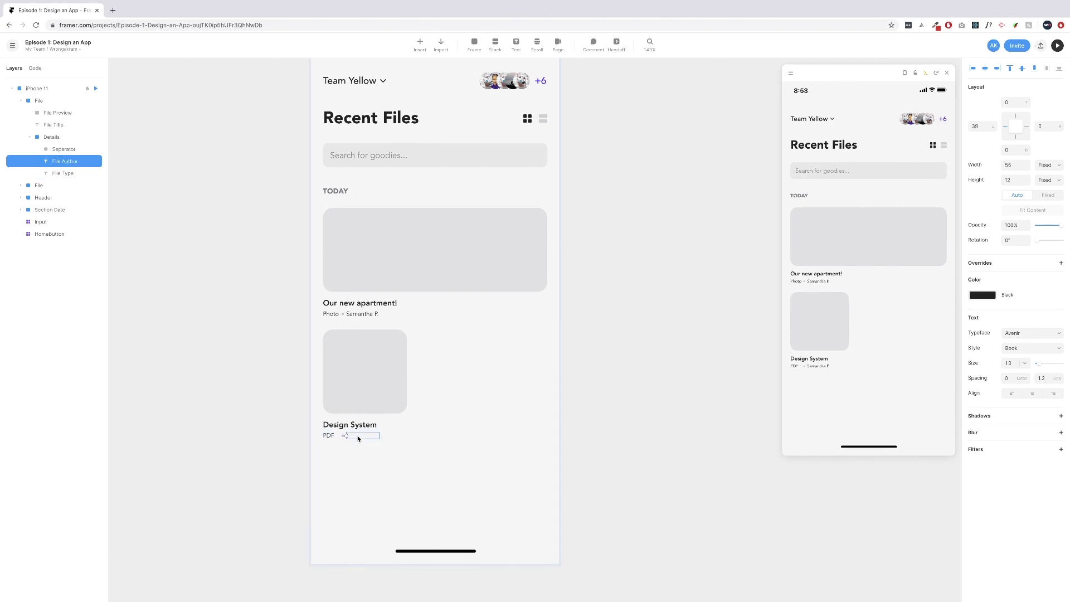
pyautogui.write('Ryan H.')
pyautogui.press('Escape')
# Tighten the Design System card's details row by moving the separator dot close to PDF and the author text to left position 32.
pyautogui.scroll(1, 357, 435)
pyautogui.scroll(-4, 333, 462)
pyautogui.scroll(10, 332, 459)
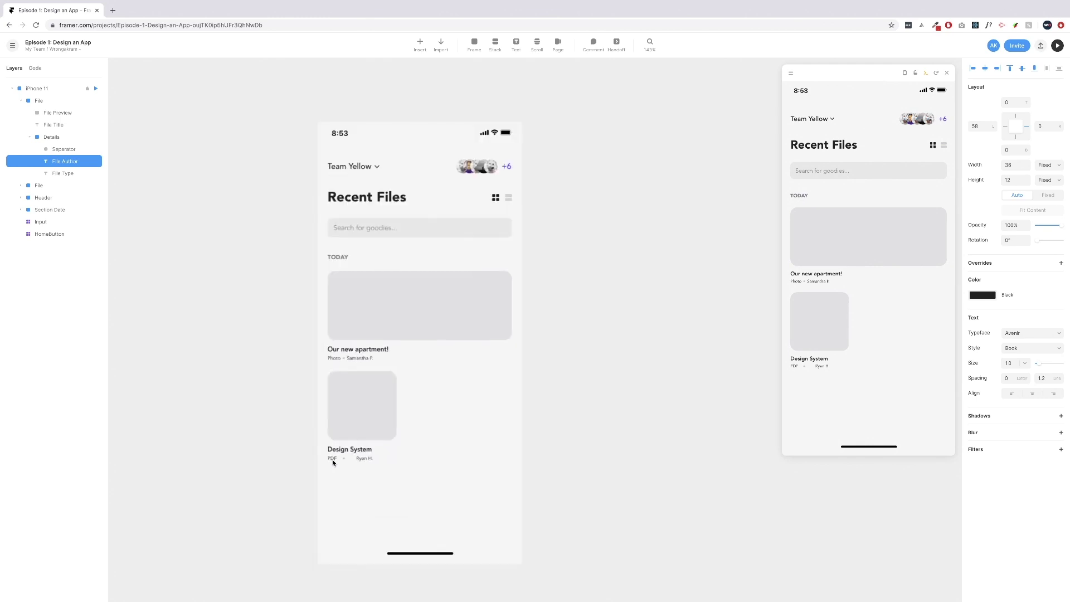
pyautogui.scroll(-2, 335, 461)
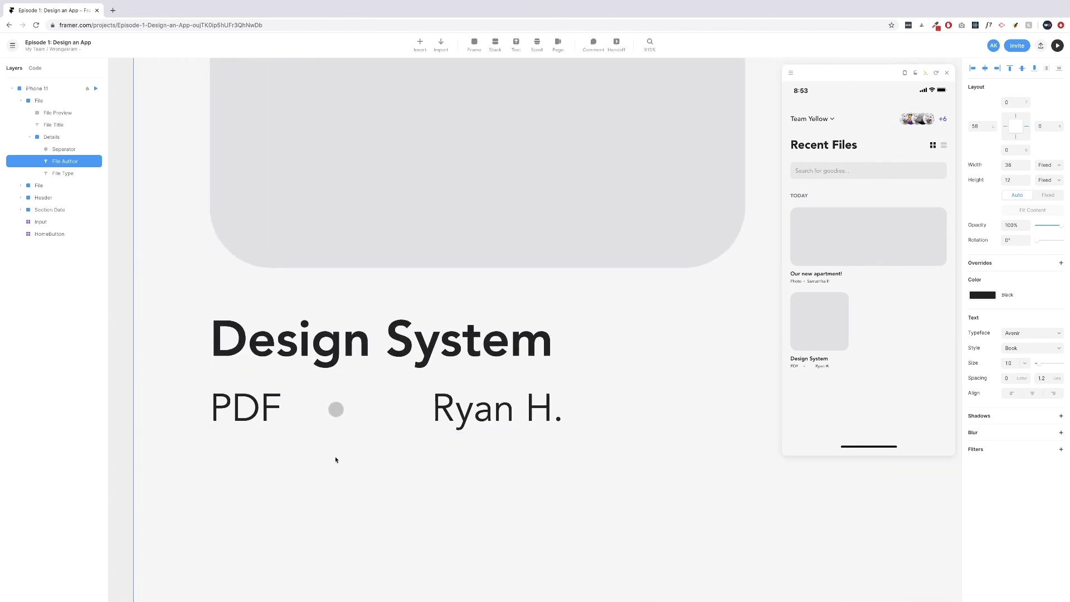
pyautogui.press('Tab')
pyautogui.moveTo(337, 409); pyautogui.dragTo(313, 409)
pyautogui.press('Left')
pyautogui.press('Left')
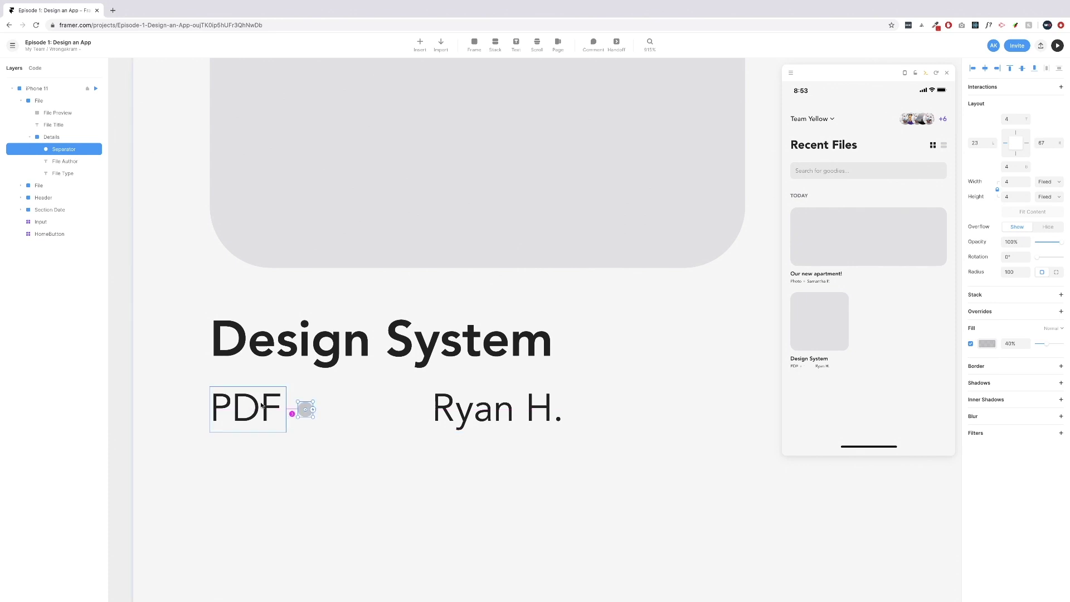
pyautogui.moveTo(471, 415); pyautogui.dragTo(351, 415)
pyautogui.press('Right')
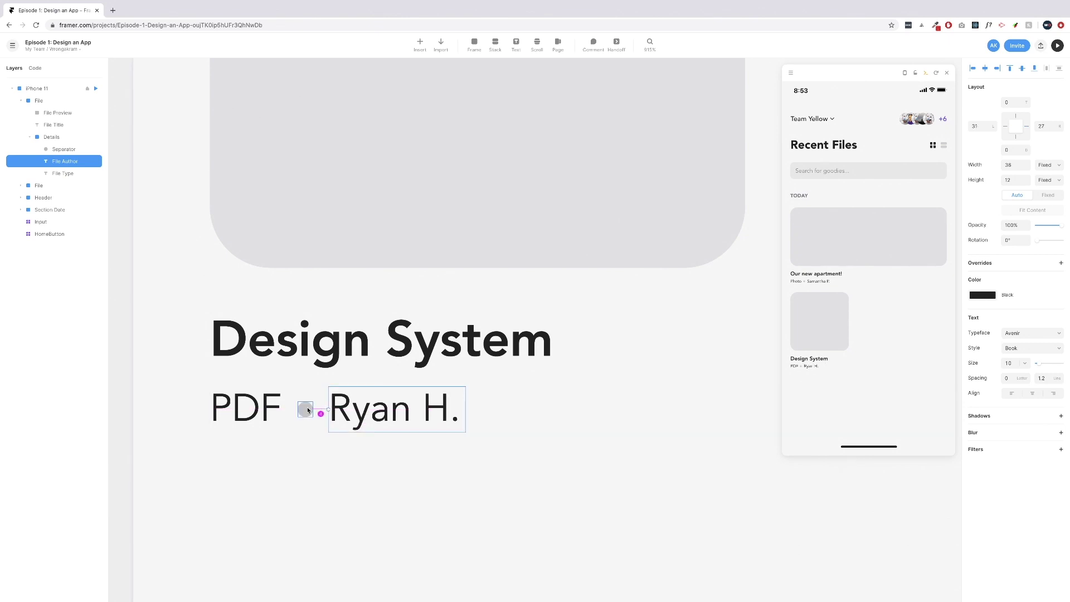
pyautogui.click(308, 410)
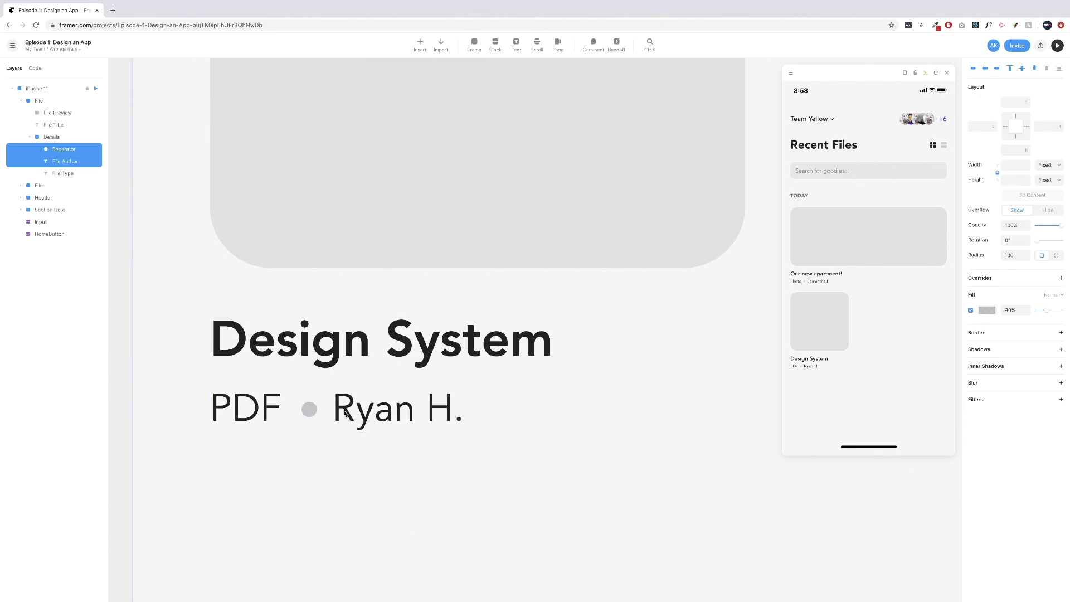
pyautogui.click(329, 445)
# Duplicate the Design System card beside the original in the same row, at left position 180.
pyautogui.scroll(2, 339, 451)
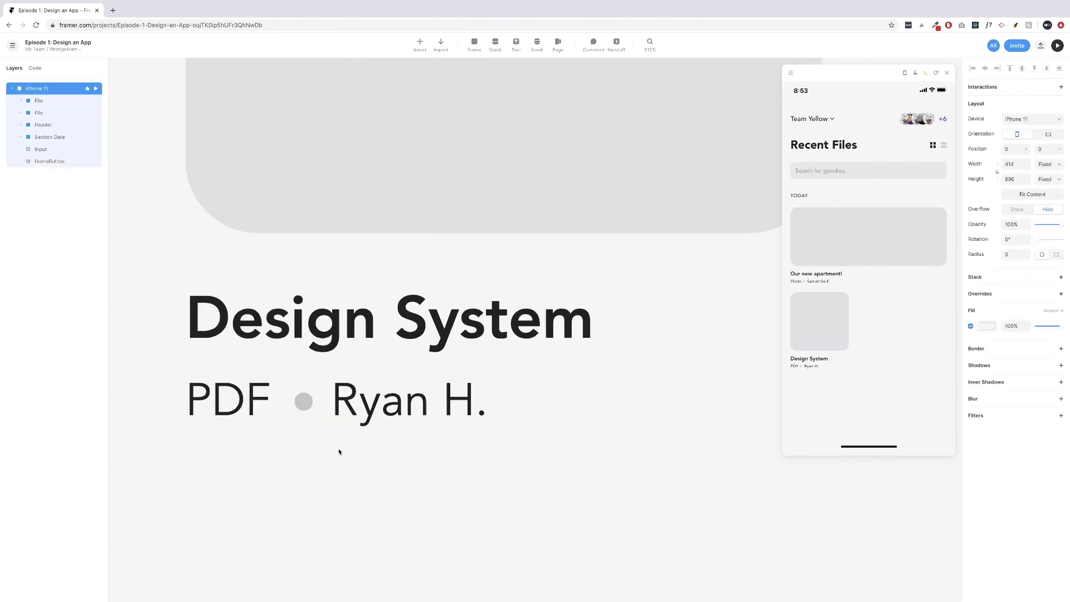
pyautogui.scroll(-5, 337, 410)
pyautogui.rightClick(341, 409)
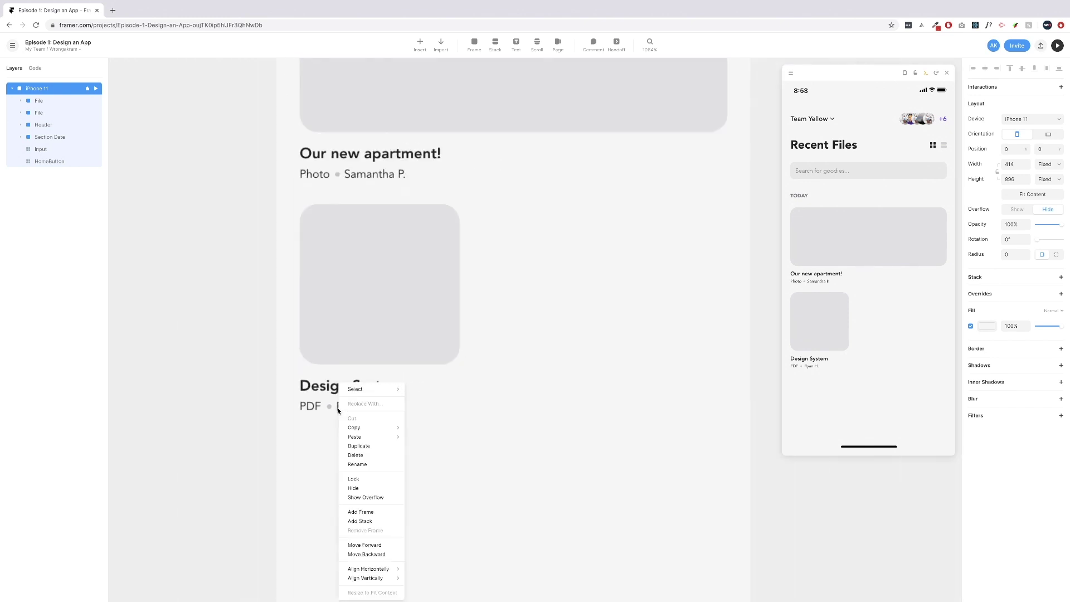
pyautogui.scroll(-10, 437, 406)
pyautogui.scroll(6, 437, 404)
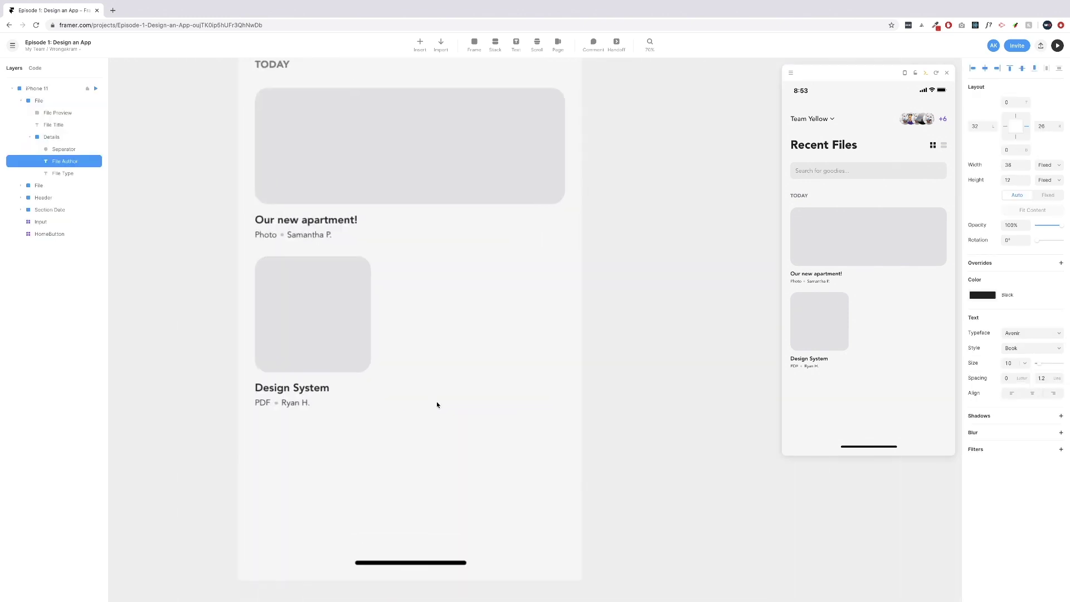
pyautogui.scroll(-1, 437, 404)
pyautogui.click(334, 390)
pyautogui.moveTo(322, 357); pyautogui.dragTo(441, 356)
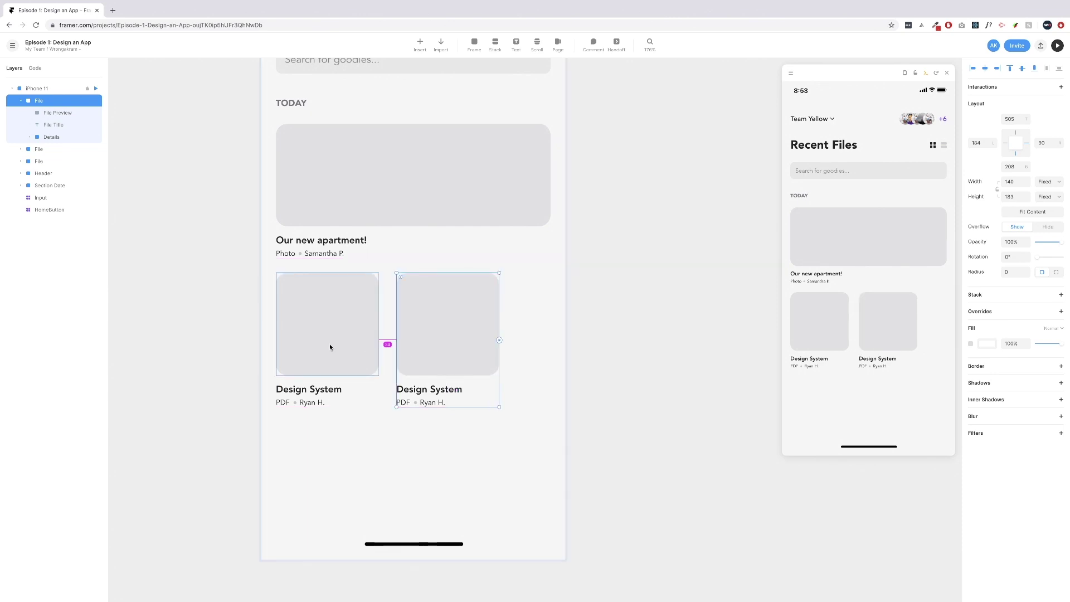
pyautogui.press('Left')
pyautogui.press('Left')
pyautogui.press('Left')
pyautogui.press('Left')
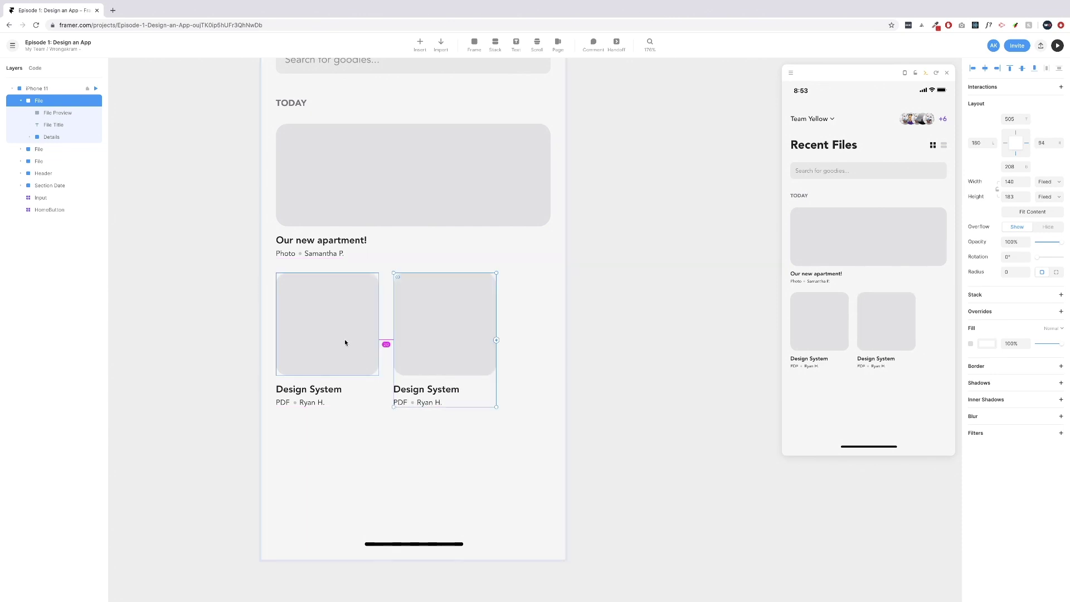
# Widen the new card's preview to 214 px, level with the large card's edge, and retitle the card Breakdance breakdown.
pyautogui.click(475, 317)
pyautogui.moveTo(496, 321); pyautogui.dragTo(551, 316)
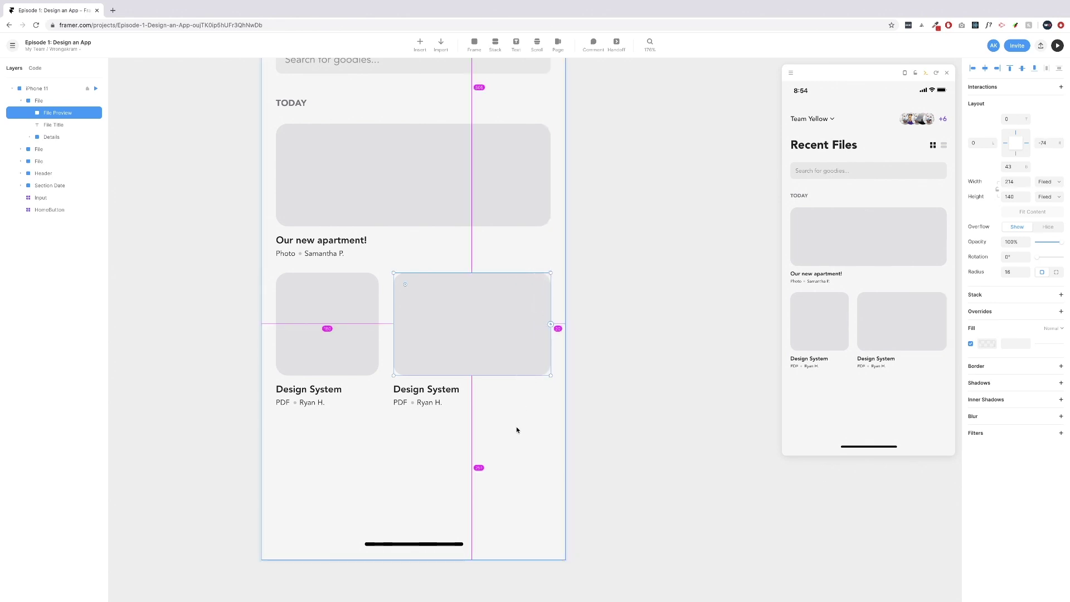
pyautogui.tripleClick(422, 396)
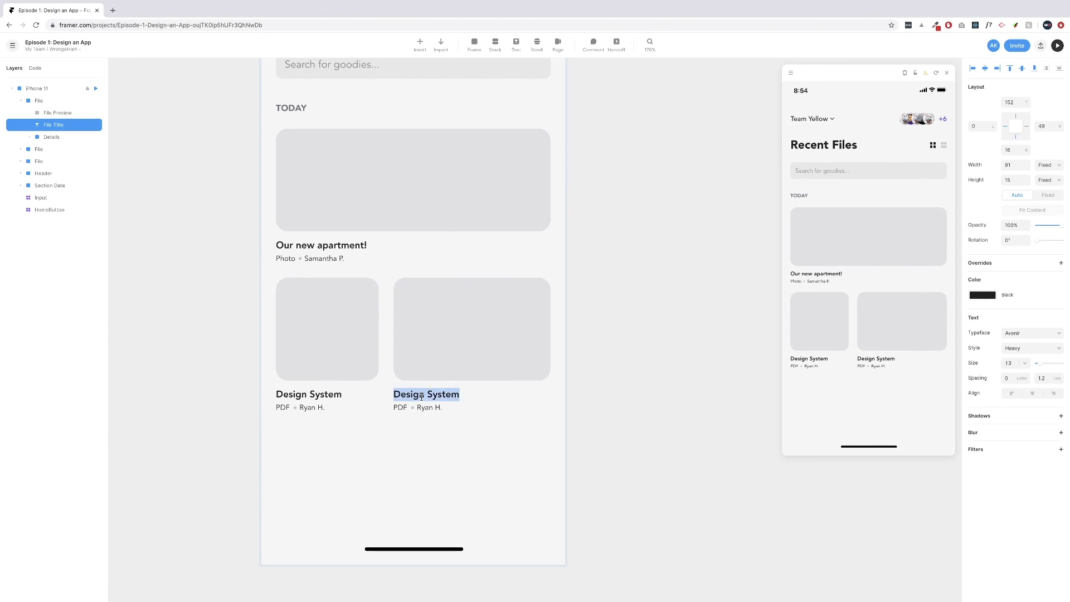
pyautogui.write('Bre')
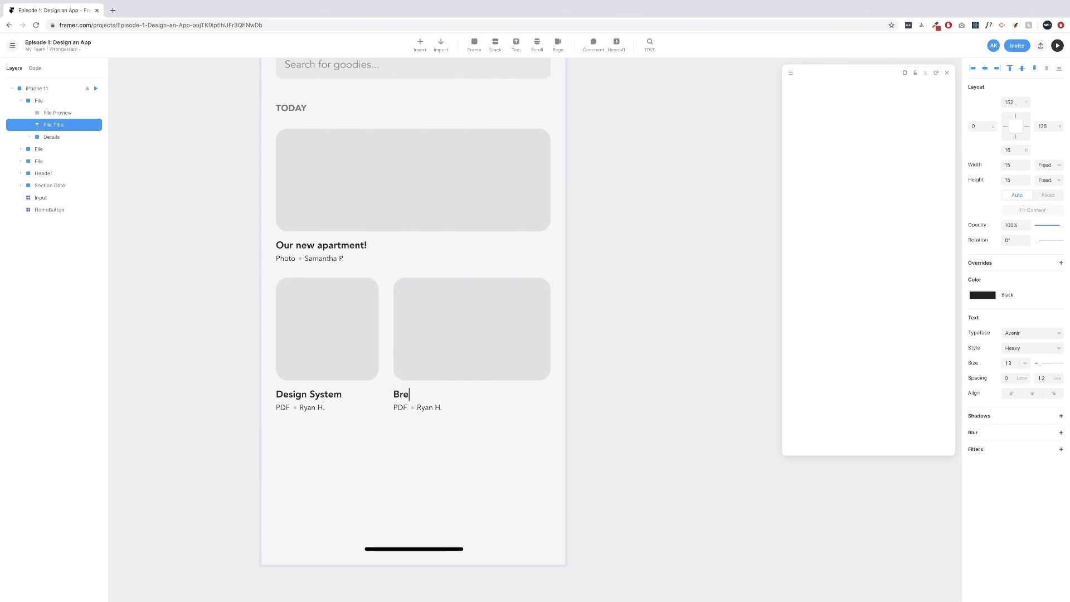
pyautogui.write('akdance breakdown')
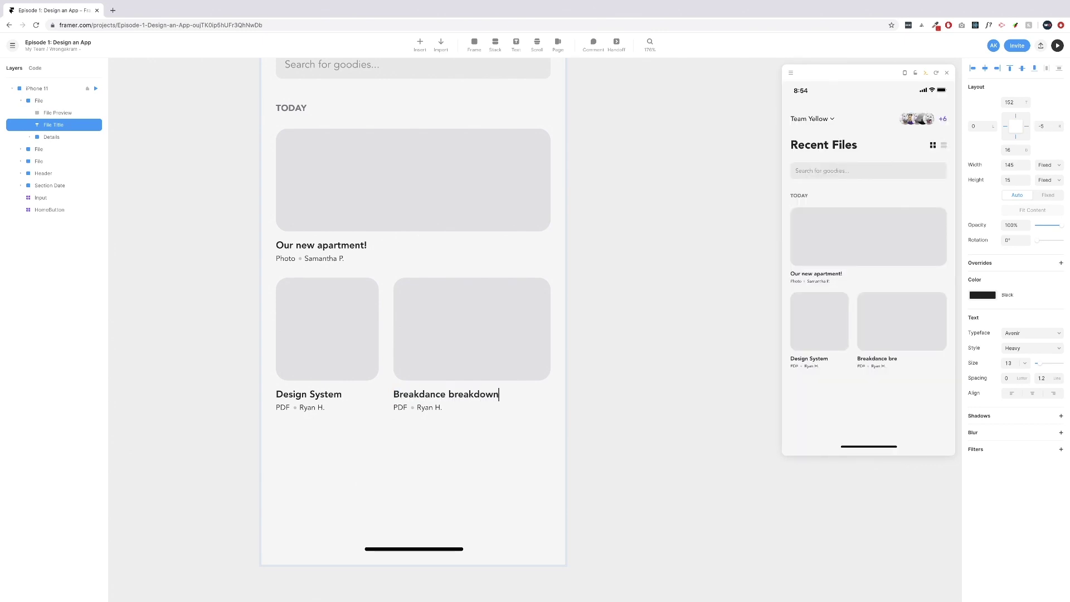
pyautogui.press('Escape')
# Change the Breakdance breakdown card's file type to Video.
pyautogui.scroll(-3, 412, 418)
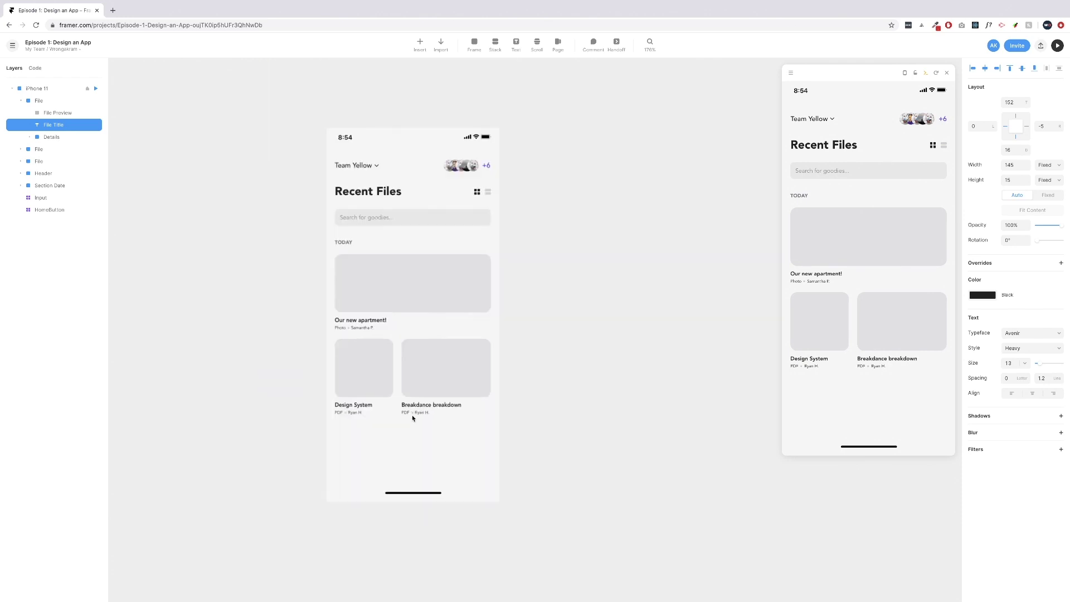
pyautogui.scroll(8, 412, 418)
pyautogui.doubleClick(382, 403)
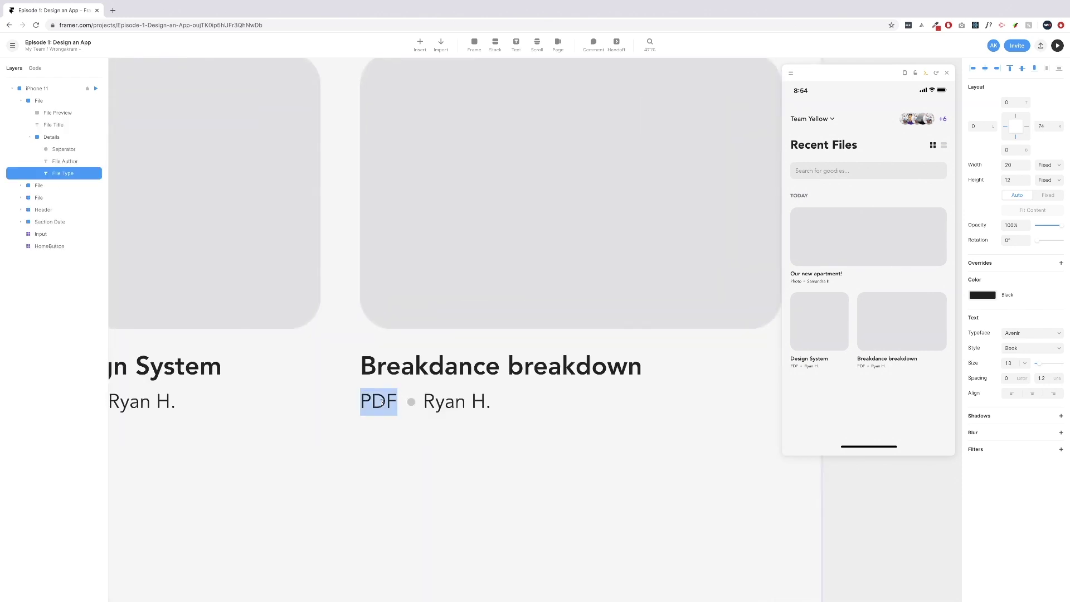
pyautogui.write('Video')
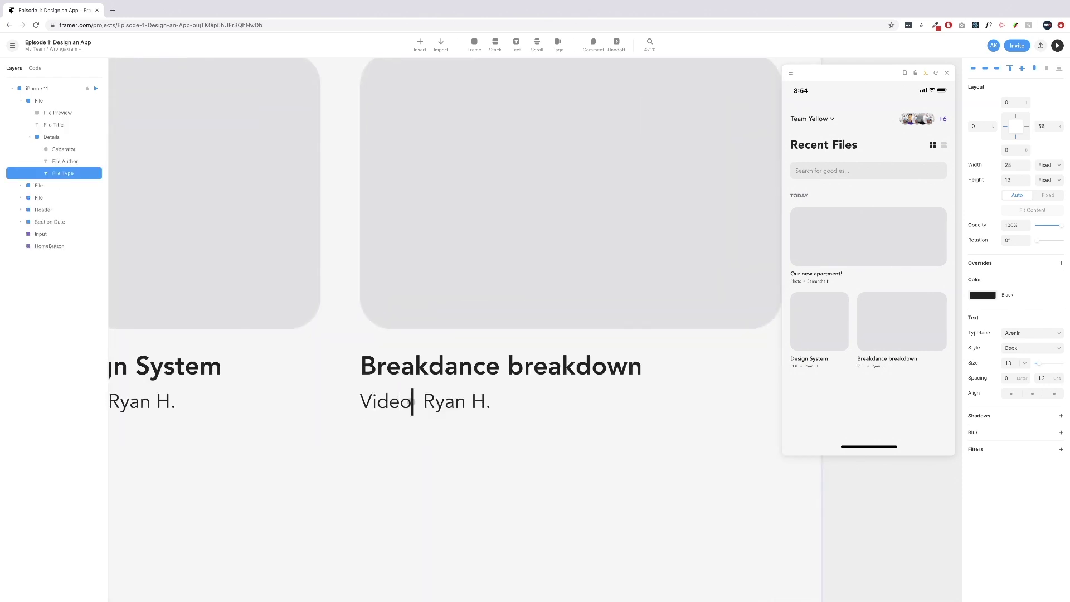
pyautogui.press('Escape')
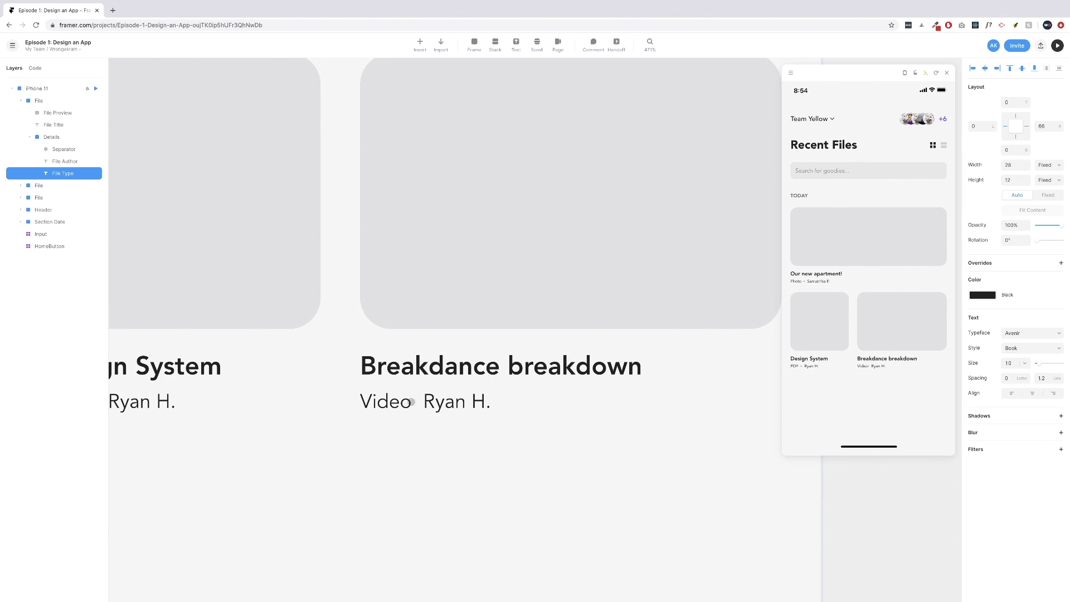
# Shift the Breakdance breakdown card's separator dot and author text together away from Video to clear the overlap.
pyautogui.click(413, 402)
pyautogui.keyDown('shift'); pyautogui.click(456, 401); pyautogui.keyUp('shift')
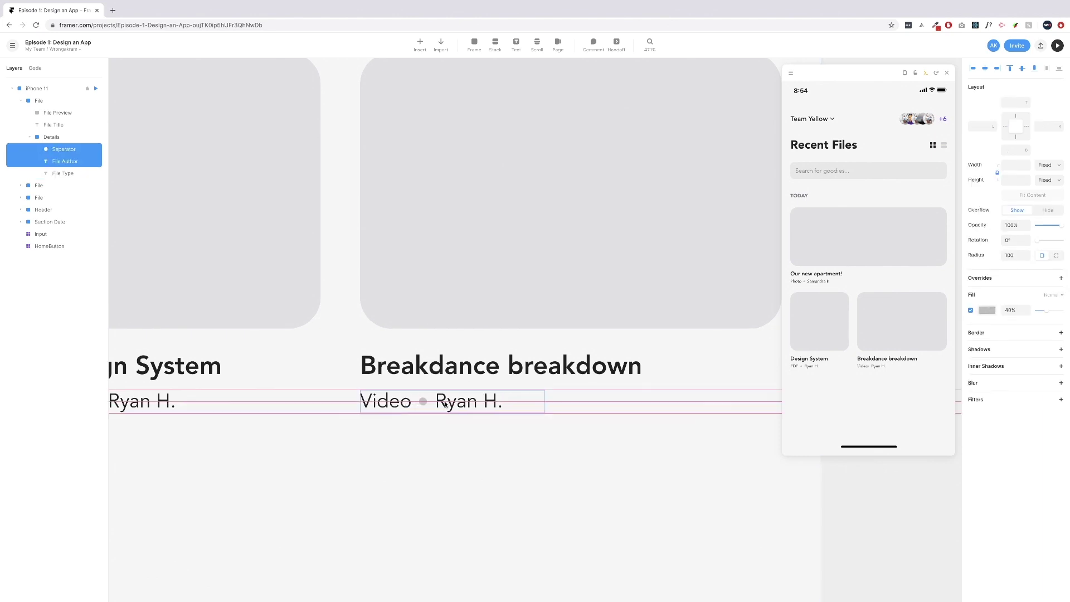
pyautogui.click(405, 423)
pyautogui.click(407, 405)
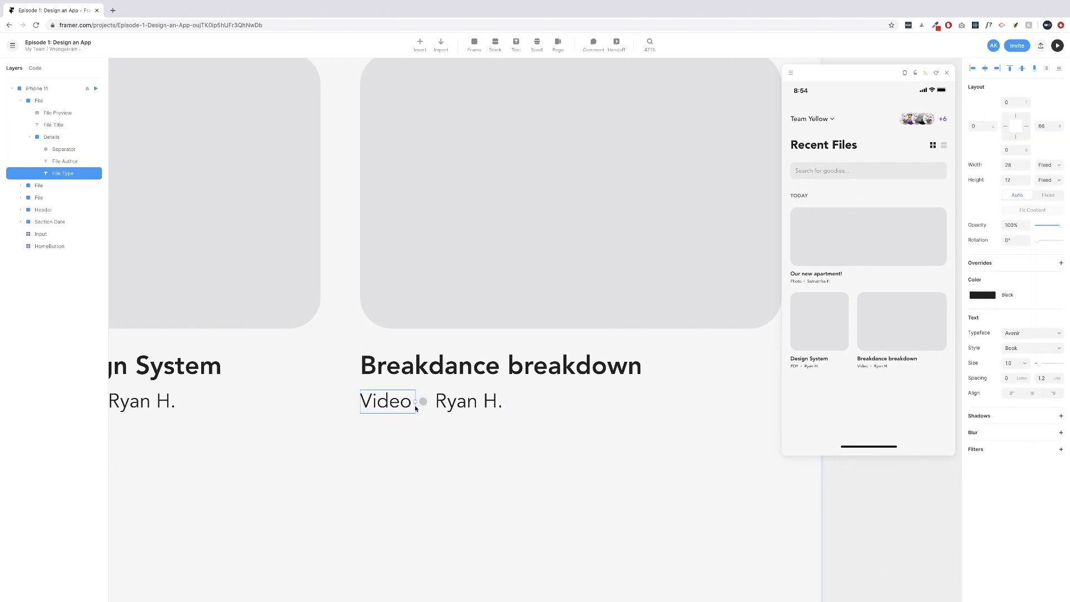
# Nudge the Breakdance breakdown card's separator dot and author text slightly further from Video, and replace the author's name.
pyautogui.click(423, 405)
pyautogui.keyDown('shift'); pyautogui.click(468, 403); pyautogui.keyUp('shift')
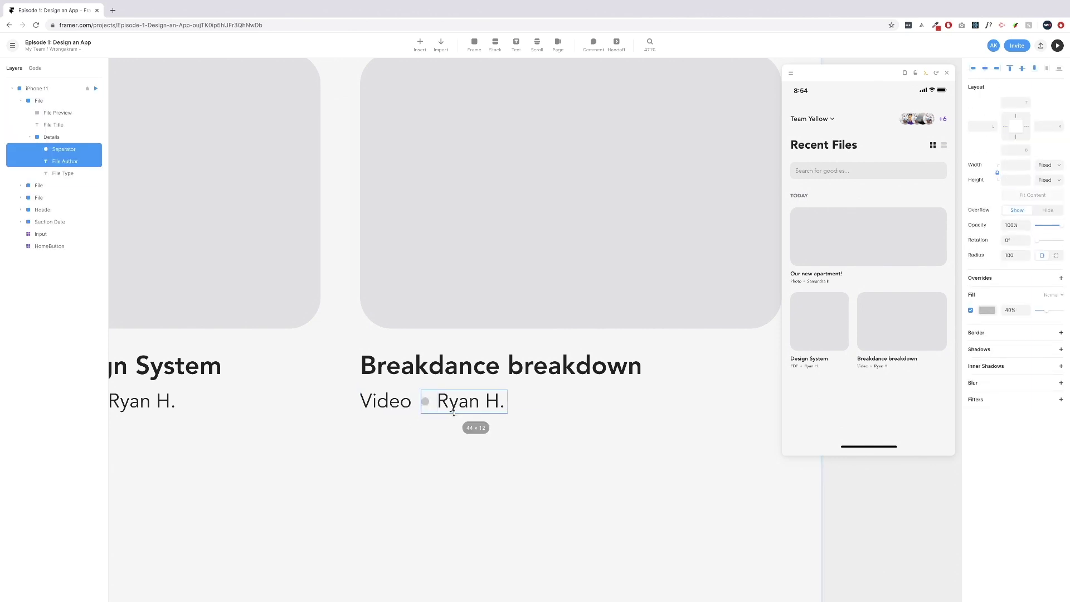
pyautogui.click(456, 405)
pyautogui.doubleClick(455, 405)
pyautogui.tripleClick(454, 401)
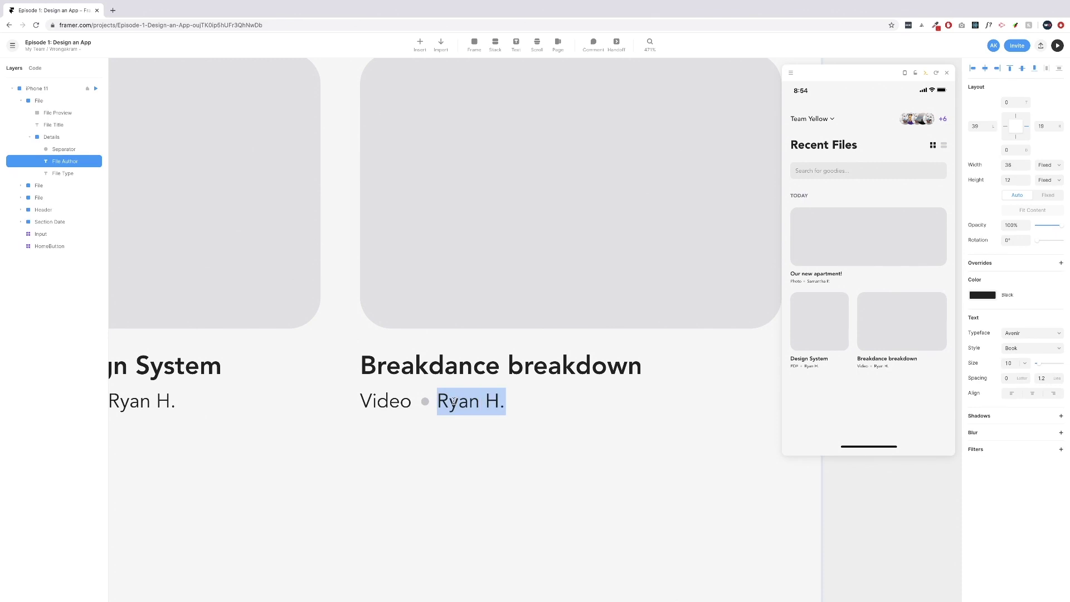
pyautogui.write('Alex P.')
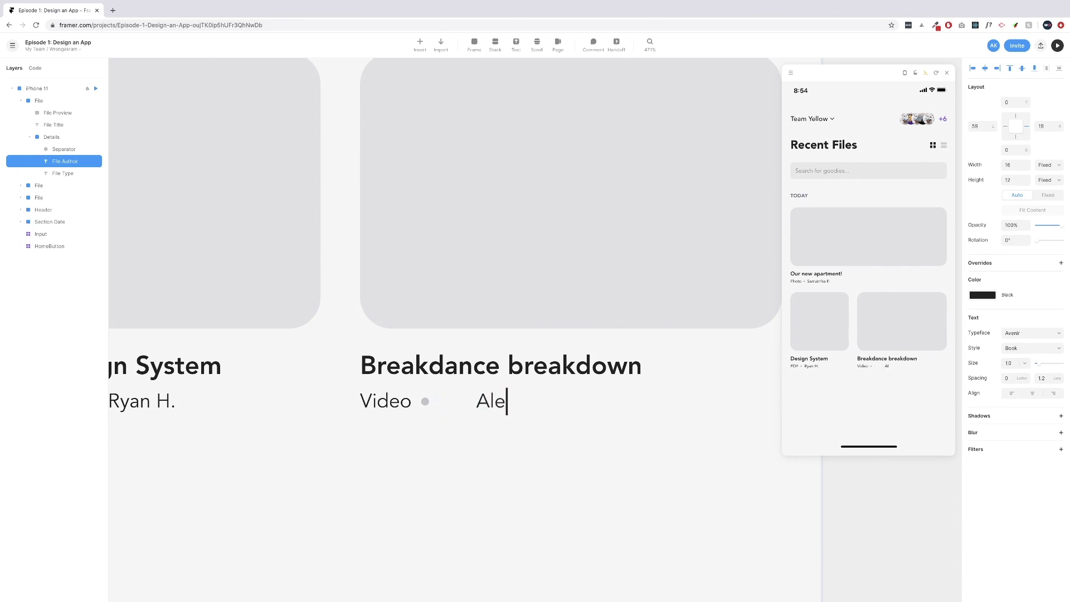
pyautogui.press('Escape')
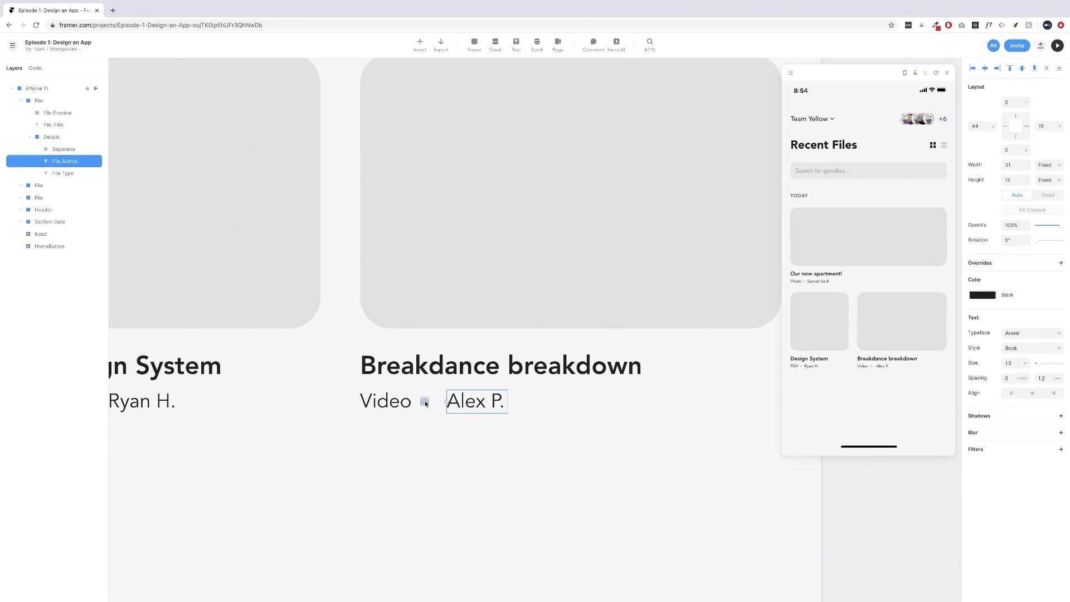
# Shift the Breakdance breakdown card's author text closer to the separator dot to match the spacing of the other cards.
pyautogui.press('Left')
pyautogui.press('Left')
pyautogui.click(436, 423)
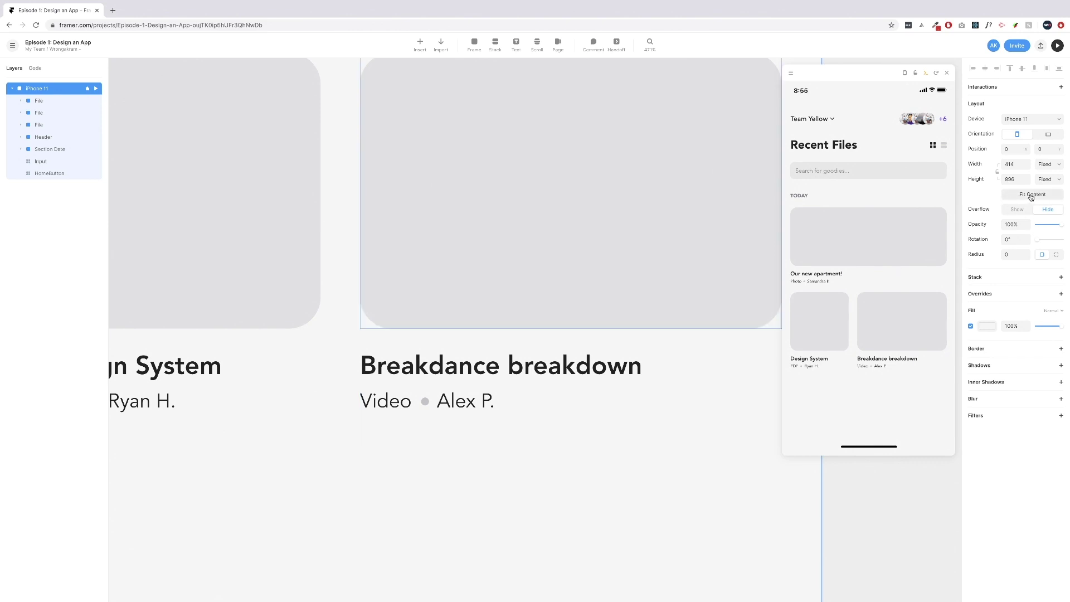
# Resize the Details frame of the Breakdance breakdown card to fit its content.
pyautogui.click(510, 412)
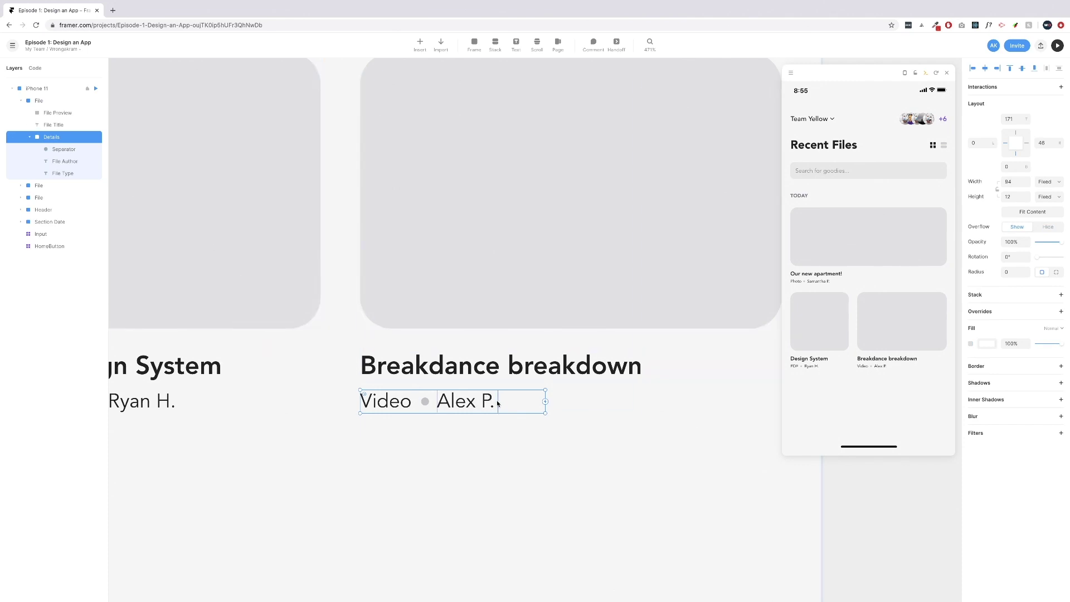
pyautogui.hscroll(-4, 502, 401)
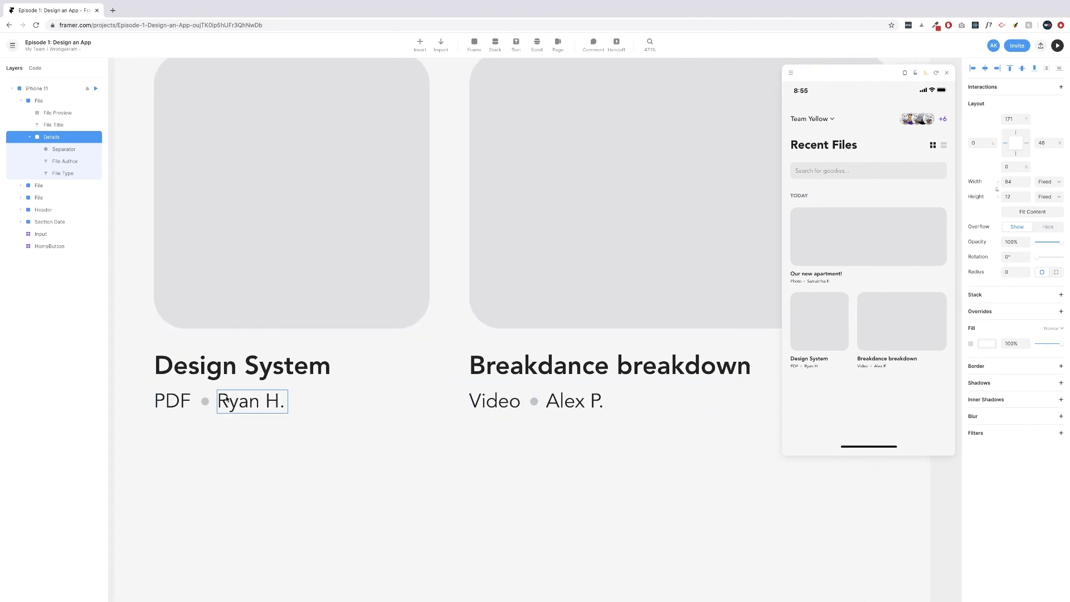
pyautogui.hscroll(2, 307, 401)
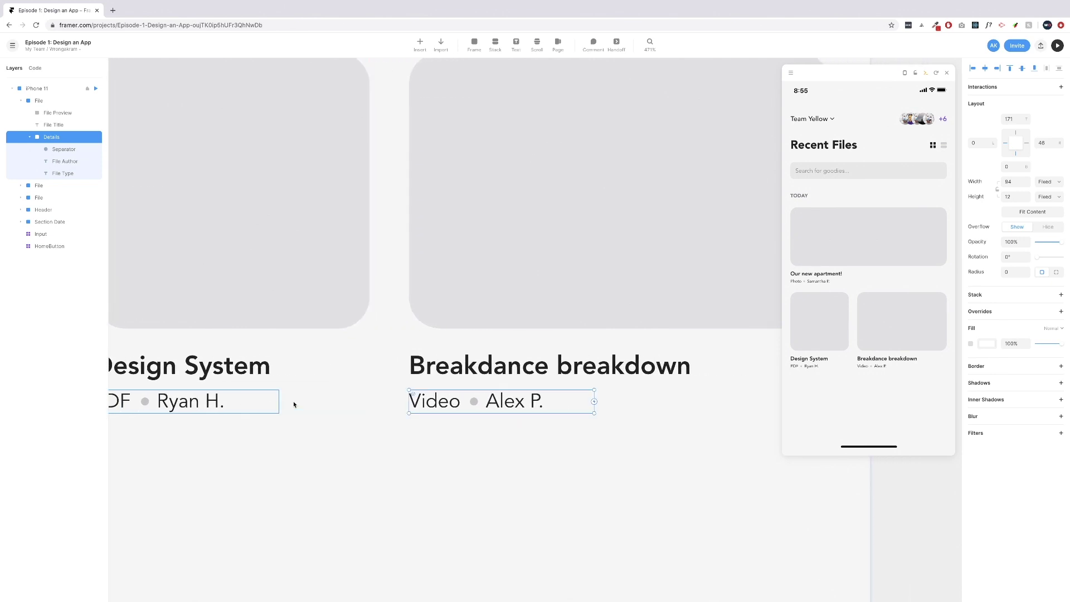
pyautogui.scroll(6, 294, 405)
pyautogui.scroll(-3, 269, 170)
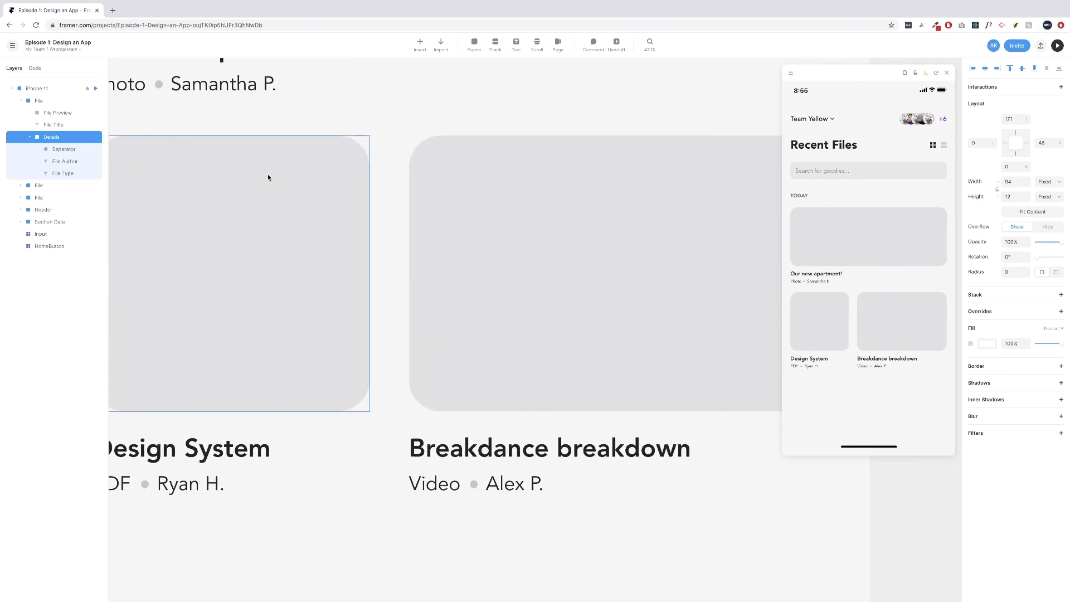
pyautogui.scroll(-5, 268, 174)
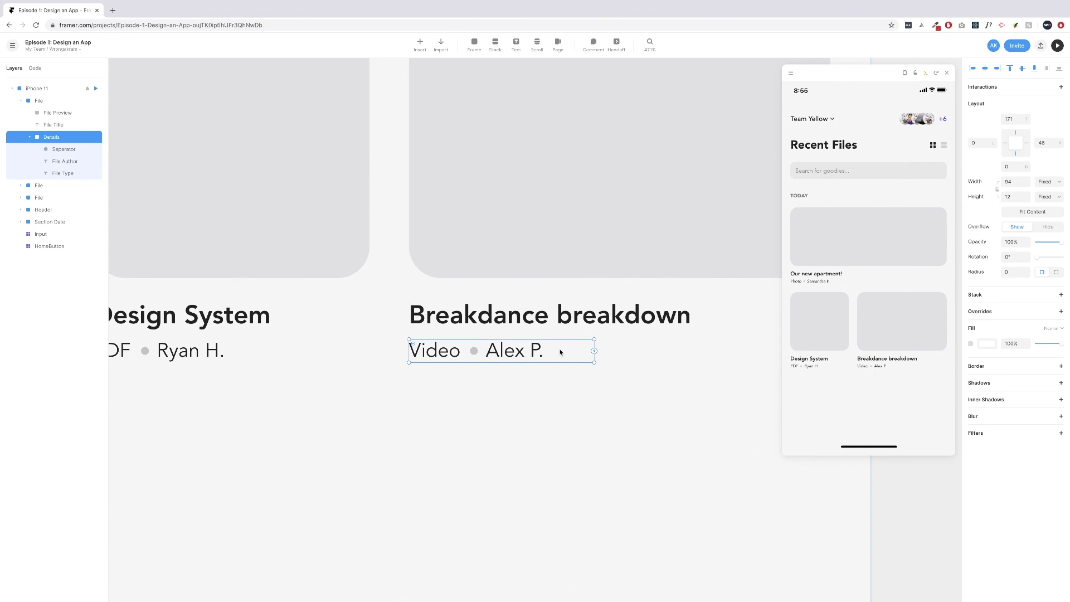
pyautogui.moveTo(594, 344)
pyautogui.mouseDown()
pyautogui.moveTo(521, 349)
pyautogui.moveTo(594, 346)
pyautogui.mouseUp()
pyautogui.click(1020, 211)
# Resize the Details frame of the Design System card to fit its content.
pyautogui.hscroll(-3, 506, 354)
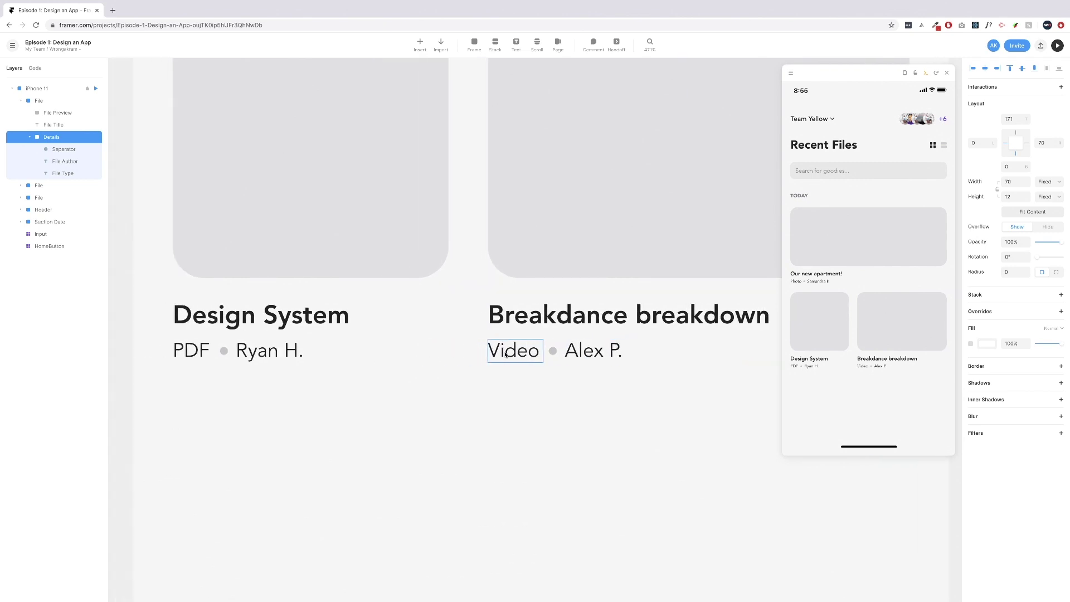
pyautogui.click(322, 357)
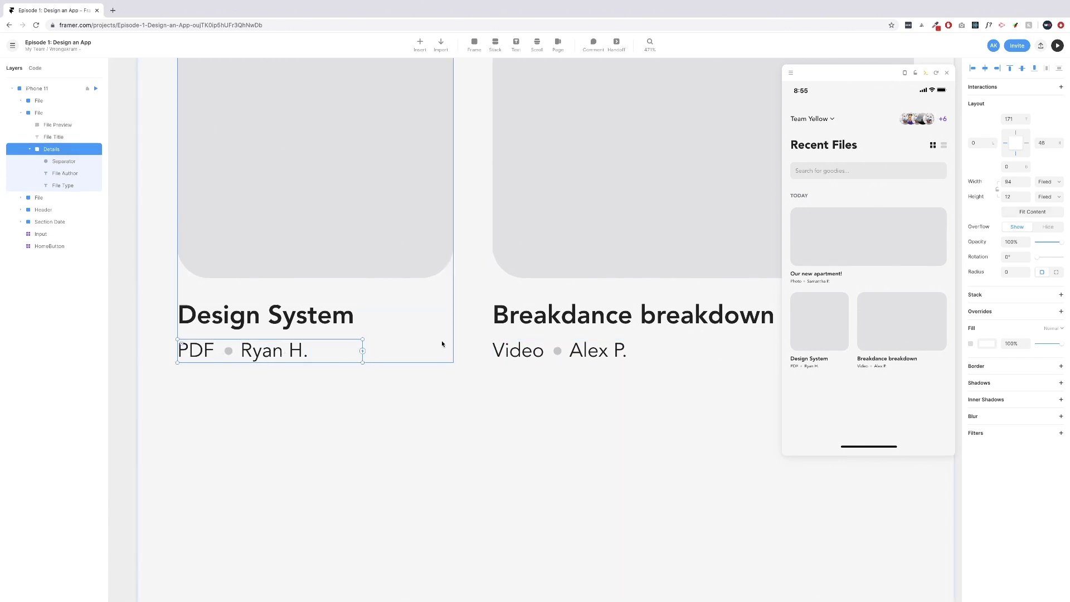
pyautogui.click(1022, 214)
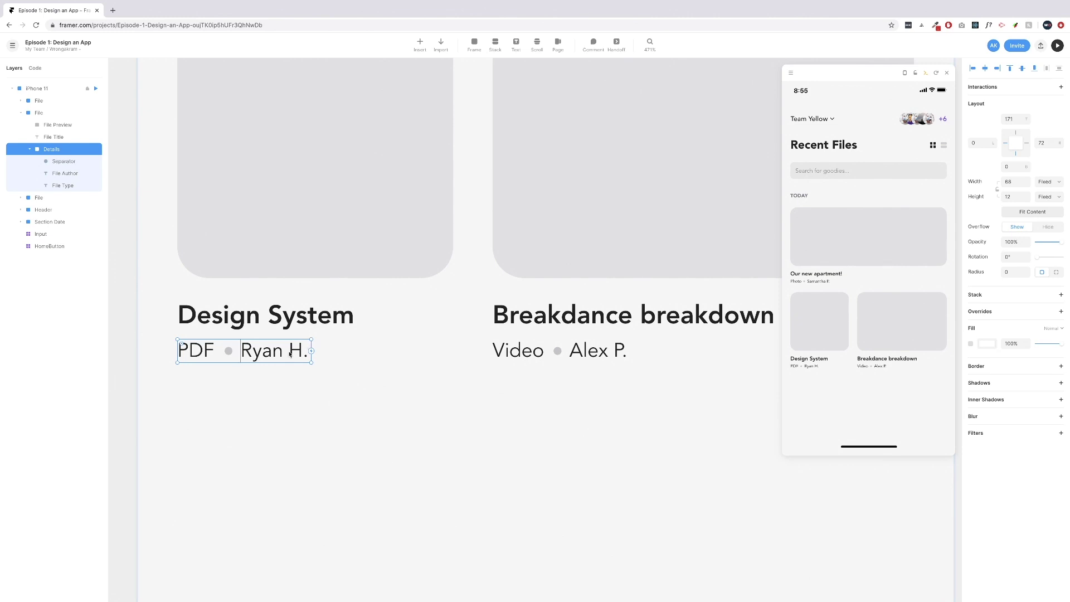
pyautogui.scroll(1, 300, 348)
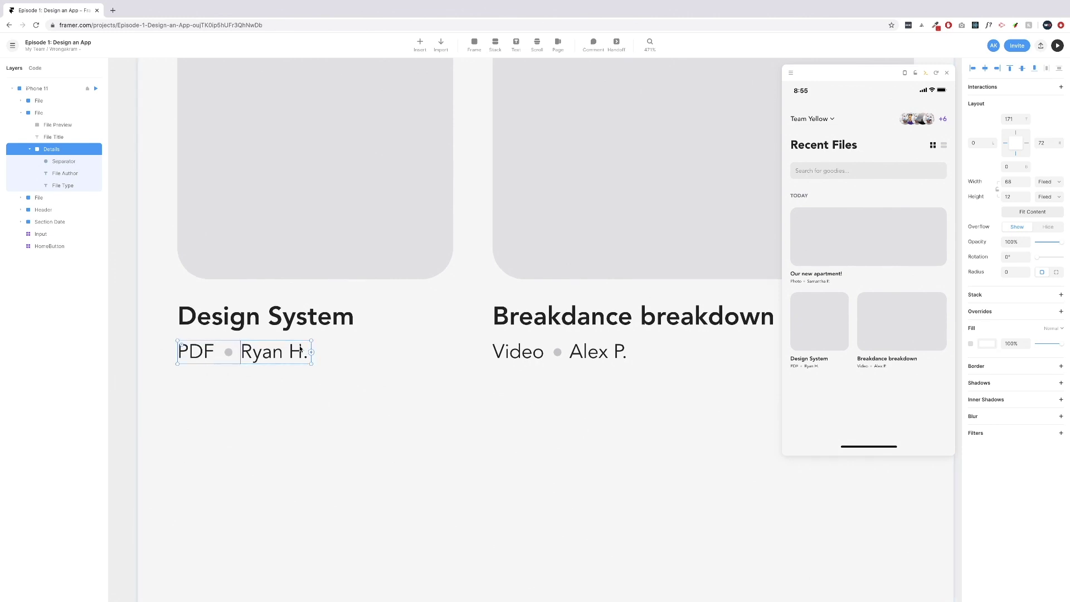
# Resize the whole Breakdance breakdown File frame to fit its content so it encloses the widened preview.
pyautogui.hscroll(5, 407, 346)
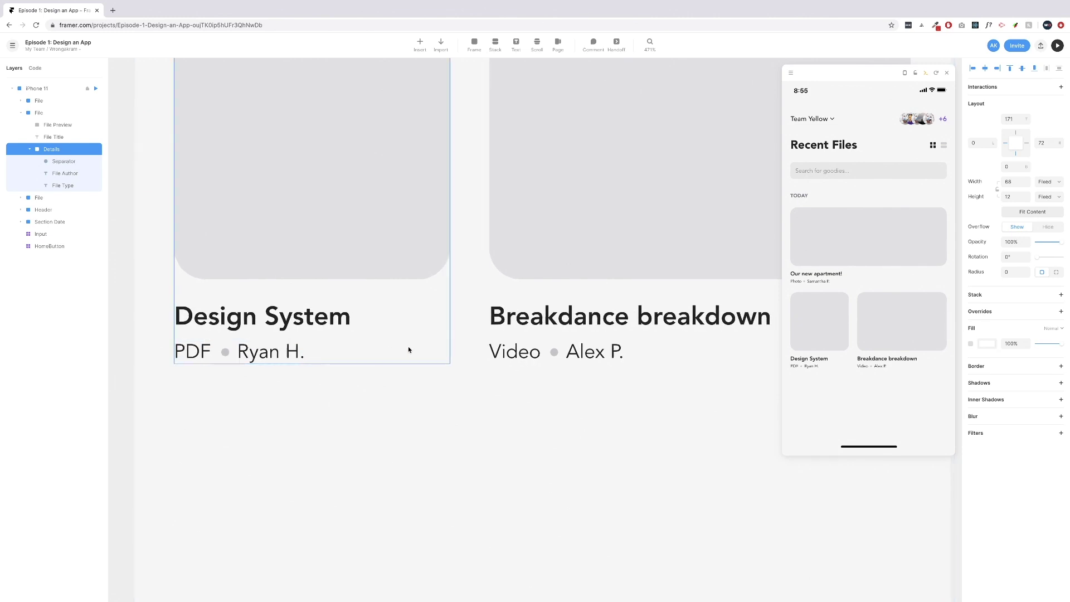
pyautogui.click(590, 357)
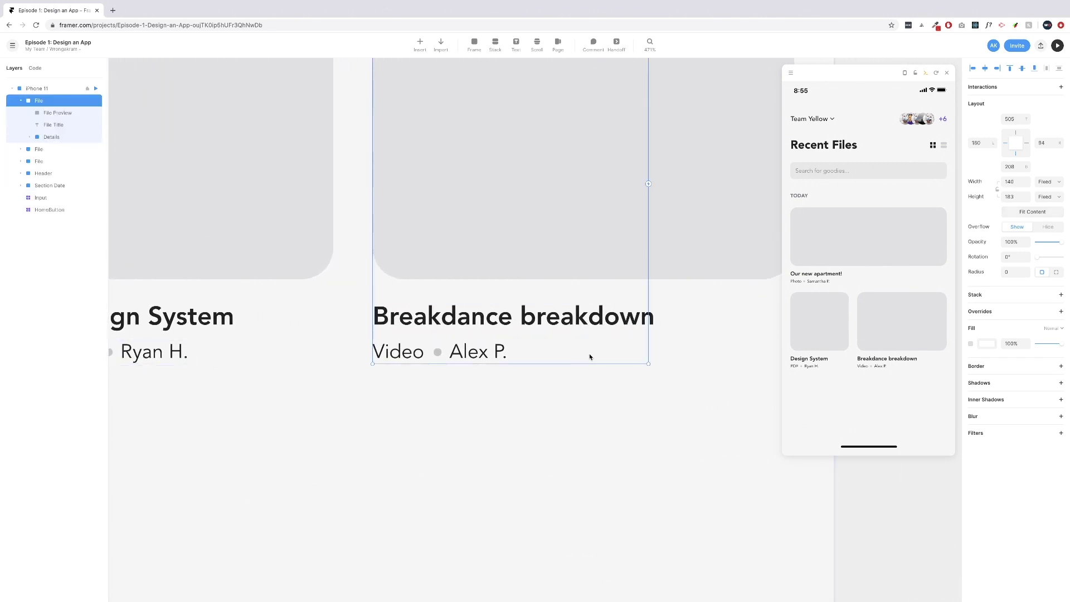
pyautogui.scroll(2, 642, 246)
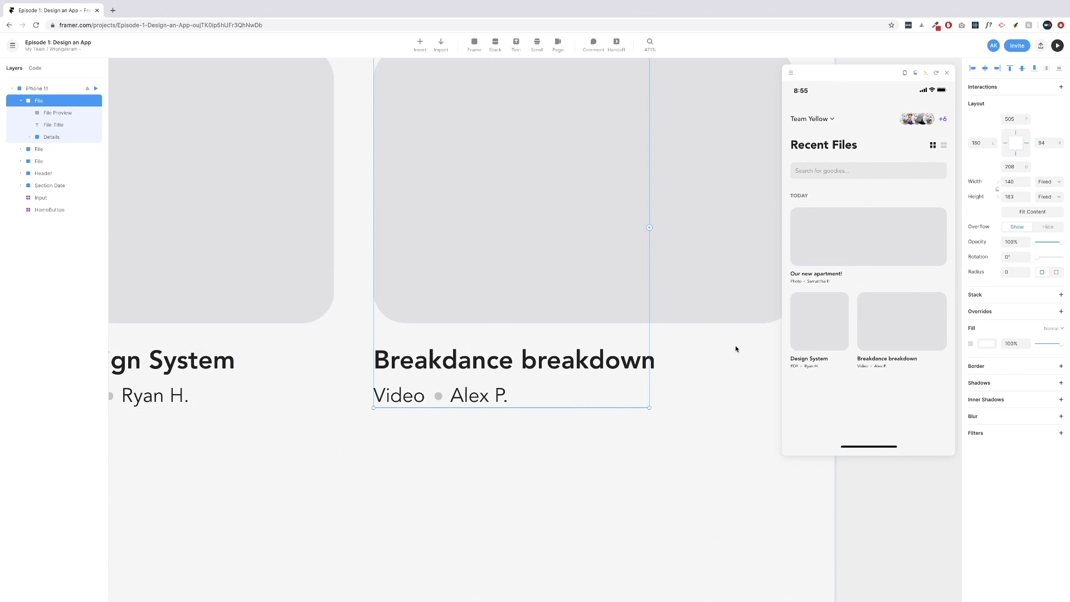
pyautogui.click(1025, 214)
pyautogui.hscroll(3, 467, 377)
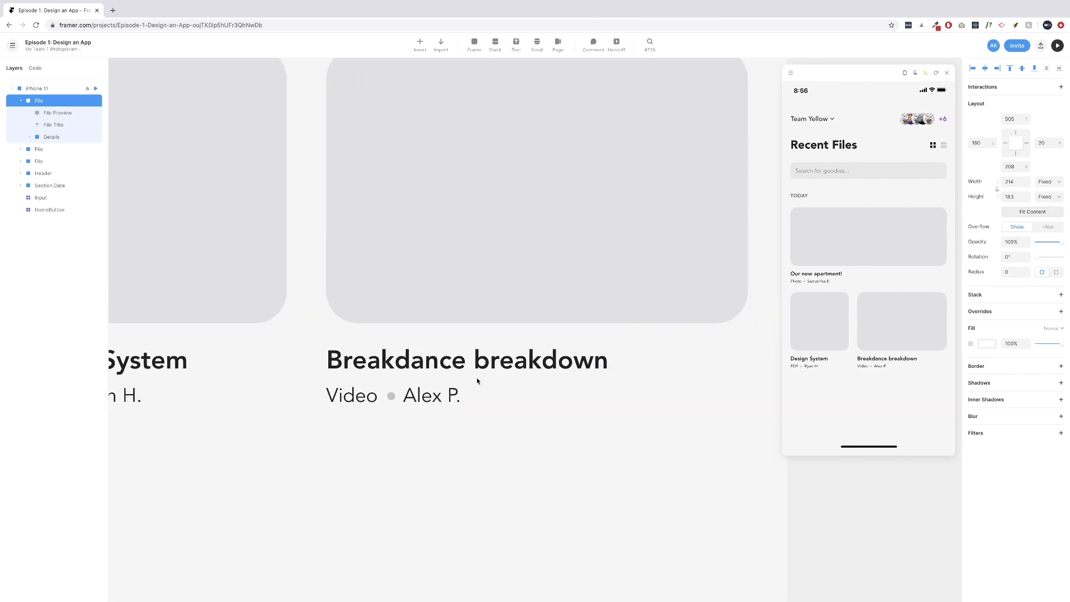
pyautogui.scroll(3, 511, 320)
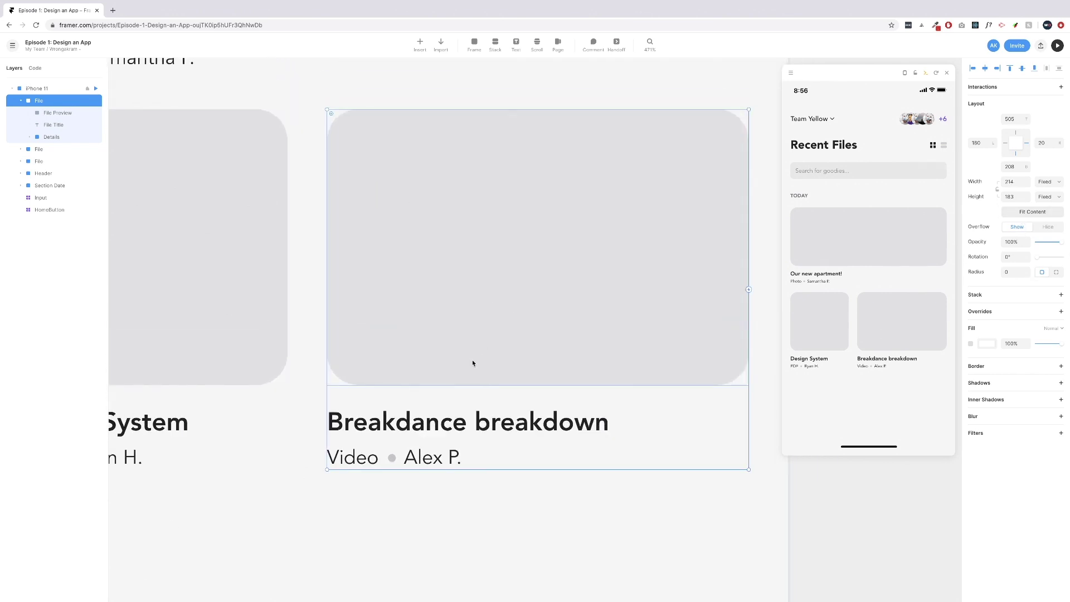
# Wrap all three File cards of the TODAY section together in a new frame.
pyautogui.scroll(-10, 467, 366)
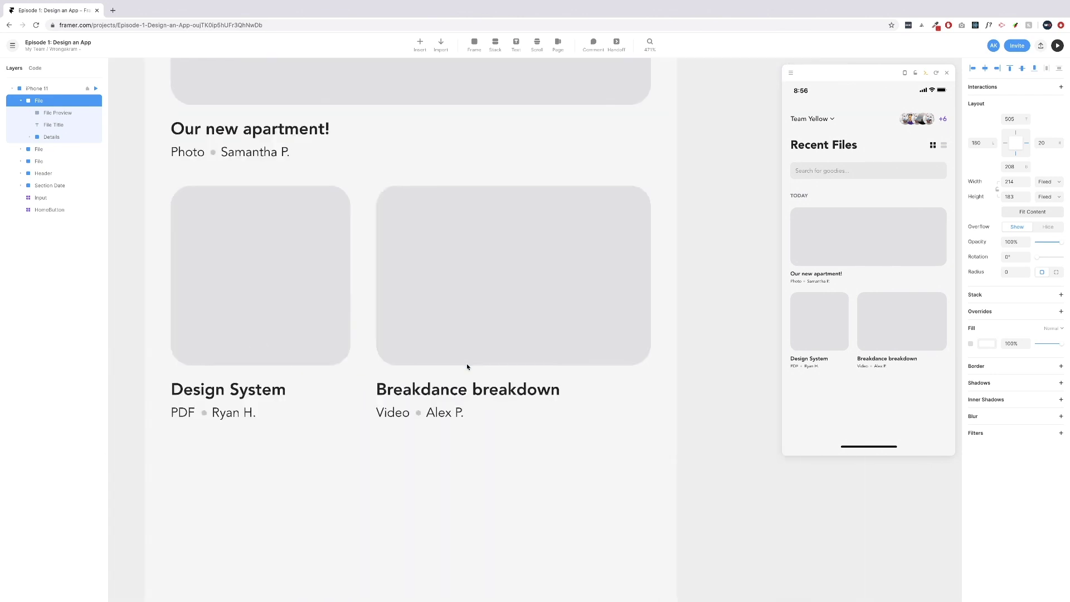
pyautogui.scroll(-2, 467, 366)
pyautogui.moveTo(329, 176); pyautogui.dragTo(540, 409)
pyautogui.click(140, 143)
pyautogui.click(387, 221)
pyautogui.click(21, 124)
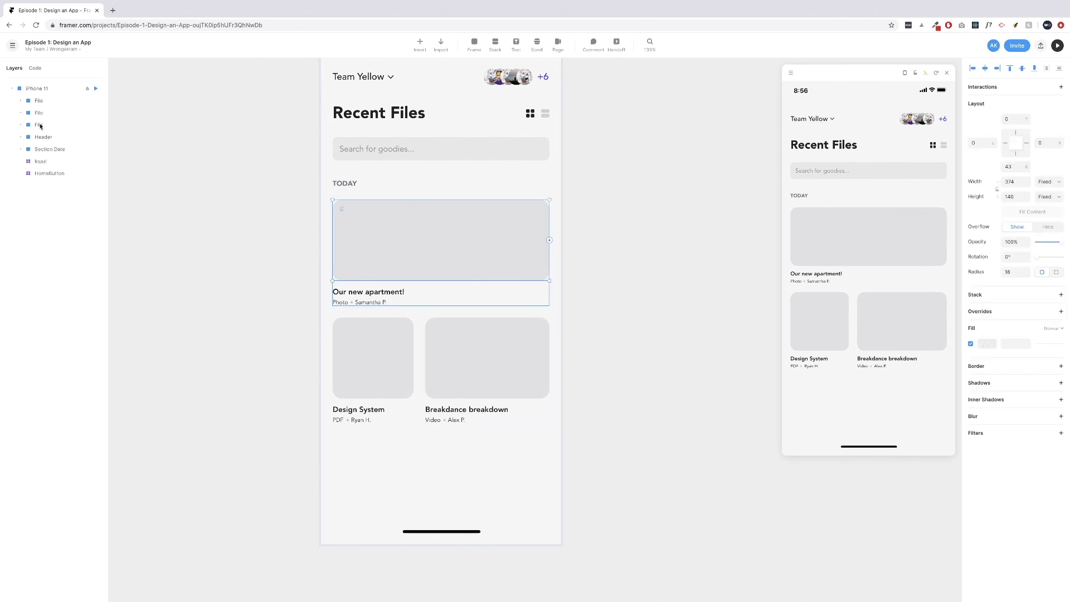
pyautogui.click(40, 124)
pyautogui.click(46, 112)
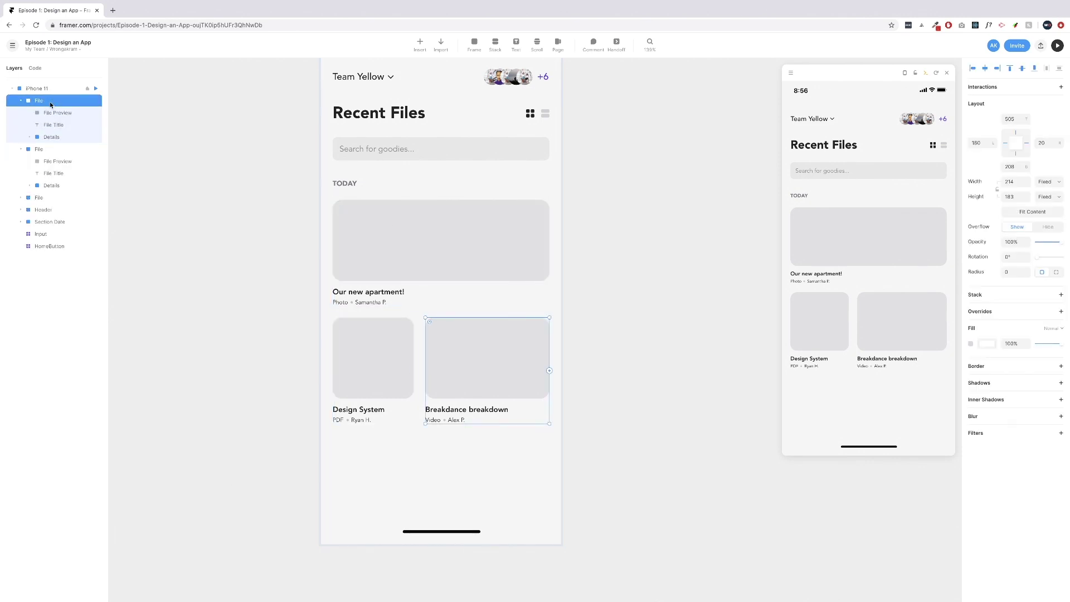
pyautogui.keyDown('shift'); pyautogui.click(37, 100); pyautogui.keyUp('shift')
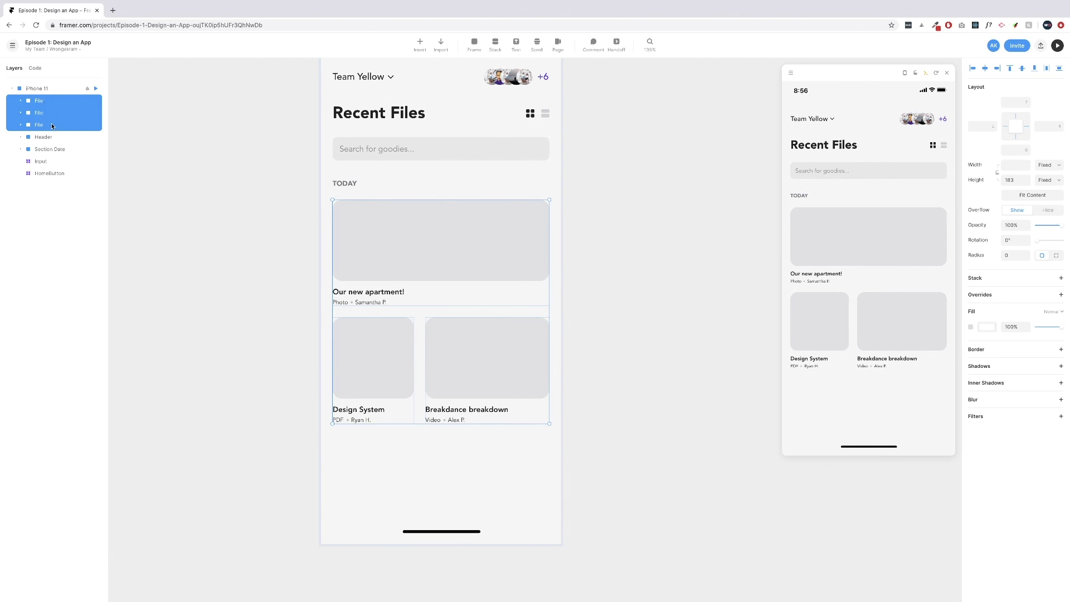
pyautogui.rightClick(46, 103)
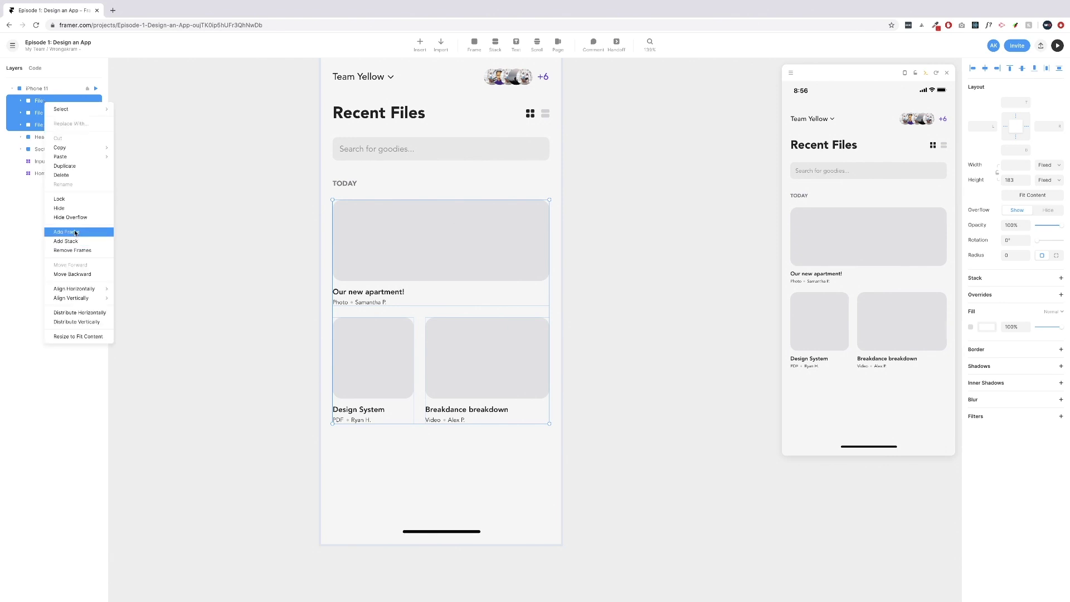
pyautogui.press('Return')
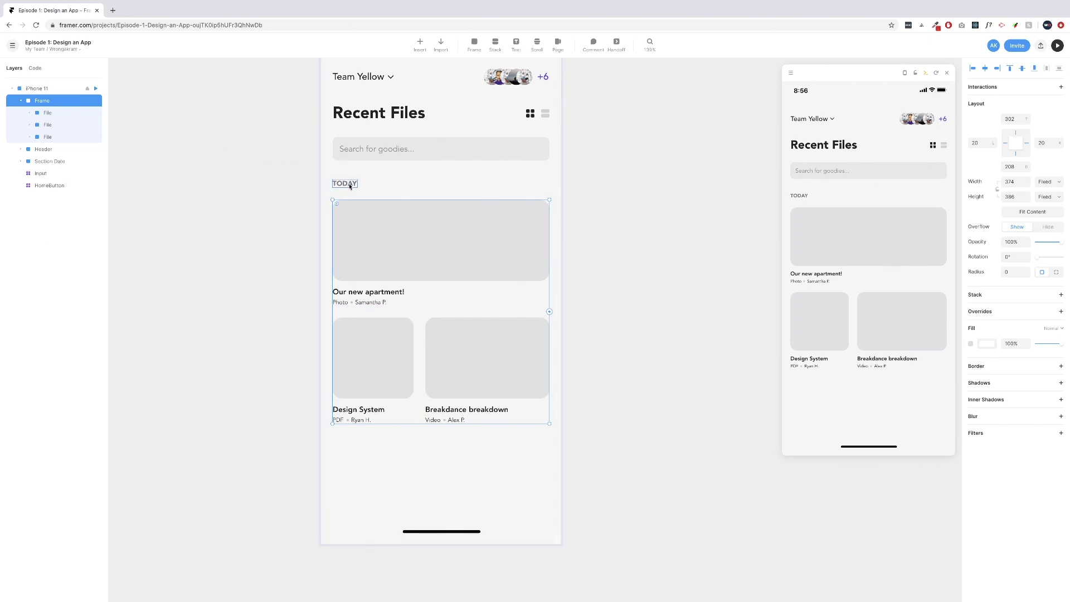
# Move the Section Date layer into the new frame, above the three File layers.
pyautogui.click(365, 186)
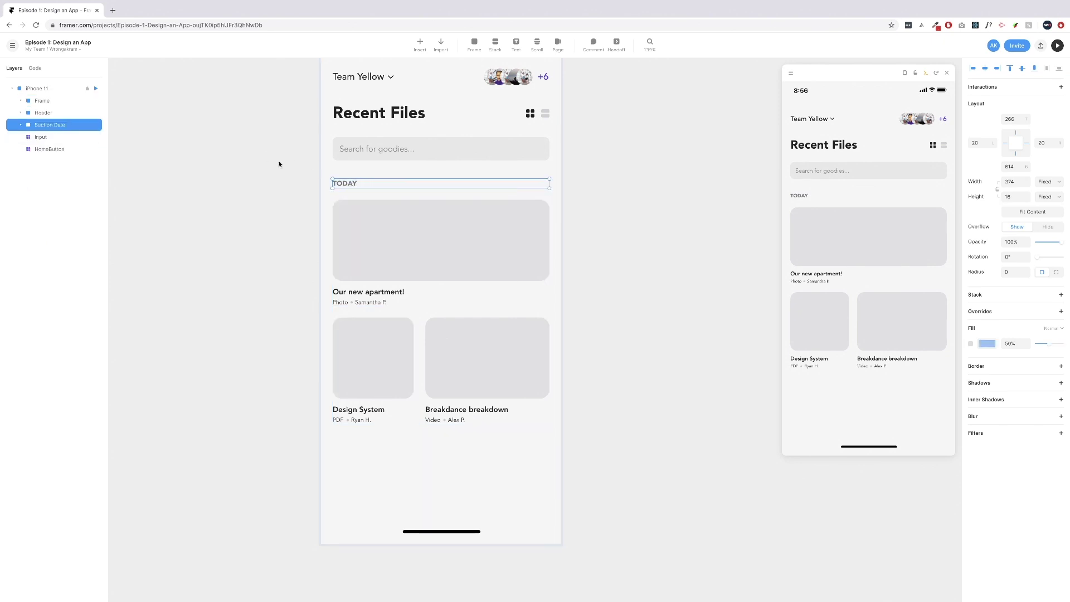
pyautogui.click(21, 100)
pyautogui.moveTo(50, 161); pyautogui.dragTo(73, 111)
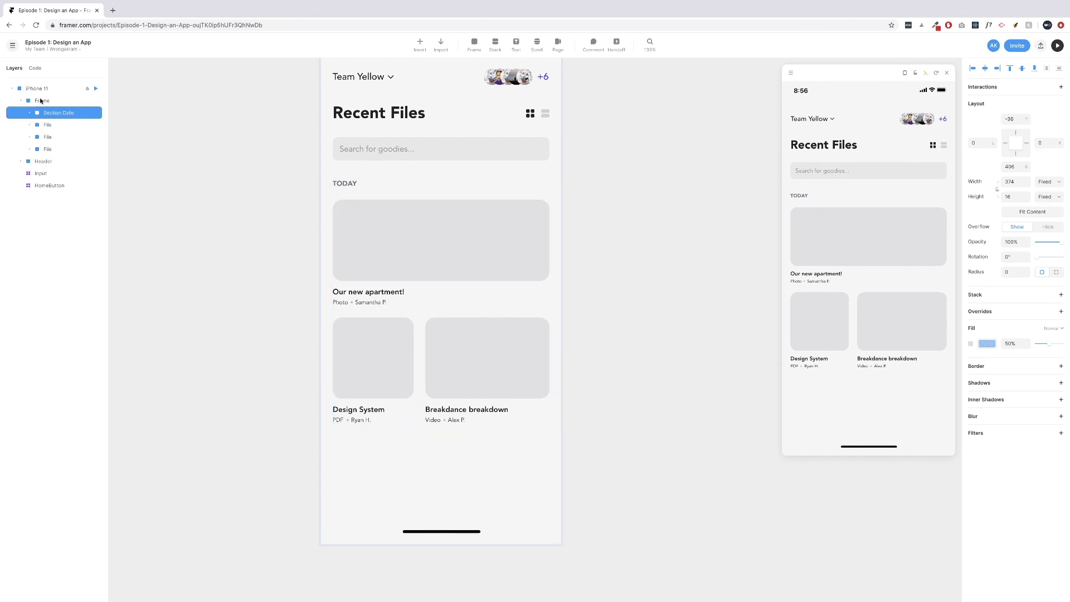
# Rename the frame holding the section date and file cards to Daily Uploads.
pyautogui.doubleClick(40, 102)
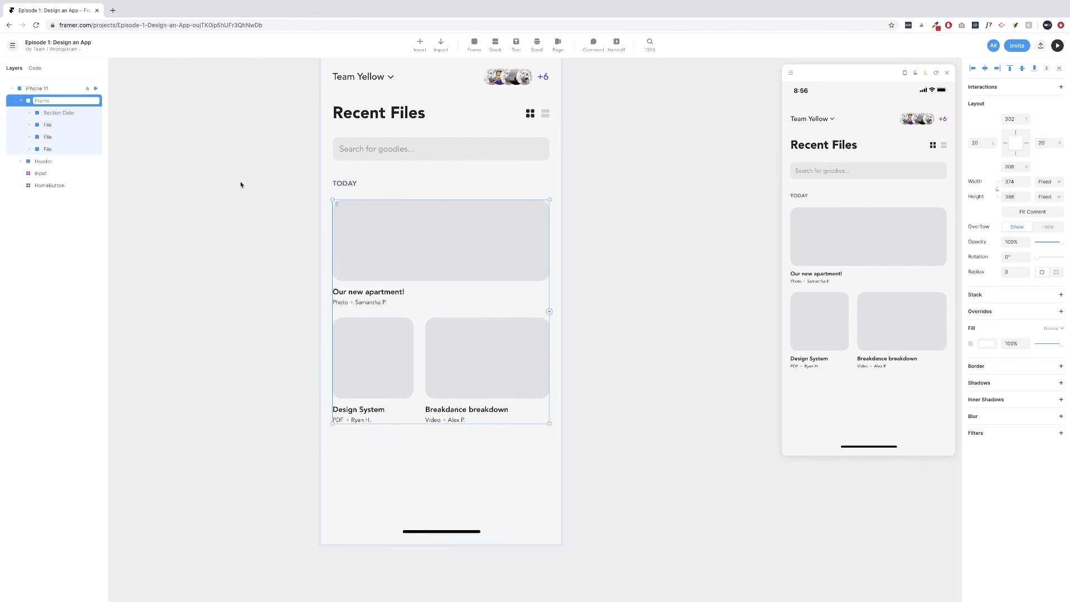
pyautogui.write('Daily uploads')
pyautogui.press('Left')
pyautogui.press('Left')
pyautogui.press('Left')
pyautogui.press('Left')
pyautogui.press('Left')
pyautogui.press('Left')
pyautogui.press('BackSpace')
pyautogui.write('U')
pyautogui.click(222, 179)
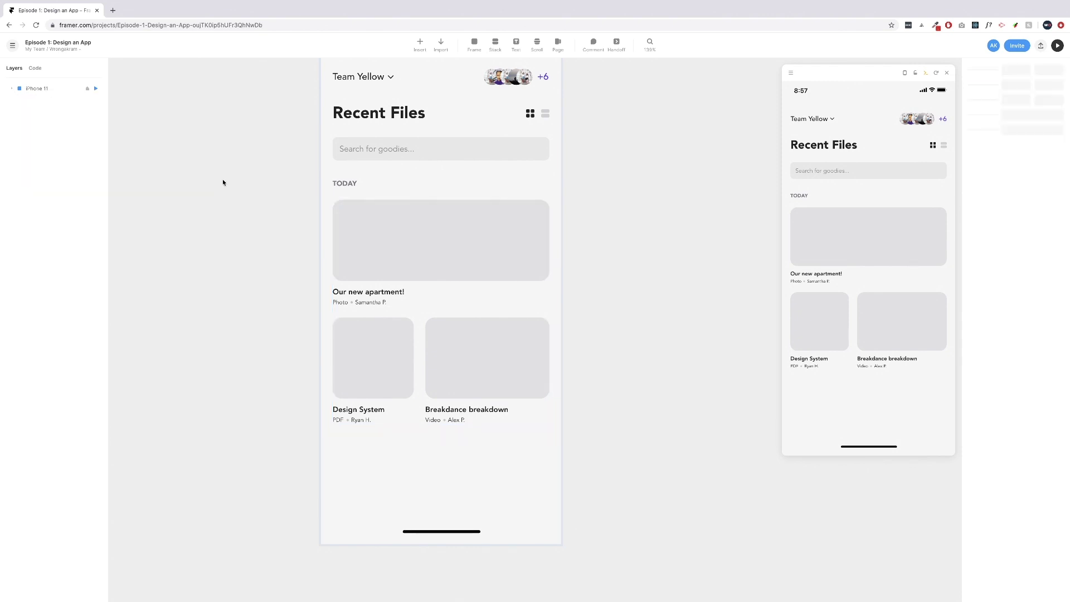
# Resize the Daily Uploads frame to fit its content, and place a duplicate directly below it at top position 720.
pyautogui.click(395, 192)
pyautogui.click(363, 210)
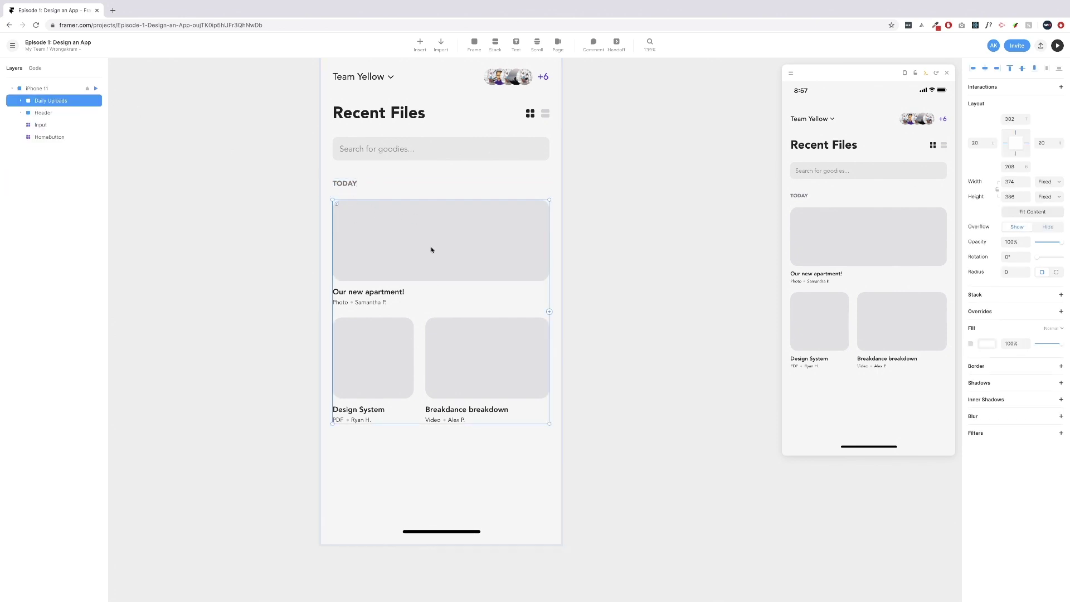
pyautogui.click(1038, 214)
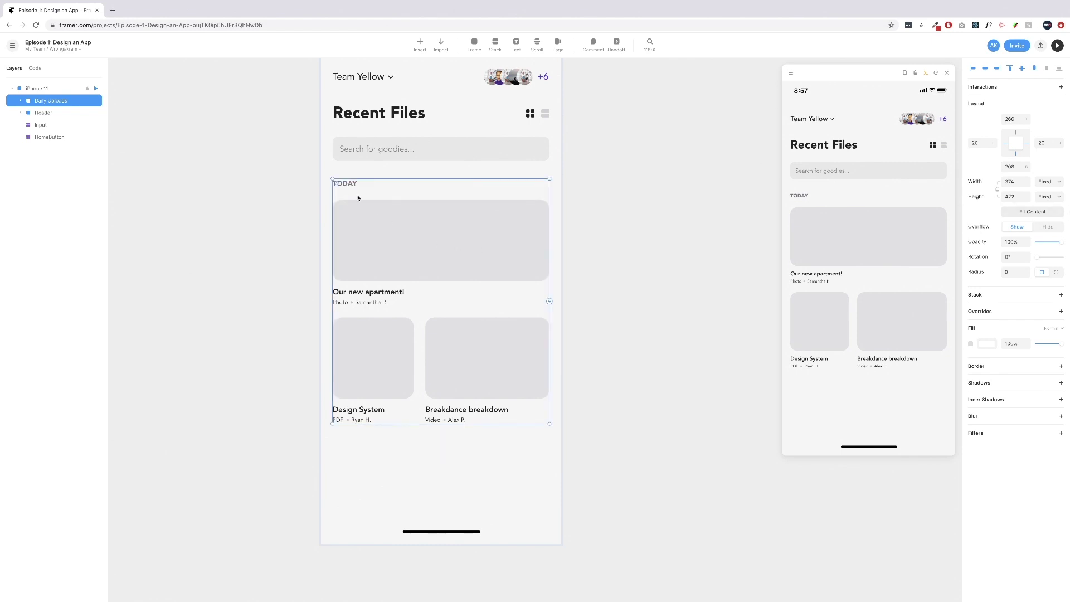
pyautogui.moveTo(413, 209); pyautogui.dragTo(428, 471)
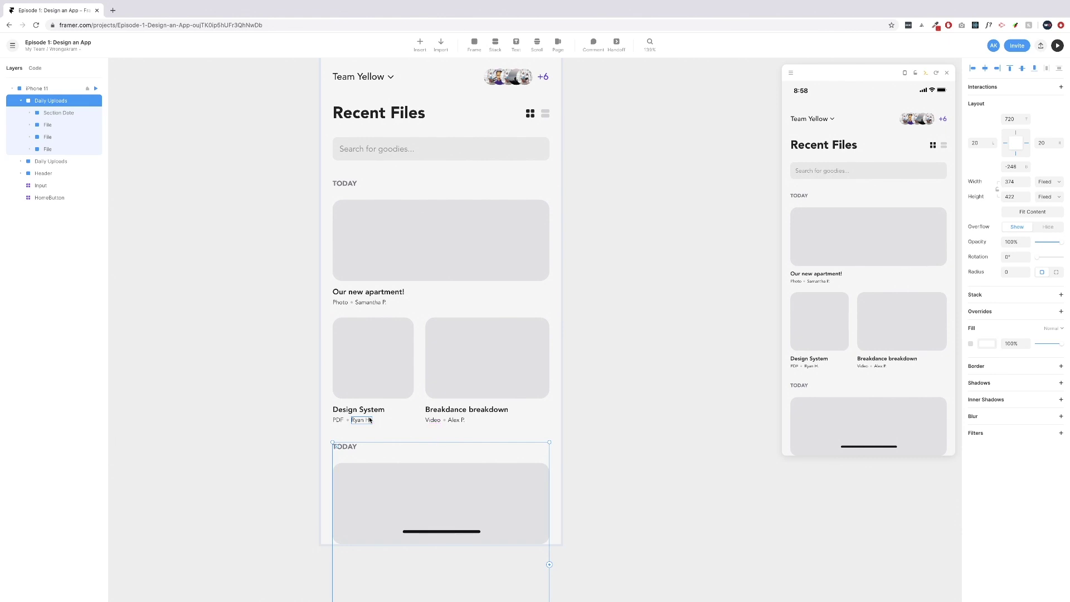
# Change the duplicated section's heading from TODAY to YESTERDAY.
pyautogui.scroll(-5, 579, 406)
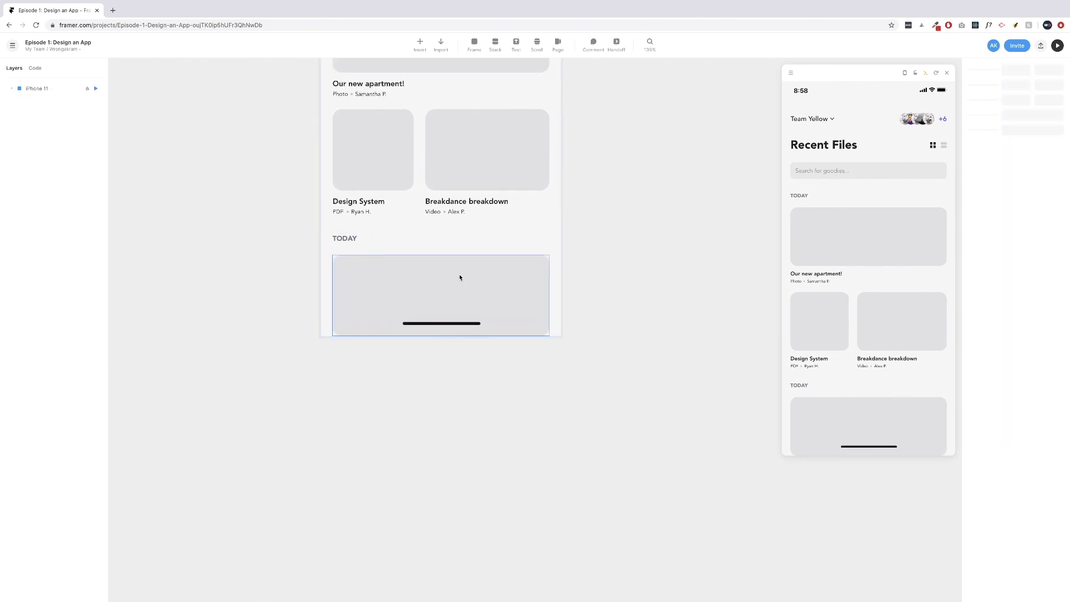
pyautogui.click(342, 237)
pyautogui.doubleClick(342, 238)
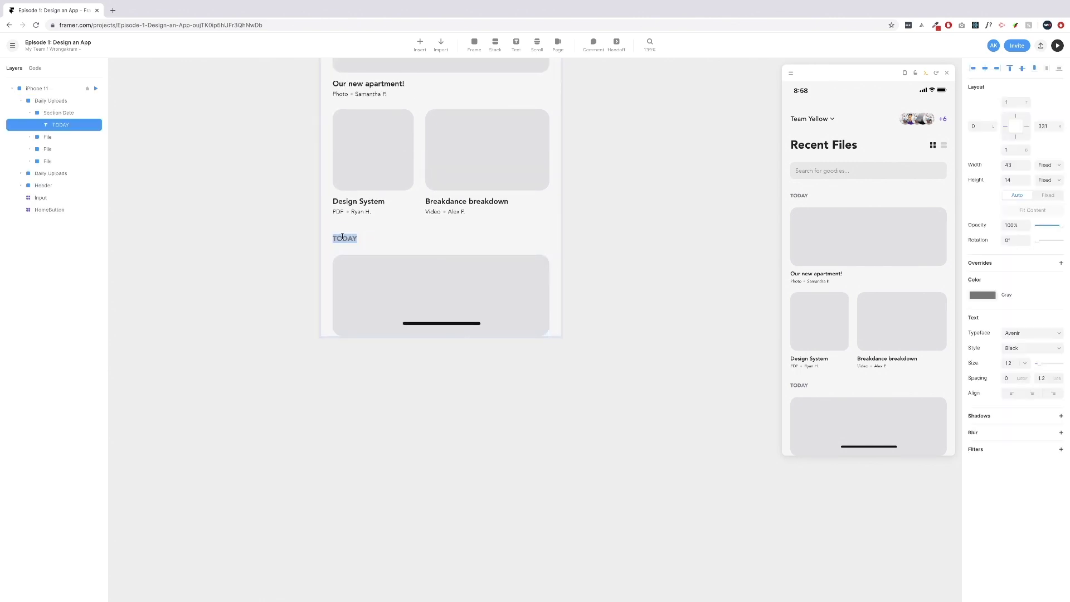
pyautogui.write('ye')
pyautogui.press('BackSpace')
pyautogui.press('BackSpace')
pyautogui.write('y')
pyautogui.press('BackSpace')
pyautogui.write('YESTERDAY')
pyautogui.press('Escape')
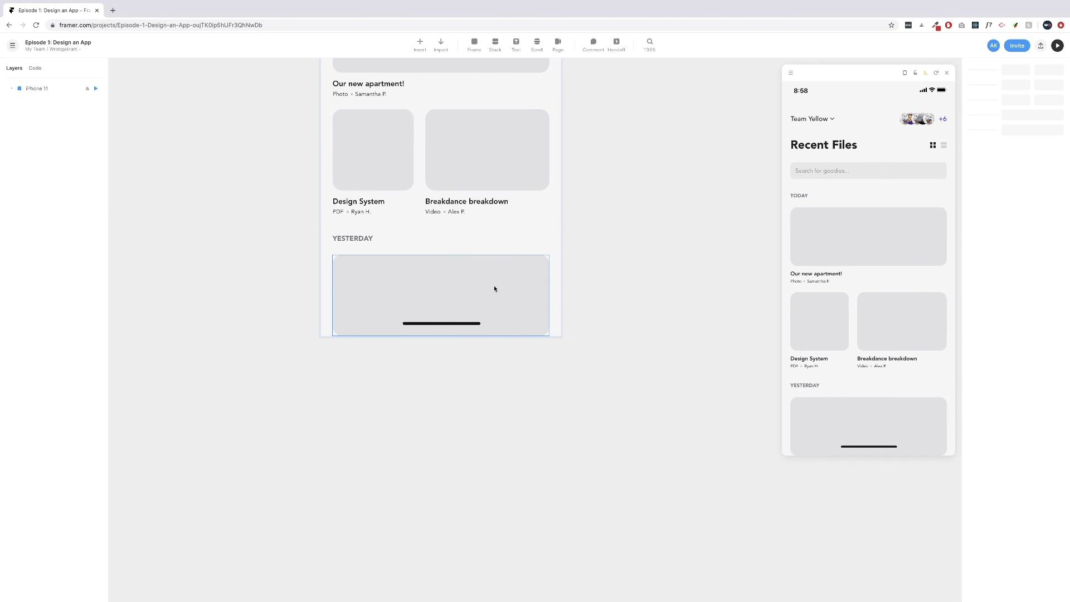
# Set the wide YESTERDAY file card's width to 177 and place a duplicate beside it, flush with the section's right edge.
pyautogui.click(498, 288)
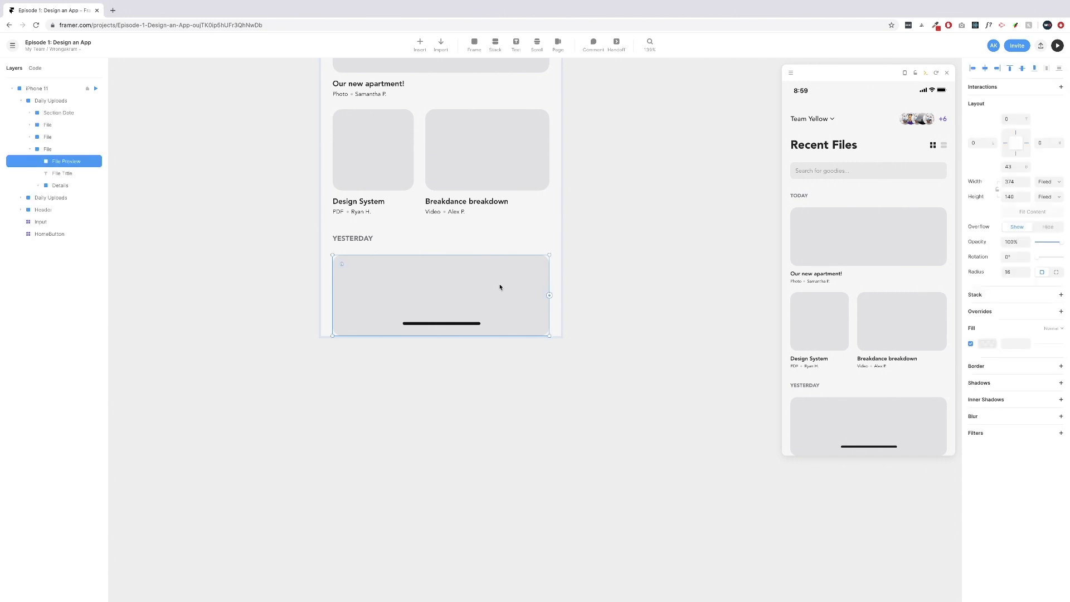
pyautogui.click(30, 149)
pyautogui.click(53, 150)
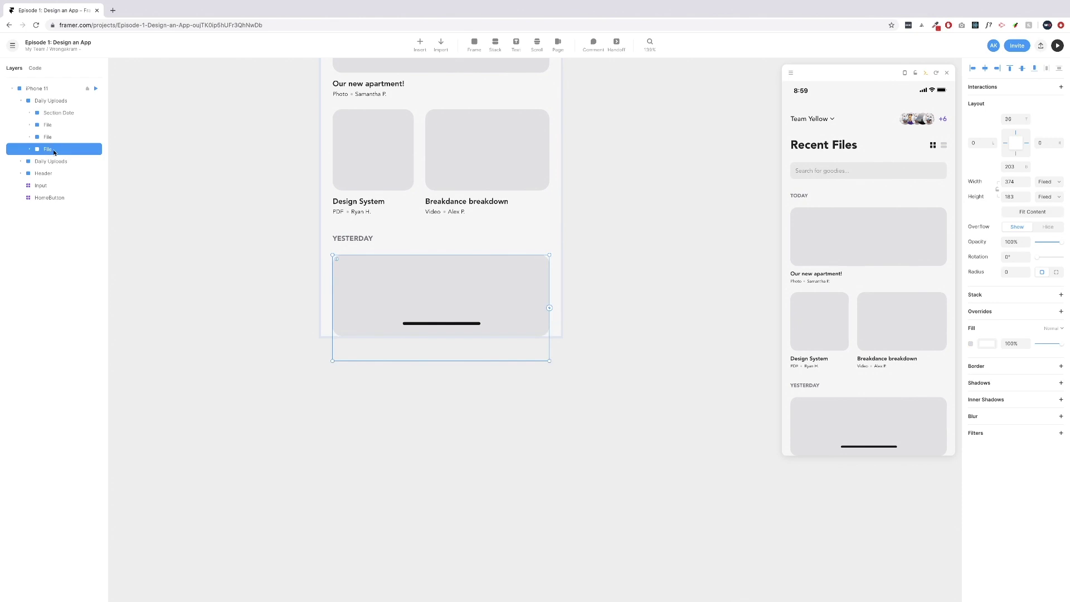
pyautogui.moveTo(548, 290); pyautogui.dragTo(433, 290)
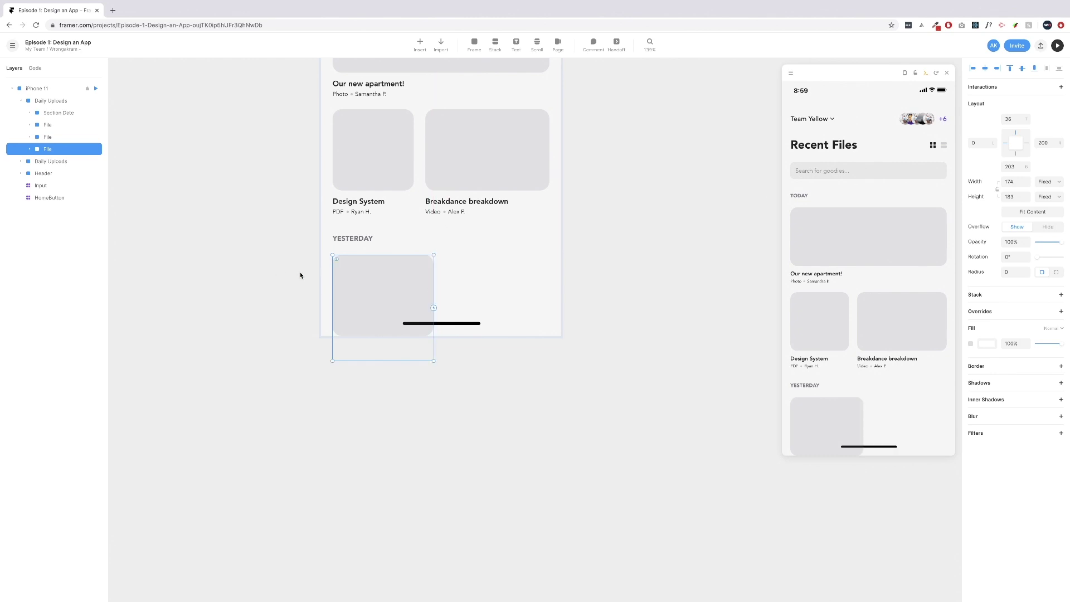
pyautogui.click(1015, 183)
pyautogui.write('177')
pyautogui.press('Return')
pyautogui.click(403, 275)
pyautogui.moveTo(404, 275); pyautogui.dragTo(468, 274)
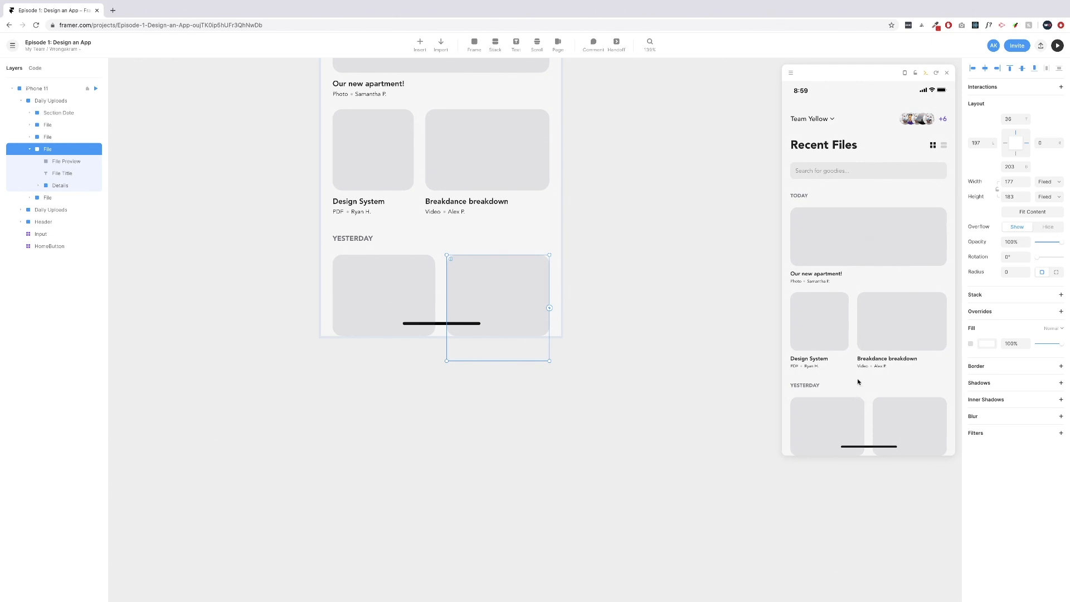
# Add a blank iPhone 11 frame beside the Recent Files screen, at position 514, 0.
pyautogui.hotkey('shift', '1')
pyautogui.hscroll(3, 612, 198)
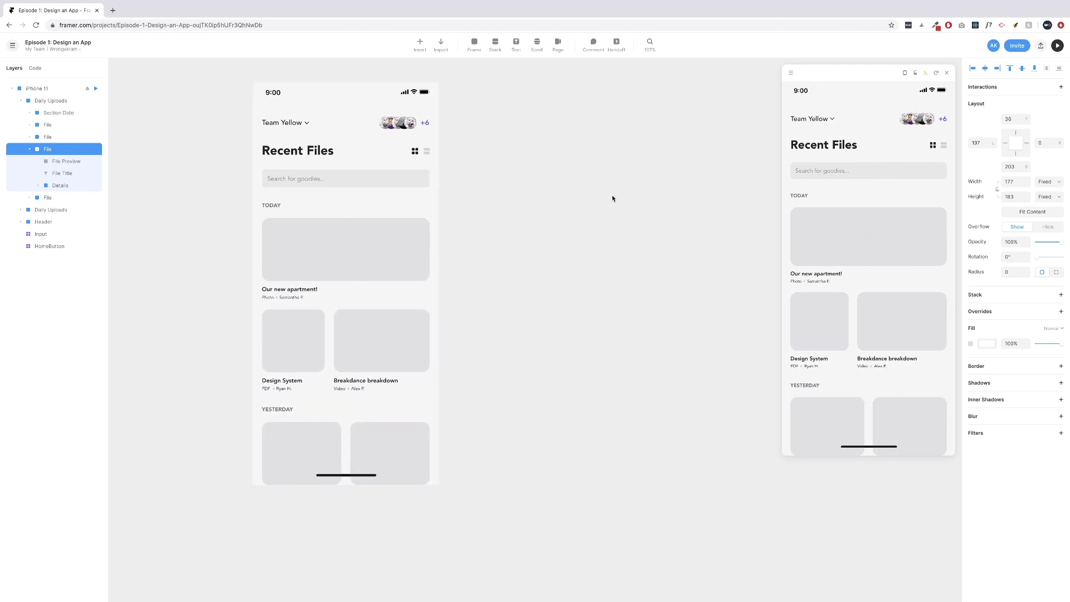
pyautogui.click(420, 45)
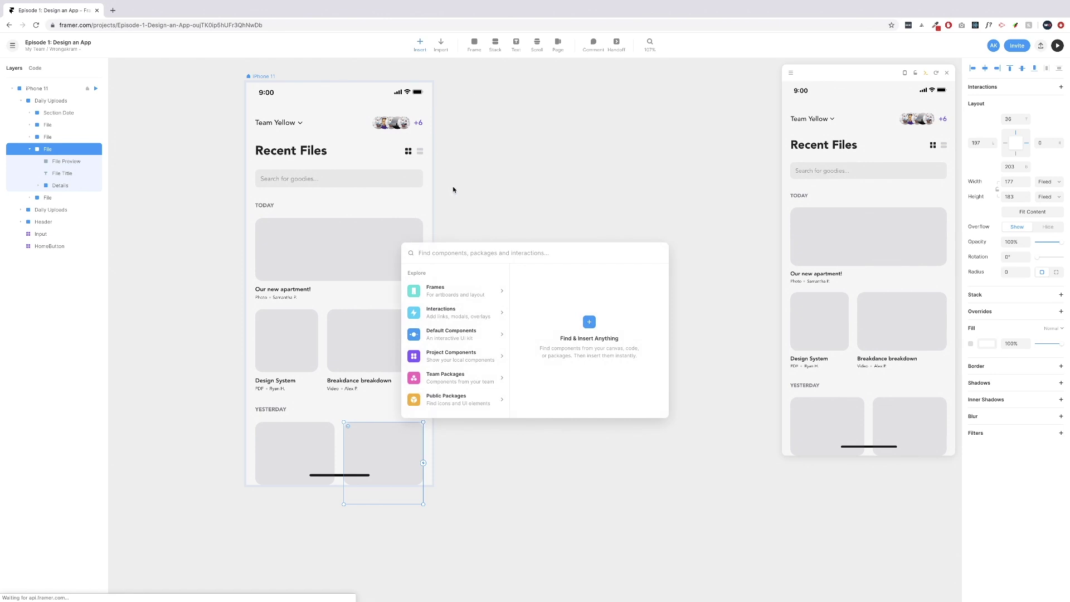
pyautogui.click(474, 44)
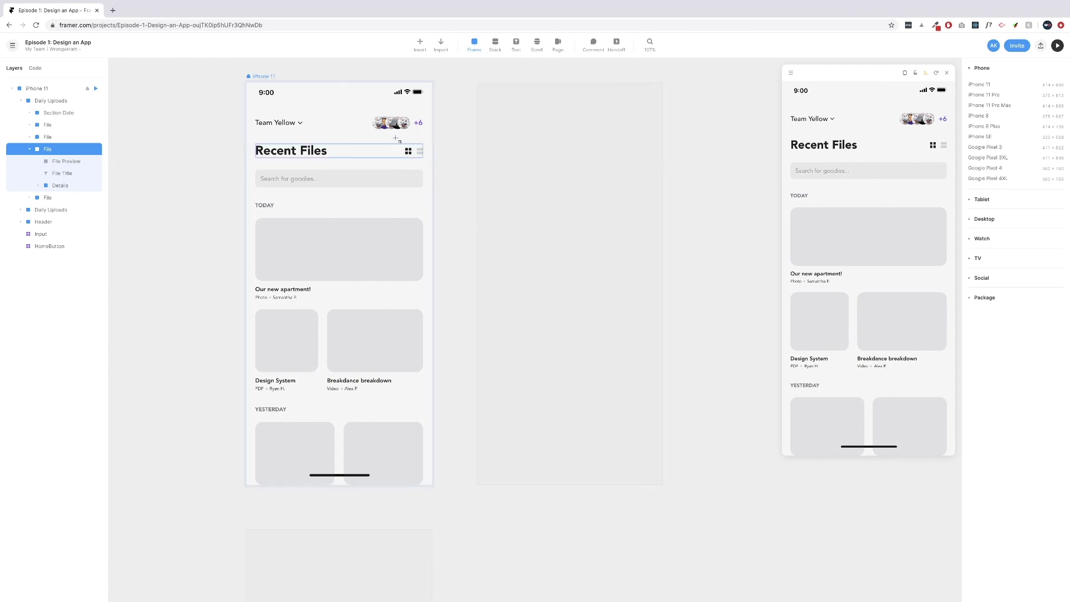
pyautogui.click(571, 154)
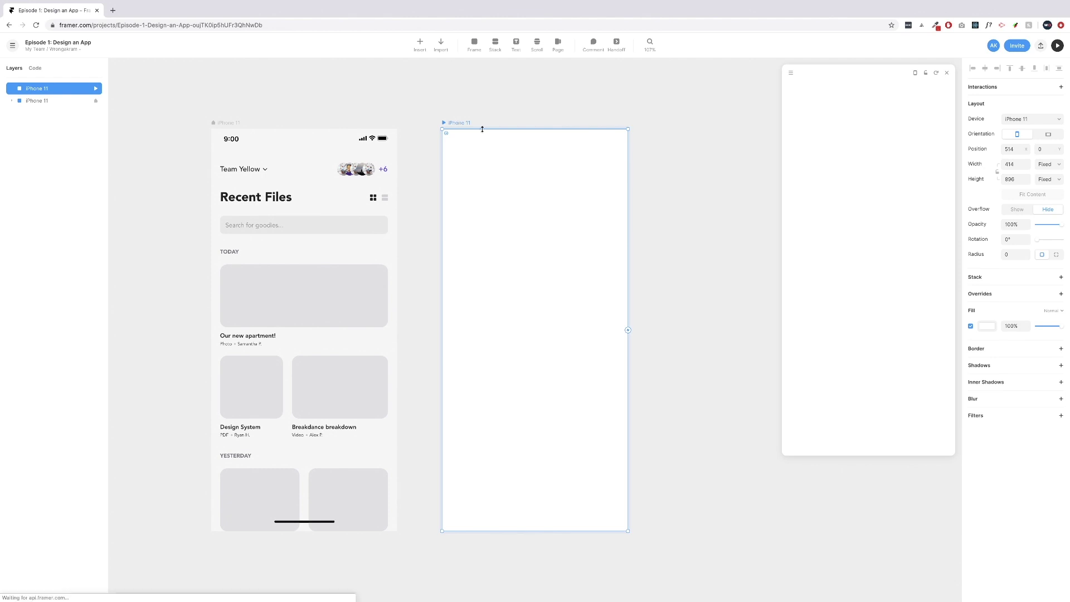
# Try inserting the Scroll interaction example beside the blank frame, and delete its scroll frame and linked stack.
pyautogui.click(420, 47)
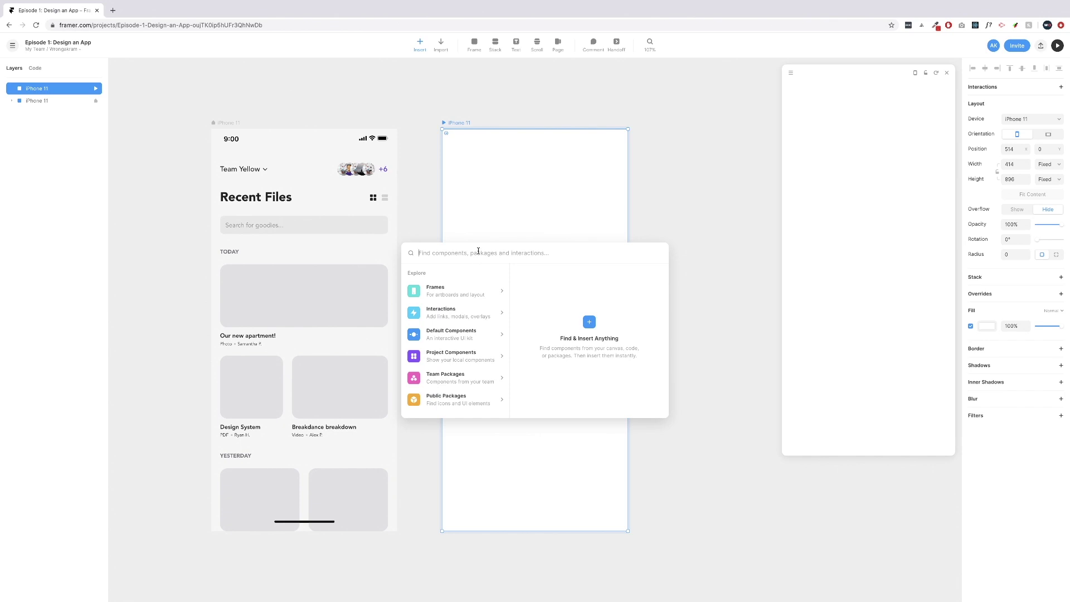
pyautogui.write('scorl')
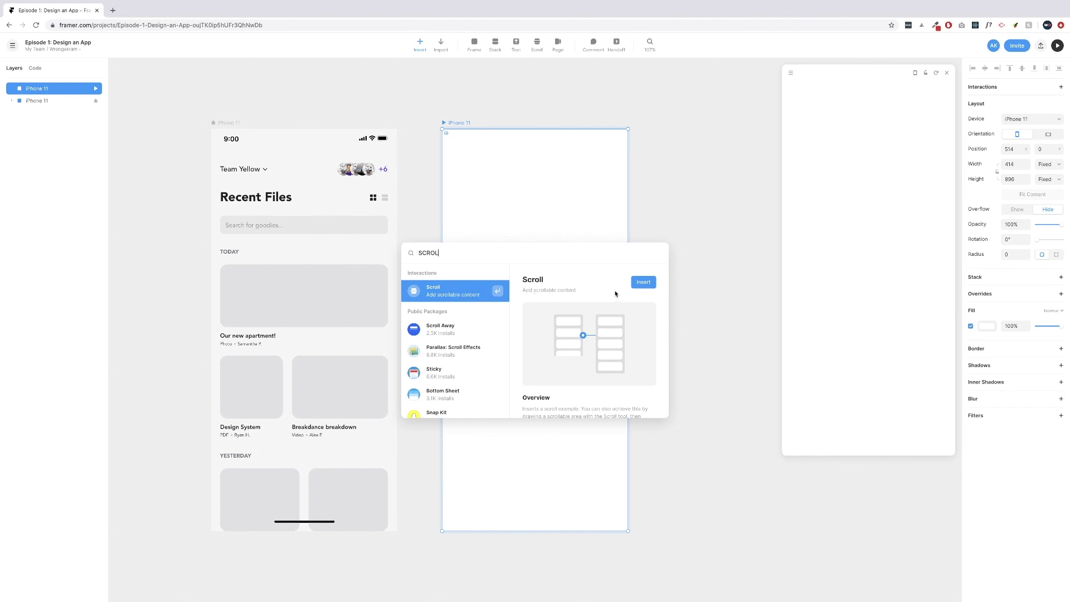
pyautogui.click(643, 283)
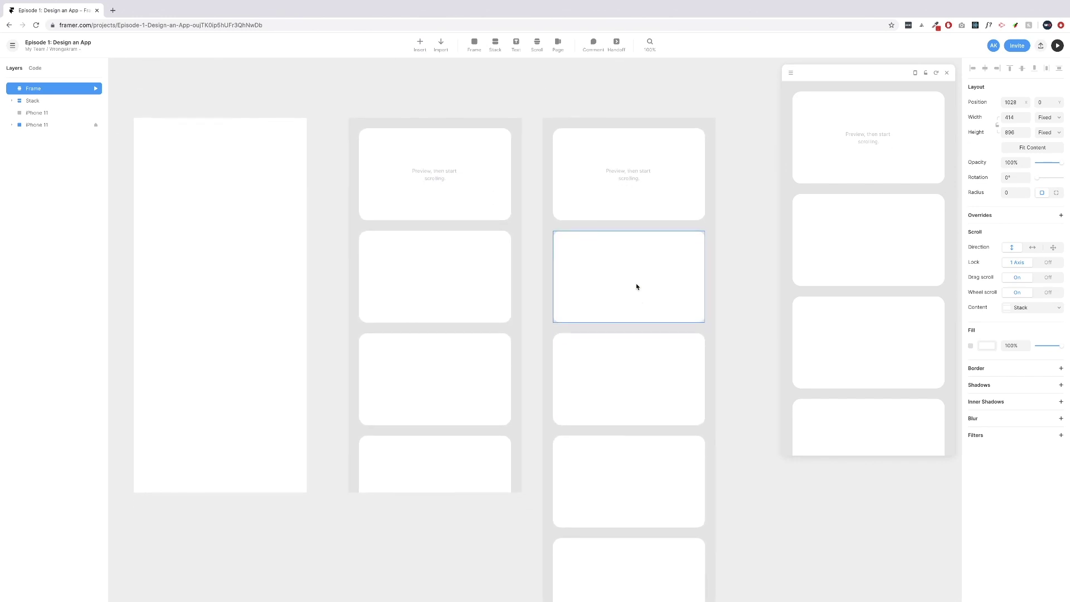
pyautogui.scroll(5, 461, 279)
pyautogui.scroll(-8, 461, 279)
pyautogui.scroll(4, 461, 279)
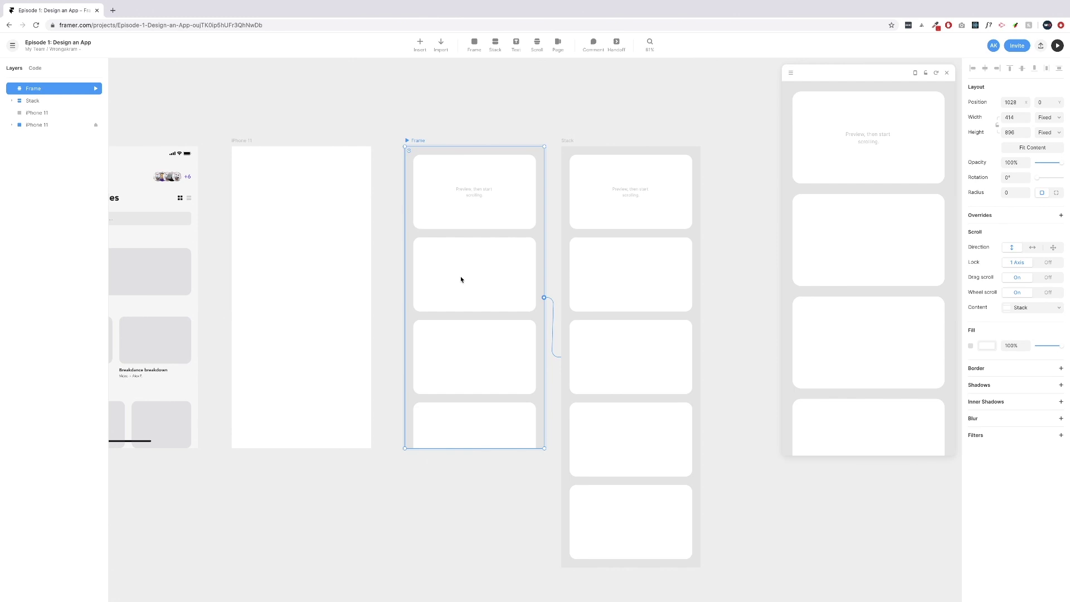
pyautogui.keyDown('shift'); pyautogui.click(568, 140); pyautogui.keyUp('shift')
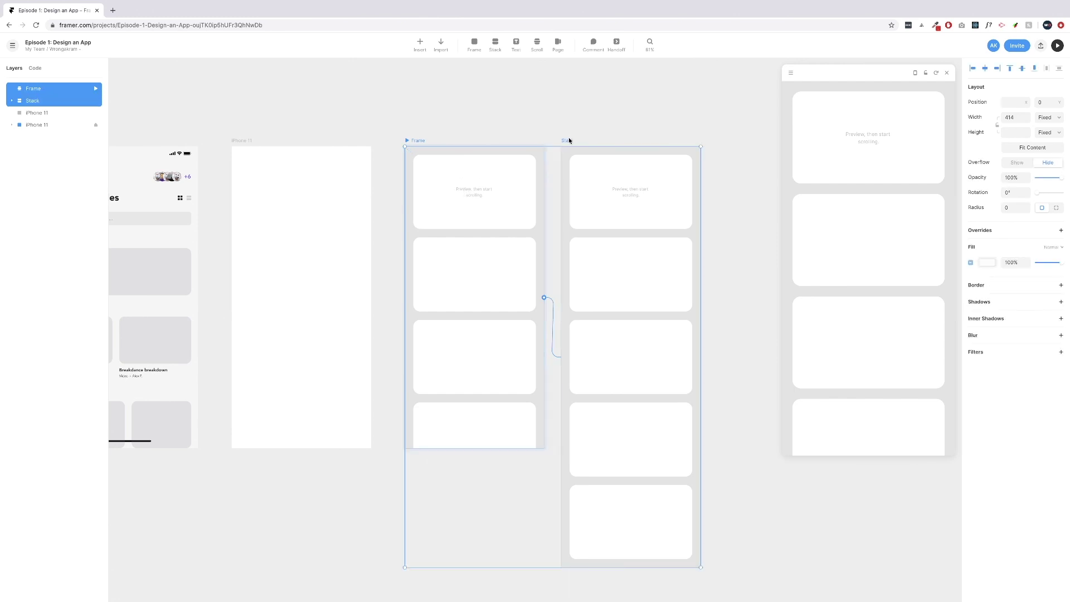
pyautogui.press('Delete')
pyautogui.hscroll(-5, 435, 142)
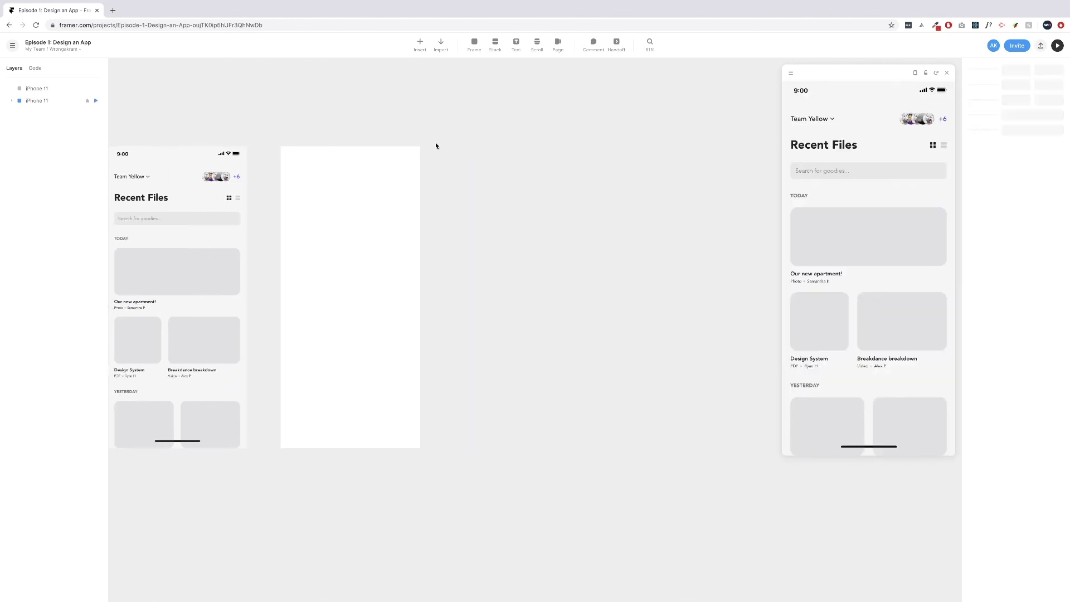
# Insert the Scroll interaction example once more as a trial, and remove it from the canvas.
pyautogui.write('i')
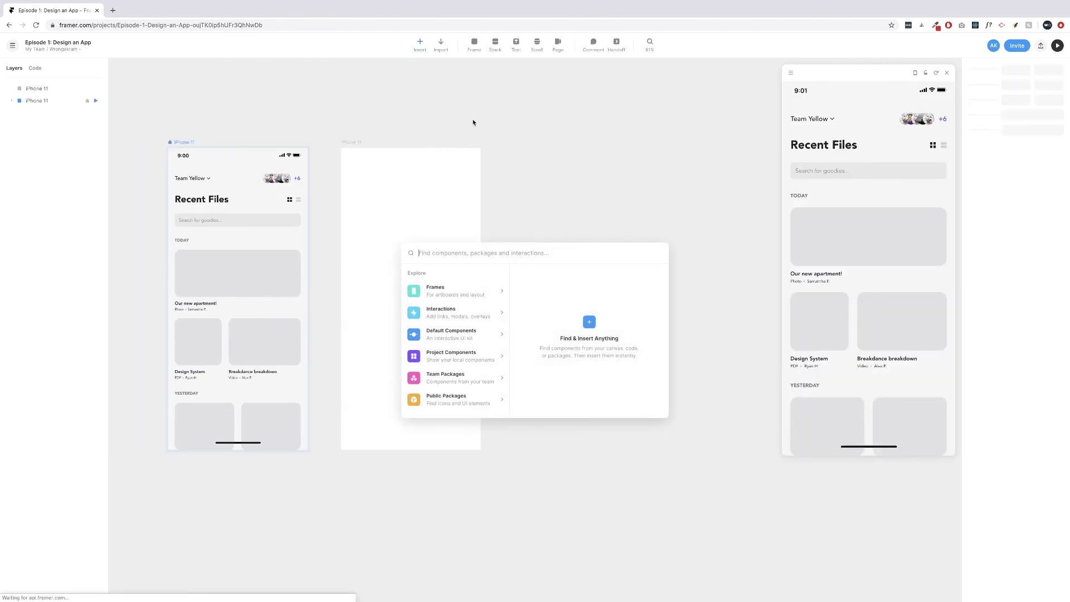
pyautogui.write('scroll')
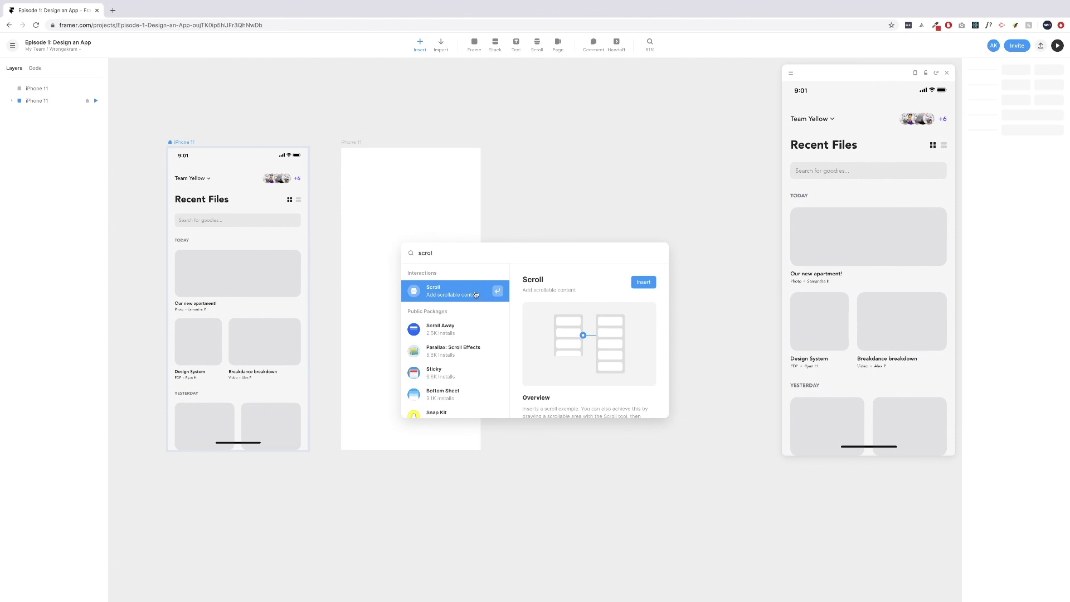
pyautogui.press('Return')
pyautogui.click(390, 232)
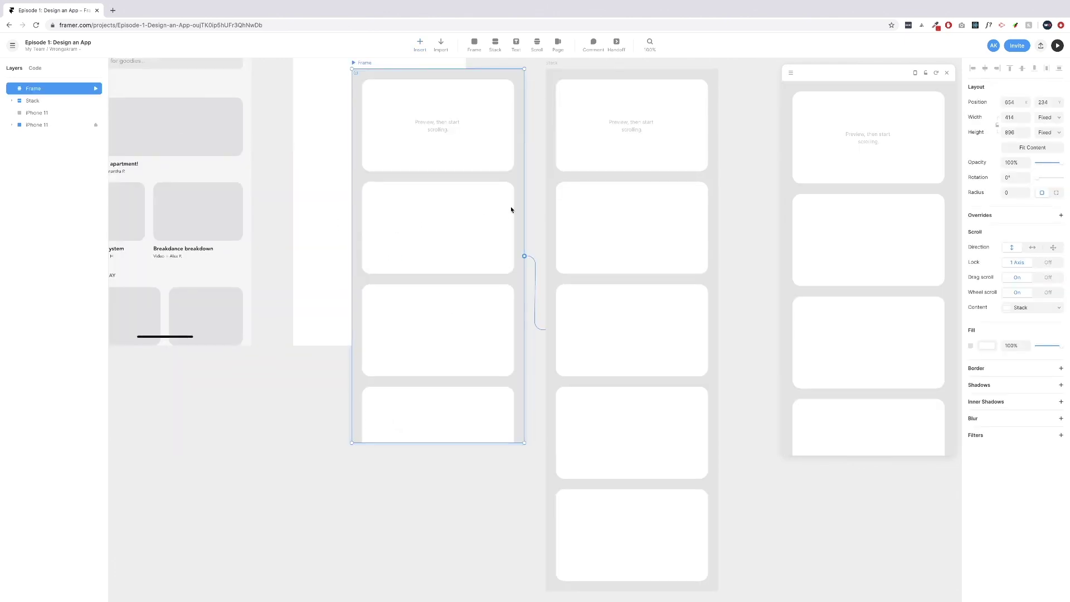
pyautogui.scroll(5, 511, 208)
pyautogui.hscroll(-3, 511, 207)
pyautogui.press('Delete')
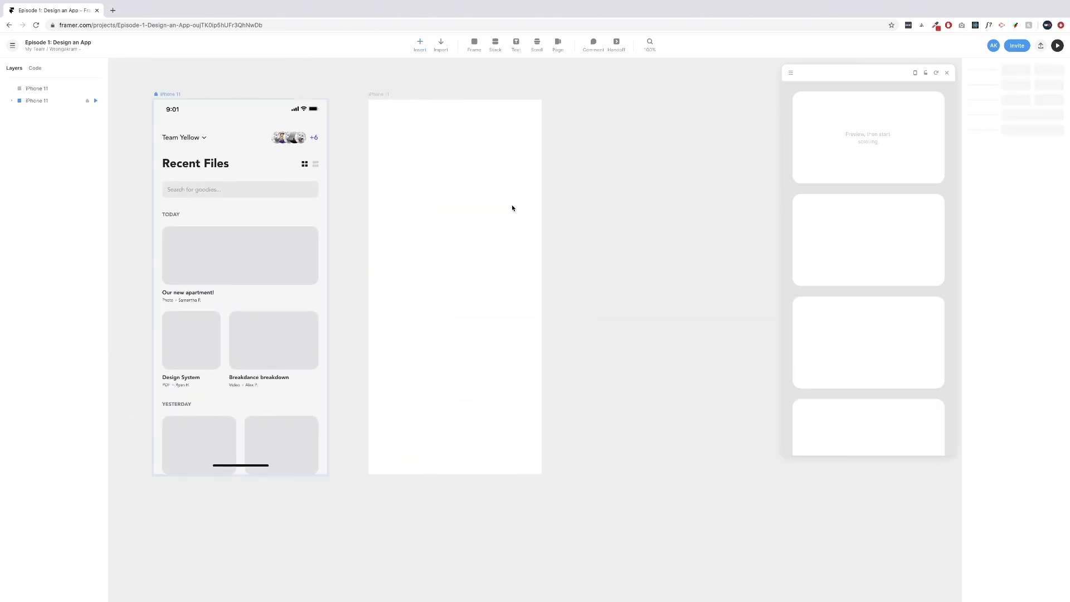
# Draw a 414 by 896 Scroll component covering the blank iPhone 11 frame, and add another iPhone 11 frame beside it at position 1028, 0.
pyautogui.click(538, 46)
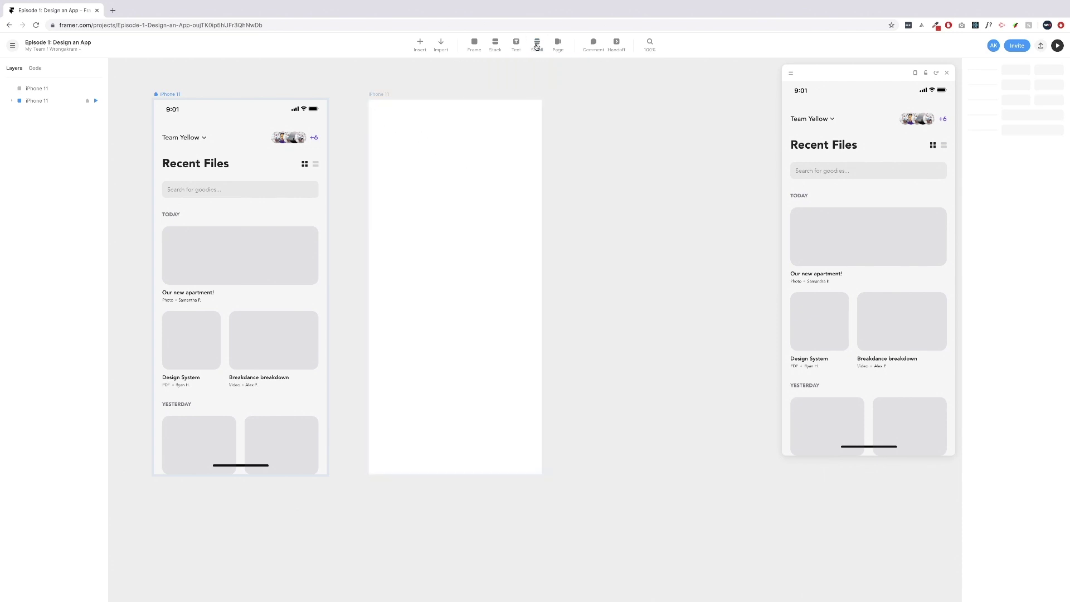
pyautogui.moveTo(367, 100); pyautogui.dragTo(541, 477)
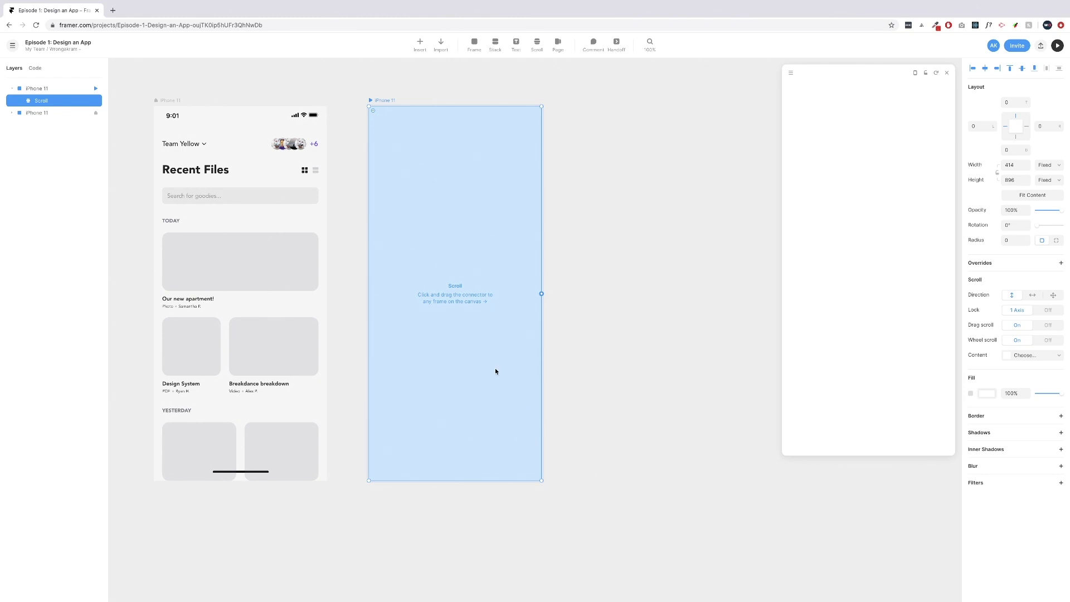
pyautogui.scroll(1, 498, 369)
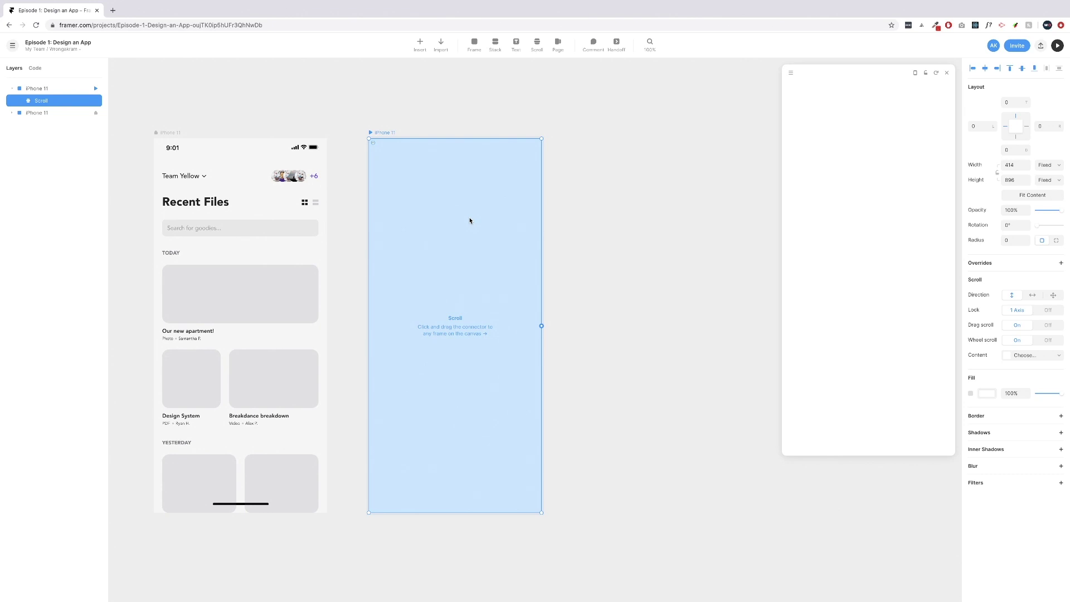
pyautogui.press('f')
pyautogui.click(597, 162)
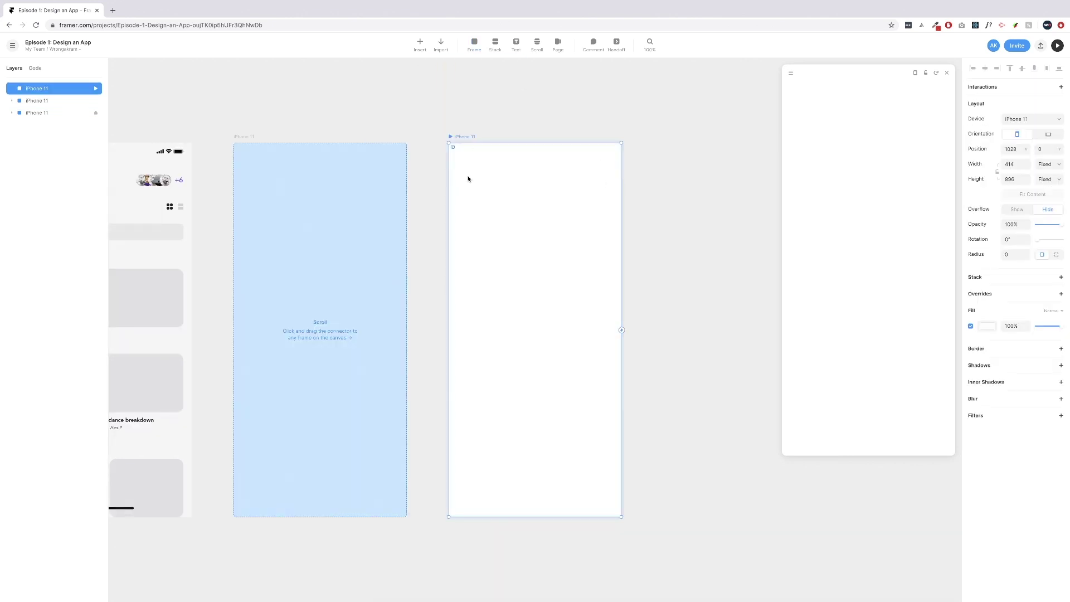
# Move the StatusBar out of the original screen's Header into the iPhone 11 frame that holds the Scroll component.
pyautogui.hscroll(-3, 499, 215)
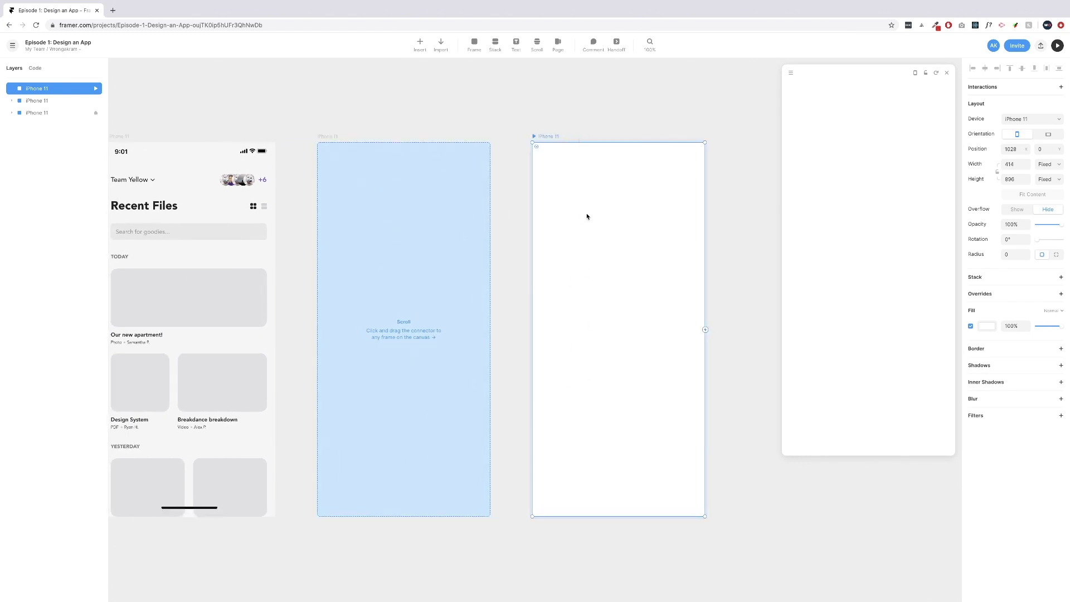
pyautogui.hscroll(-1, 585, 312)
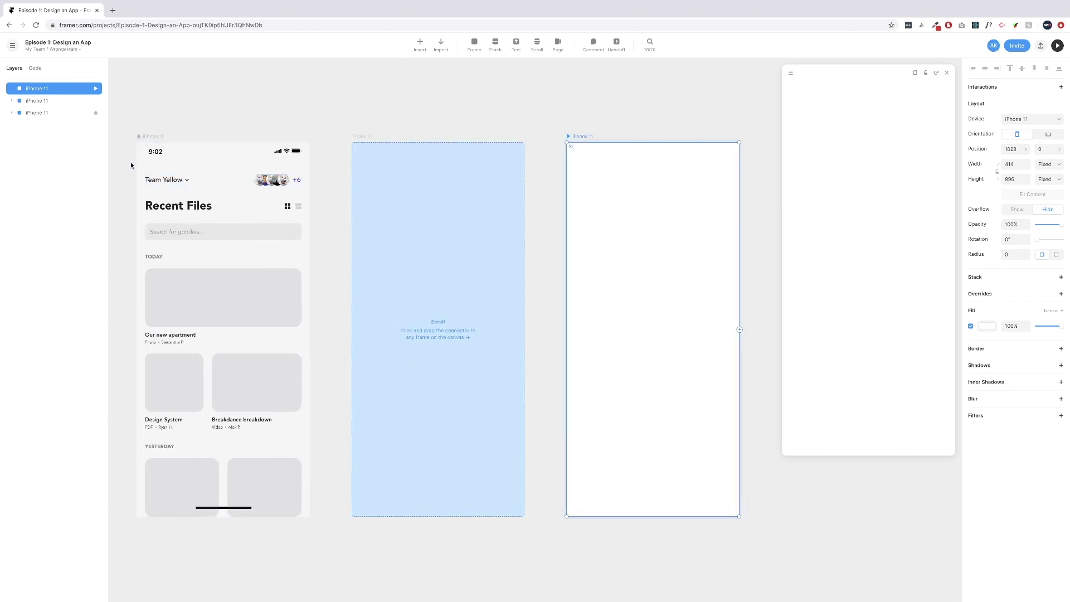
pyautogui.click(186, 177)
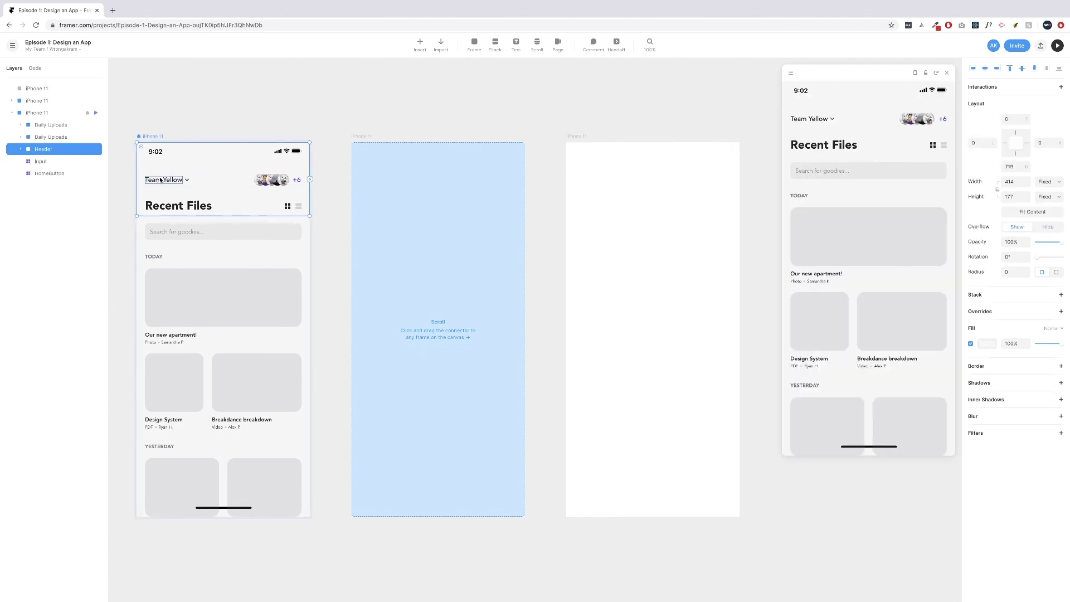
pyautogui.doubleClick(163, 153)
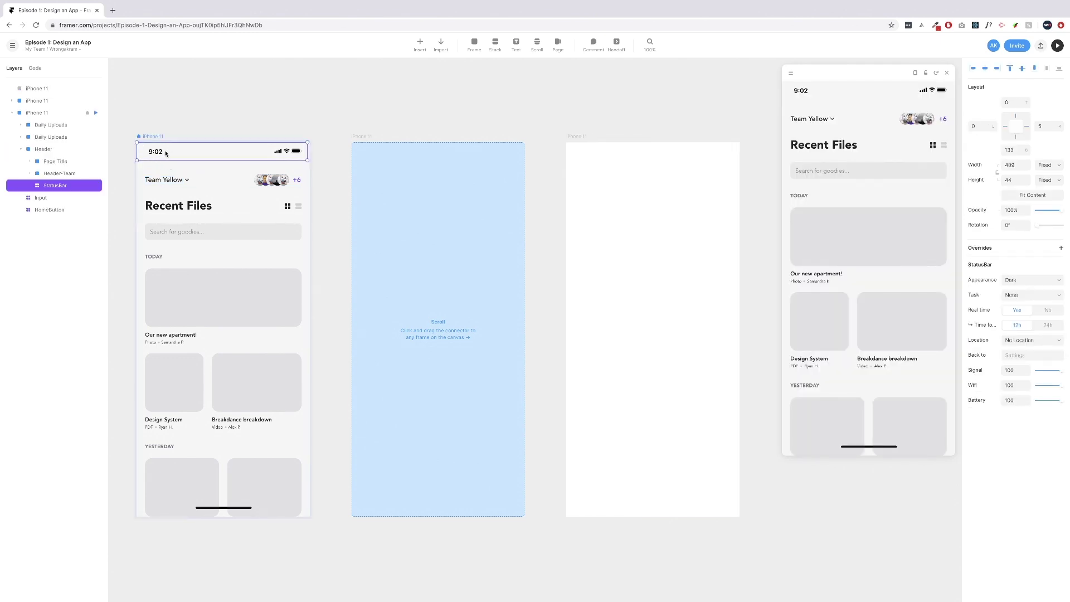
pyautogui.moveTo(166, 153); pyautogui.dragTo(400, 212)
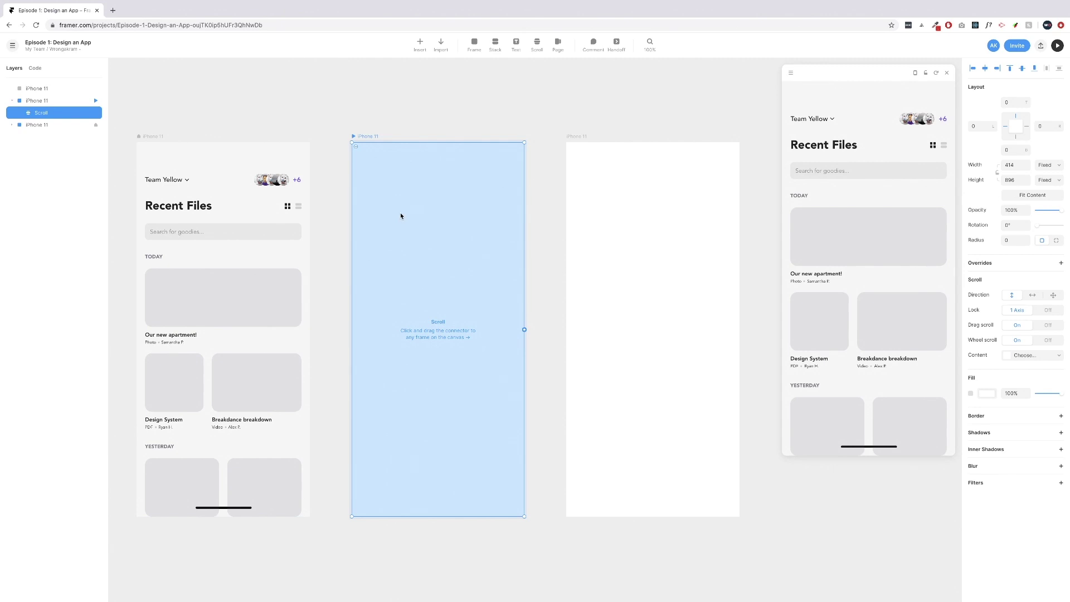
# Copy the header, search input and both Daily Uploads sections from the original screen into the empty third iPhone 11 frame.
pyautogui.moveTo(119, 156); pyautogui.dragTo(323, 473)
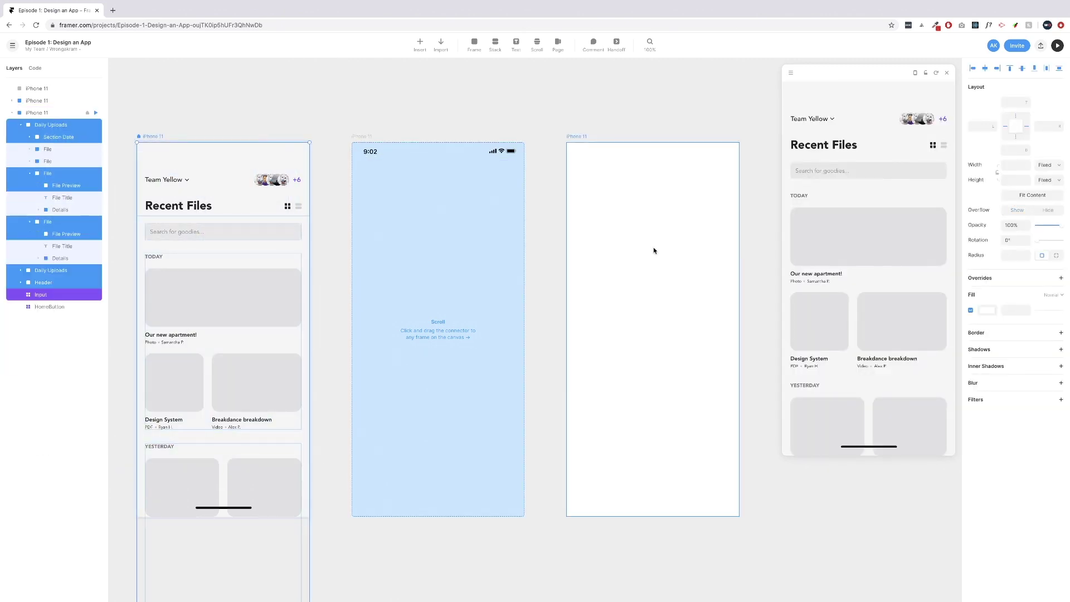
pyautogui.click(653, 246)
pyautogui.hotkey('ctrl', 'v')
pyautogui.press('Escape')
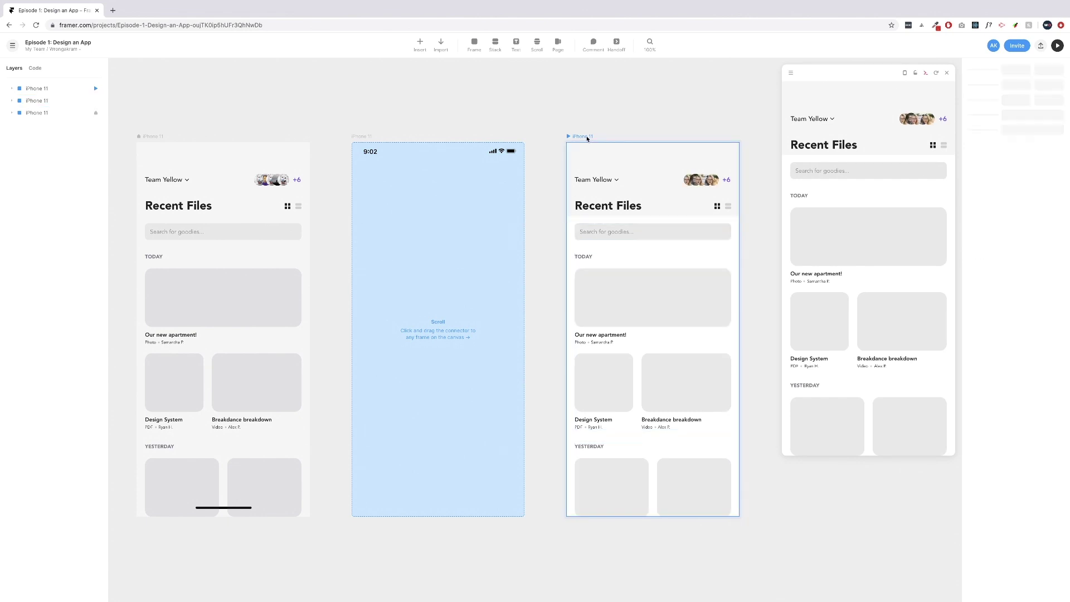
# Set the third iPhone 11 frame's fill to the light grey #F6F6F7 sampled from the design.
pyautogui.click(985, 328)
pyautogui.click(934, 412)
pyautogui.click(661, 166)
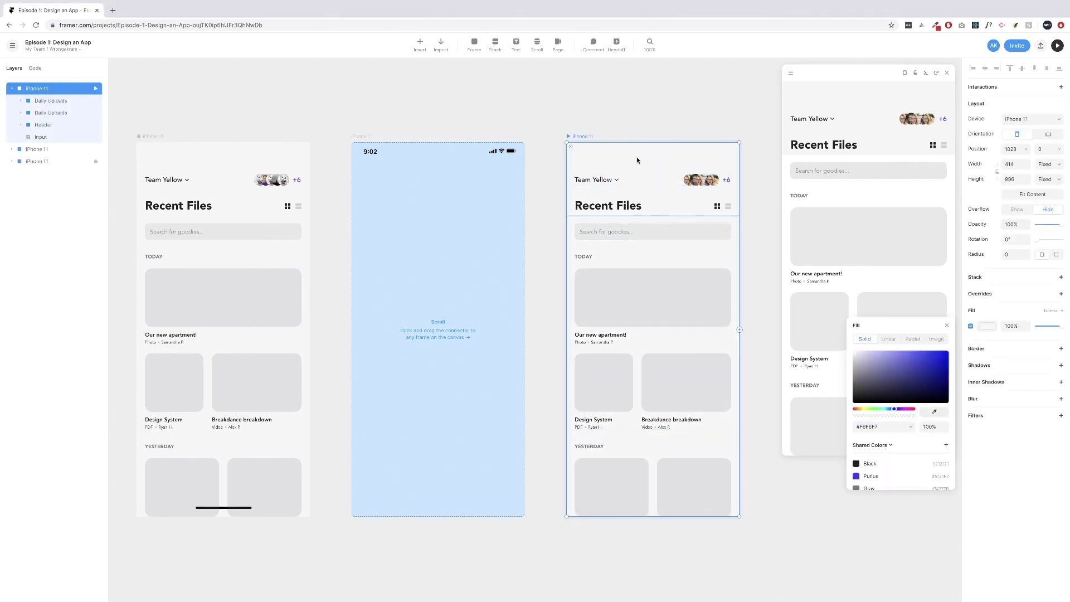
pyautogui.click(650, 102)
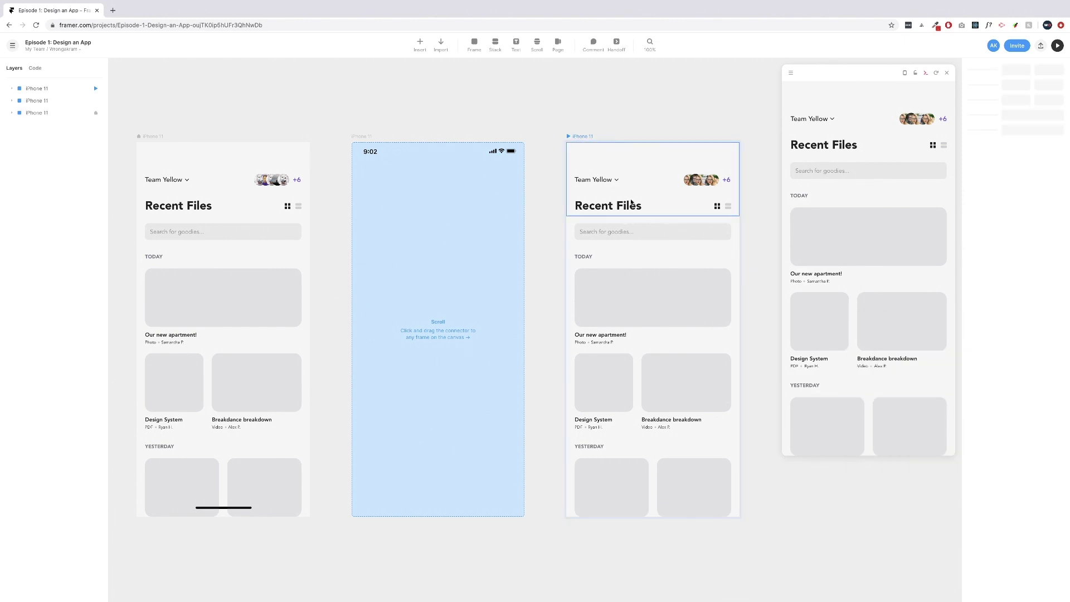
# Link the Scroll component to the third iPhone 11 frame as its content, and select that content frame.
pyautogui.click(427, 229)
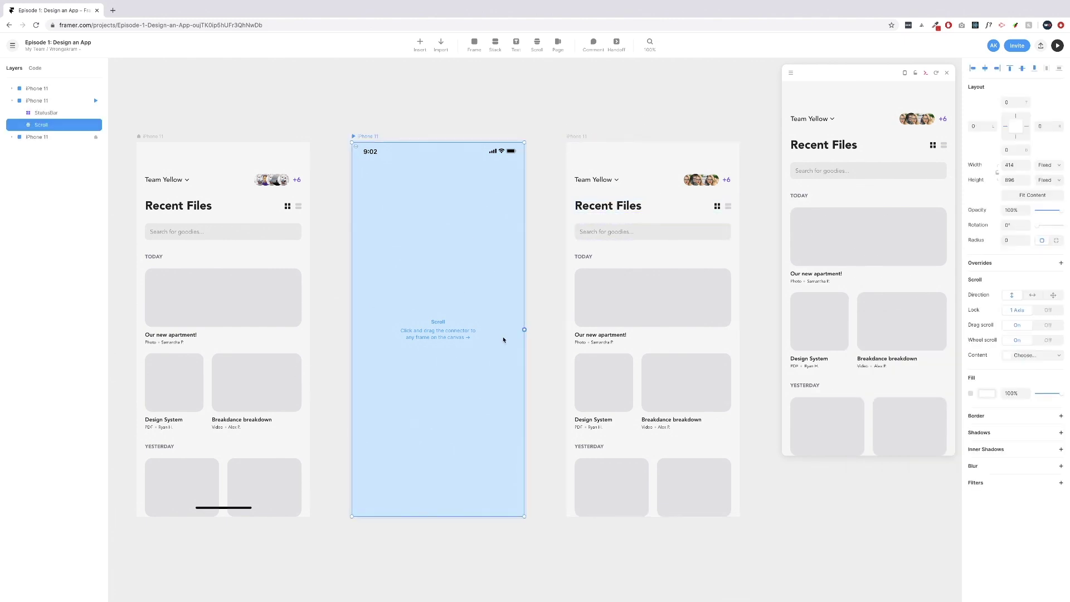
pyautogui.moveTo(522, 329); pyautogui.dragTo(602, 319)
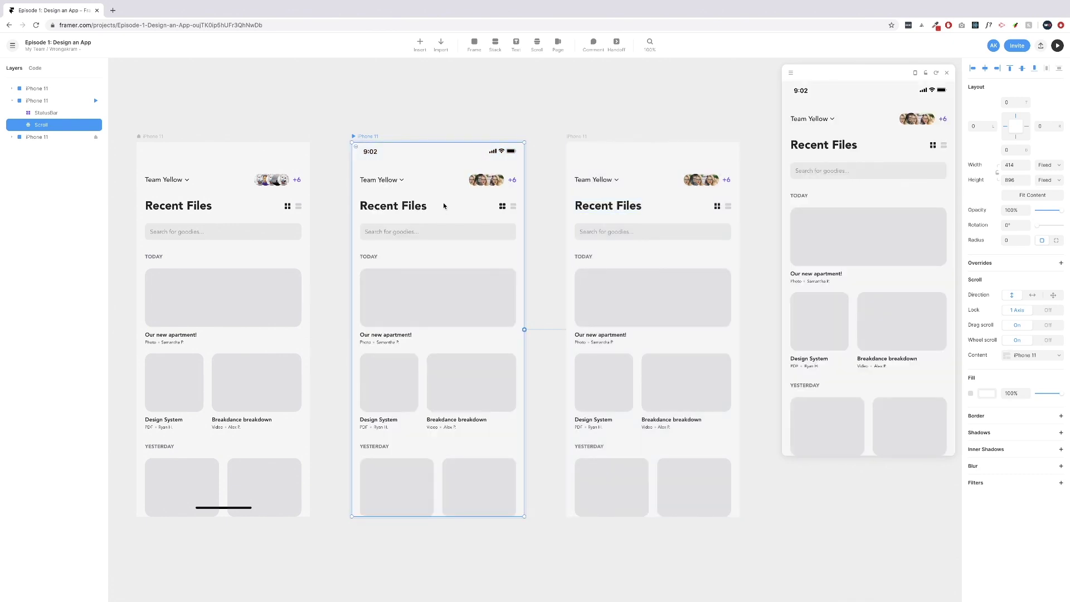
pyautogui.click(381, 136)
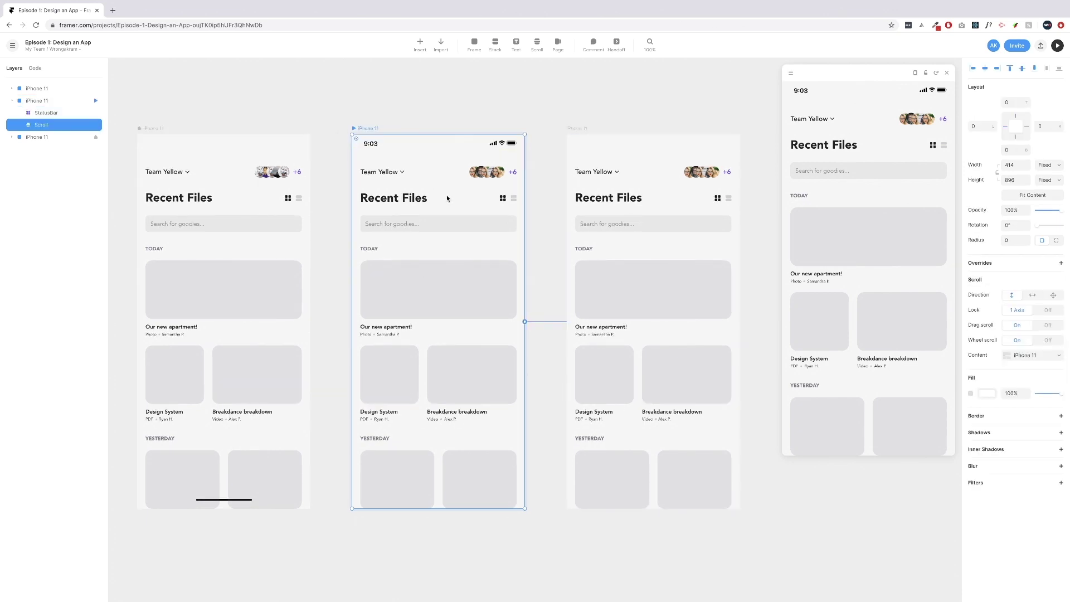
pyautogui.click(583, 130)
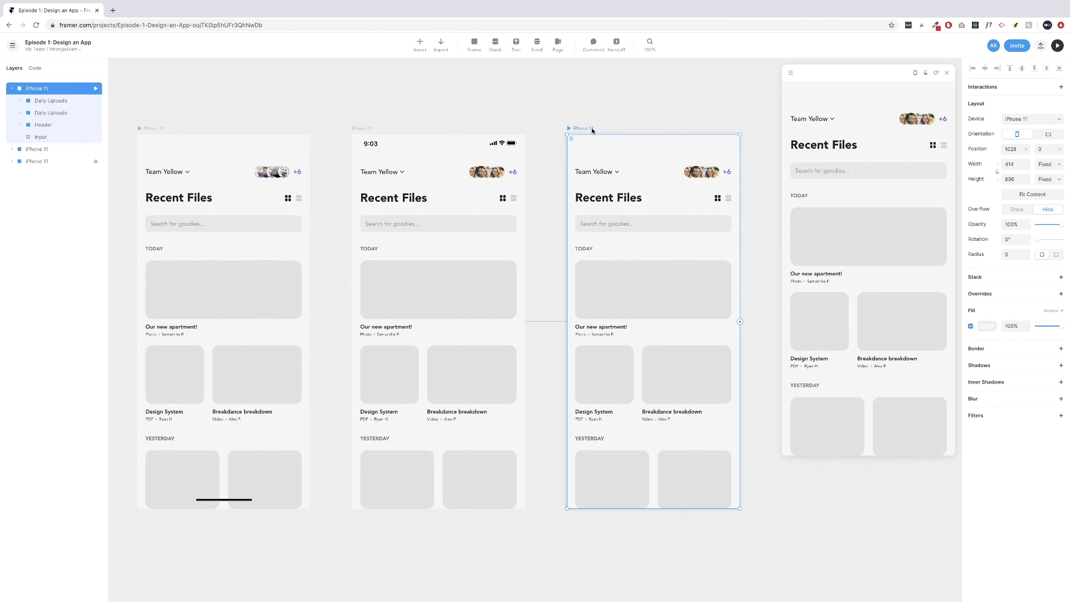
# Rename the third iPhone 11 frame, which is linked to the Scroll component, as Content.
pyautogui.rightClick(585, 132)
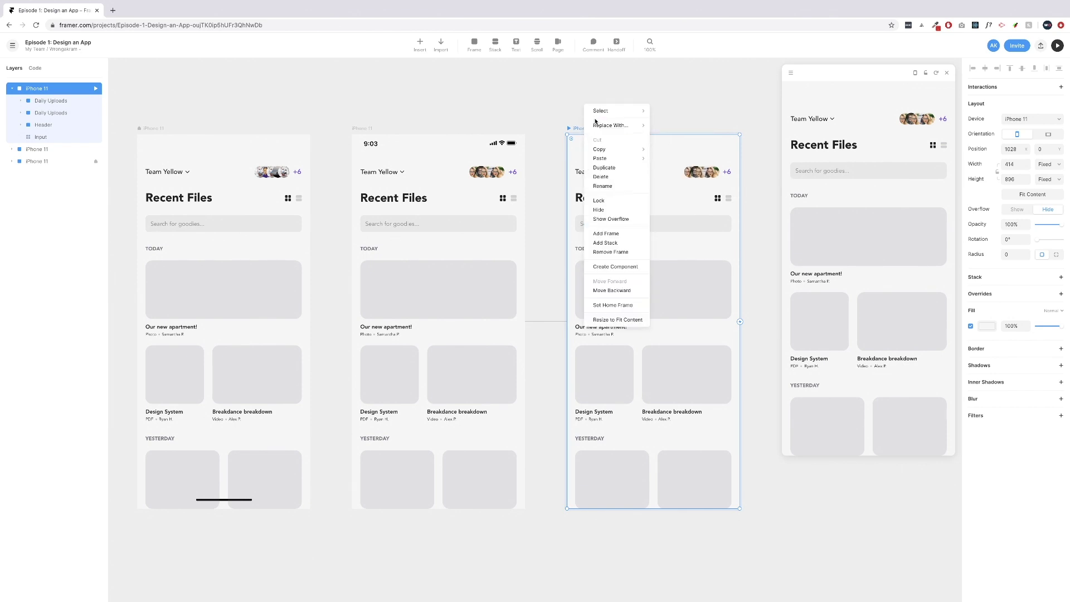
pyautogui.click(608, 186)
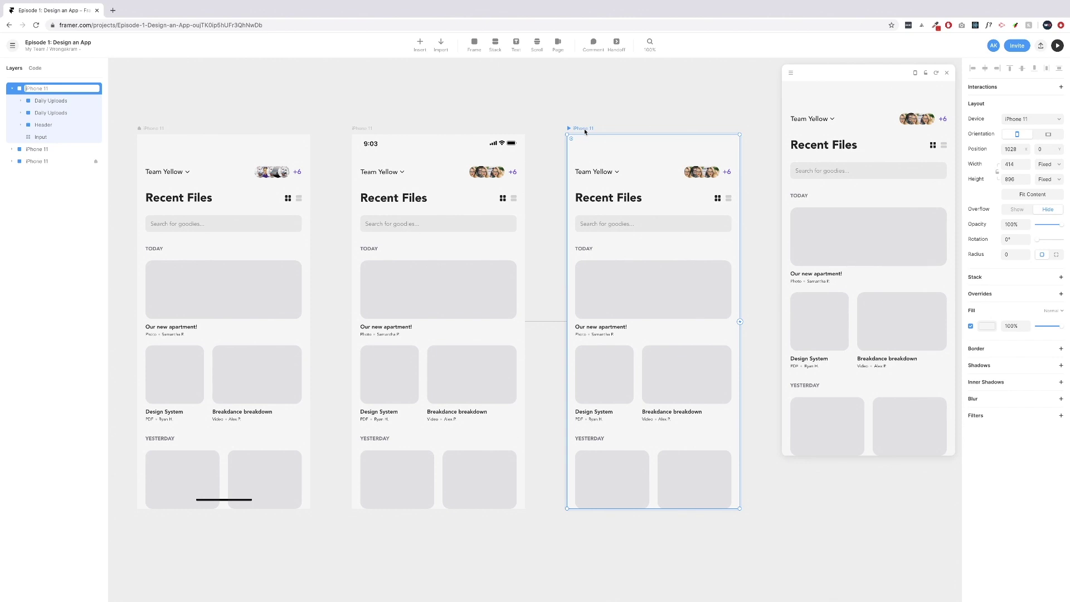
pyautogui.write('Content')
pyautogui.press('Return')
# Rename the iPhone 11 frame that holds the StatusBar and the Scroll component as Scroll.
pyautogui.click(37, 149)
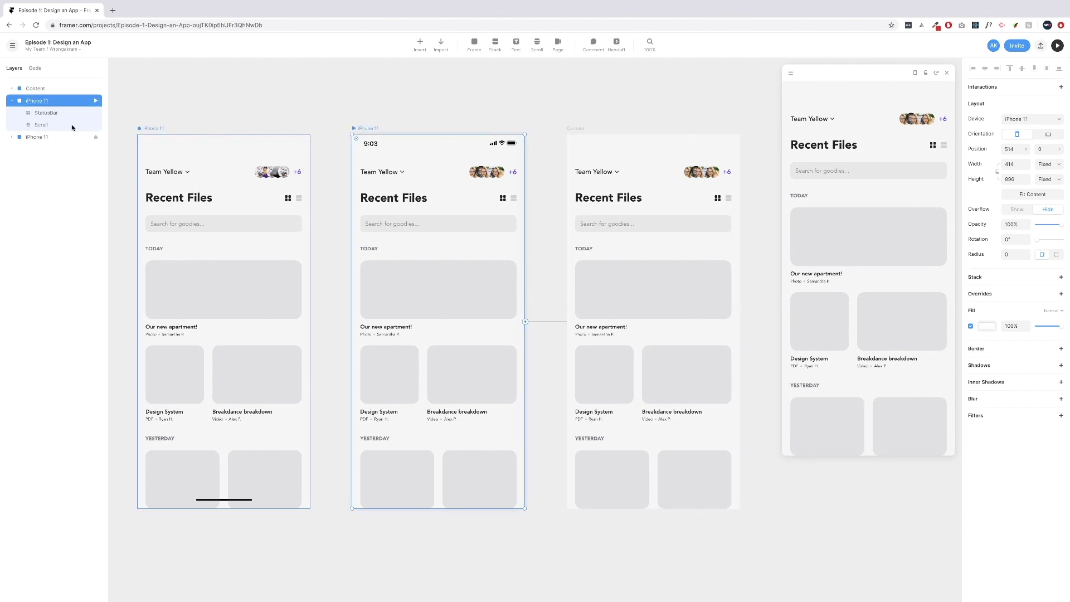
pyautogui.rightClick(39, 102)
pyautogui.doubleClick(48, 102)
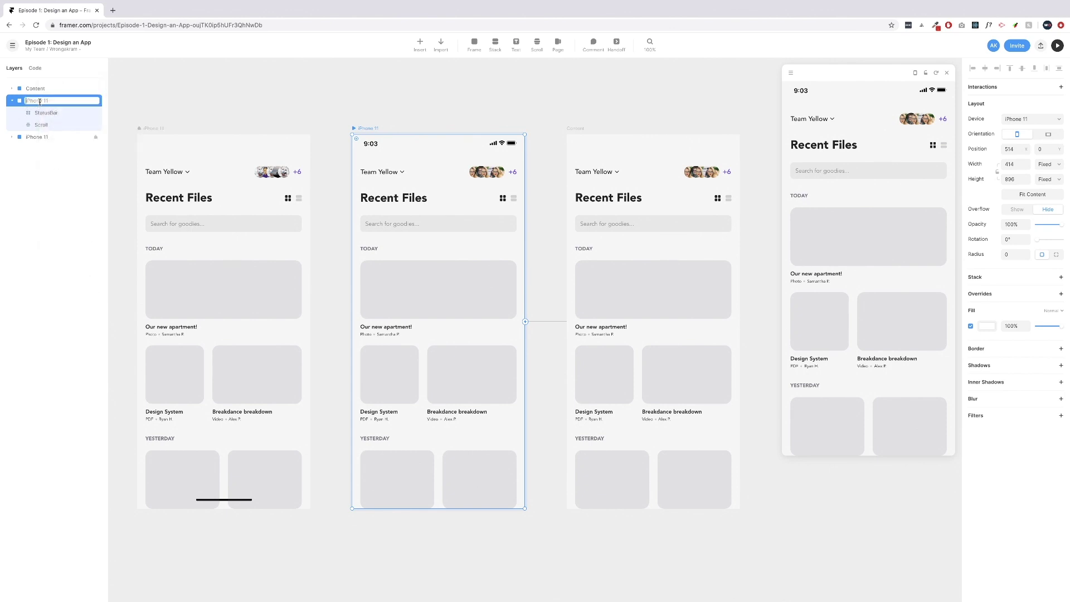
pyautogui.write('Scroll')
pyautogui.press('Return')
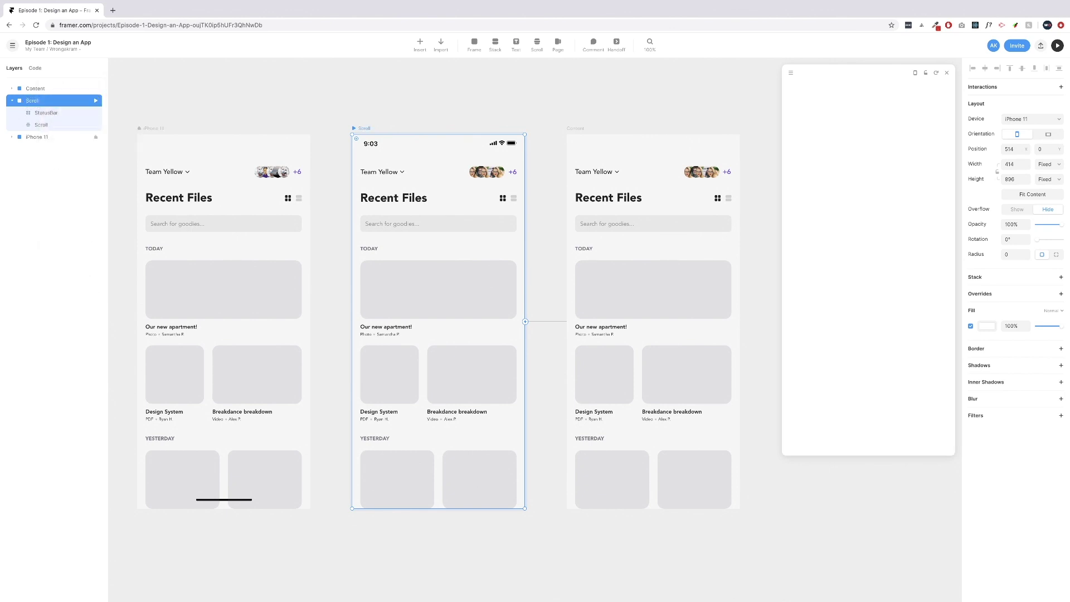
# Rename the original screen's frame as Initial UI and move it away from the other frames to about X -354.
pyautogui.click(151, 128)
pyautogui.doubleClick(35, 114)
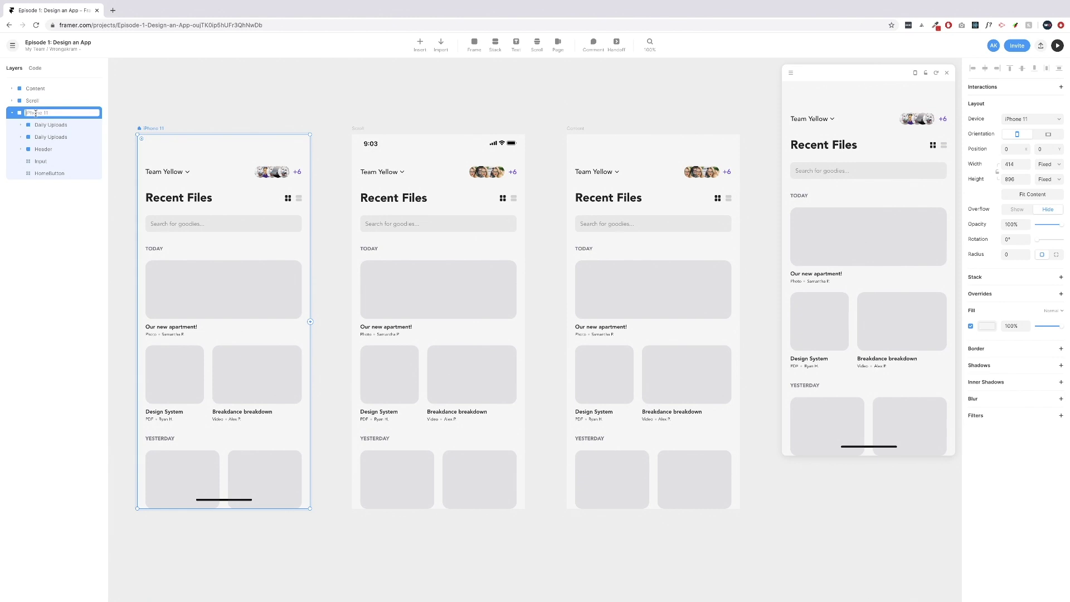
pyautogui.write('Initial UI')
pyautogui.press('Return')
pyautogui.click(129, 108)
pyautogui.moveTo(152, 129); pyautogui.dragTo(7, 136)
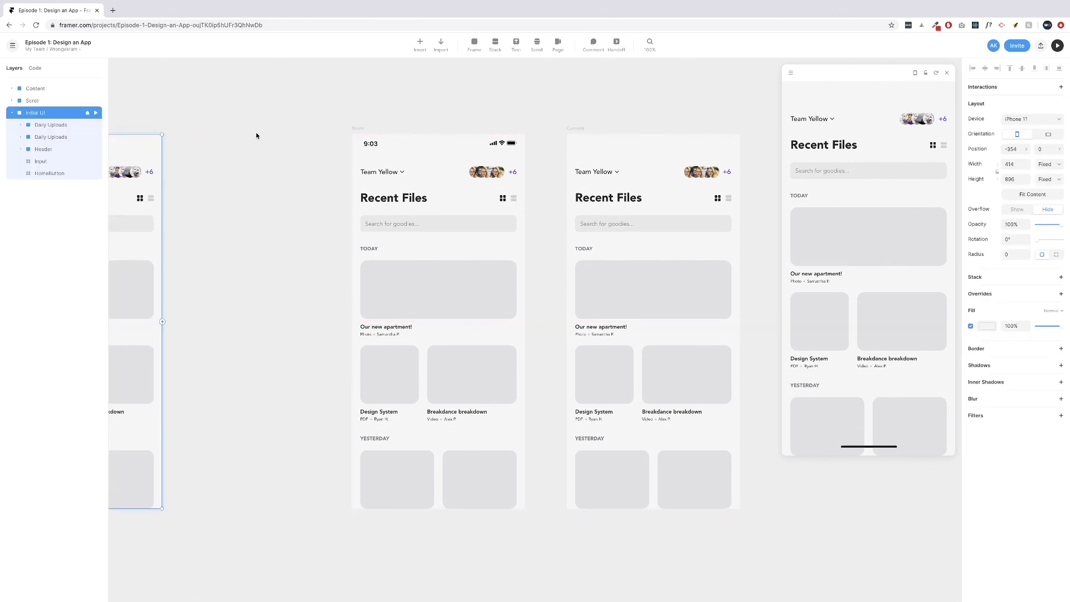
pyautogui.hscroll(2, 258, 135)
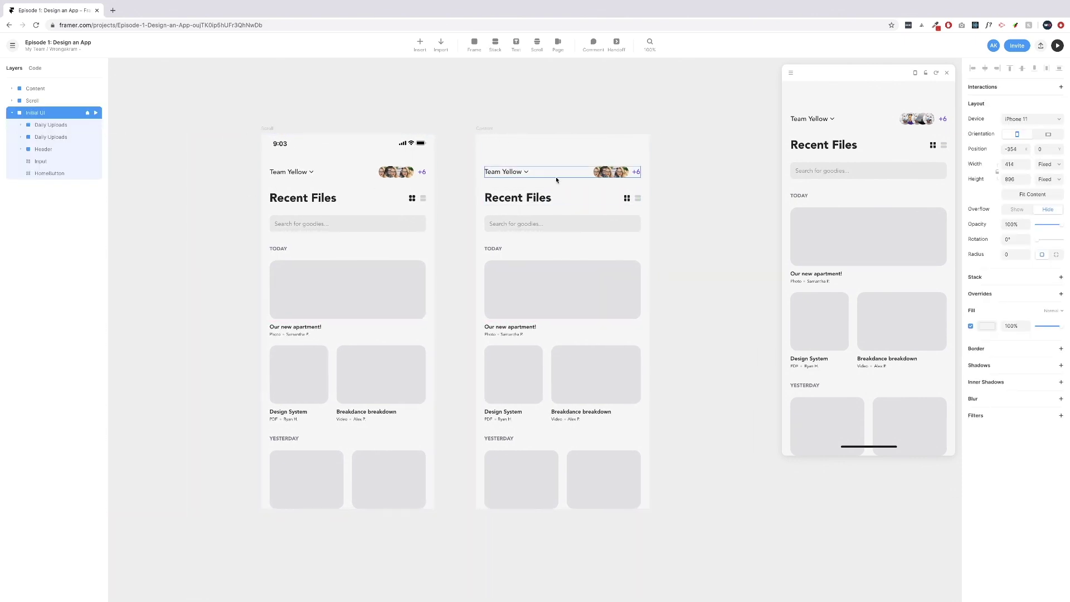
# Show the Scroll frame in the preview and test scrolling its content.
pyautogui.click(490, 131)
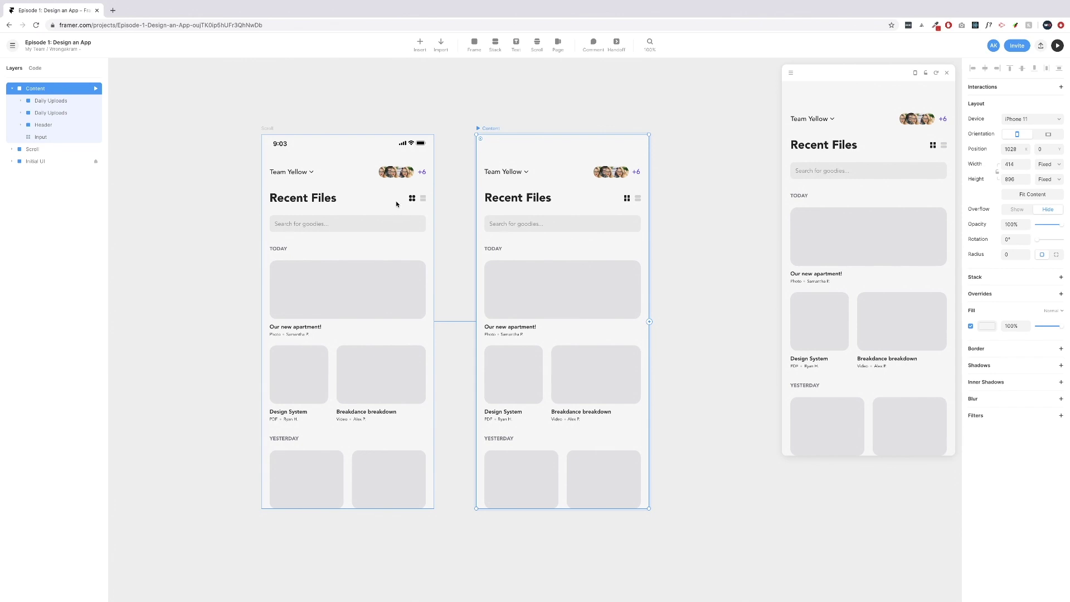
pyautogui.click(270, 128)
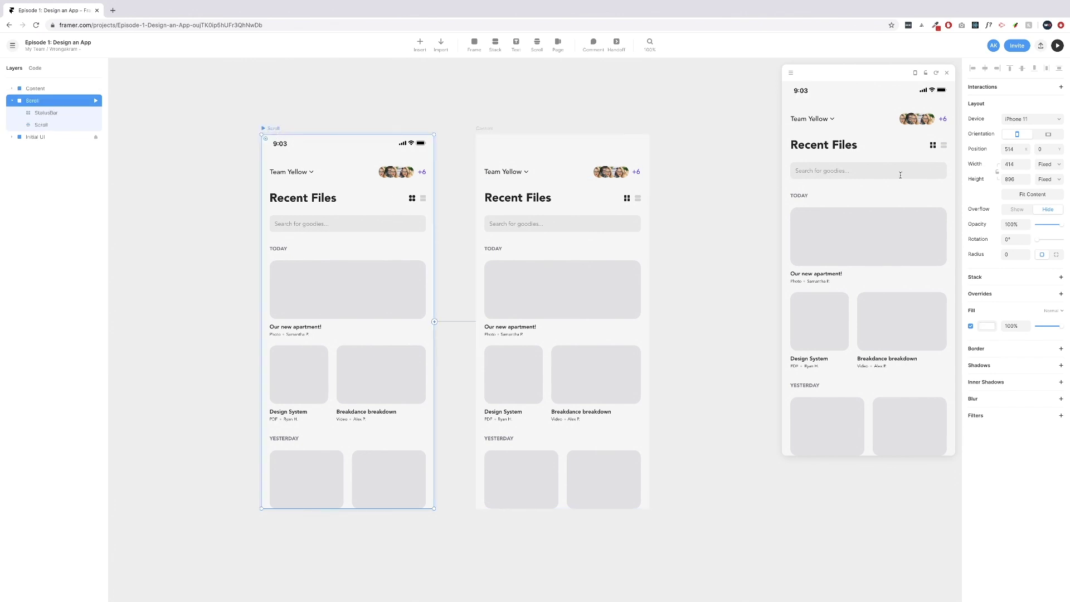
pyautogui.moveTo(881, 239); pyautogui.dragTo(873, 347)
# Extend the Content frame downward to a height of about 1190 to make room for both Daily Uploads sections.
pyautogui.click(486, 127)
pyautogui.scroll(-2, 569, 479)
pyautogui.scroll(-1, 568, 482)
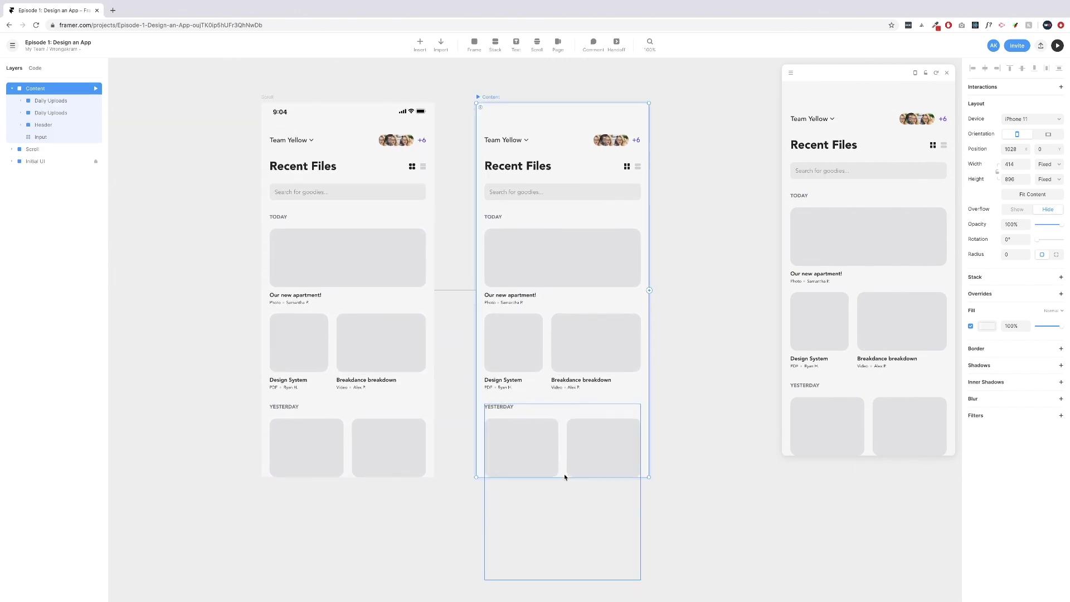
pyautogui.scroll(-1, 564, 473)
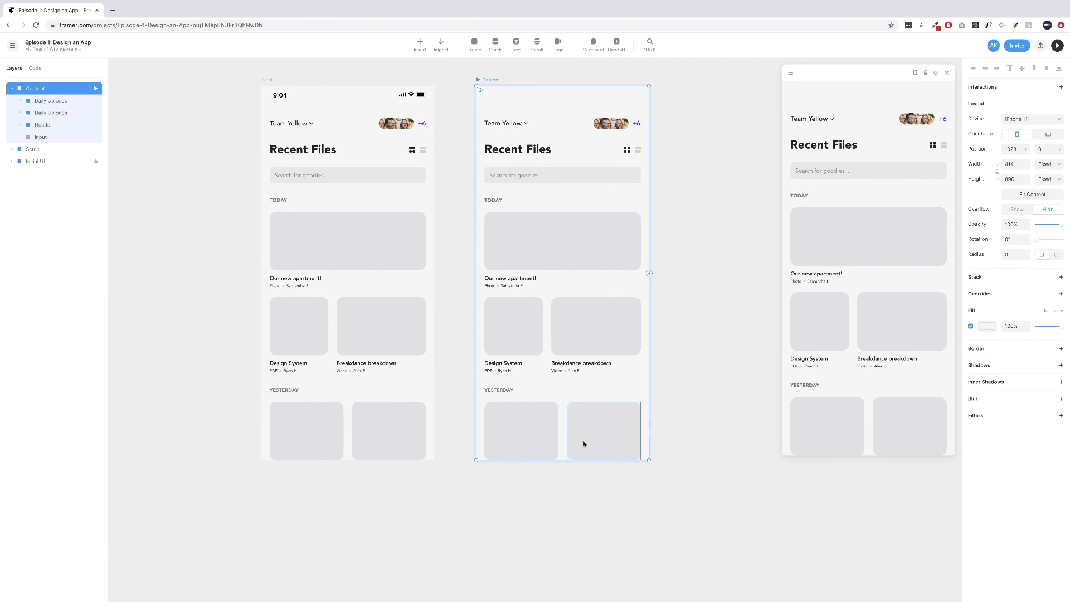
pyautogui.moveTo(564, 459); pyautogui.dragTo(581, 505)
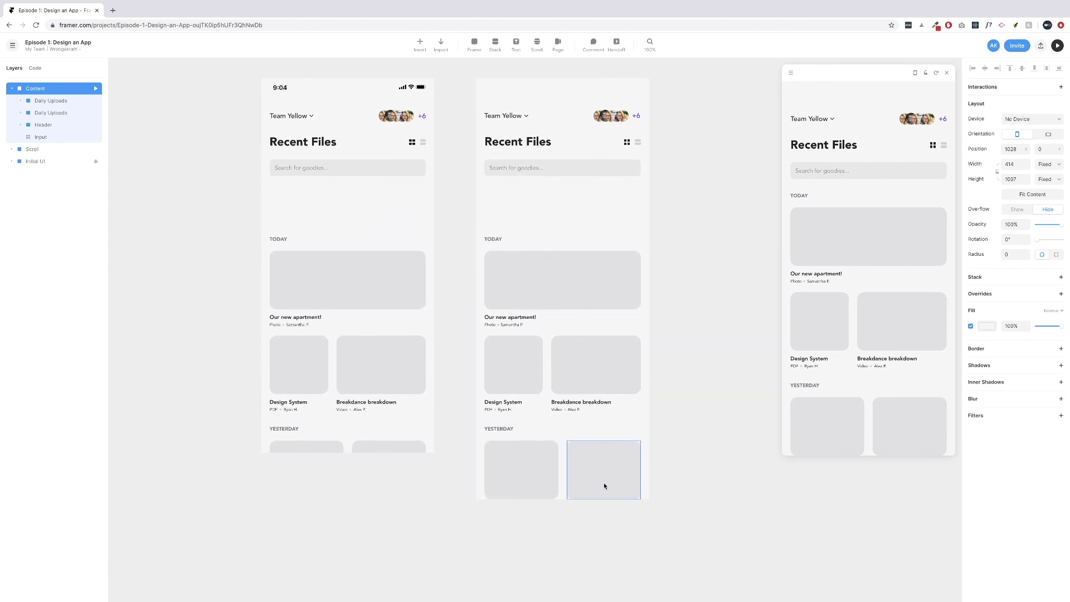
pyautogui.scroll(-2, 604, 484)
pyautogui.moveTo(561, 444); pyautogui.dragTo(563, 520)
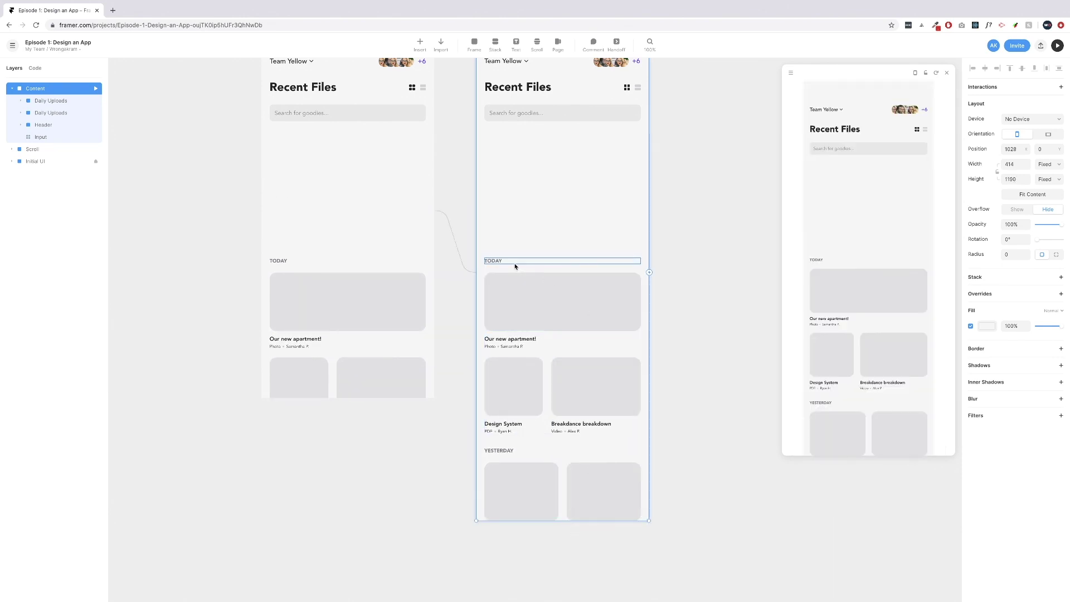
# Move both Daily Uploads sections in the Content frame back up to just below the search input.
pyautogui.click(534, 266)
pyautogui.moveTo(557, 455); pyautogui.dragTo(563, 334)
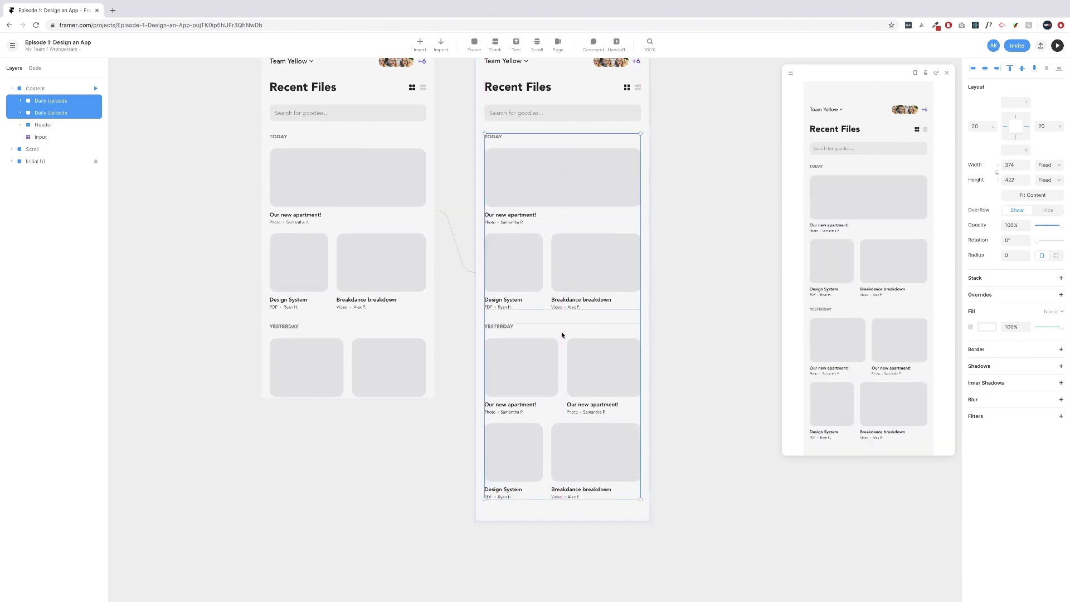
pyautogui.scroll(2, 563, 286)
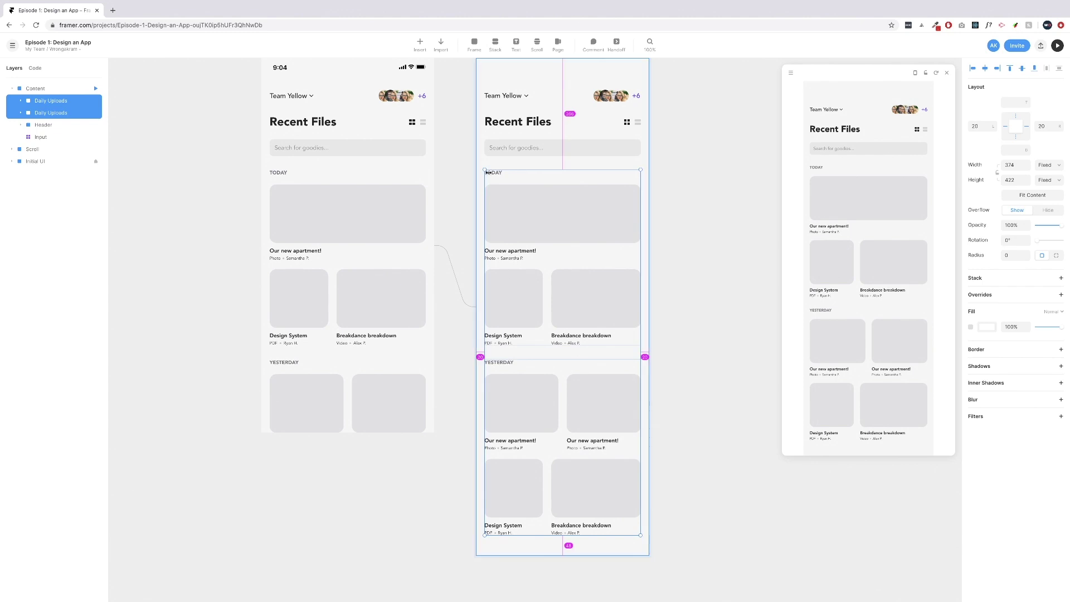
pyautogui.scroll(2, 682, 190)
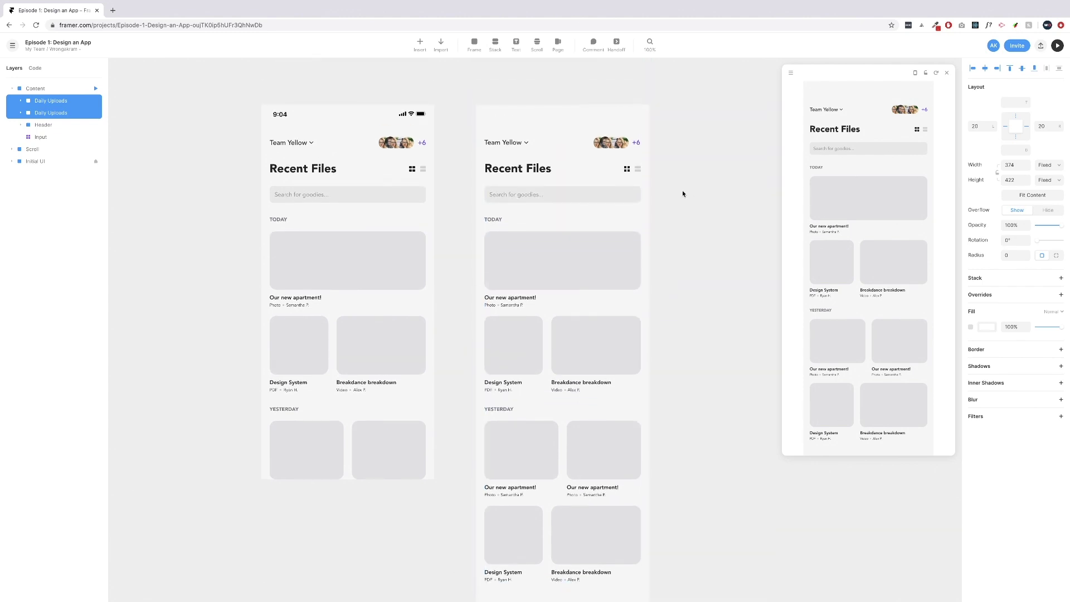
# Select the Scroll component and test in the preview how its content scrolls beneath the status bar.
pyautogui.click(383, 155)
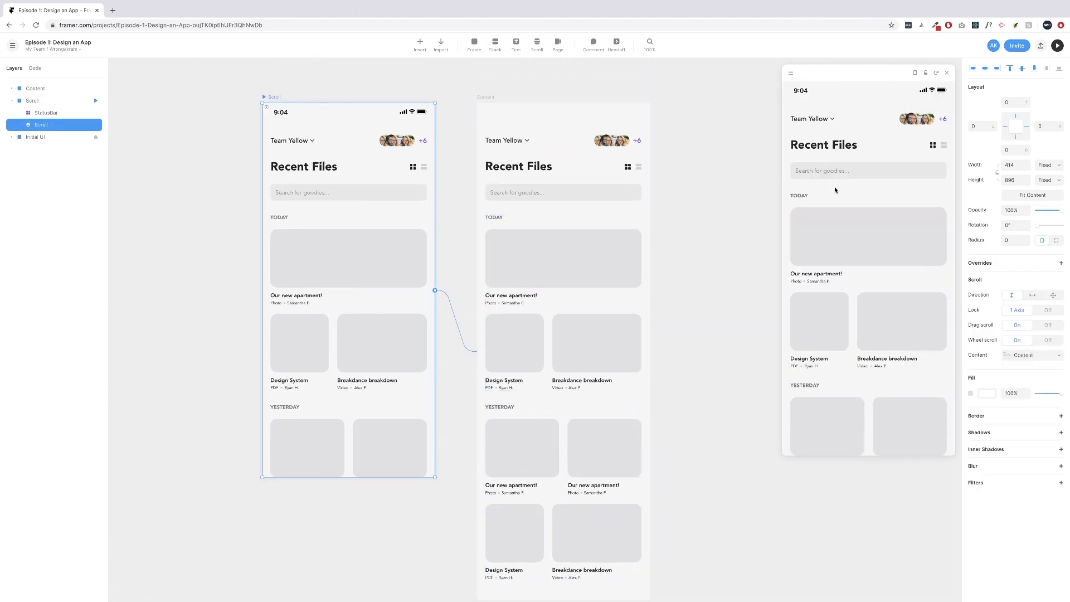
pyautogui.scroll(-3, 838, 185)
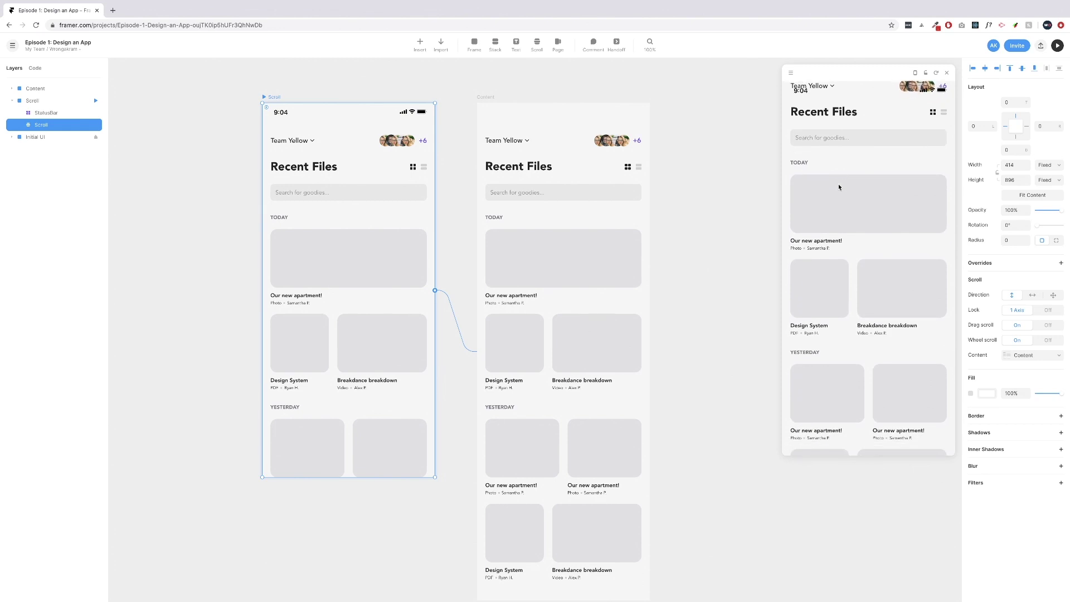
pyautogui.scroll(-4, 839, 186)
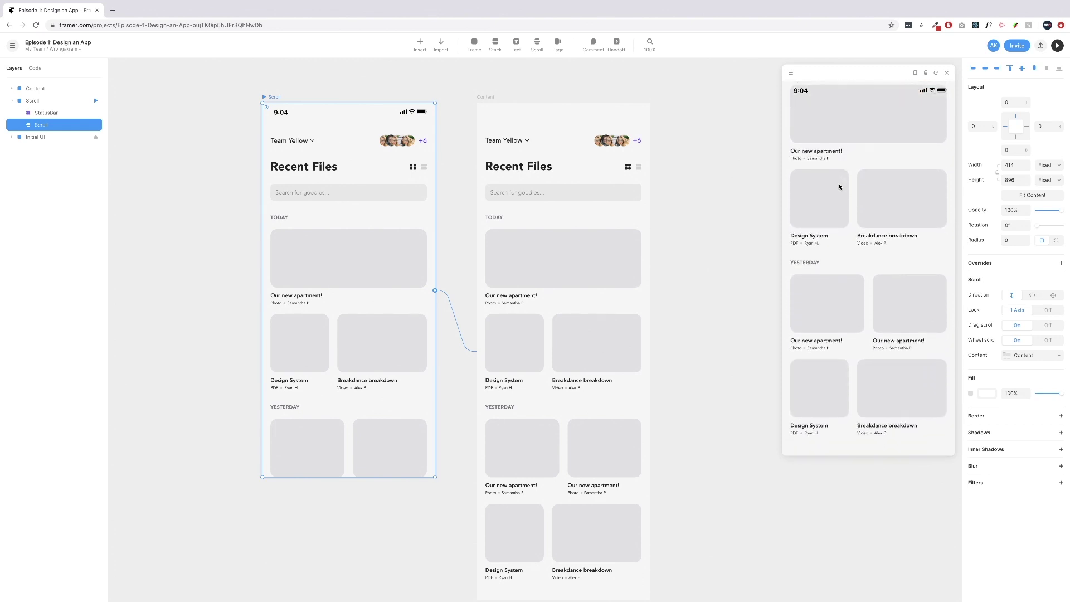
pyautogui.scroll(4, 839, 186)
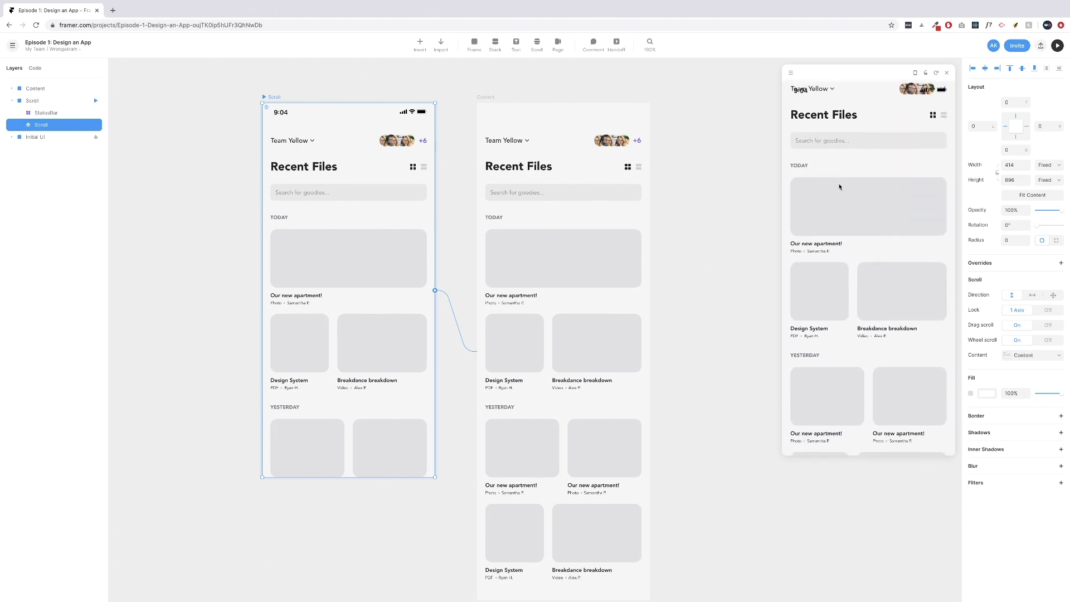
pyautogui.scroll(-4, 839, 187)
pyautogui.scroll(5, 839, 186)
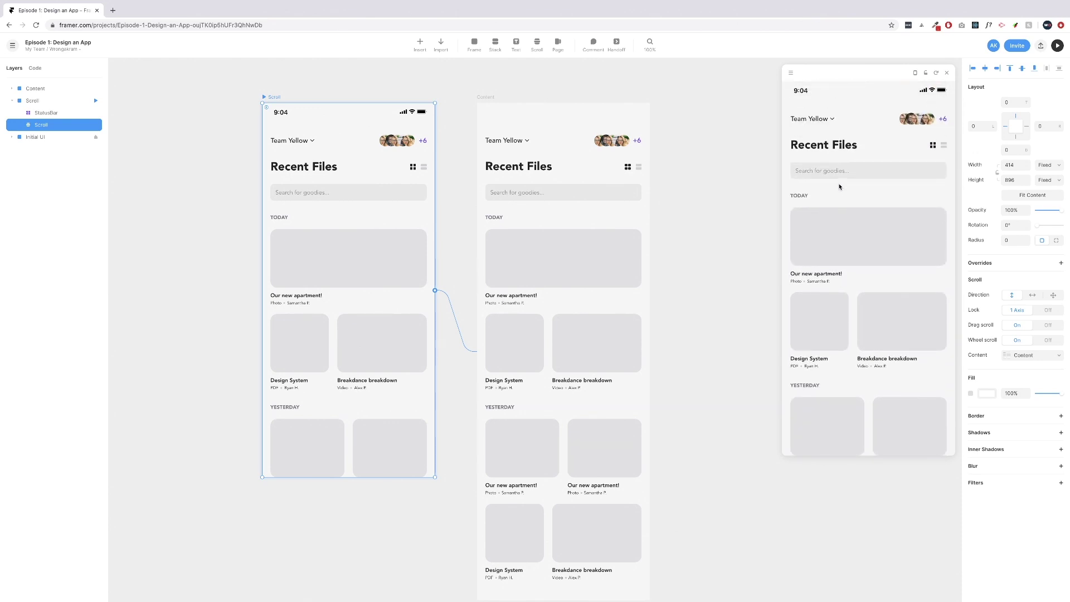
pyautogui.scroll(-4, 842, 145)
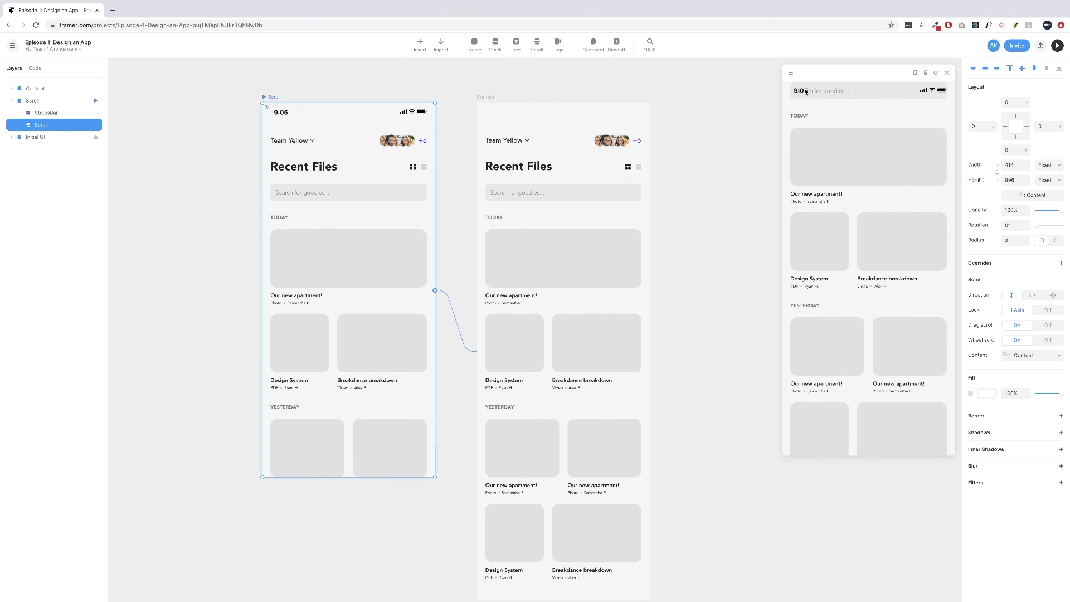
pyautogui.scroll(4, 819, 105)
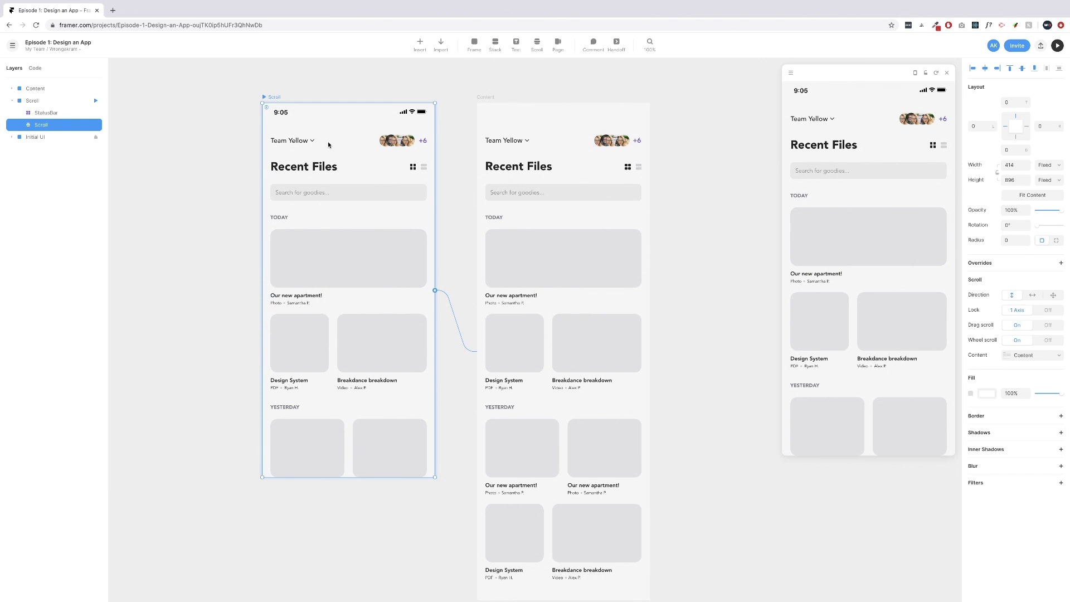
# Lower the Scroll component's upper edge to 44, directly below the StatusBar, and test the scrolling in the preview.
pyautogui.moveTo(307, 102); pyautogui.dragTo(307, 120)
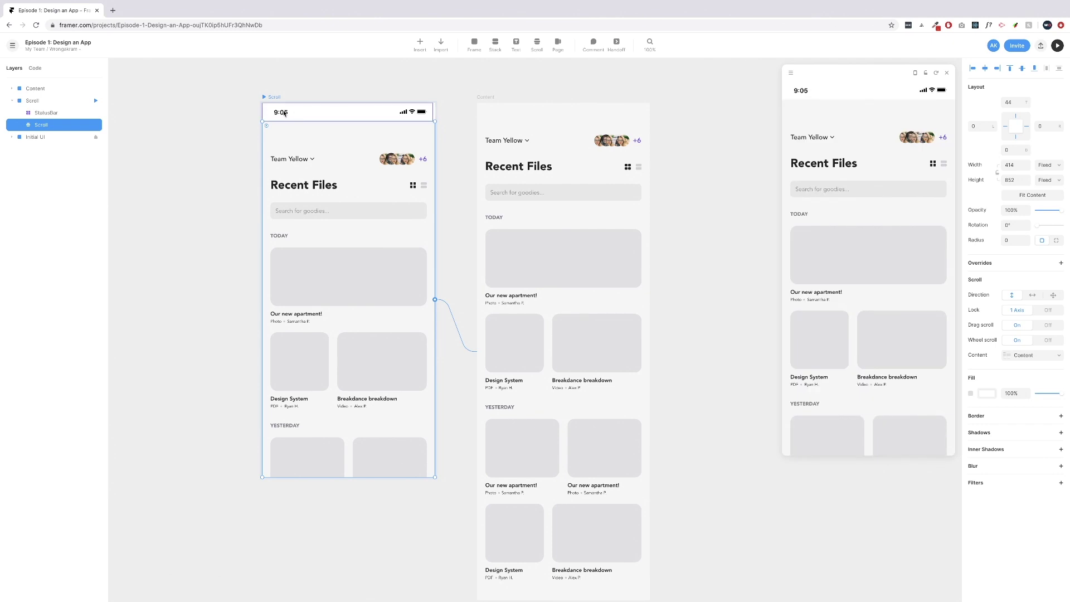
pyautogui.scroll(-1, 855, 123)
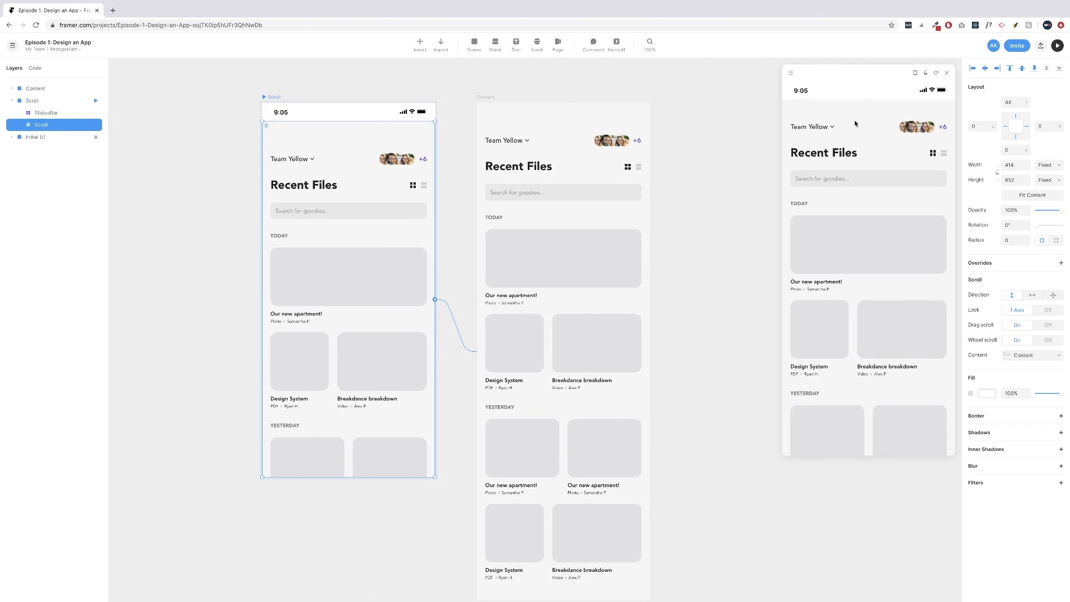
pyautogui.scroll(-2, 854, 119)
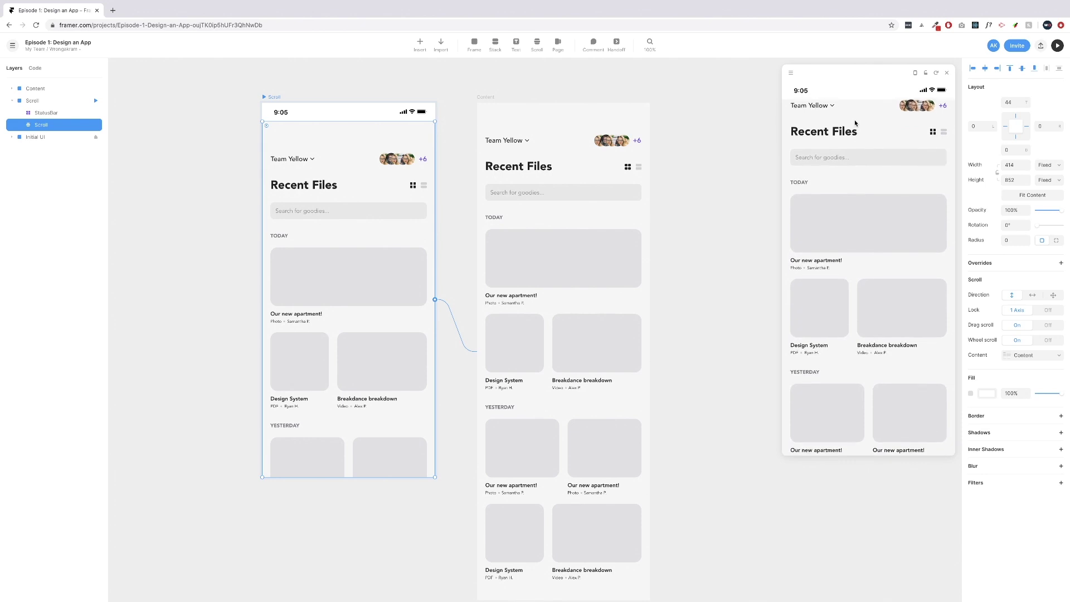
pyautogui.scroll(-6, 854, 119)
pyautogui.scroll(8, 811, 91)
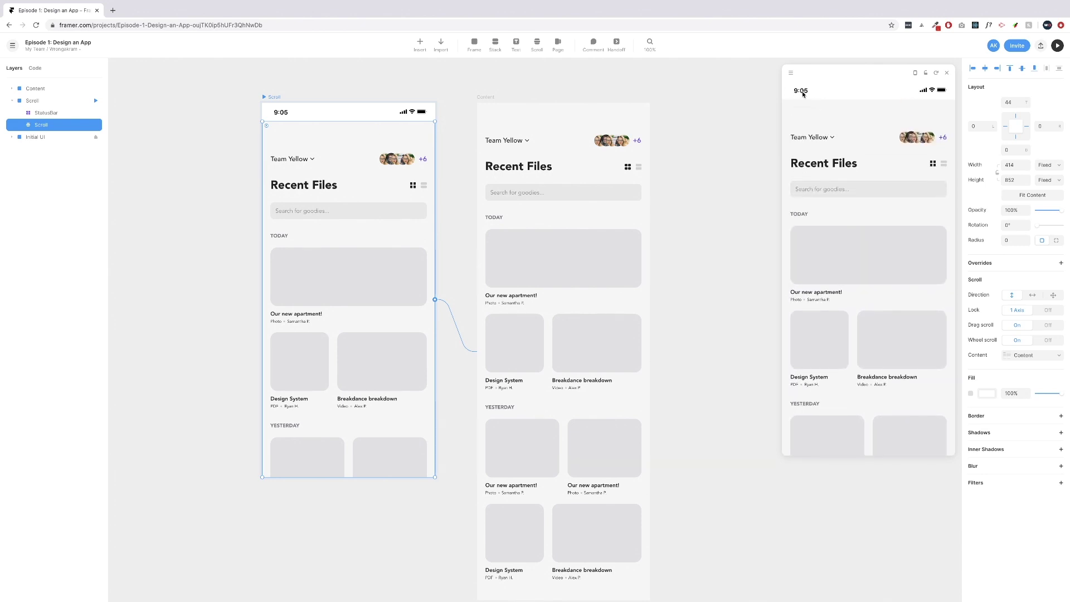
pyautogui.scroll(1, 869, 120)
pyautogui.scroll(-2, 836, 98)
pyautogui.scroll(2, 838, 106)
# Set the Scroll frame's fill to the light grey #F6F6F7 sampled from the design and check the scrolling in the preview.
pyautogui.press('Escape')
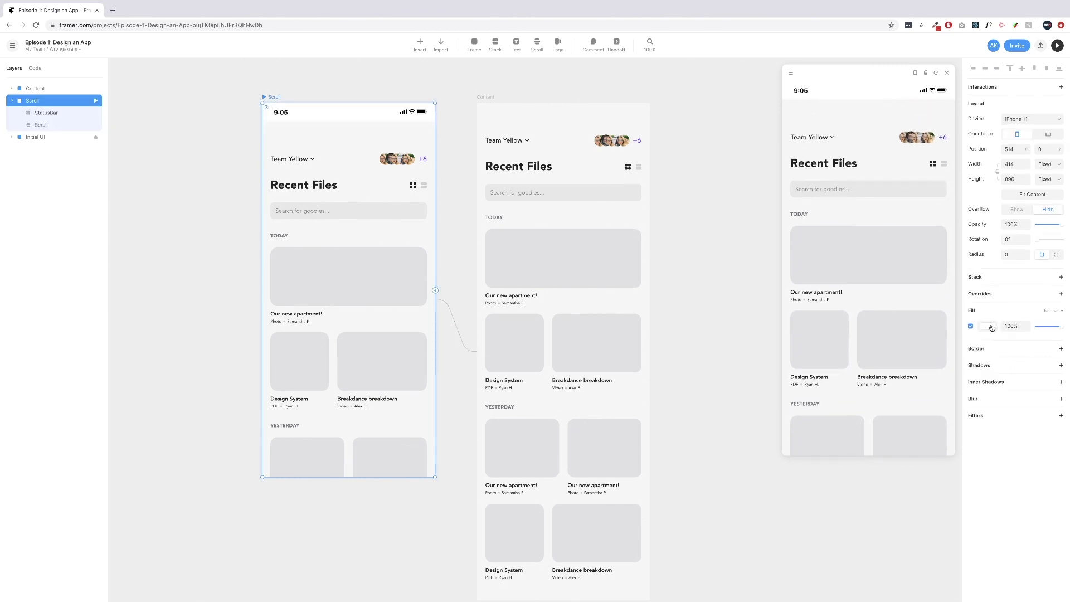
pyautogui.click(991, 328)
pyautogui.click(934, 412)
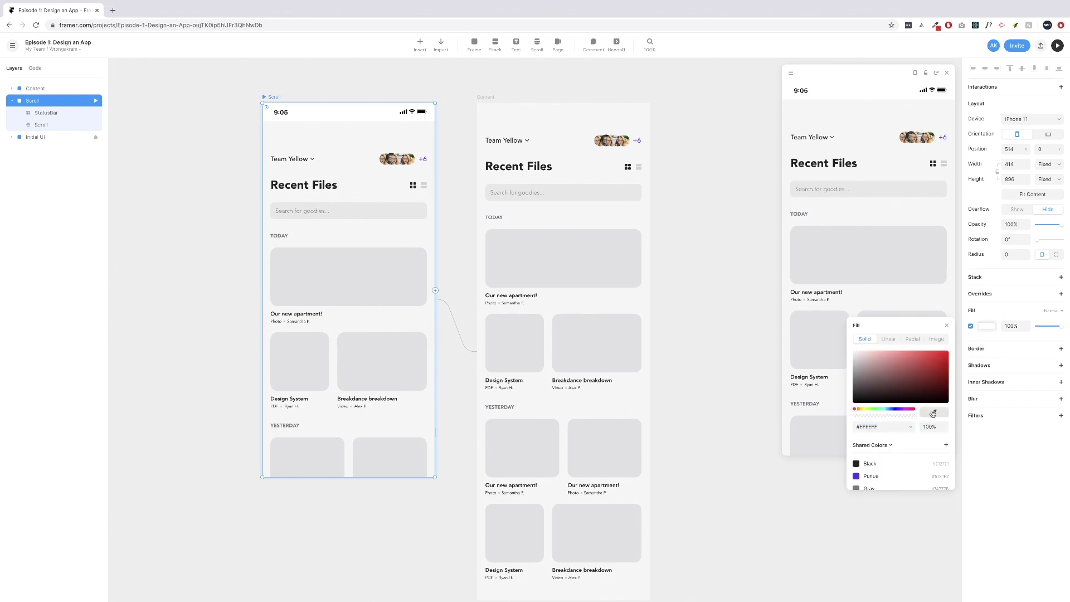
pyautogui.click(359, 149)
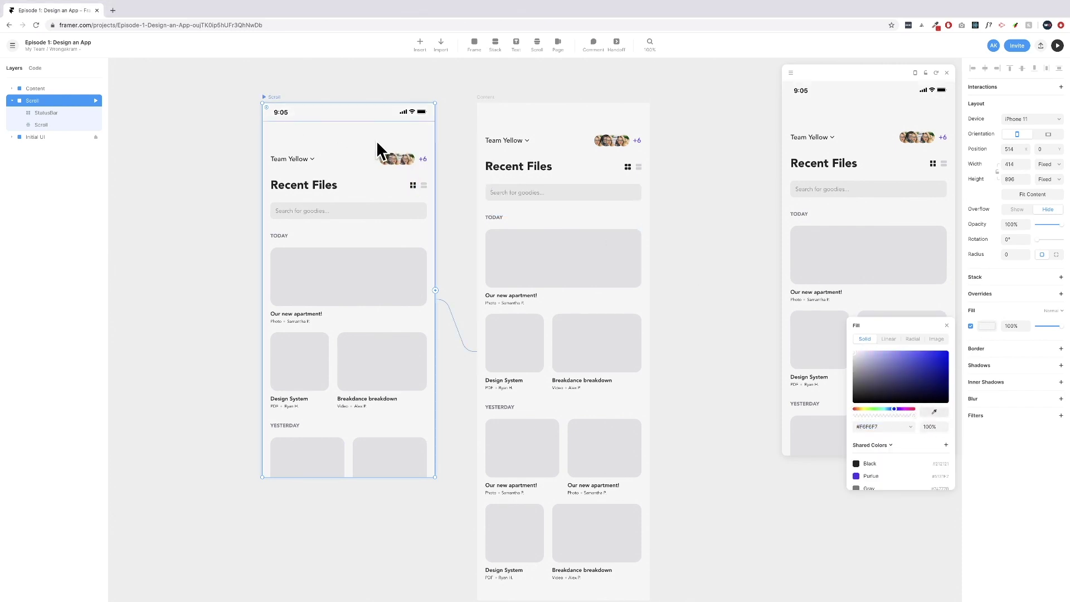
pyautogui.scroll(-5, 870, 109)
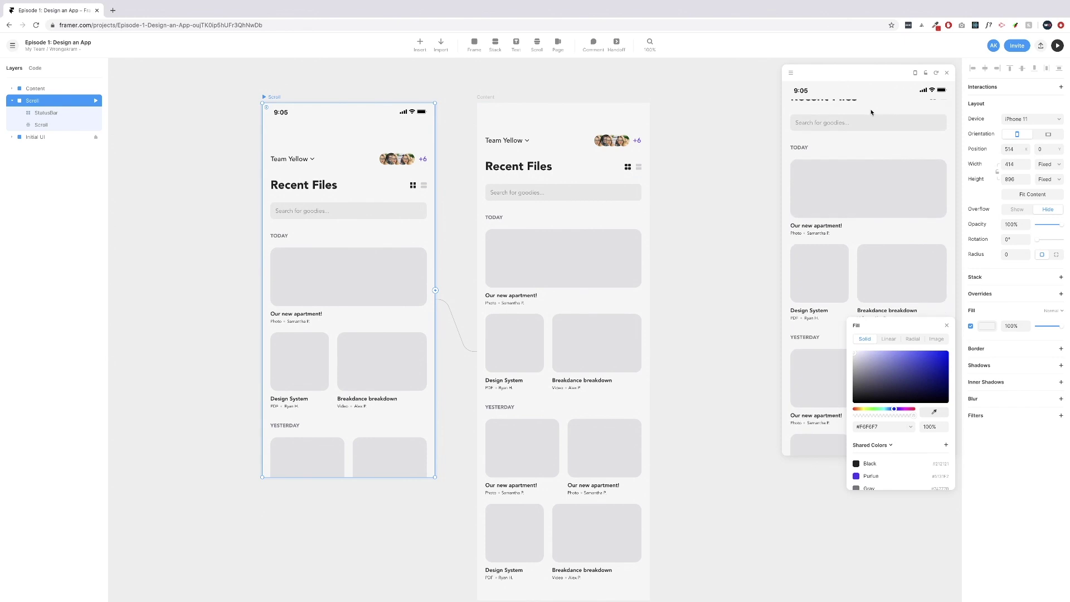
pyautogui.scroll(4, 871, 112)
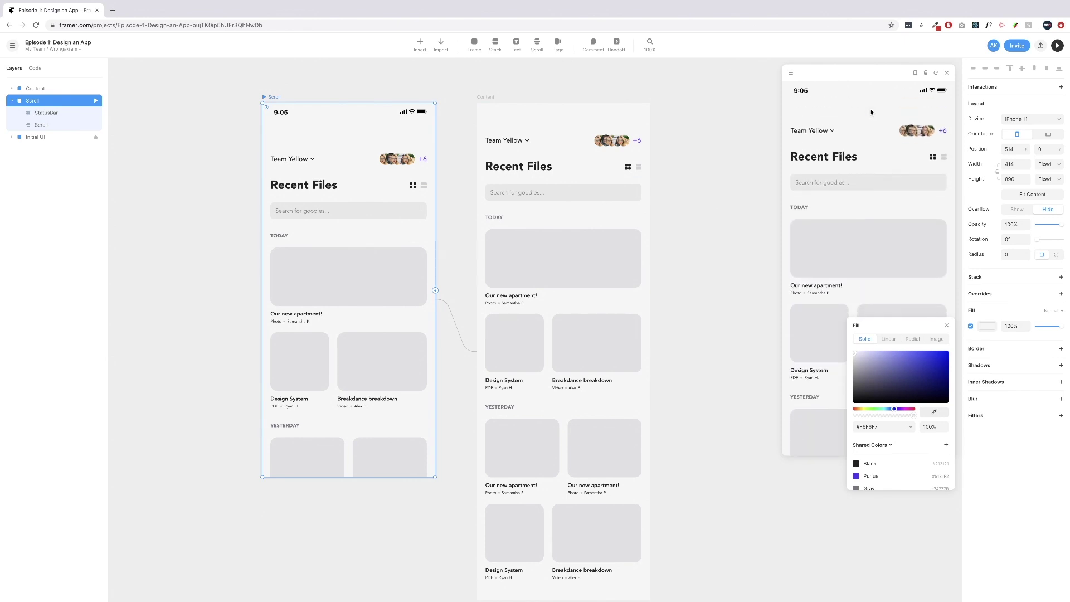
pyautogui.scroll(1, 871, 112)
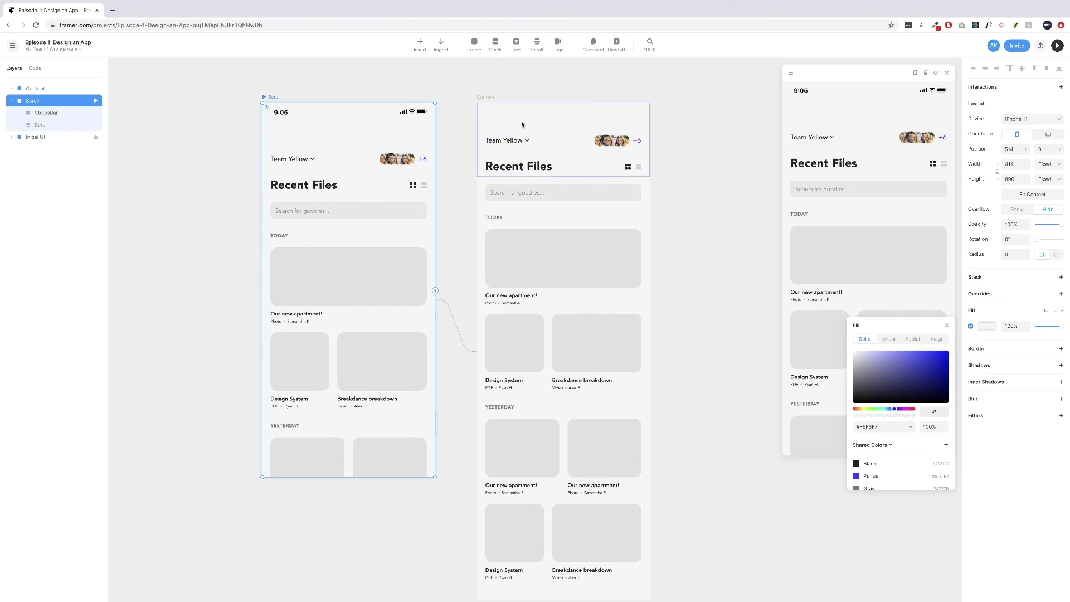
pyautogui.hscroll(-10, 591, 126)
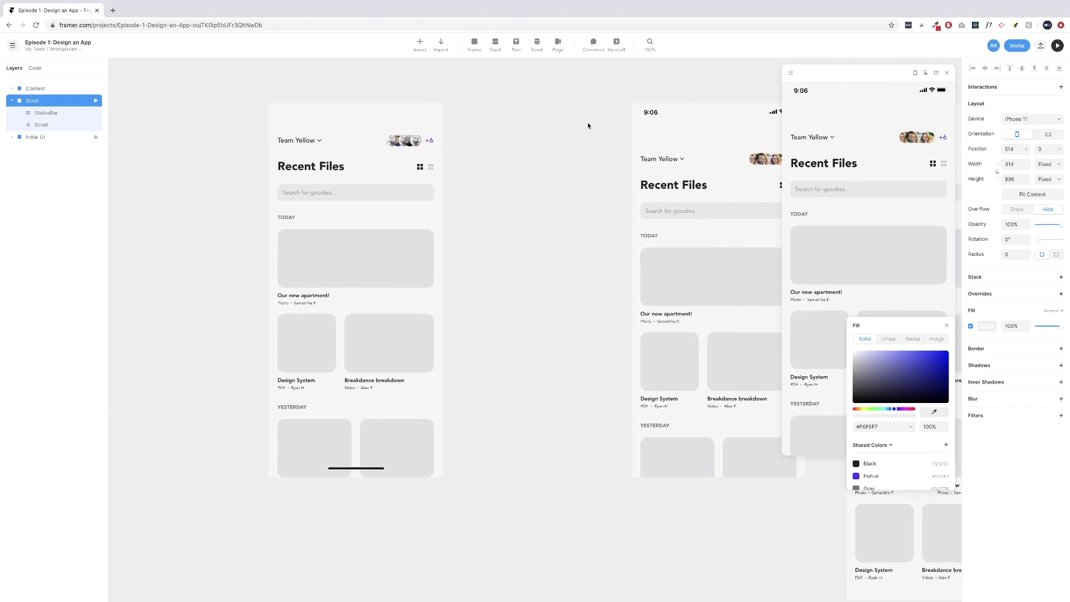
# Compare the spacing between the StatusBar and the Team Yellow row across the Initial UI, Scroll and Content frames.
pyautogui.click(686, 120)
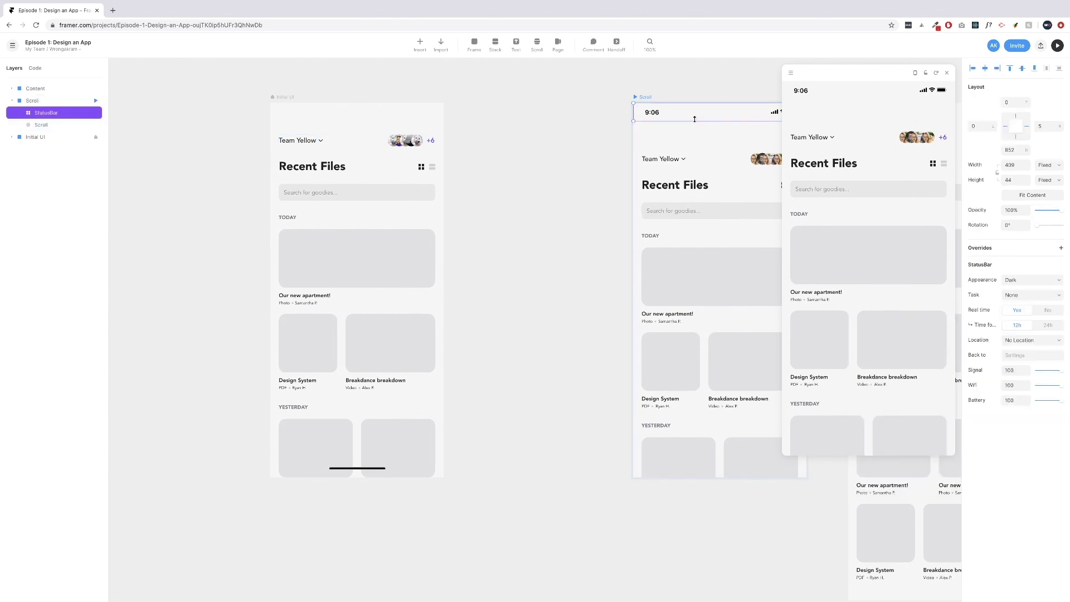
pyautogui.click(392, 121)
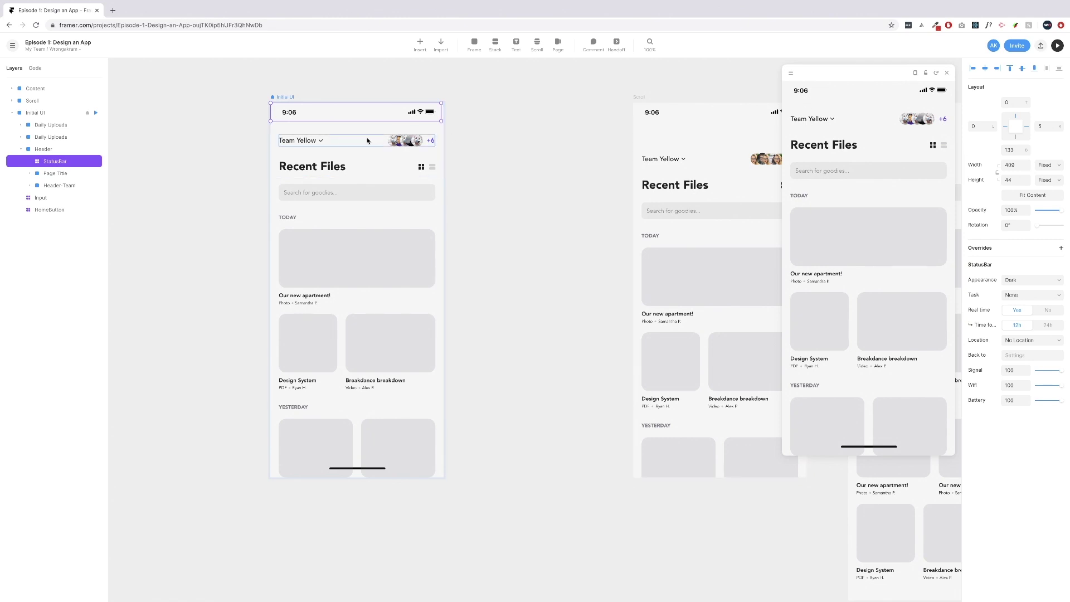
pyautogui.click(275, 141)
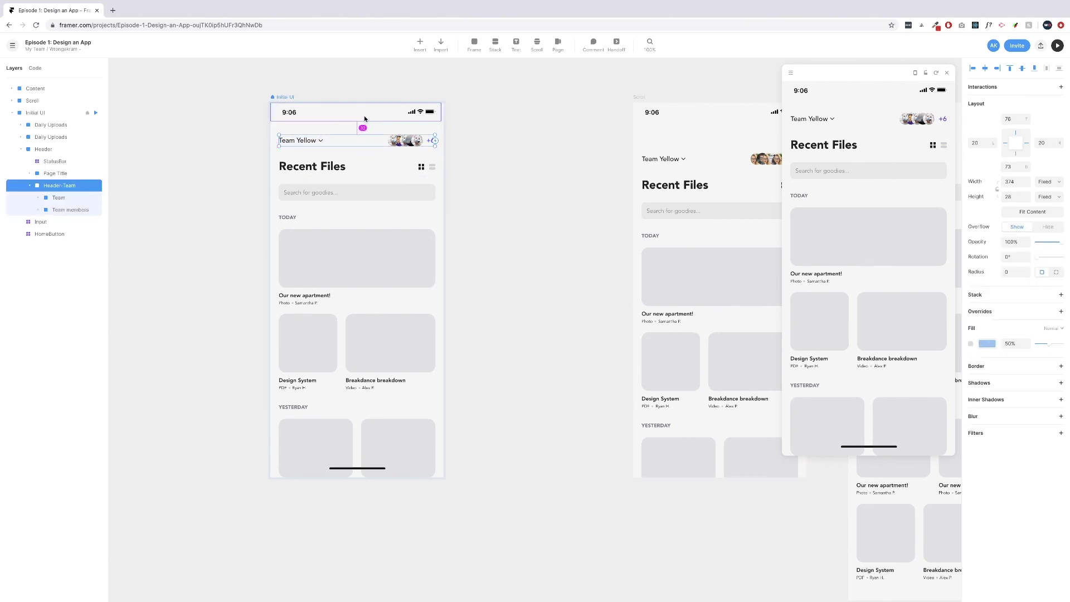
pyautogui.hscroll(5, 366, 117)
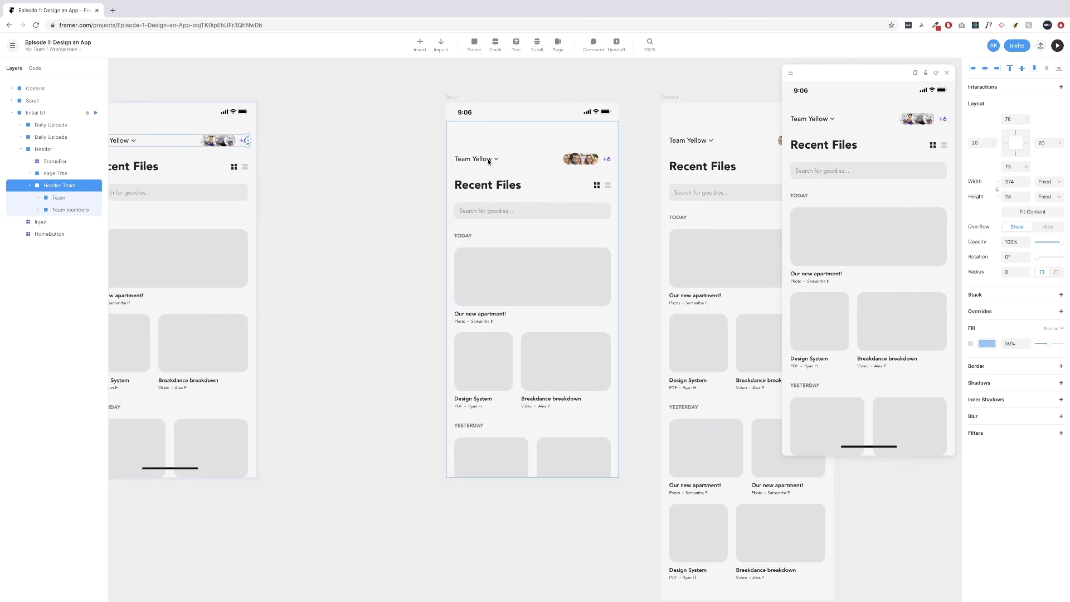
pyautogui.click(510, 113)
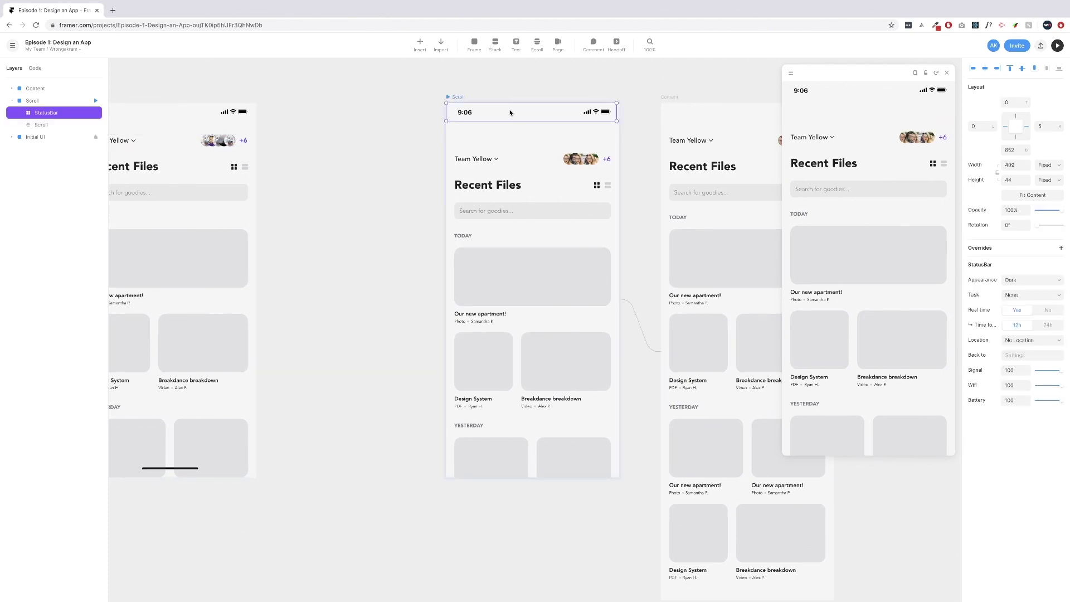
pyautogui.hscroll(4, 511, 113)
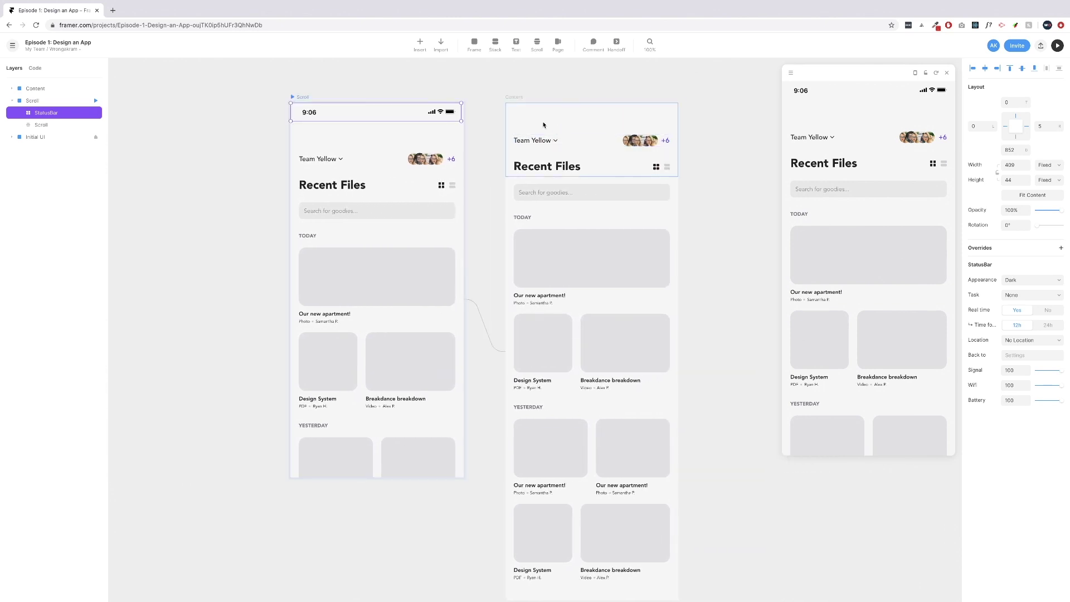
pyautogui.click(565, 141)
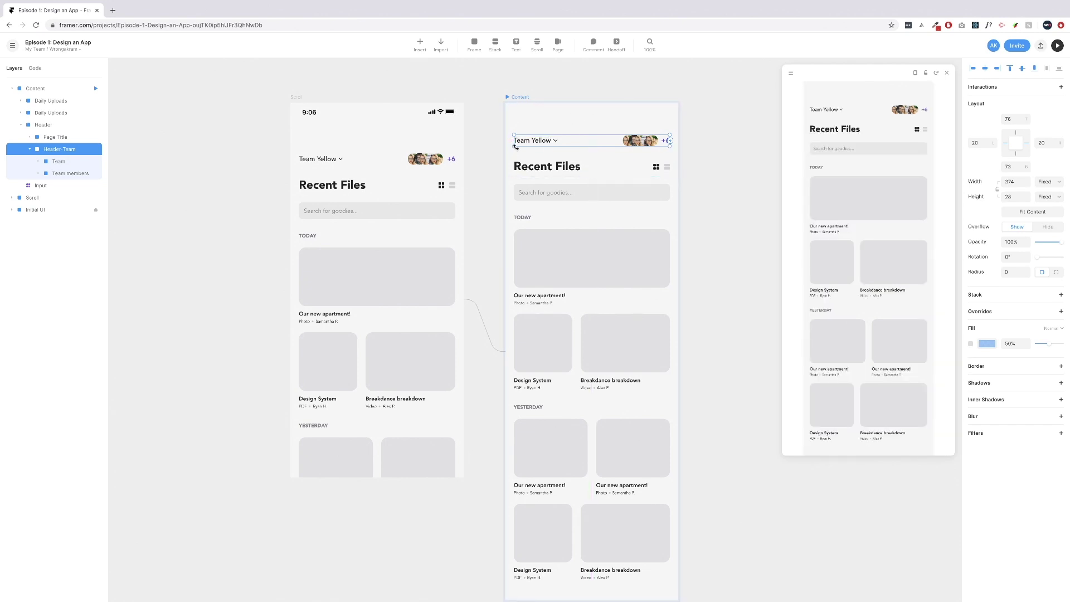
# Lower the upper edge of the Content frame's Header to 45 and move its Header-Team row up to 32.
pyautogui.click(568, 121)
pyautogui.moveTo(595, 103); pyautogui.dragTo(588, 121)
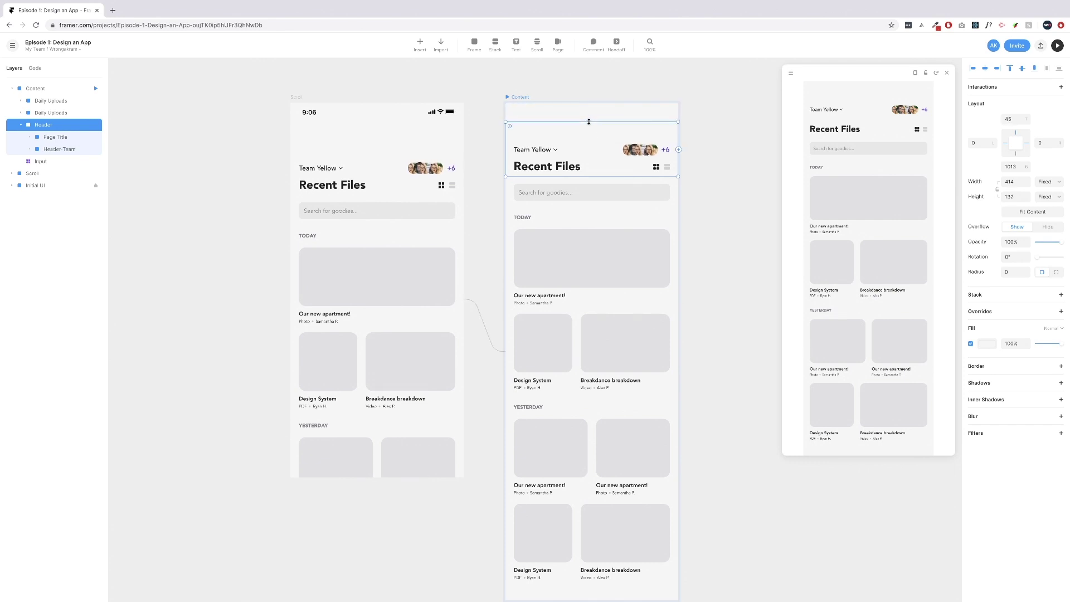
pyautogui.click(612, 148)
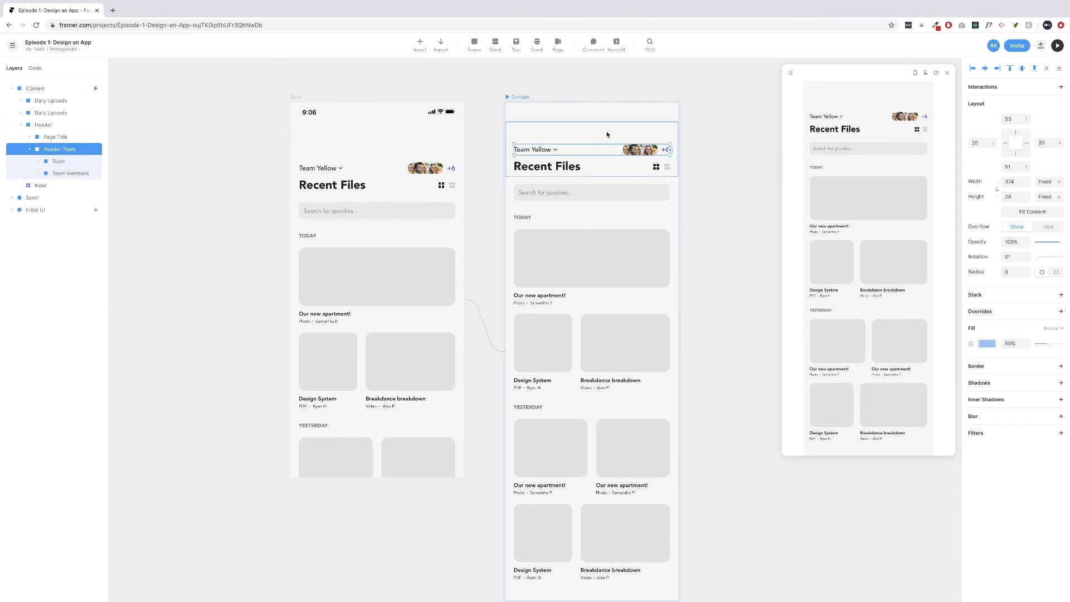
pyautogui.hotkey('shift', 'Up')
pyautogui.hotkey('shift', 'Up')
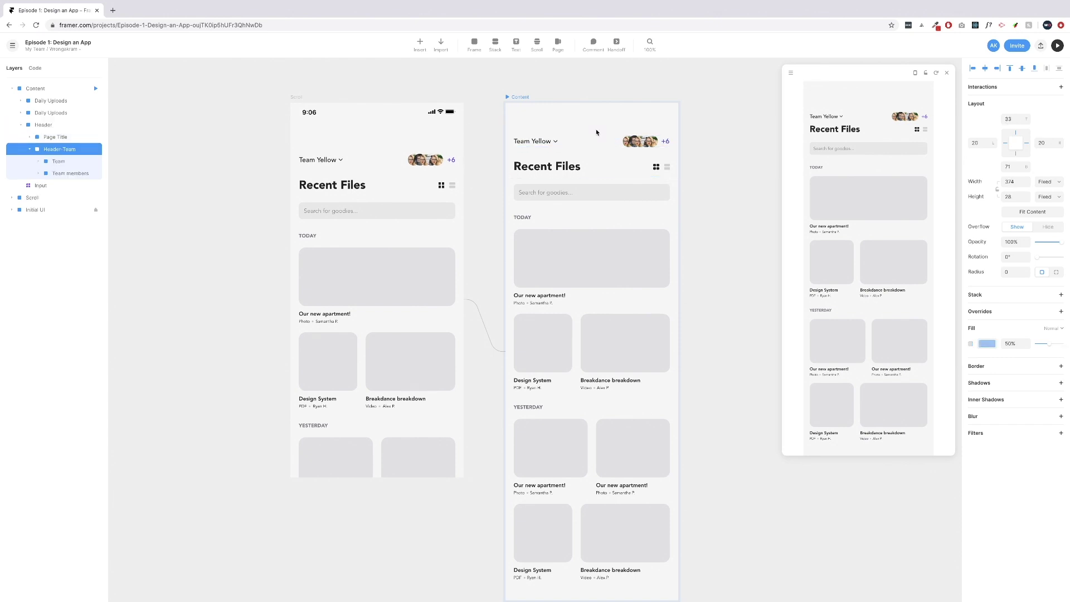
pyautogui.press('Up')
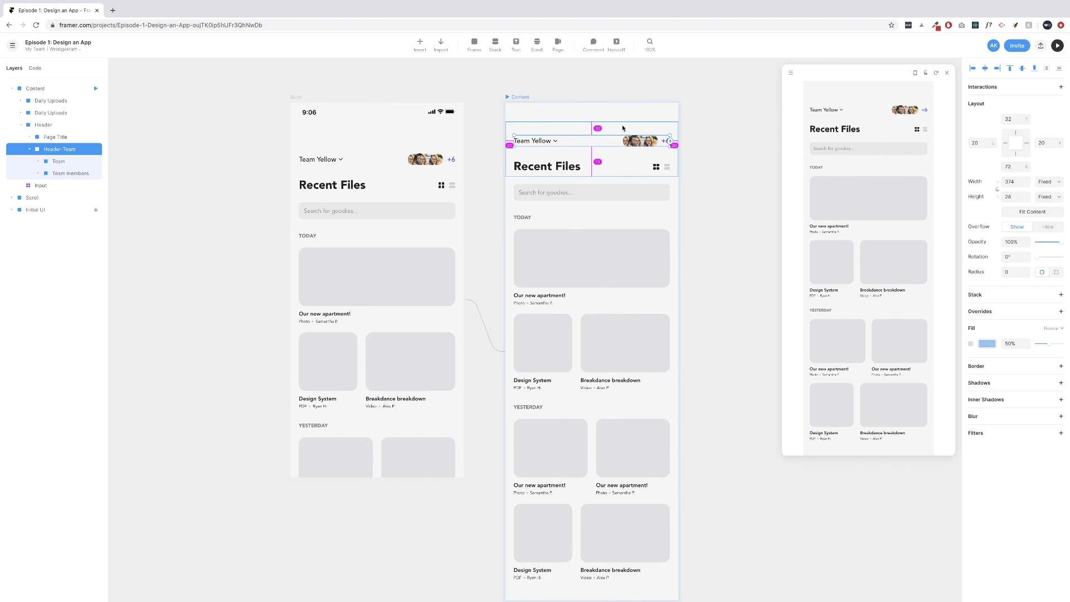
# Set the Content frame's Header height to 133 and place its Page Title row at 92, leaving 8 below it.
pyautogui.click(596, 166)
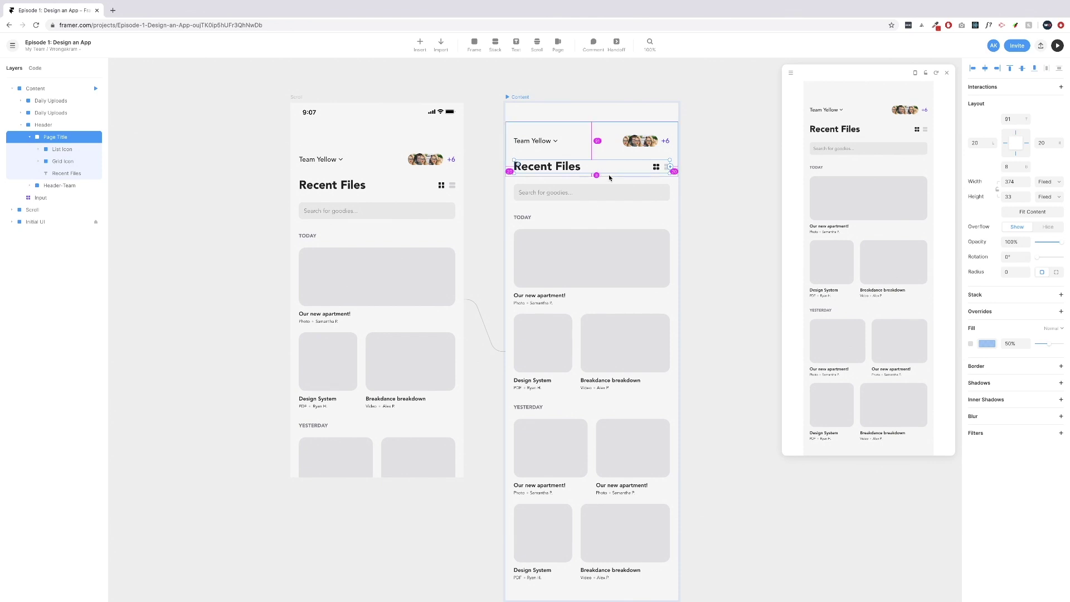
pyautogui.press('Down')
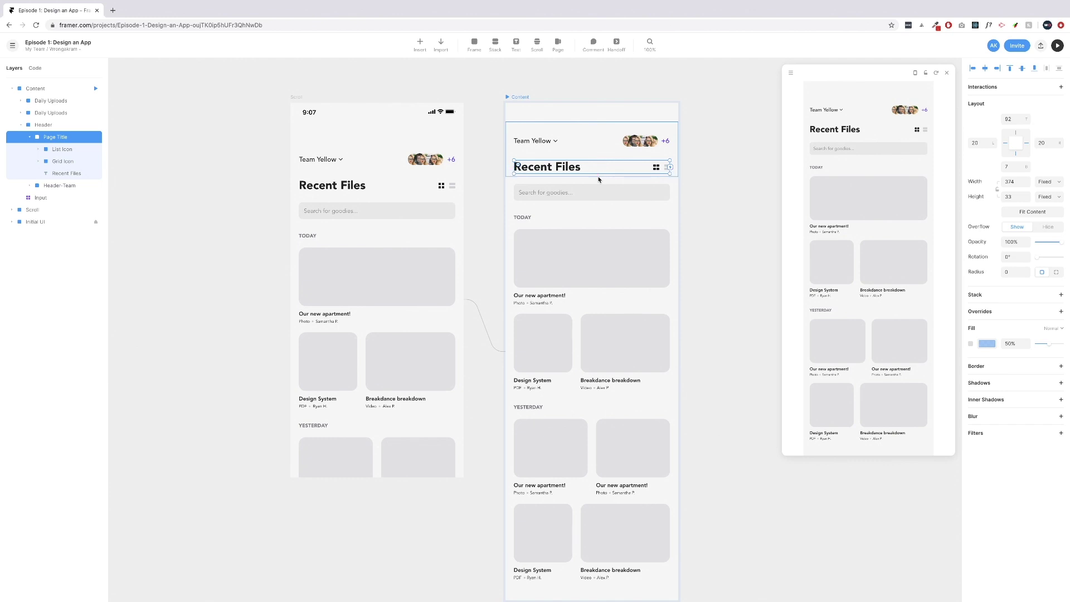
pyautogui.click(598, 176)
pyautogui.click(1018, 196)
pyautogui.press('Up')
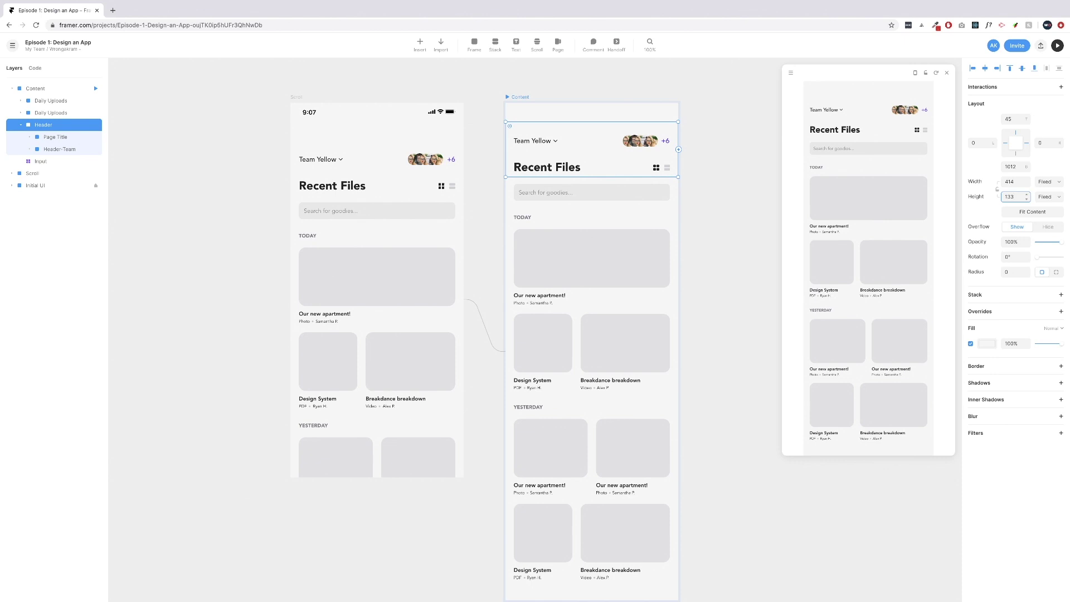
pyautogui.click(619, 173)
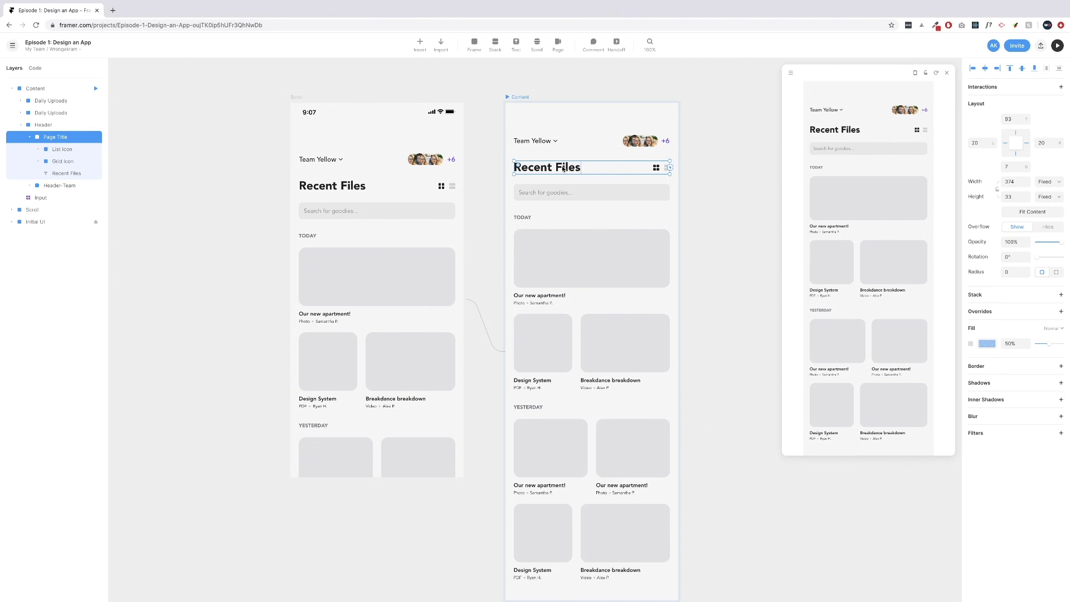
pyautogui.press('alt')
pyautogui.press('Up')
pyautogui.click(607, 142)
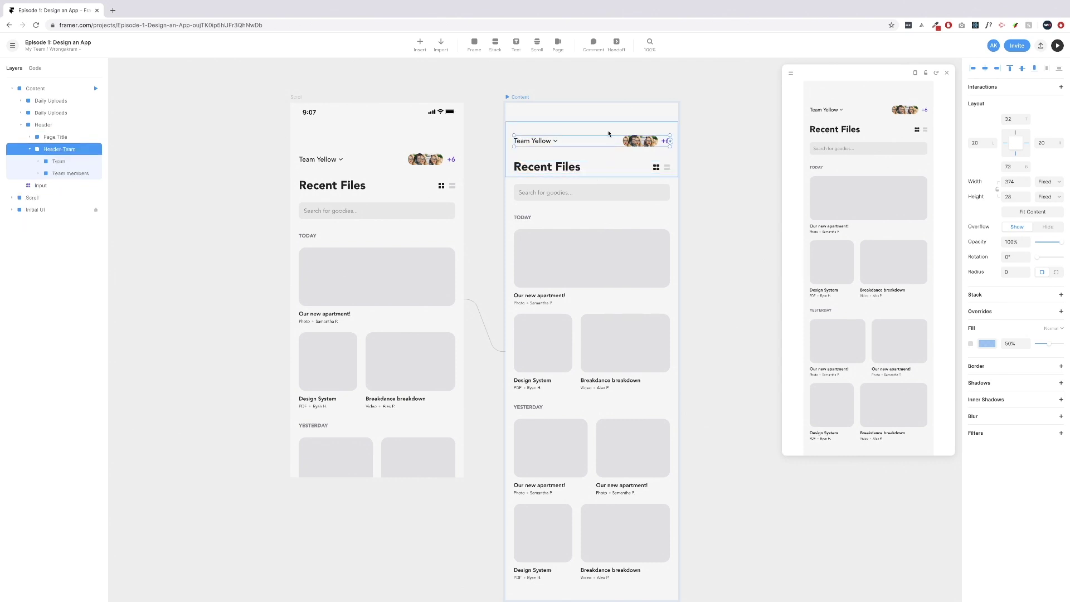
pyautogui.click(605, 166)
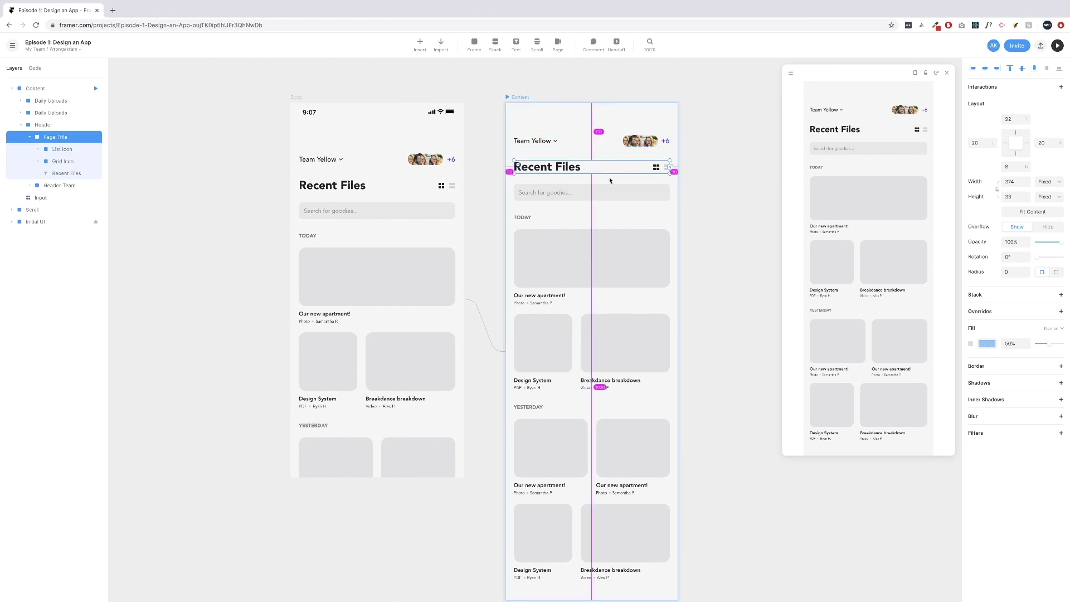
pyautogui.click(610, 178)
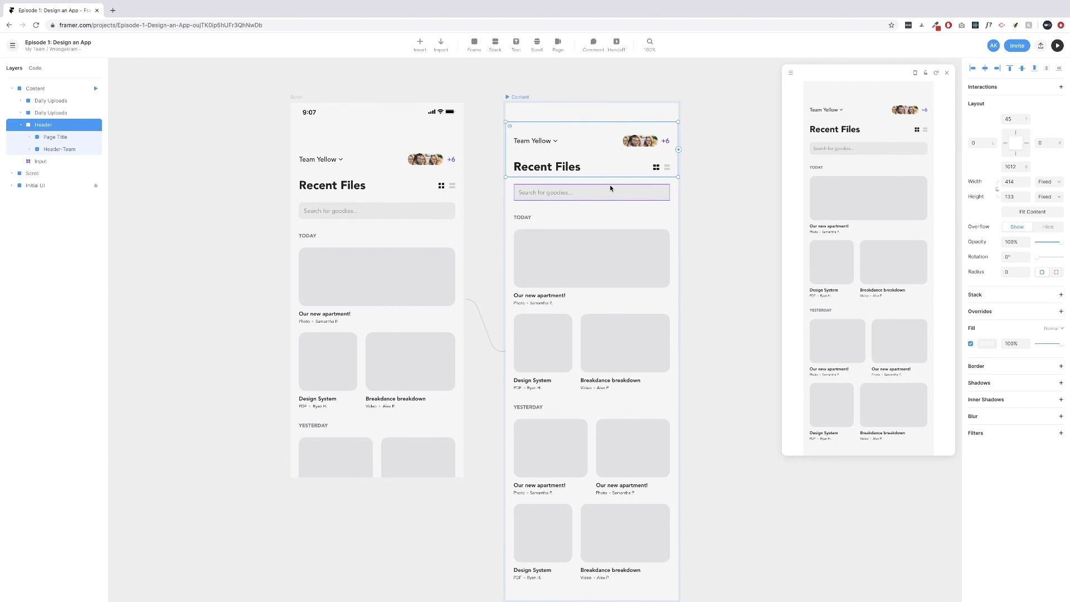
# Move the header, search input and both Daily Uploads sections together up to the Content frame's upper edge.
pyautogui.click(692, 169)
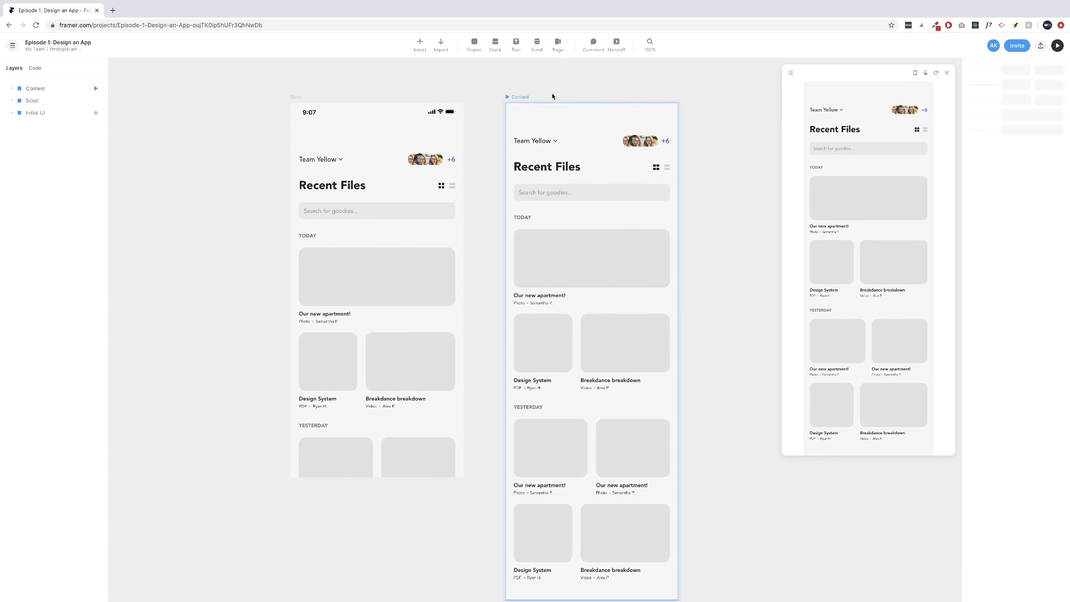
pyautogui.moveTo(709, 135); pyautogui.dragTo(505, 546)
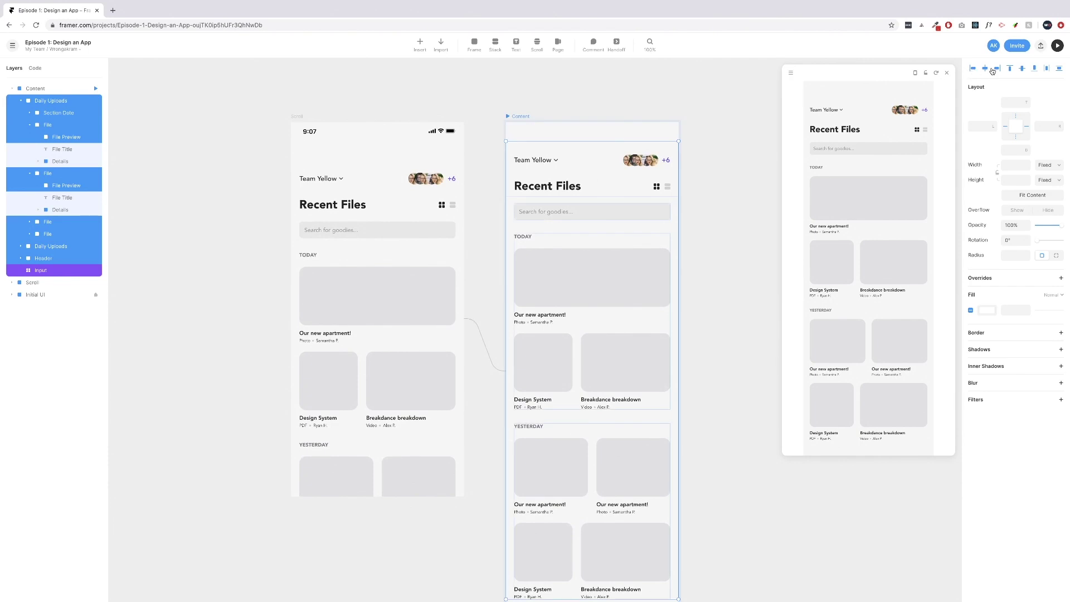
pyautogui.click(1007, 69)
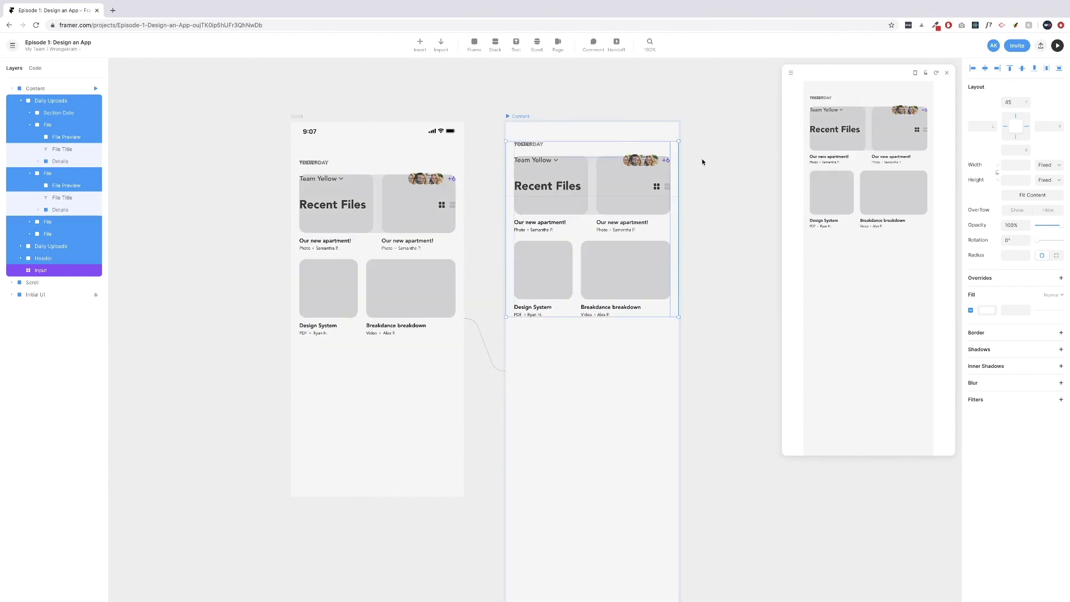
pyautogui.hotkey('ctrl', 'z')
pyautogui.moveTo(590, 173); pyautogui.dragTo(553, 136)
pyautogui.hotkey('ctrl', 'z')
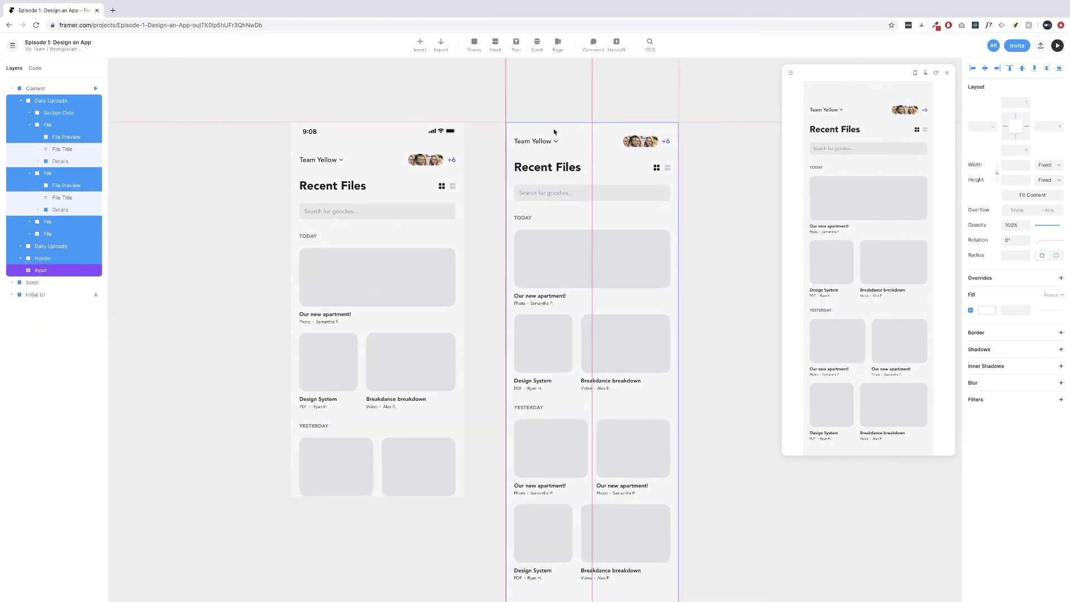
pyautogui.moveTo(555, 131); pyautogui.dragTo(554, 131)
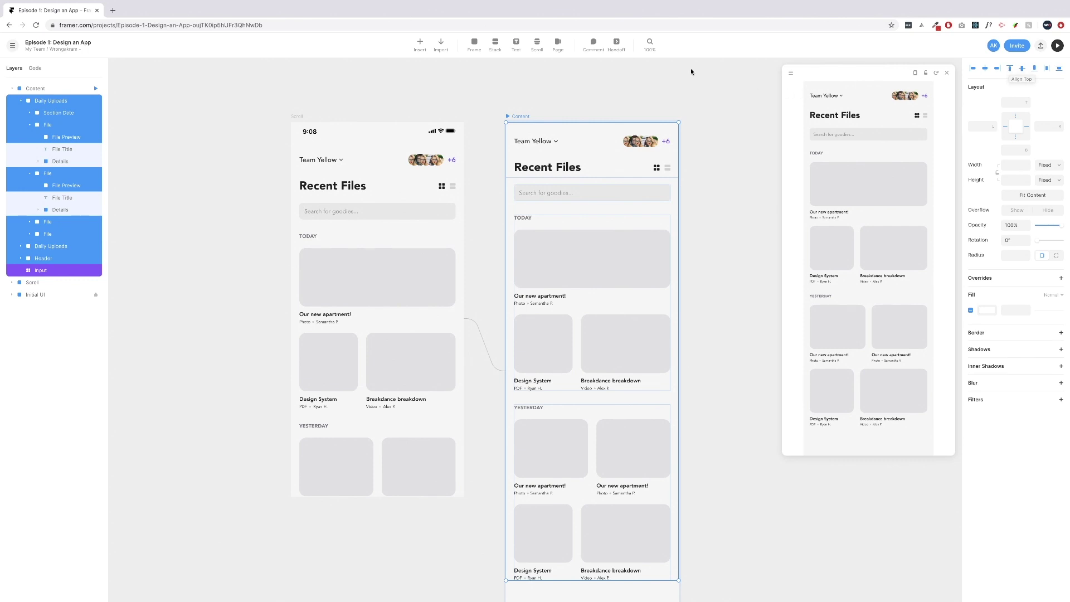
pyautogui.click(560, 109)
# Select the Scroll component and test in the preview how the raised content scrolls beneath the status bar.
pyautogui.click(377, 289)
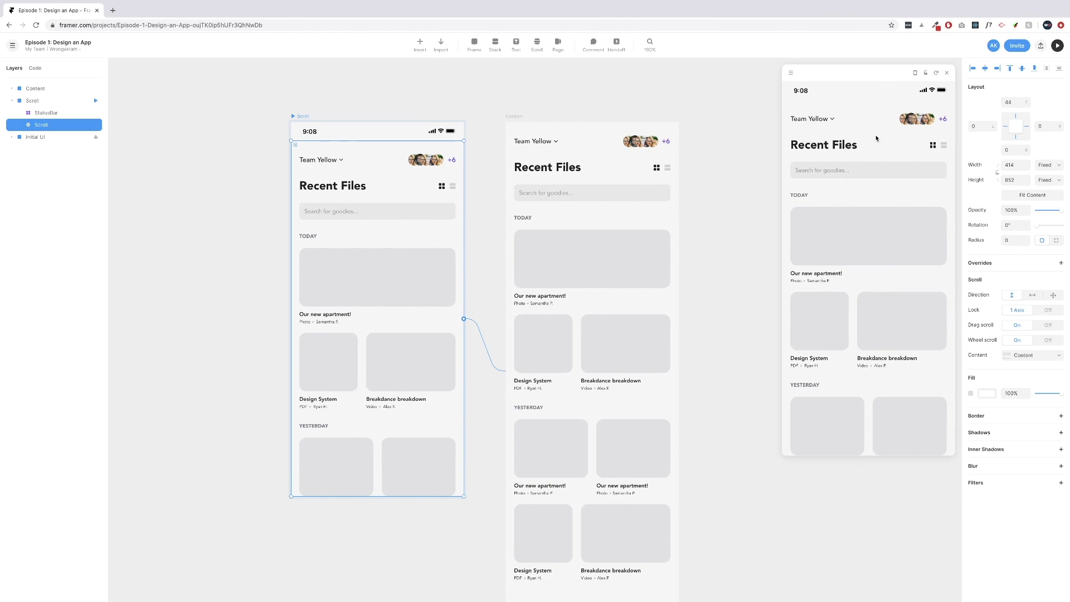
pyautogui.scroll(-5, 876, 143)
pyautogui.scroll(5, 877, 143)
pyautogui.scroll(-3, 877, 143)
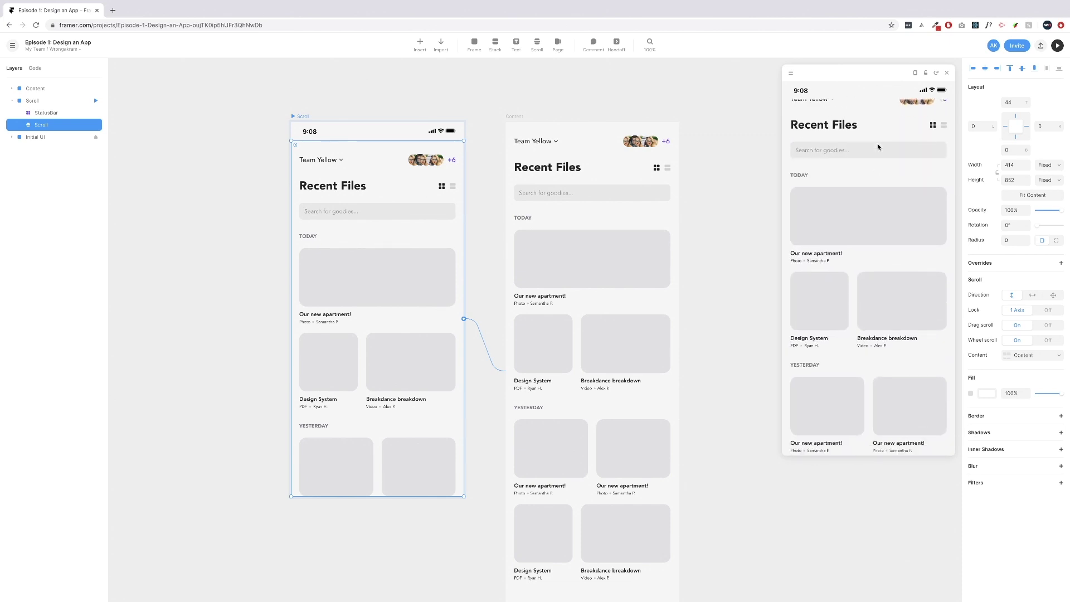
pyautogui.scroll(3, 877, 142)
pyautogui.scroll(1, 877, 143)
pyautogui.scroll(-3, 877, 143)
pyautogui.scroll(3, 877, 143)
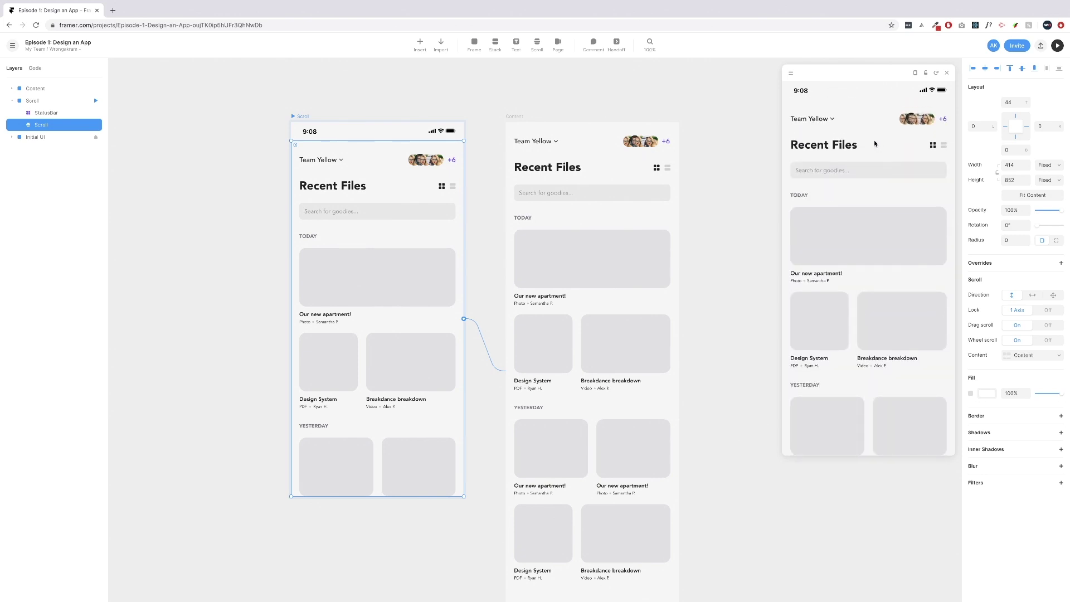
# Give the Breakdance breakdown file preview under TODAY a solid fill at 30% opacity.
pyautogui.click(620, 337)
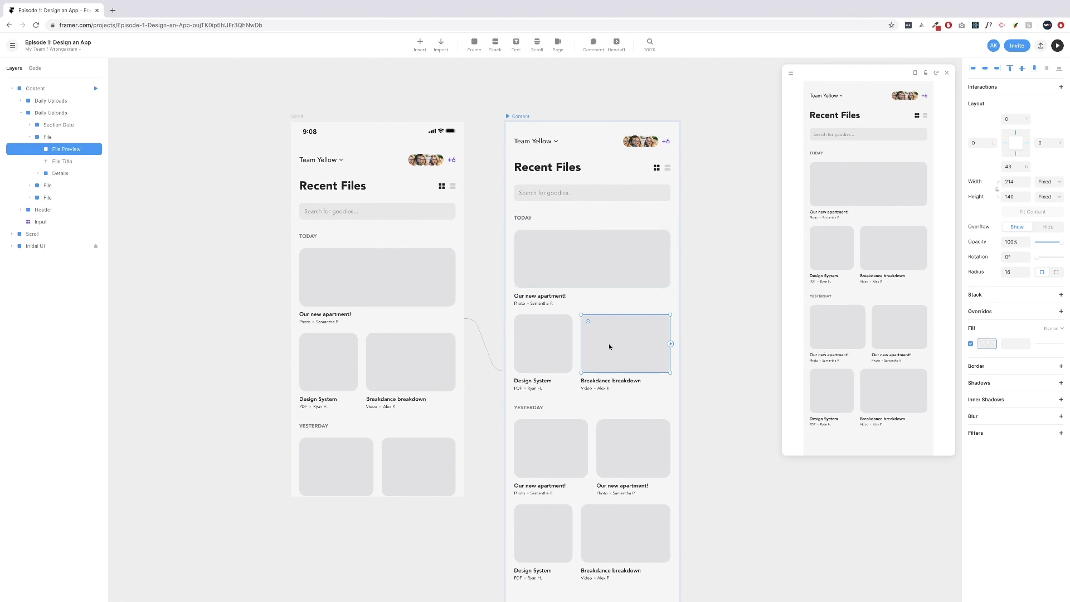
pyautogui.click(985, 343)
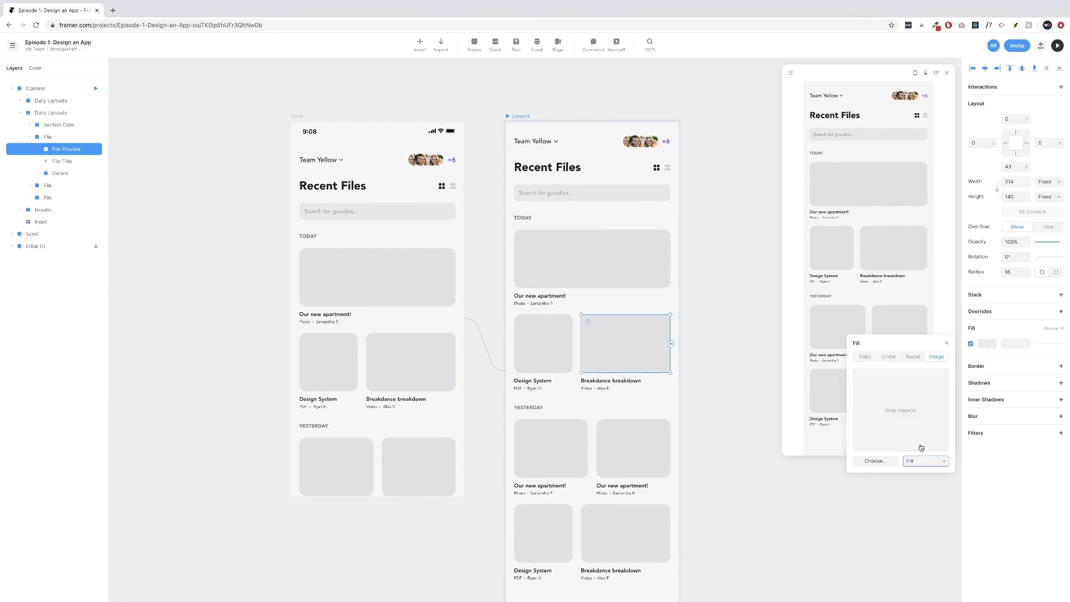
pyautogui.click(937, 444)
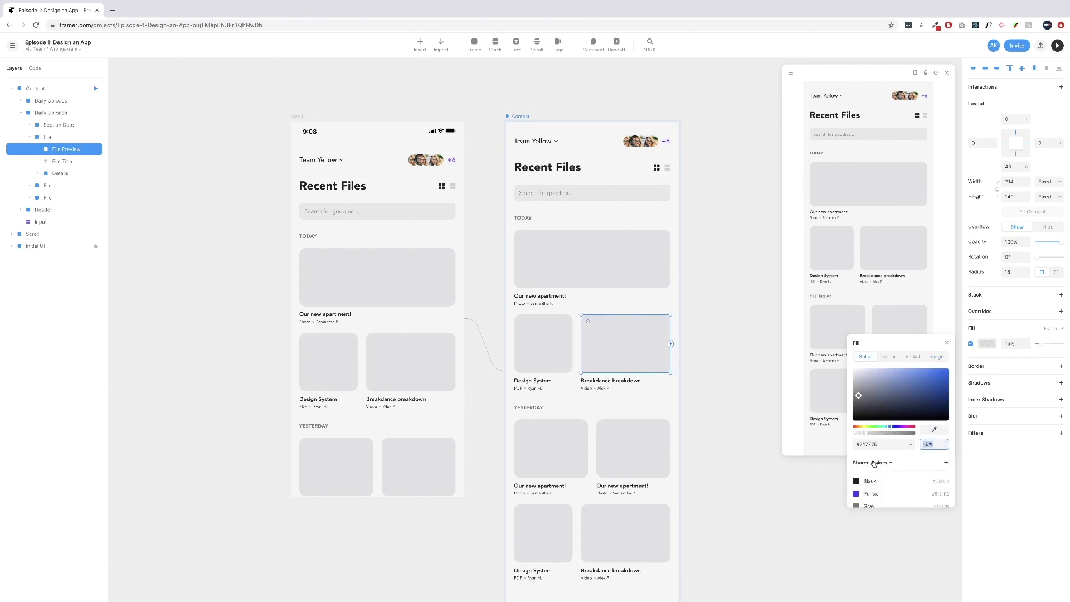
pyautogui.write('30')
# Give the Design System file preview under TODAY a solid fill at 8% opacity.
pyautogui.click(543, 344)
pyautogui.click(865, 357)
pyautogui.click(938, 444)
pyautogui.write('8')
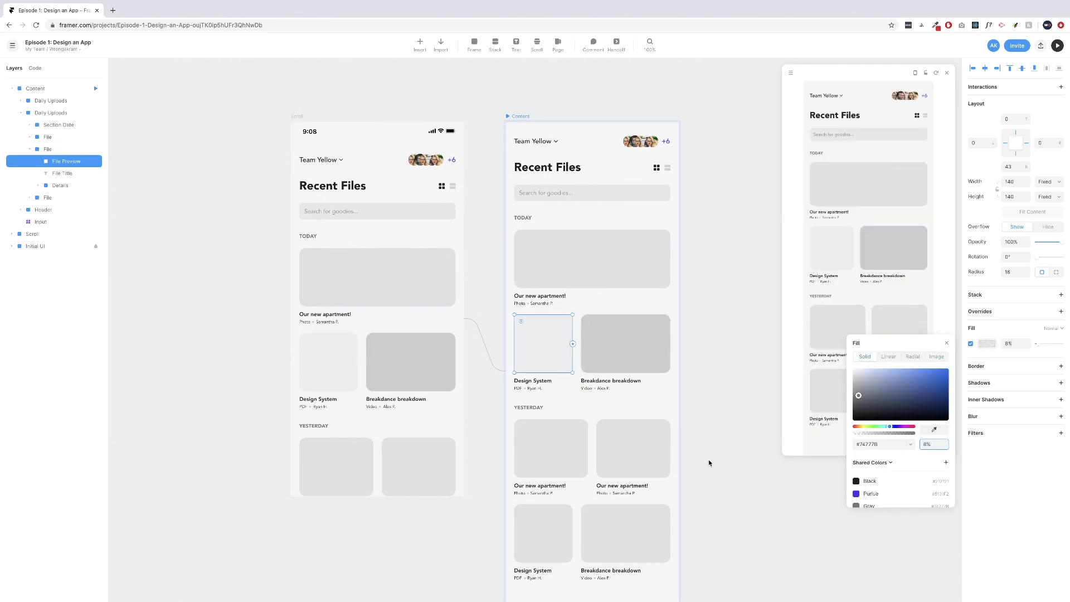
# Give the second file preview in the upper YESTERDAY row a solid fill at 12% opacity.
pyautogui.click(636, 445)
pyautogui.click(865, 356)
pyautogui.click(932, 444)
pyautogui.write('12')
# Give the first file preview under YESTERDAY a solid fill at 28% opacity and show the Scroll frame in the preview.
pyautogui.click(555, 468)
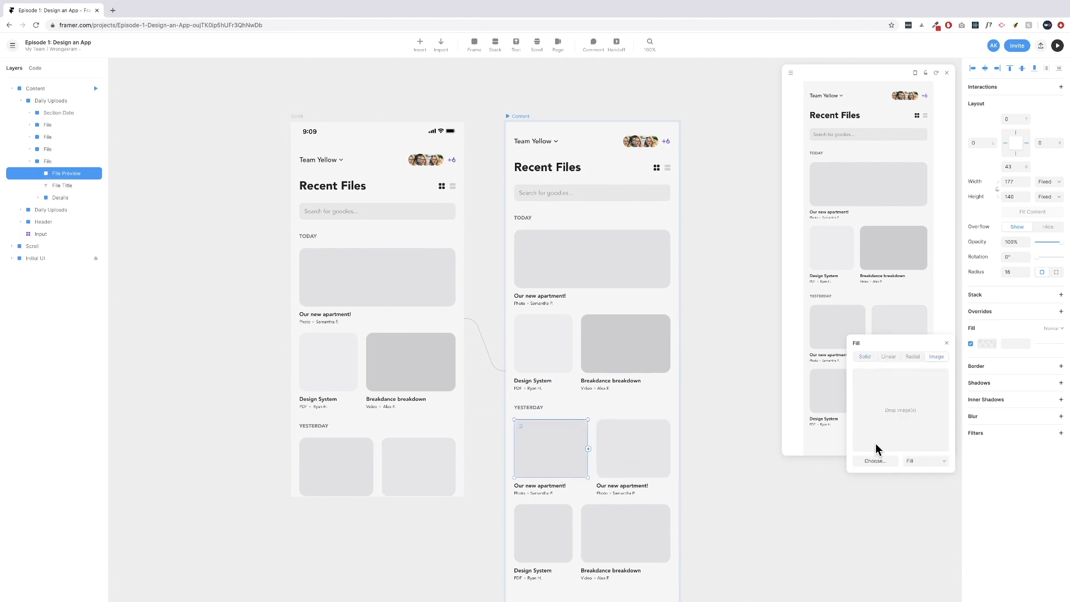
pyautogui.click(870, 358)
pyautogui.click(931, 444)
pyautogui.write('2')
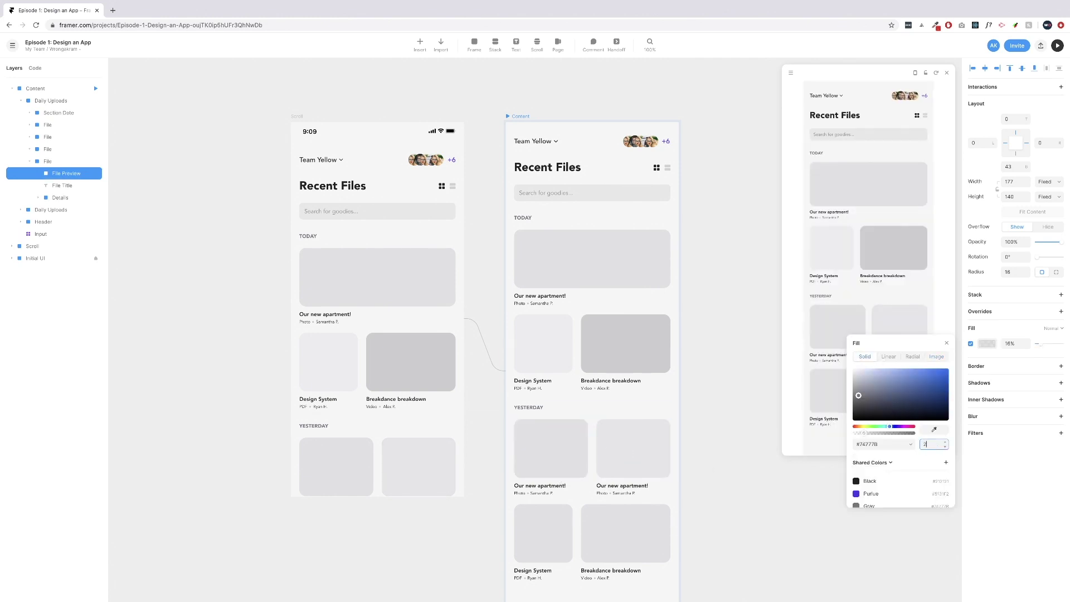
pyautogui.write('8')
pyautogui.press('Return')
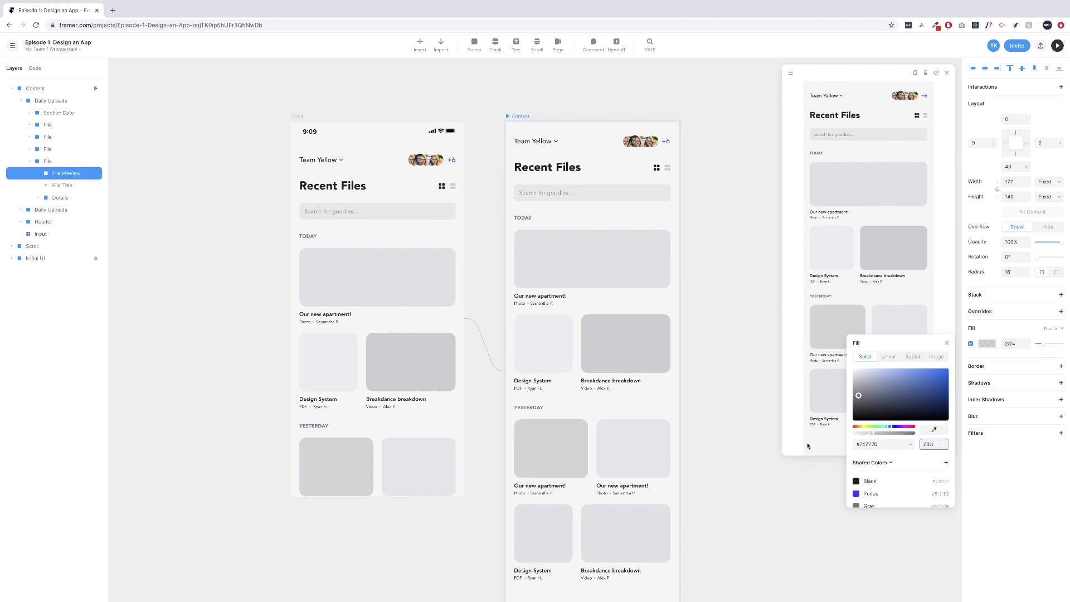
pyautogui.click(347, 225)
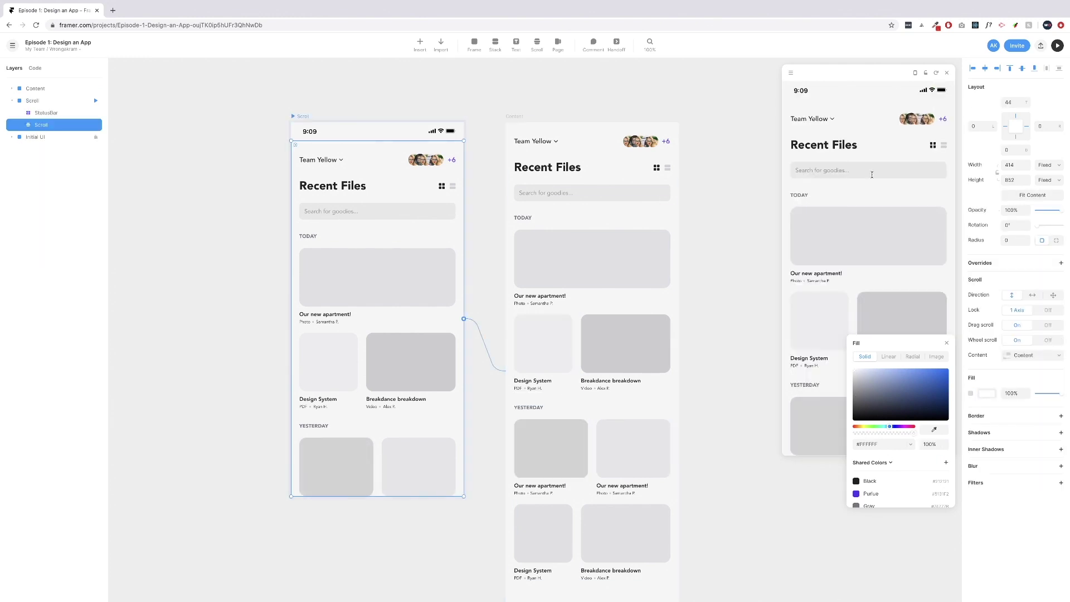
pyautogui.click(946, 343)
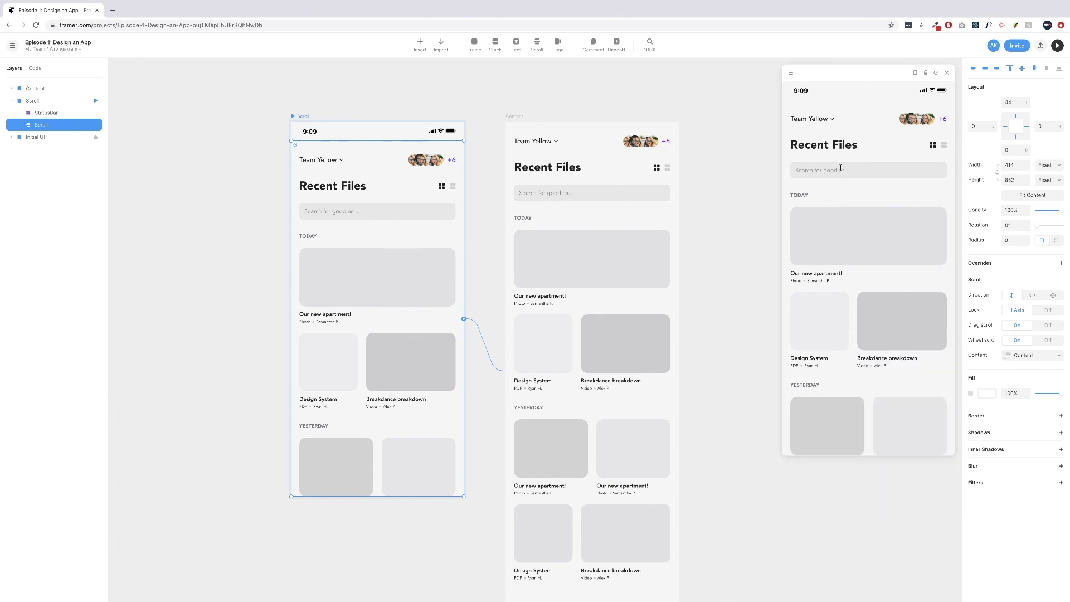
# Scroll the previewed Recent Files screen down to its end and back to check how its content moves beneath the status bar.
pyautogui.scroll(-1, 886, 409)
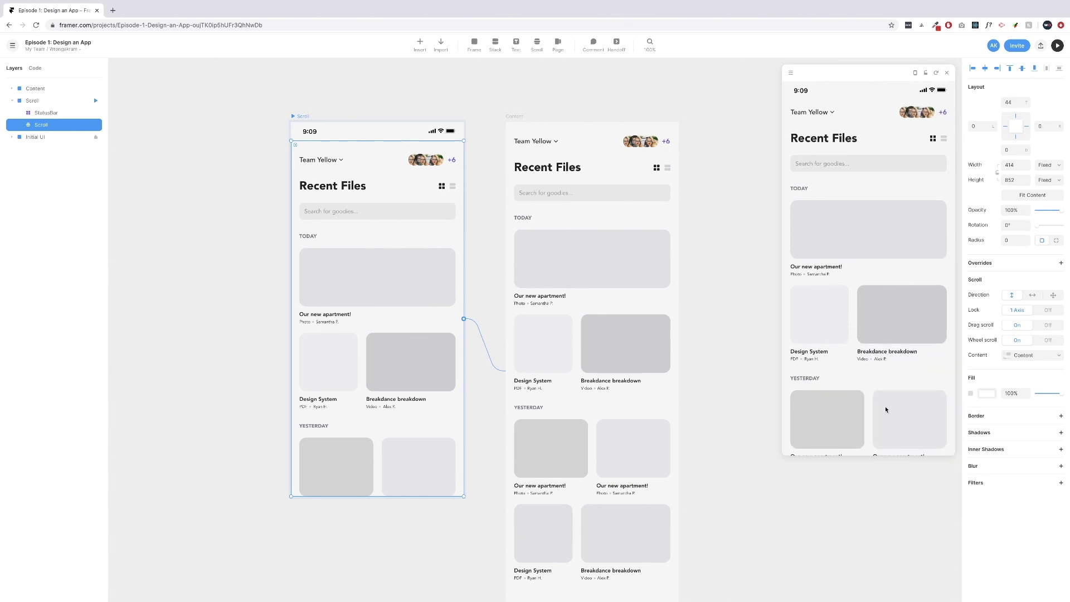
pyautogui.scroll(-5, 834, 414)
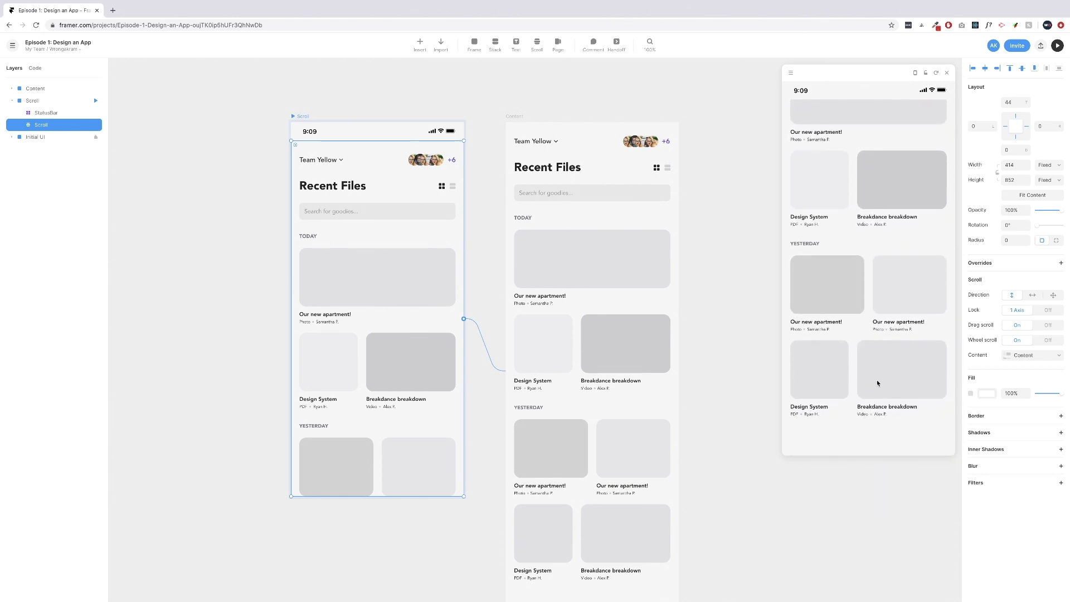
pyautogui.scroll(5, 896, 379)
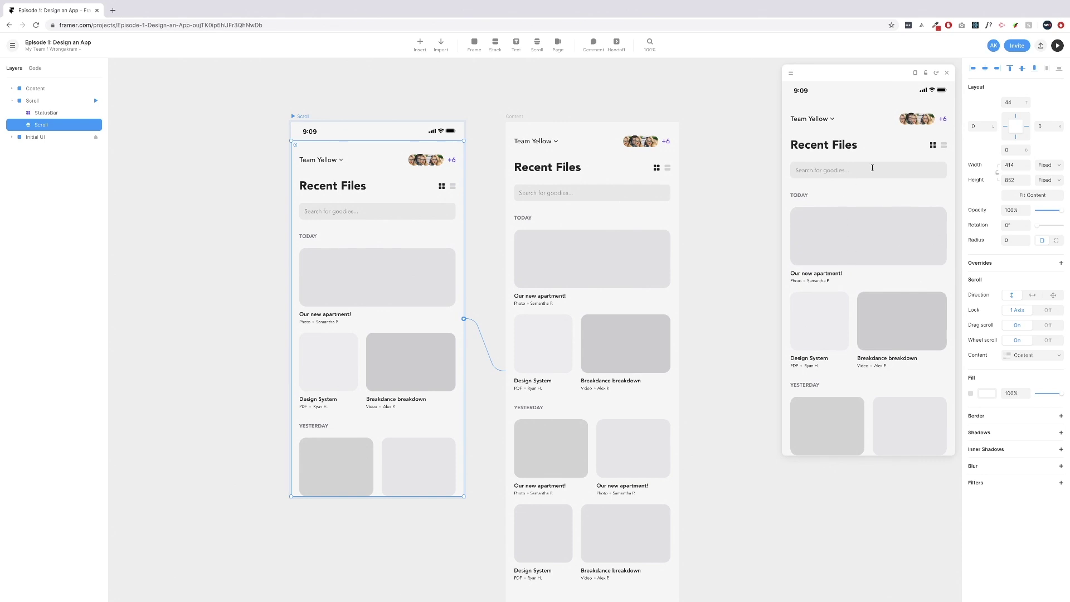
pyautogui.scroll(-5, 835, 197)
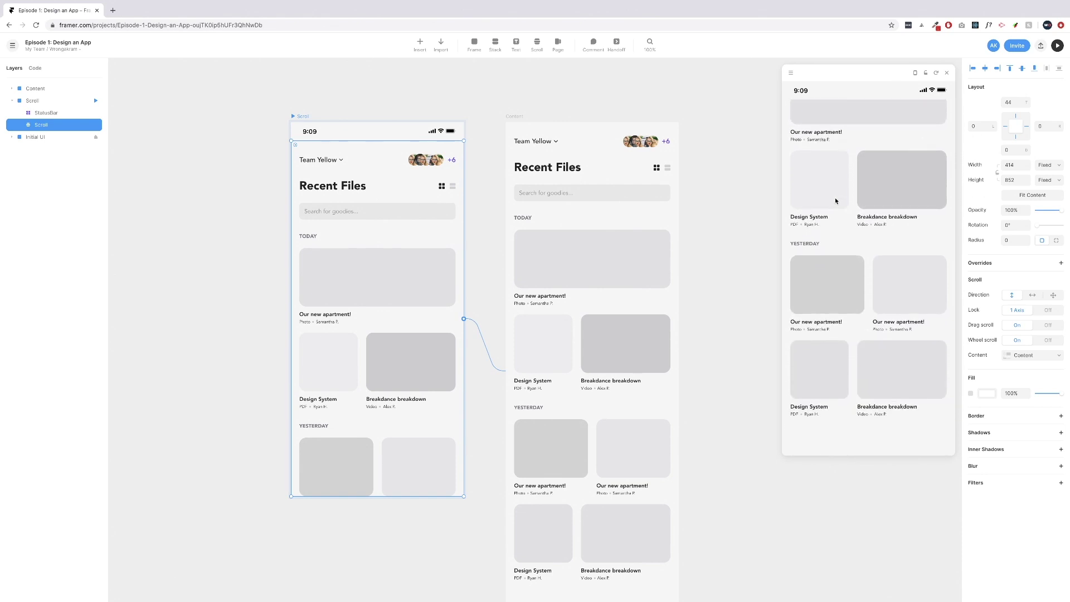
pyautogui.scroll(5, 840, 340)
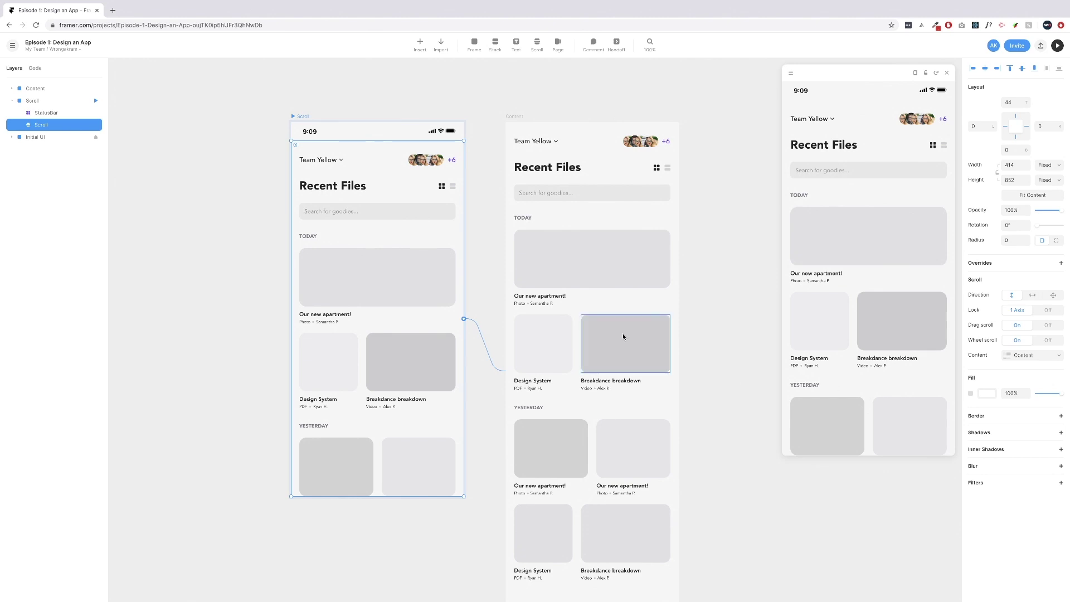
# Shift the separator dot and author text of the Breakdance breakdown file under TODAY to the right, away from the file type.
pyautogui.click(620, 349)
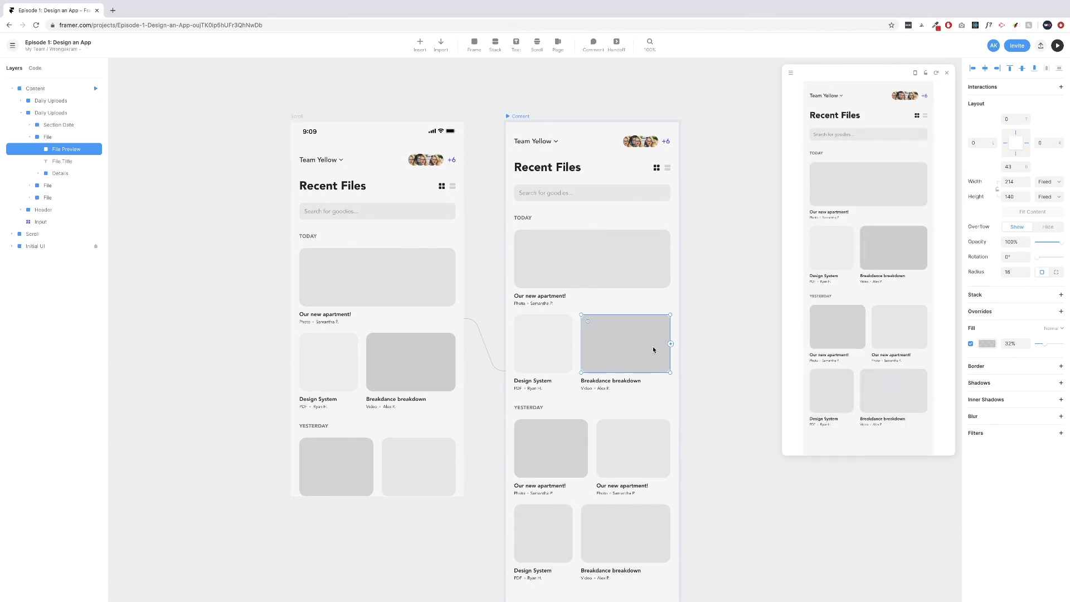
pyautogui.scroll(5, 653, 346)
pyautogui.scroll(-2, 623, 349)
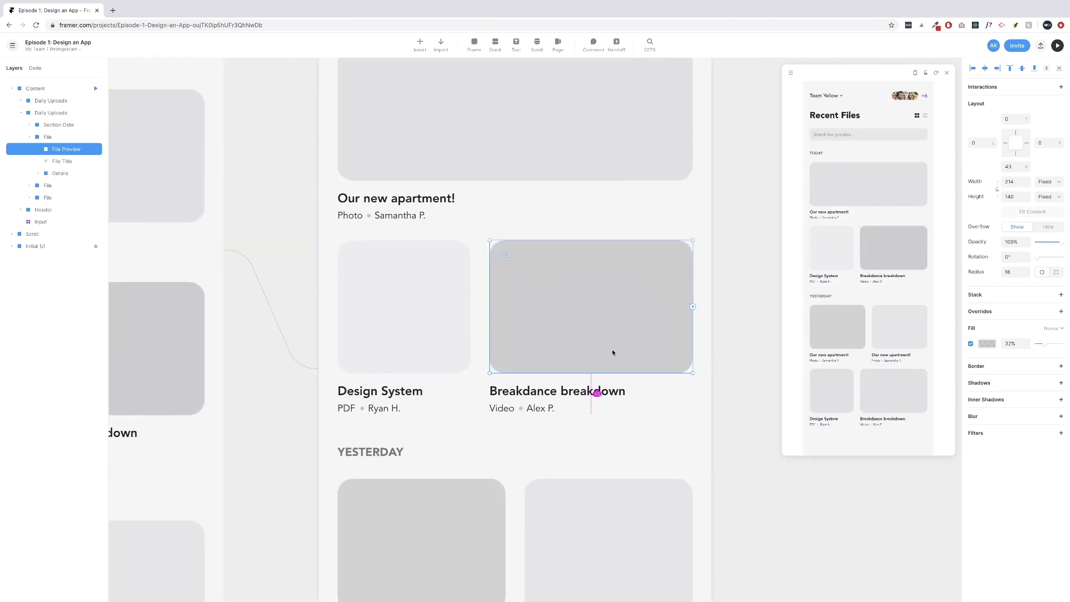
pyautogui.scroll(-1, 612, 353)
pyautogui.scroll(-3, 557, 393)
pyautogui.scroll(5, 557, 394)
pyautogui.click(535, 368)
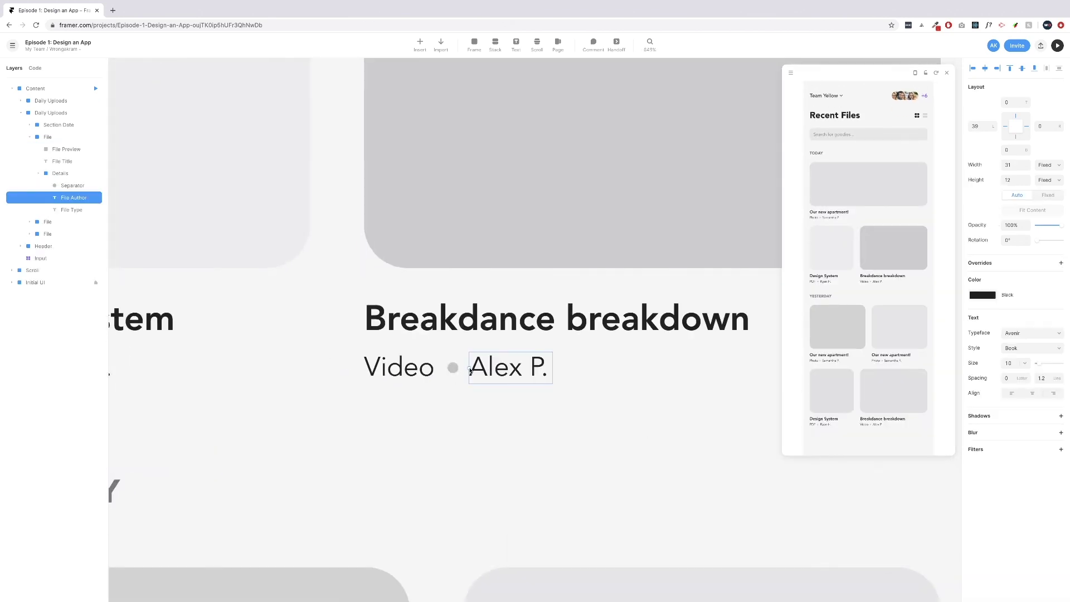
pyautogui.keyDown('shift'); pyautogui.click(487, 368); pyautogui.keyUp('shift')
# Change the file type text of the Breakdance breakdown file to "Video: 02:32".
pyautogui.click(413, 368)
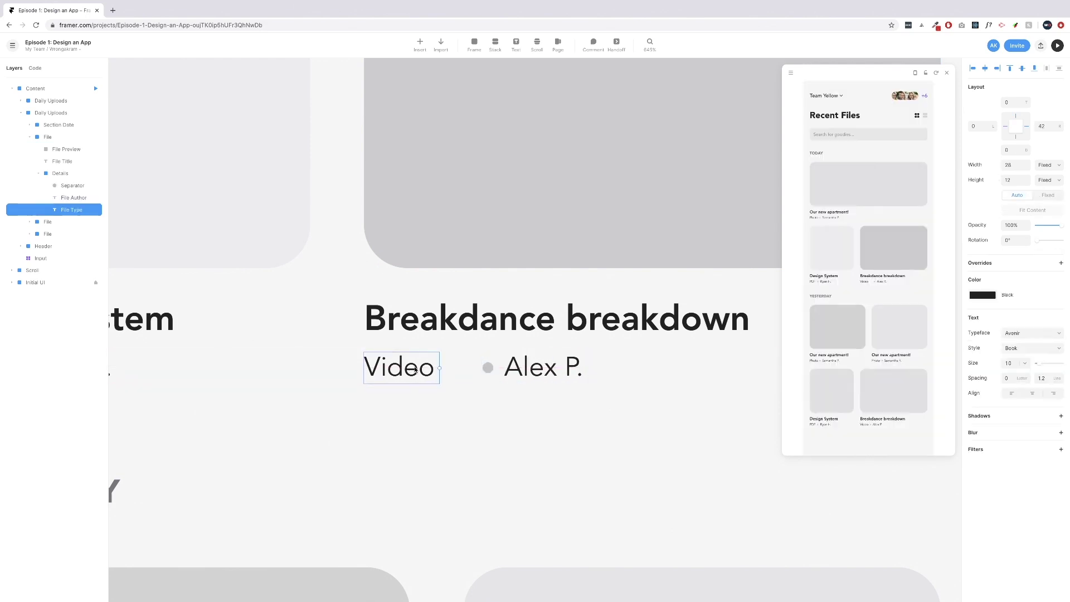
pyautogui.doubleClick(415, 368)
pyautogui.press('Right')
pyautogui.write(': ')
pyautogui.write('0234')
pyautogui.press('BackSpace')
pyautogui.press('BackSpace')
pyautogui.write(':')
pyautogui.press('BackSpace')
pyautogui.write(':32')
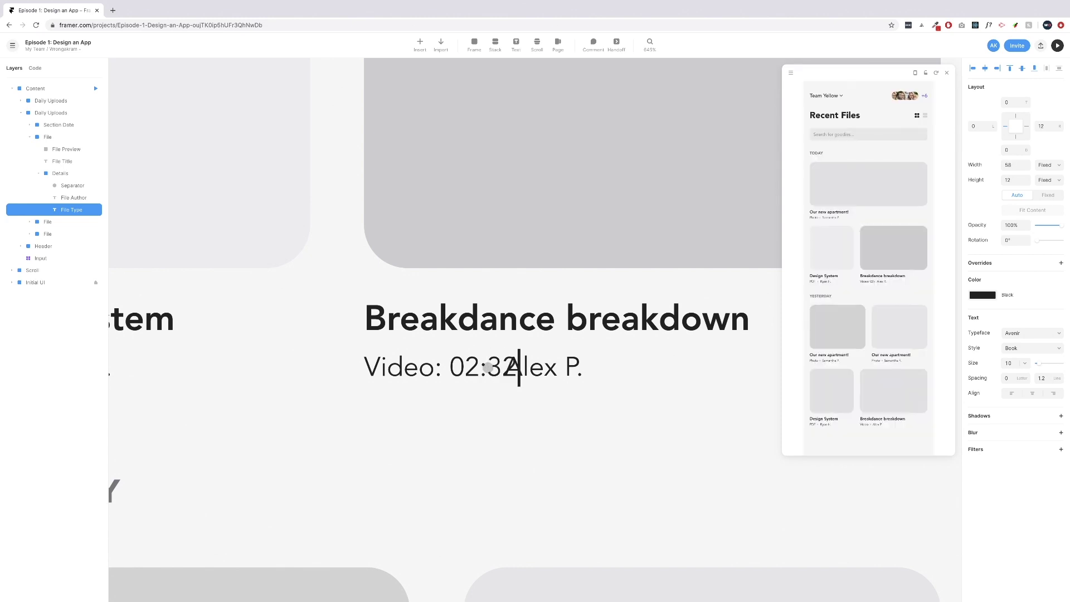
pyautogui.press('Escape')
# Move the author text of the Breakdance breakdown file further right, clear of the video duration.
pyautogui.click(552, 373)
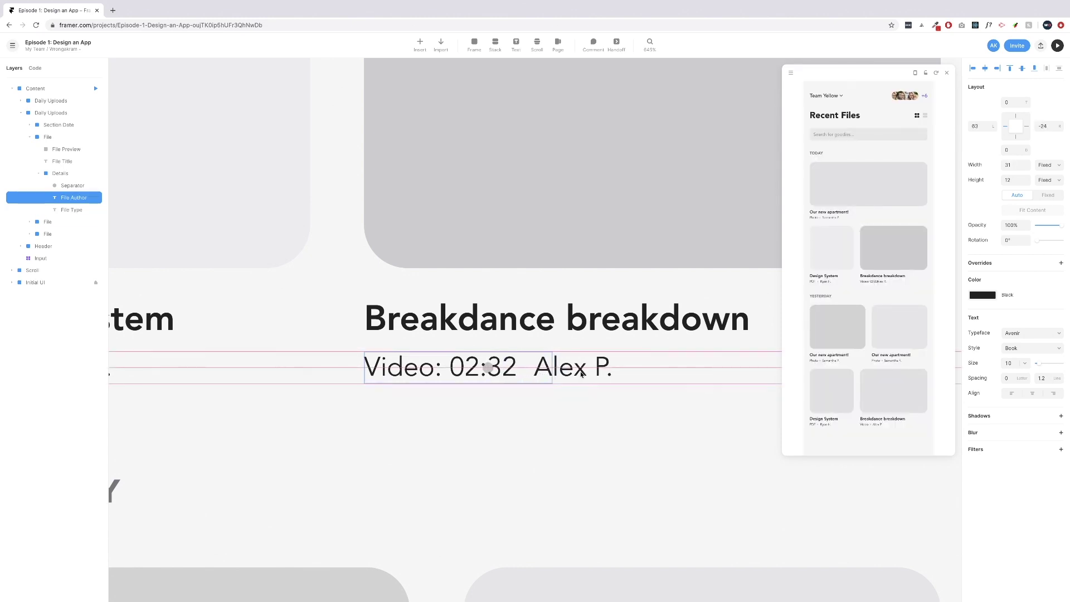
# Shift the separator dot and author name clear of the video duration under Breakdance breakdown, and fit the Details frame to its content.
pyautogui.keyDown('shift'); pyautogui.click(488, 368); pyautogui.keyUp('shift')
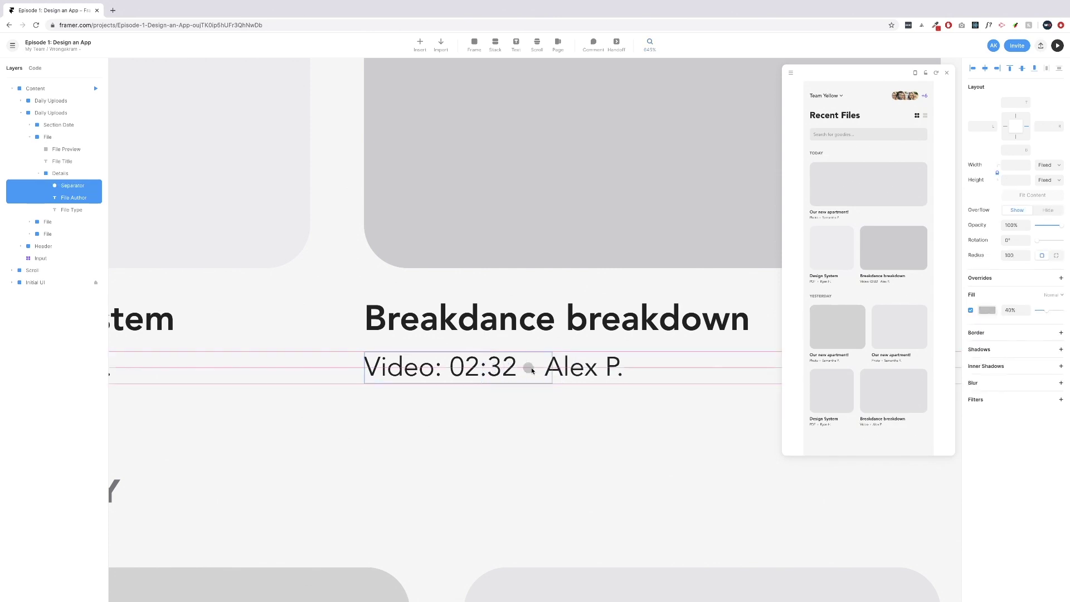
pyautogui.click(490, 370)
pyautogui.press('Escape')
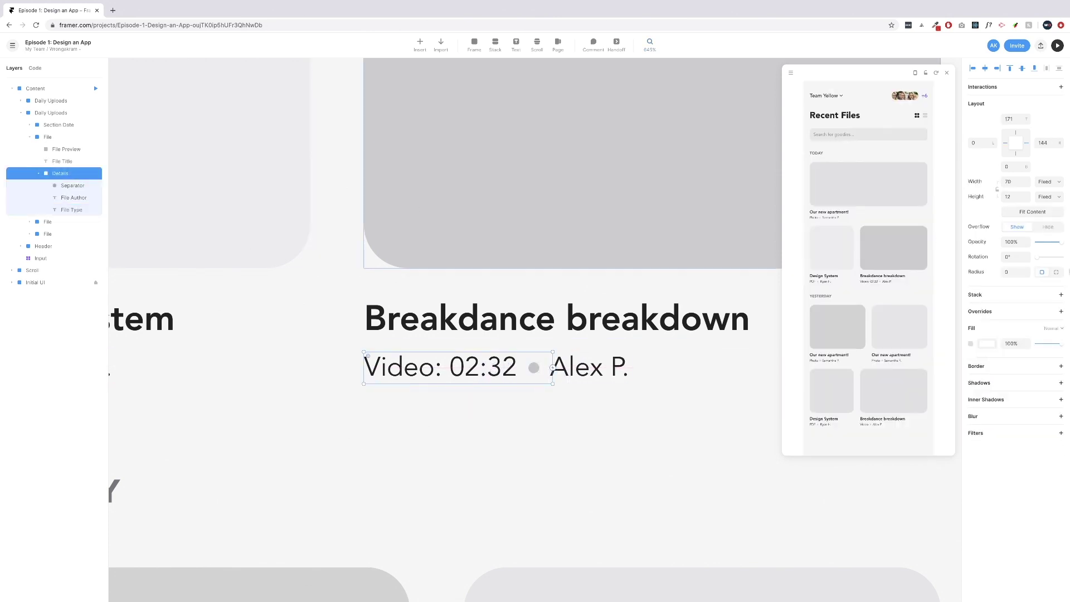
pyautogui.click(1031, 211)
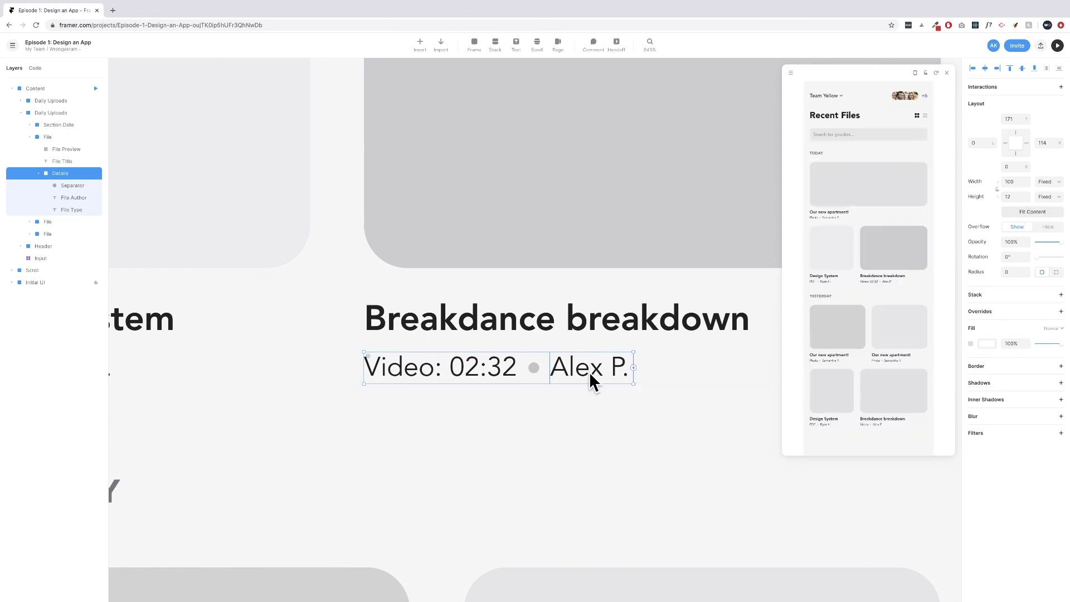
# Draw a square frame inside the Breakdance breakdown file preview and size it to 40 by 40.
pyautogui.scroll(-5, 611, 371)
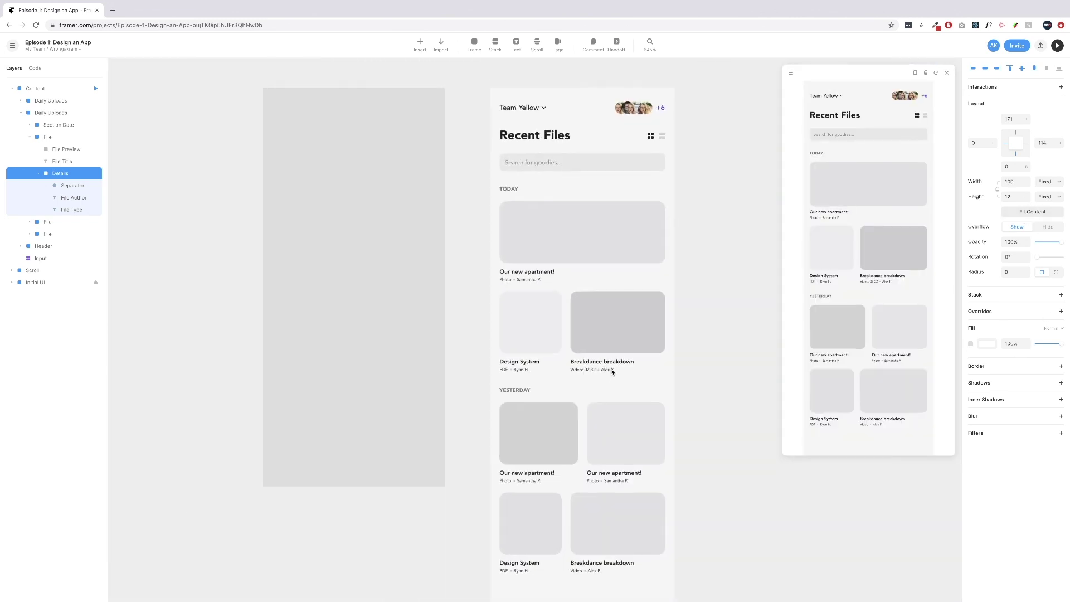
pyautogui.scroll(5, 635, 326)
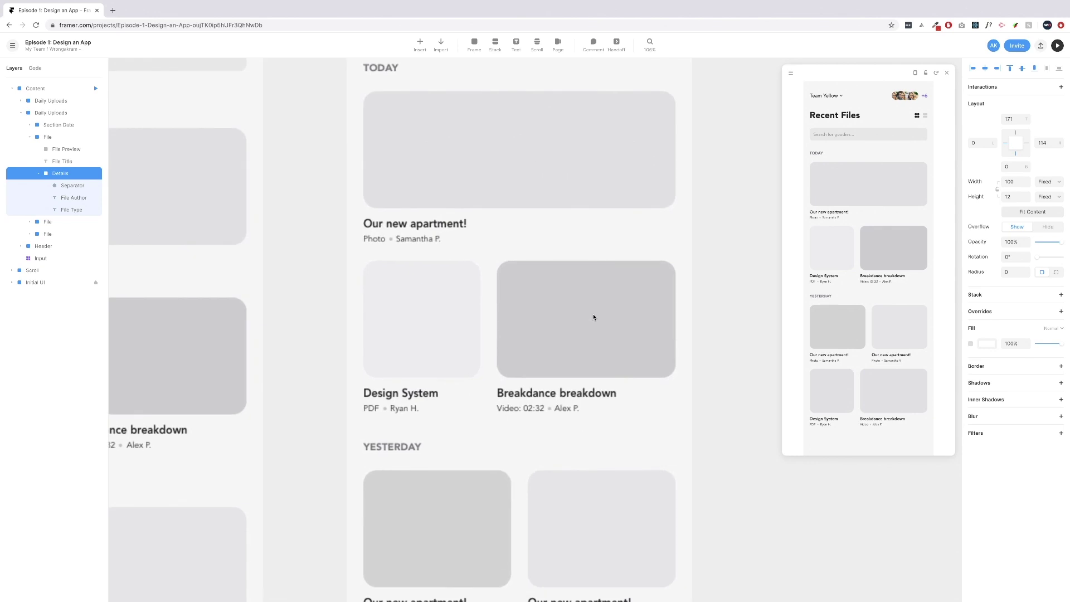
pyautogui.click(475, 44)
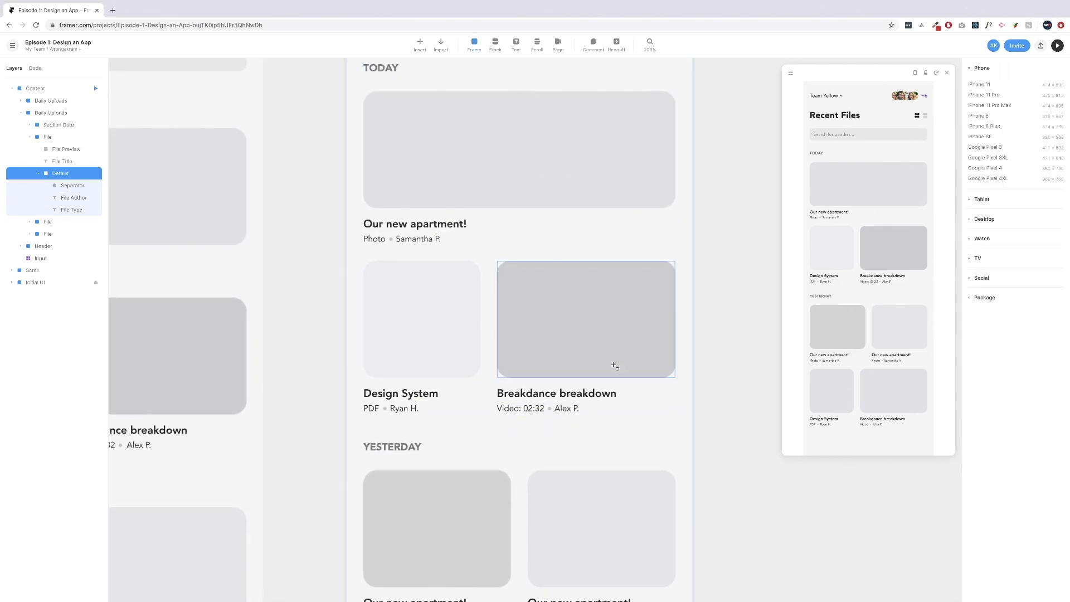
pyautogui.moveTo(558, 299); pyautogui.dragTo(606, 348)
pyautogui.click(1009, 182)
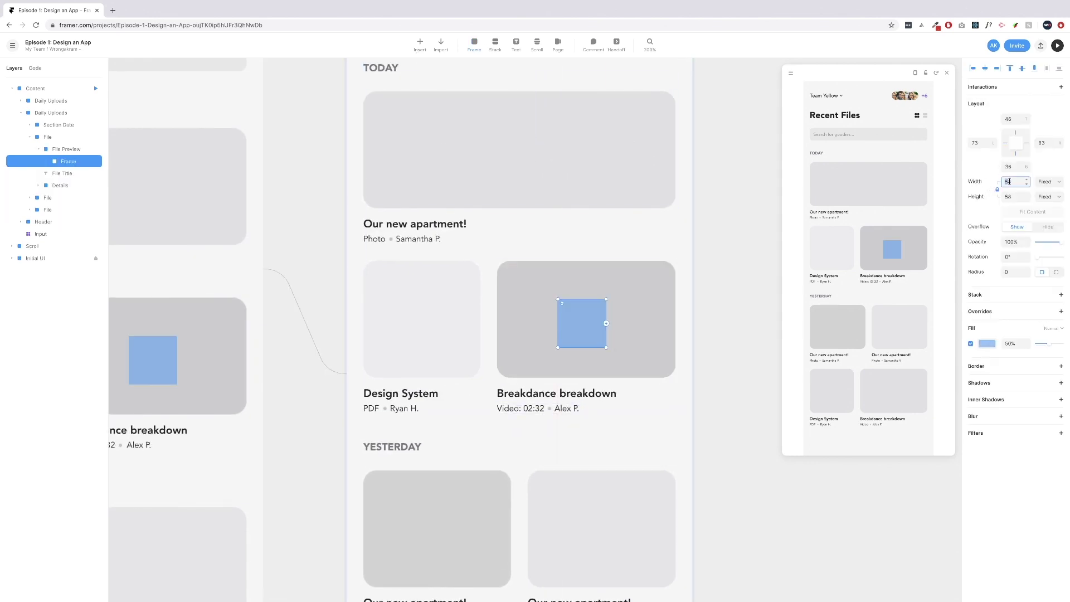
pyautogui.write('40')
pyautogui.press('Tab')
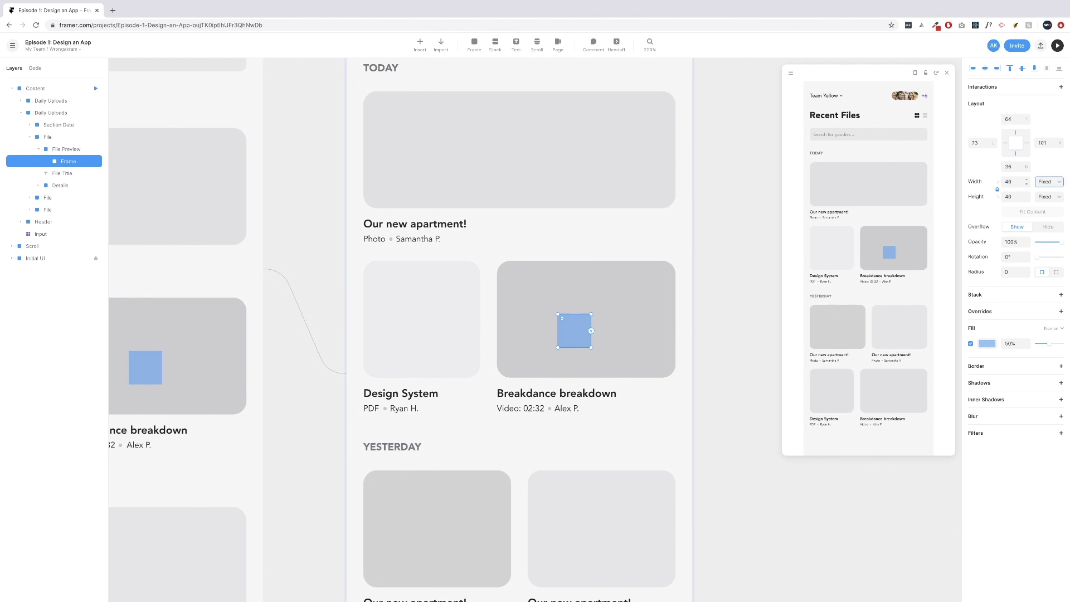
# Turn the new square into a white circle with fill #FFFFFF and a corner radius of 100.
pyautogui.click(987, 343)
pyautogui.moveTo(898, 370); pyautogui.dragTo(865, 332)
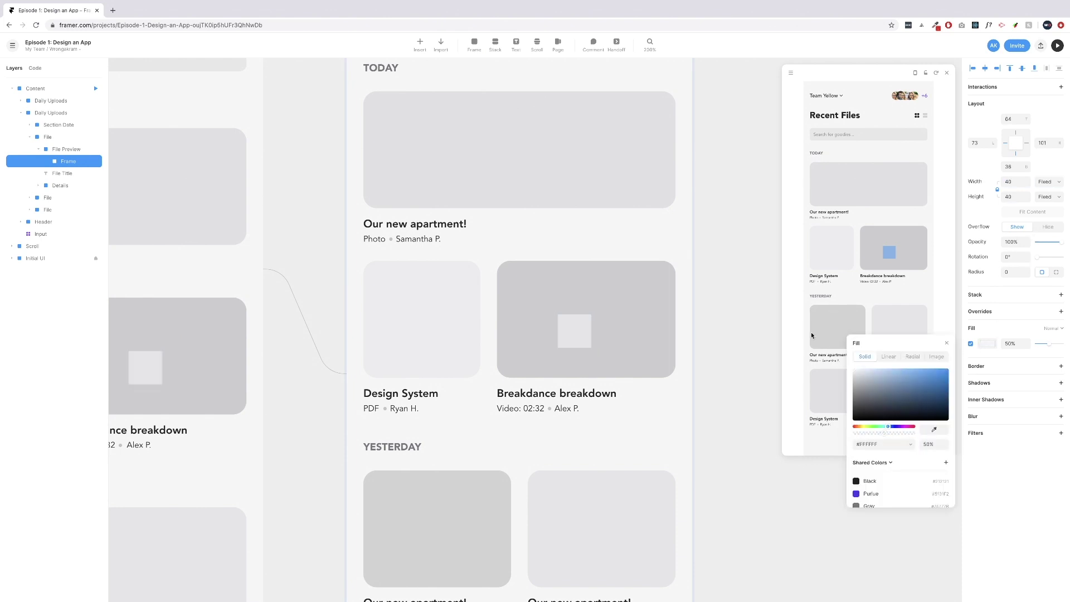
pyautogui.click(1012, 272)
pyautogui.write('100')
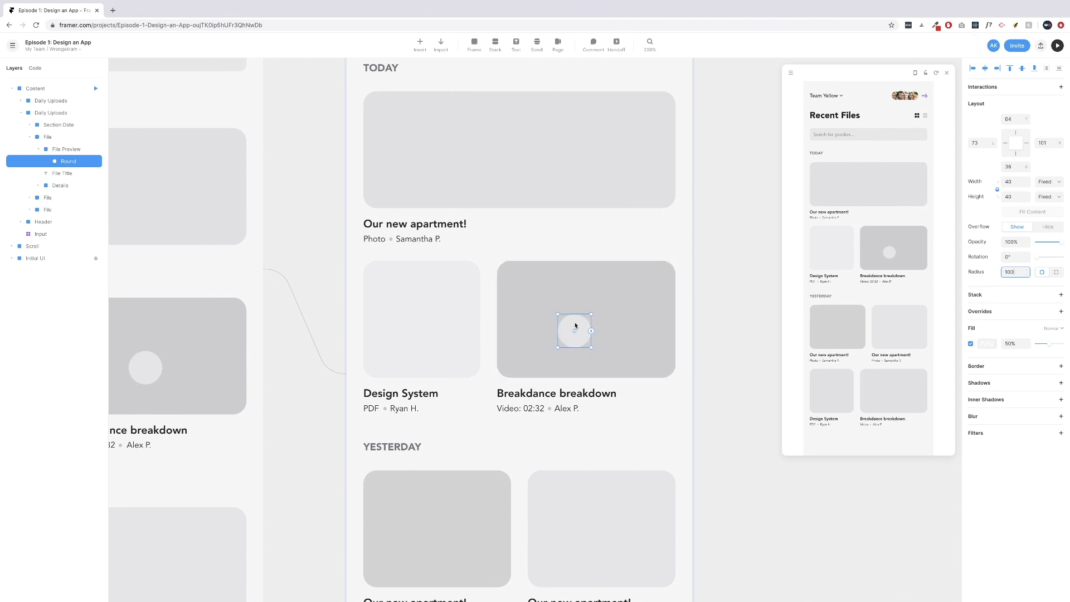
# Center the circle horizontally and vertically in the file preview and raise its fill opacity to 100%.
pyautogui.click(606, 292)
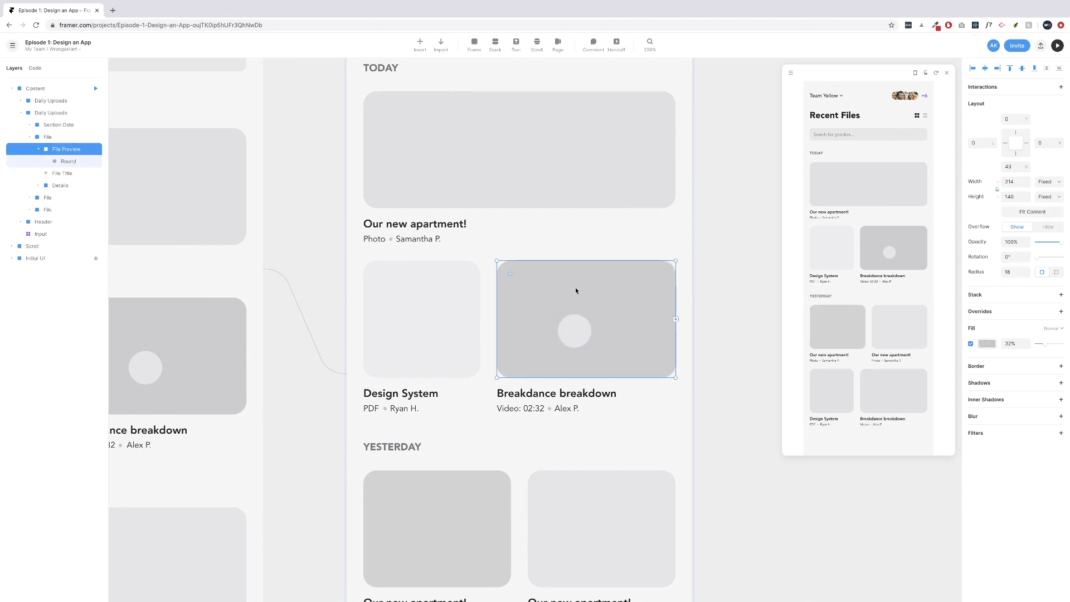
pyautogui.click(585, 332)
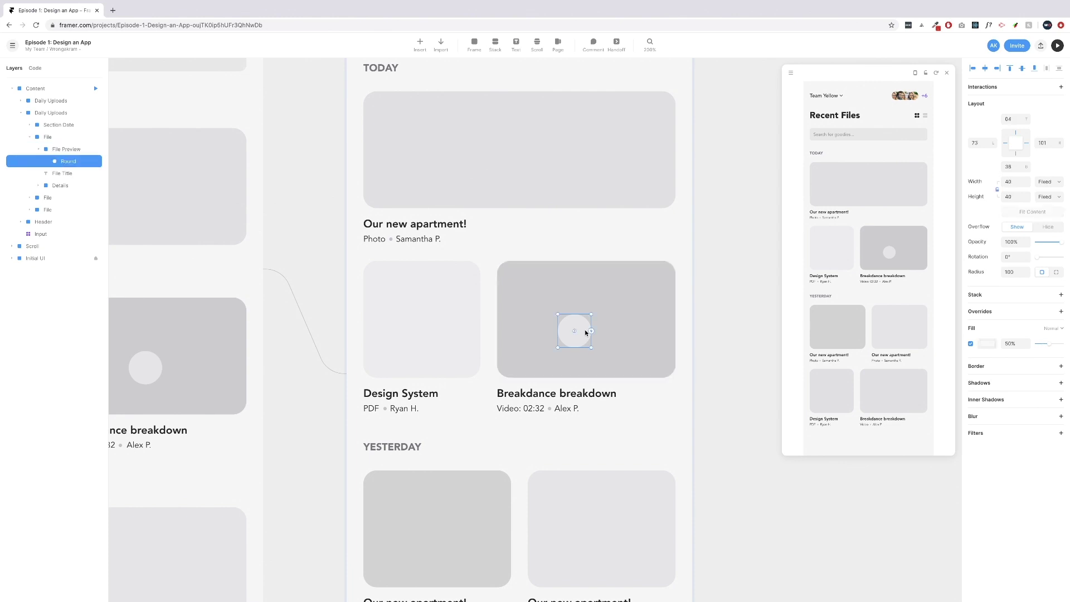
pyautogui.click(985, 69)
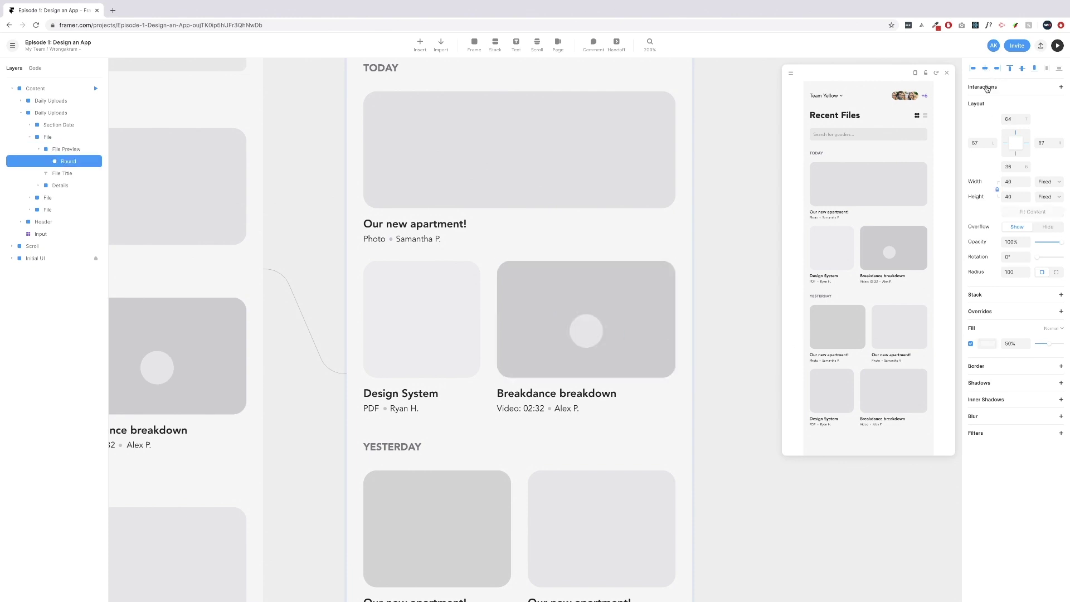
pyautogui.click(1021, 68)
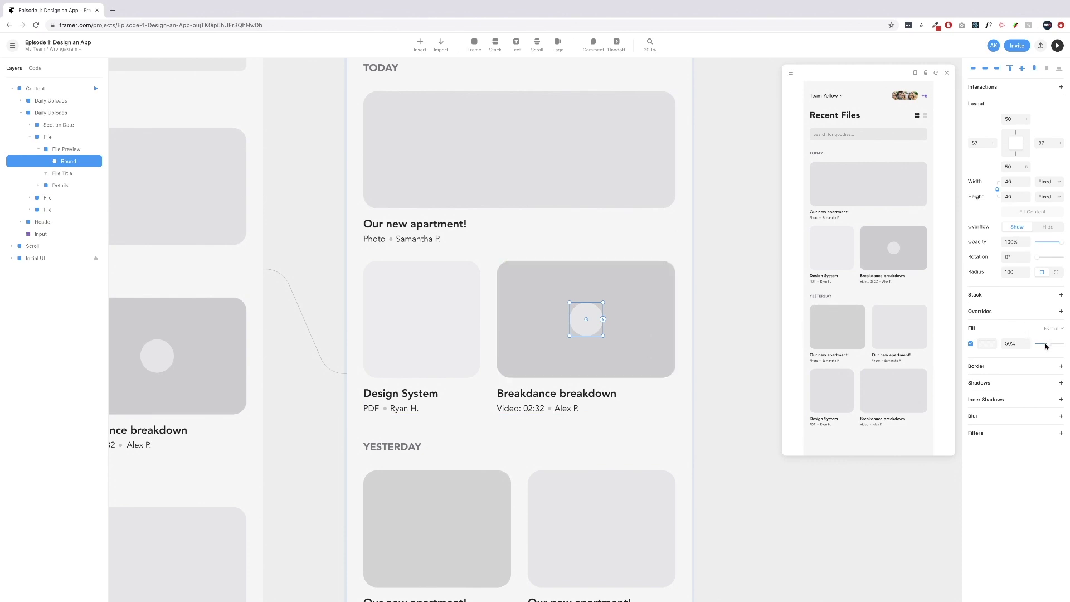
pyautogui.moveTo(1046, 347); pyautogui.dragTo(1061, 345)
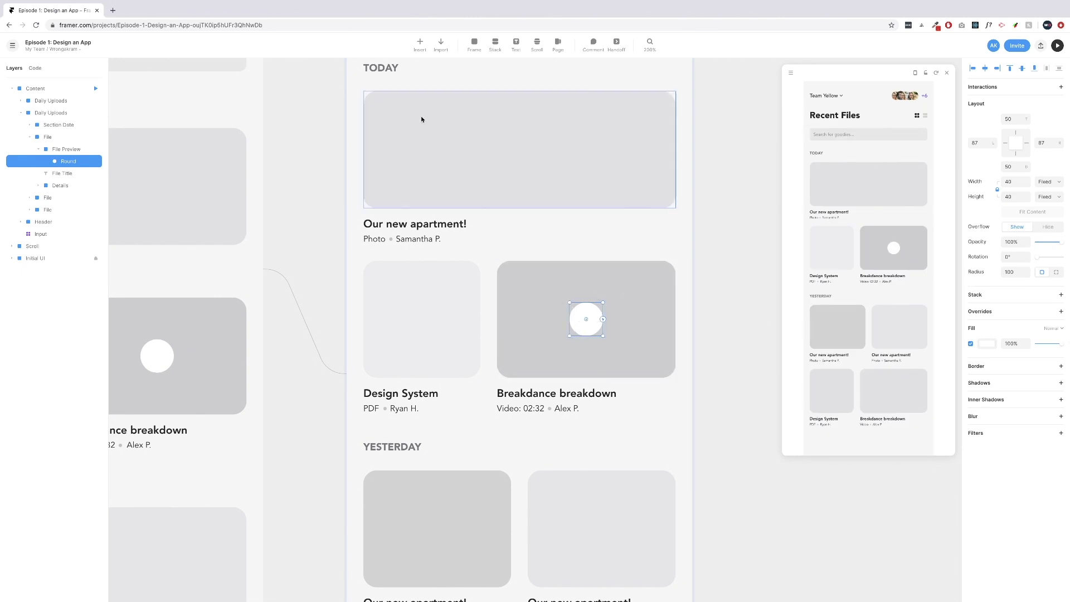
# Insert the play icon from the Feather Icons package into the white circle.
pyautogui.click(420, 44)
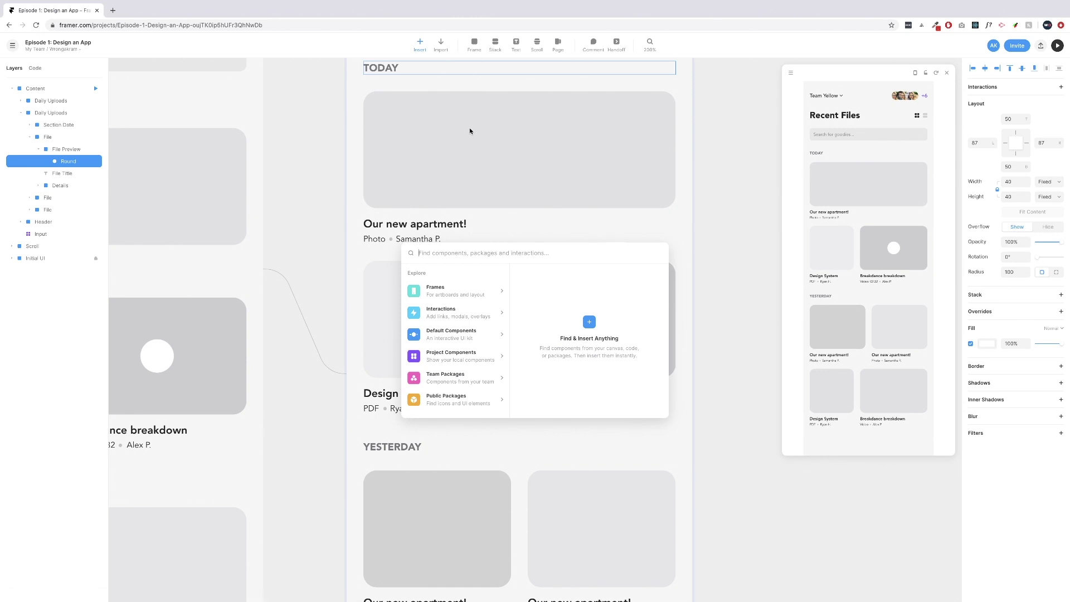
pyautogui.write('PLAY')
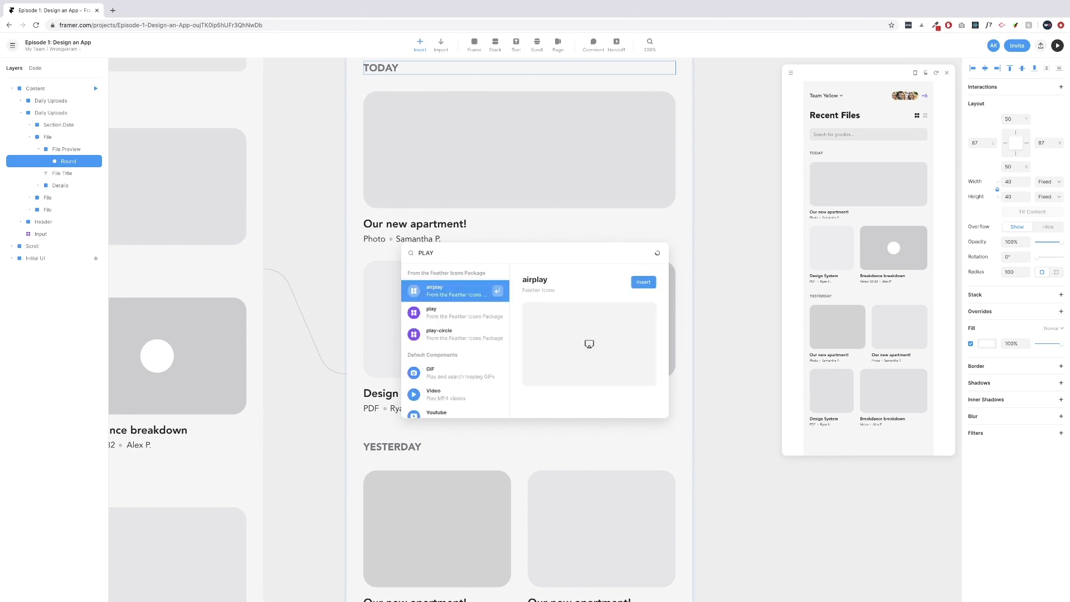
pyautogui.press('Down')
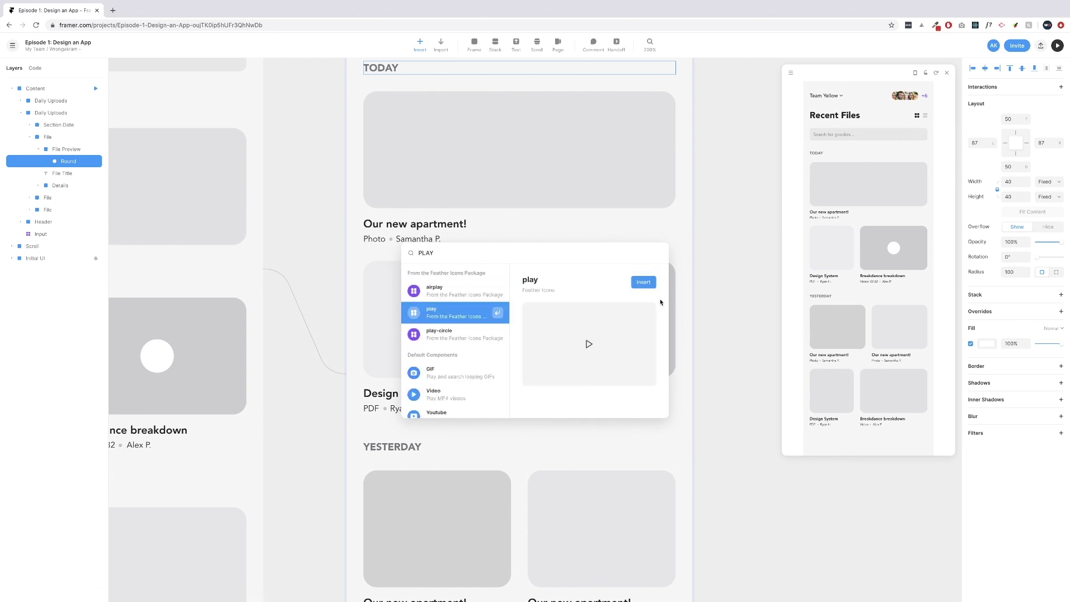
pyautogui.click(643, 282)
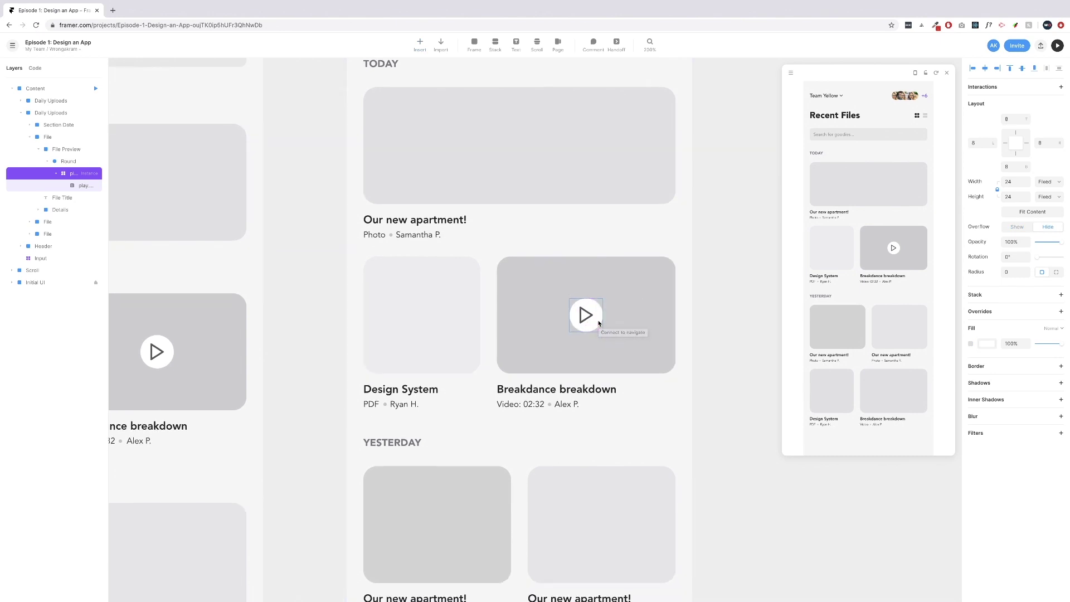
# Scale the play icon down to 14 by 14, keeping it centered in the circle.
pyautogui.scroll(-5, 597, 319)
pyautogui.scroll(8, 596, 323)
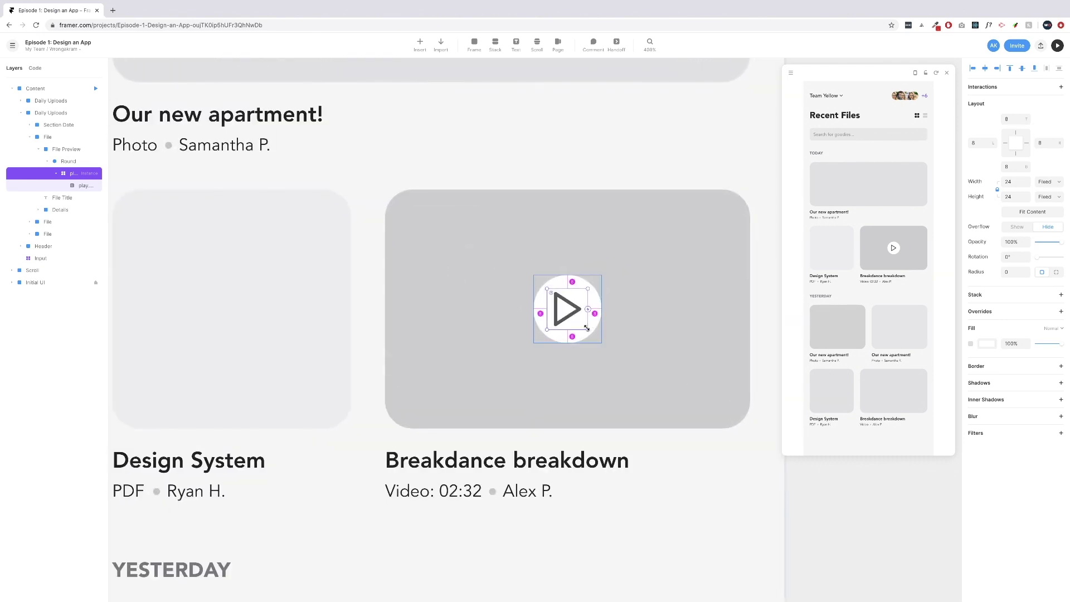
pyautogui.moveTo(594, 326); pyautogui.dragTo(579, 320)
# Try filling the play icon's frame with the shared Purple color, and undo the color changes.
pyautogui.click(972, 346)
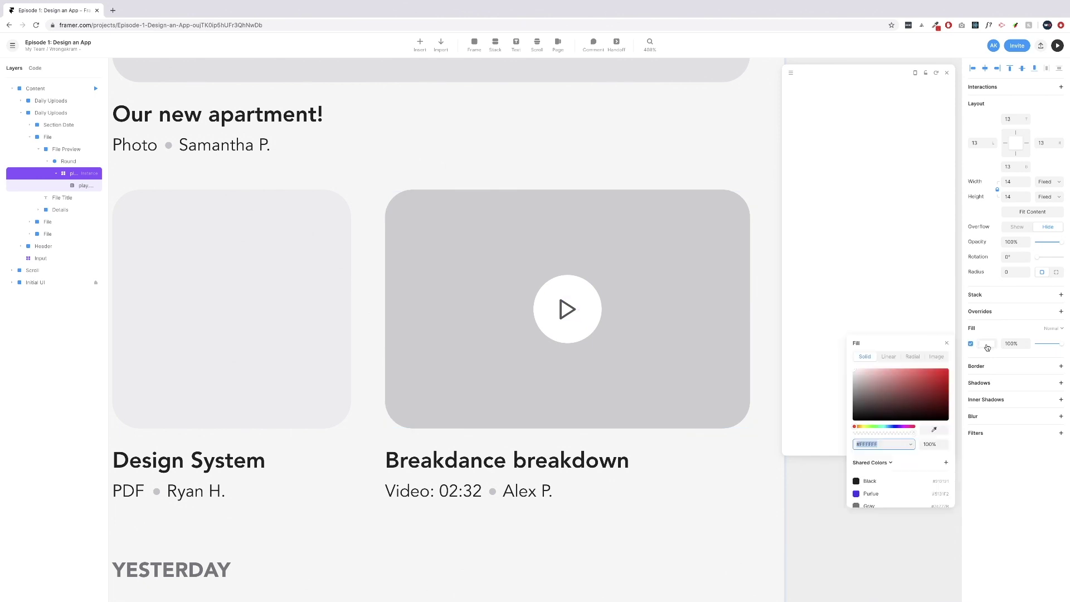
pyautogui.click(914, 390)
pyautogui.click(890, 492)
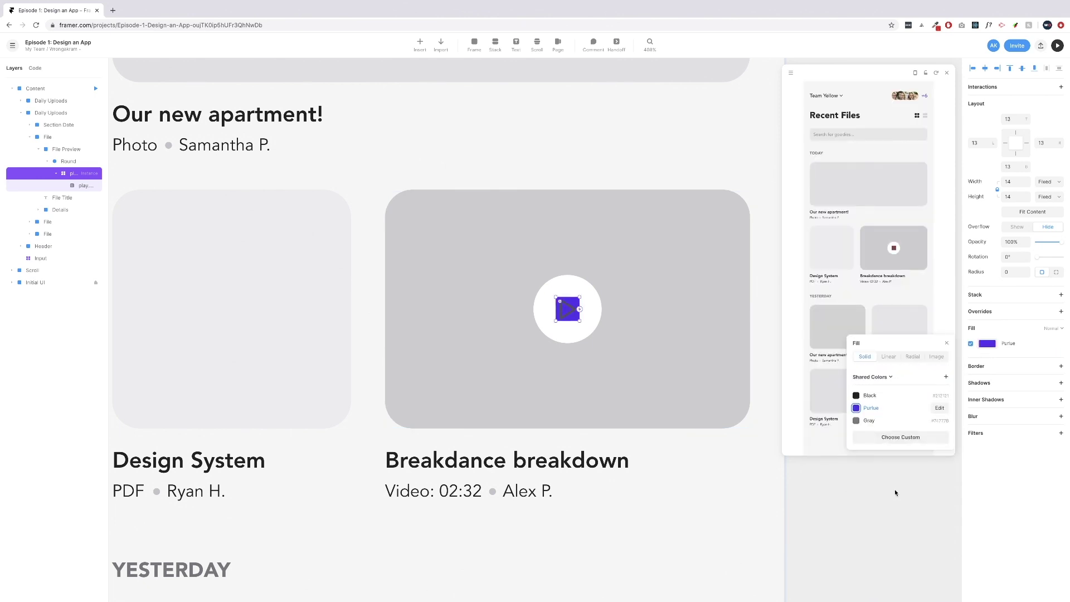
pyautogui.hotkey('ctrl', 'z')
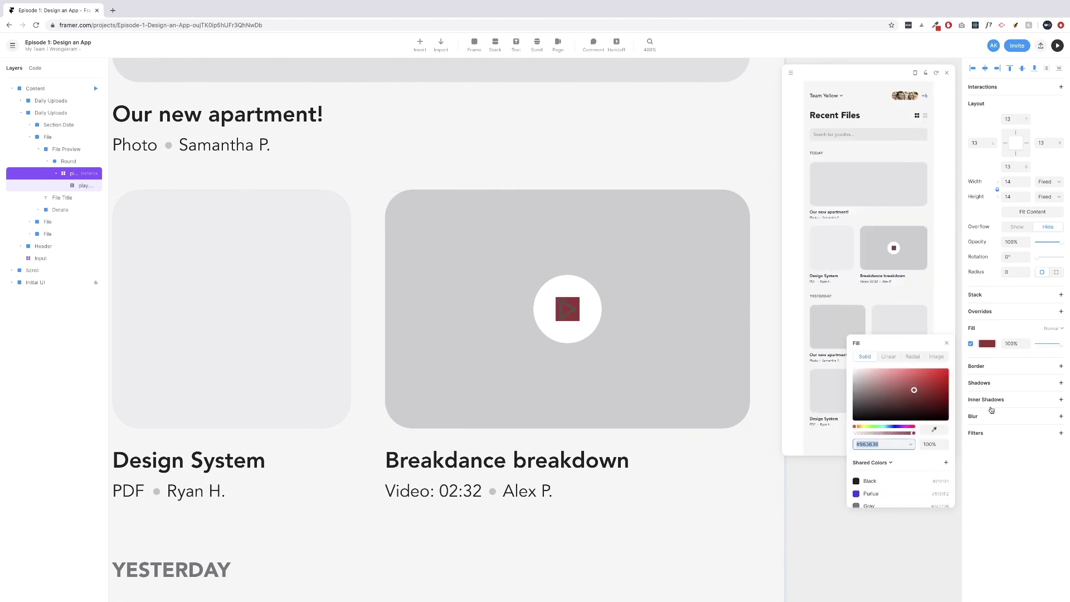
pyautogui.hotkey('ctrl', 'z')
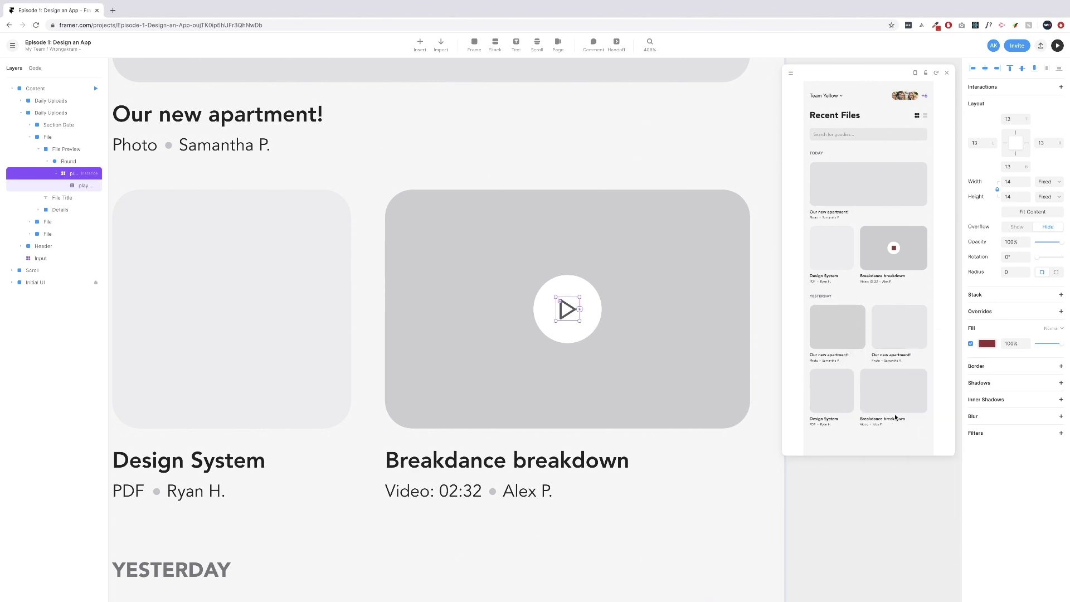
# Apply the shared Purple color to the play graphic nested inside the icon instance.
pyautogui.doubleClick(567, 310)
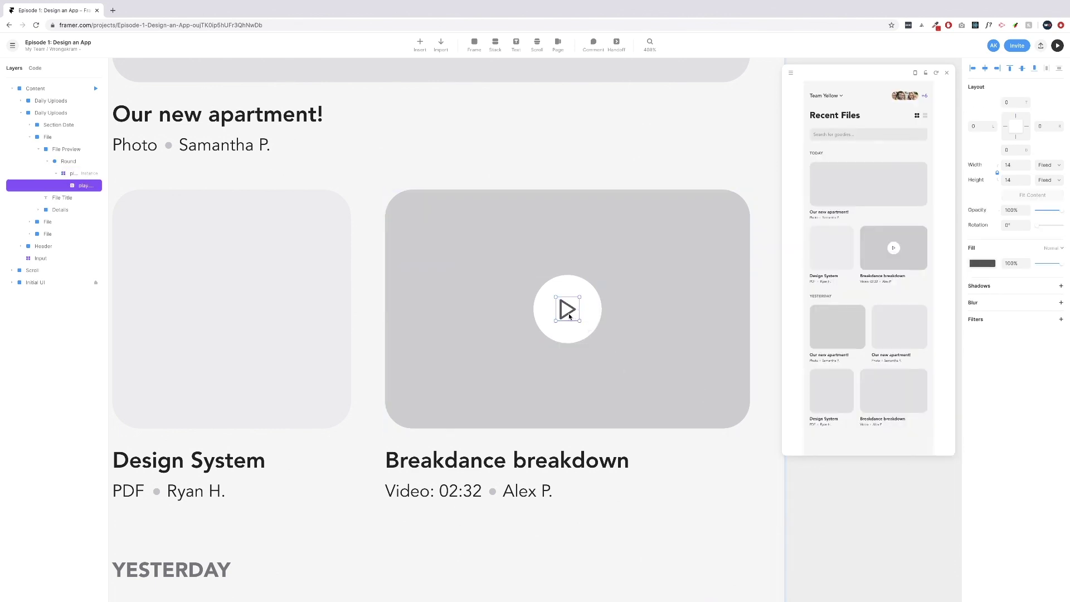
pyautogui.click(984, 266)
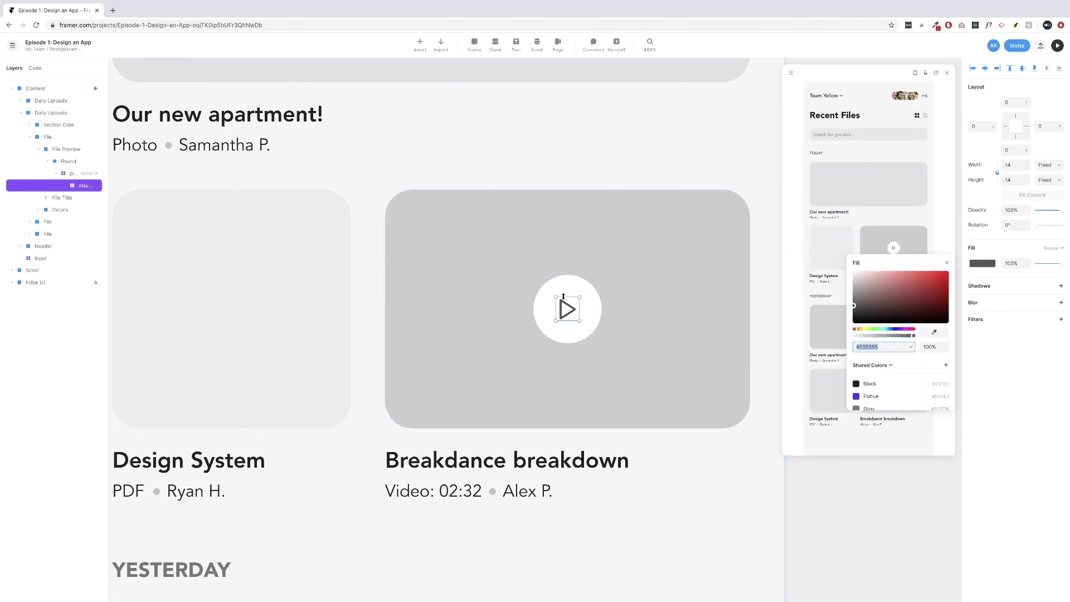
pyautogui.click(879, 399)
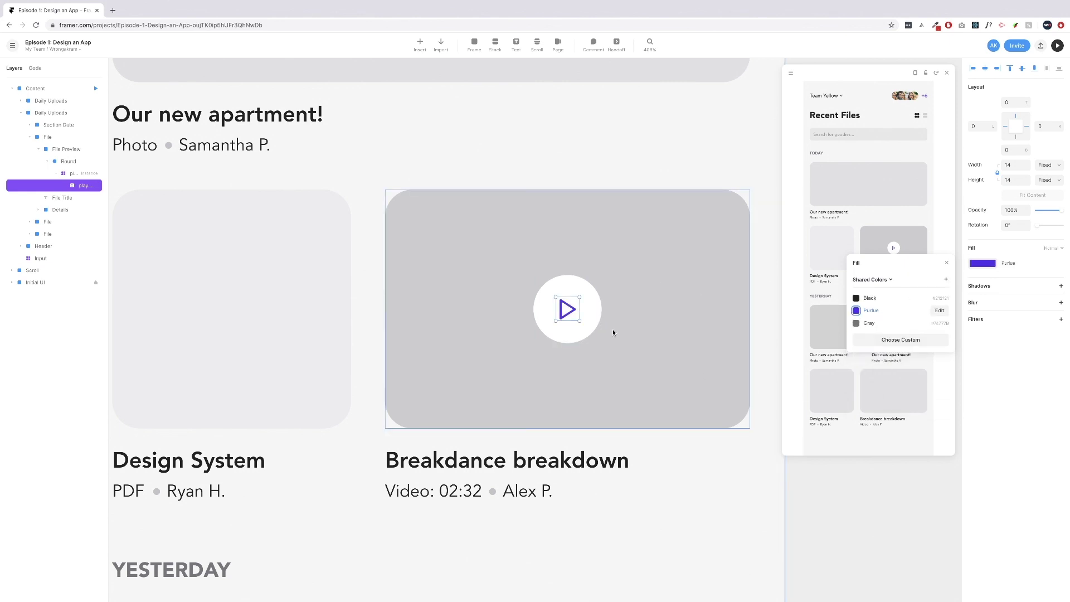
# Trace the play icon's outline with a closed three-point triangular path in a new graphic.
pyautogui.scroll(1, 569, 314)
pyautogui.scroll(10, 569, 314)
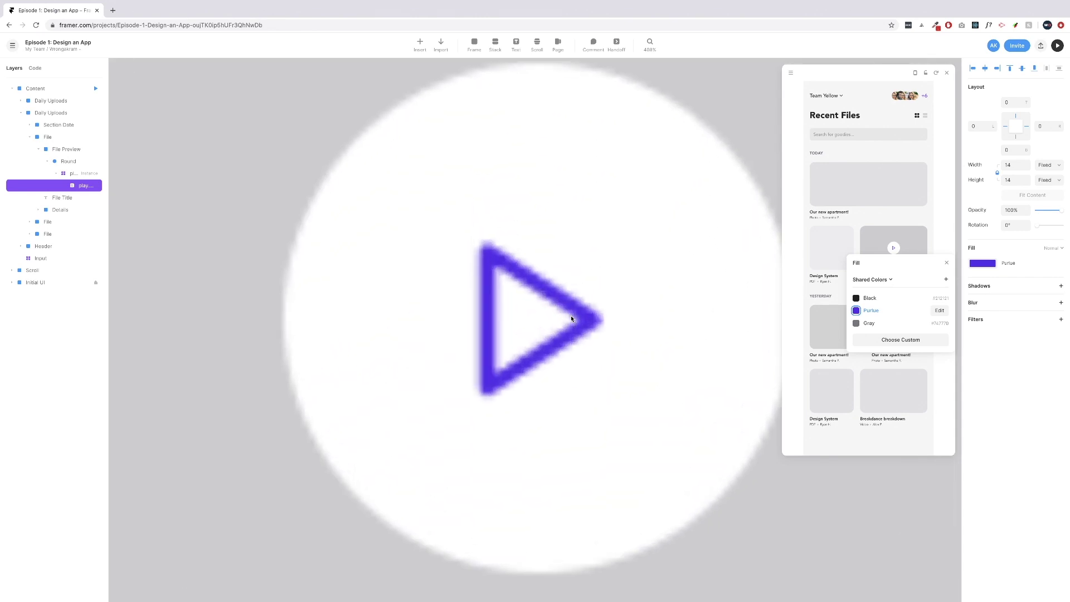
pyautogui.click(571, 318)
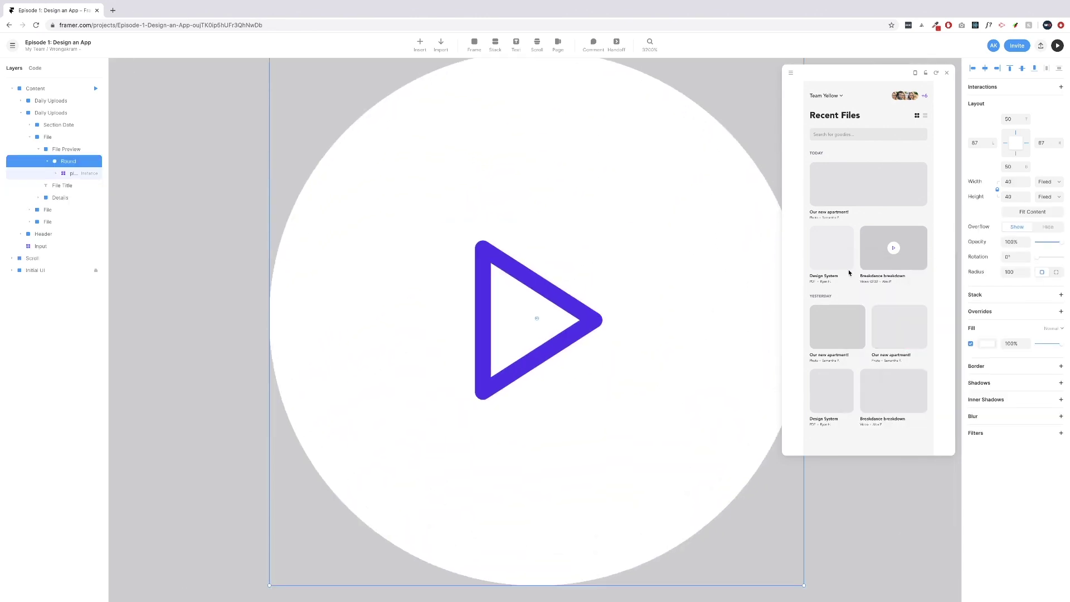
pyautogui.press('g')
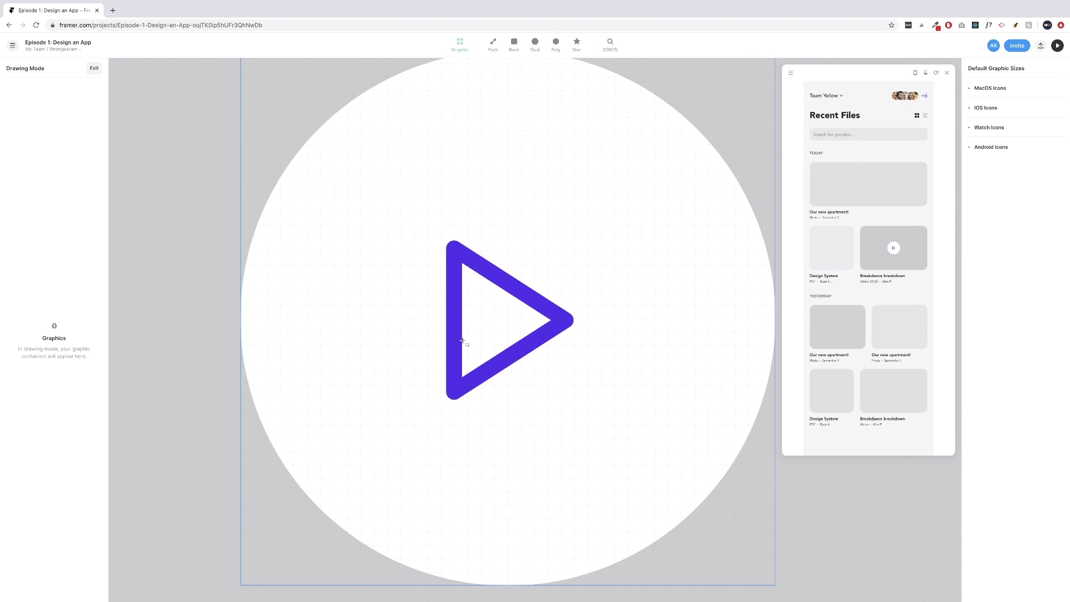
pyautogui.click(493, 45)
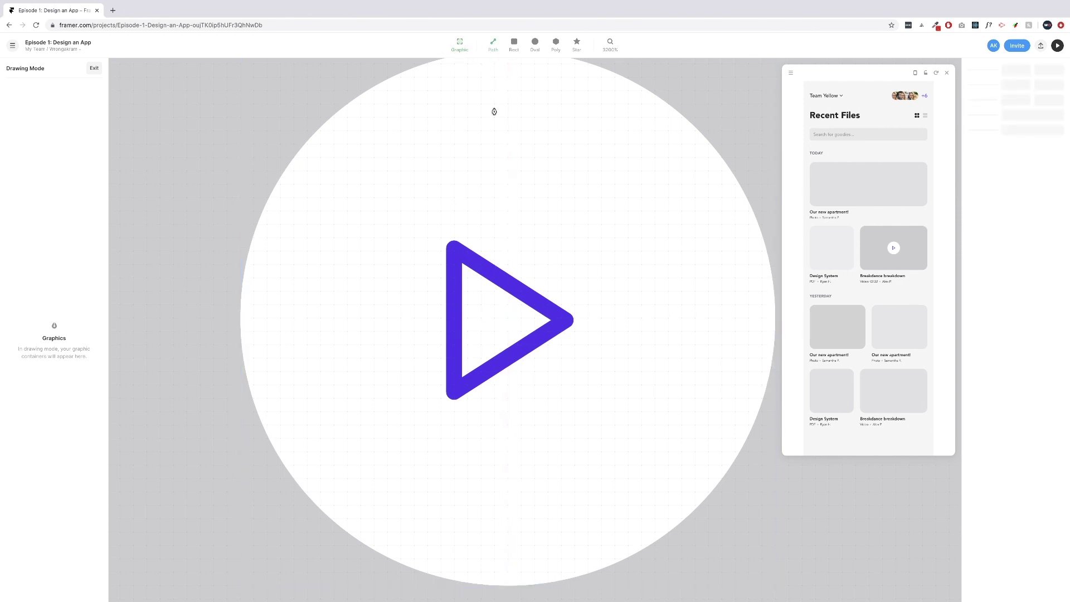
pyautogui.click(454, 251)
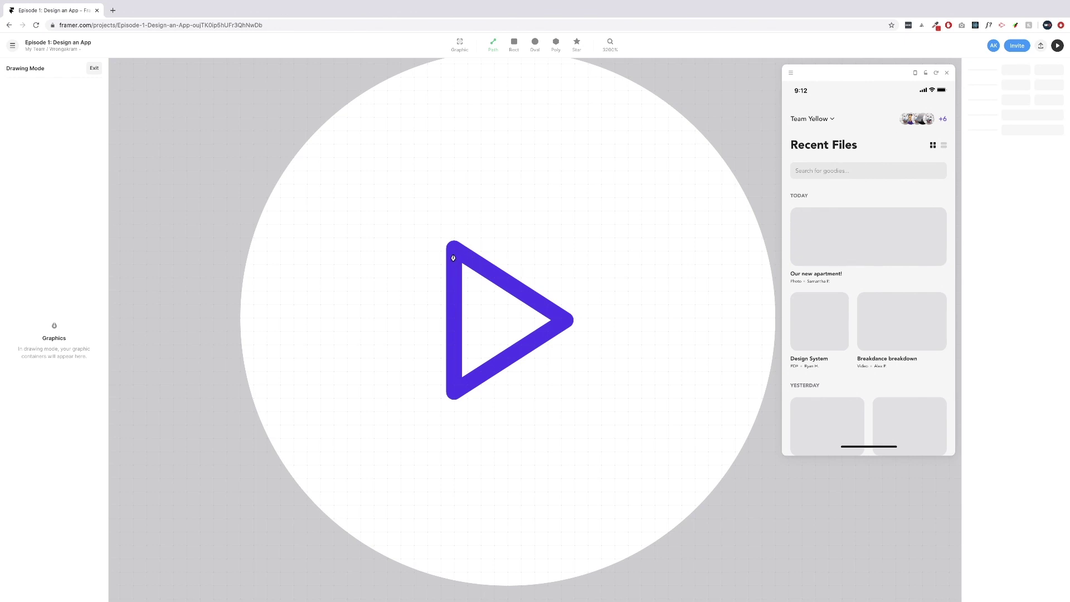
pyautogui.click(453, 252)
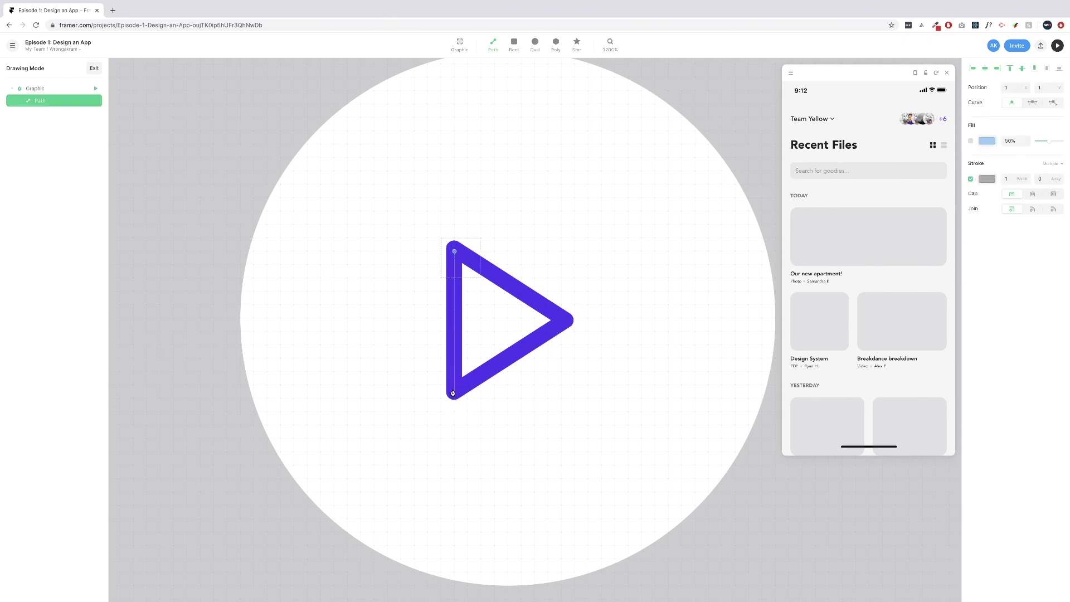
pyautogui.click(454, 391)
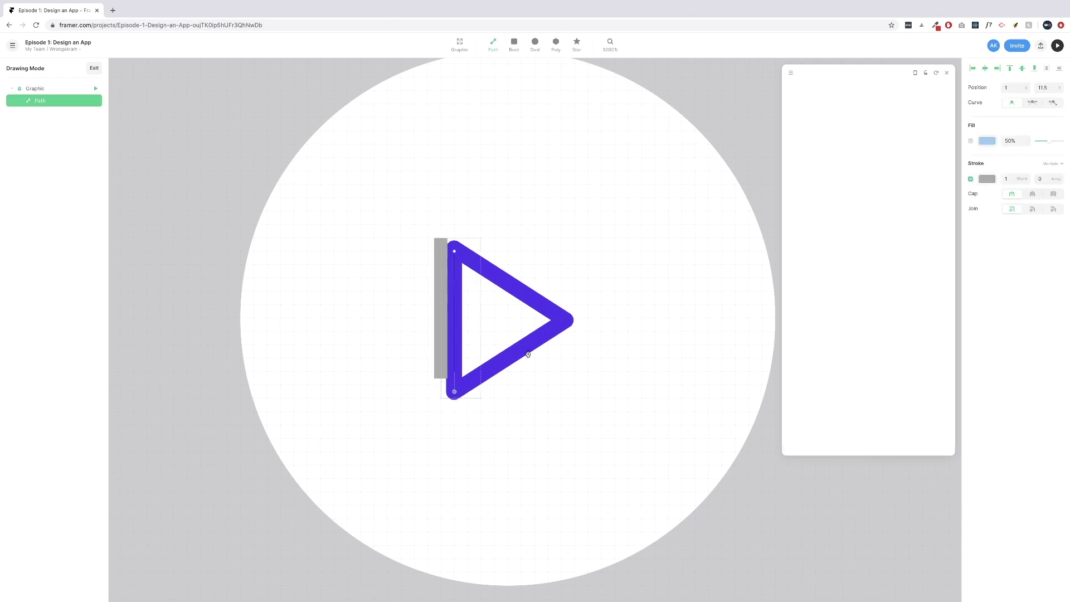
pyautogui.click(563, 325)
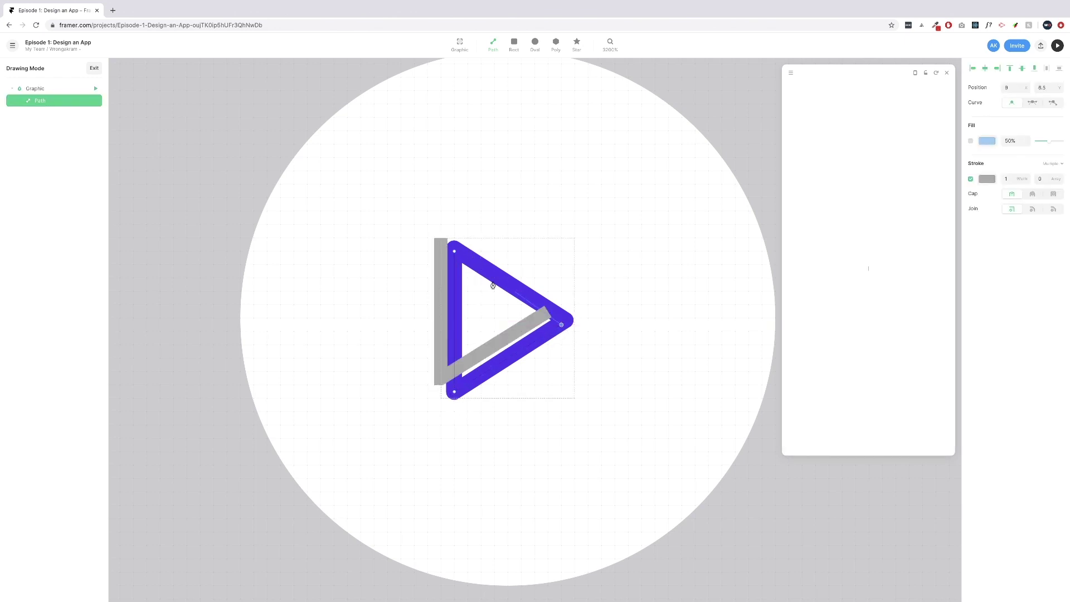
pyautogui.click(455, 252)
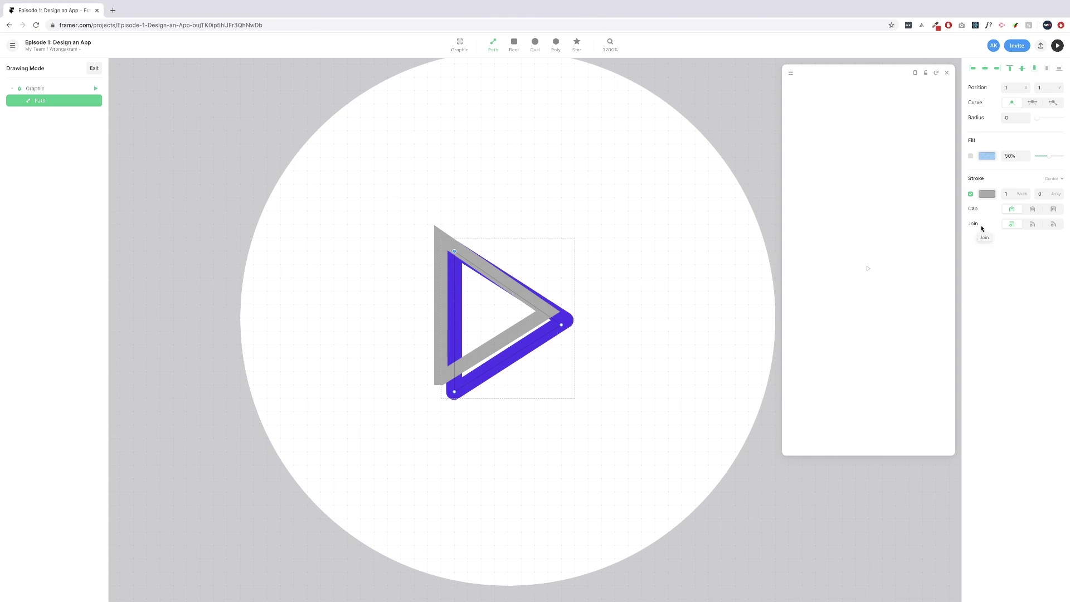
# Round the triangle path's stroke joins and fill it with the shared Purple color.
pyautogui.click(1031, 224)
pyautogui.click(971, 156)
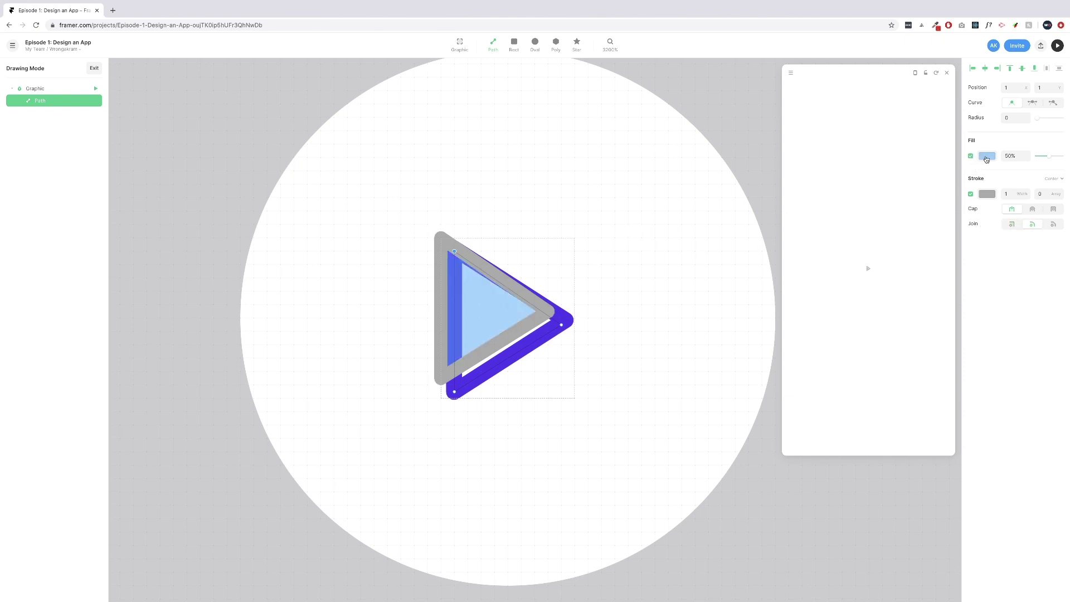
pyautogui.click(986, 158)
pyautogui.click(870, 306)
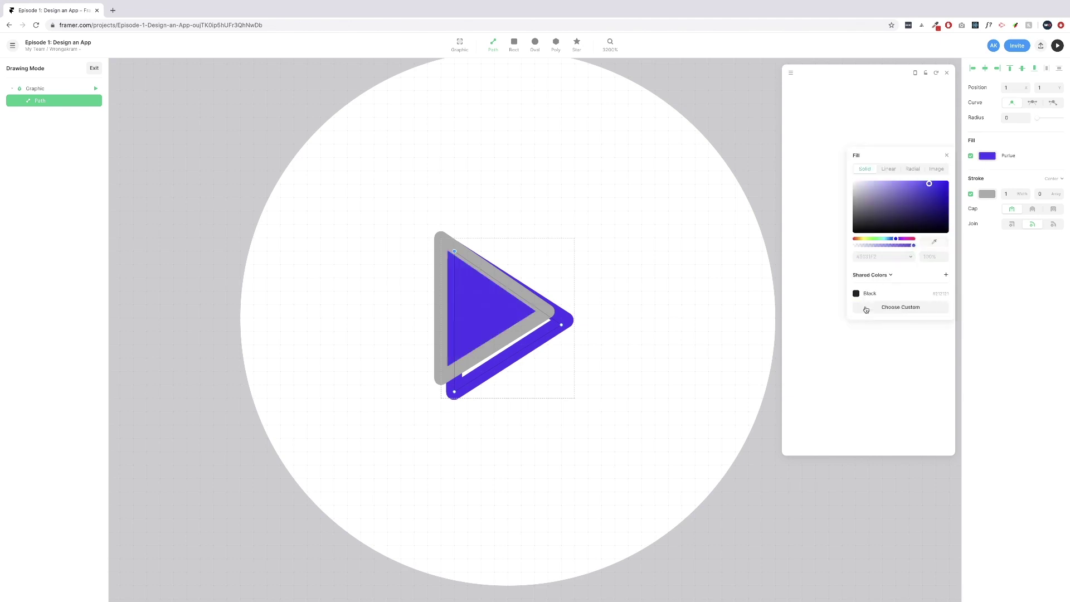
# Keep the triangle's stroke enabled and color it with the shared Purple.
pyautogui.click(982, 194)
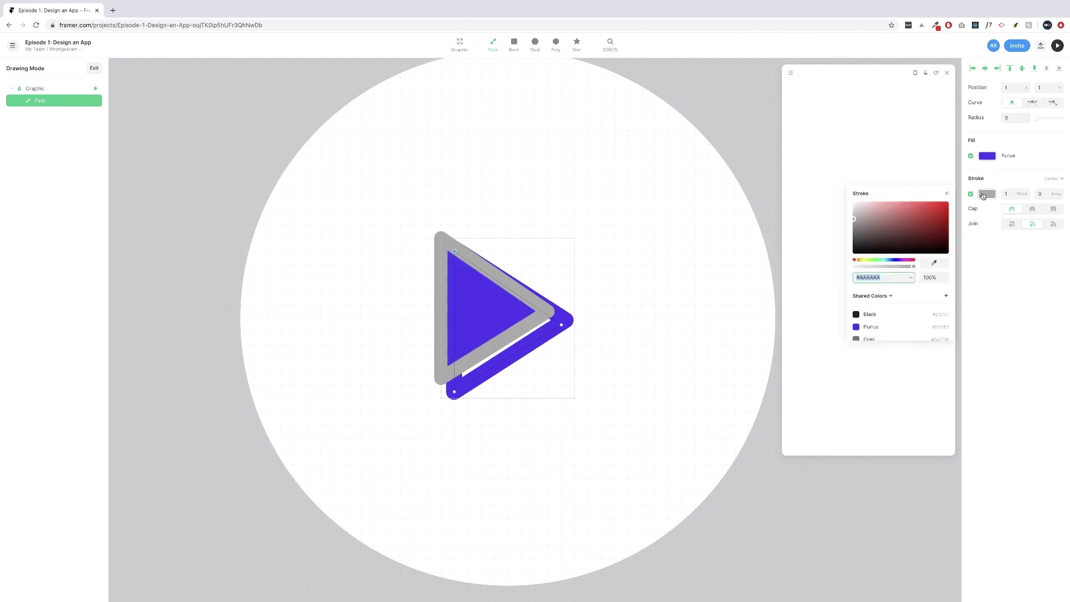
pyautogui.click(971, 195)
pyautogui.click(971, 195)
pyautogui.click(971, 195)
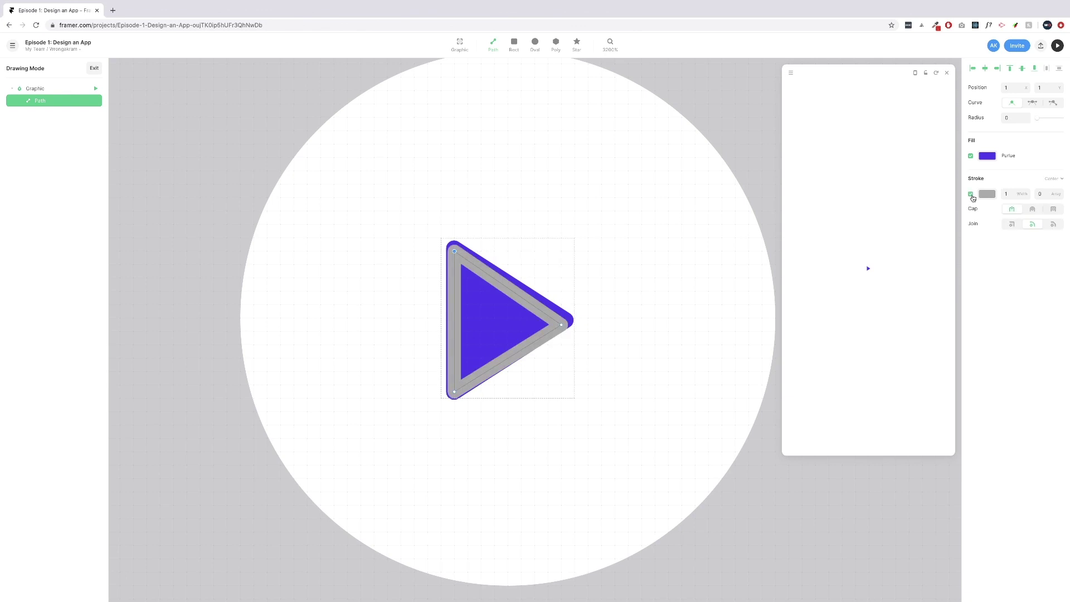
pyautogui.click(984, 196)
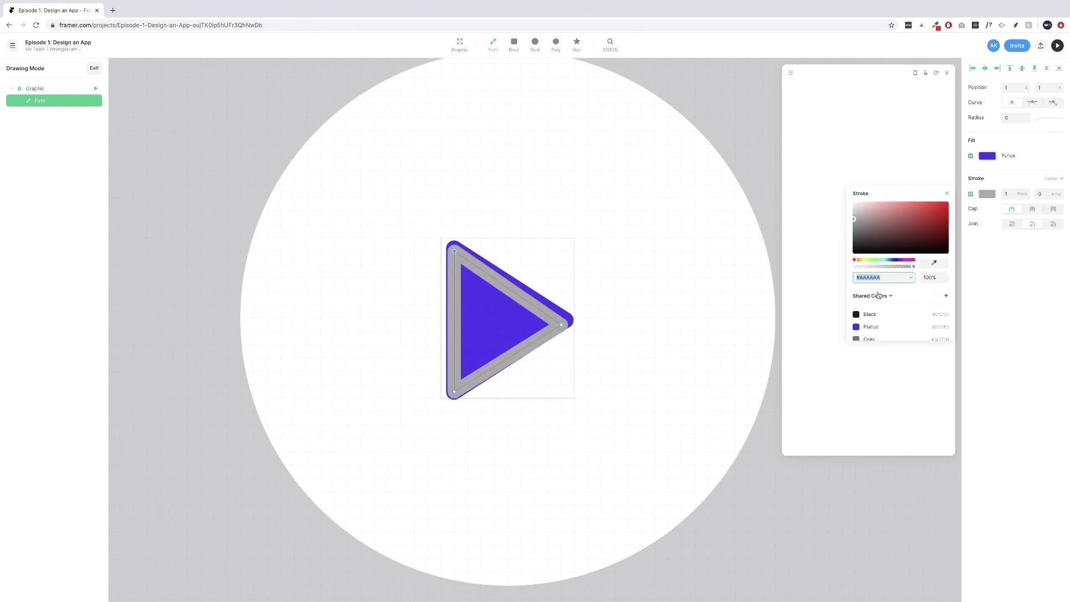
pyautogui.click(865, 328)
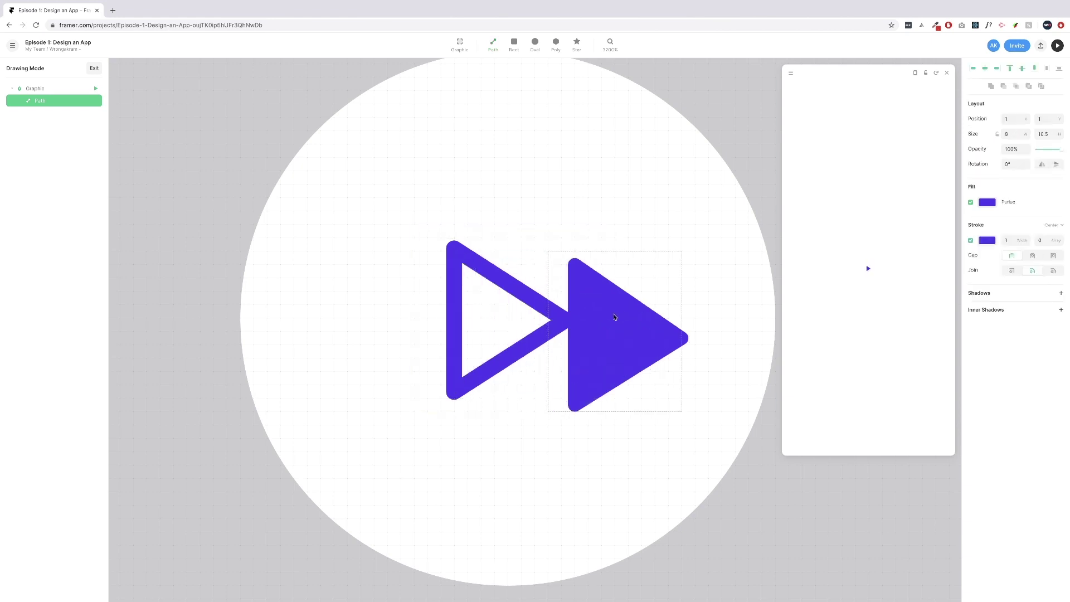
# Move the solid triangle clear of the outlined play icon and delete the old icon instance.
pyautogui.moveTo(614, 316); pyautogui.dragTo(642, 305)
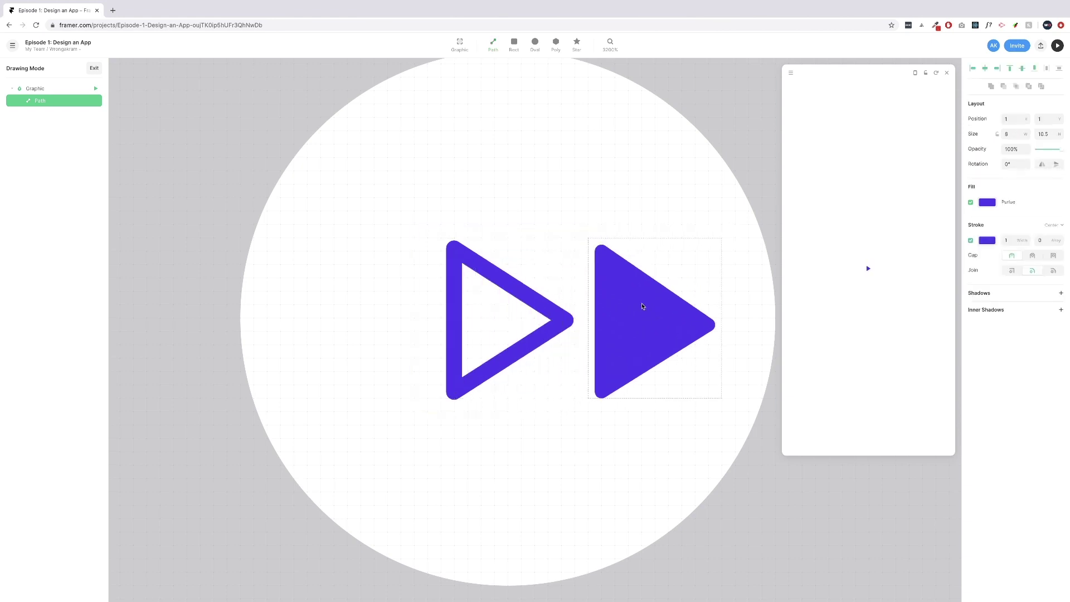
pyautogui.click(642, 306)
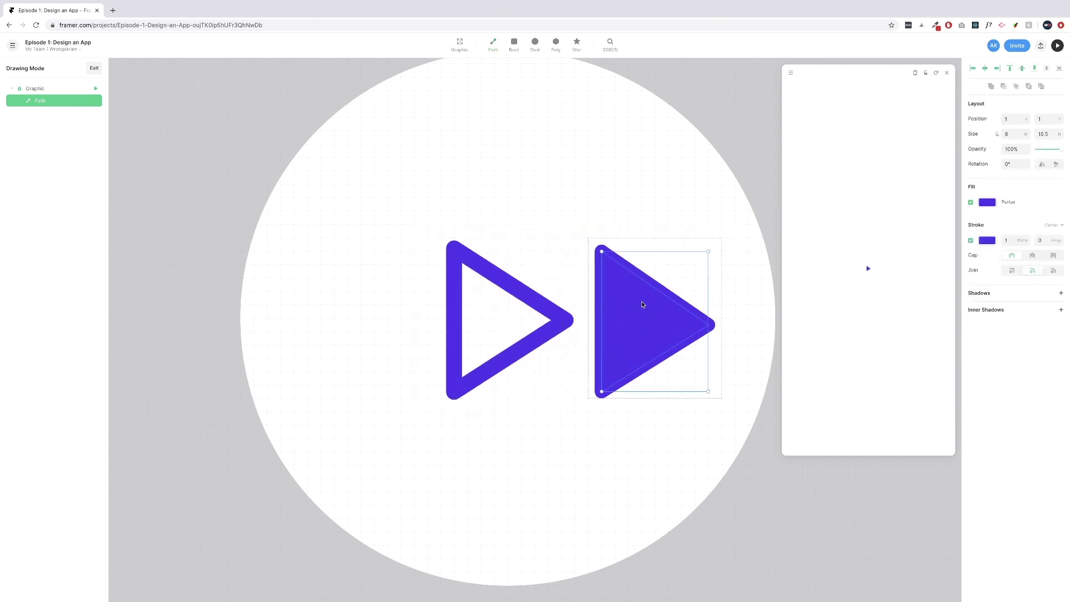
pyautogui.click(557, 325)
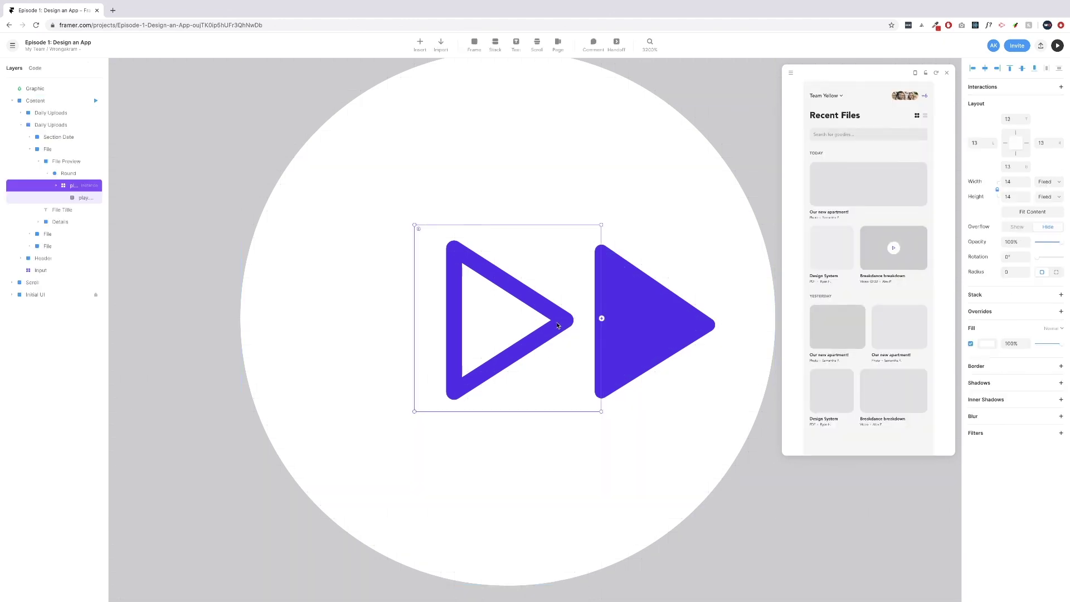
pyautogui.press('Delete')
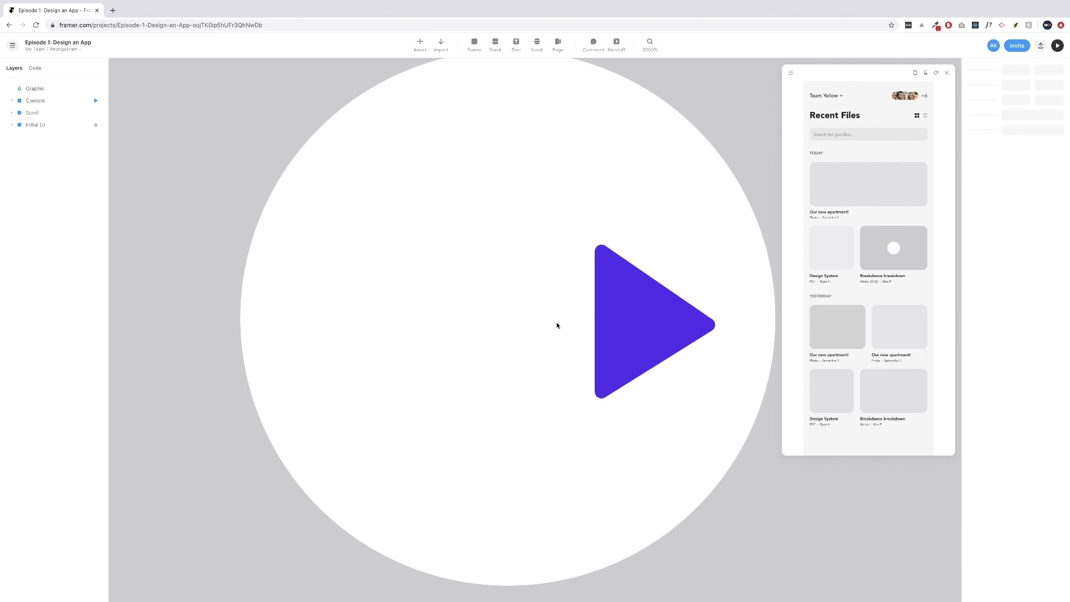
# Place the solid triangle inside the white circle, center it horizontally, and nudge it 1 px to the right.
pyautogui.moveTo(601, 315); pyautogui.dragTo(513, 311)
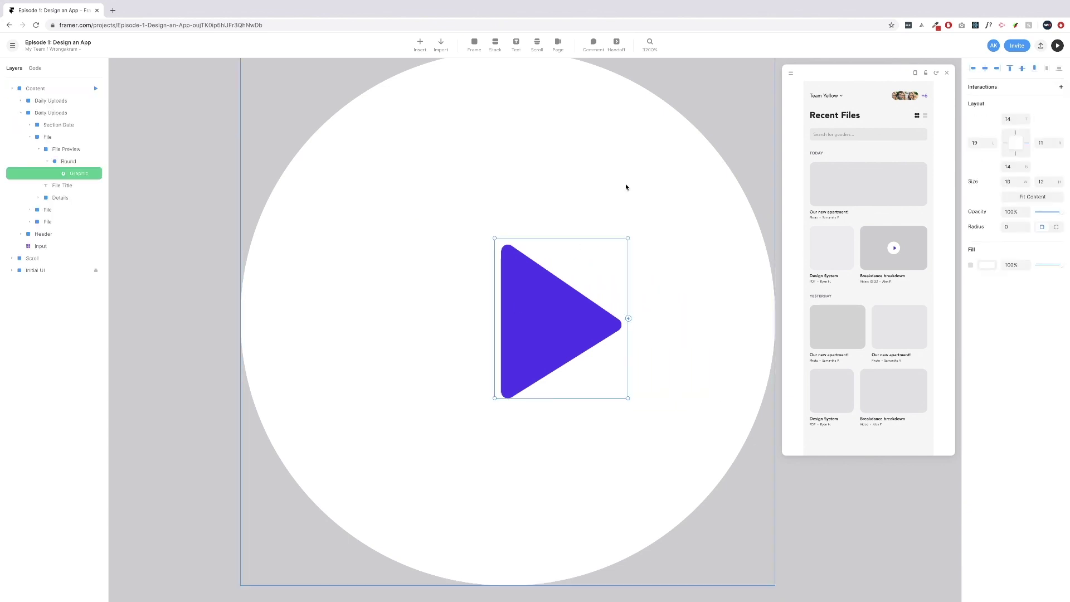
pyautogui.click(983, 69)
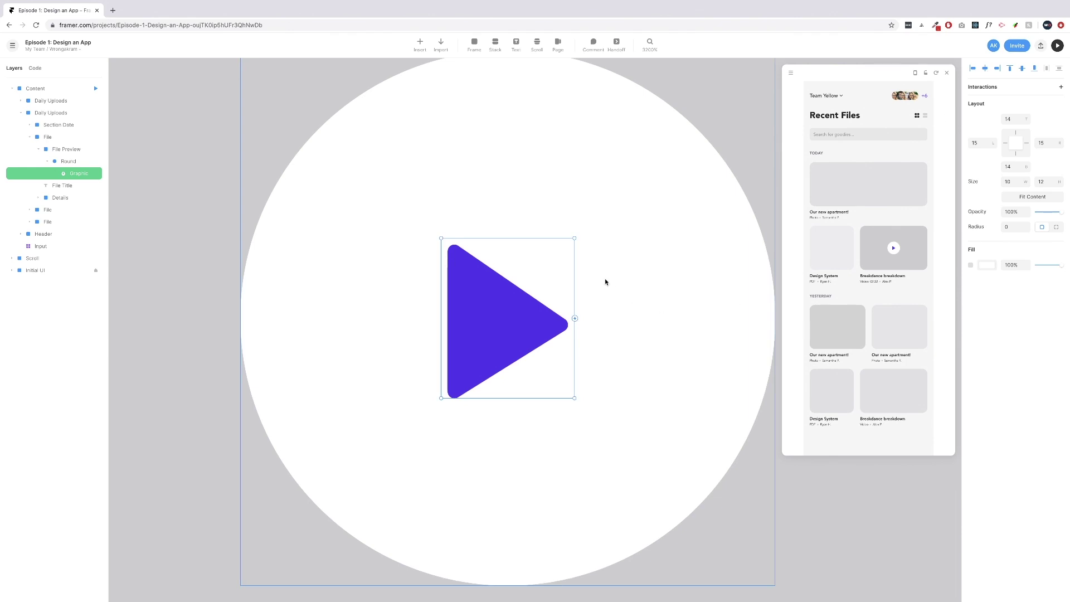
pyautogui.press('Right')
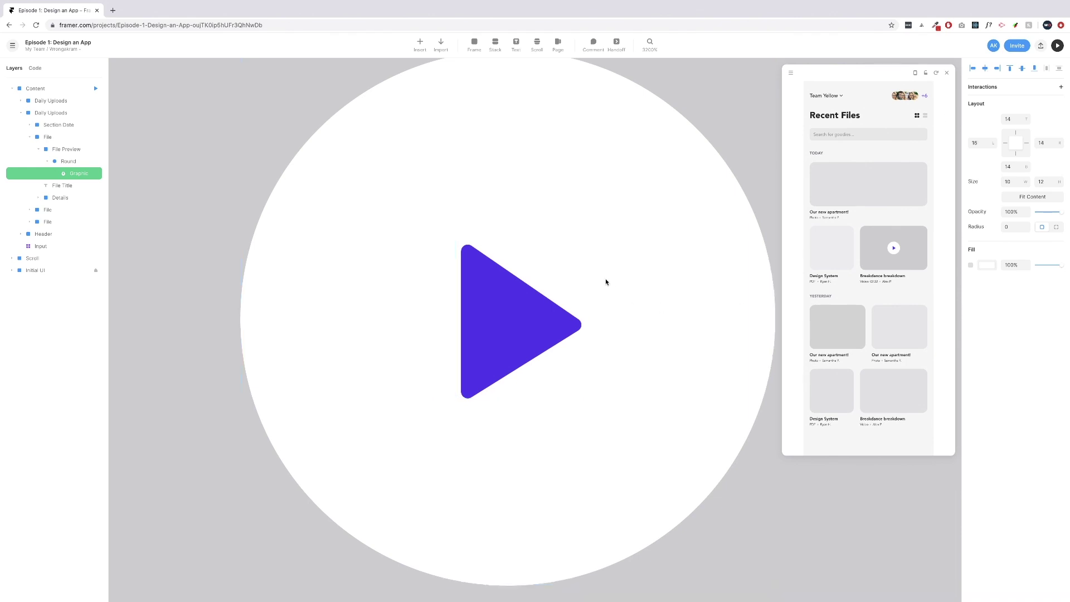
pyautogui.press('Right')
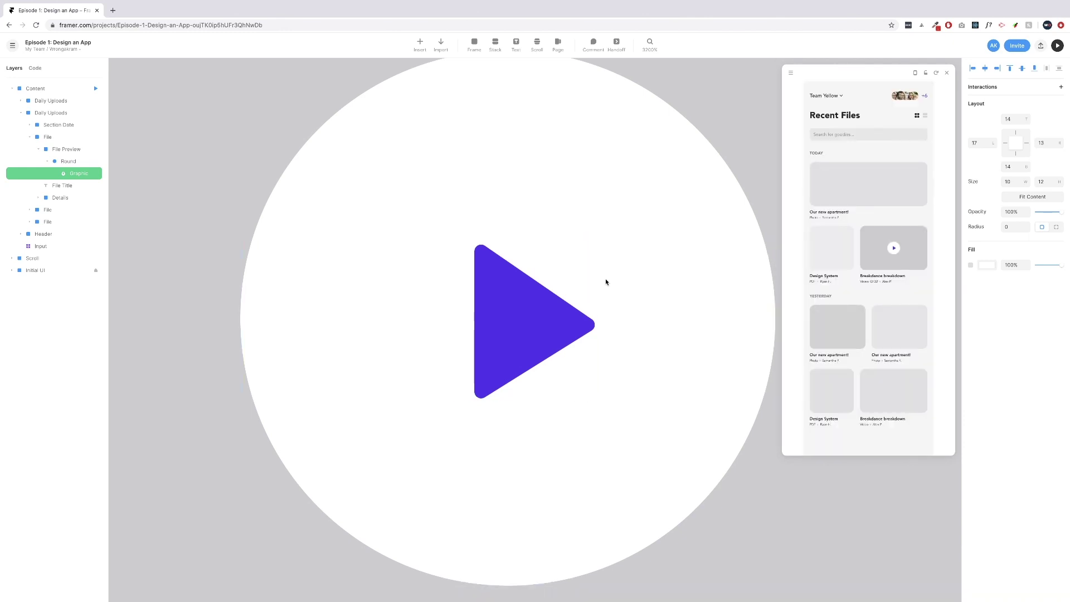
pyautogui.press('Left')
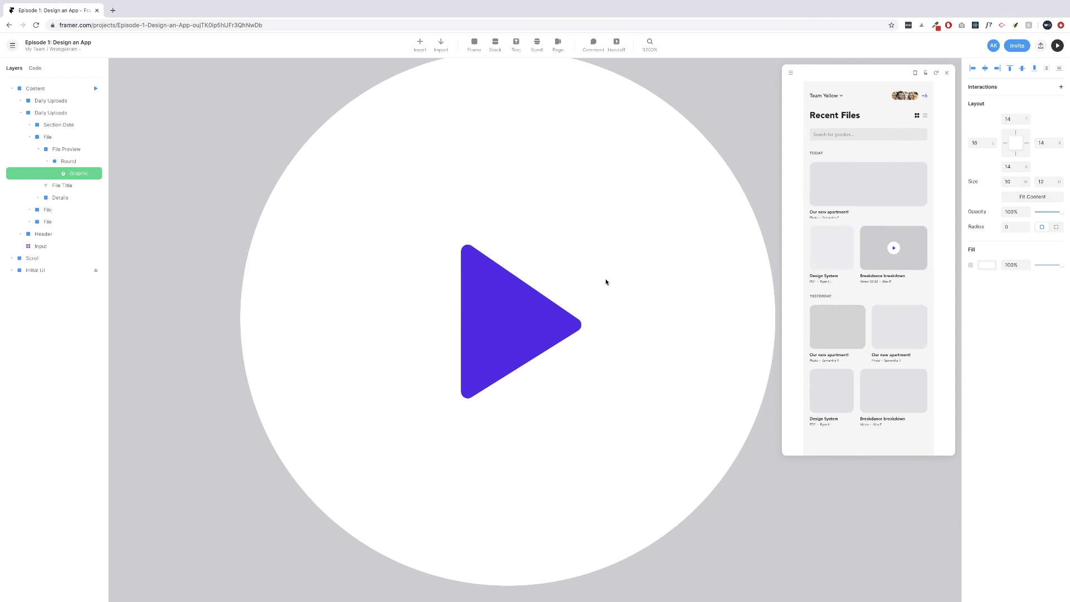
pyautogui.scroll(-10, 606, 281)
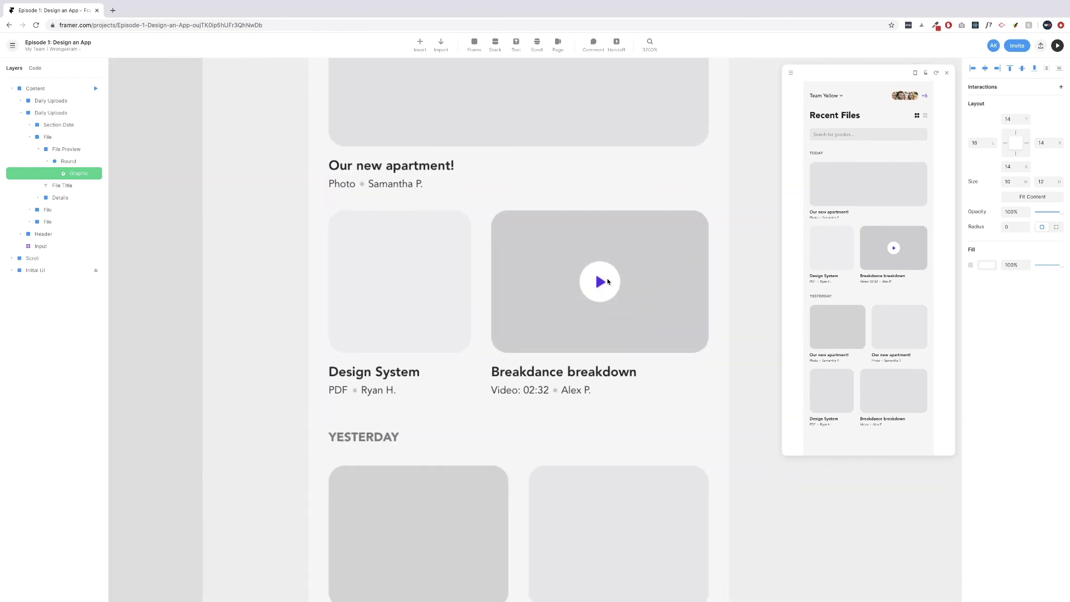
pyautogui.scroll(-5, 607, 281)
pyautogui.click(669, 280)
# Draw a full-width frame along the bottom of the Scroll screen and set its height to 96.
pyautogui.scroll(3, 588, 282)
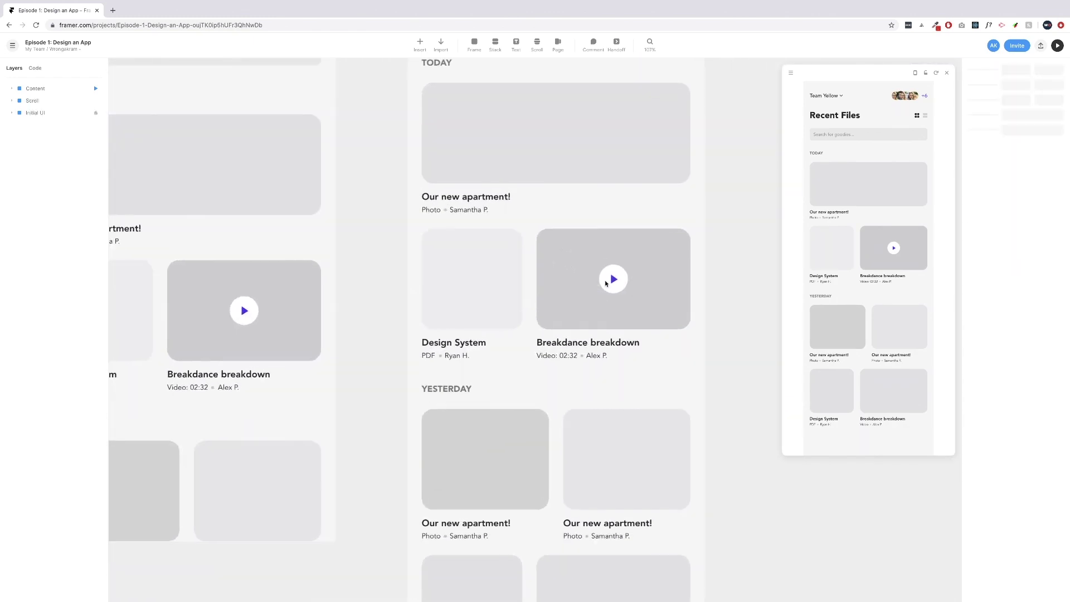
pyautogui.scroll(2, 594, 283)
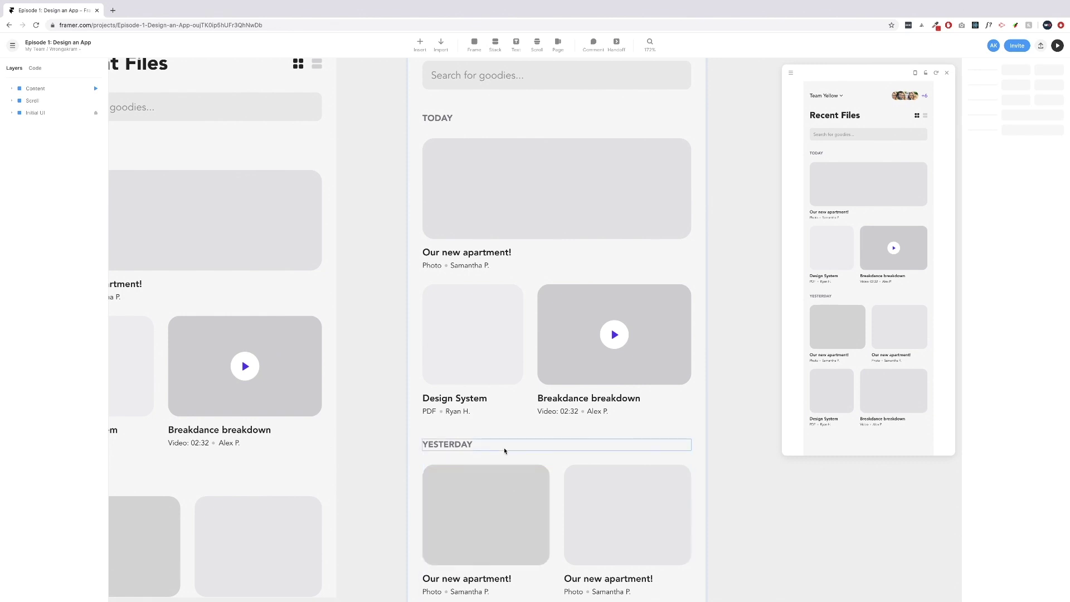
pyautogui.scroll(-10, 504, 450)
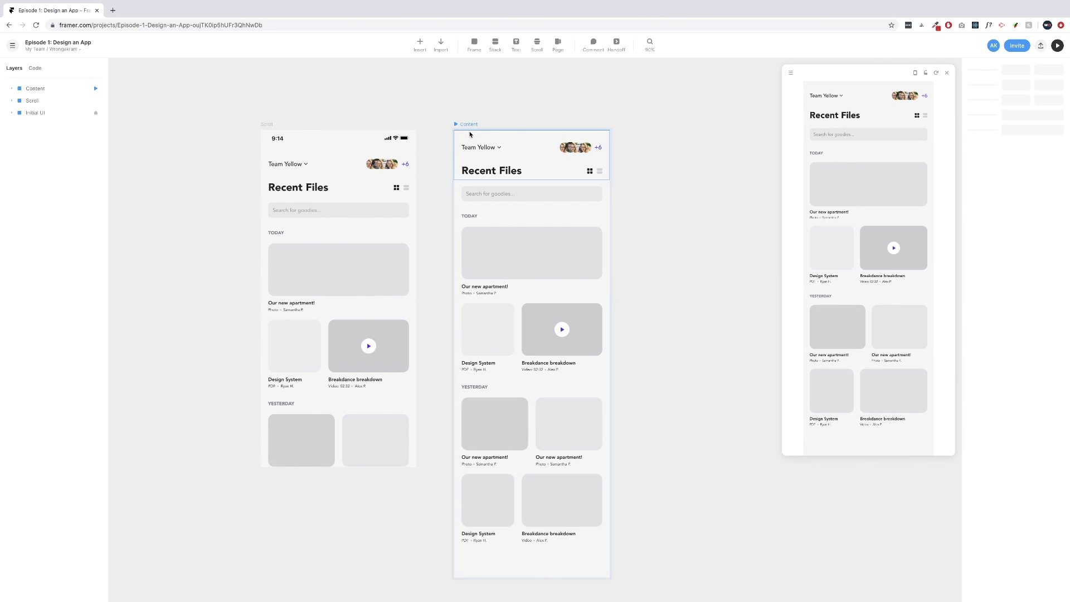
pyautogui.scroll(1, 267, 165)
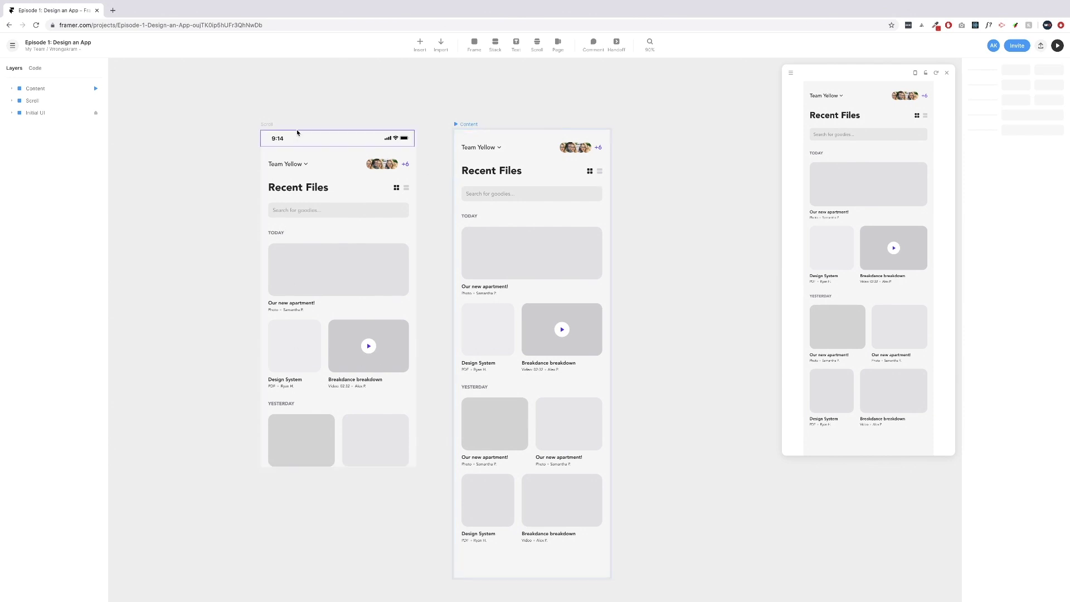
pyautogui.press('f')
pyautogui.moveTo(261, 433); pyautogui.dragTo(417, 475)
pyautogui.click(1007, 196)
pyautogui.write('96')
pyautogui.press('Return')
pyautogui.scroll(-2, 317, 465)
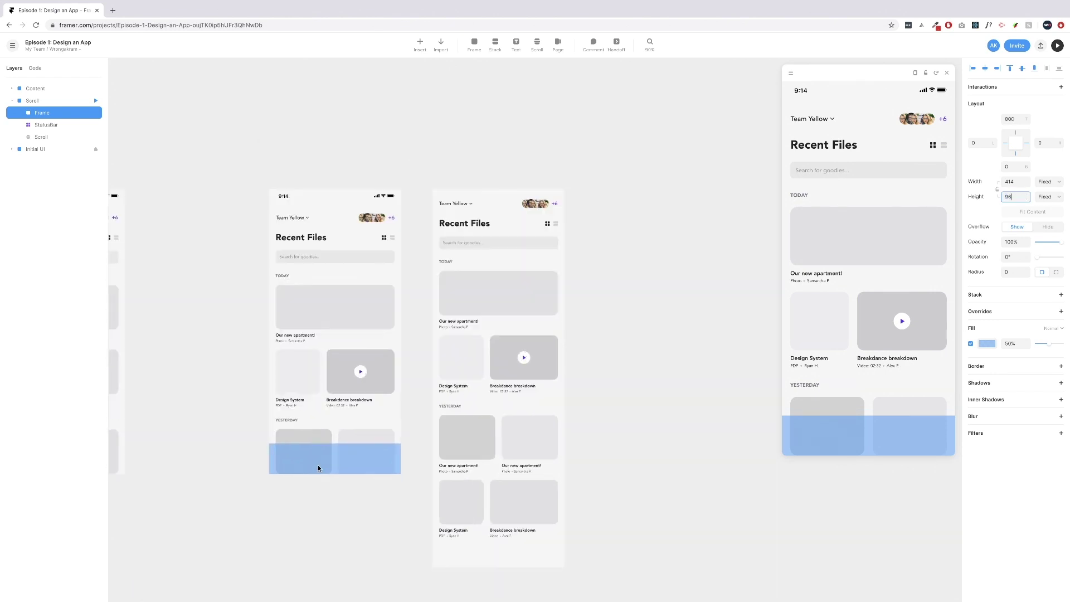
# Fill the new bottom frame with white #FFFFFF at 100% opacity.
pyautogui.scroll(10, 317, 464)
pyautogui.scroll(2, 485, 425)
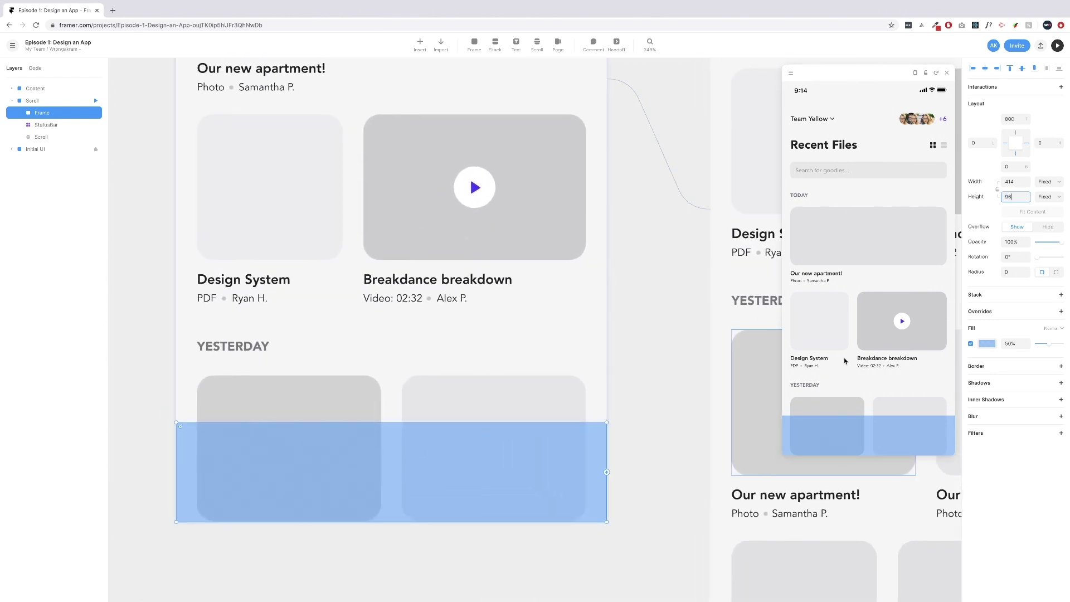
pyautogui.click(986, 343)
pyautogui.moveTo(905, 372); pyautogui.dragTo(834, 354)
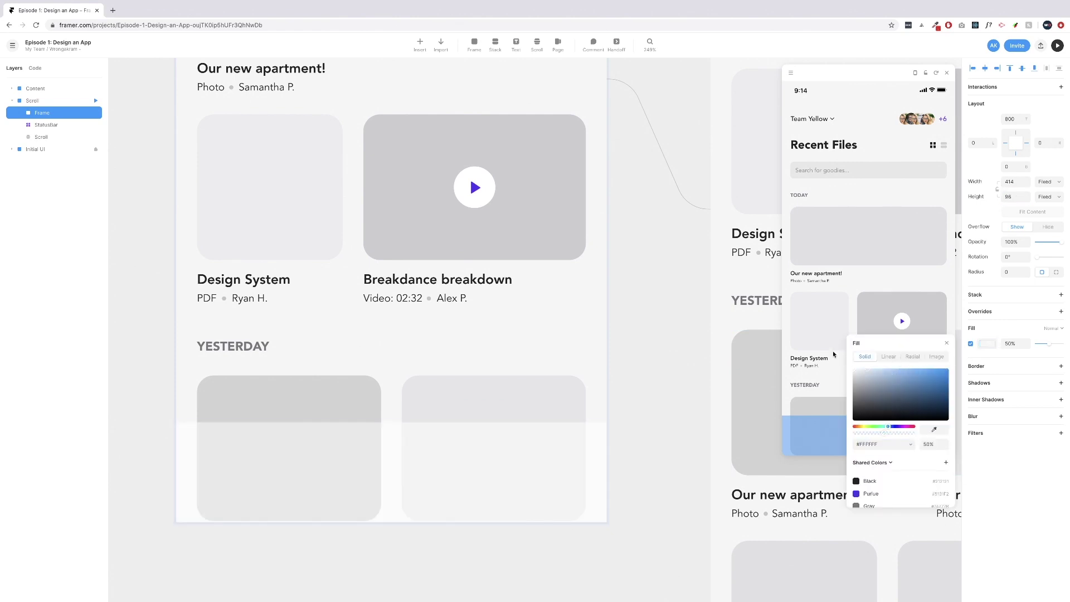
pyautogui.click(1061, 344)
pyautogui.moveTo(1049, 346); pyautogui.dragTo(1068, 348)
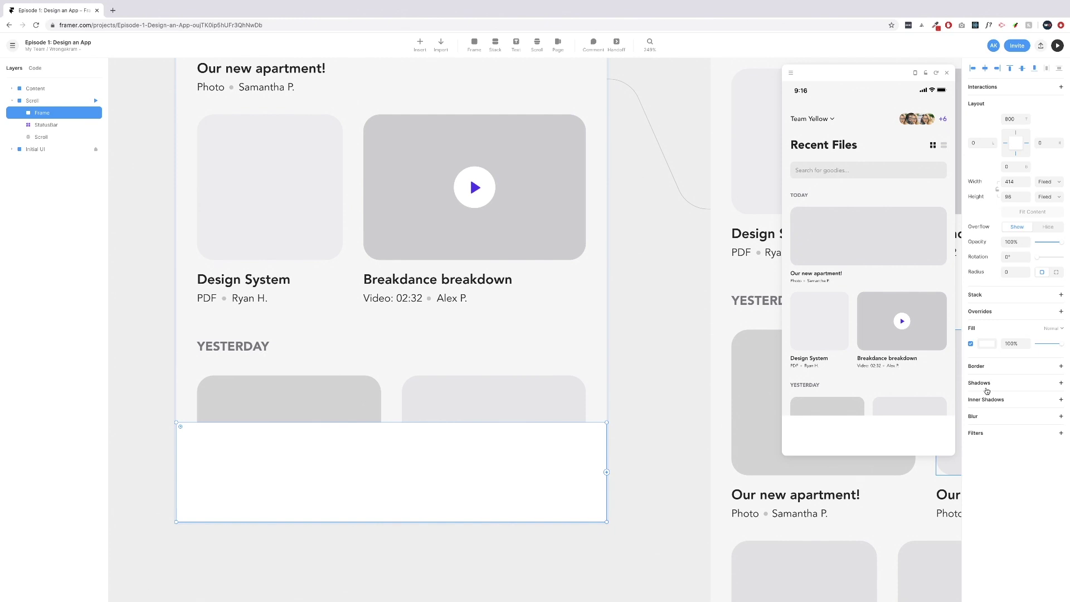
# Add a shadow to the white bottom bar and bring all screens into view.
pyautogui.click(1015, 384)
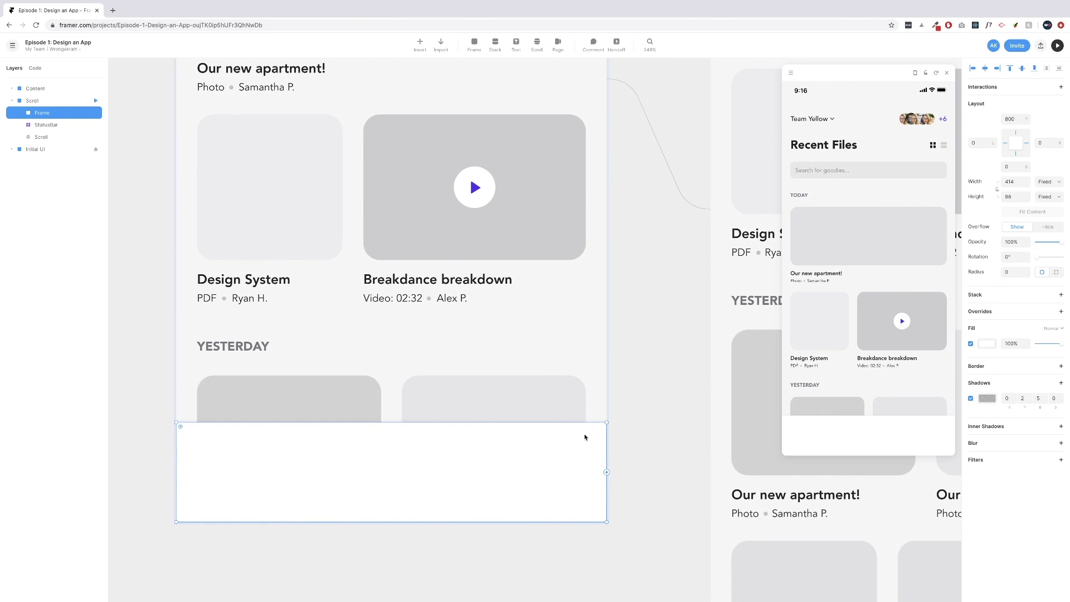
pyautogui.hotkey('shift', '1')
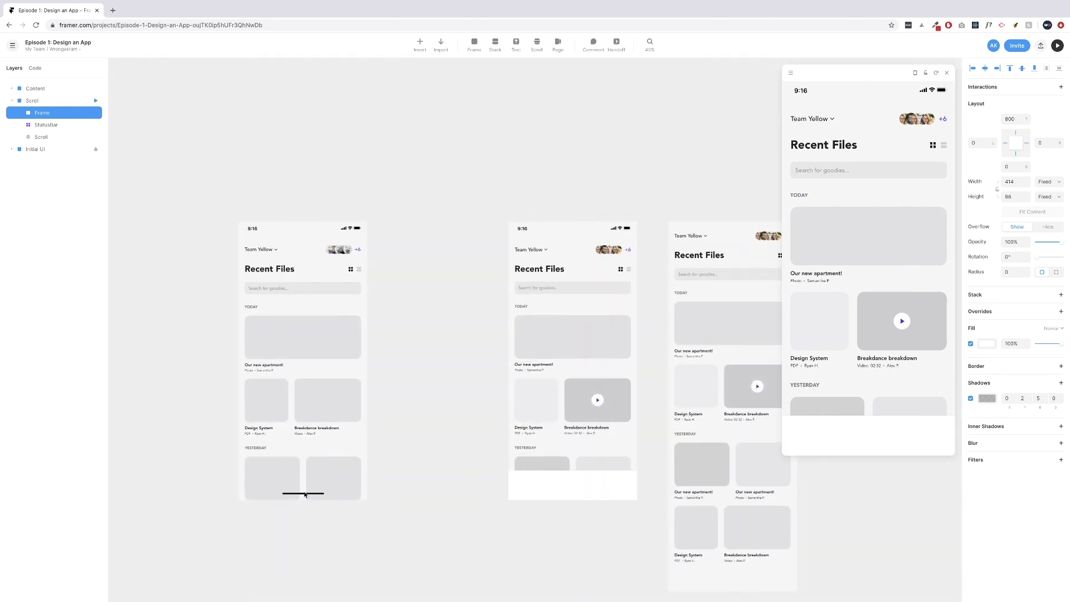
# Select and copy the home indicator at the bottom of the Initial UI screen.
pyautogui.click(300, 496)
pyautogui.keyDown('super'); pyautogui.click(313, 496); pyautogui.keyUp('super')
pyautogui.keyDown('super'); pyautogui.click(303, 496); pyautogui.keyUp('super')
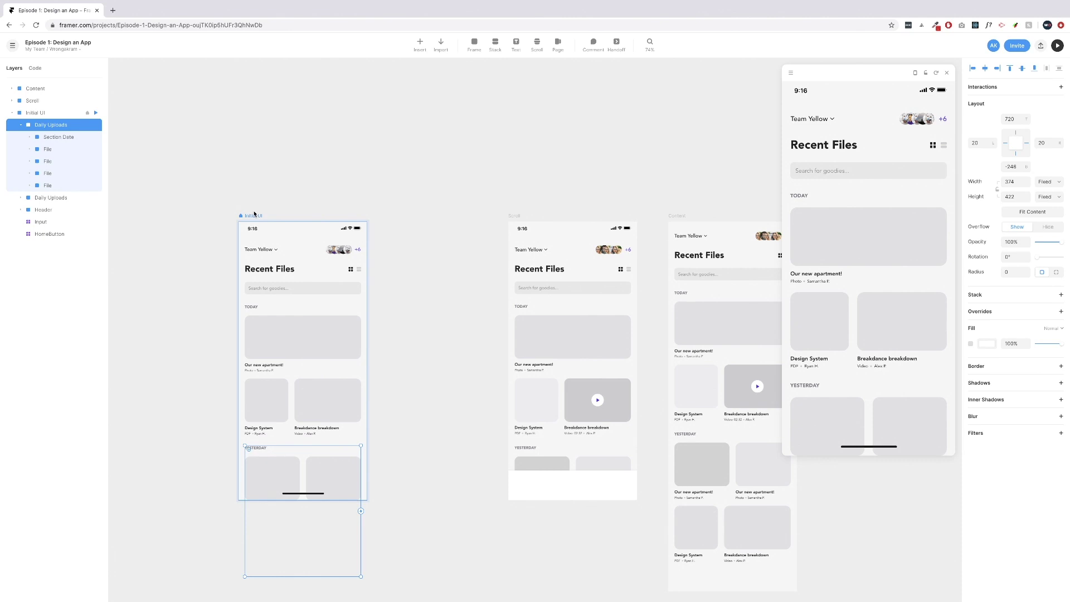
pyautogui.scroll(-4, 389, 360)
pyautogui.scroll(-3, 313, 383)
pyautogui.scroll(8, 310, 379)
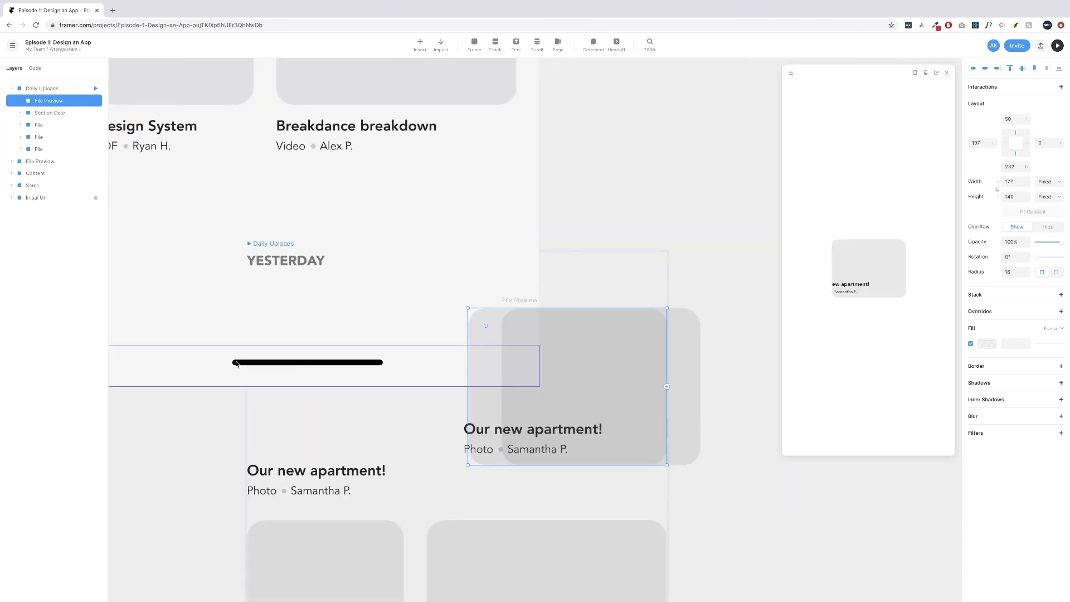
pyautogui.click(238, 363)
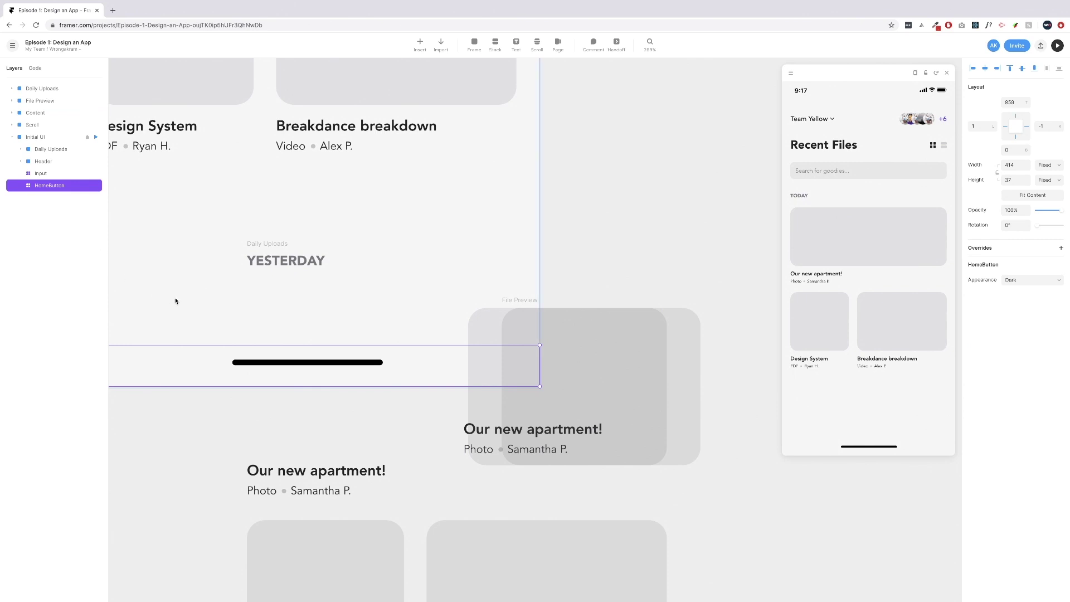
# Undo the accidental moves of the Daily Uploads section and its file preview in the Initial UI screen.
pyautogui.click(269, 301)
pyautogui.doubleClick(291, 297)
pyautogui.doubleClick(334, 301)
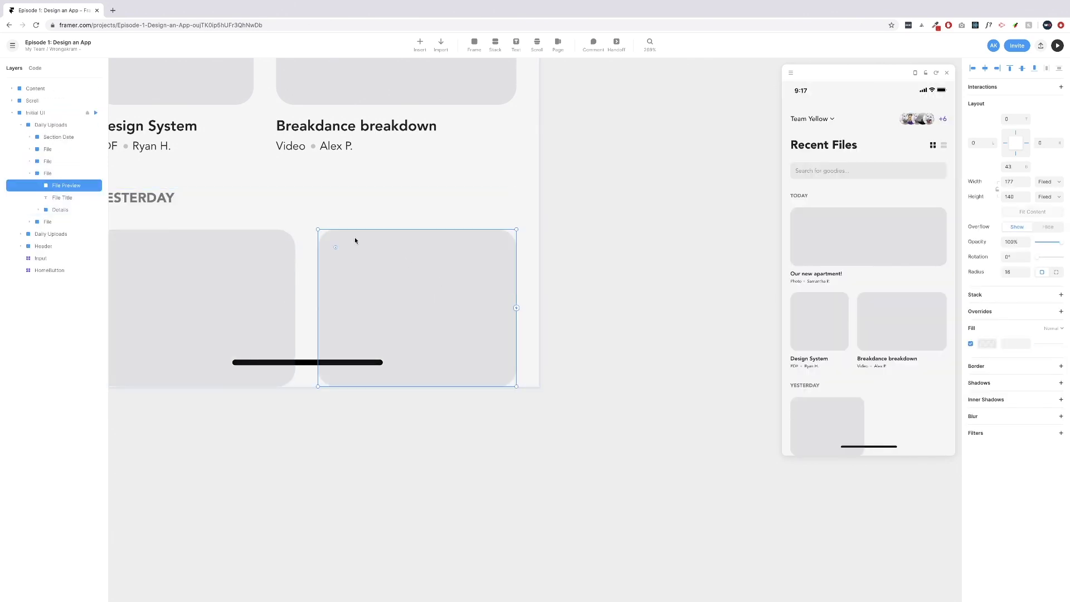
pyautogui.click(340, 216)
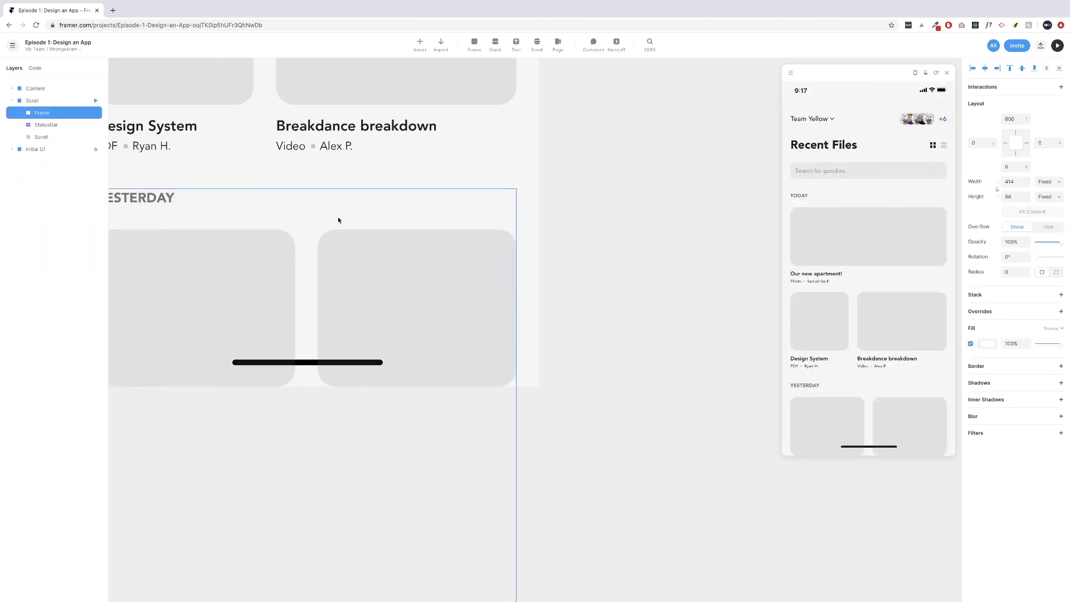
# Paste the home indicator into the Scroll screen, over the white bottom bar.
pyautogui.hscroll(-10, 338, 220)
pyautogui.hscroll(3, 339, 220)
pyautogui.scroll(2, 339, 220)
pyautogui.hscroll(2, 427, 234)
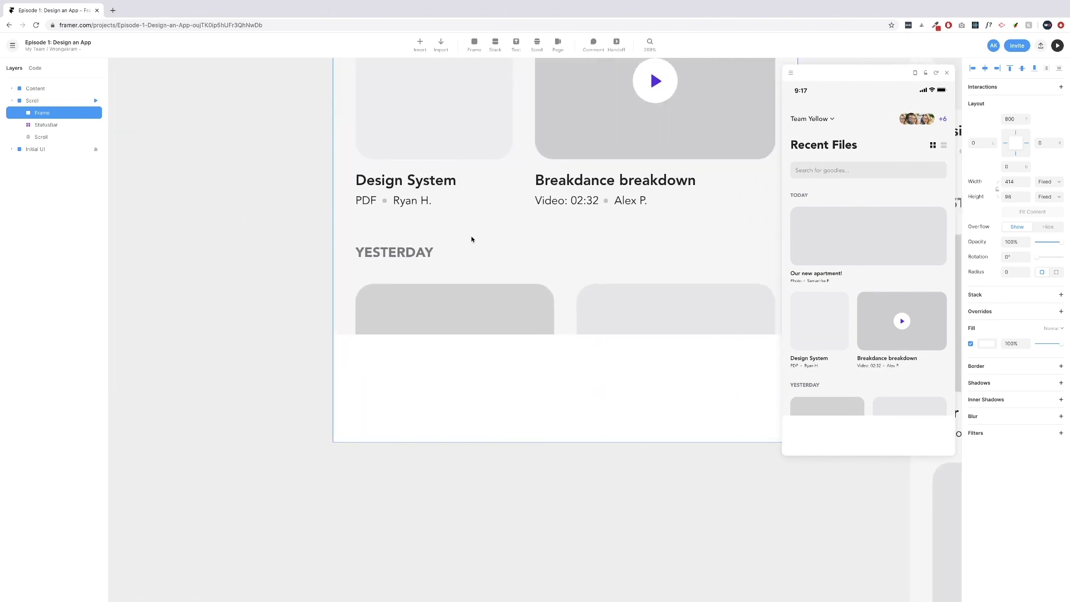
pyautogui.click(466, 239)
pyautogui.scroll(2, 472, 239)
pyautogui.scroll(-8, 472, 238)
pyautogui.press('super+v')
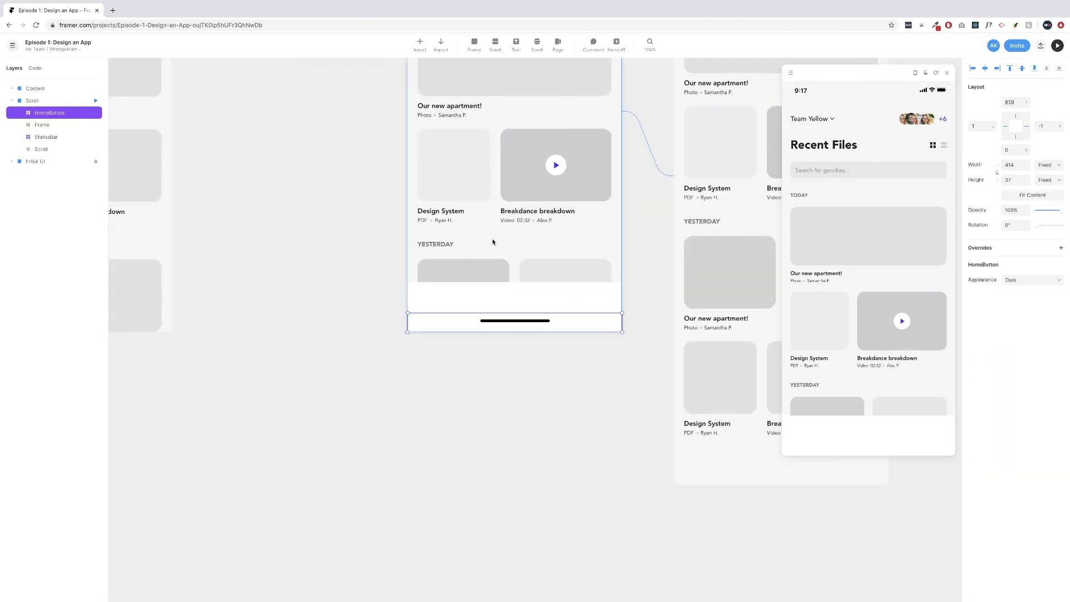
# Scroll through the file list in the preview to check how it passes behind the bottom bar.
pyautogui.hscroll(5, 490, 240)
pyautogui.scroll(3, 491, 241)
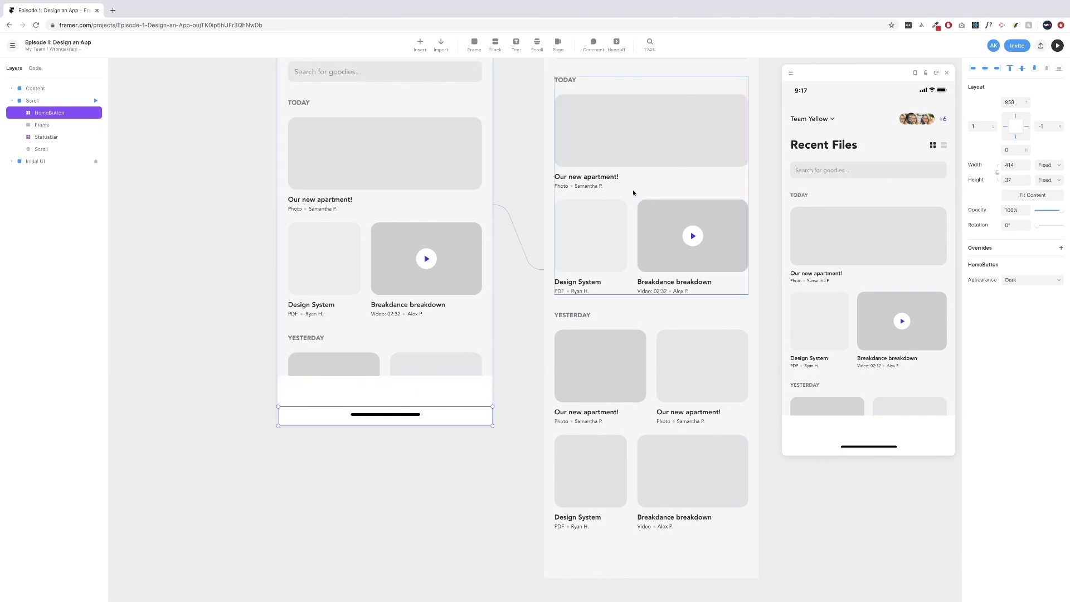
pyautogui.scroll(-2, 838, 207)
pyautogui.scroll(-3, 839, 207)
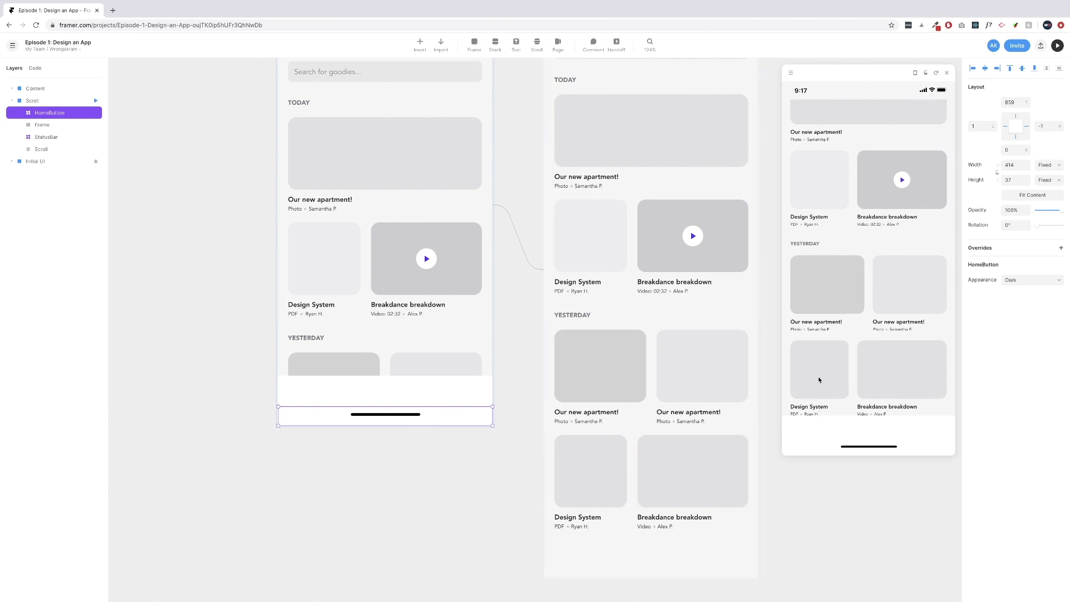
pyautogui.scroll(-5, 863, 362)
pyautogui.scroll(-2, 873, 310)
# Insert the Feather folder icon into the white bottom bar of the Scroll screen.
pyautogui.click(449, 384)
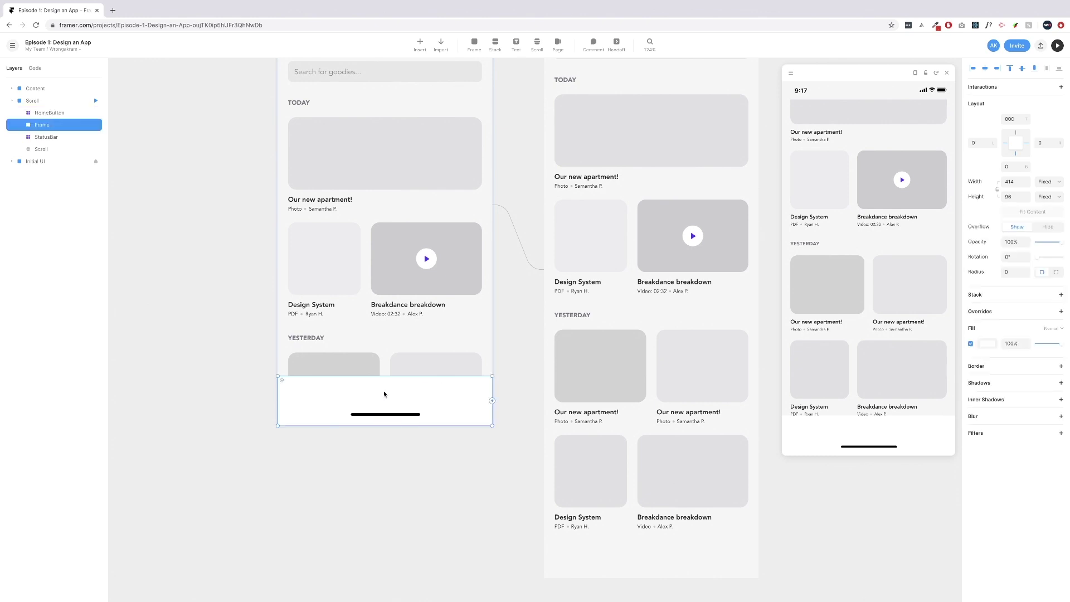
pyautogui.scroll(1, 332, 404)
pyautogui.scroll(-5, 333, 400)
pyautogui.scroll(10, 332, 400)
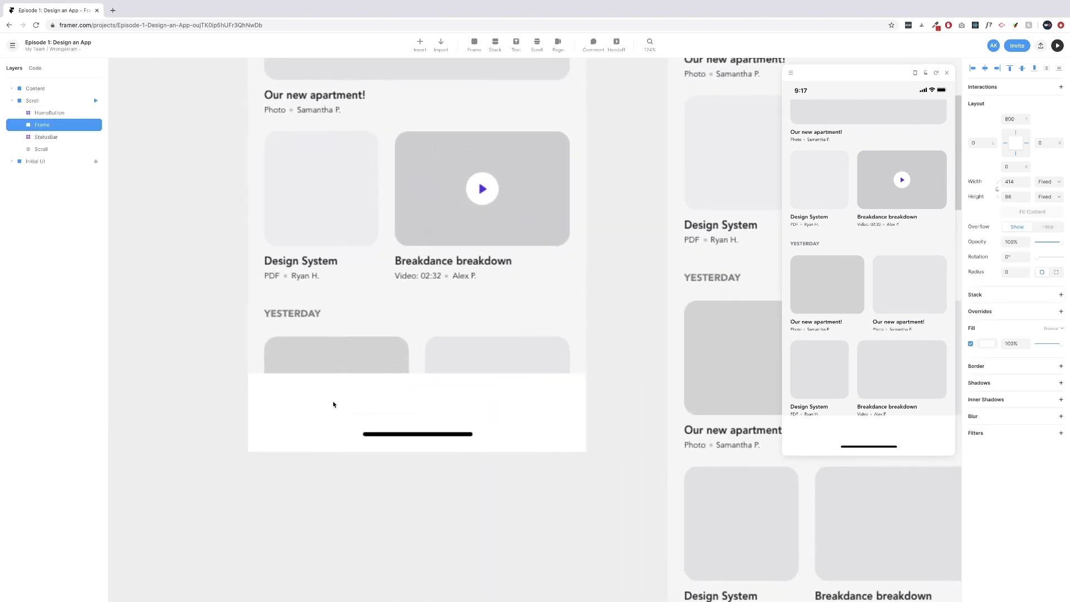
pyautogui.write('i')
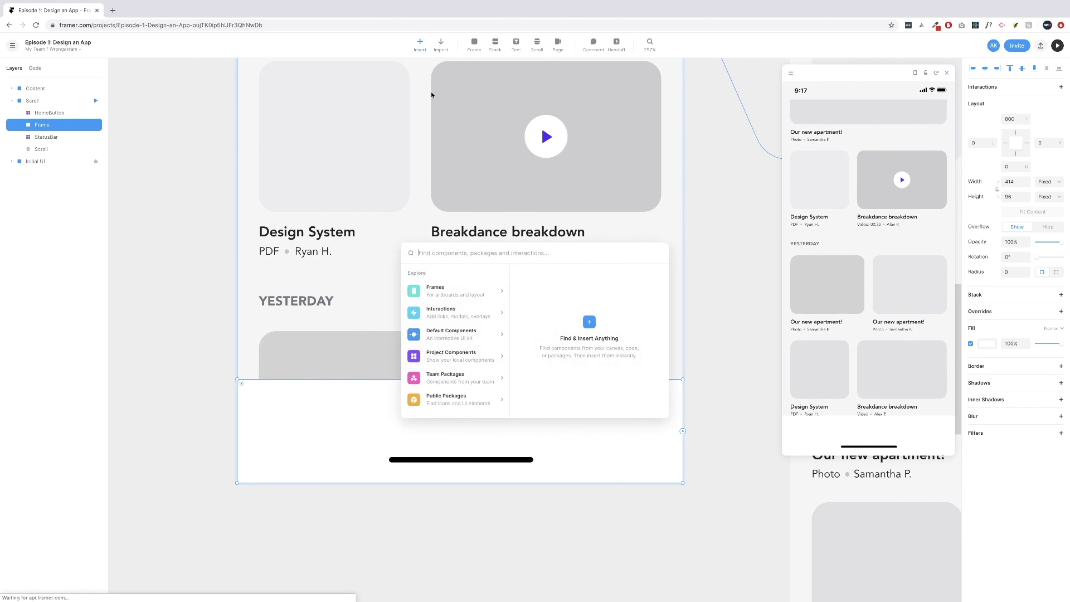
pyautogui.write('foler')
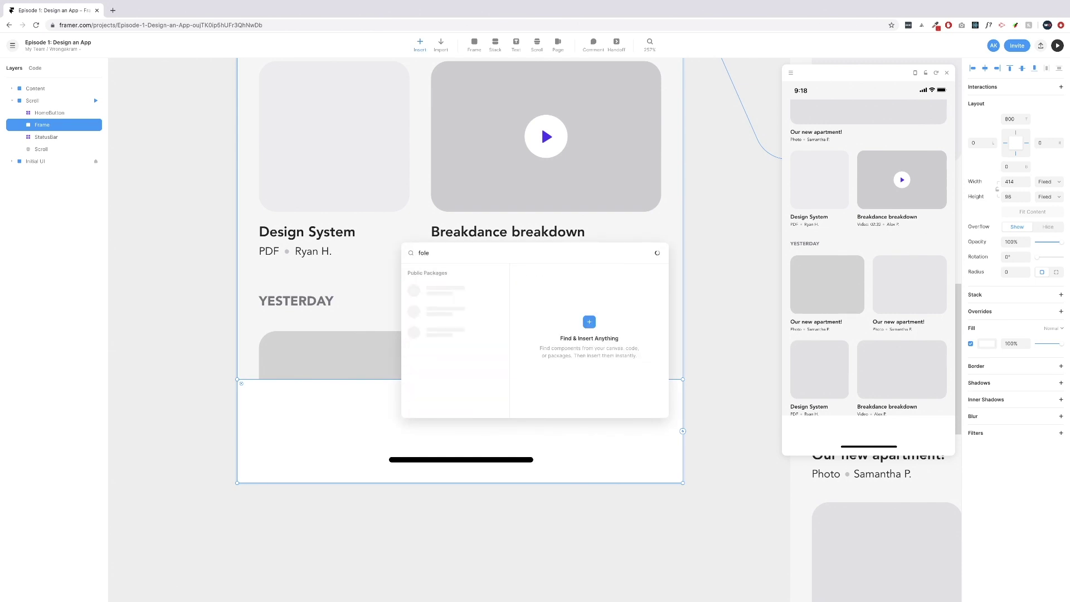
pyautogui.press('BackSpace')
pyautogui.press('BackSpace')
pyautogui.hotkey('ctrl', 'a')
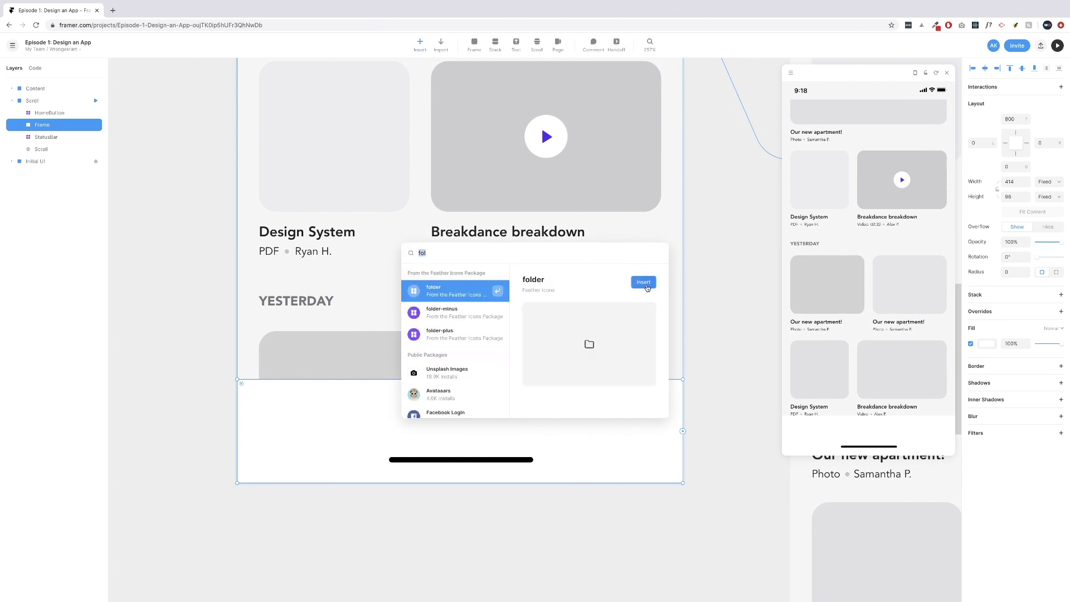
pyautogui.click(498, 291)
pyautogui.press('i')
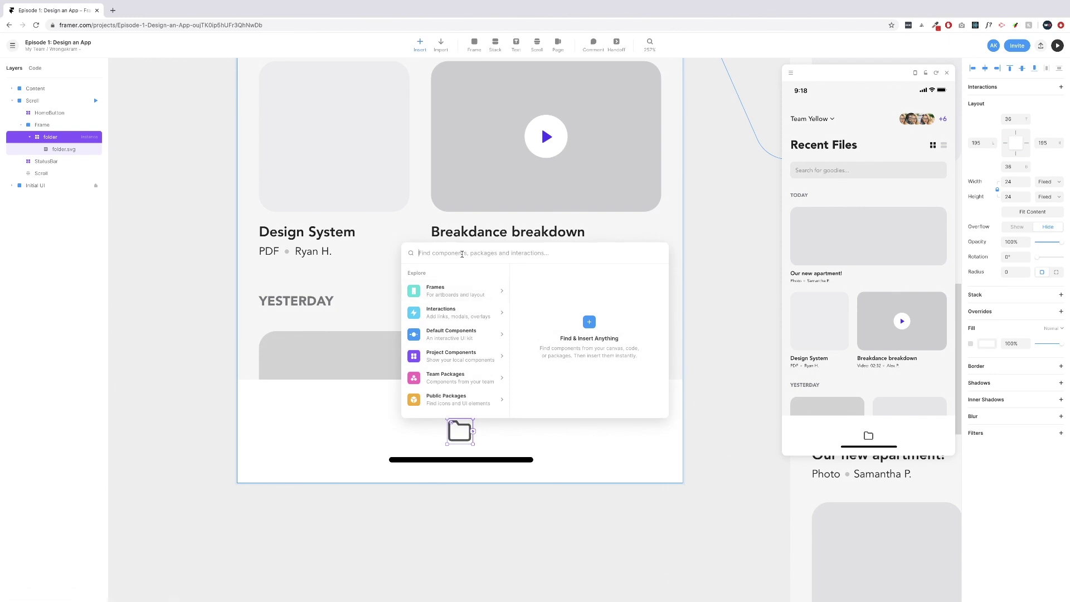
pyautogui.write('book')
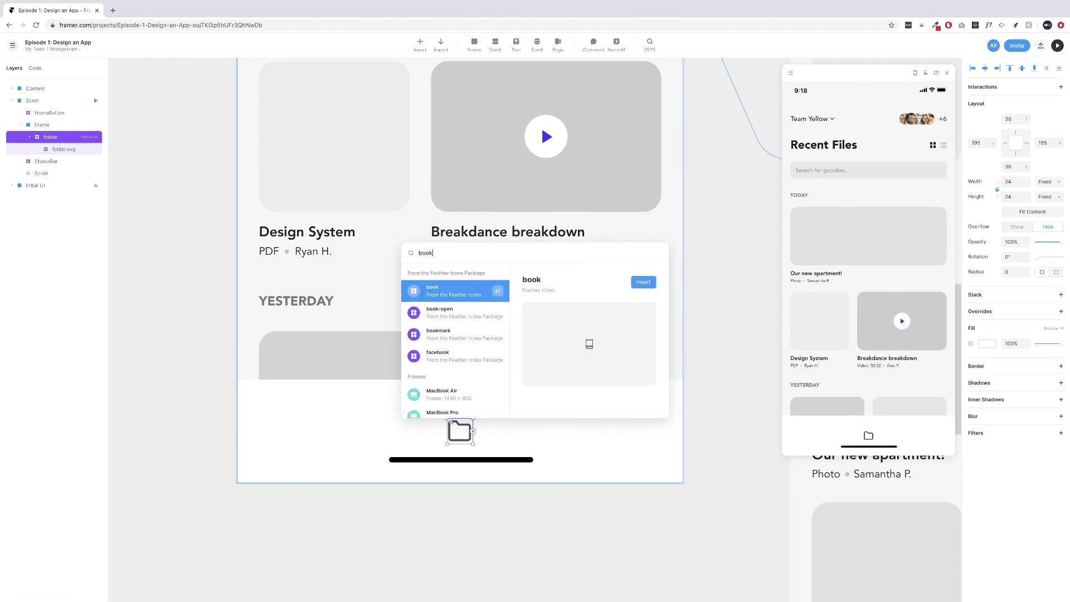
pyautogui.press('Down')
pyautogui.press('Down')
pyautogui.press('Up')
pyautogui.press('Return')
pyautogui.hotkey('ctrl', 'z')
# Insert the Feather bookmark icon into the bottom bar and place it to the right of the folder icon, which sits left of center.
pyautogui.click(421, 44)
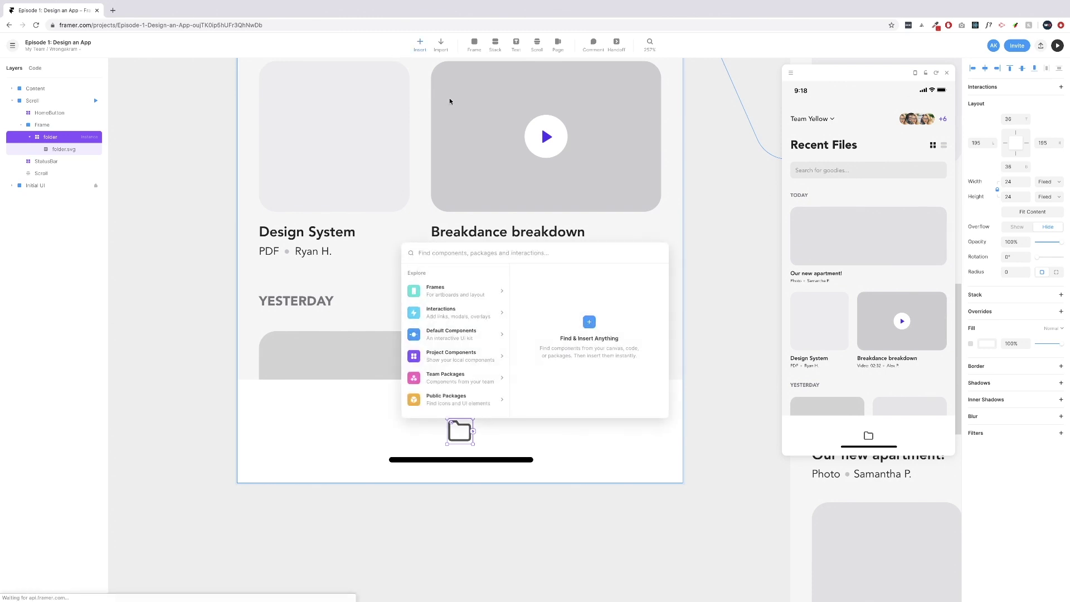
pyautogui.write('book')
pyautogui.press('Down')
pyautogui.press('Down')
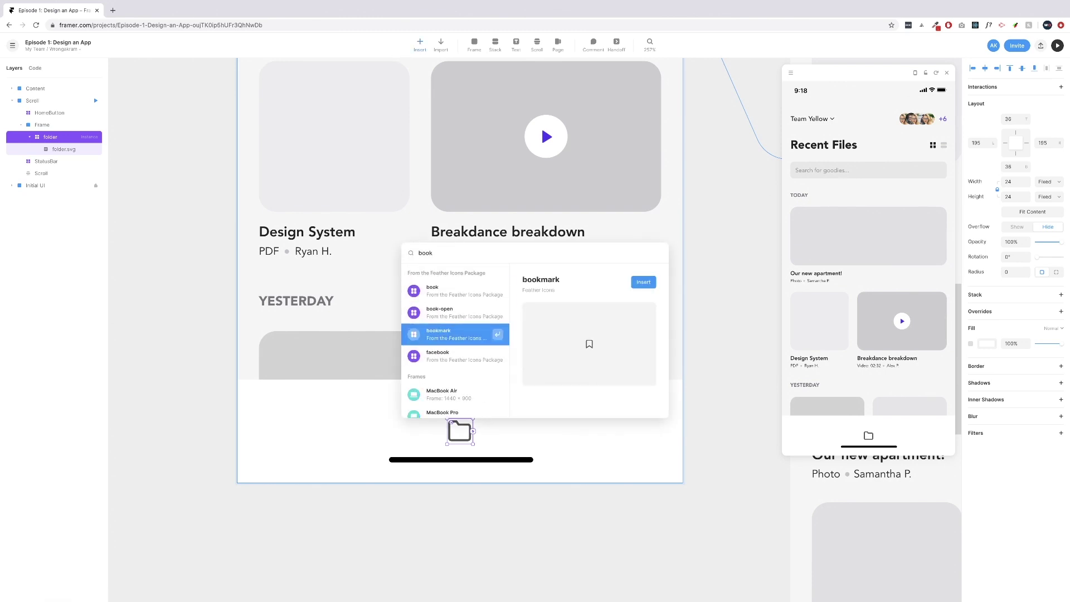
pyautogui.press('Down')
pyautogui.press('Up')
pyautogui.press('Return')
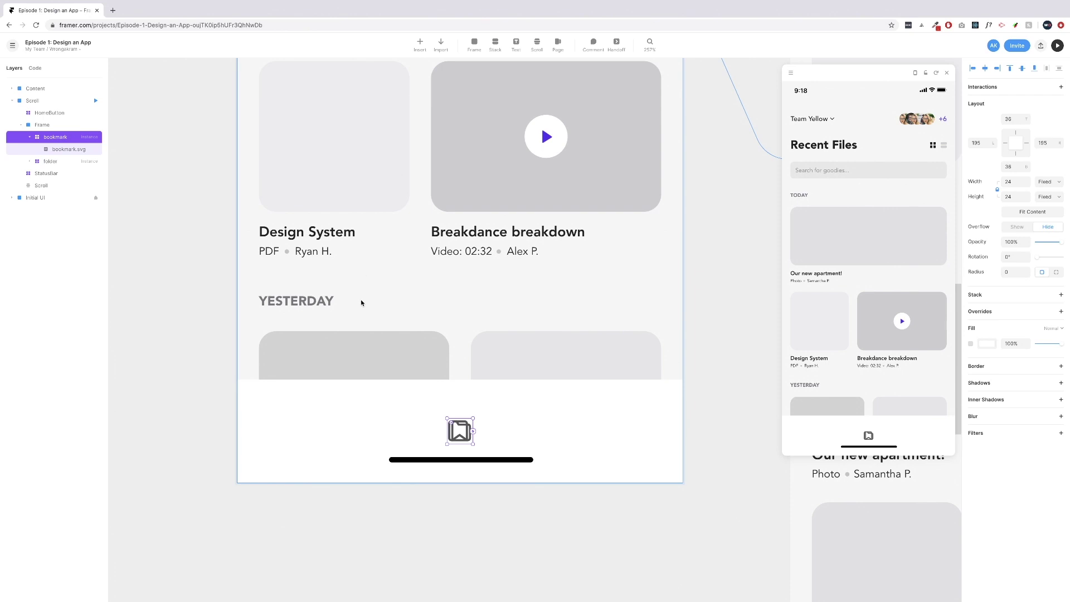
pyautogui.moveTo(460, 429); pyautogui.dragTo(388, 430)
pyautogui.keyDown('shift'); pyautogui.click(460, 430); pyautogui.keyUp('shift')
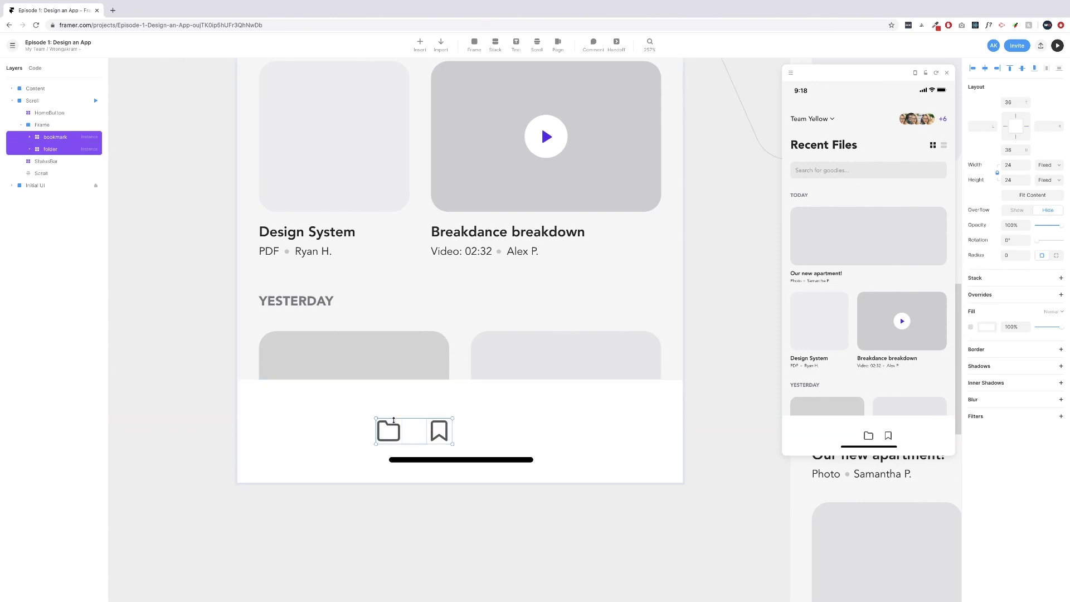
# Add the Feather settings icon to the right part of the bottom bar and center the bookmark icon horizontally, 20 px from the bar's top.
pyautogui.click(420, 46)
pyautogui.write('set')
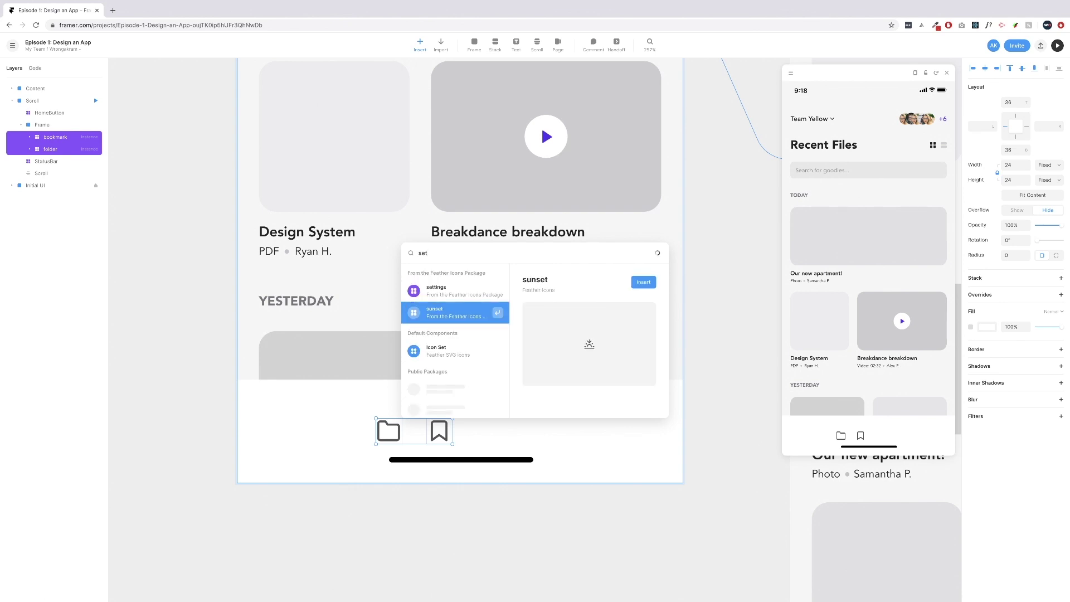
pyautogui.press('Return')
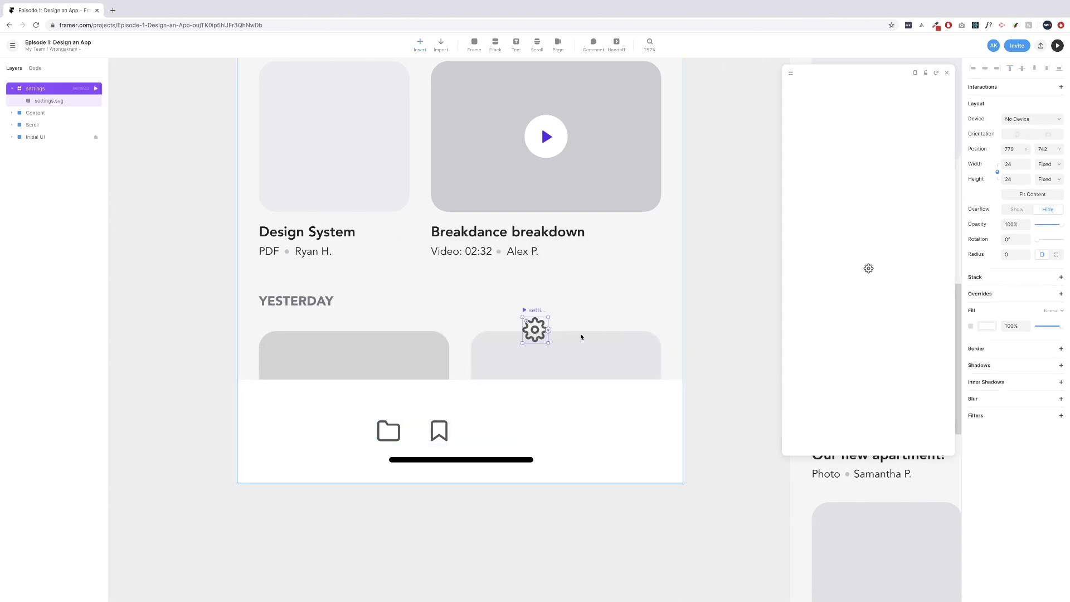
pyautogui.moveTo(538, 334); pyautogui.dragTo(553, 428)
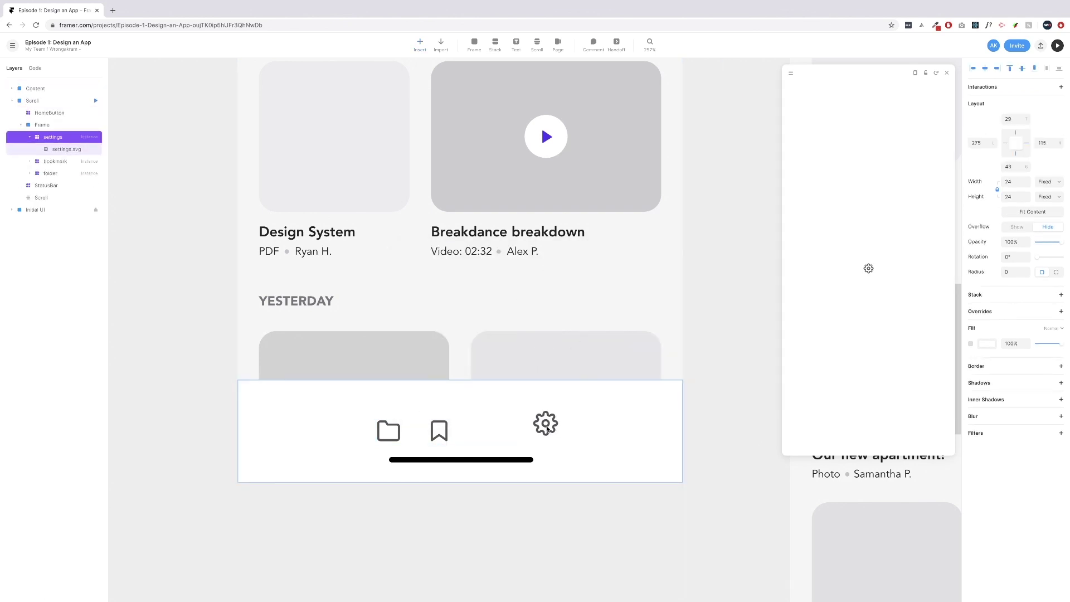
pyautogui.moveTo(440, 429); pyautogui.dragTo(462, 410)
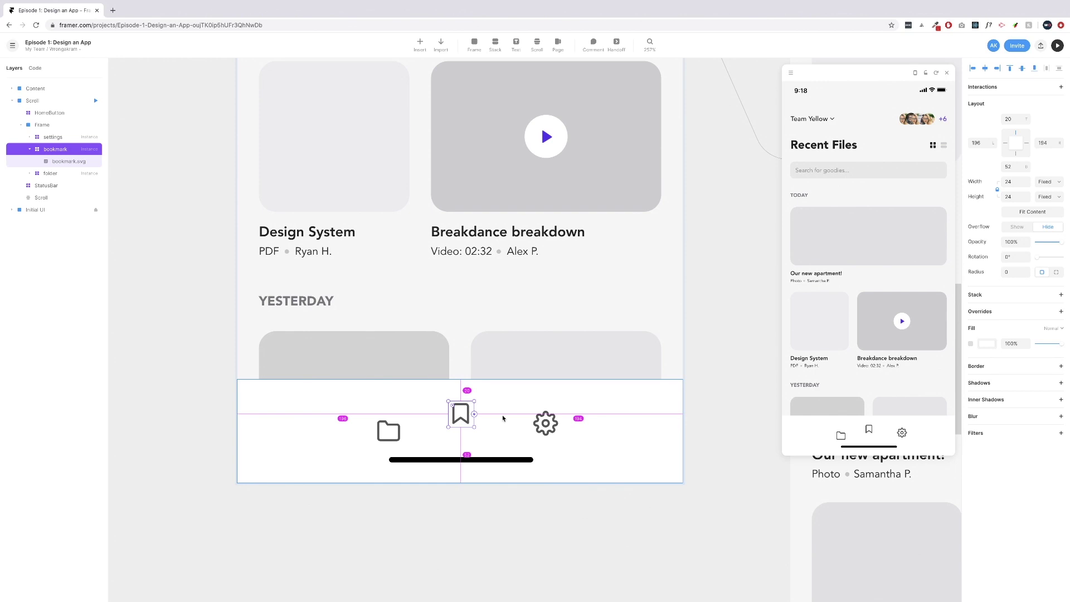
pyautogui.press('Left')
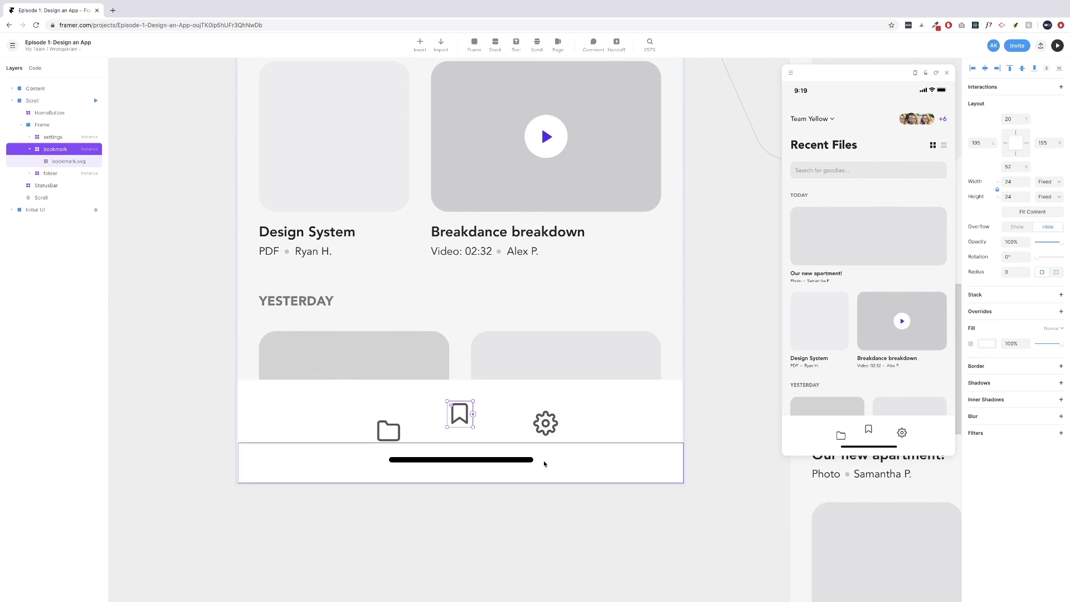
# Recolor the bookmark icon's vector with the shared Gray and turn it into a custom color, #74777B.
pyautogui.doubleClick(468, 425)
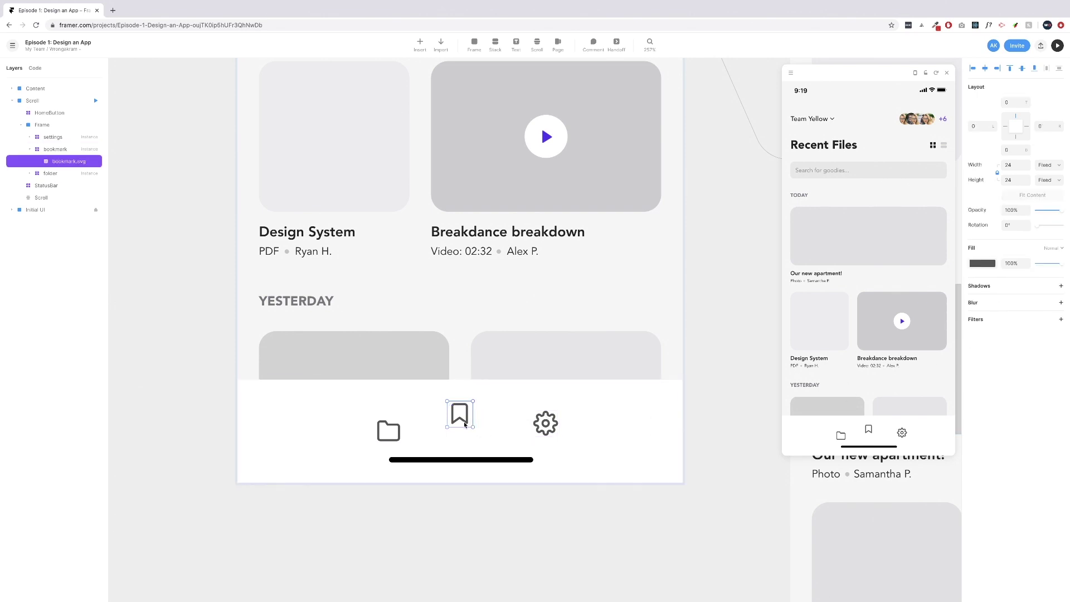
pyautogui.click(987, 266)
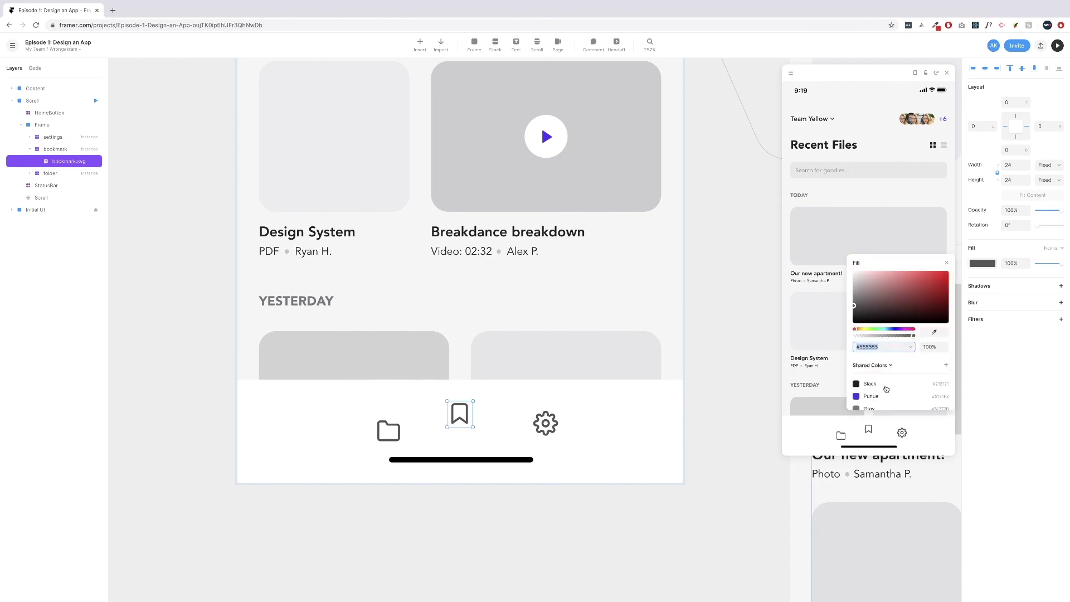
pyautogui.click(883, 410)
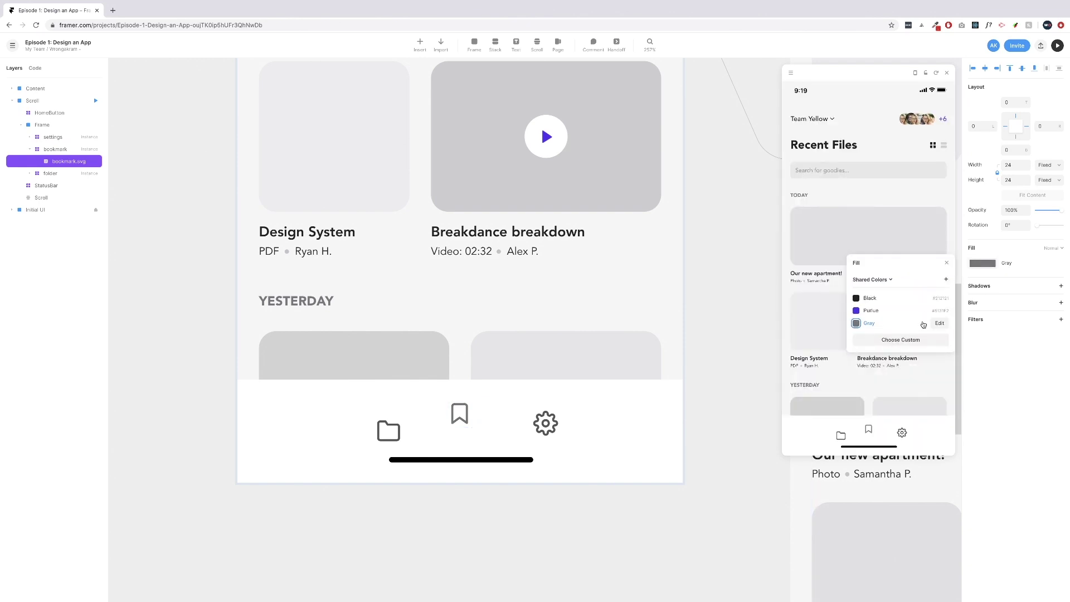
pyautogui.click(939, 323)
pyautogui.click(853, 262)
pyautogui.click(897, 336)
# Set the bookmark icon's fill opacity to 40% and fine-tune it in 1% steps, trying up to 44%.
pyautogui.click(930, 346)
pyautogui.write('40')
pyautogui.press('Return')
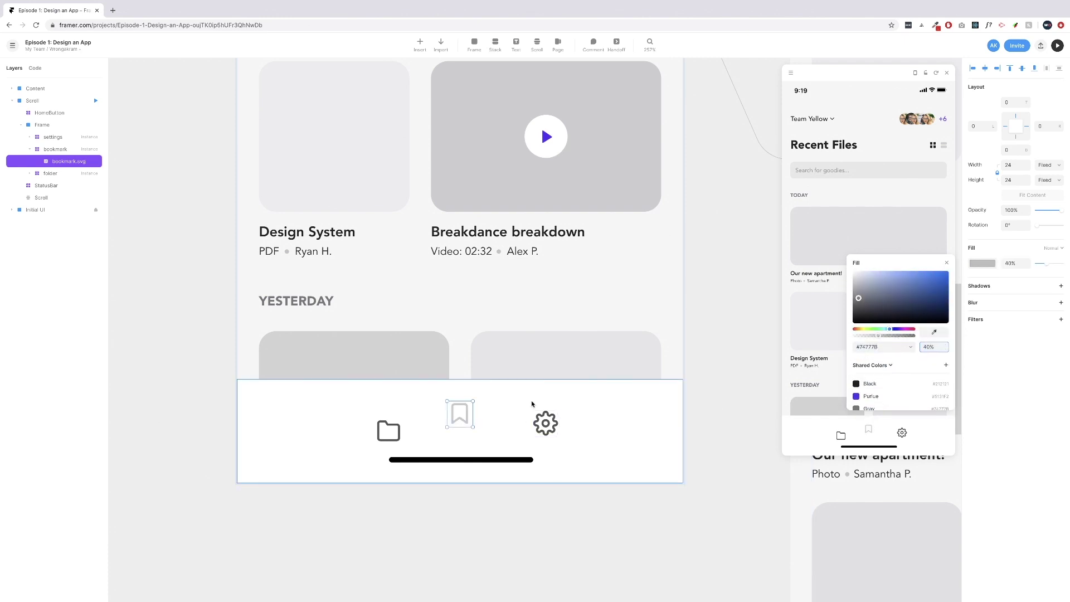
pyautogui.press('Up')
pyautogui.press('Up')
pyautogui.press('Up')
pyautogui.press('Up')
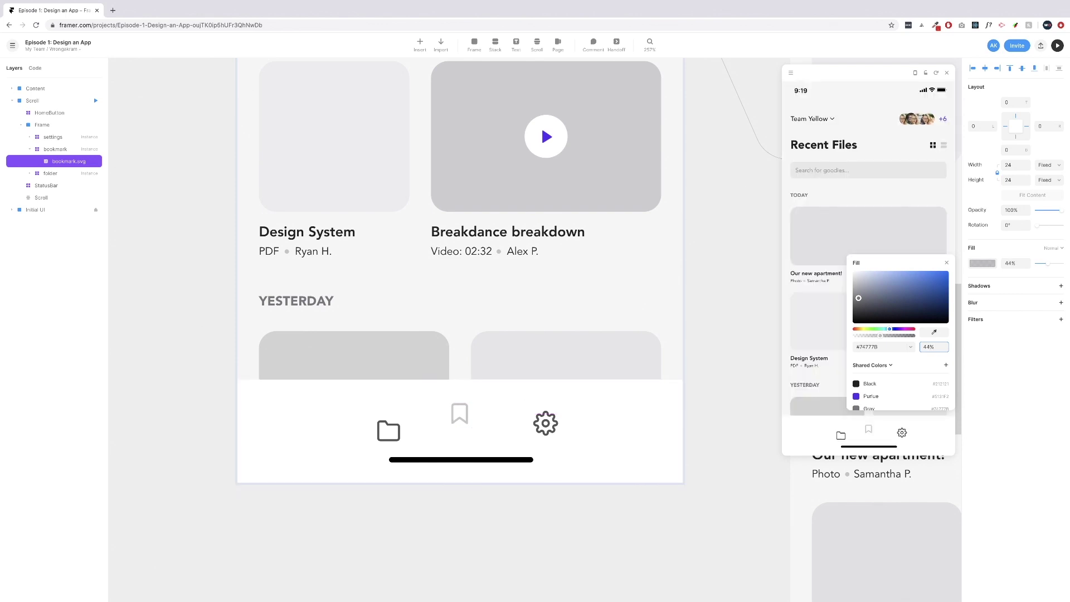
pyautogui.press('Down')
pyautogui.press('Escape')
pyautogui.press('Escape')
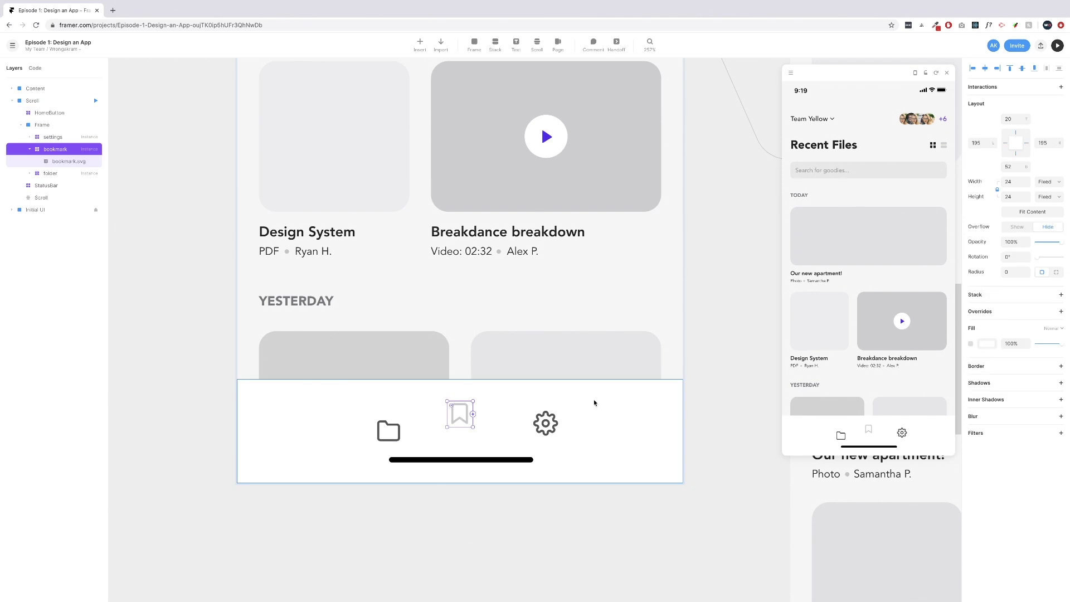
# Nudge the bookmark icon up 4 px, to 16 px from the bottom bar's top edge.
pyautogui.press('Up')
pyautogui.press('Up')
pyautogui.press('Up')
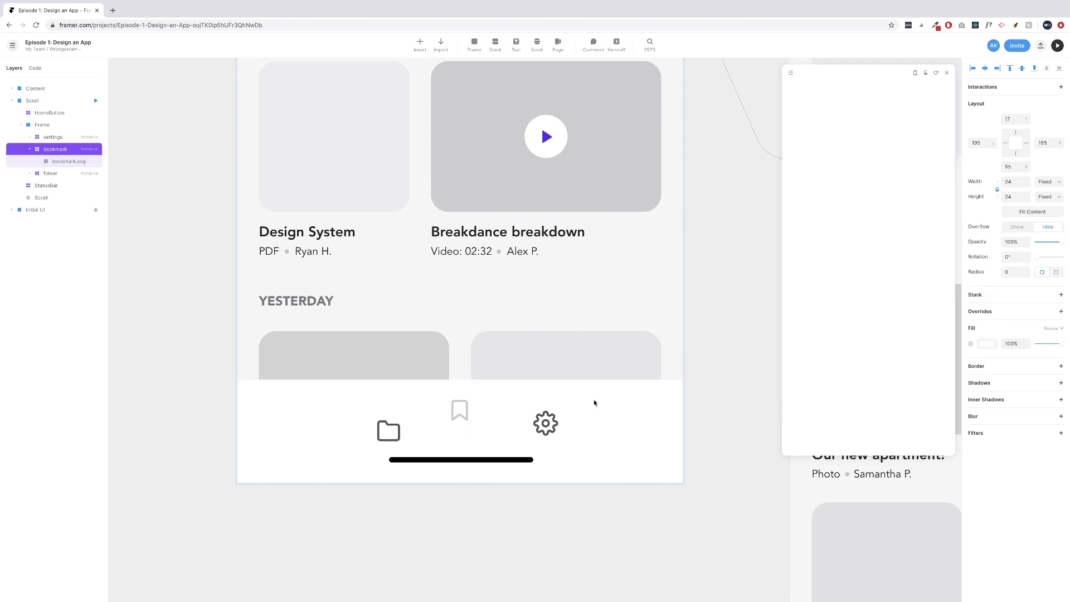
pyautogui.press('Up')
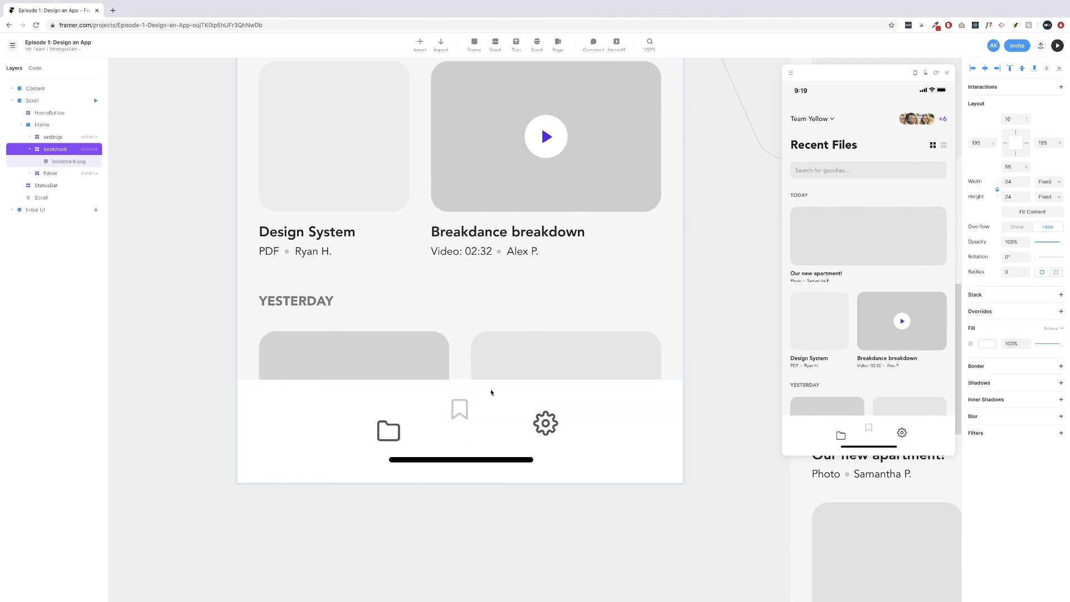
# Recolor the settings icon's vector with the shared Gray and turn it into a custom color, #74777B.
pyautogui.doubleClick(546, 425)
pyautogui.click(982, 263)
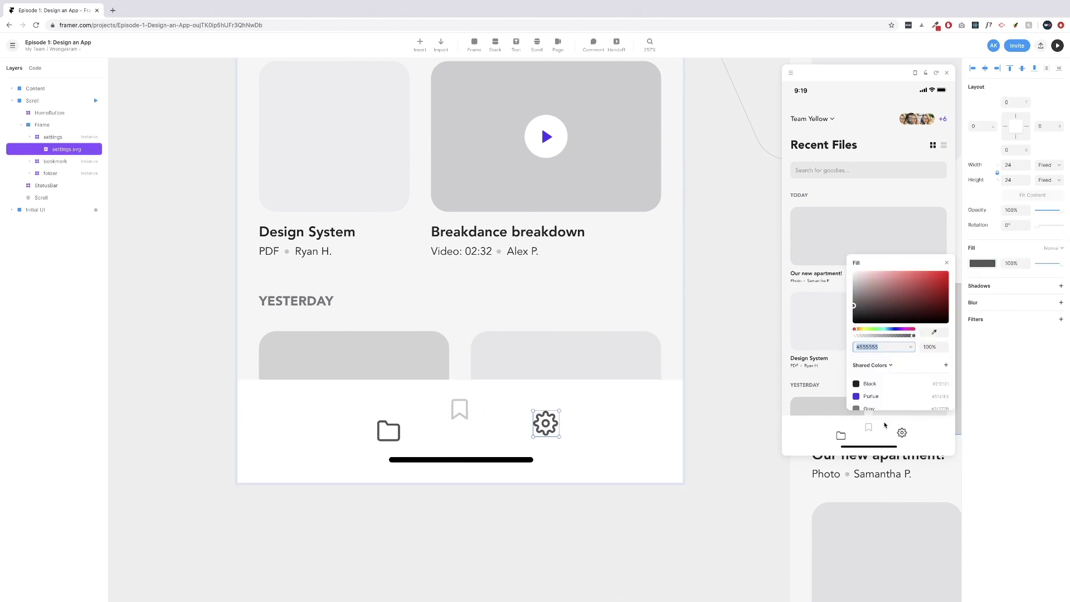
pyautogui.click(877, 408)
pyautogui.click(925, 340)
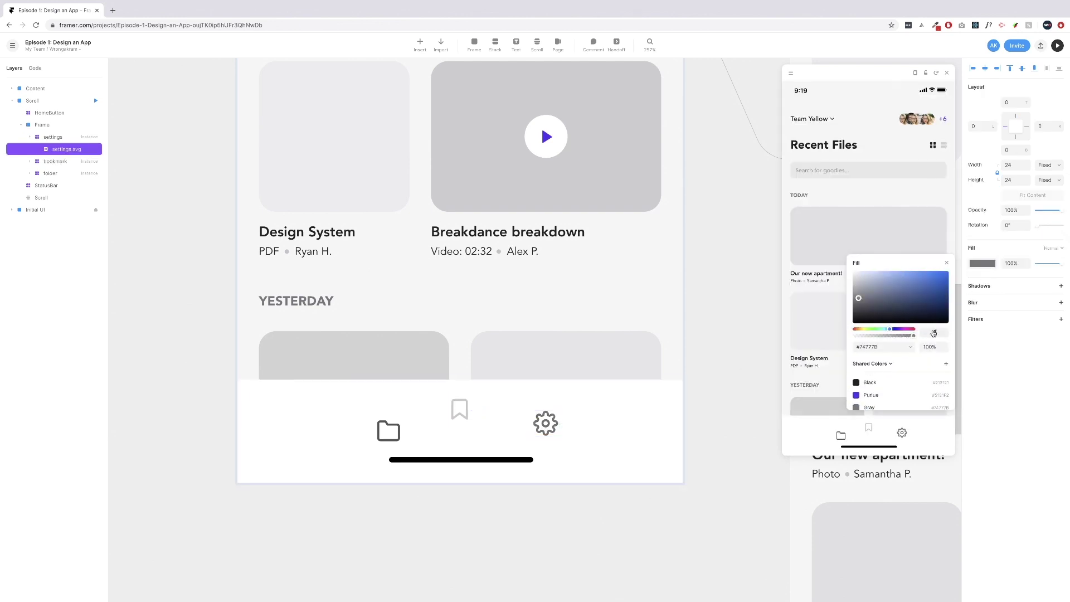
# Set the settings icon's fill opacity to 40% and move the icon up to 16 px from the bottom bar's top edge.
pyautogui.click(934, 347)
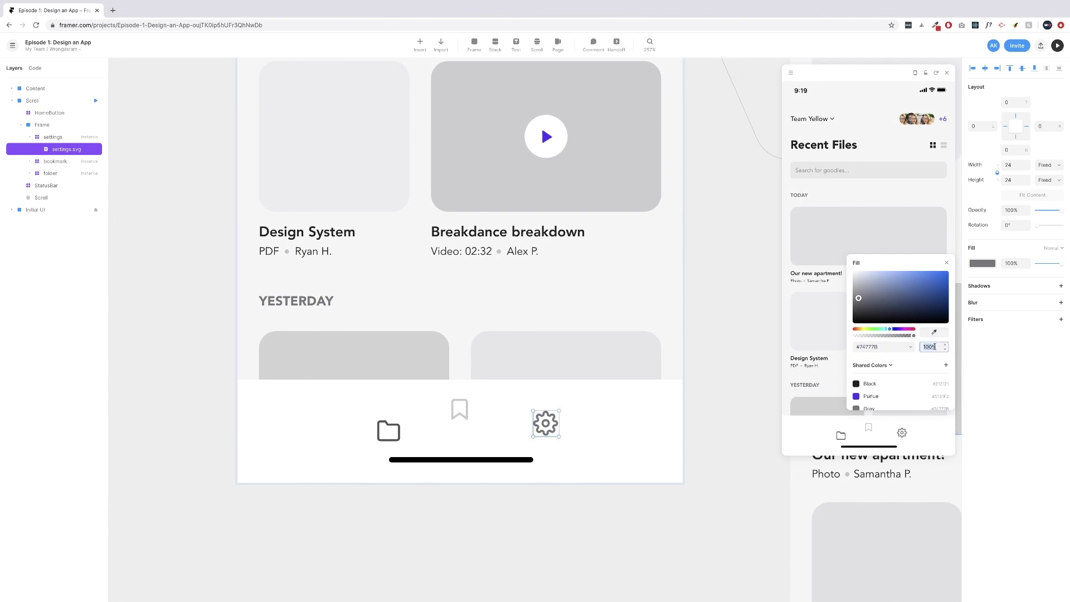
pyautogui.write('40')
pyautogui.press('Return')
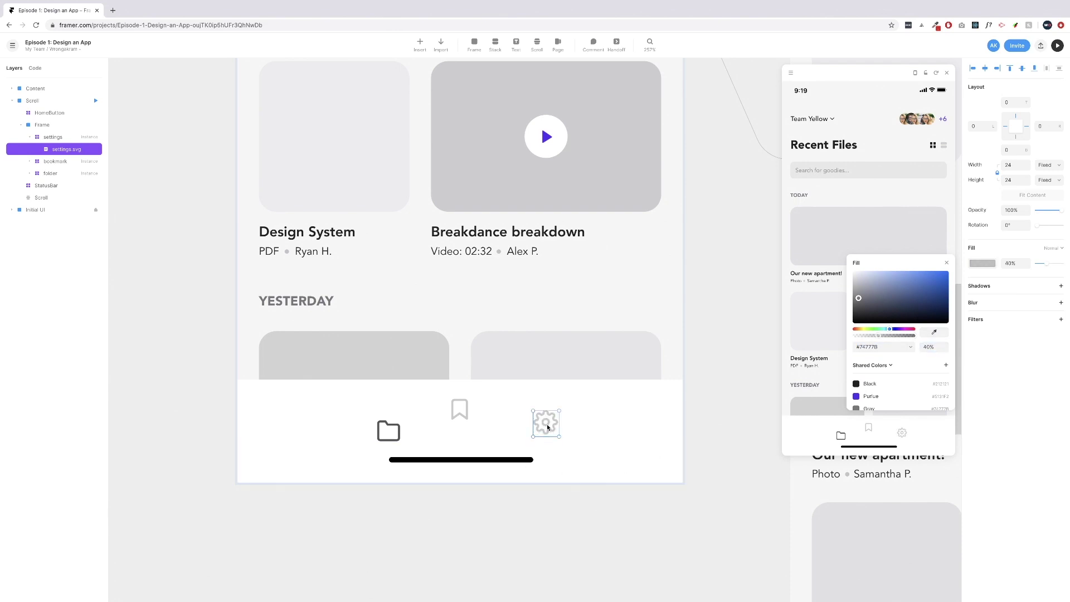
pyautogui.click(583, 422)
pyautogui.moveTo(547, 427); pyautogui.dragTo(549, 413)
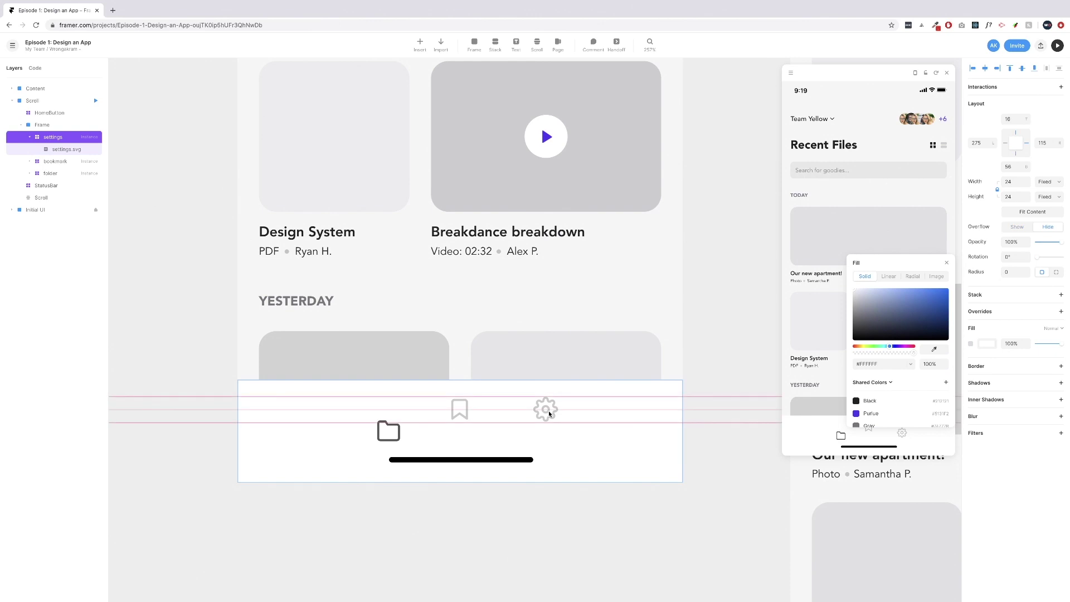
pyautogui.press('alt')
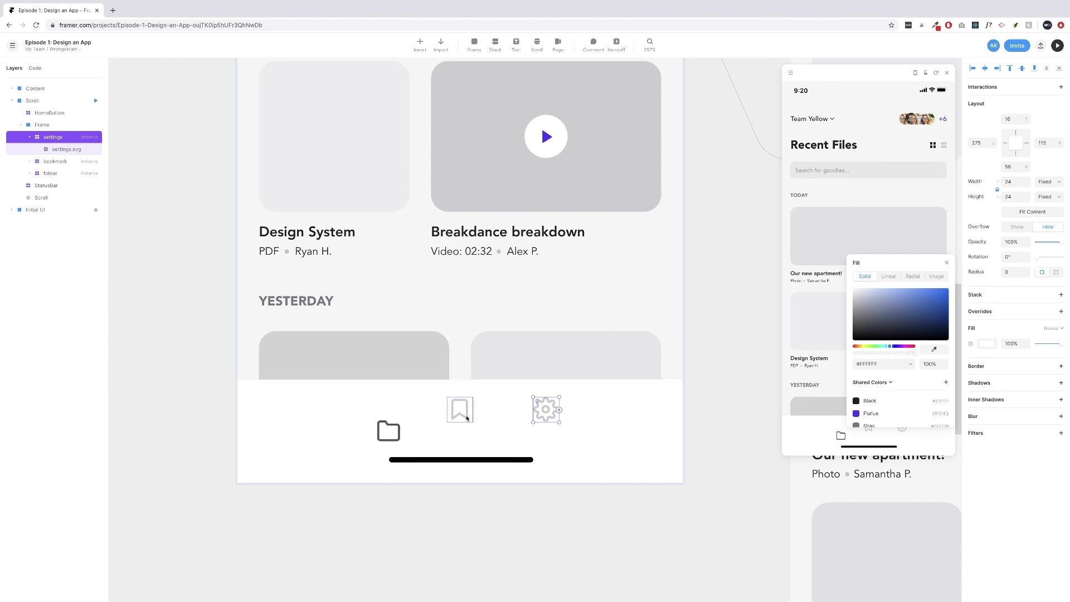
# Move the settings icon right until it sits 314 px from the bar's left edge and 76 px from its right edge.
pyautogui.hotkey('shift', 'Right')
pyautogui.hotkey('shift', 'Right')
pyautogui.hotkey('shift', 'Right')
pyautogui.hotkey('shift', 'Right')
pyautogui.press('alt')
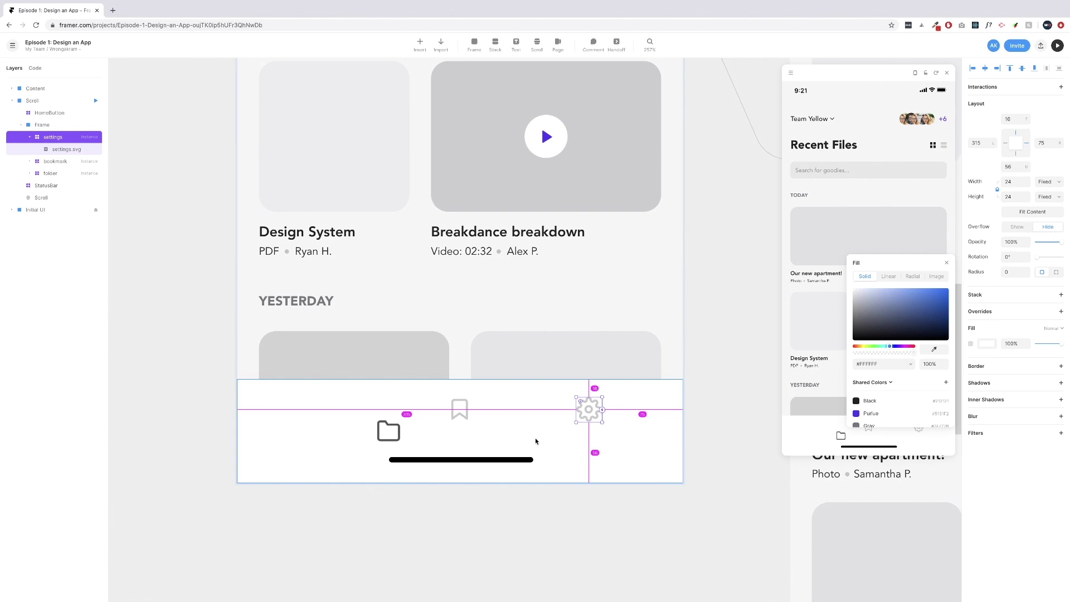
pyautogui.press('Left')
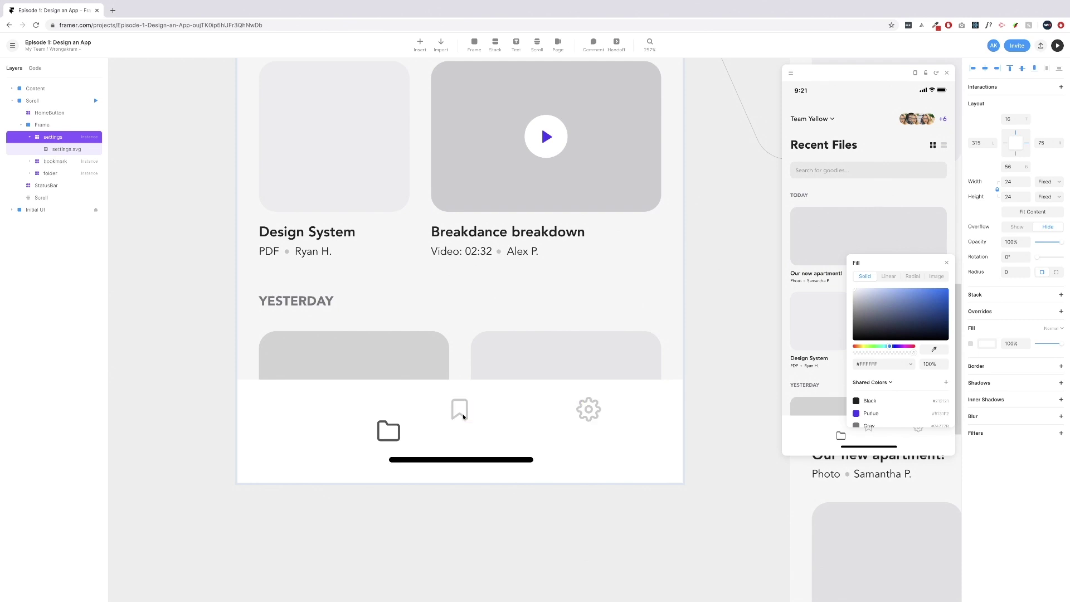
pyautogui.moveTo(587, 410); pyautogui.dragTo(589, 421)
pyautogui.press('Left')
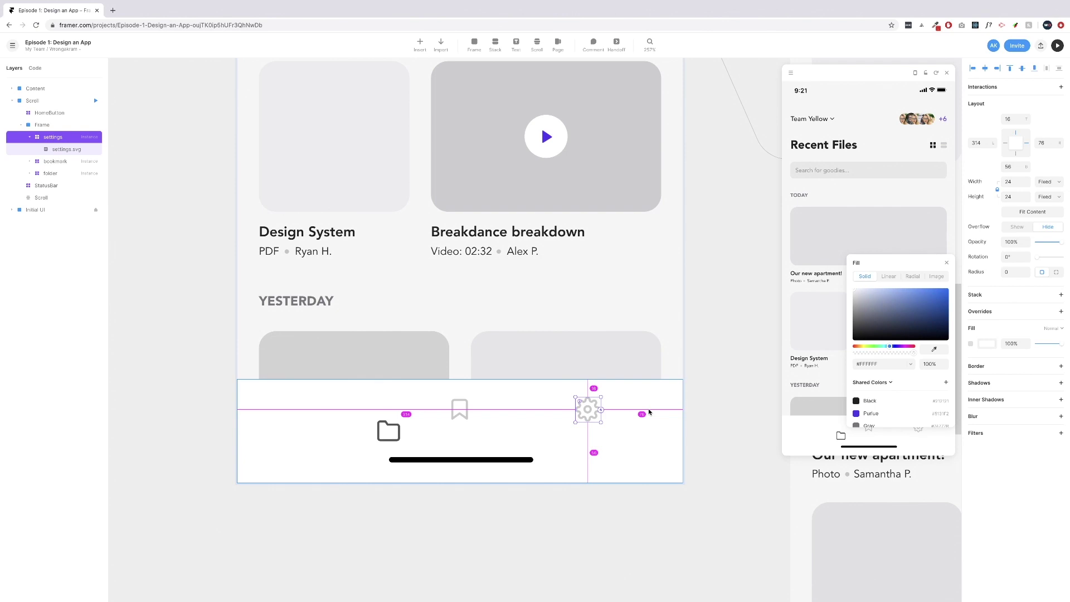
# Move the folder icon to 76 px from the bottom bar's left edge and 16 px from its top edge.
pyautogui.moveTo(390, 431); pyautogui.dragTo(342, 404)
pyautogui.press('Left')
pyautogui.press('Left')
pyautogui.press('Left')
pyautogui.press('Left')
pyautogui.press('Left')
pyautogui.press('Left')
pyautogui.press('Left')
pyautogui.press('Left')
pyautogui.press('Left')
pyautogui.press('Left')
pyautogui.press('Left')
pyautogui.press('Left')
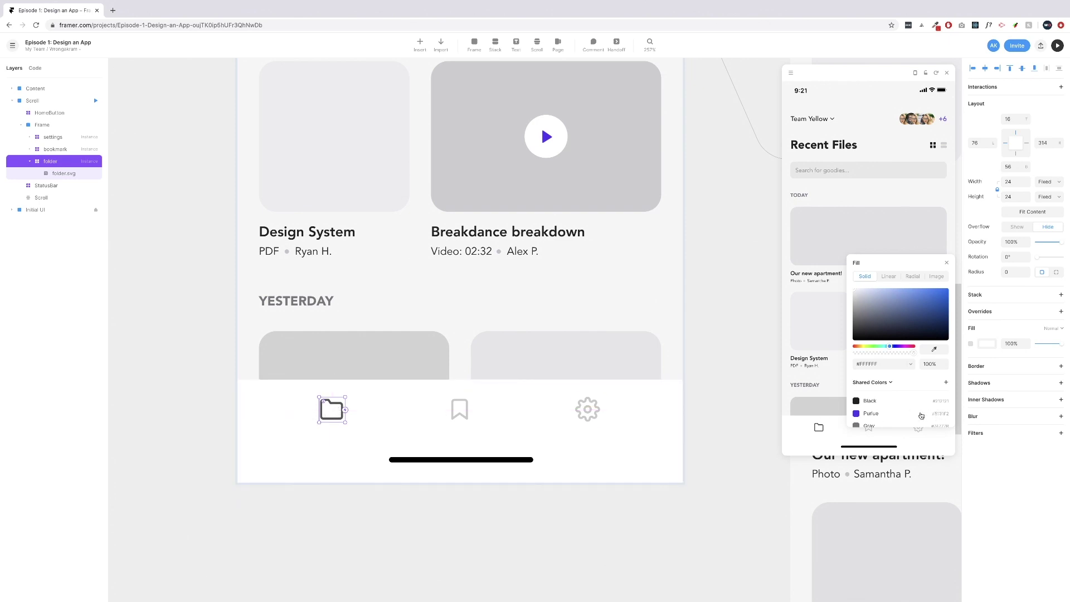
# Recolor the folder icon's vector with the shared Purlue color.
pyautogui.doubleClick(337, 414)
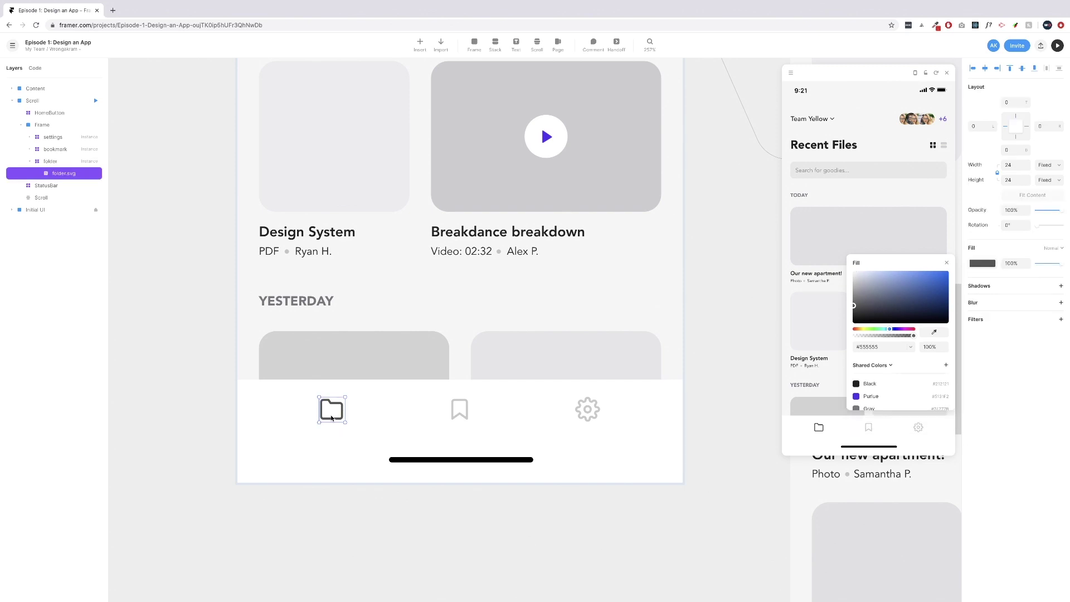
pyautogui.scroll(-1, 532, 362)
pyautogui.click(904, 396)
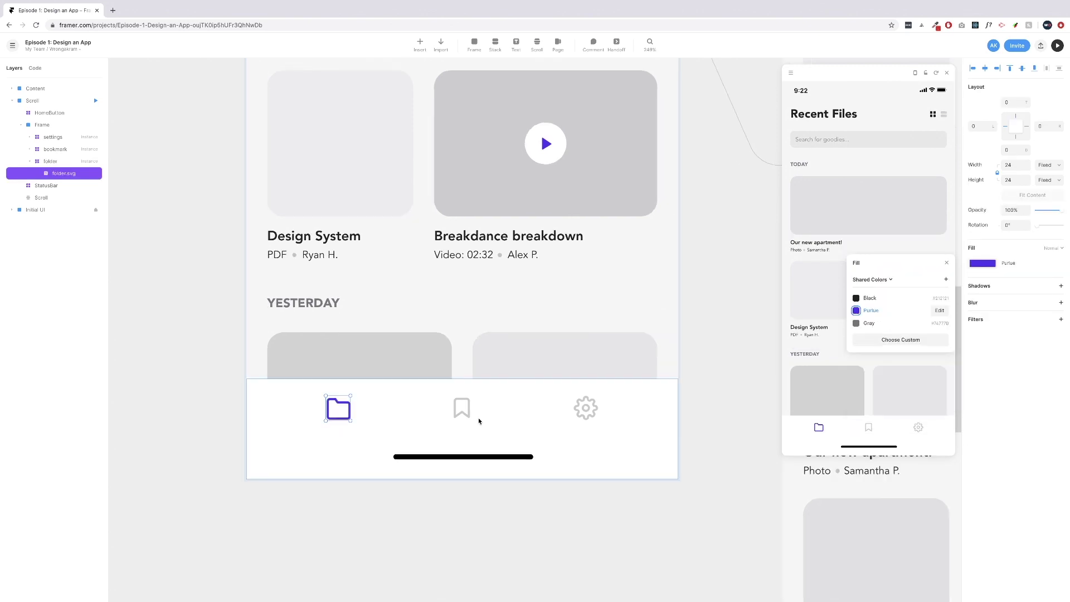
# Trace the folder icon's outline with the Path tool as a closed shape of straight segments.
pyautogui.scroll(10, 333, 418)
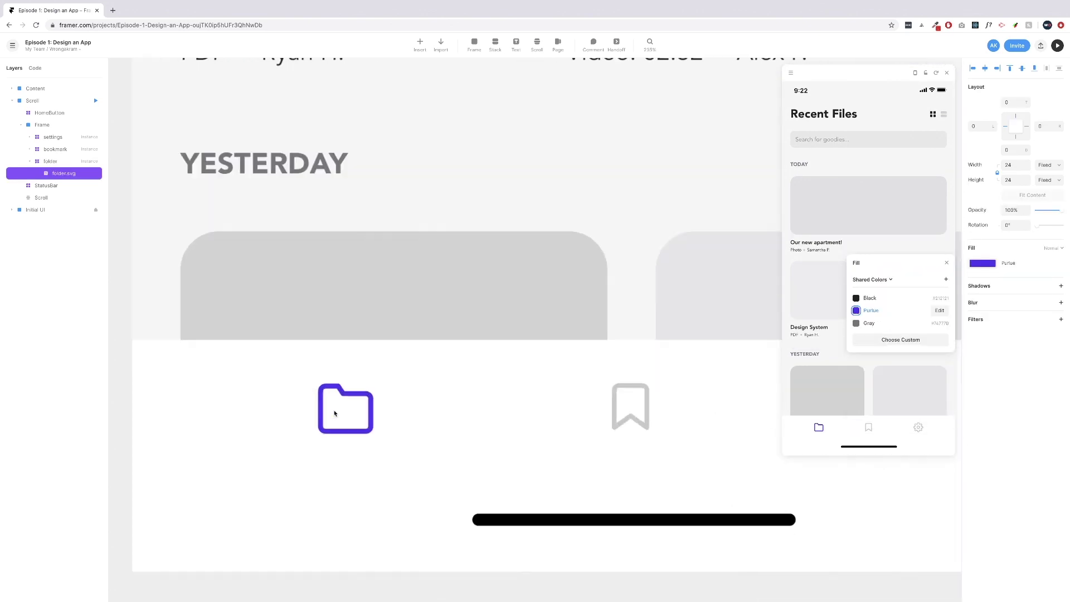
pyautogui.scroll(2, 334, 414)
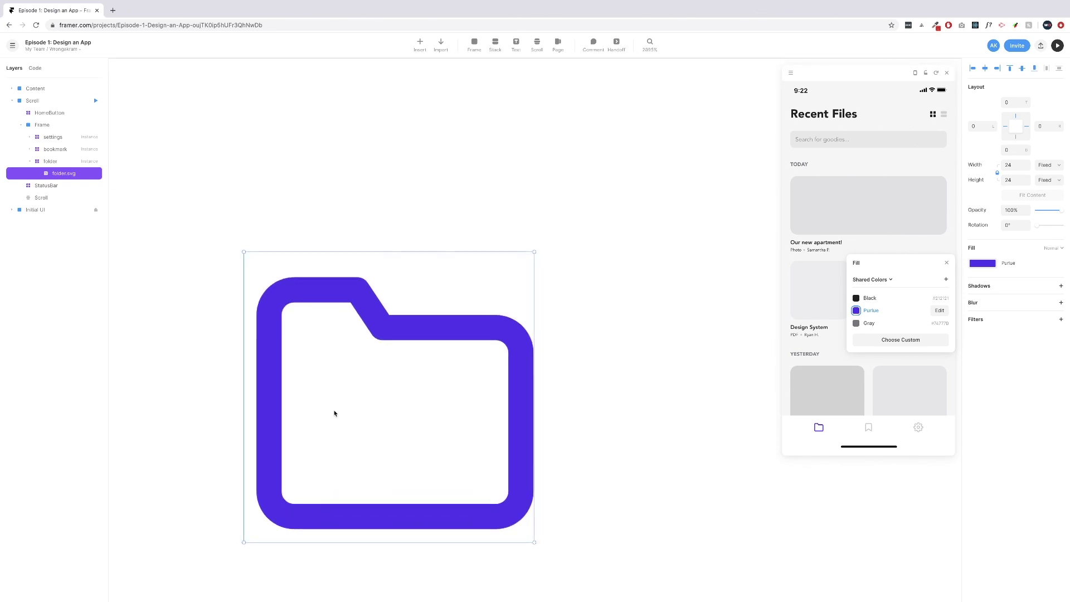
pyautogui.doubleClick(334, 414)
pyautogui.click(270, 306)
pyautogui.click(493, 43)
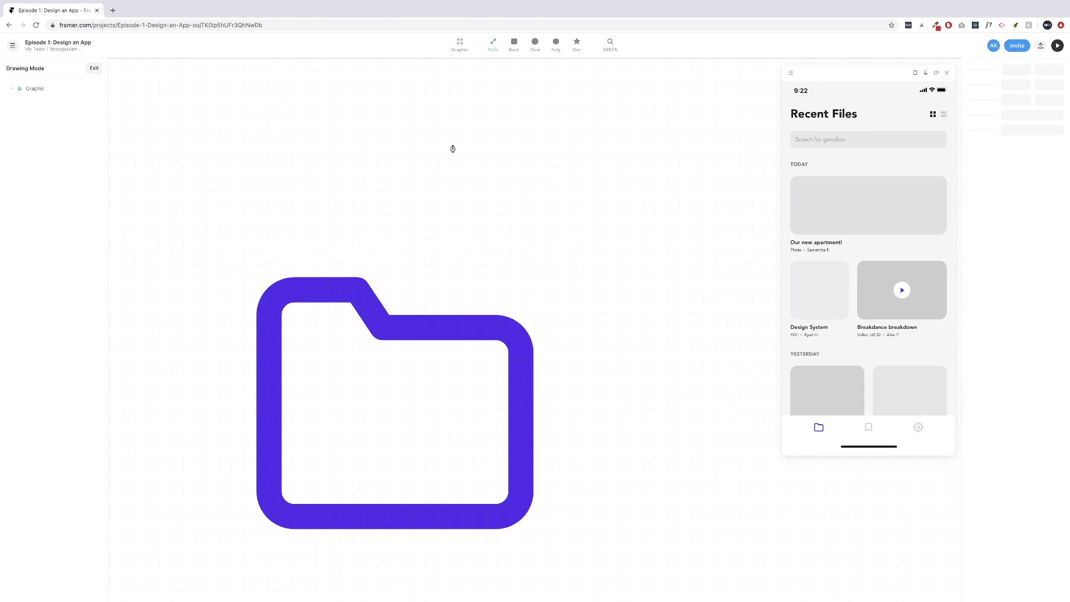
pyautogui.click(275, 301)
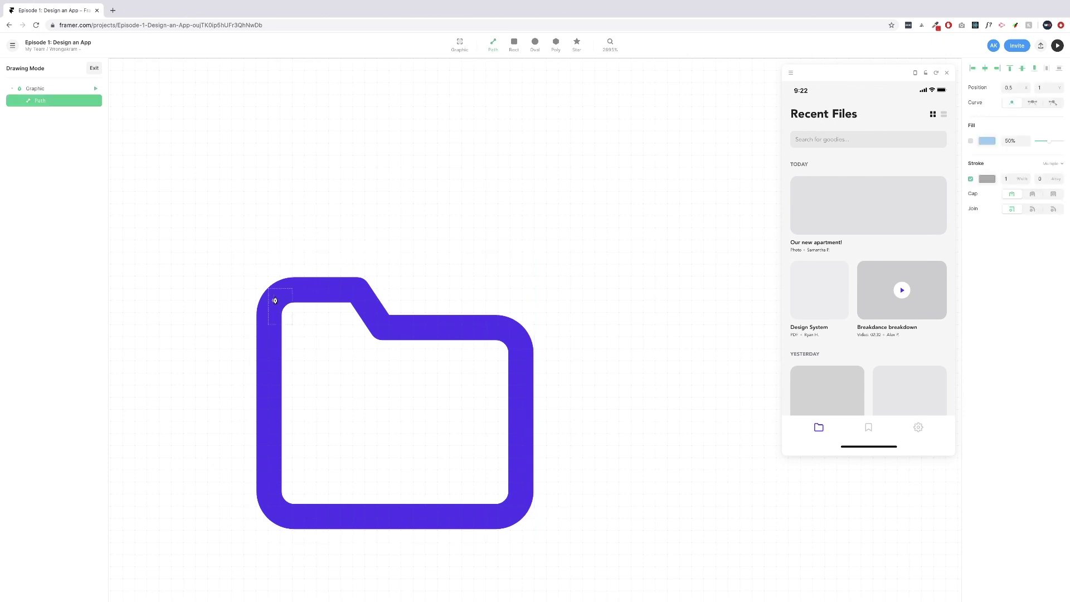
pyautogui.click(274, 505)
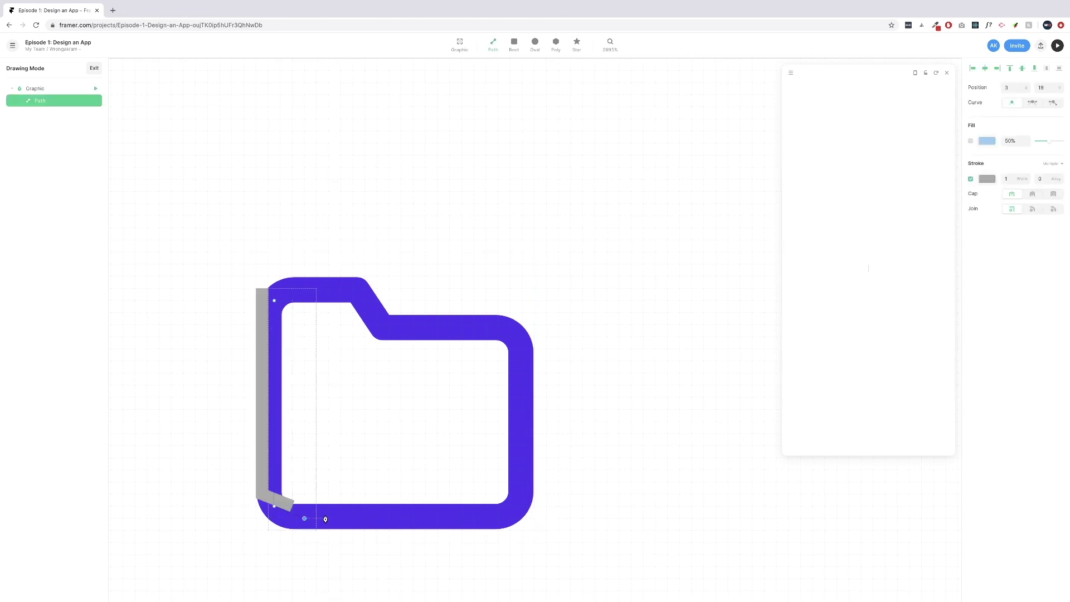
pyautogui.click(516, 512)
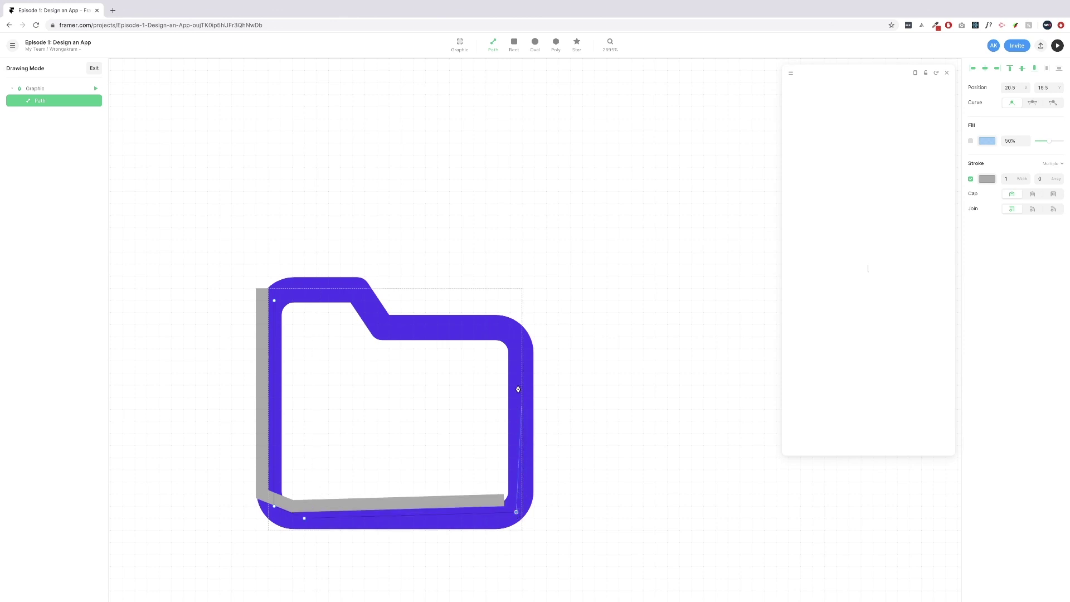
pyautogui.click(522, 336)
pyautogui.click(388, 325)
pyautogui.click(353, 288)
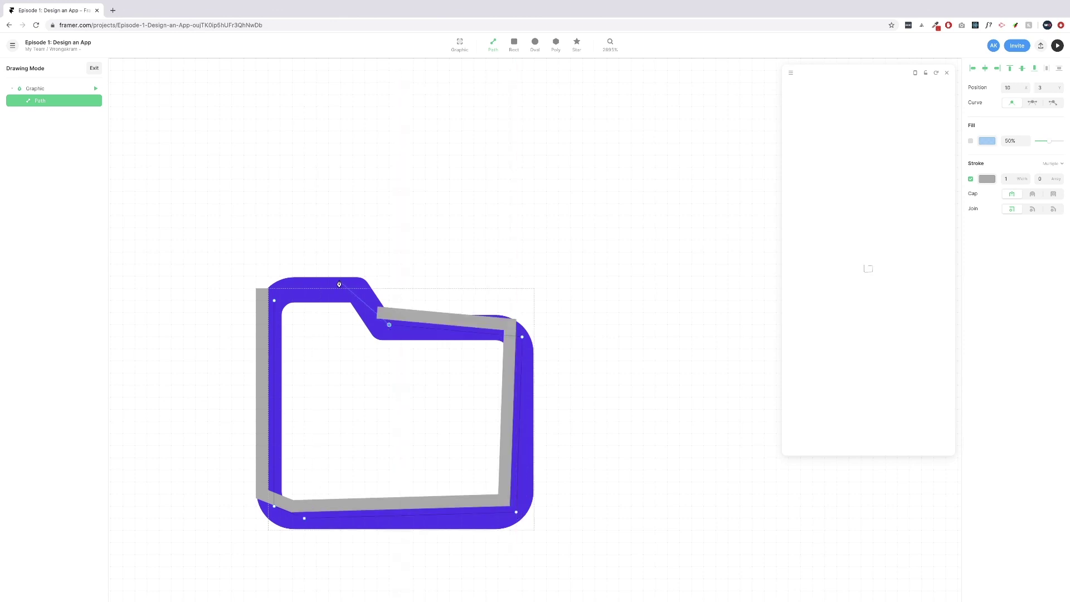
pyautogui.click(273, 303)
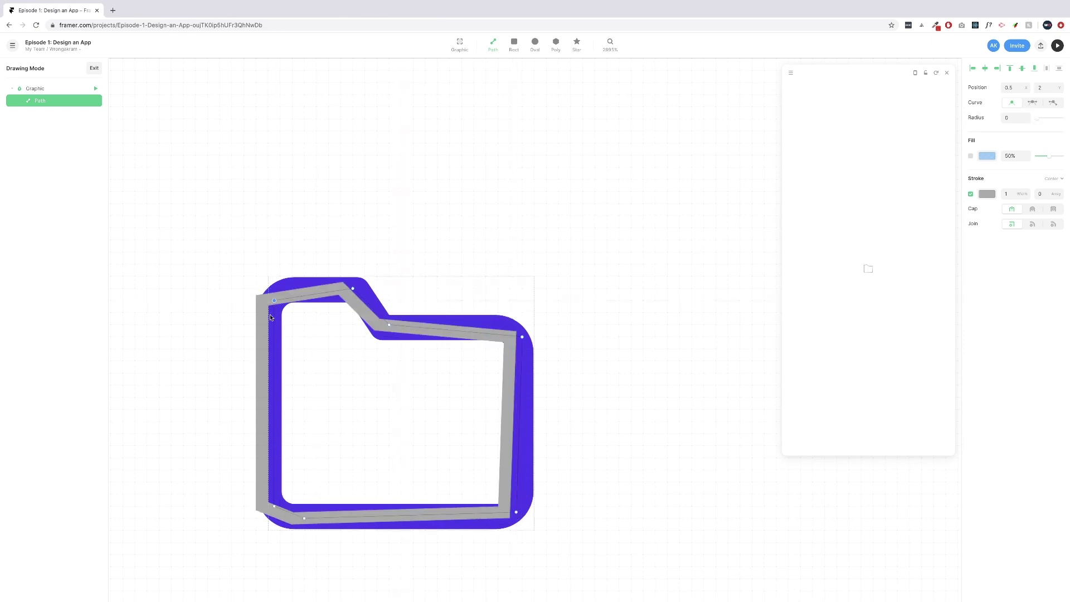
# Align the path's side corner points with the folder outline and add points on the tab's slope and near the upper-right corner.
pyautogui.moveTo(273, 300); pyautogui.dragTo(281, 301)
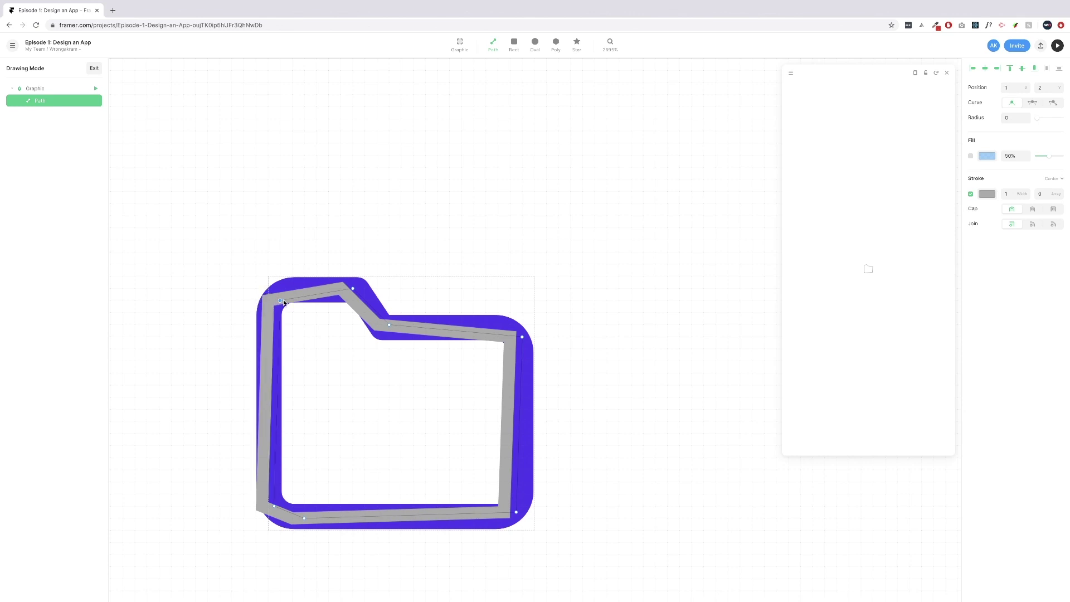
pyautogui.moveTo(274, 509); pyautogui.dragTo(279, 506)
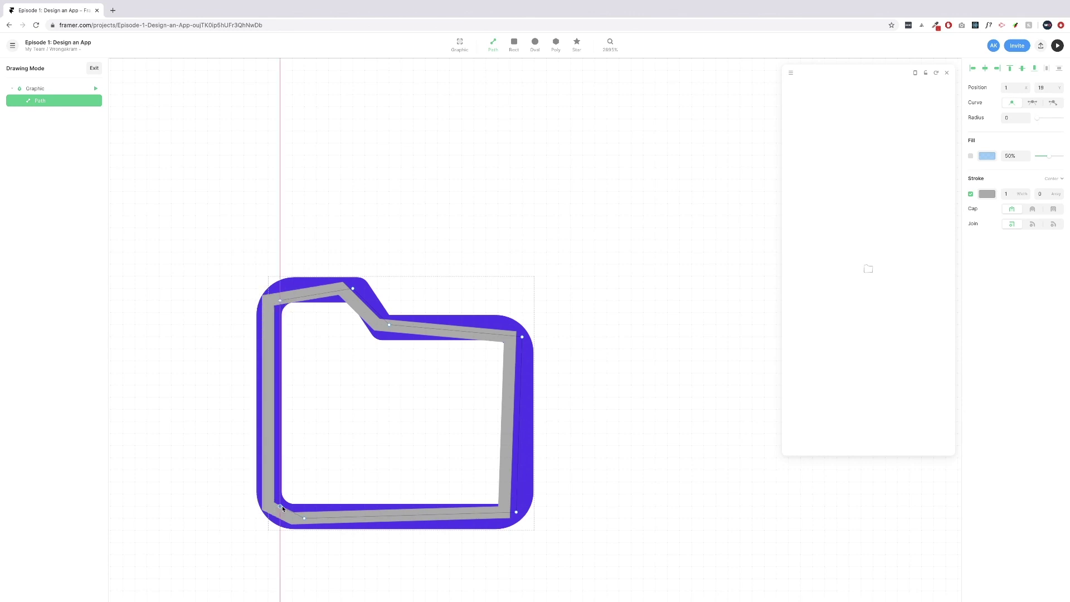
pyautogui.click(509, 515)
pyautogui.moveTo(517, 514); pyautogui.dragTo(522, 512)
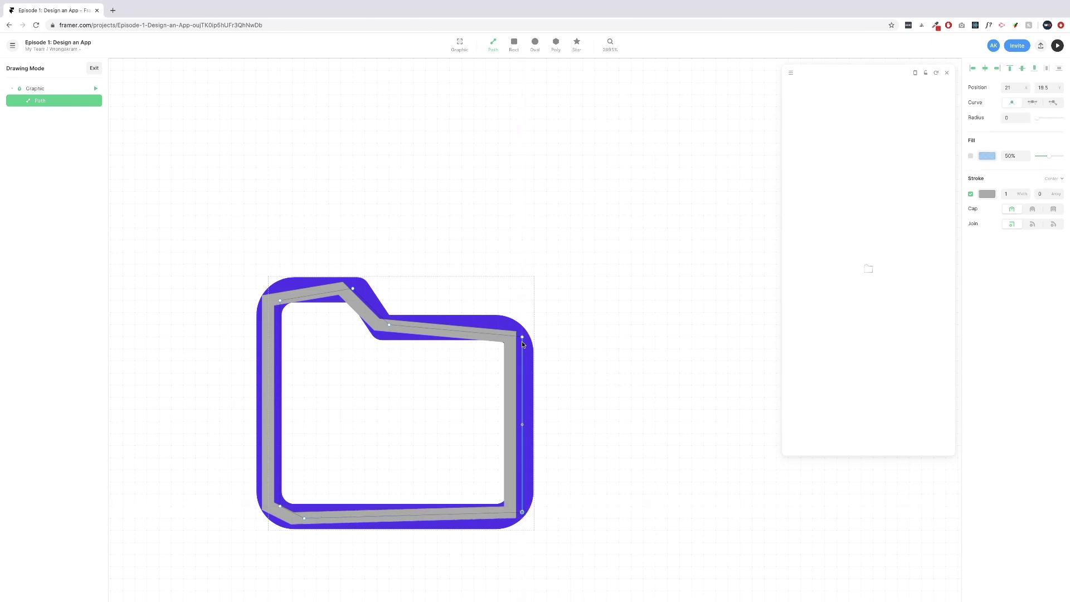
pyautogui.moveTo(522, 337); pyautogui.dragTo(528, 337)
pyautogui.moveTo(521, 512); pyautogui.dragTo(529, 514)
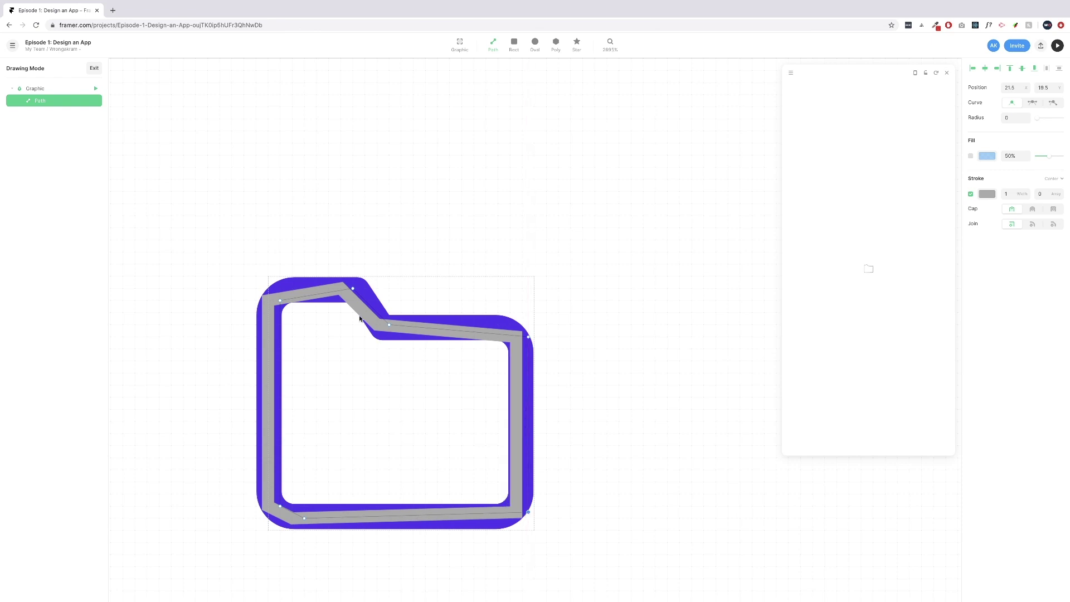
pyautogui.moveTo(373, 310); pyautogui.dragTo(382, 302)
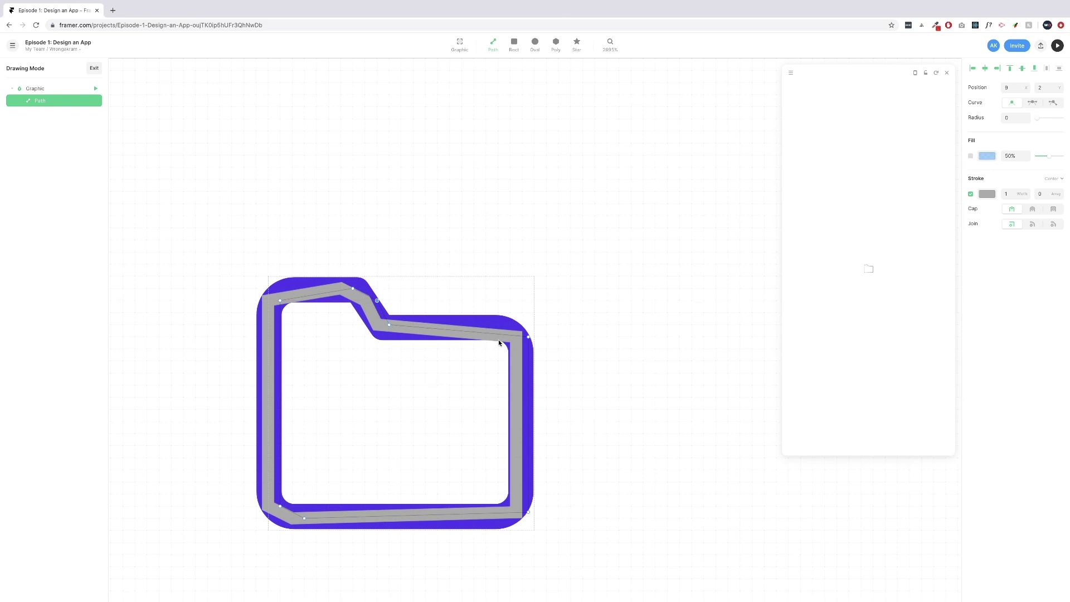
pyautogui.moveTo(458, 331); pyautogui.dragTo(504, 335)
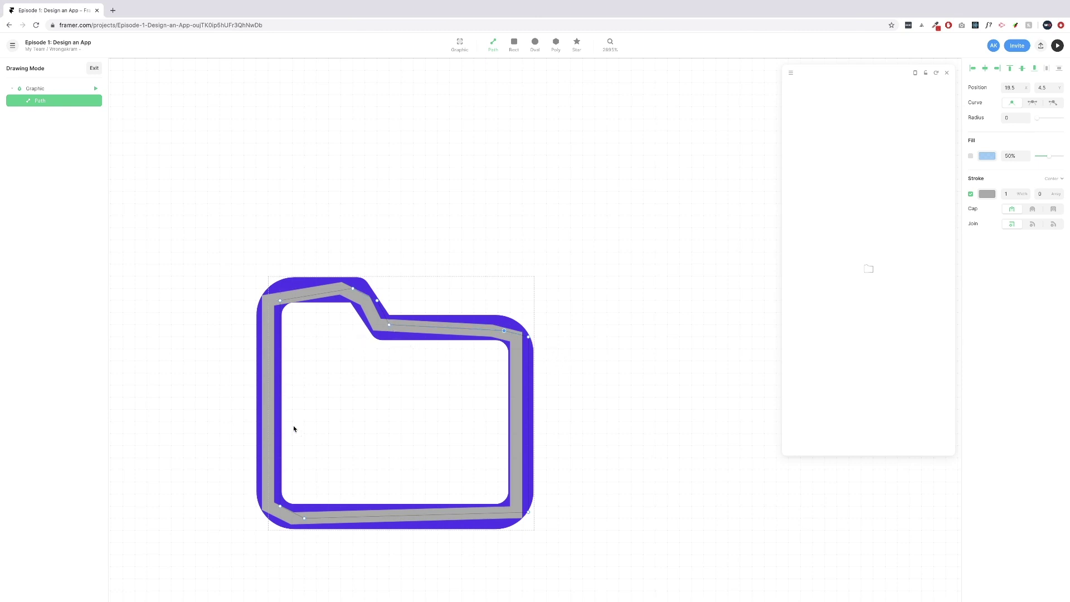
# Turn off the path's stroke, enable its fill and apply the shared Purlue color.
pyautogui.click(970, 194)
pyautogui.click(969, 157)
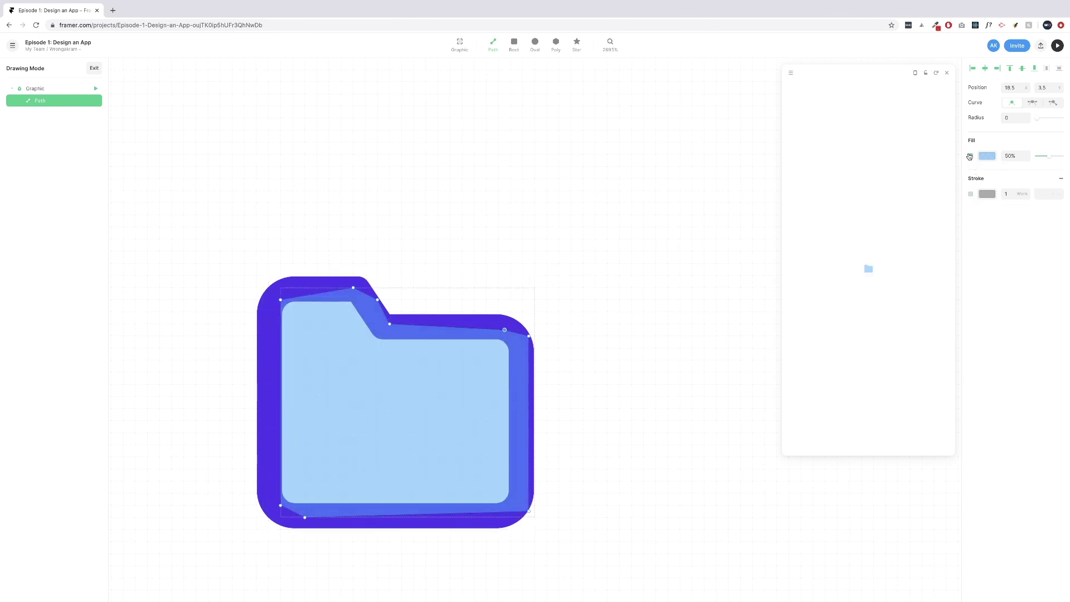
pyautogui.click(986, 156)
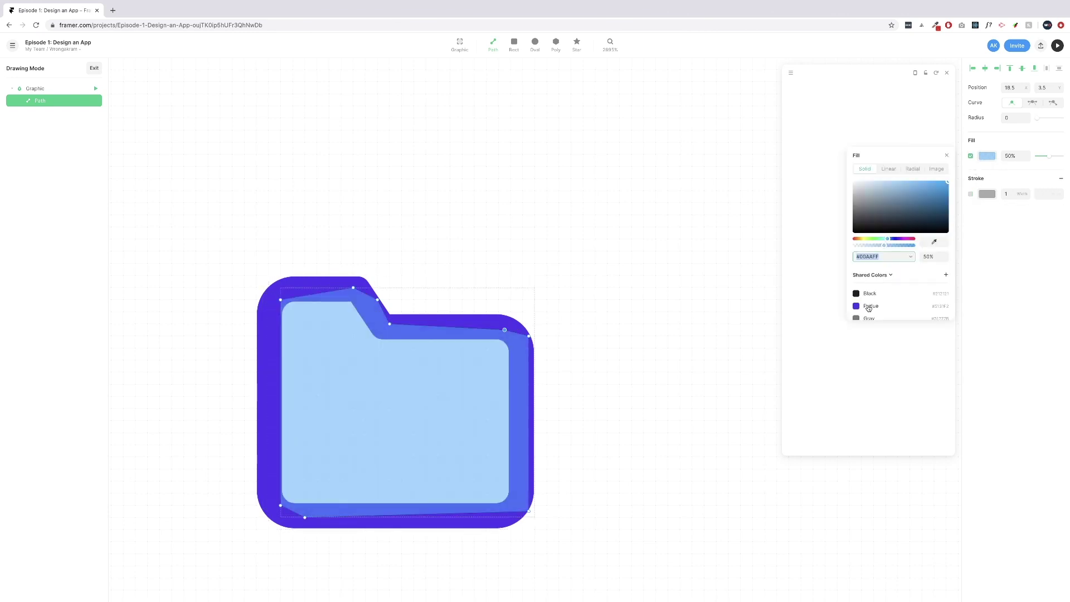
pyautogui.click(874, 308)
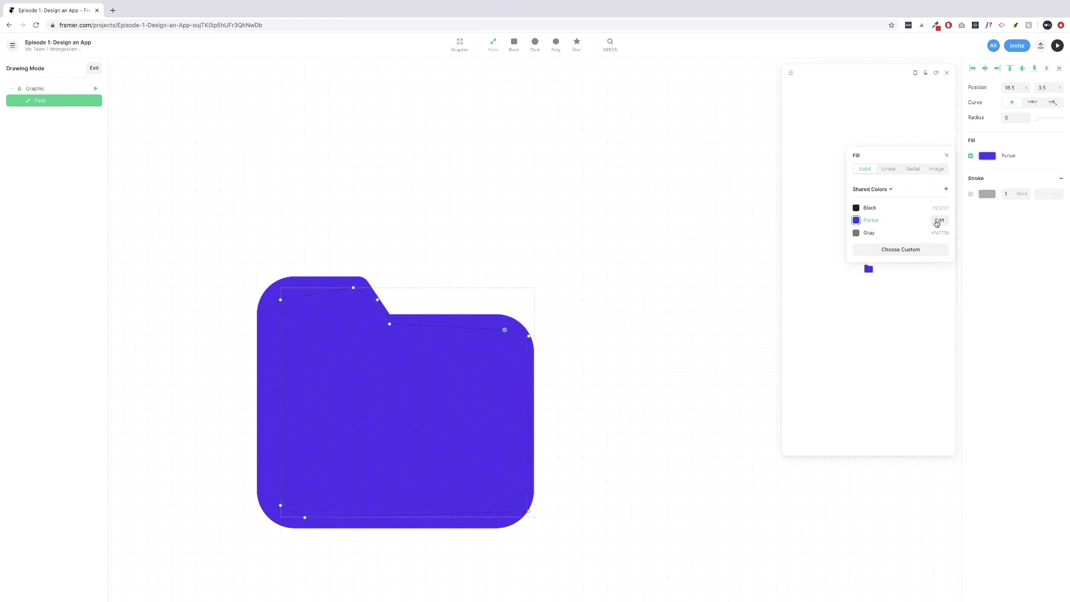
# Turn the path's fill into a custom color with 10% opacity and leave drawing mode.
pyautogui.click(936, 220)
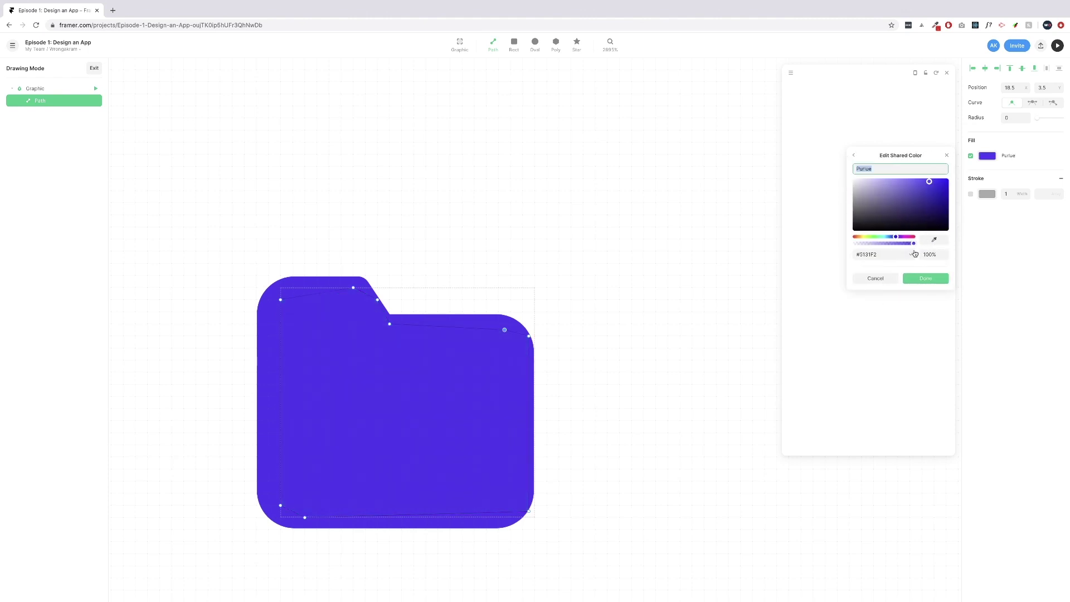
pyautogui.click(853, 156)
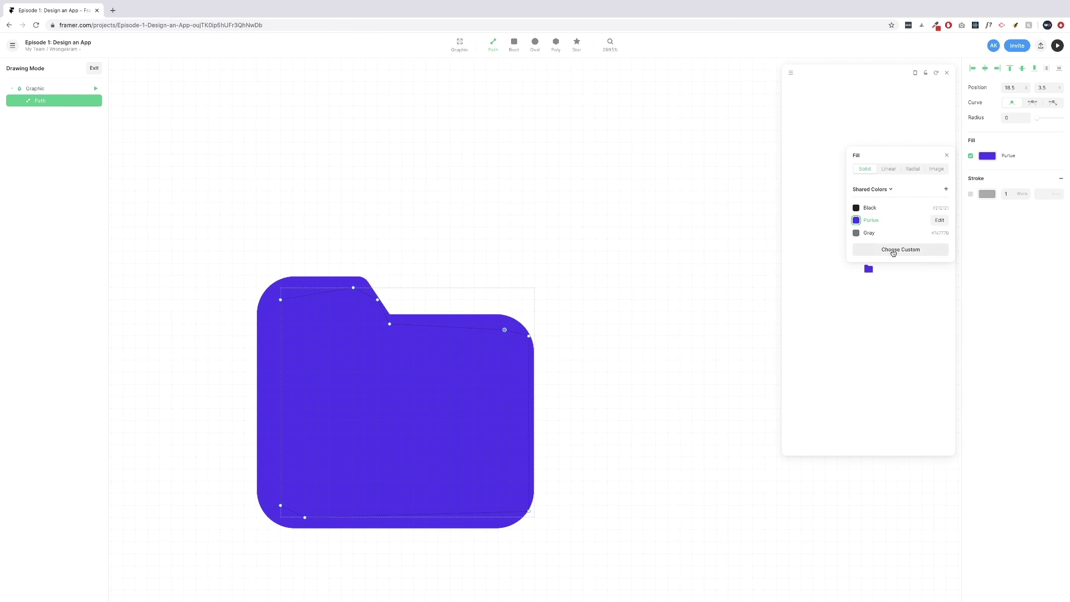
pyautogui.click(888, 249)
pyautogui.click(938, 260)
pyautogui.write('10')
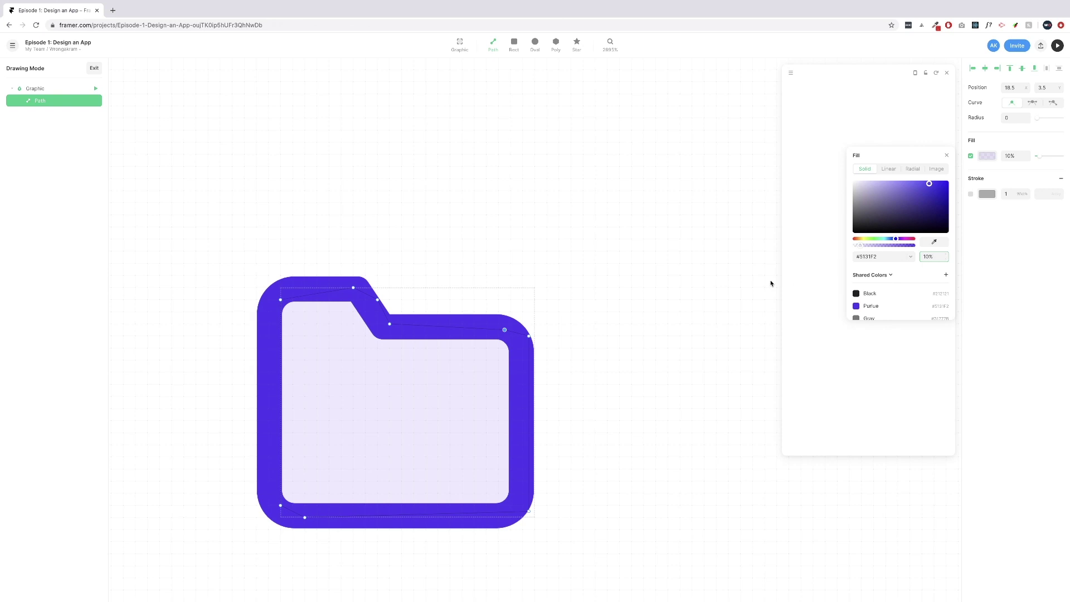
pyautogui.click(376, 118)
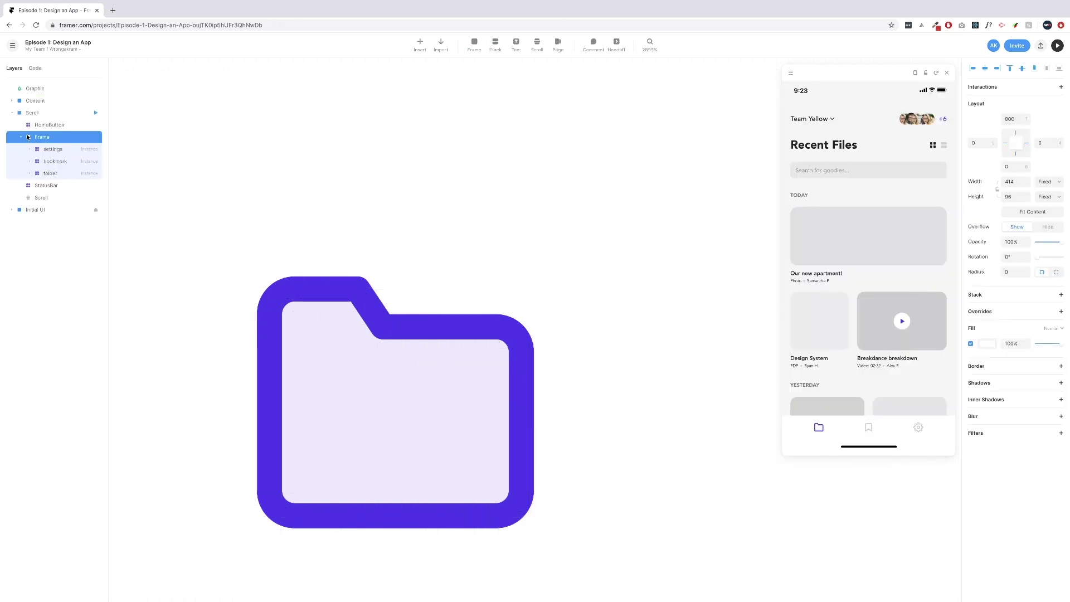
# Move the new graphic's layer into the bottom bar's frame, directly beneath the folder icon.
pyautogui.click(377, 306)
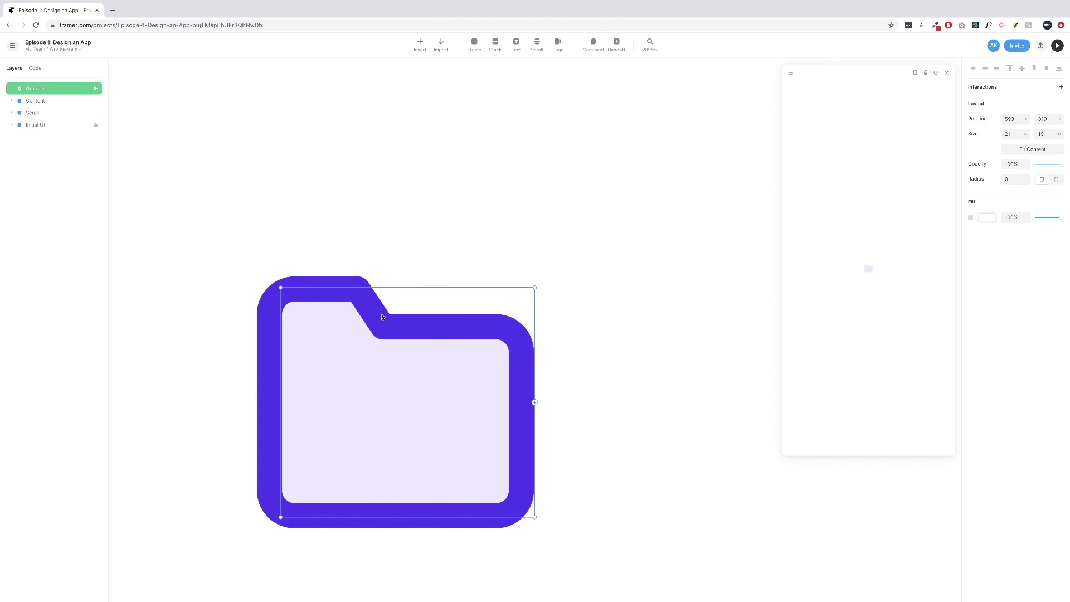
pyautogui.click(383, 315)
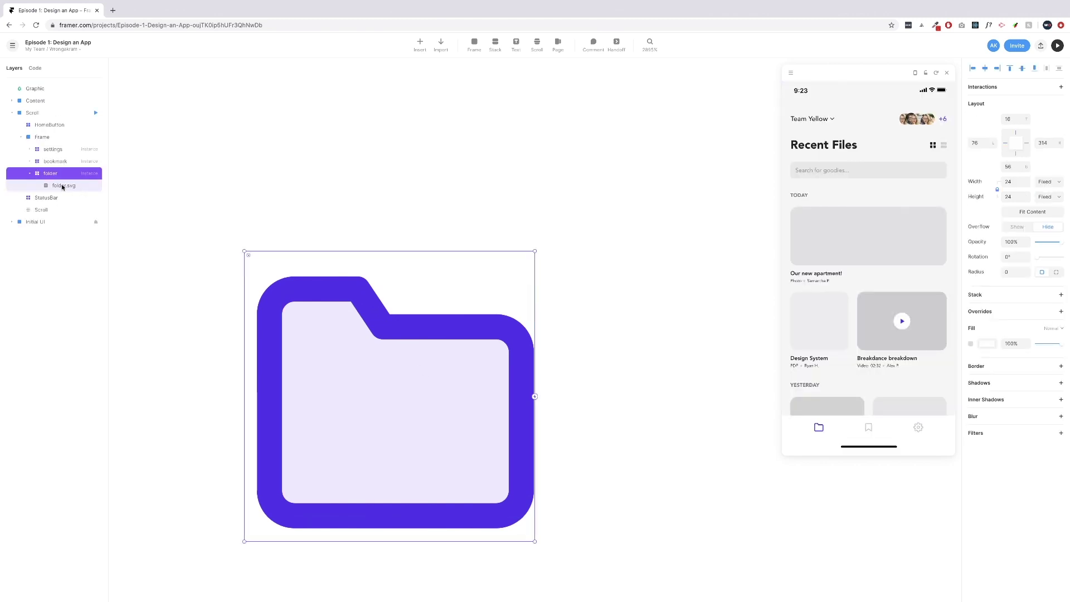
pyautogui.click(62, 186)
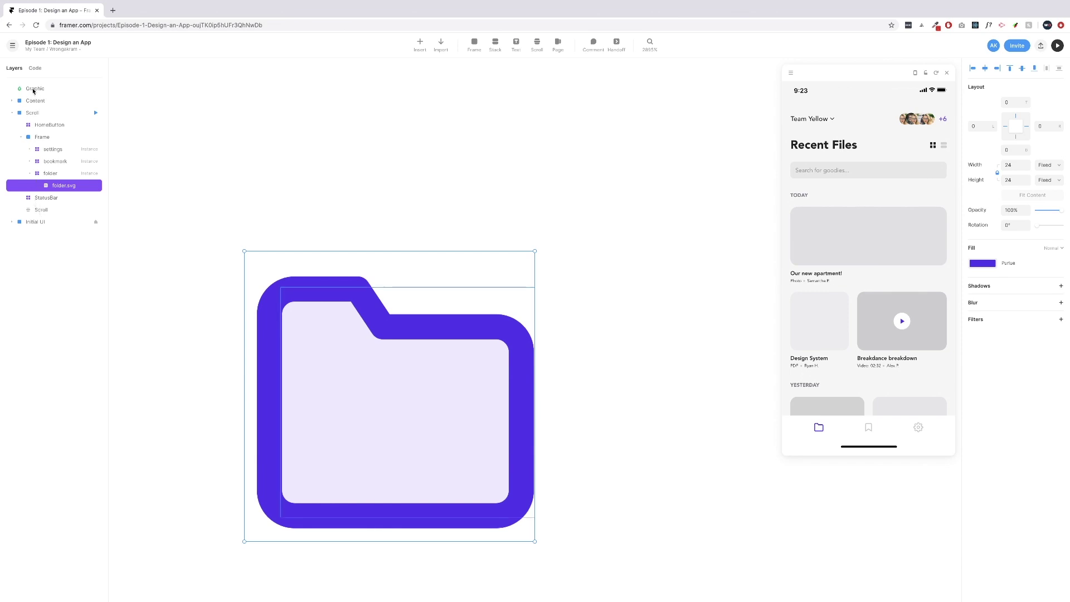
pyautogui.moveTo(34, 90); pyautogui.dragTo(78, 180)
pyautogui.click(30, 173)
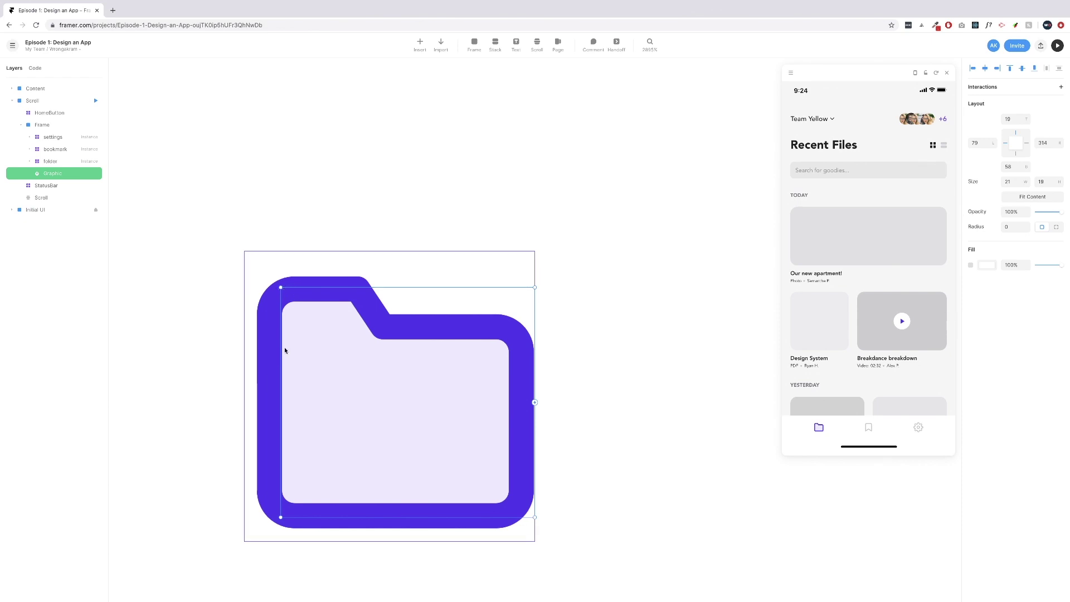
# Move the folder icon off its tinted shape and realign it exactly over the shape.
pyautogui.moveTo(332, 342); pyautogui.dragTo(400, 354)
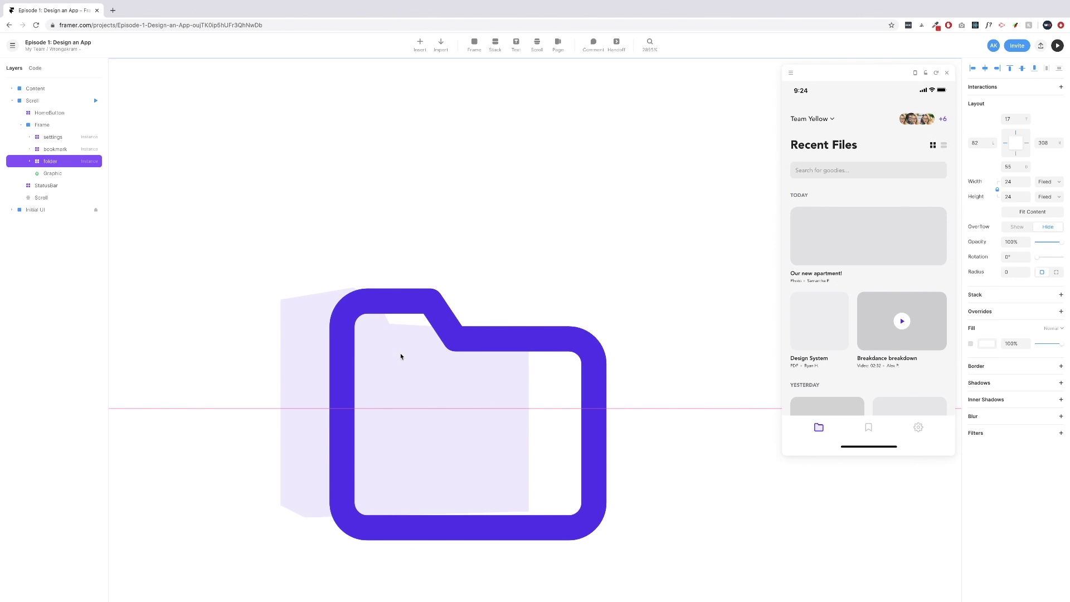
pyautogui.moveTo(400, 352); pyautogui.dragTo(337, 340)
pyautogui.press('Left')
pyautogui.press('Down')
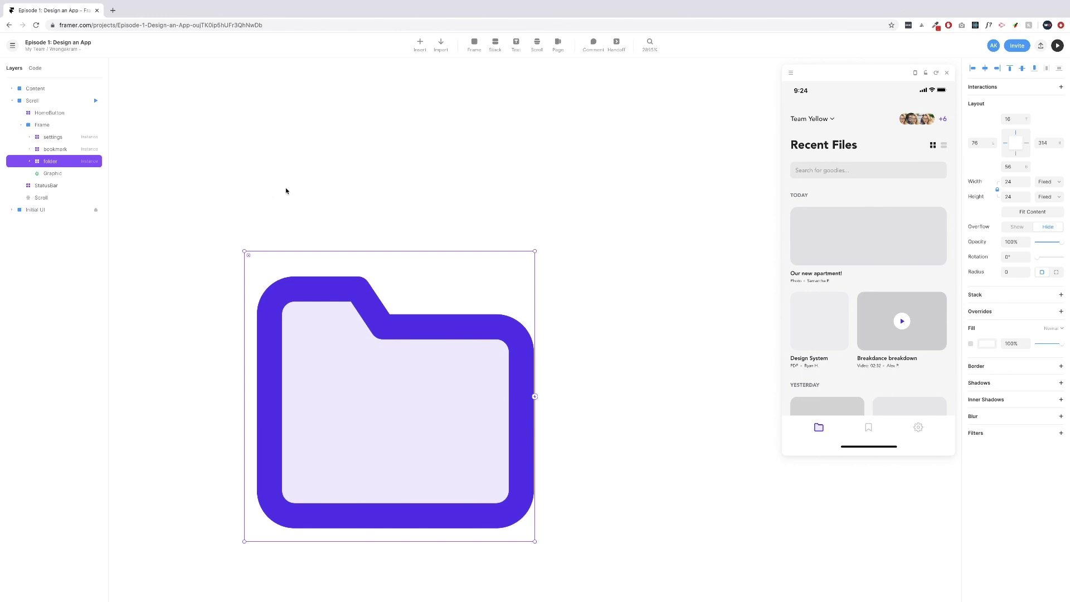
# Examine the tinted folder icon in the bottom bar, both close up and at the scale of the whole screen.
pyautogui.scroll(-5, 272, 191)
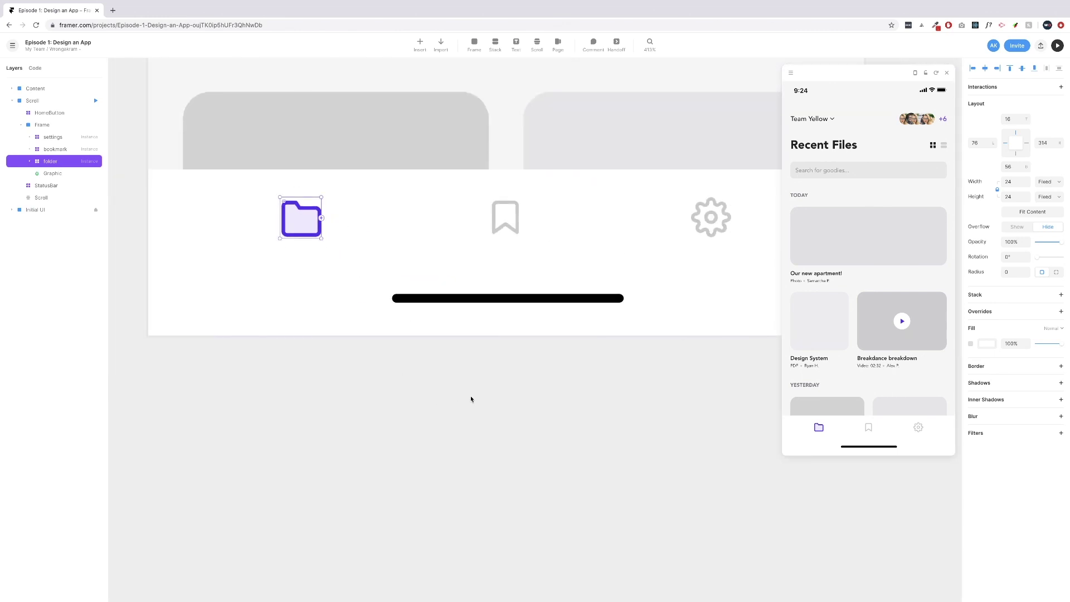
pyautogui.click(470, 400)
pyautogui.scroll(2, 340, 290)
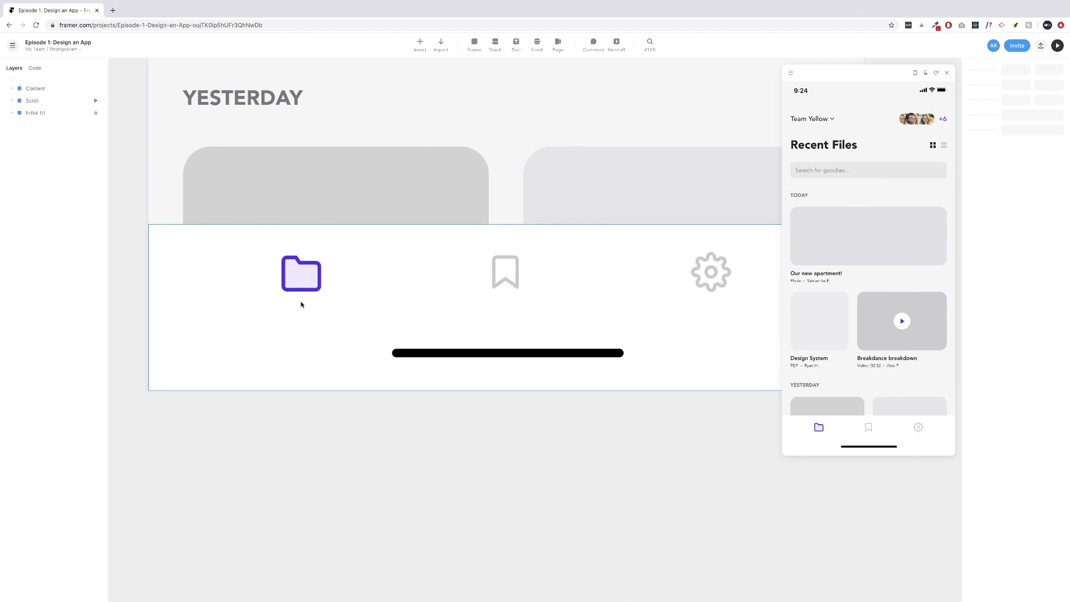
pyautogui.scroll(5, 301, 304)
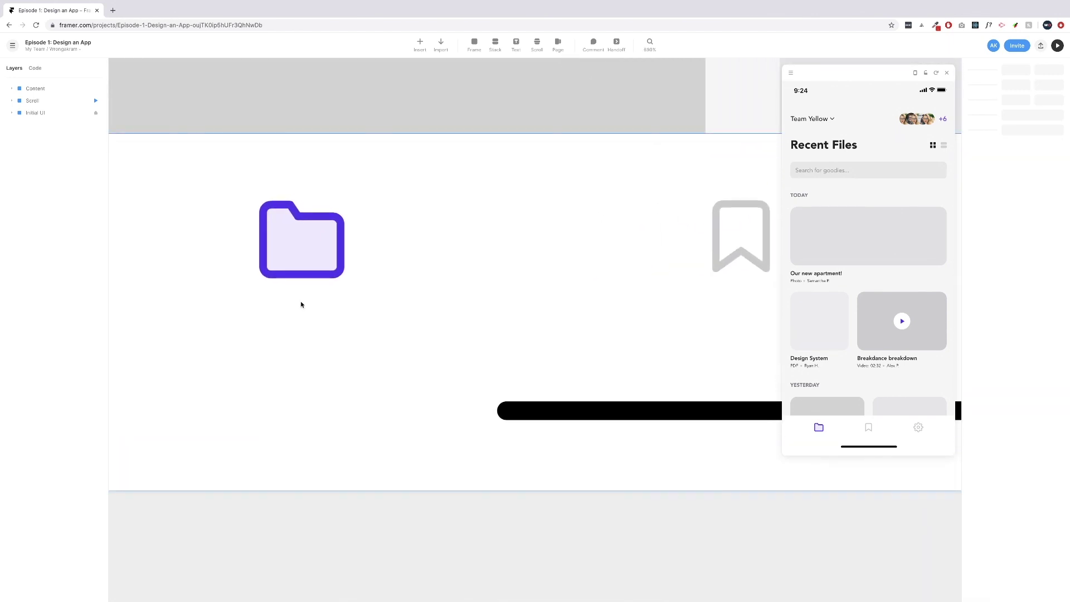
pyautogui.scroll(-5, 300, 305)
pyautogui.scroll(-3, 301, 350)
pyautogui.scroll(3, 303, 354)
pyautogui.scroll(-3, 303, 355)
pyautogui.hotkey('shift', '0')
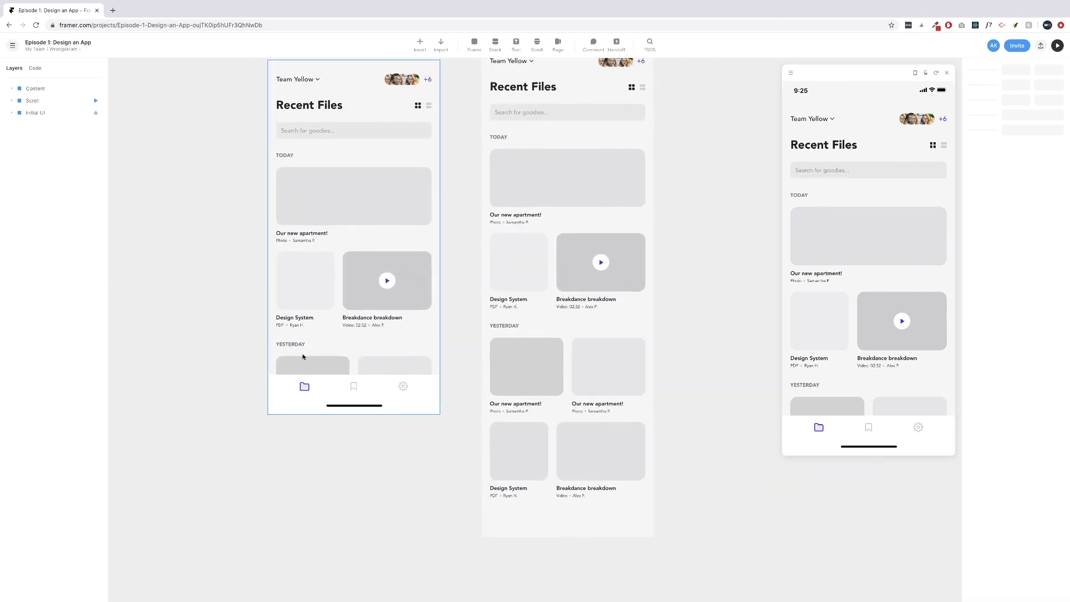
pyautogui.scroll(2, 303, 356)
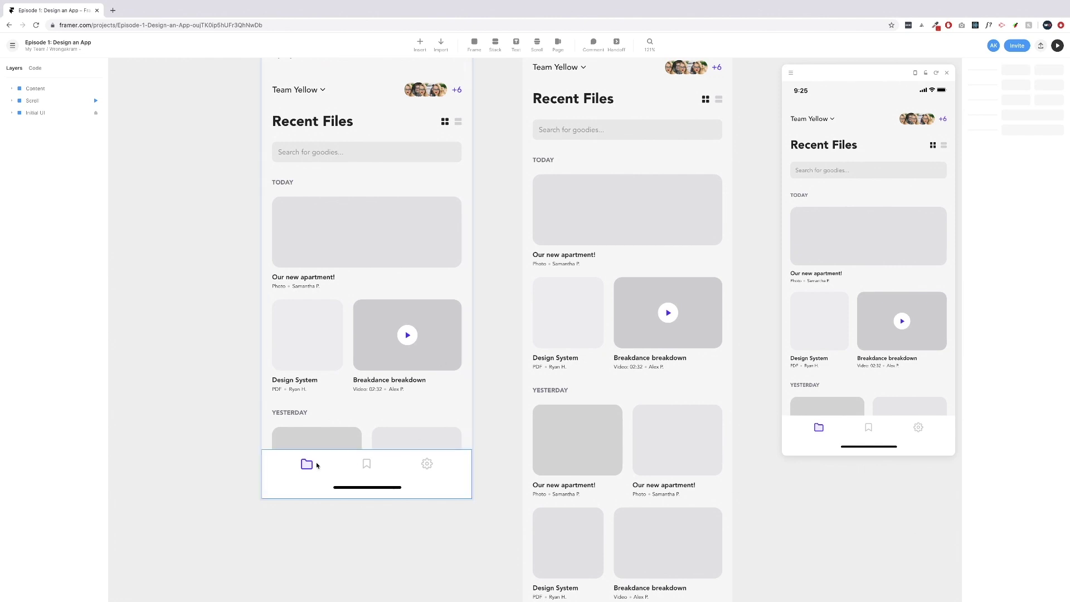
# Draw a fully rounded 4 × 4 dot centered beneath the folder icon and fill it with the shared Purlue color.
pyautogui.scroll(5, 317, 465)
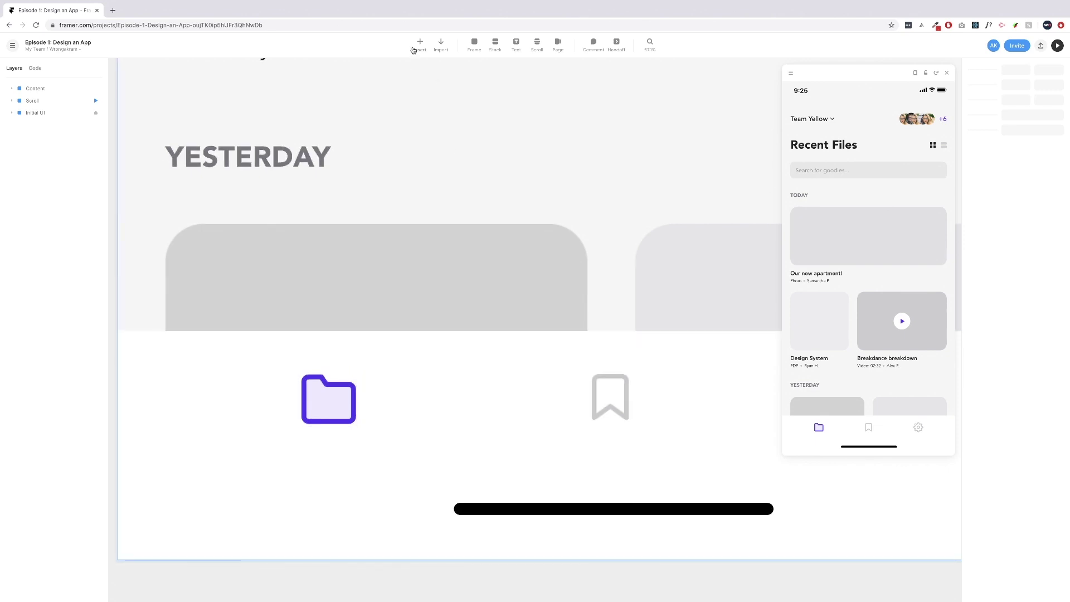
pyautogui.click(474, 43)
pyautogui.moveTo(324, 446); pyautogui.dragTo(327, 455)
pyautogui.click(1014, 272)
pyautogui.press('Return')
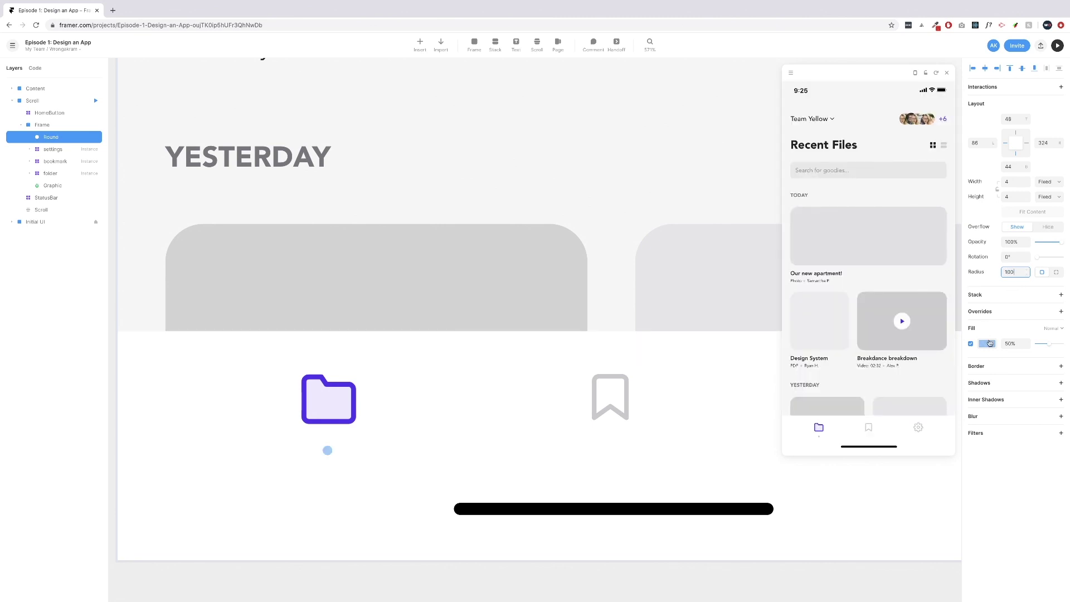
pyautogui.click(987, 344)
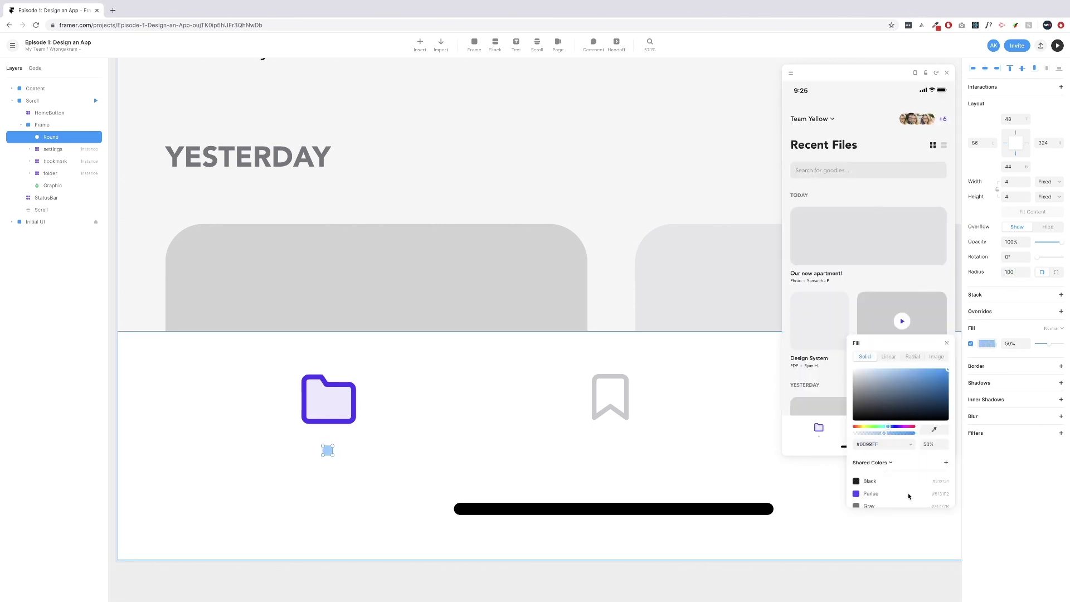
pyautogui.click(886, 494)
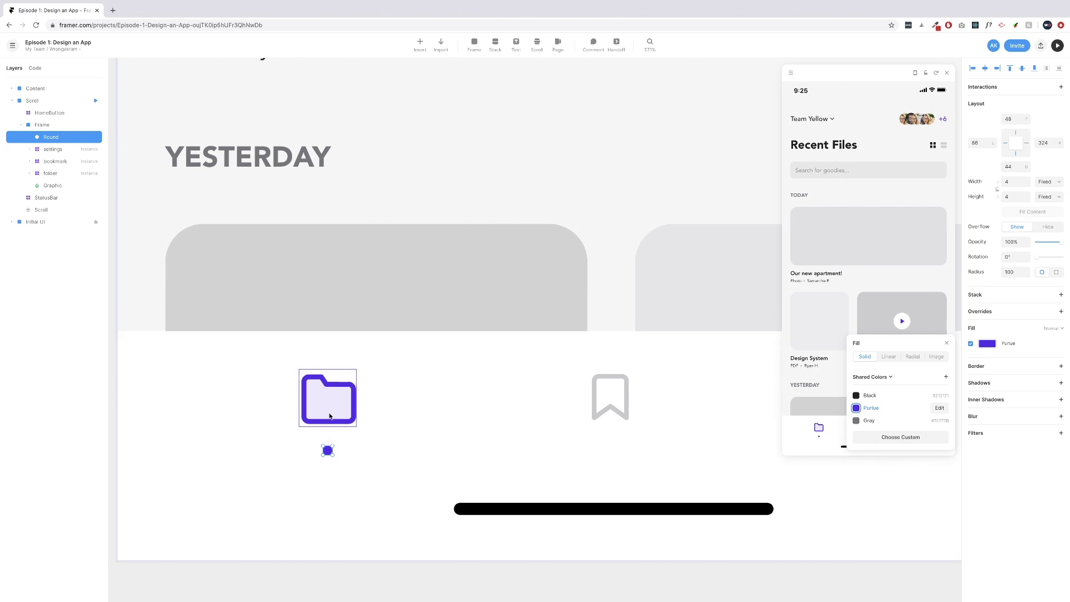
# Compare the dot's horizontal position with the folder icon's to check their alignment.
pyautogui.keyDown('shift'); pyautogui.click(329, 413); pyautogui.keyUp('shift')
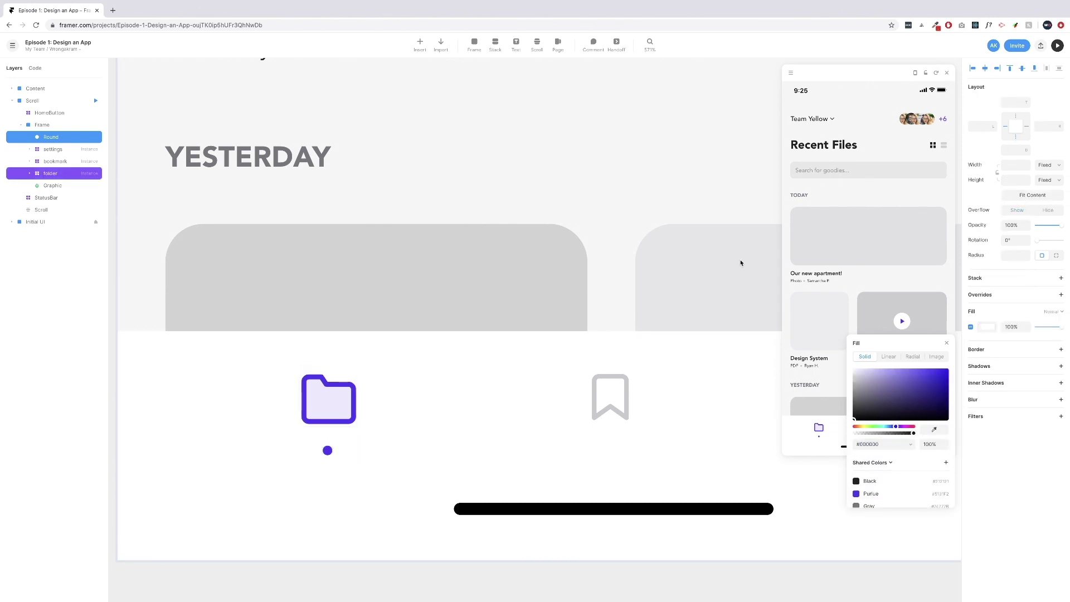
pyautogui.click(348, 449)
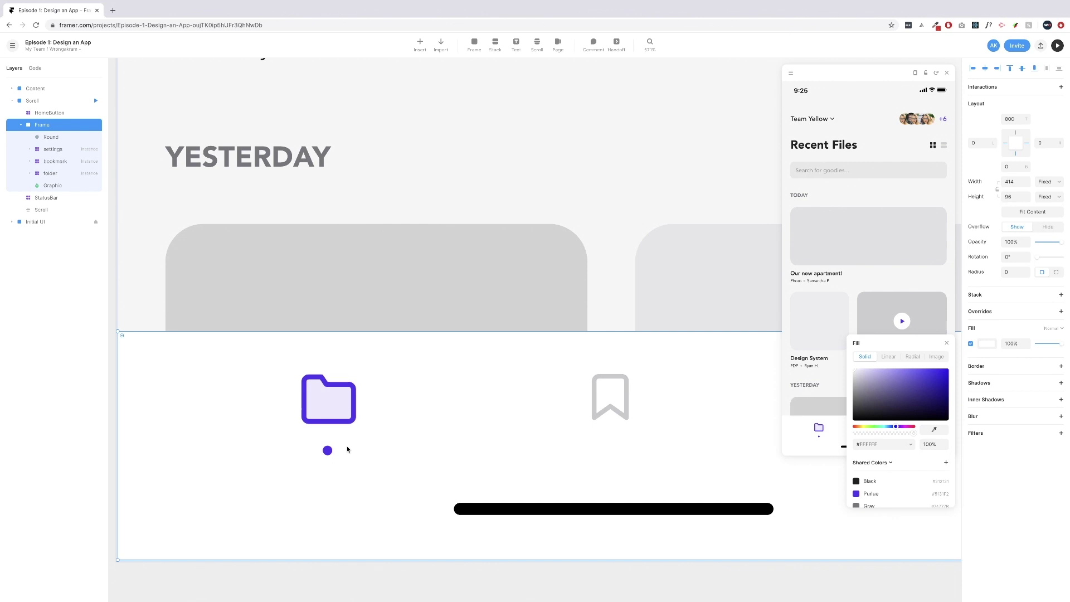
pyautogui.click(327, 450)
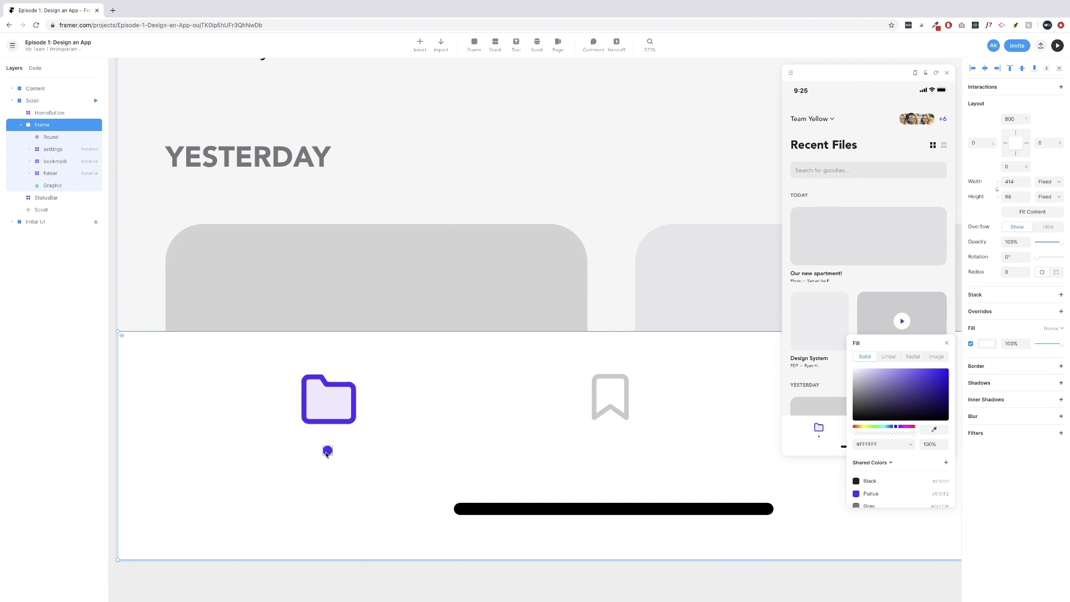
pyautogui.click(328, 410)
pyautogui.click(328, 410)
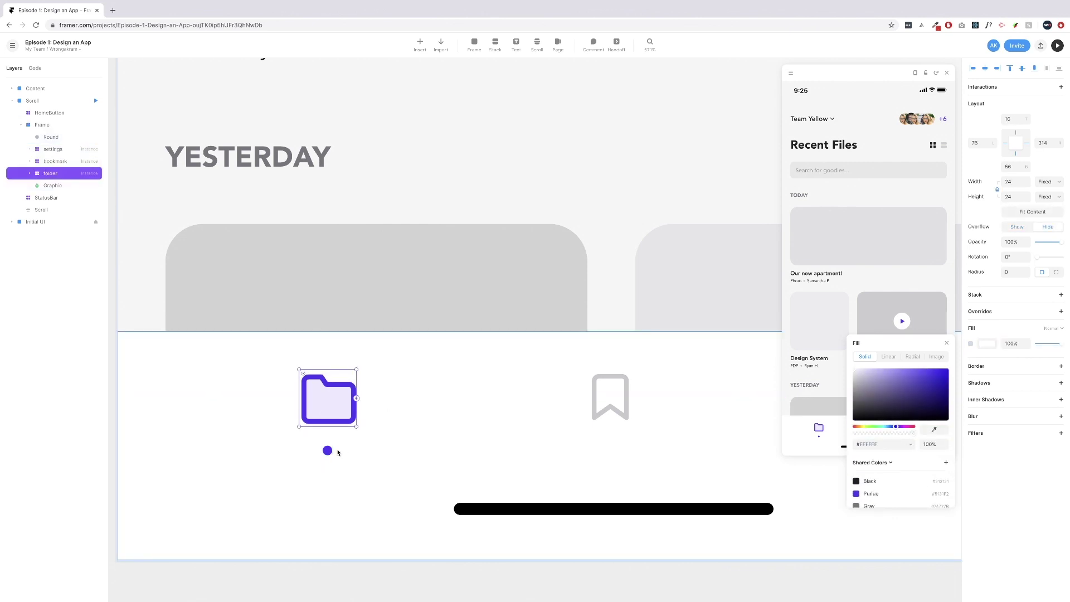
# Copy the dot to the Content screen's TODAY header, placed just after the label at 47 from the left and 6 from the top.
pyautogui.click(329, 450)
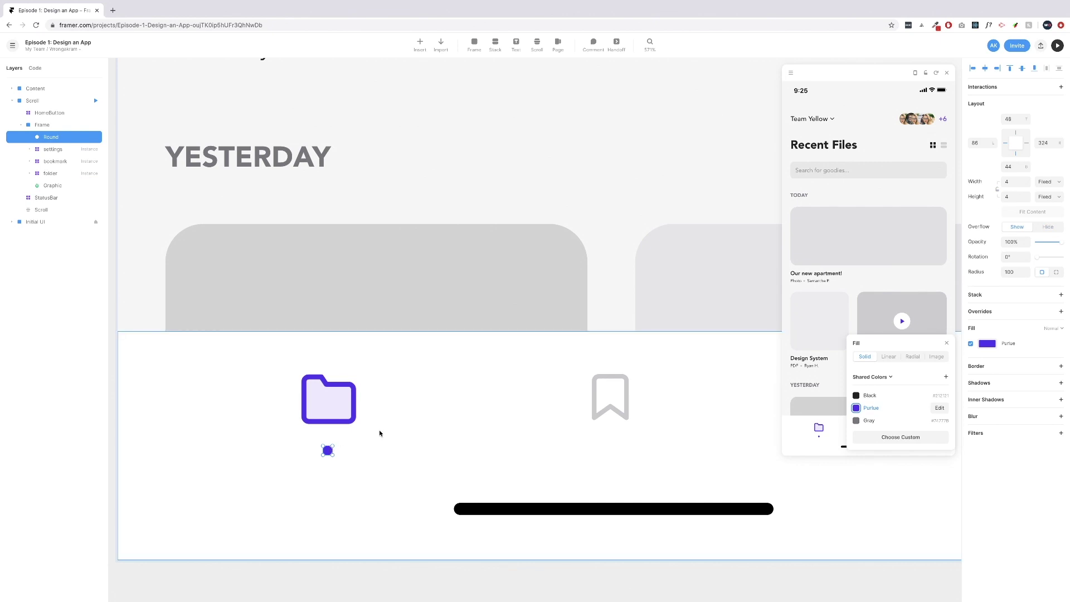
pyautogui.scroll(-10, 379, 433)
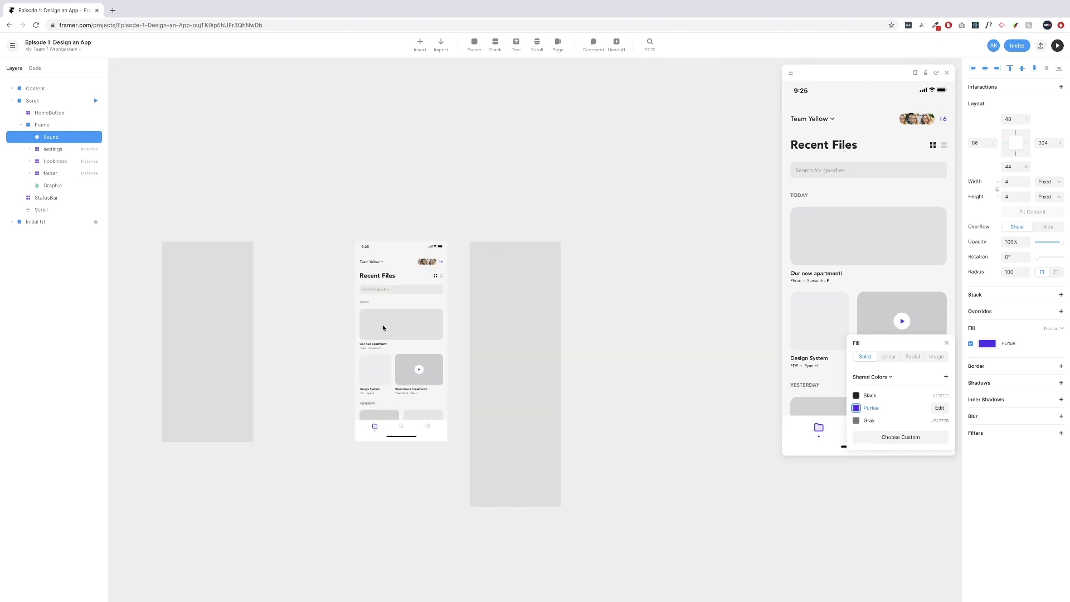
pyautogui.scroll(4, 369, 298)
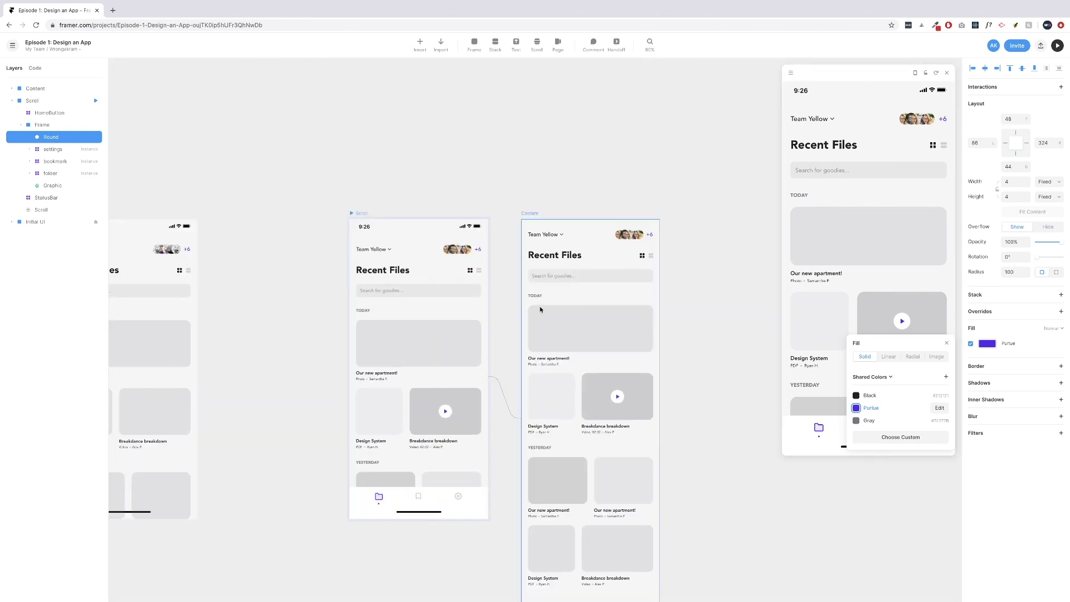
pyautogui.hscroll(3, 545, 290)
pyautogui.click(462, 301)
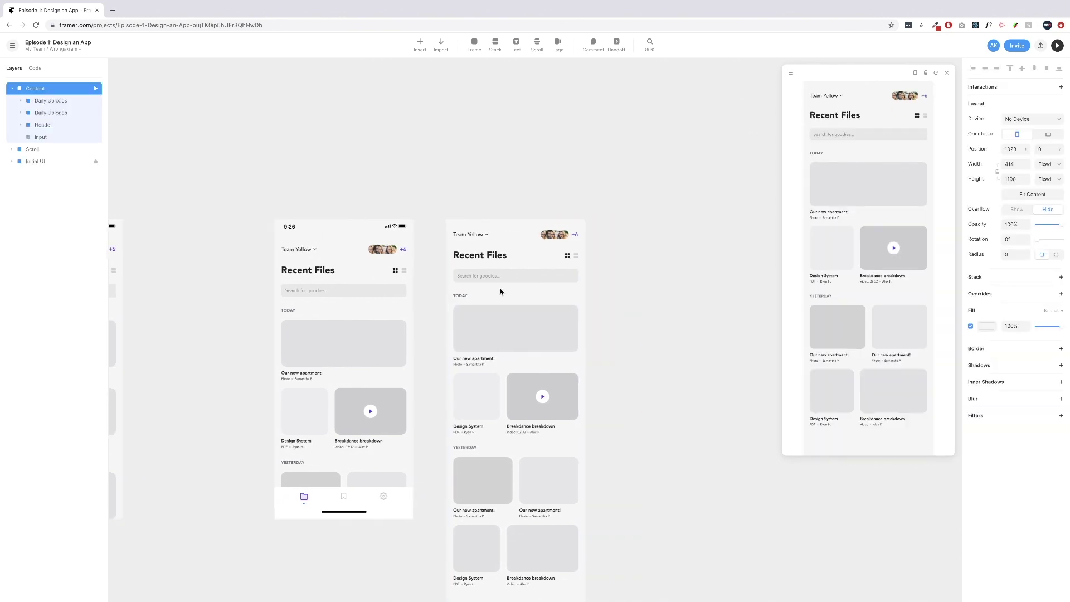
pyautogui.scroll(15, 462, 301)
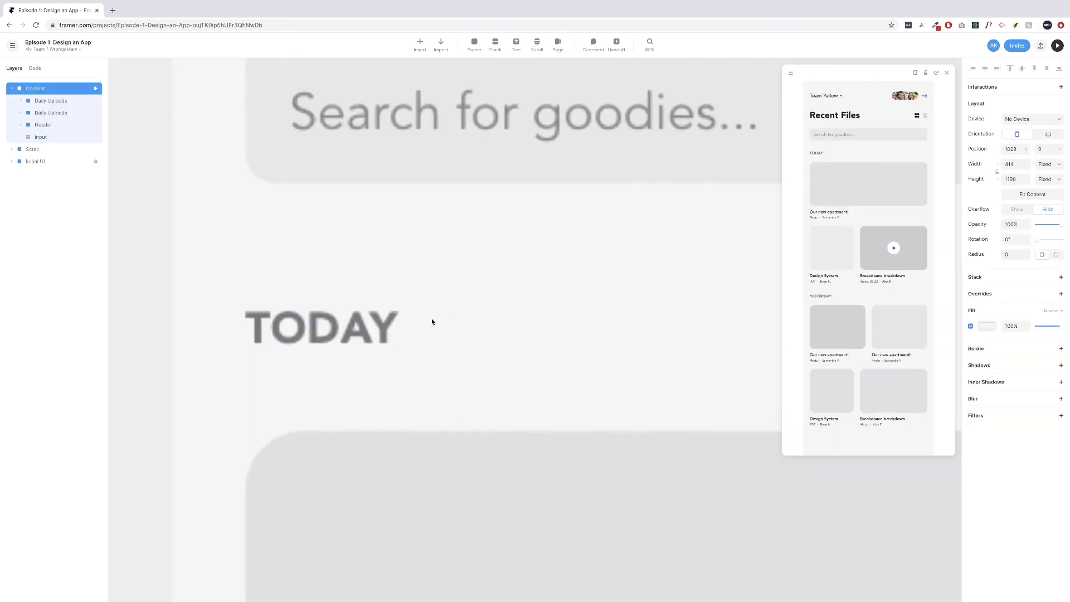
pyautogui.scroll(-3, 382, 332)
pyautogui.click(519, 71)
pyautogui.moveTo(523, 70); pyautogui.dragTo(357, 228)
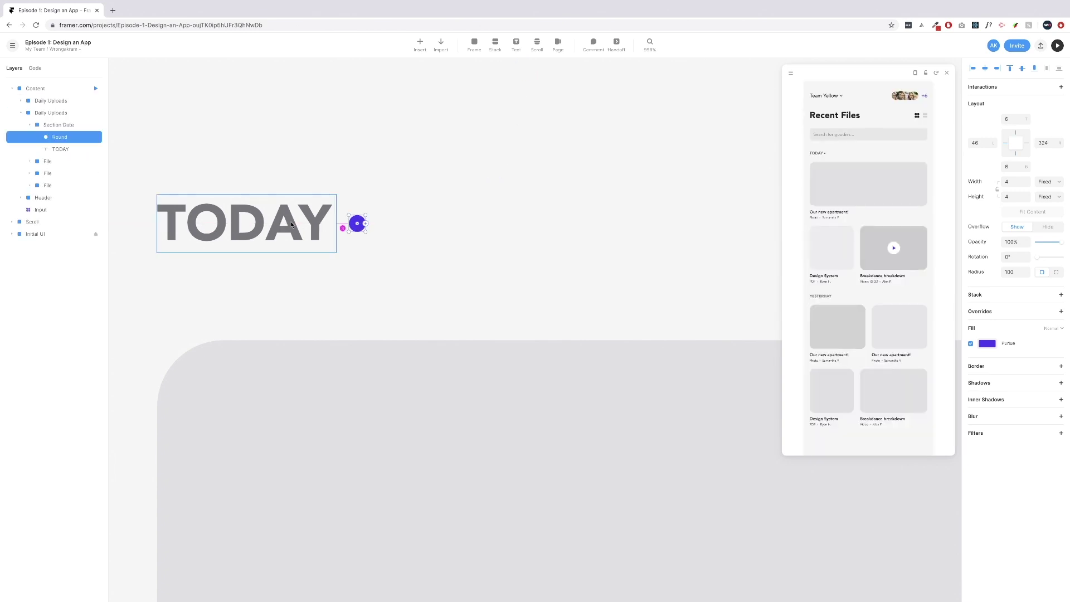
pyautogui.press('Right')
# Preview the Scroll screen and scroll through its file list to inspect the end of the content.
pyautogui.scroll(-10, 351, 215)
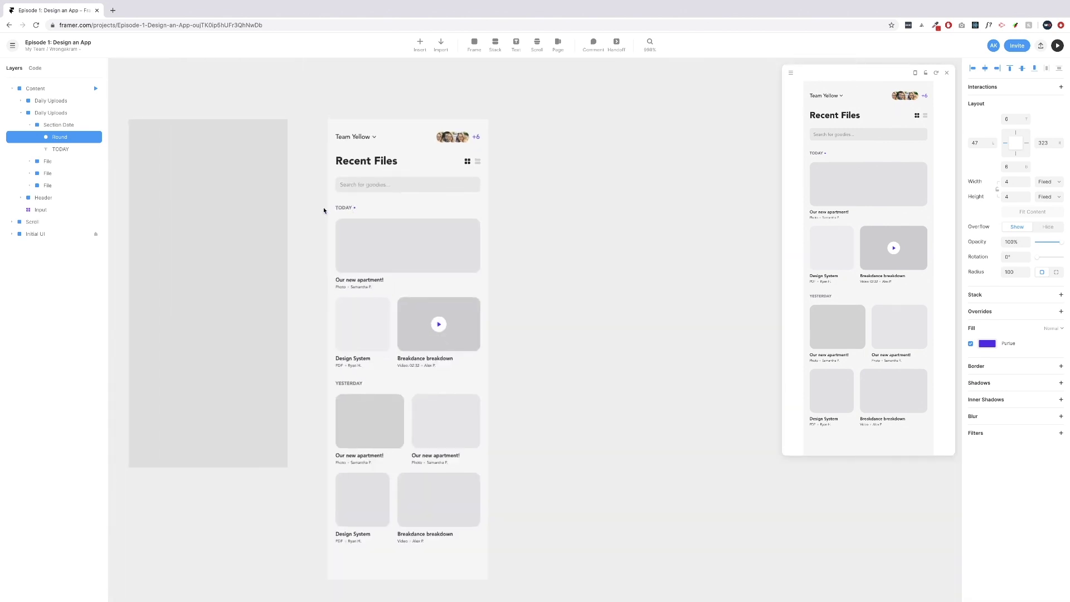
pyautogui.click(144, 112)
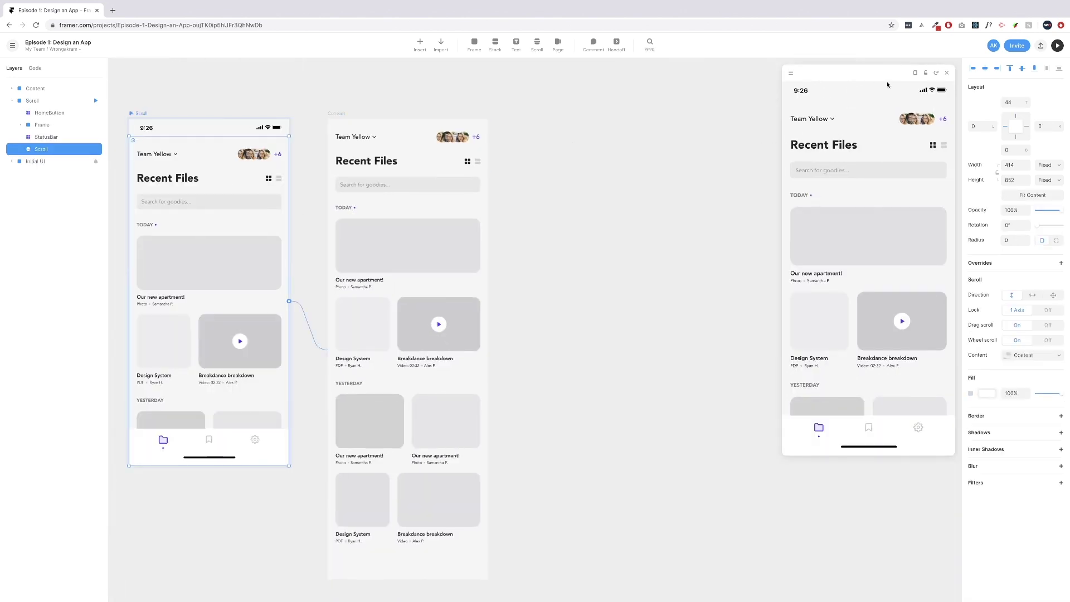
pyautogui.scroll(-5, 833, 189)
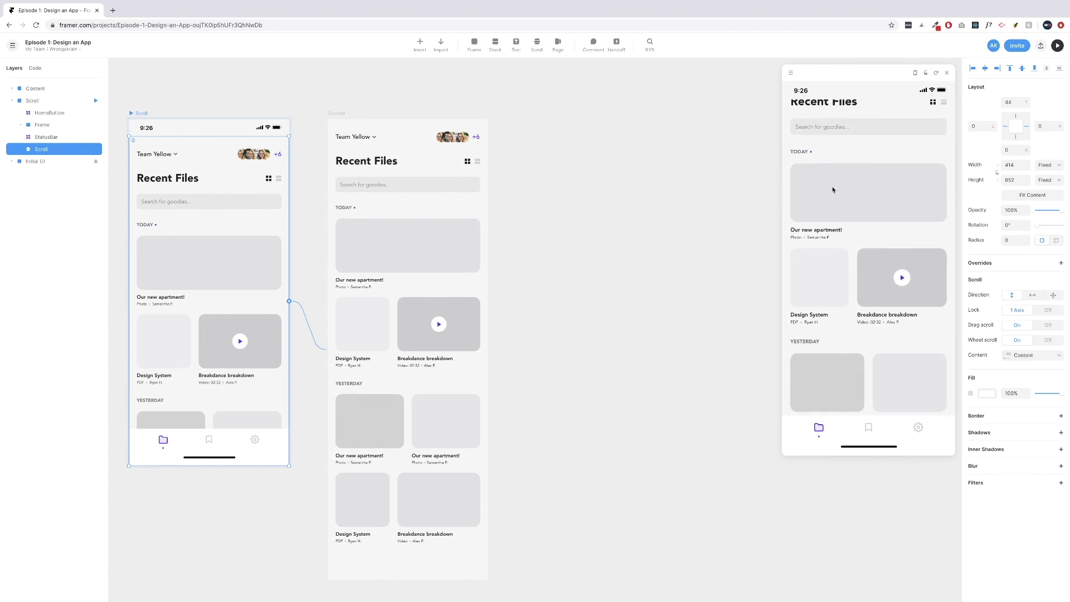
pyautogui.scroll(5, 881, 273)
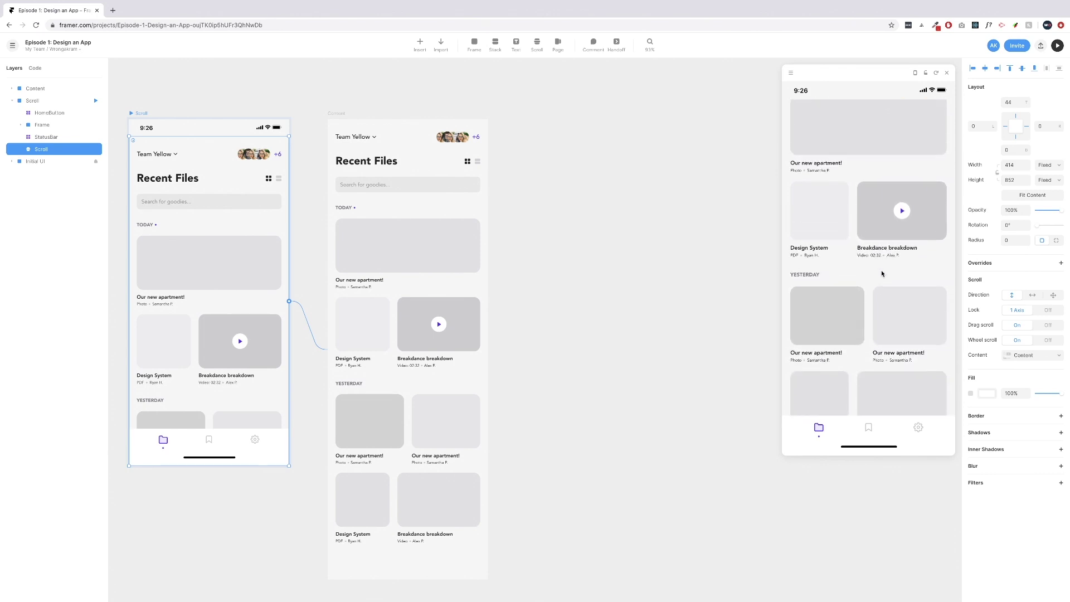
pyautogui.scroll(-5, 897, 362)
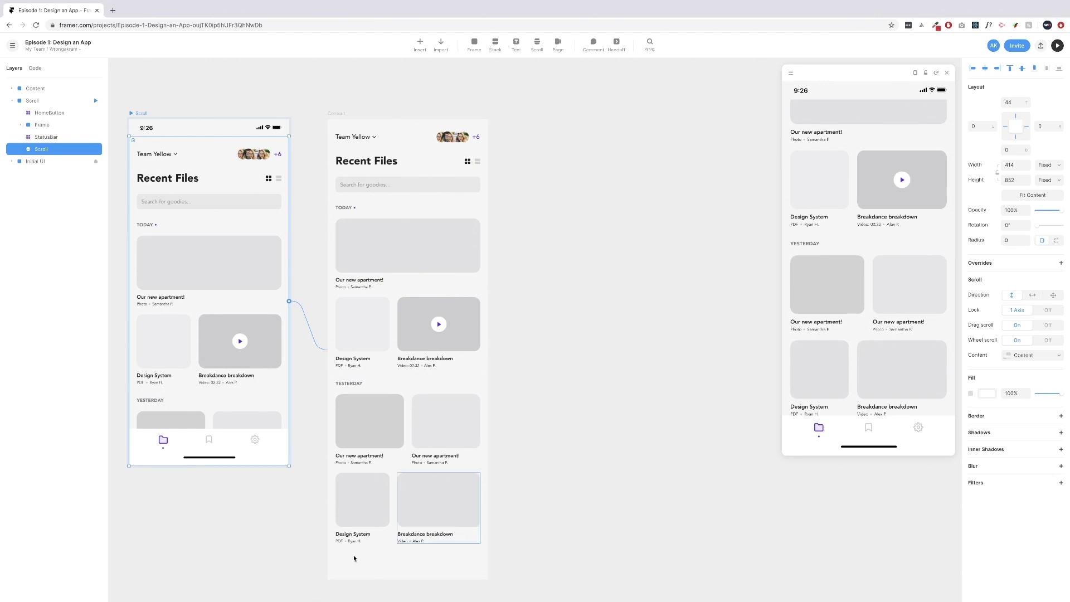
# Extend the Content screen's height to 1238 and move the YESTERDAY section up, leaving 141 beneath it.
pyautogui.scroll(-2, 323, 566)
pyautogui.click(381, 539)
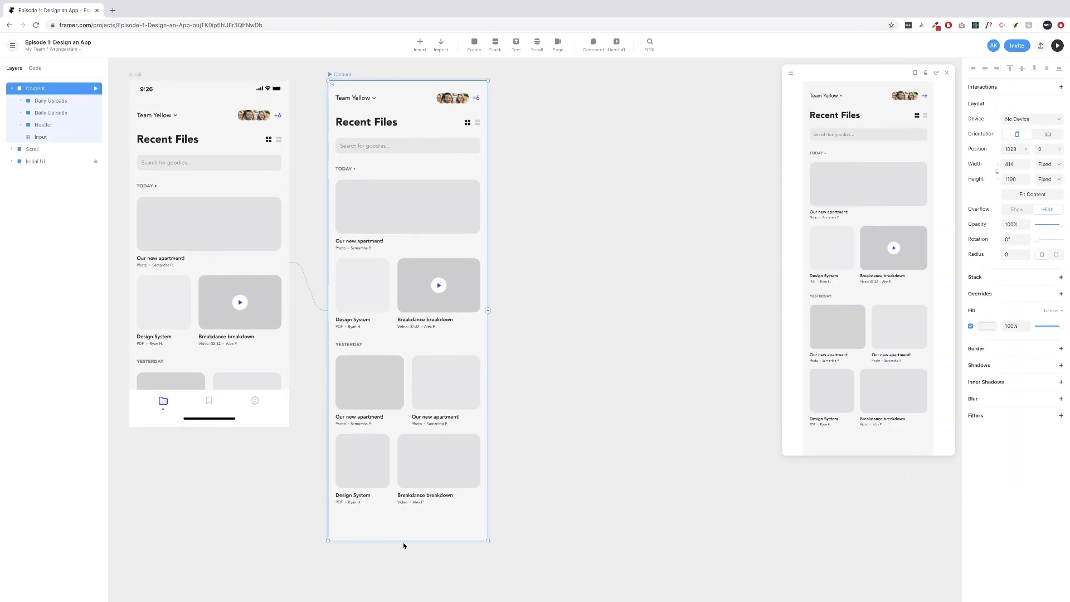
pyautogui.moveTo(403, 540); pyautogui.dragTo(403, 559)
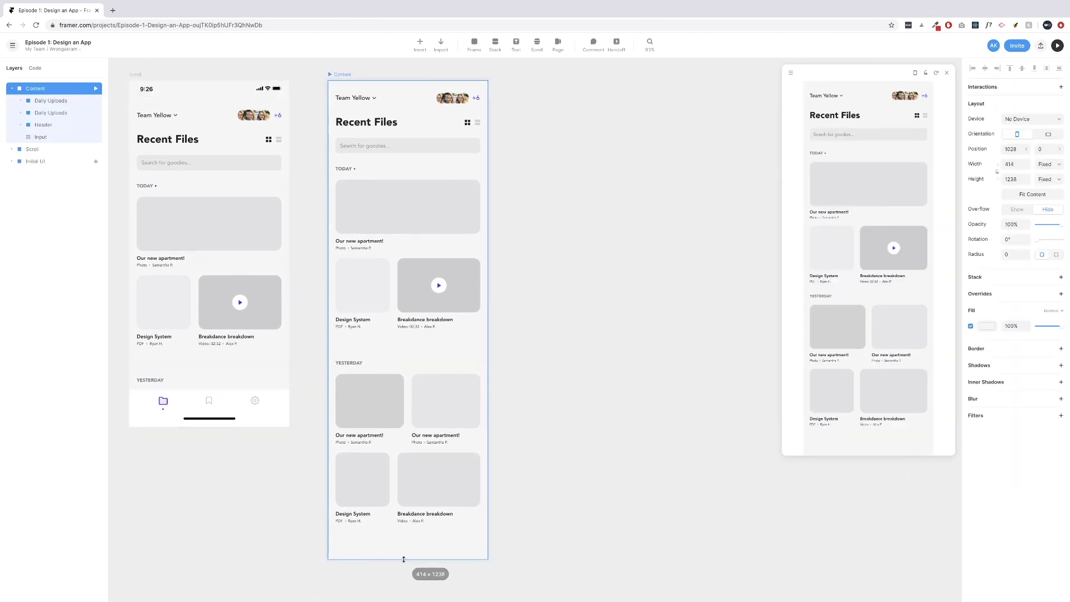
pyautogui.moveTo(518, 519); pyautogui.dragTo(347, 344)
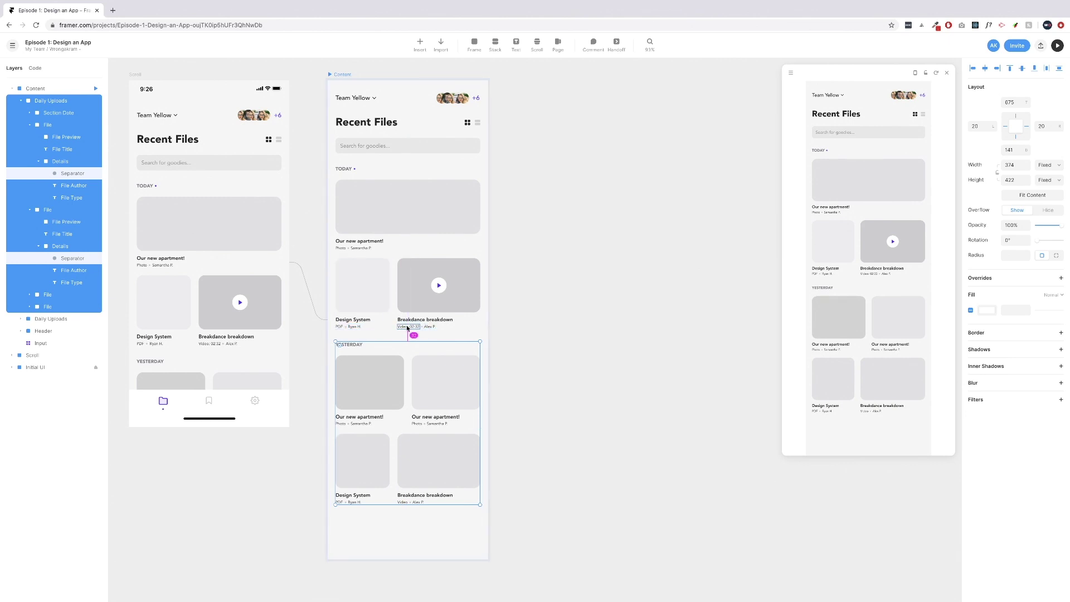
# Preview the Scroll screen again to check the spacing between the last files and the bottom bar.
pyautogui.click(279, 279)
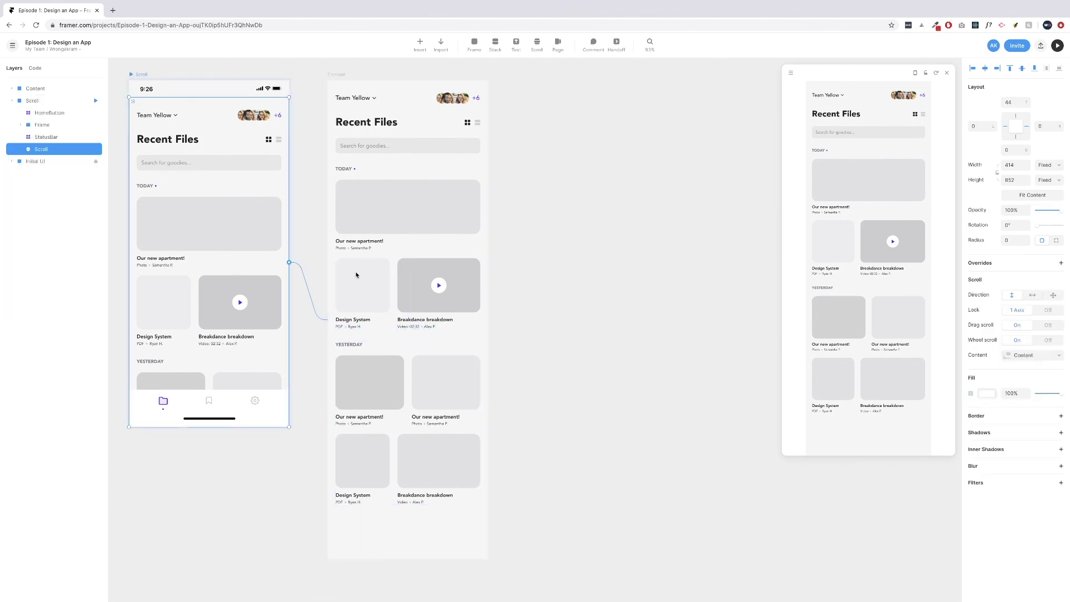
pyautogui.scroll(-3, 864, 270)
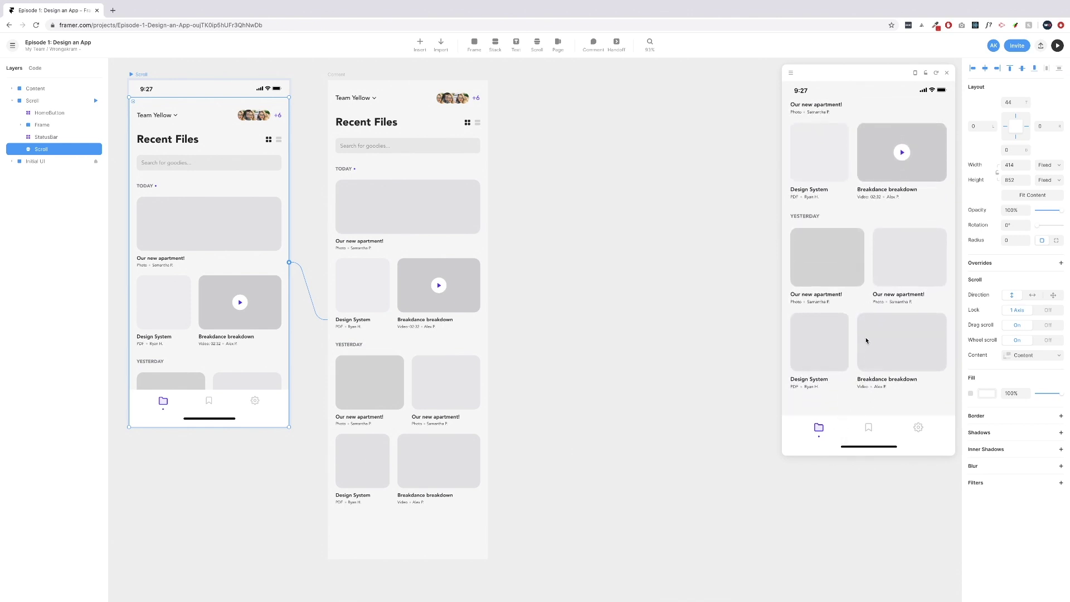
pyautogui.scroll(3, 864, 340)
pyautogui.moveTo(858, 319); pyautogui.dragTo(858, 489)
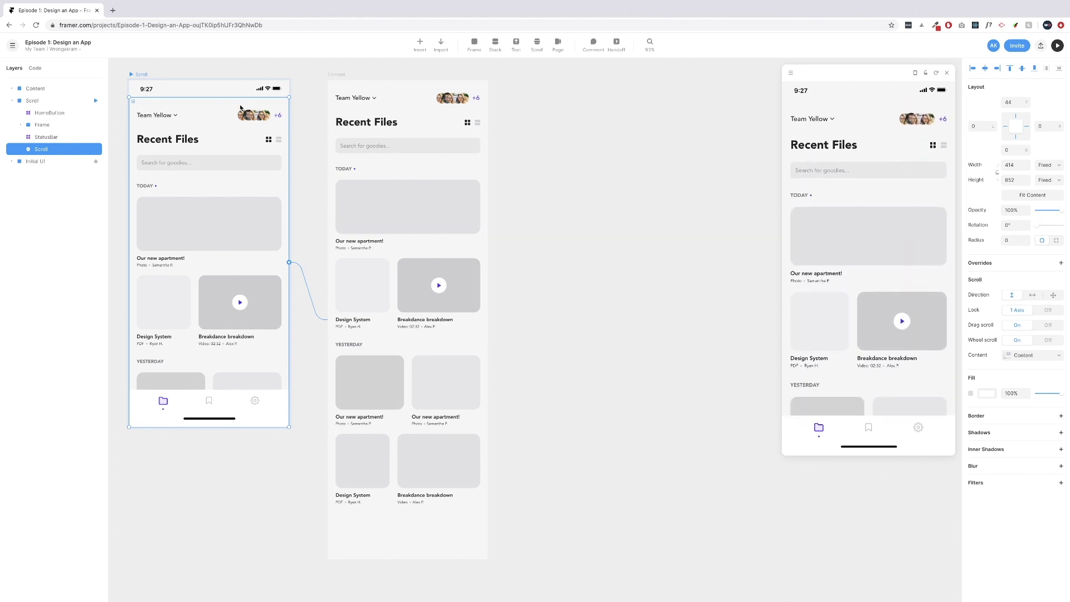
pyautogui.click(553, 95)
pyautogui.hscroll(1, 553, 96)
pyautogui.click(474, 43)
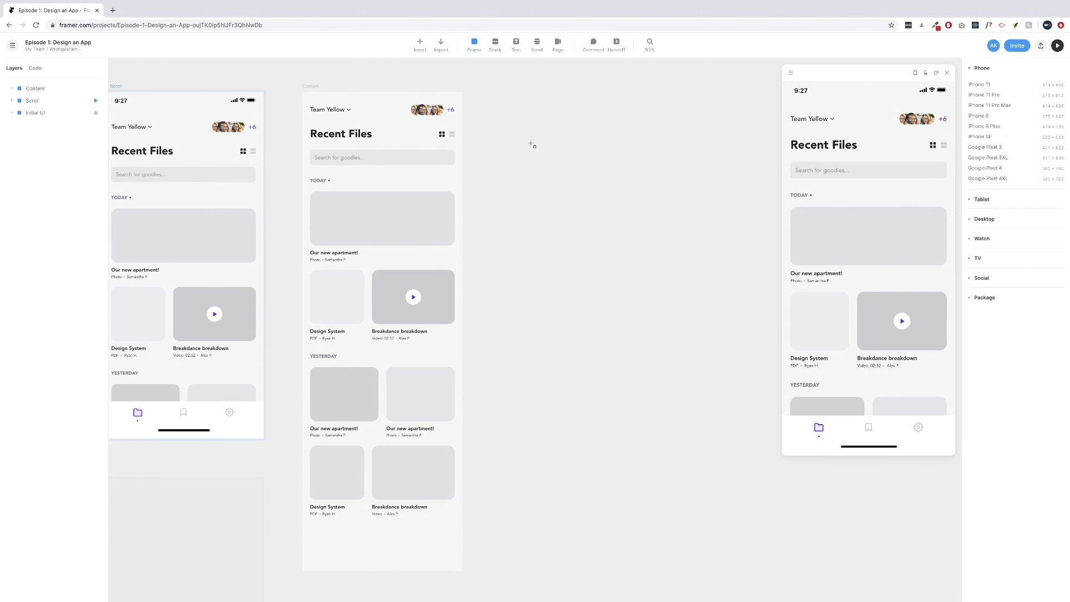
pyautogui.hscroll(1, 532, 145)
pyautogui.press('Escape')
# Add an iPhone 11 screen and place it beside the Content screen at position 1542, 0.
pyautogui.click(298, 94)
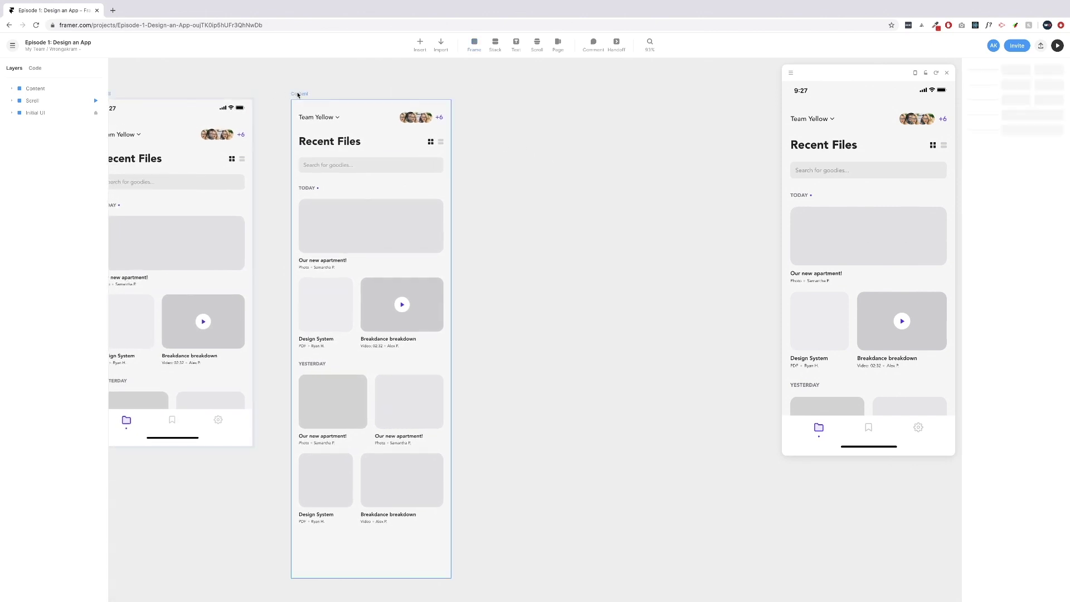
pyautogui.hscroll(-1, 279, 79)
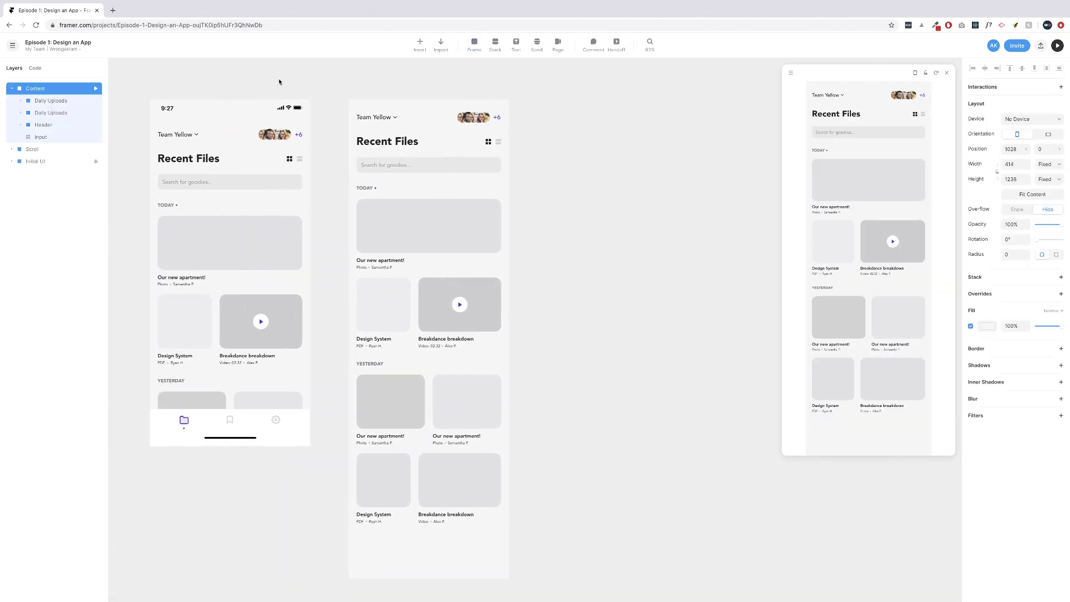
pyautogui.click(162, 101)
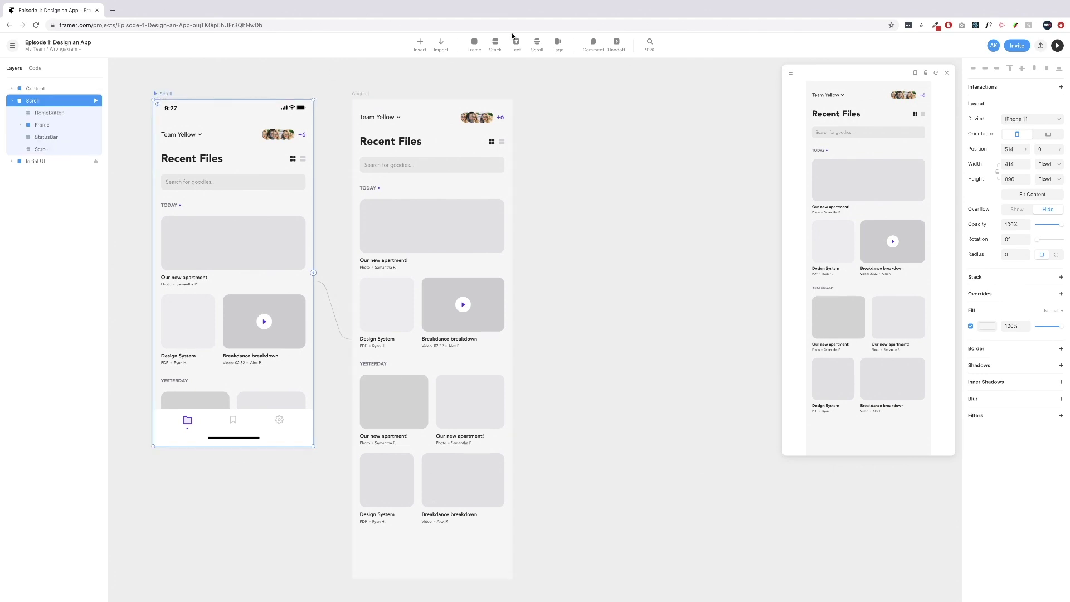
pyautogui.click(482, 47)
pyautogui.scroll(-5, 550, 155)
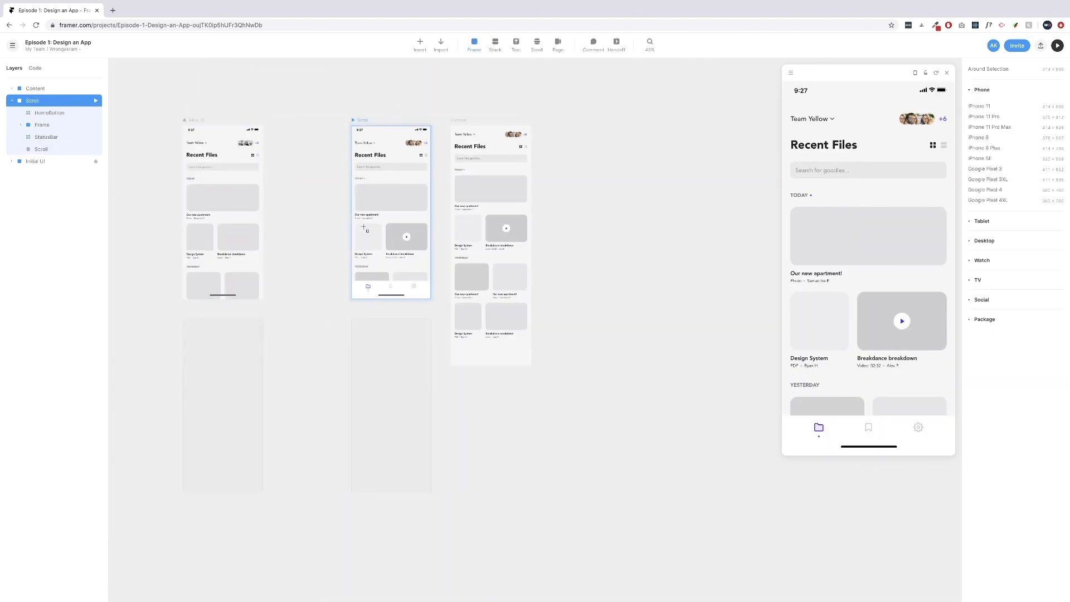
pyautogui.click(390, 340)
pyautogui.scroll(3, 449, 284)
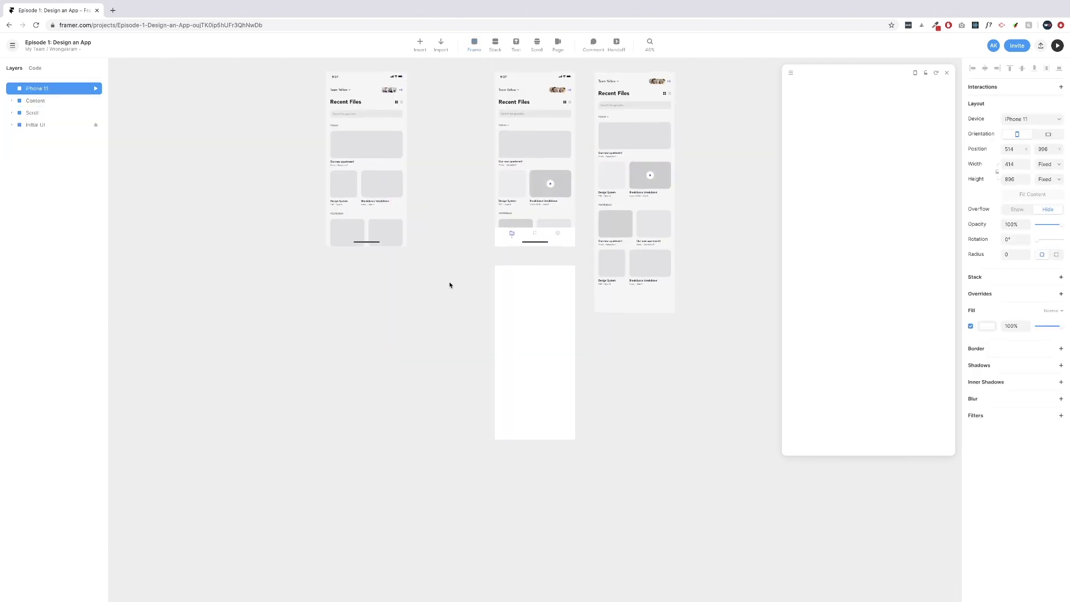
pyautogui.hscroll(3, 450, 283)
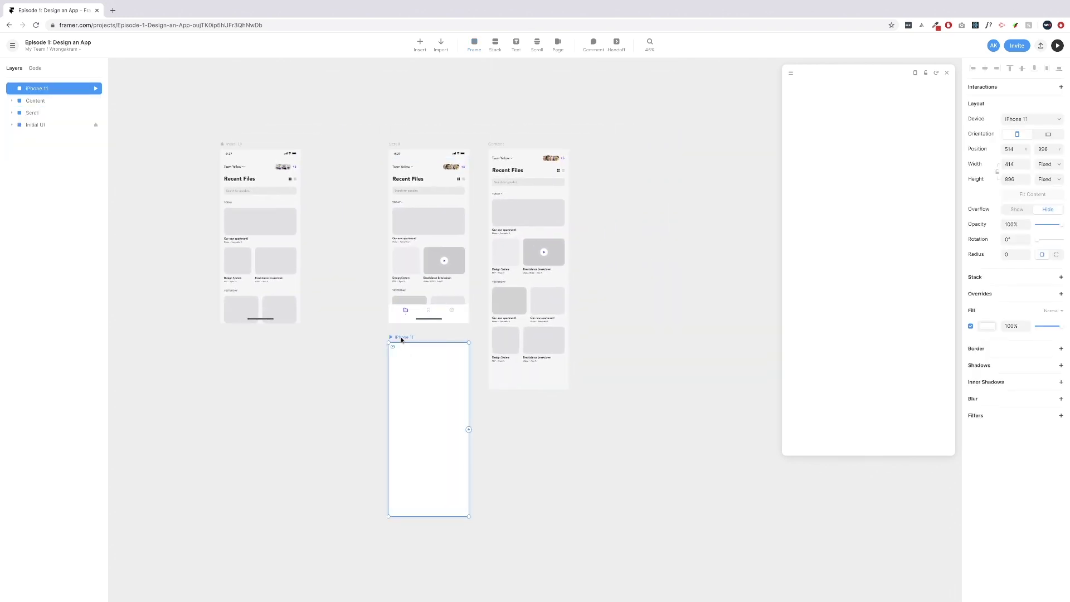
pyautogui.moveTo(401, 339); pyautogui.dragTo(600, 144)
pyautogui.scroll(-3, 632, 172)
pyautogui.scroll(6, 632, 172)
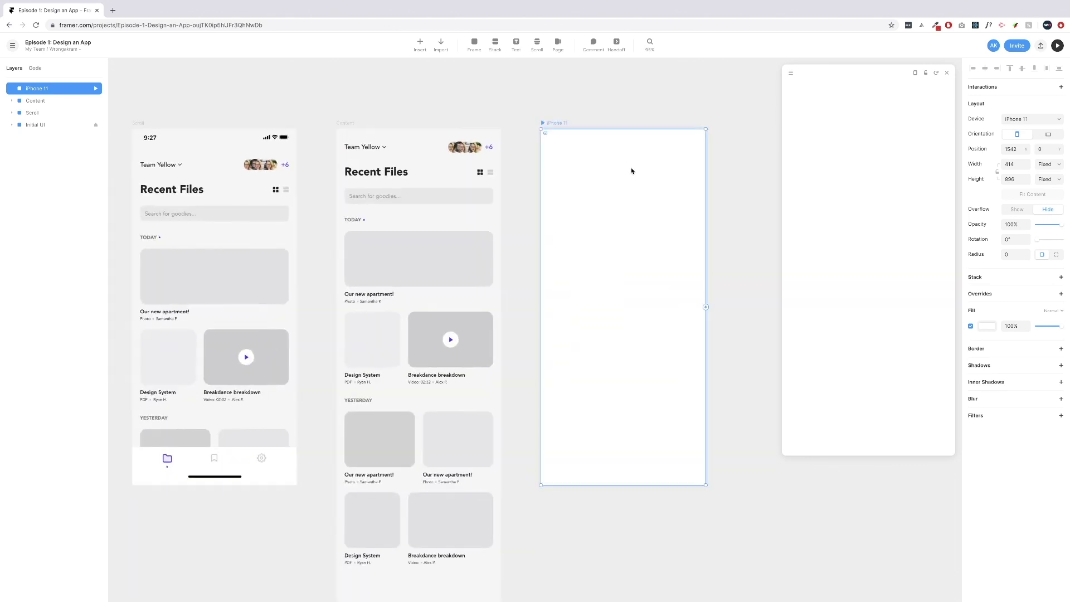
# Fill the new screen with the Content screen's sampled background colour and save it as a shared colour named Background.
pyautogui.click(986, 326)
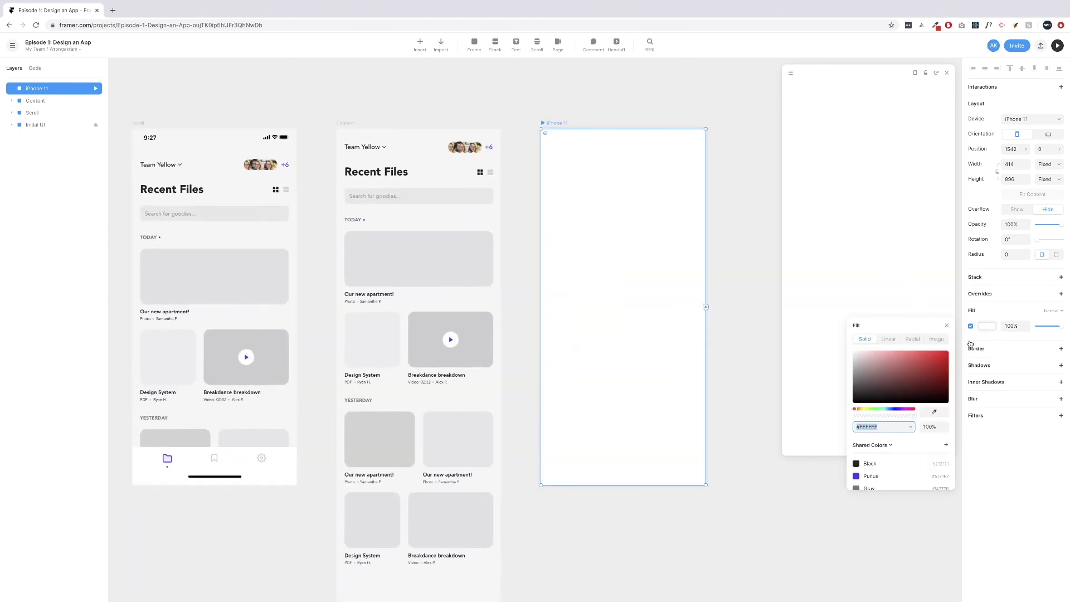
pyautogui.click(934, 412)
pyautogui.click(429, 156)
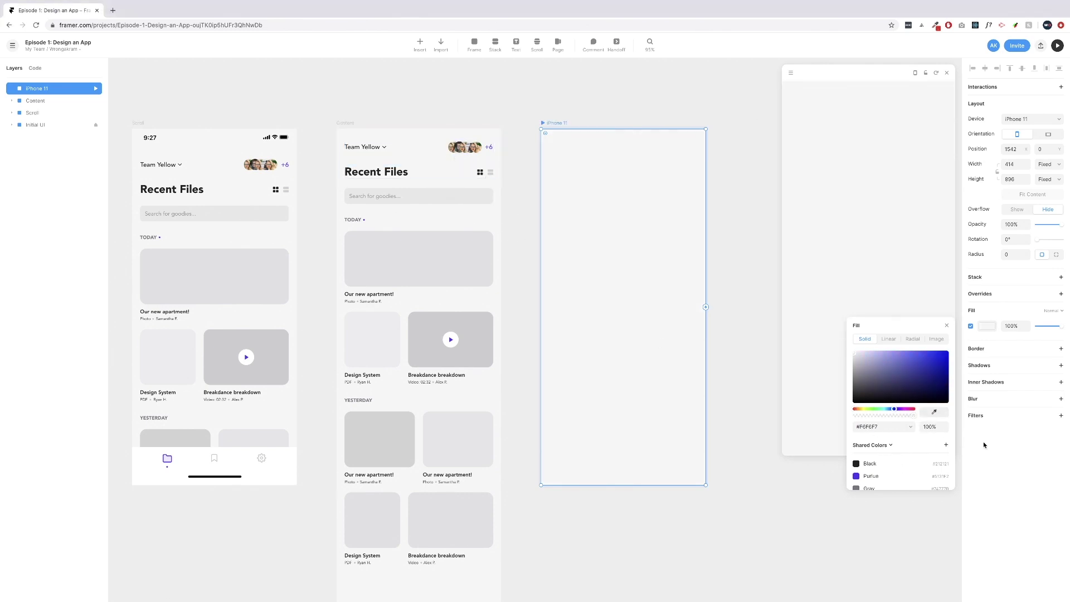
pyautogui.click(945, 445)
pyautogui.write('V')
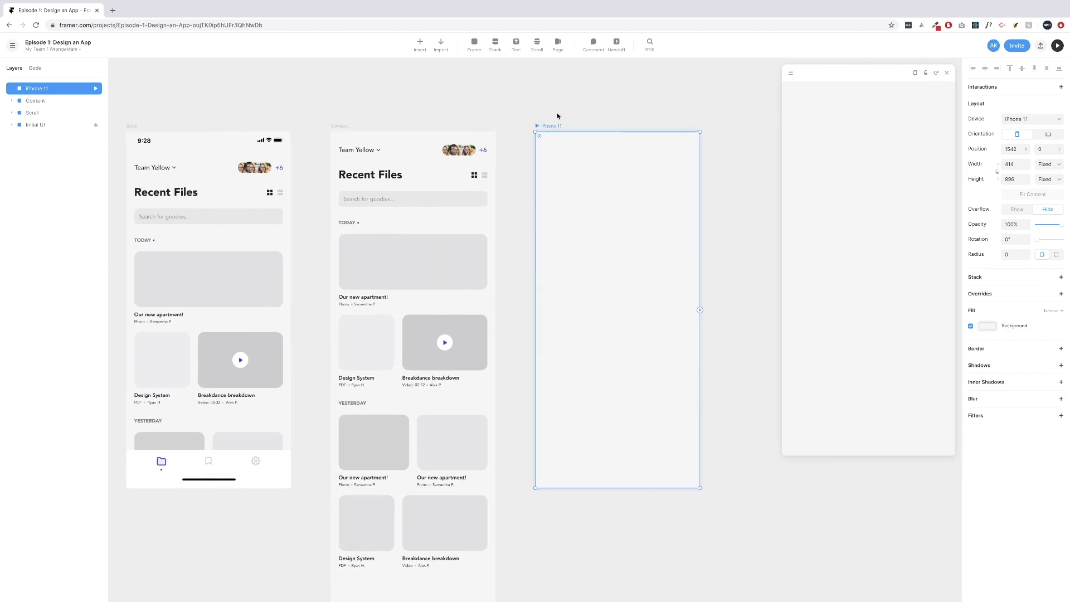
# Rename the new iPhone 11 screen as Search.
pyautogui.doubleClick(39, 88)
pyautogui.write('Search')
pyautogui.press('Return')
# Copy the search input from the Content screen into the Search screen.
pyautogui.hscroll(3, 534, 112)
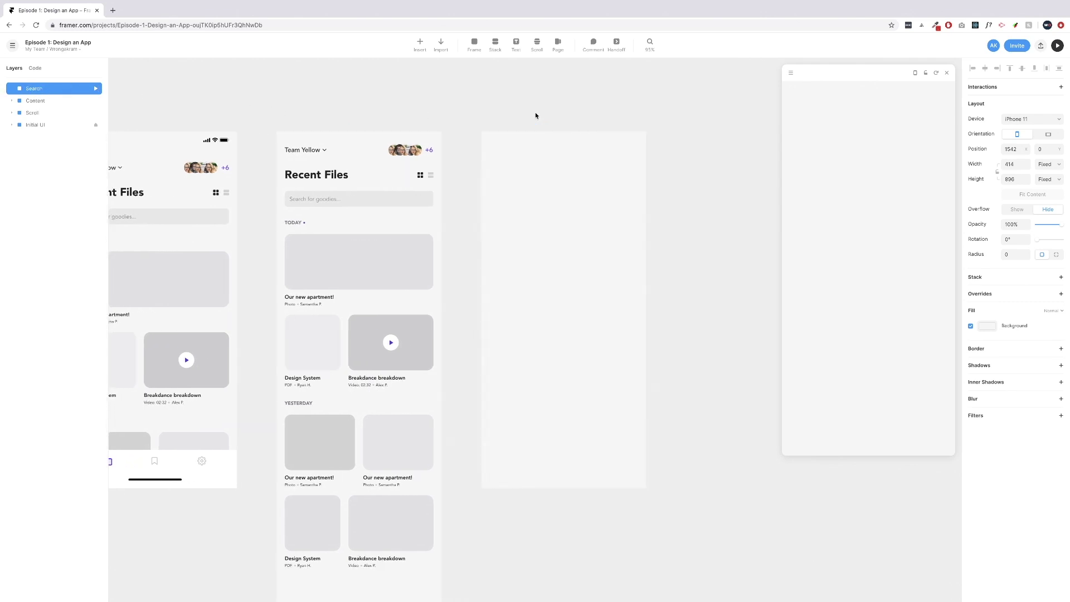
pyautogui.click(373, 197)
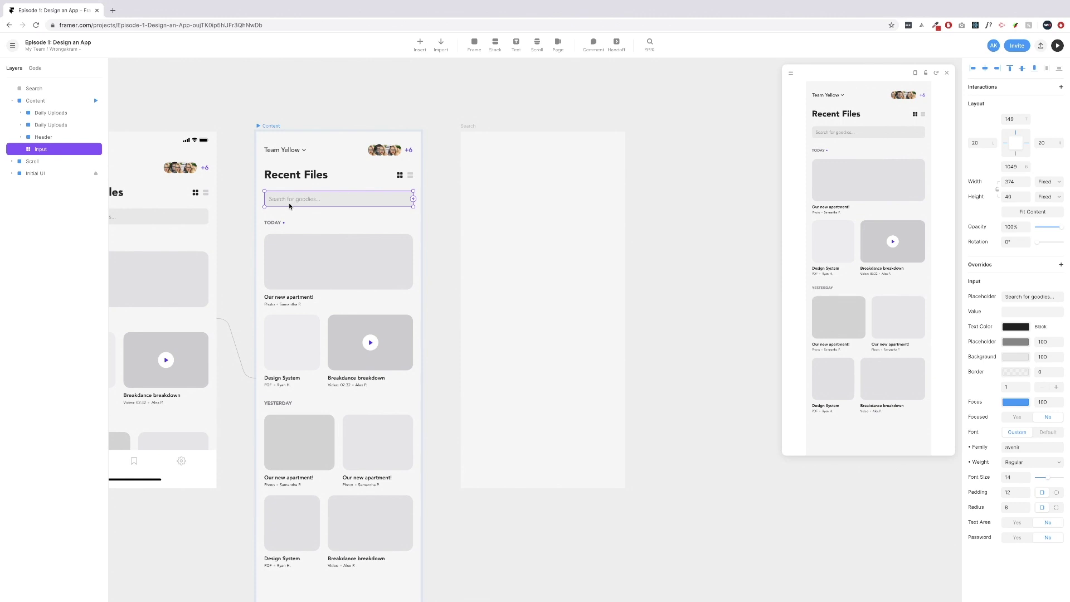
pyautogui.click(524, 174)
pyautogui.hotkey('ctrl', 'v')
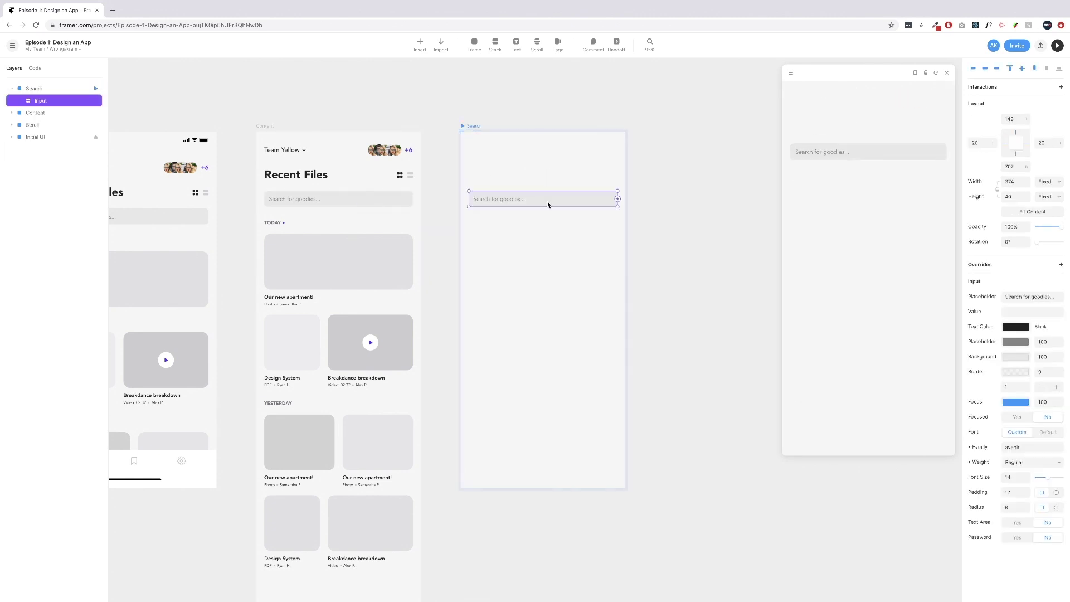
# Move the copied search input up to 60 from the screen's top edge and narrow it to 280 wide.
pyautogui.moveTo(547, 203); pyautogui.dragTo(549, 164)
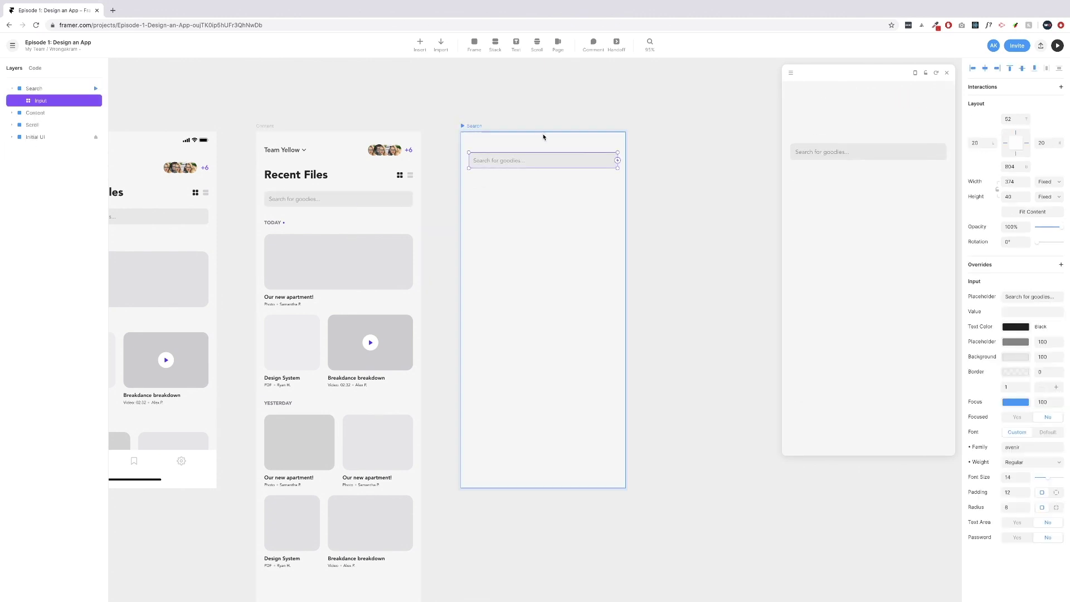
pyautogui.press('alt')
pyautogui.press('Down')
pyautogui.press('Down')
pyautogui.press('Down')
pyautogui.press('Down')
pyautogui.press('Down')
pyautogui.press('Down')
pyautogui.press('Down')
pyautogui.press('Down')
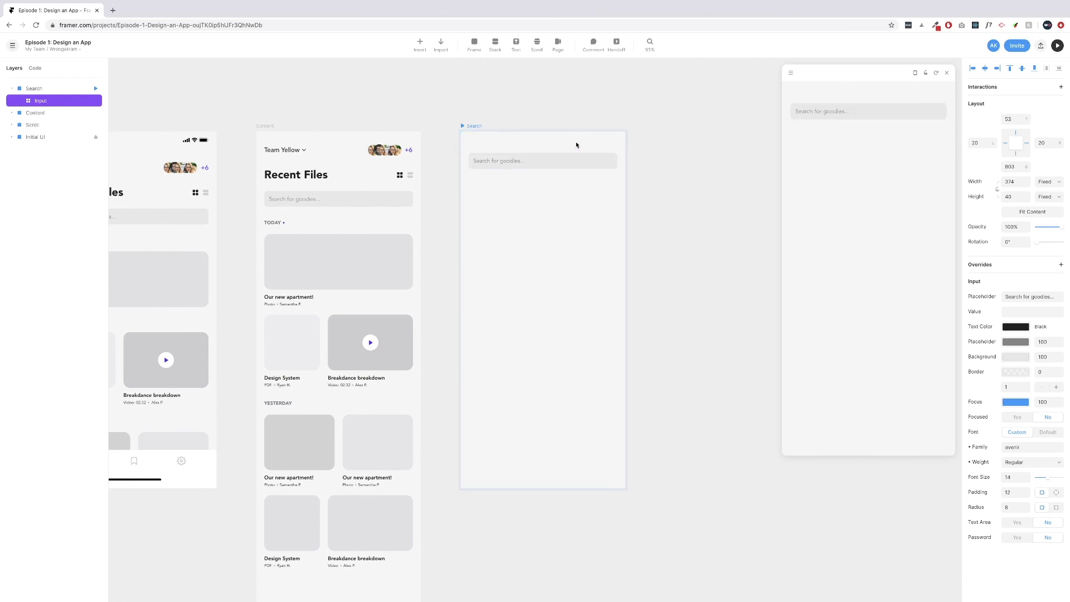
pyautogui.hotkey('shift', '2')
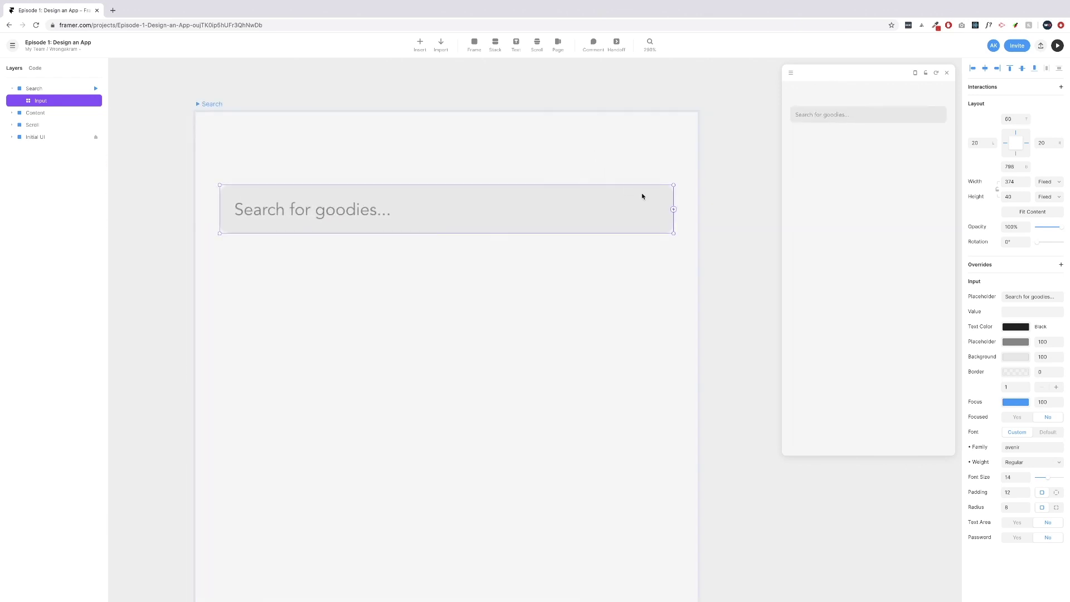
pyautogui.moveTo(672, 196); pyautogui.dragTo(559, 196)
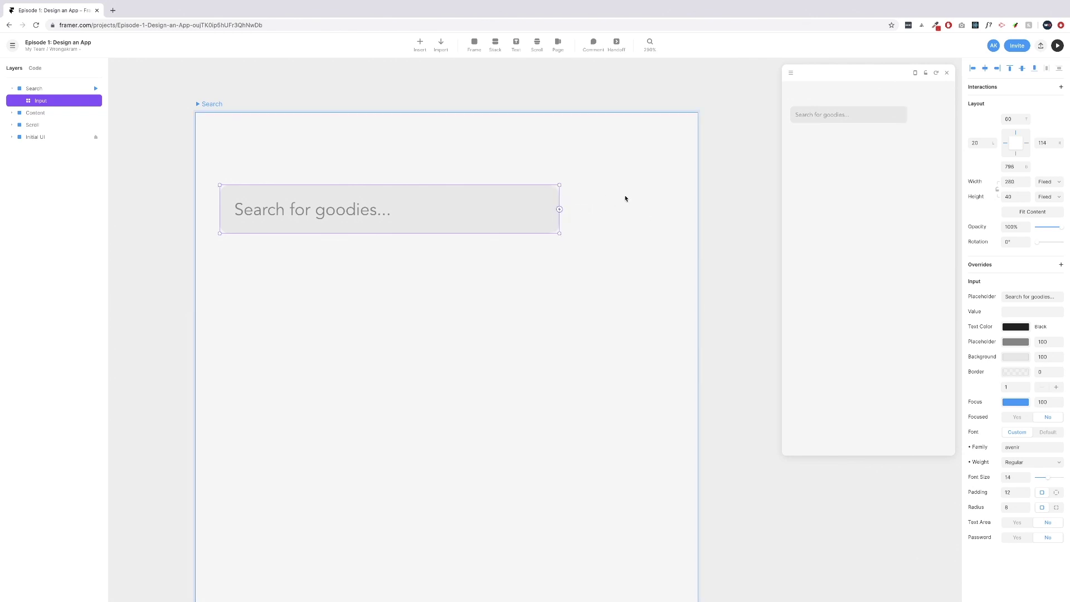
# Add a text label reading "Cancel" near the right end of the search input.
pyautogui.click(515, 46)
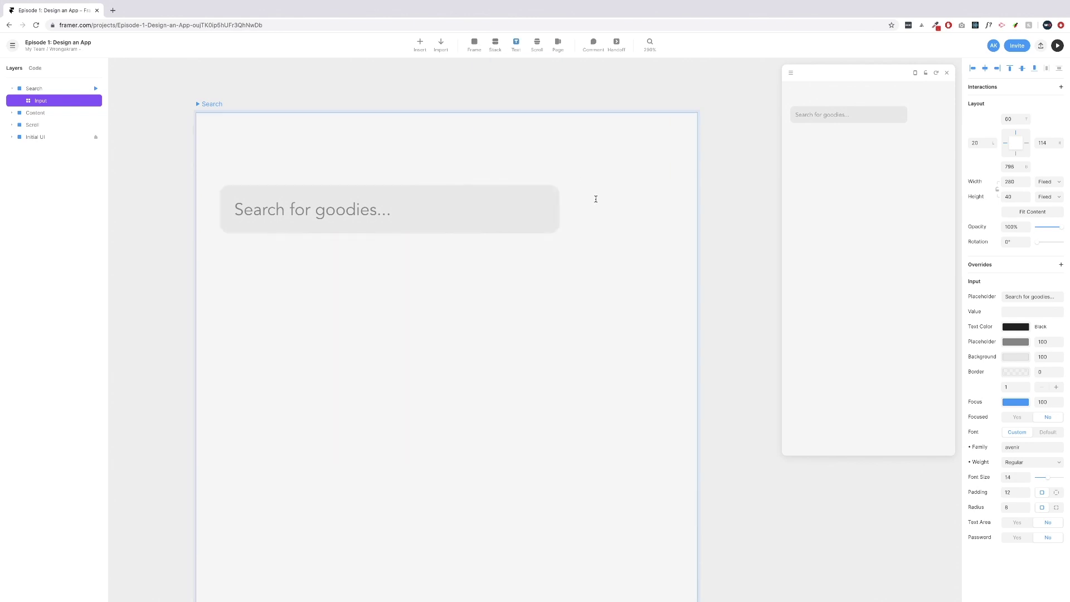
pyautogui.click(595, 196)
pyautogui.write('cancel')
pyautogui.press('Left')
pyautogui.press('Left')
pyautogui.press('Left')
pyautogui.press('Left')
pyautogui.press('Left')
pyautogui.press('Left')
pyautogui.press('Delete')
pyautogui.write('C')
pyautogui.press('Escape')
# Set the Cancel label's font size to 14 and its colour to the shared purple.
pyautogui.click(1017, 363)
pyautogui.write('14')
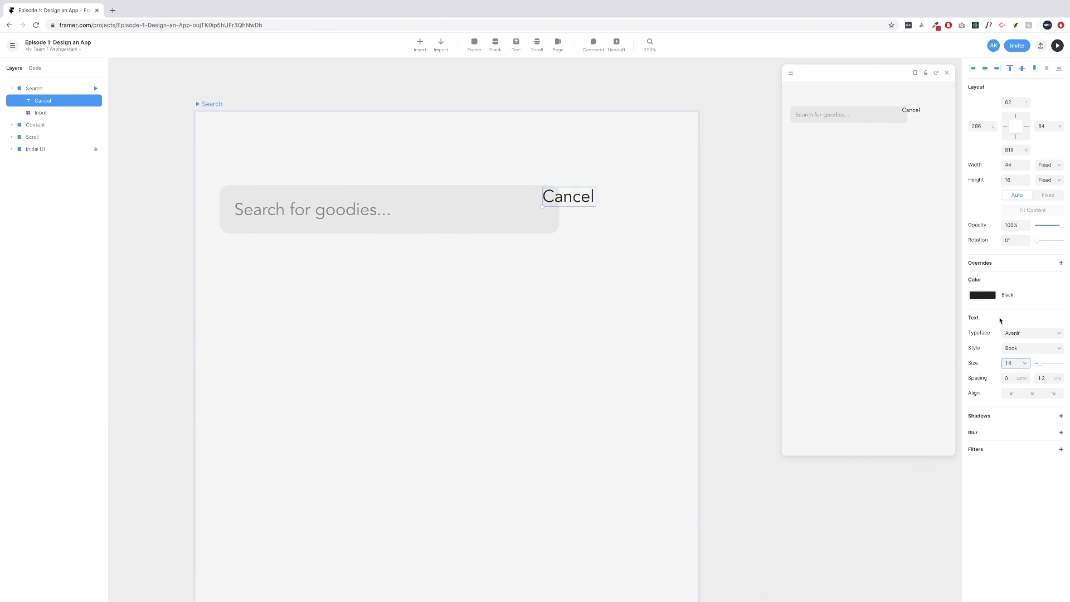
pyautogui.click(982, 295)
pyautogui.click(870, 343)
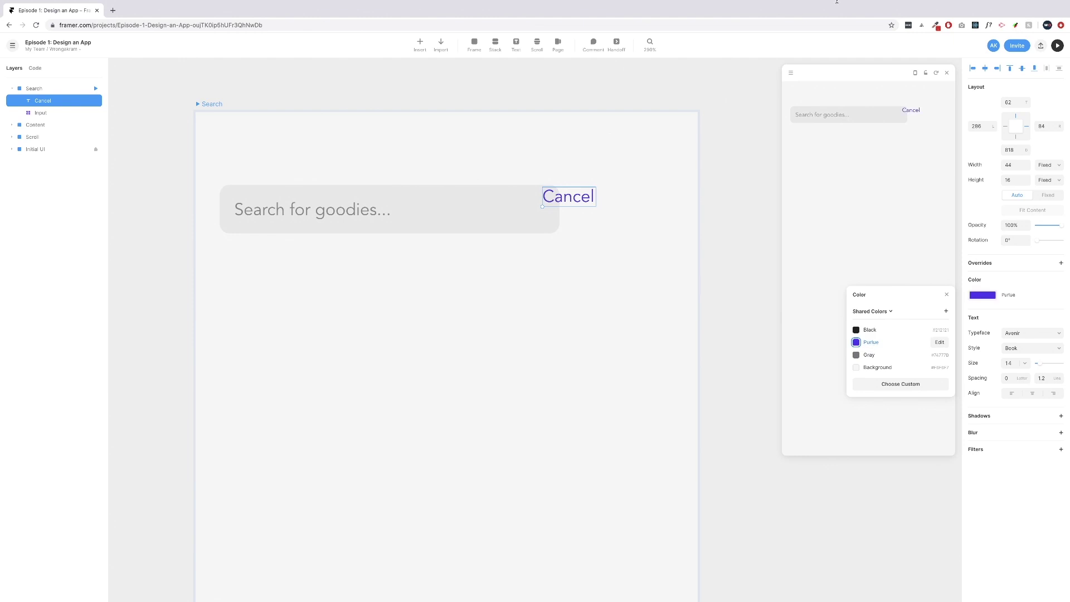
pyautogui.press('Escape')
# Place the Cancel label 20 from the screen's right edge and 72 from the top, vertically centred on the search input.
pyautogui.moveTo(581, 202); pyautogui.dragTo(641, 215)
pyautogui.hotkey('shift', 'Right')
pyautogui.hotkey('shift', 'Right')
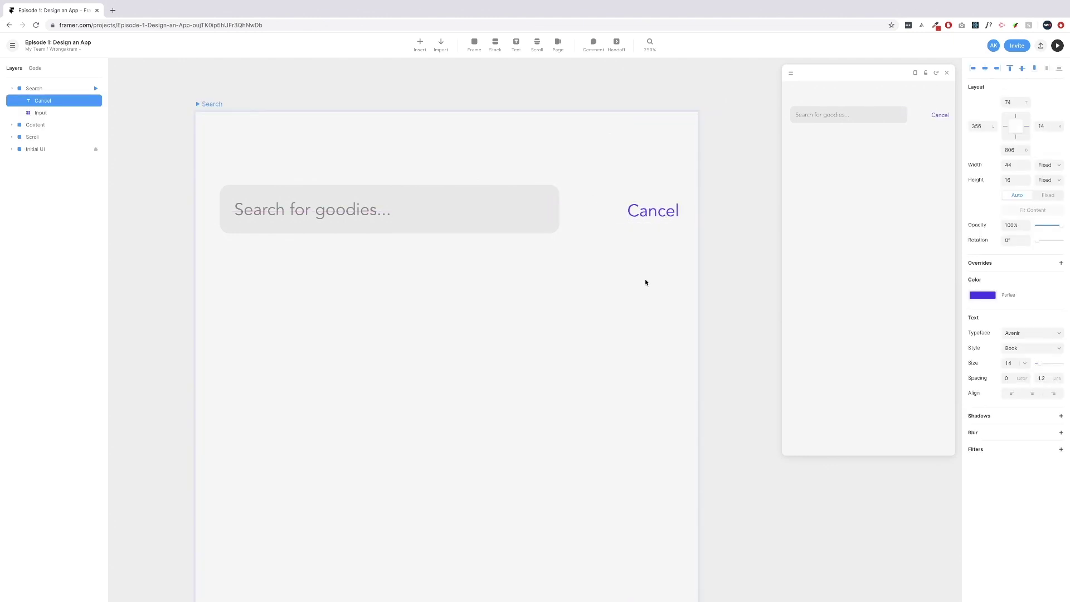
pyautogui.hotkey('shift', 'Left')
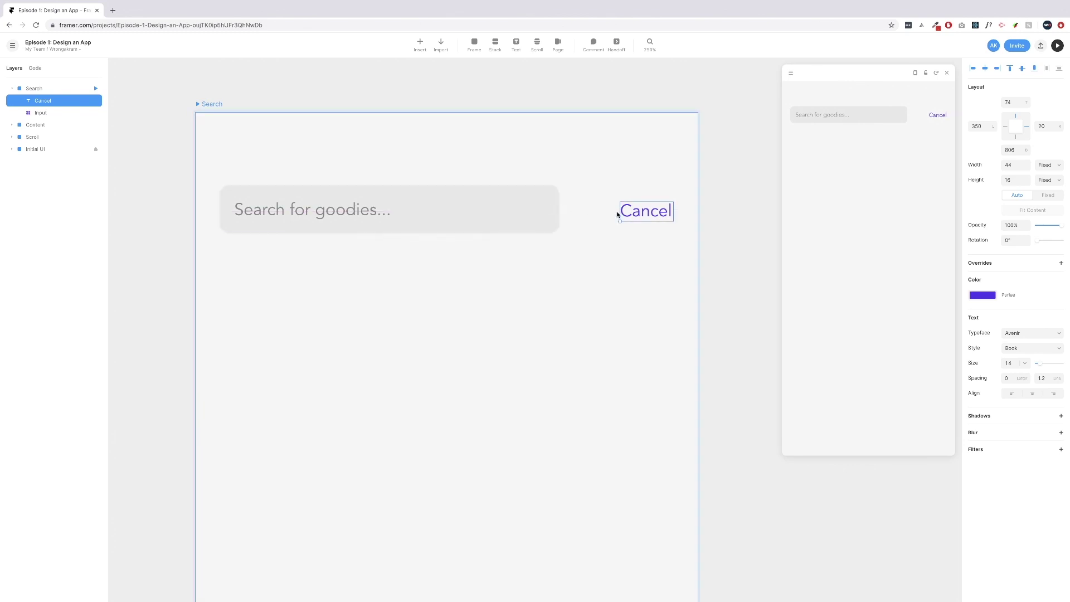
pyautogui.moveTo(638, 214); pyautogui.dragTo(639, 213)
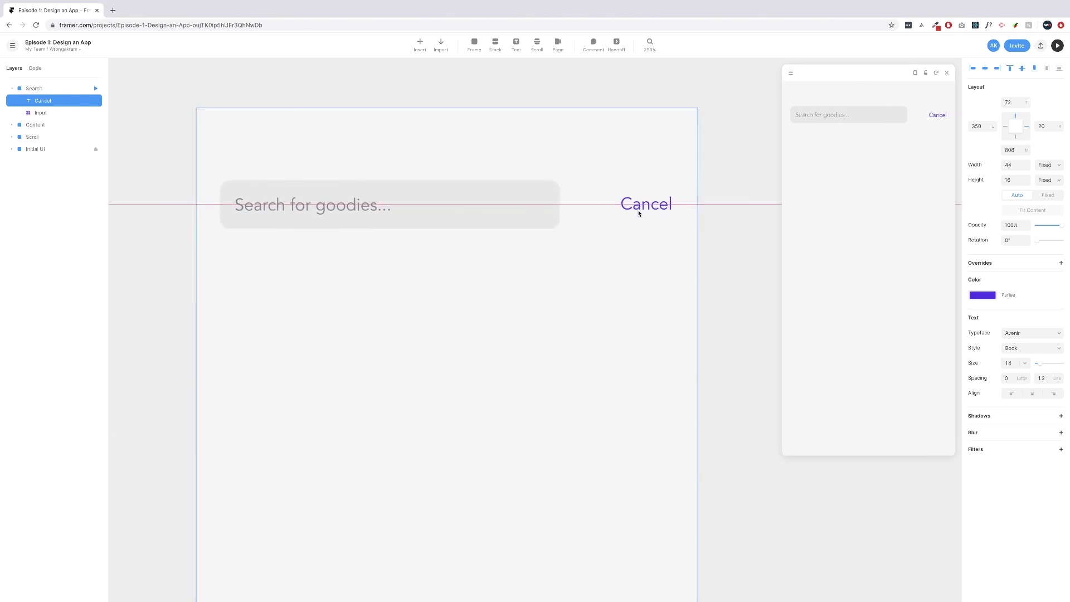
# Widen the search input to 310 so it ends 20 before the Cancel label.
pyautogui.click(544, 215)
pyautogui.moveTo(559, 209); pyautogui.dragTo(591, 209)
pyautogui.moveTo(589, 199); pyautogui.dragTo(596, 193)
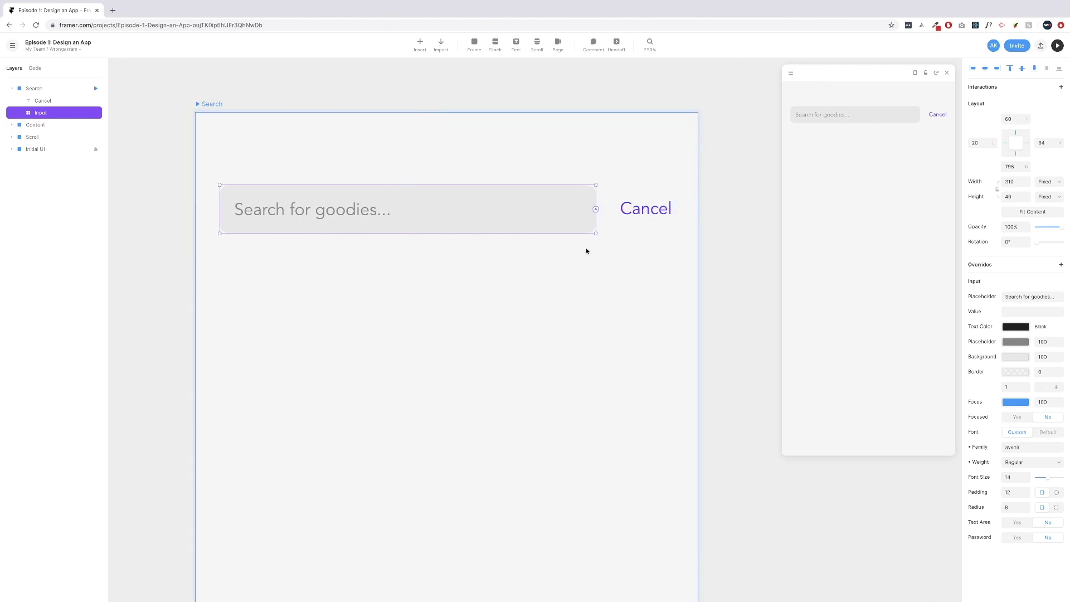
# Copy the TODAY section header with its dot from the Content screen into the Search screen.
pyautogui.click(519, 268)
pyautogui.hscroll(-10, 544, 267)
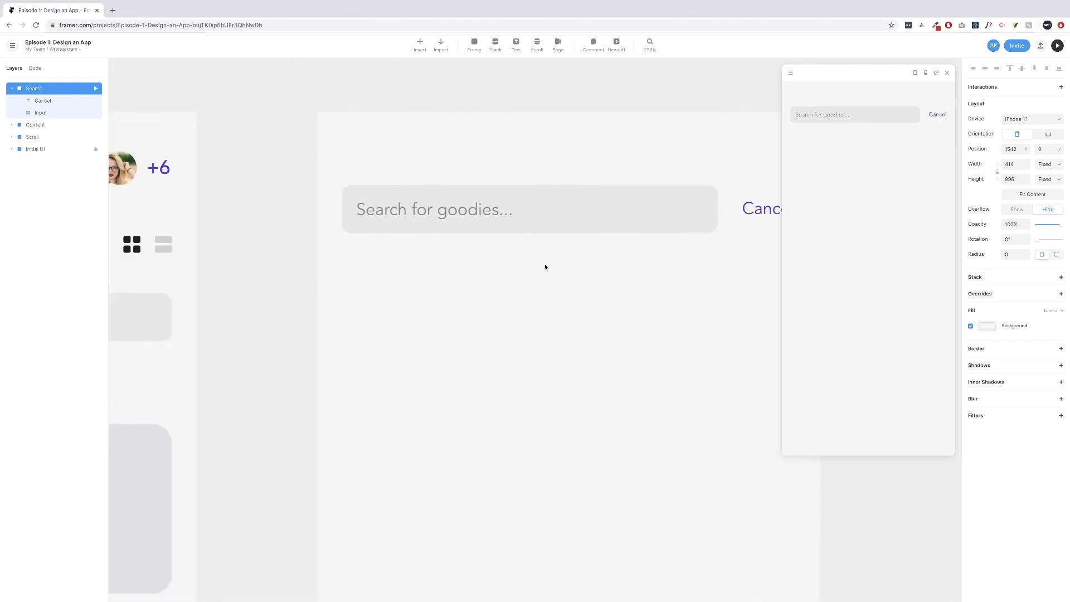
pyautogui.click(205, 382)
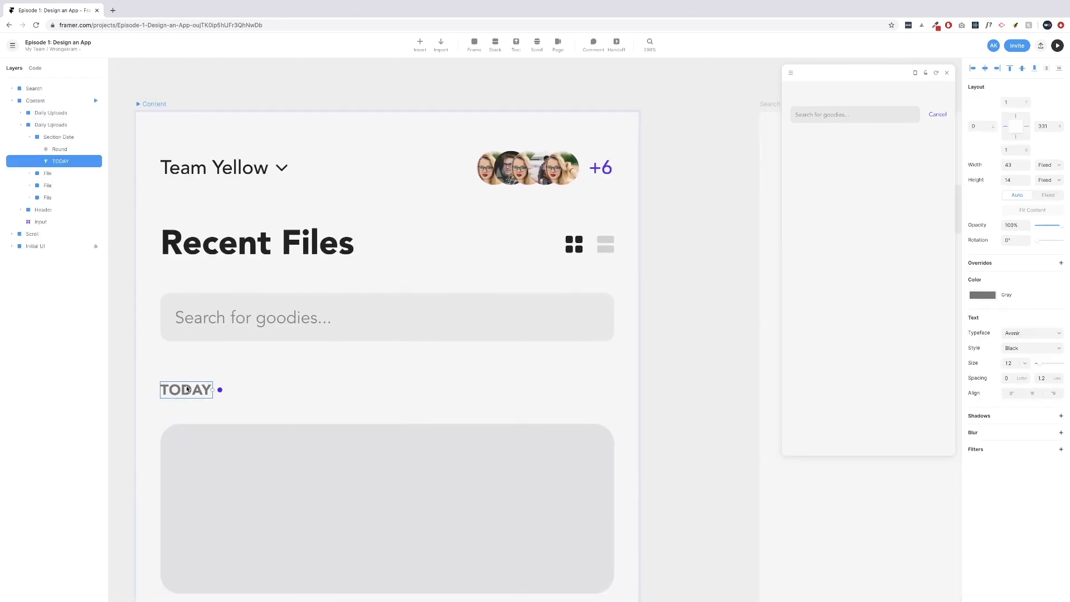
pyautogui.click(249, 393)
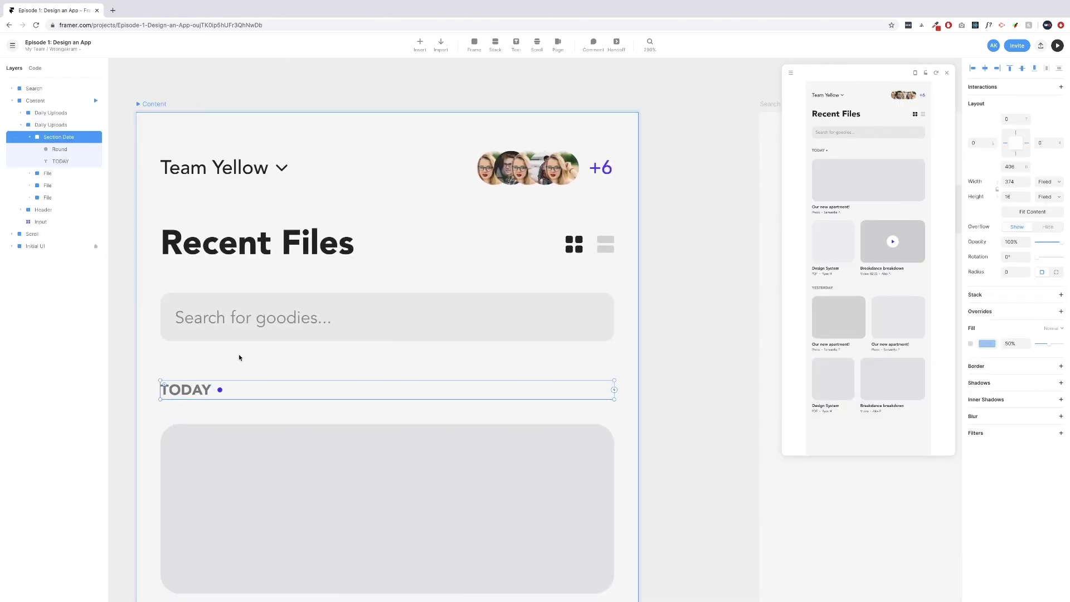
pyautogui.hscroll(8, 239, 353)
pyautogui.hscroll(2, 352, 347)
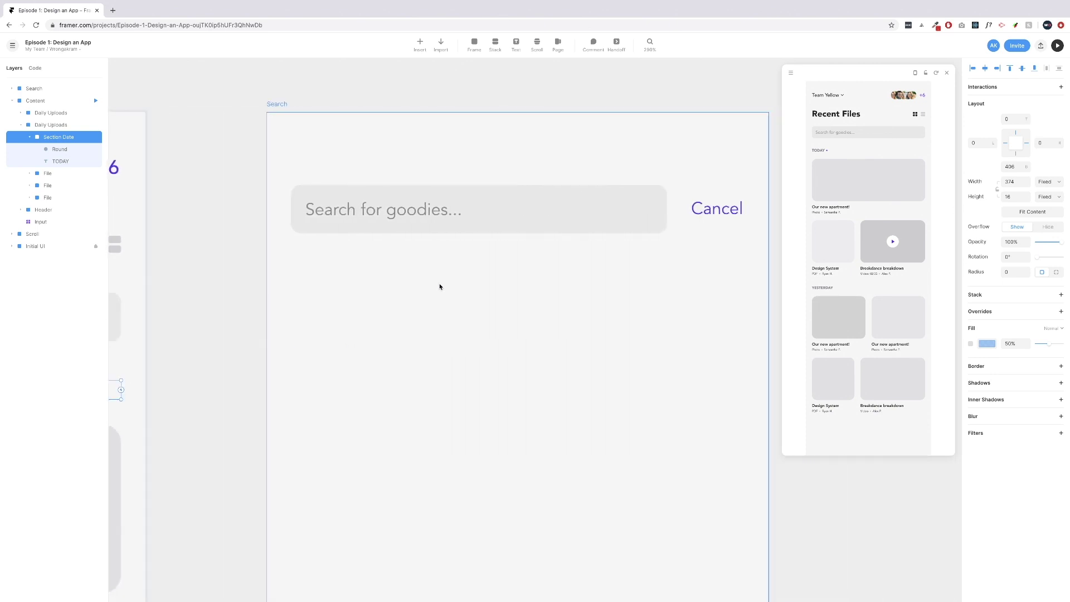
pyautogui.hotkey('ctrl', 'x')
pyautogui.click(443, 296)
pyautogui.hotkey('ctrl', 'v')
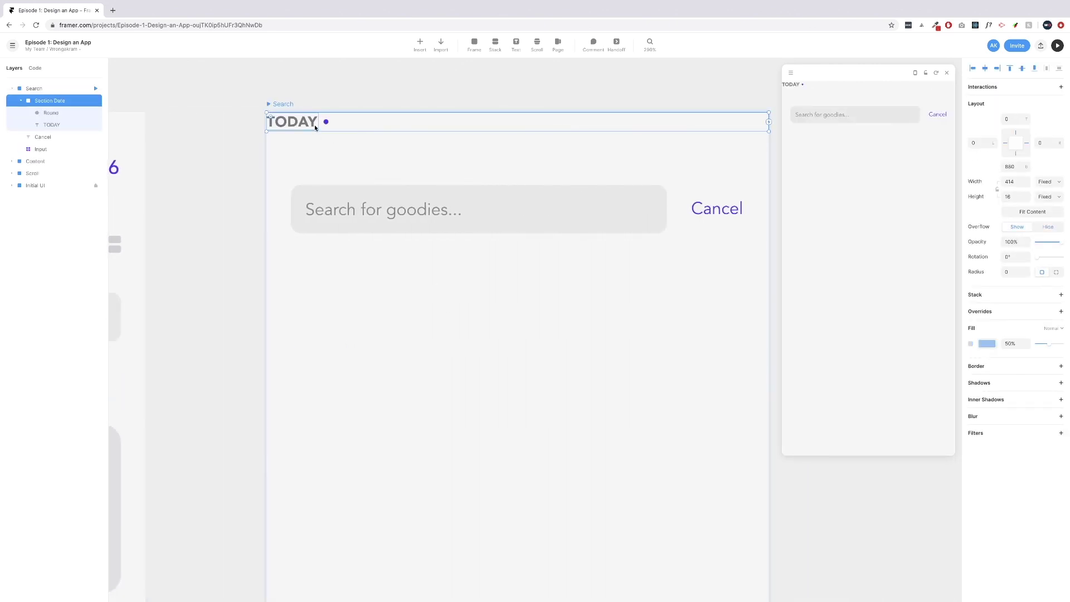
# Place the TODAY header 20 below the search input and 20 from the left edge, and fit its frame to its content.
pyautogui.moveTo(307, 125); pyautogui.dragTo(363, 279)
pyautogui.hotkey('ctrl', 'z')
pyautogui.moveTo(384, 125); pyautogui.dragTo(410, 263)
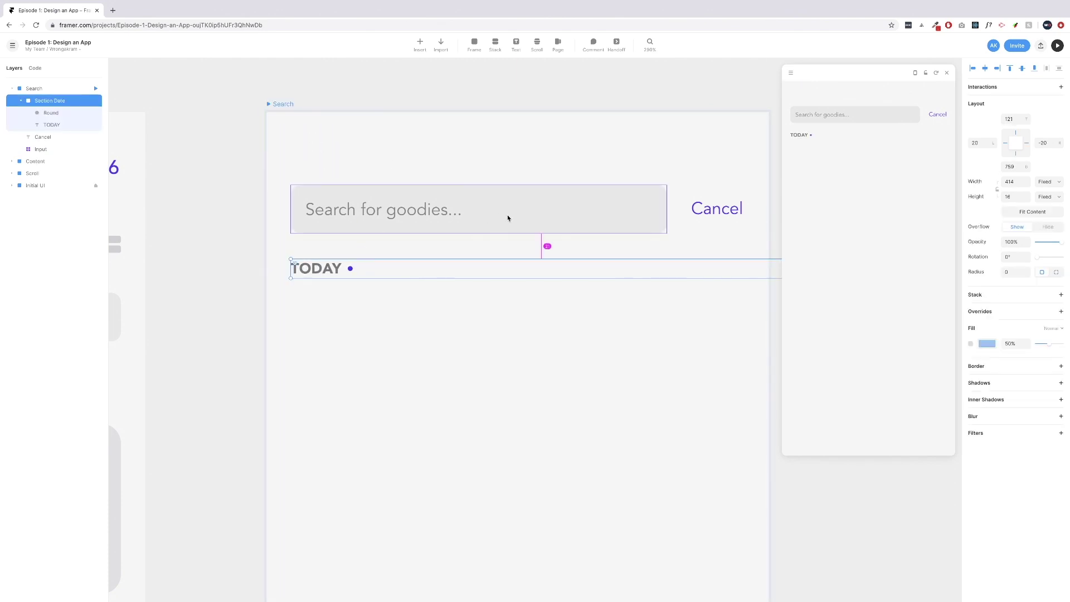
pyautogui.press('Up')
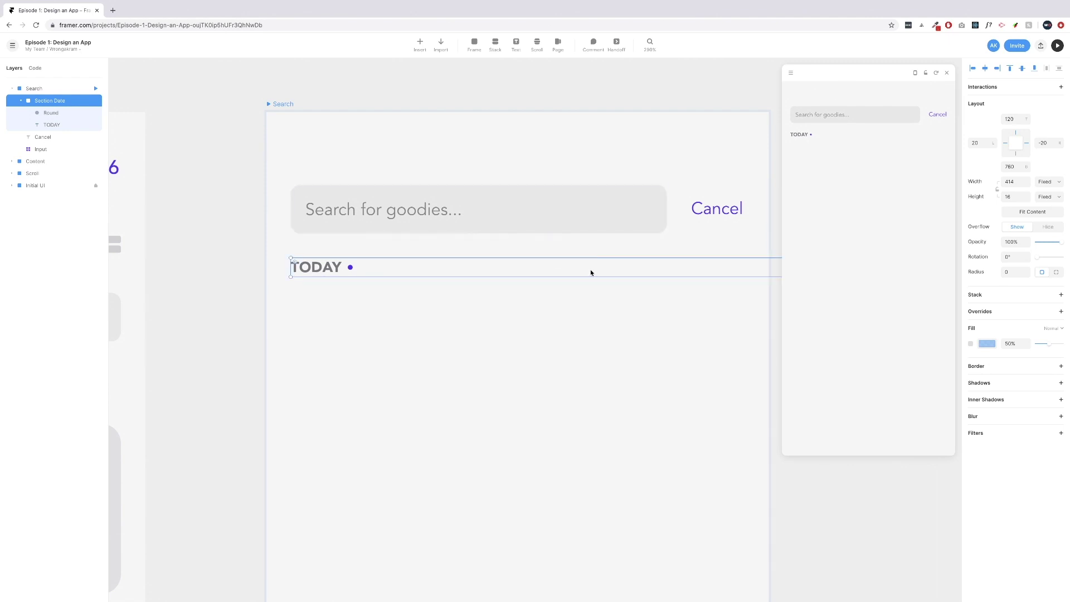
pyautogui.click(1037, 211)
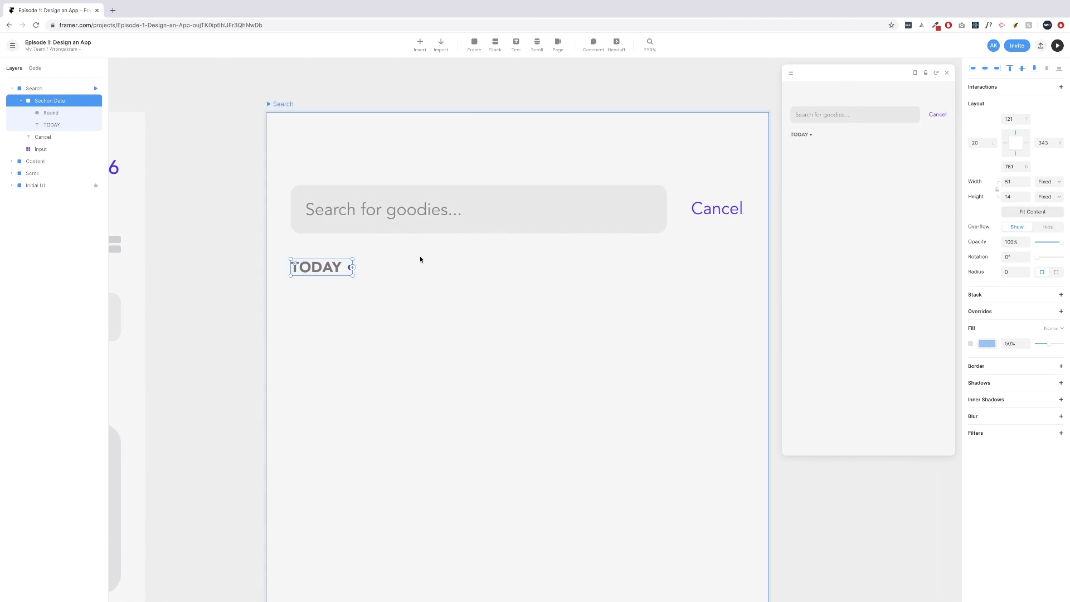
# Remove the dot from the Search screen's section header and change its text to RECENT SEARCHES.
pyautogui.click(349, 269)
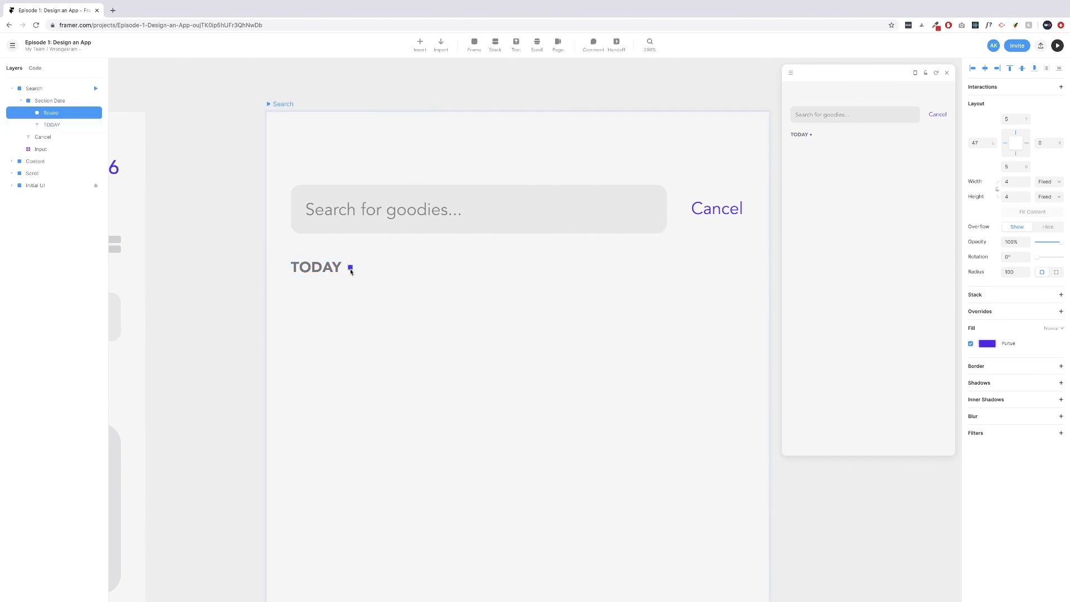
pyautogui.press('Delete')
pyautogui.doubleClick(322, 266)
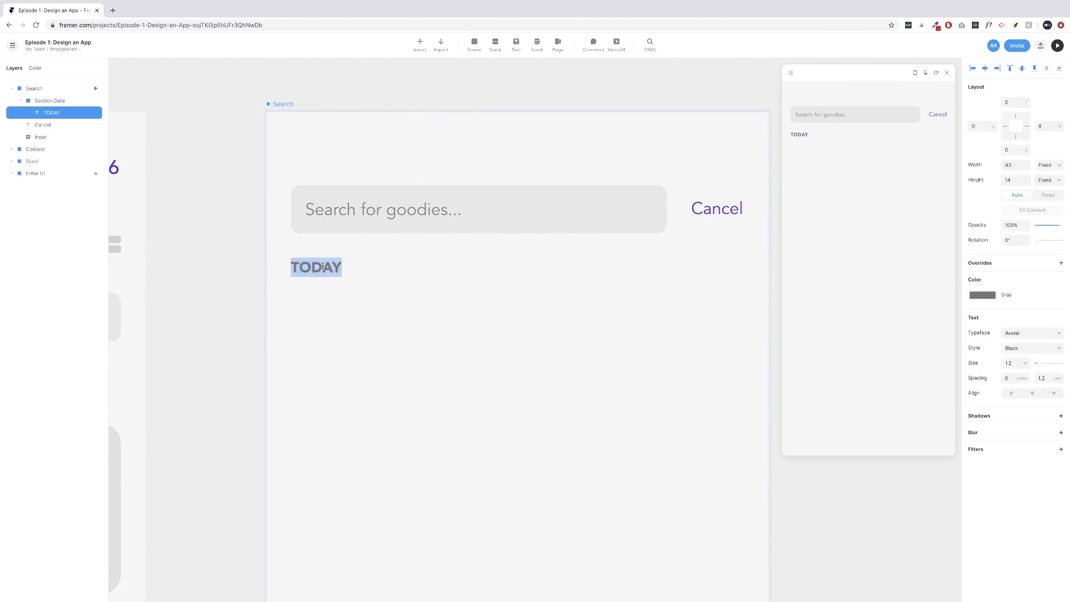
pyautogui.press('BackSpace')
pyautogui.write('Rece')
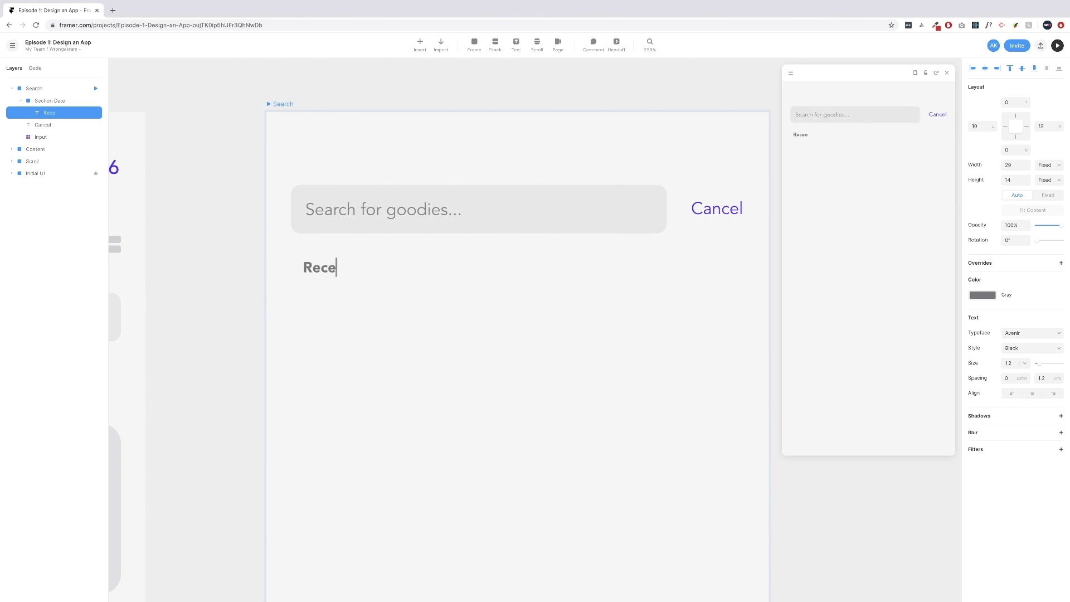
pyautogui.hotkey('ctrl', 'a')
pyautogui.write('RECENT SEARCHES')
pyautogui.press('Escape')
pyautogui.moveTo(313, 270); pyautogui.dragTo(316, 293)
# Rename the Section Date frame to Recent and fit the frame to its content.
pyautogui.click(55, 101)
pyautogui.doubleClick(55, 102)
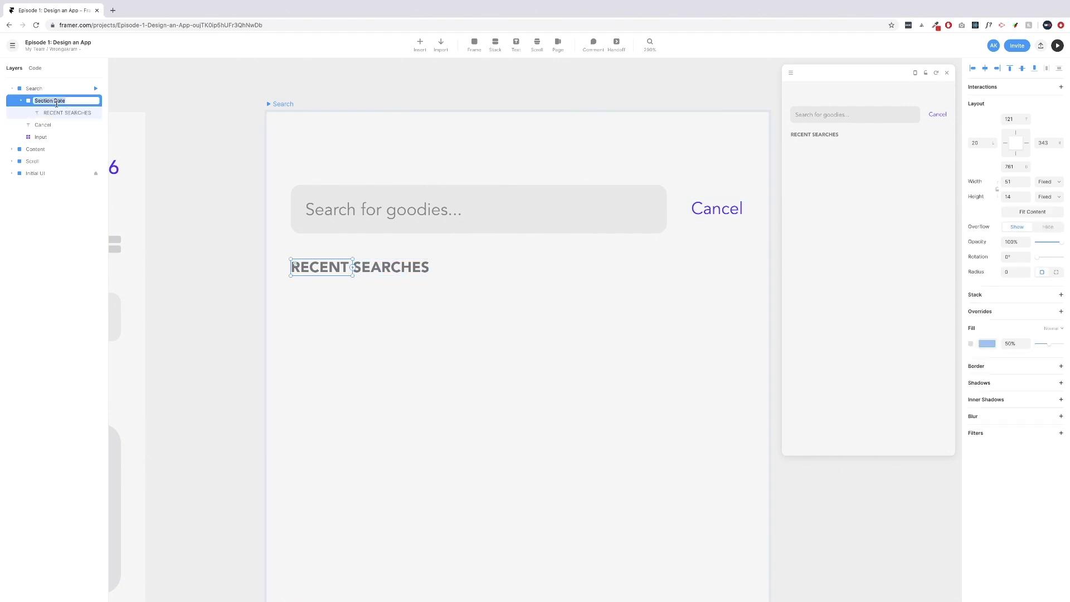
pyautogui.write('Recent')
pyautogui.press('Return')
pyautogui.click(1025, 211)
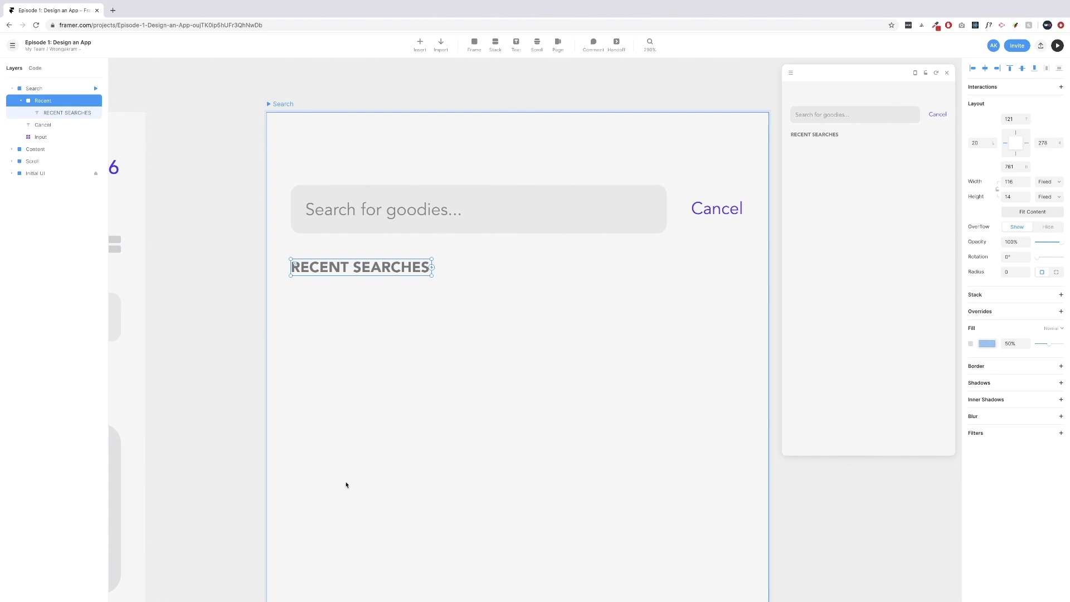
# Draw a stack about 374 by 198 below the RECENT SEARCHES header, with vertical direction and Start distribution.
pyautogui.hscroll(3, 346, 488)
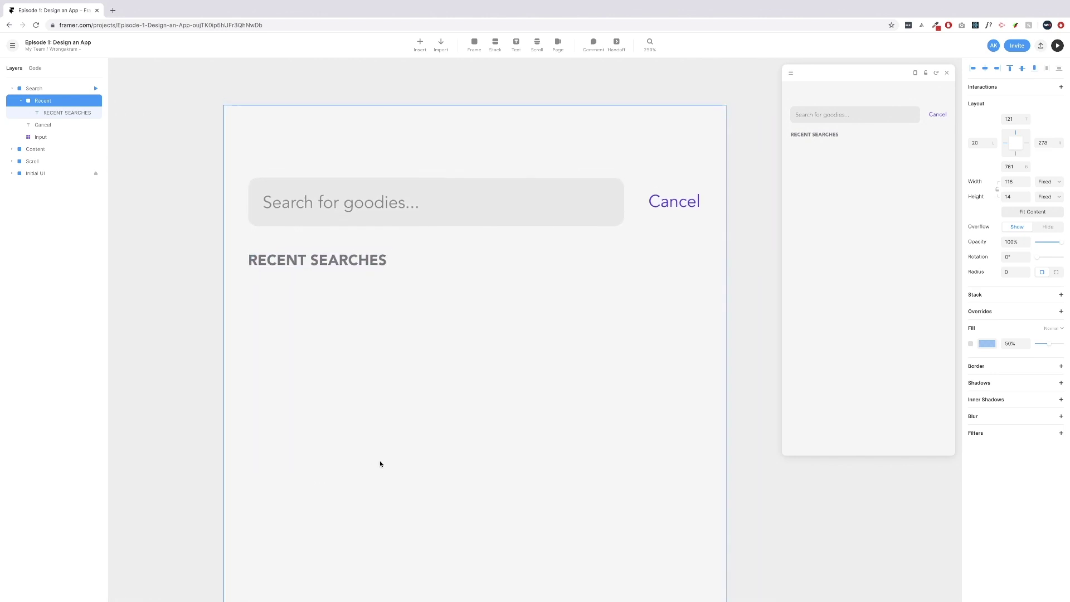
pyautogui.scroll(-1, 380, 463)
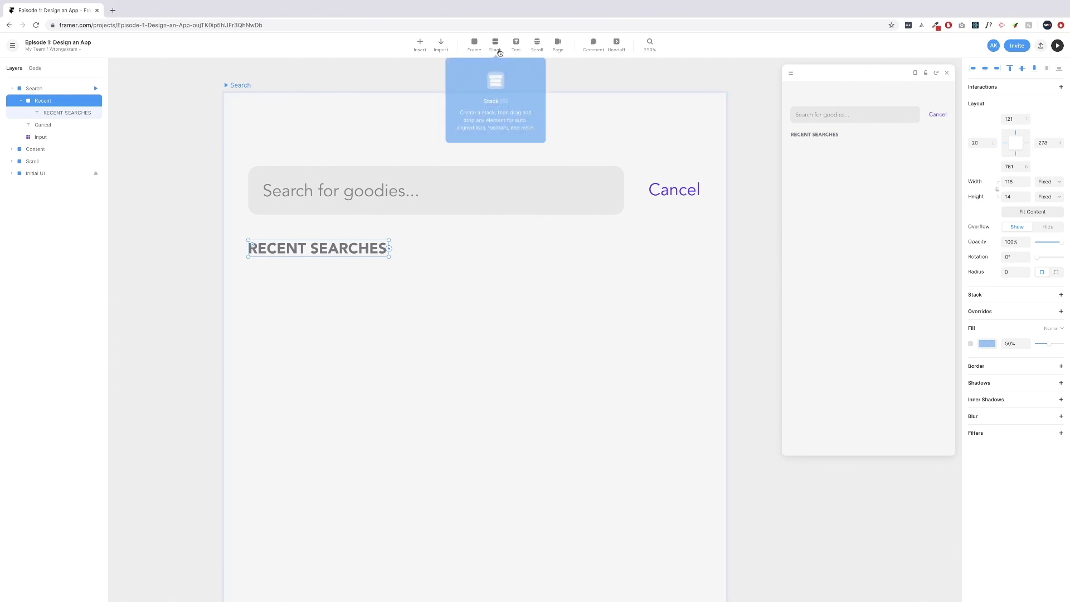
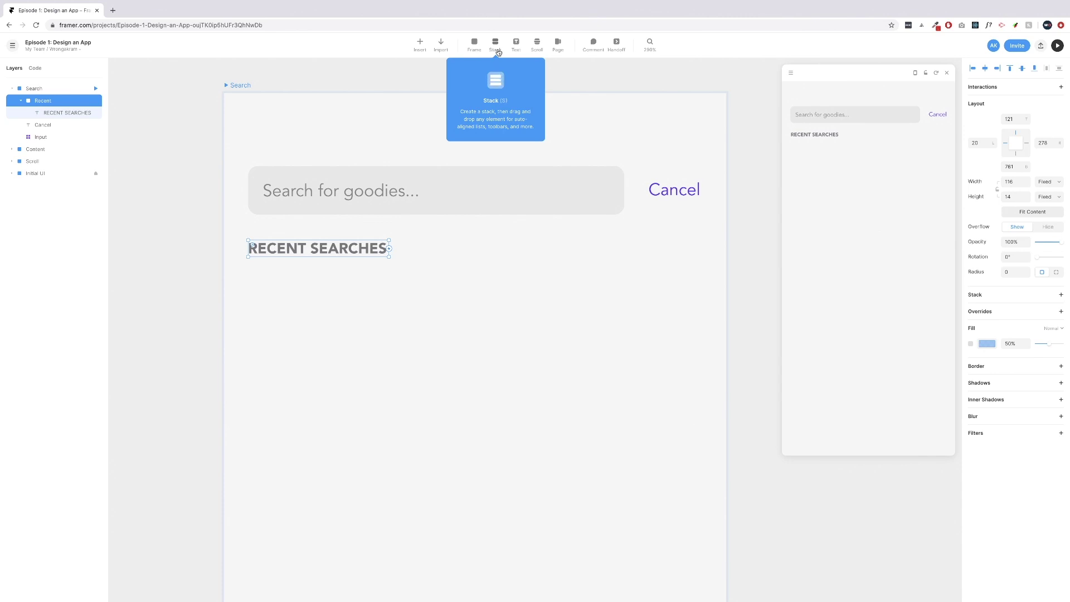
pyautogui.click(498, 51)
pyautogui.scroll(-1, 331, 312)
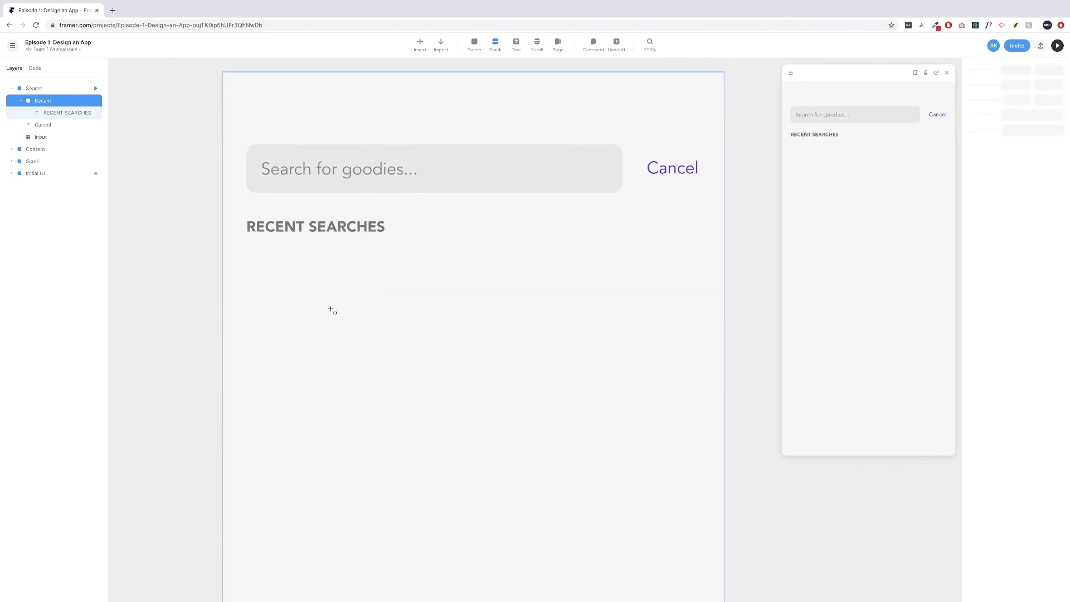
pyautogui.moveTo(248, 246); pyautogui.dragTo(701, 487)
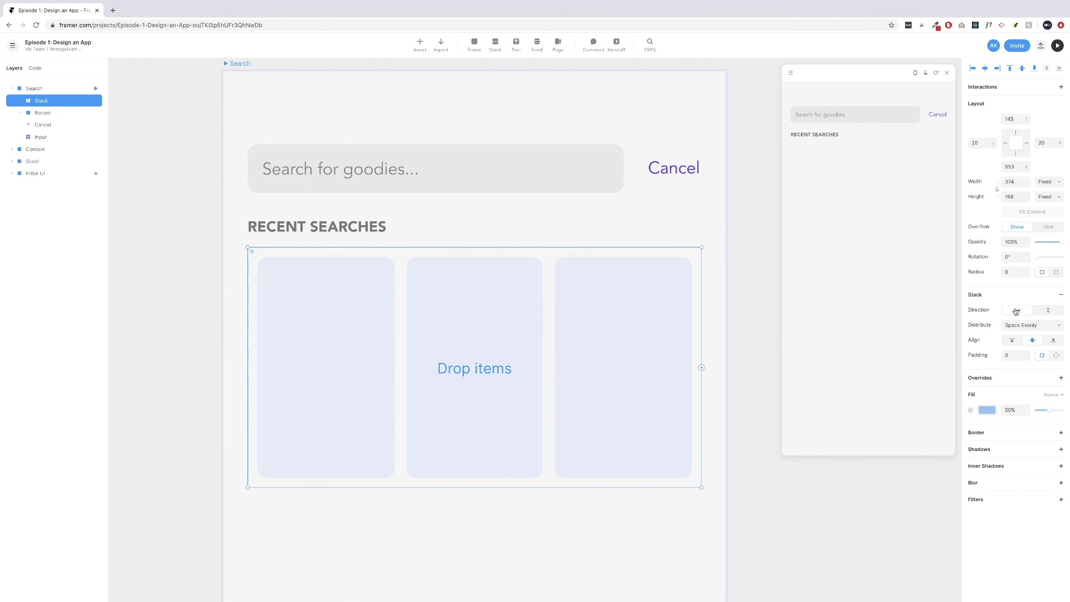
pyautogui.click(1047, 311)
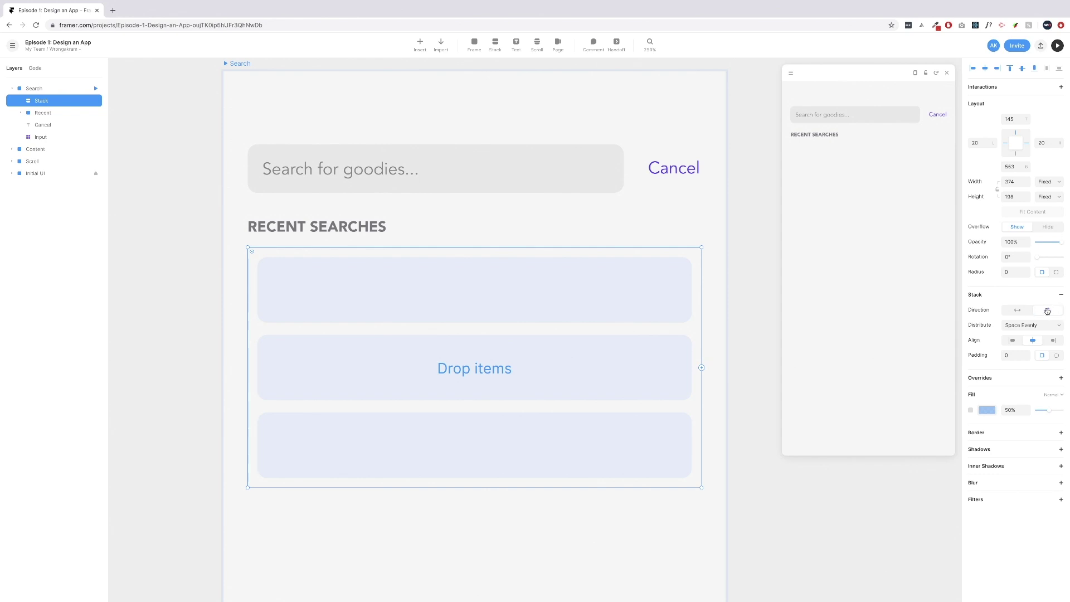
pyautogui.click(1020, 326)
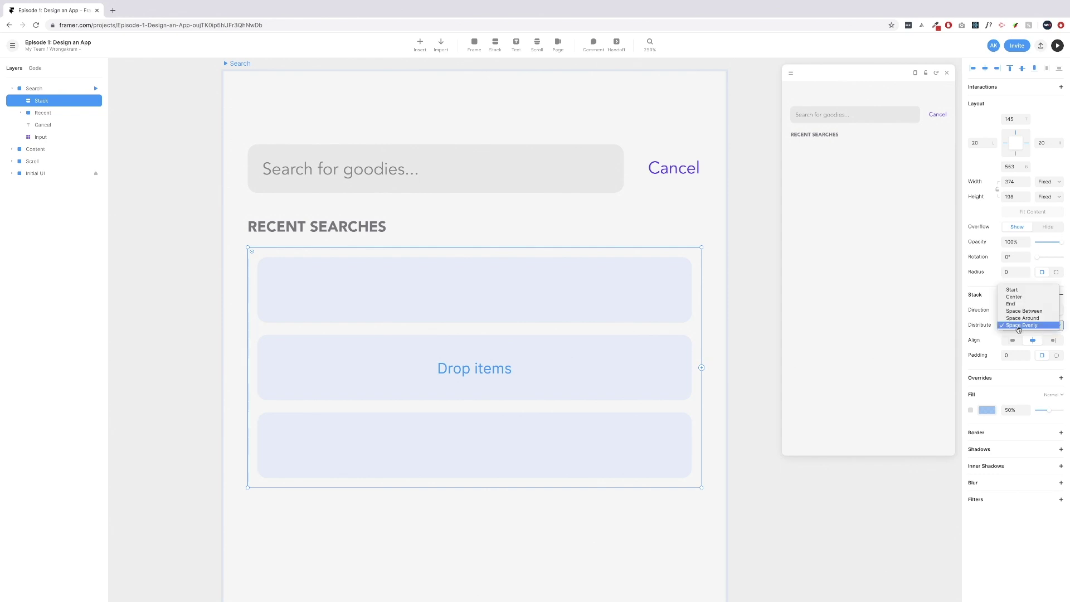
pyautogui.click(1021, 291)
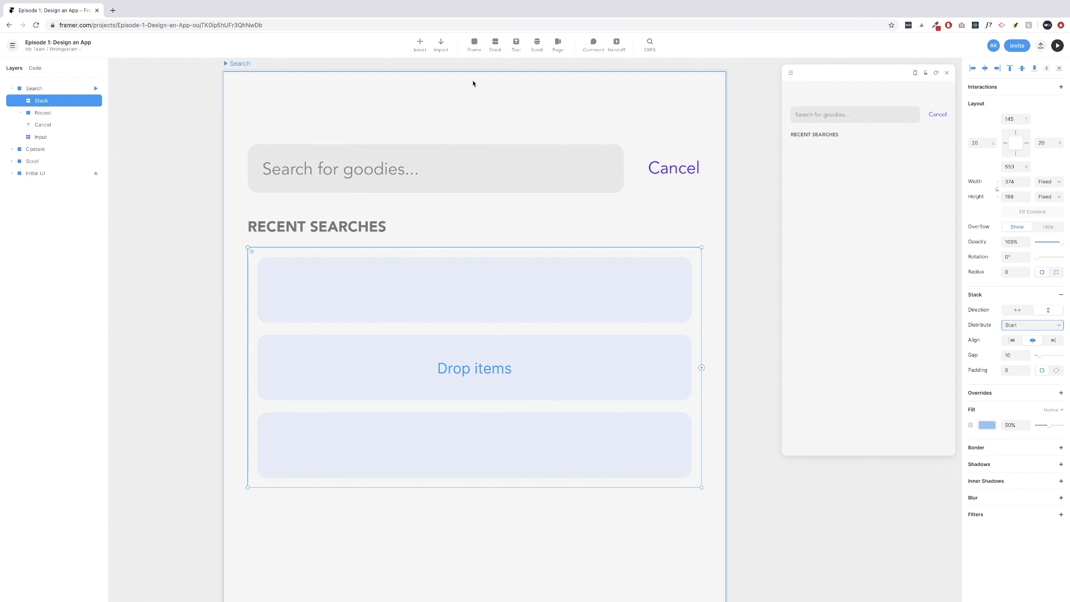
# Add the text My Dogo inside the stack.
pyautogui.click(516, 45)
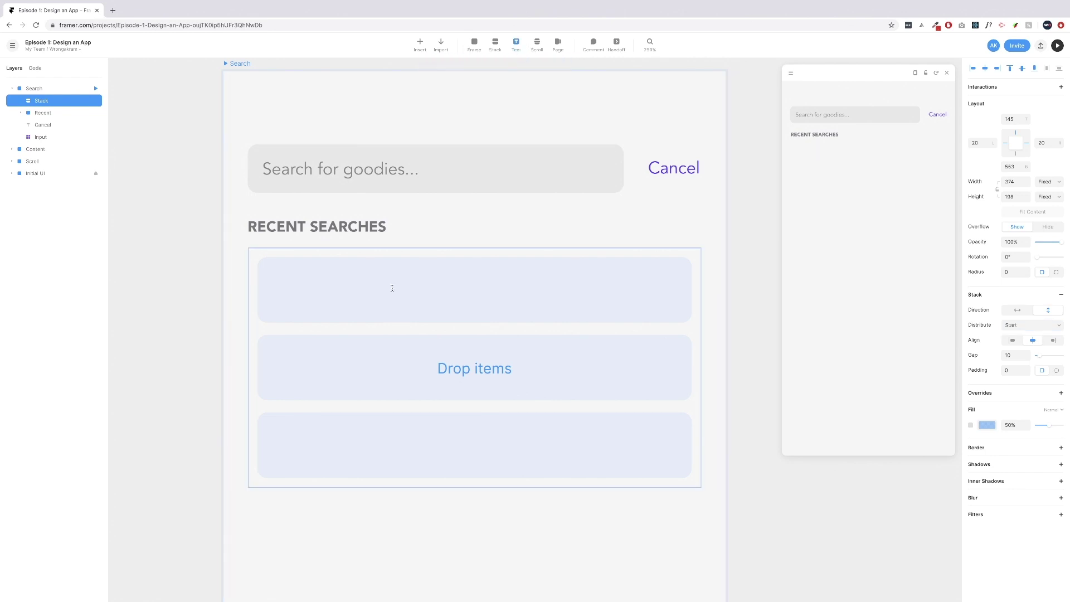
pyautogui.click(395, 293)
pyautogui.write('My Dogo')
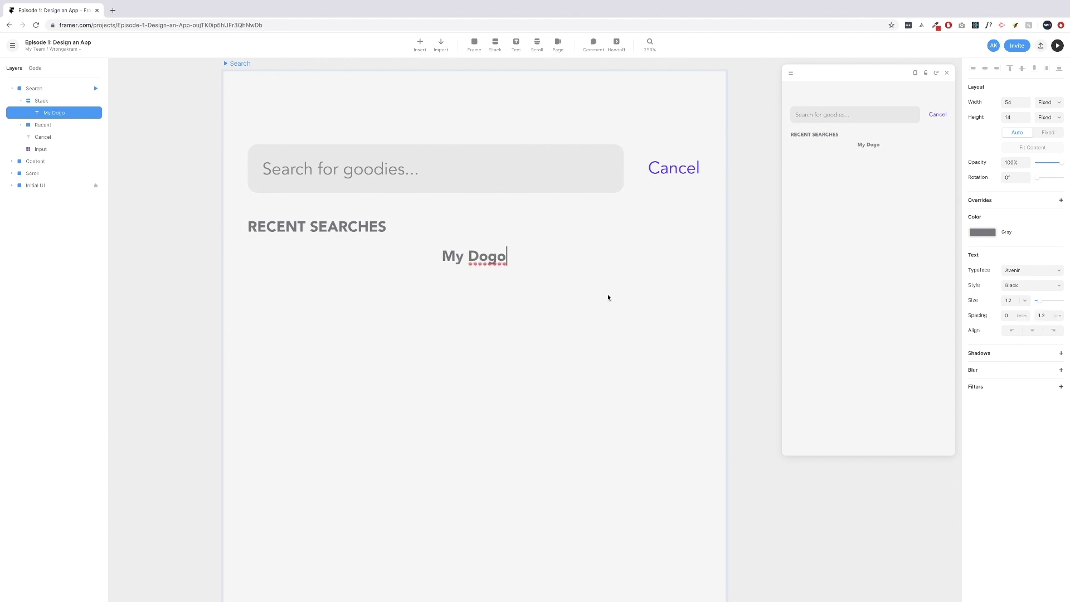
pyautogui.press('Escape')
# Style the My Dogo text with size 14, Medium weight and the shared Black colour.
pyautogui.click(1005, 301)
pyautogui.write('14')
pyautogui.press('Return')
pyautogui.click(1024, 285)
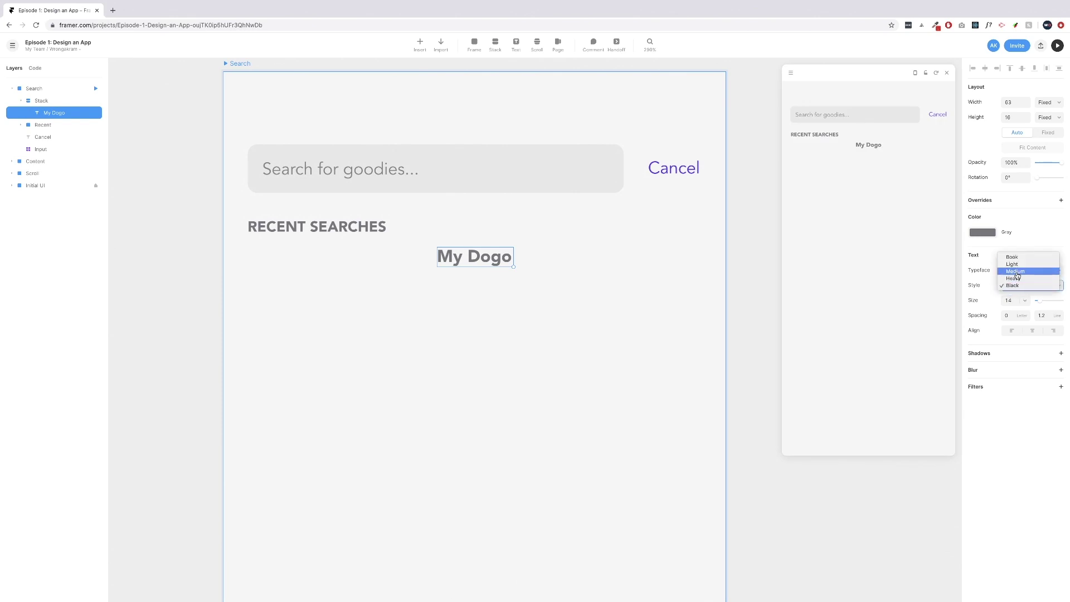
pyautogui.click(1015, 272)
pyautogui.click(982, 232)
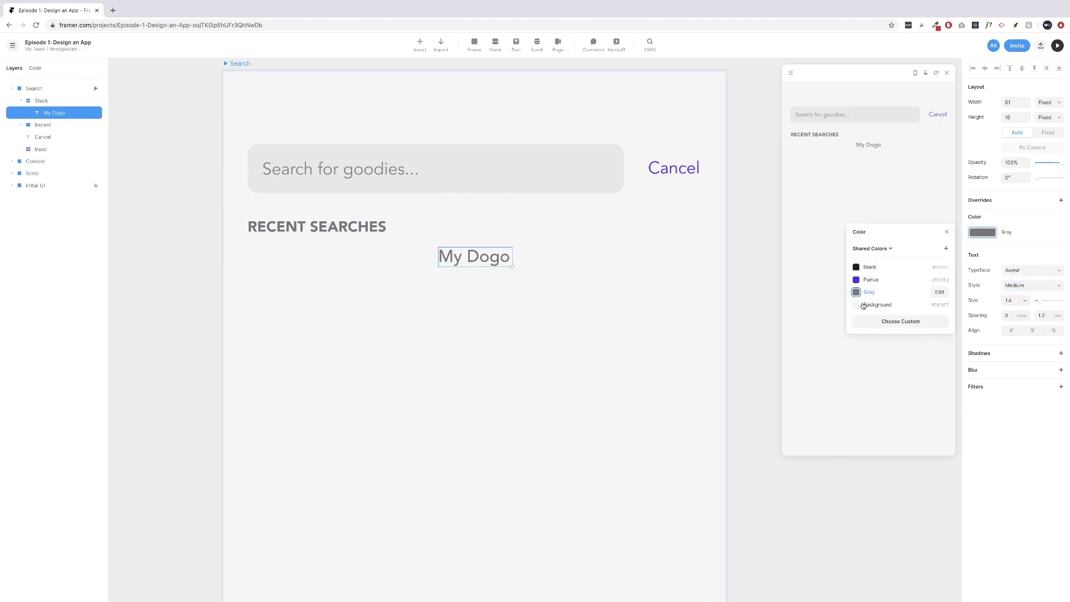
pyautogui.click(868, 268)
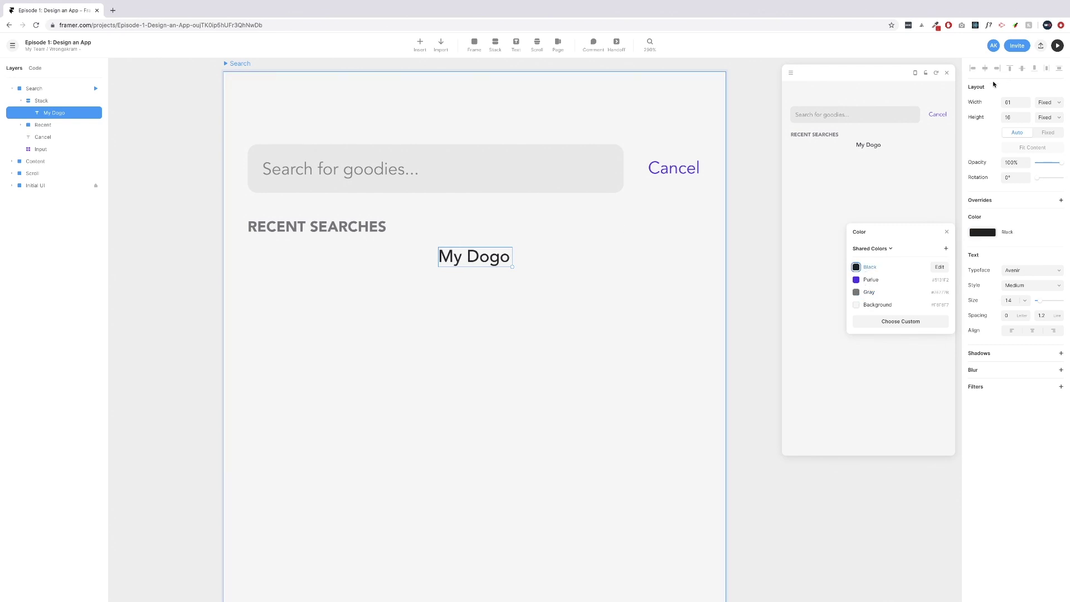
pyautogui.click(482, 320)
# Try moving My Dogo within the stack and test left and right alignment before returning the stack to centre alignment.
pyautogui.click(492, 262)
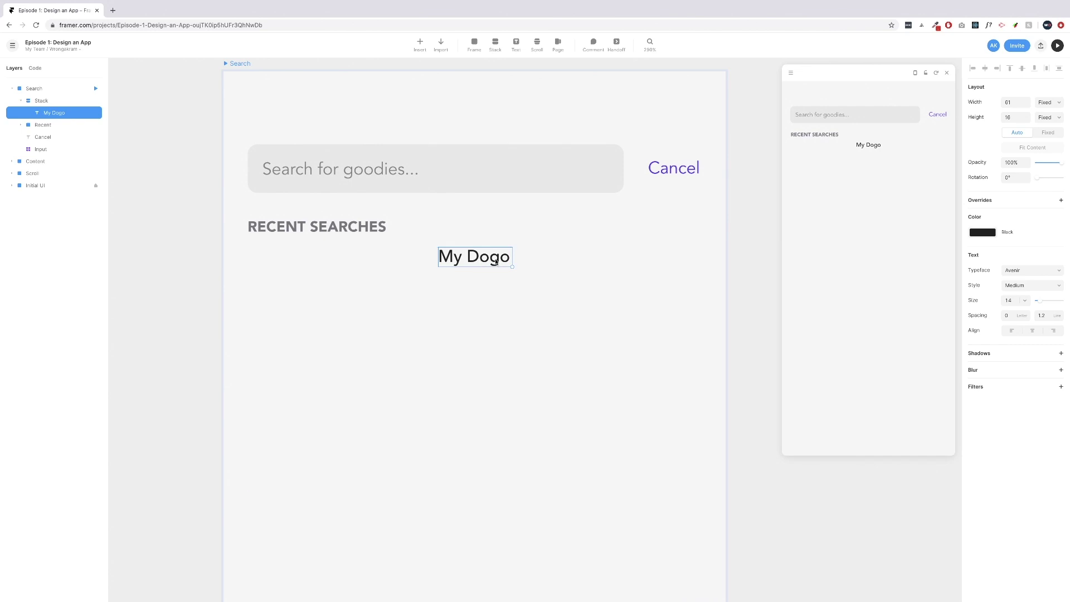
pyautogui.moveTo(474, 260); pyautogui.dragTo(502, 266)
pyautogui.click(461, 271)
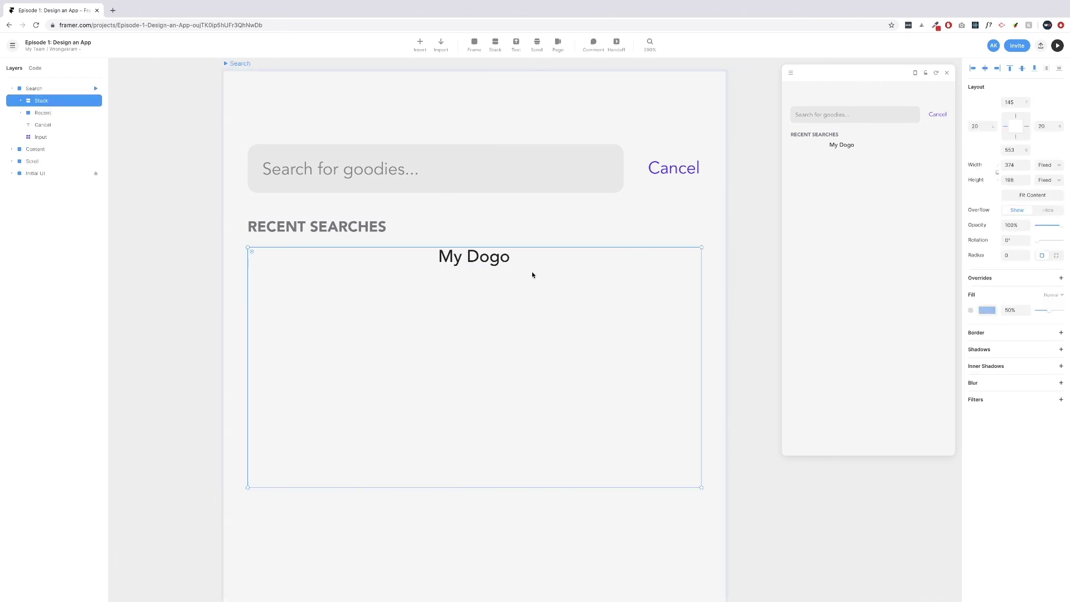
pyautogui.click(634, 225)
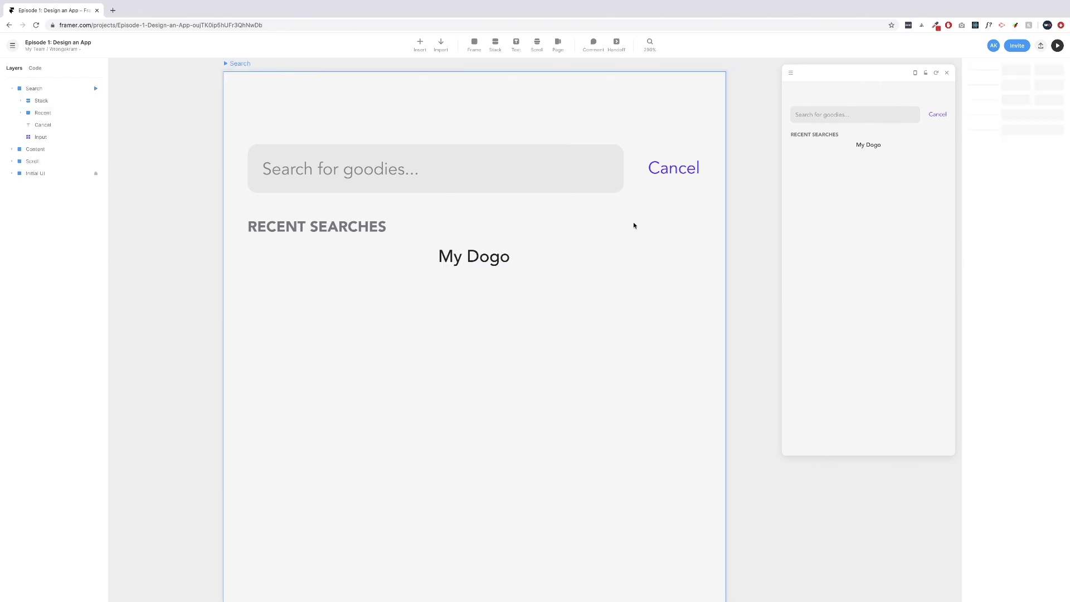
pyautogui.click(550, 302)
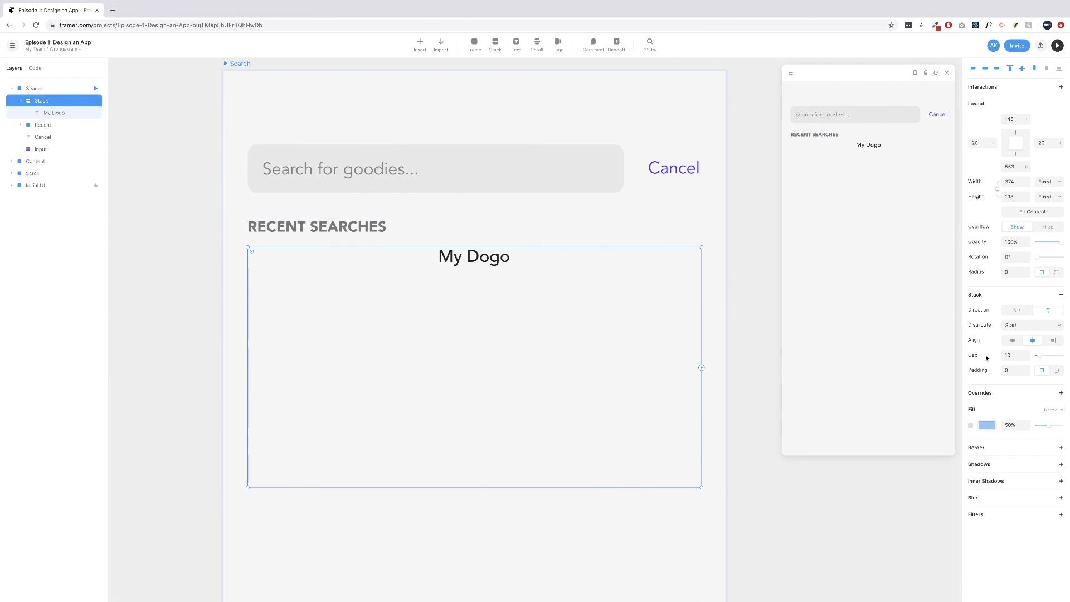
pyautogui.click(1012, 341)
pyautogui.click(1053, 341)
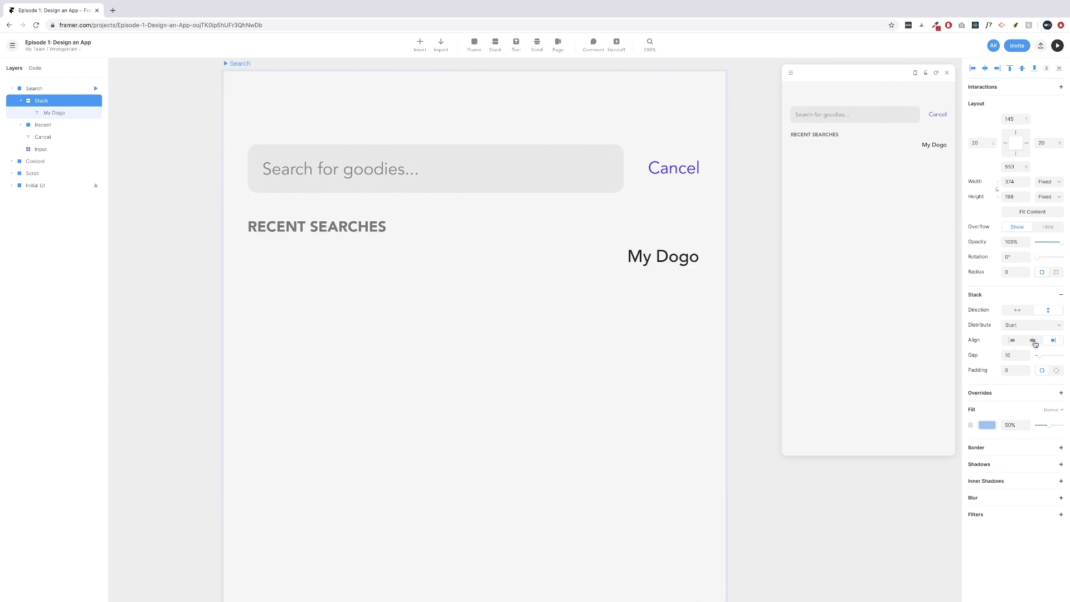
pyautogui.click(1033, 341)
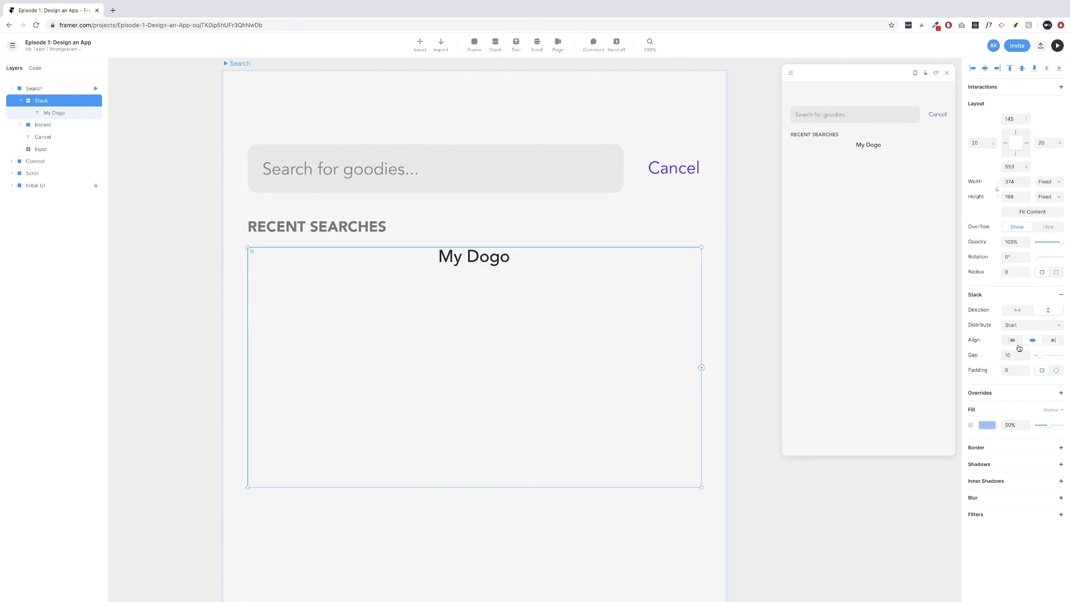
# Duplicate My Dogo to make four labels in the stack and set the stack's gap to 21.
pyautogui.click(495, 263)
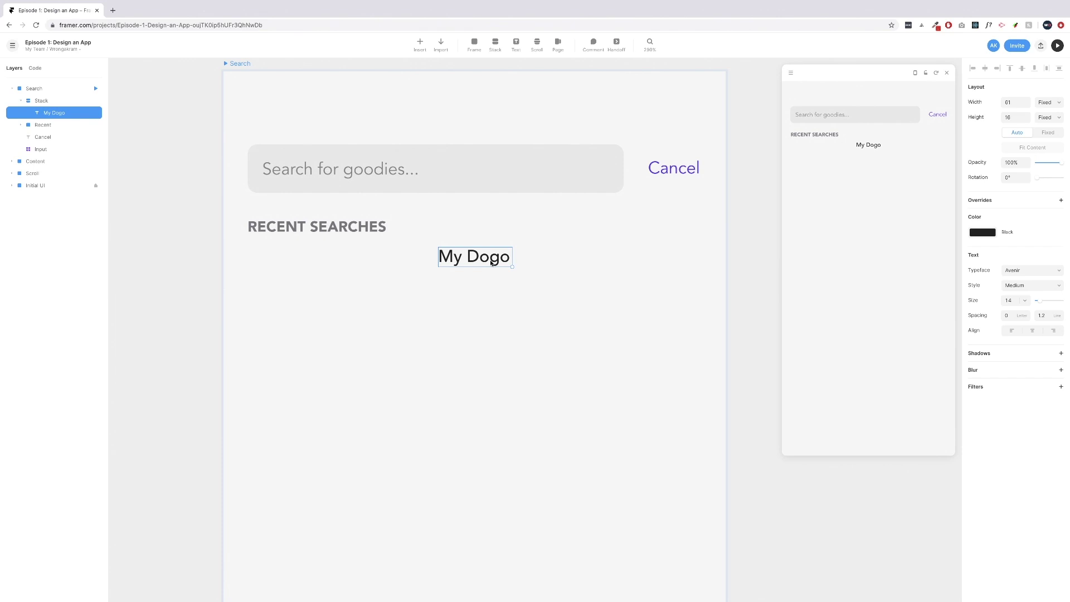
pyautogui.moveTo(492, 263); pyautogui.dragTo(485, 314)
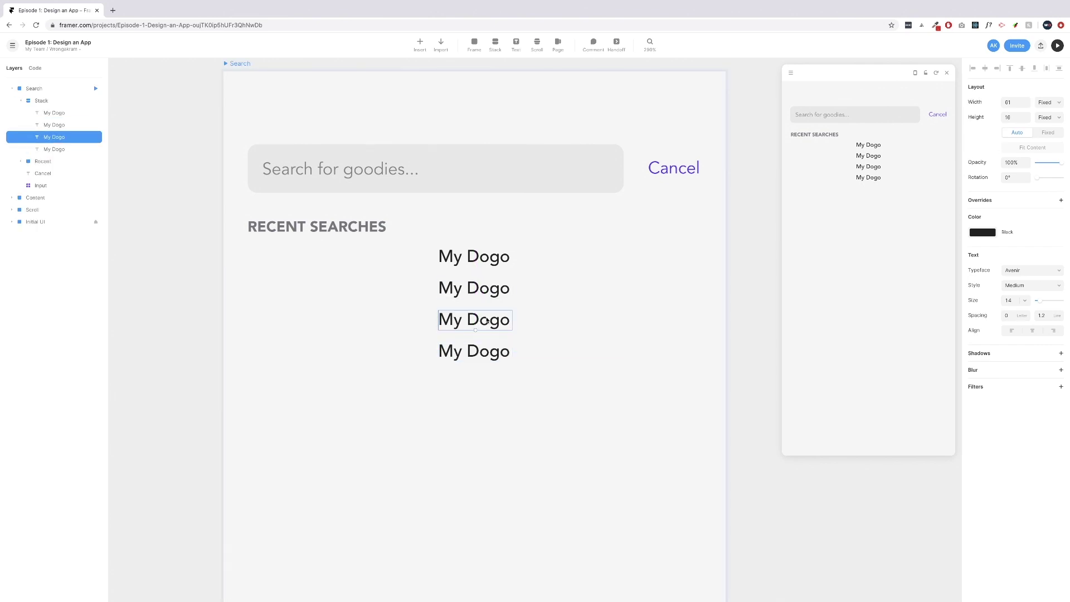
pyautogui.click(529, 311)
pyautogui.click(1013, 356)
pyautogui.moveTo(1034, 358)
pyautogui.mouseDown()
pyautogui.moveTo(1053, 358)
pyautogui.moveTo(1041, 356)
pyautogui.mouseUp()
# Switch the stack to horizontal, increase its gap to 29, and return the direction to vertical.
pyautogui.click(1016, 310)
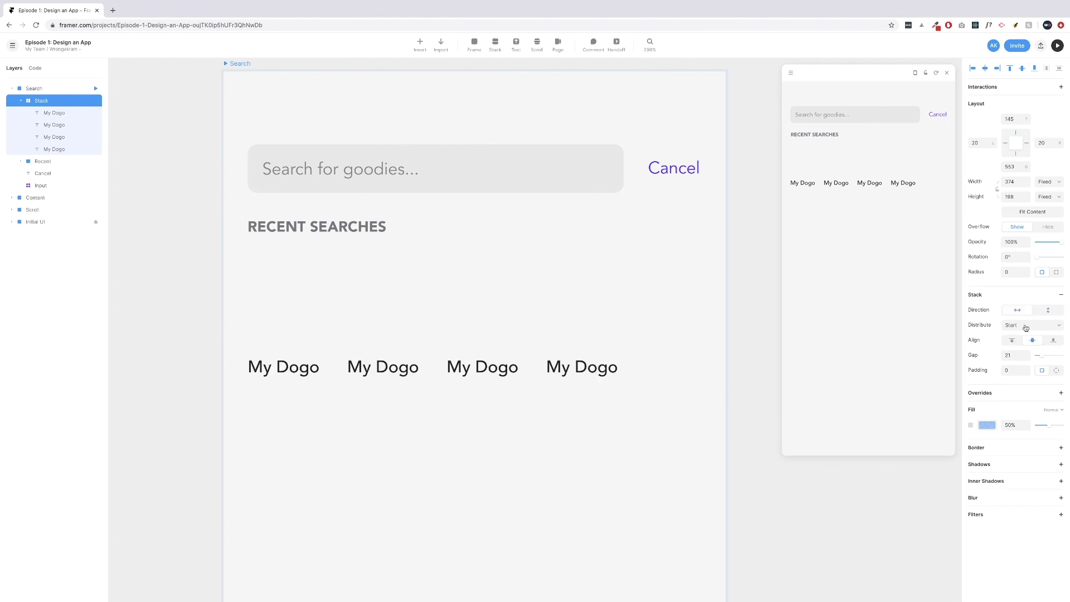
pyautogui.moveTo(1039, 357)
pyautogui.mouseDown()
pyautogui.moveTo(1054, 357)
pyautogui.moveTo(1044, 359)
pyautogui.mouseUp()
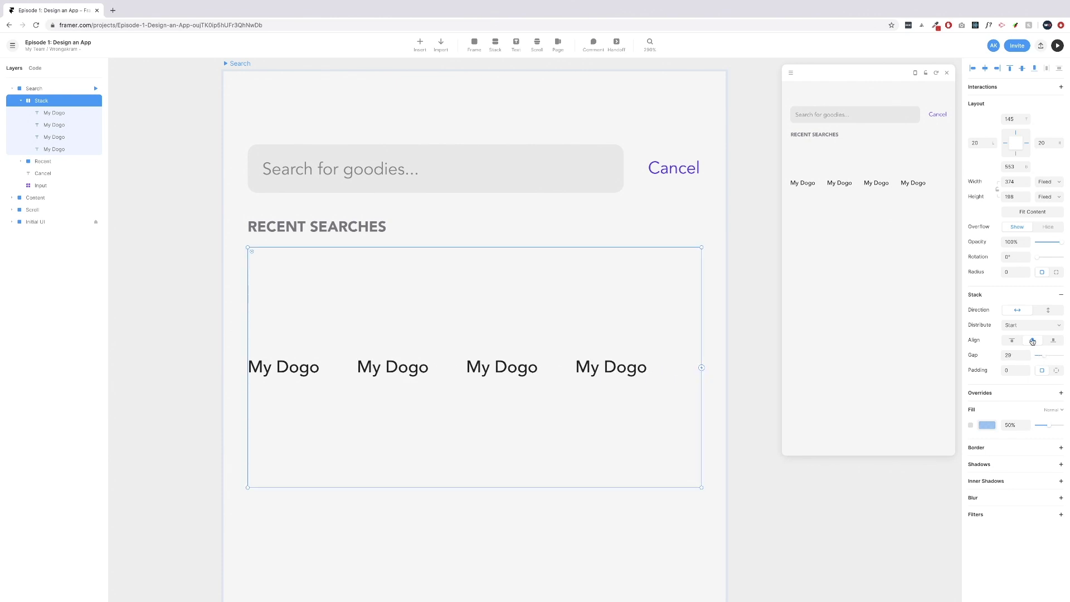
pyautogui.click(1045, 312)
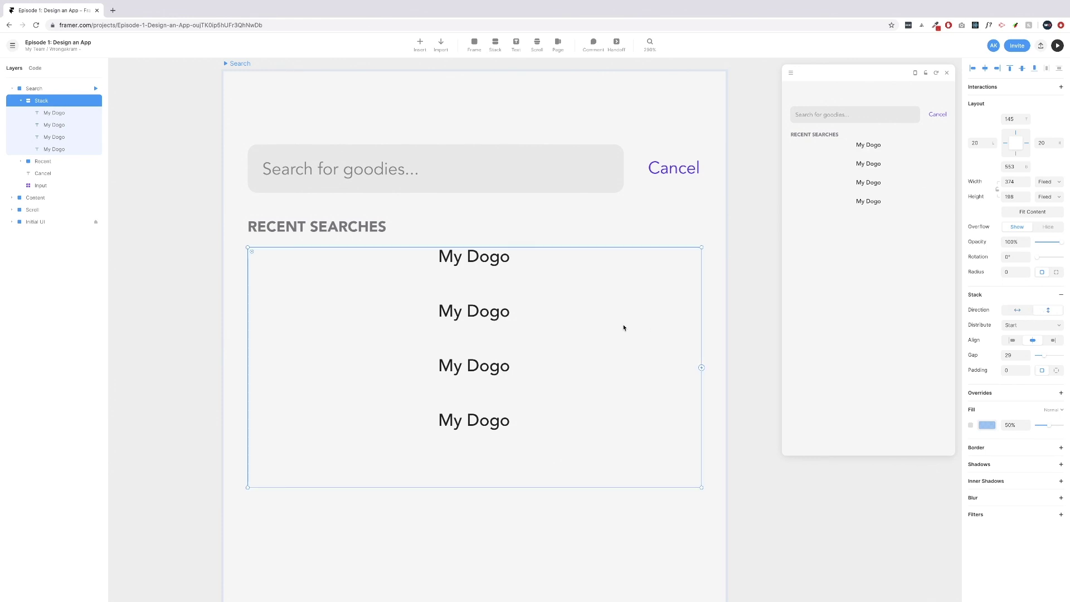
# Delete the lower three My Dogo labels from the stack.
pyautogui.click(449, 310)
pyautogui.keyDown('shift'); pyautogui.click(472, 374); pyautogui.keyUp('shift')
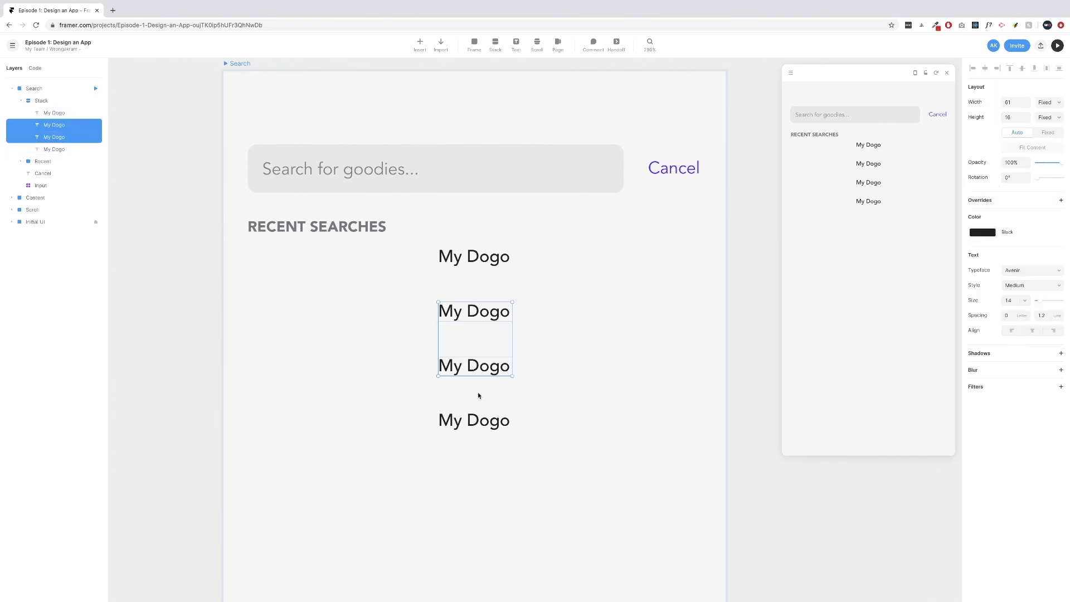
pyautogui.keyDown('shift'); pyautogui.click(488, 427); pyautogui.keyUp('shift')
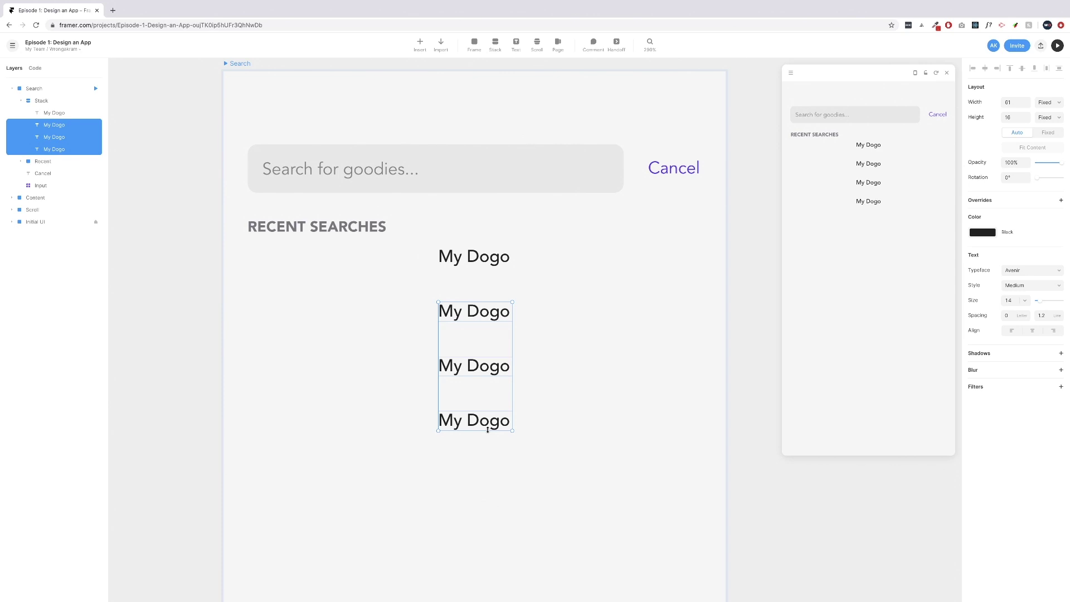
pyautogui.press('Delete')
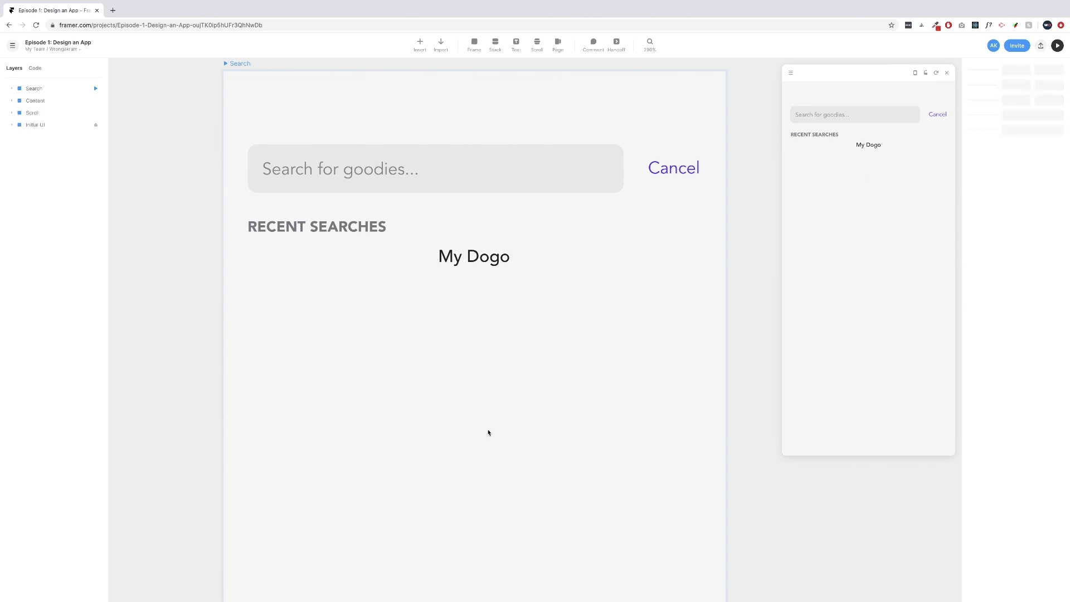
# Align the stack's items to the left and move the stack down to 161 from the screen's top edge.
pyautogui.click(502, 423)
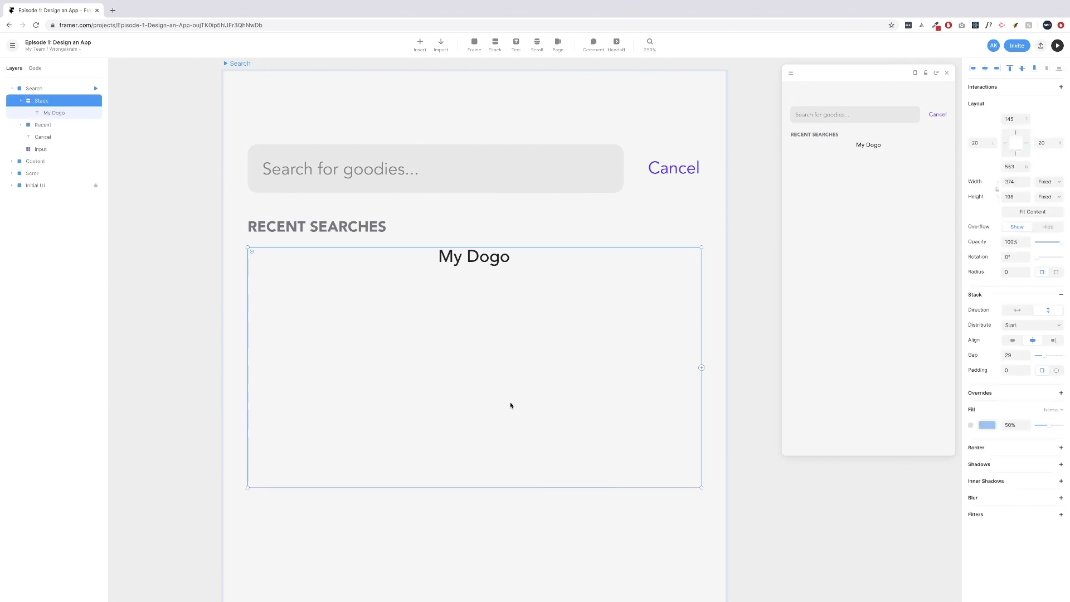
pyautogui.click(1014, 340)
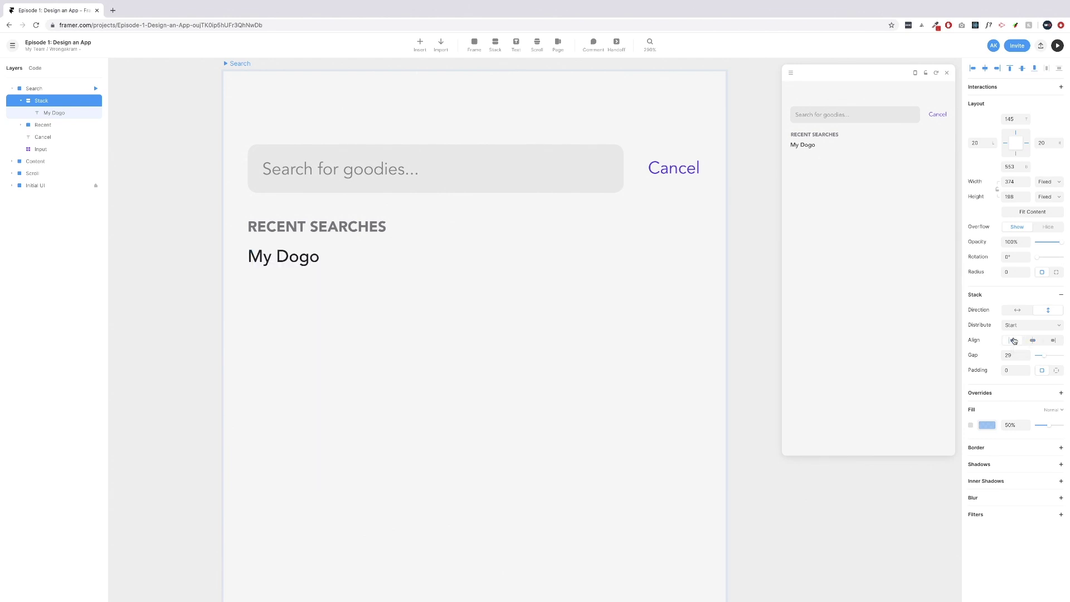
pyautogui.moveTo(479, 306); pyautogui.dragTo(462, 320)
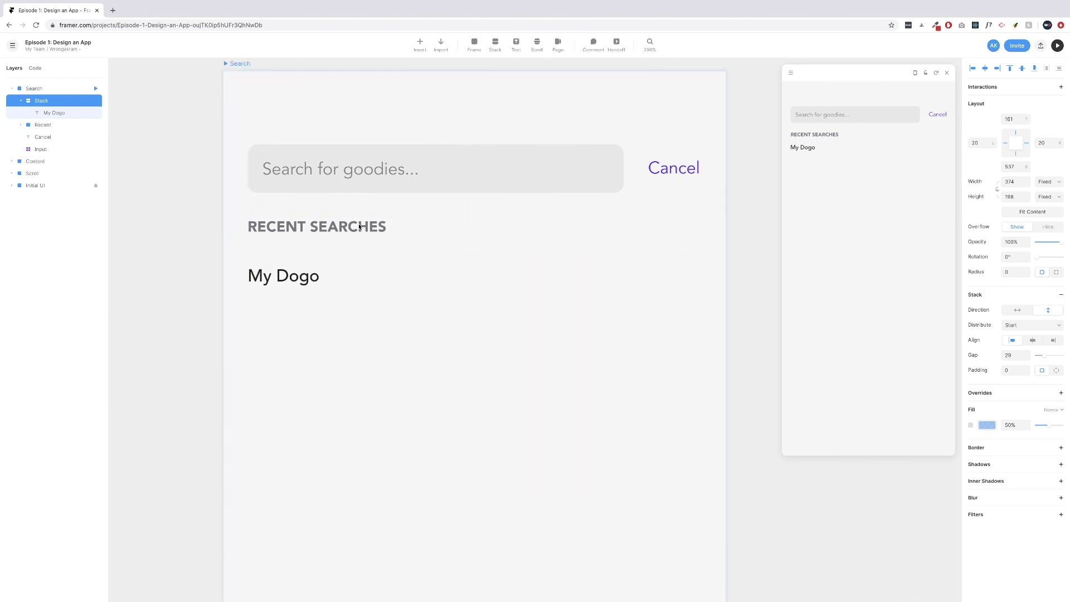
# Wrap the My Dogo label inside the stack in a new frame.
pyautogui.press('Return')
pyautogui.rightClick(62, 115)
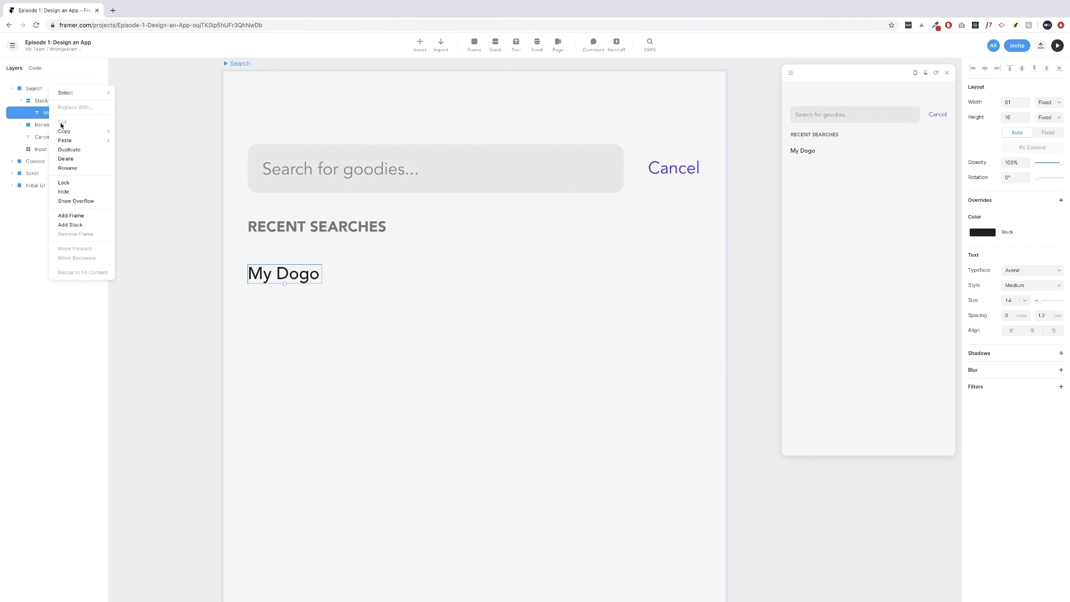
pyautogui.click(79, 212)
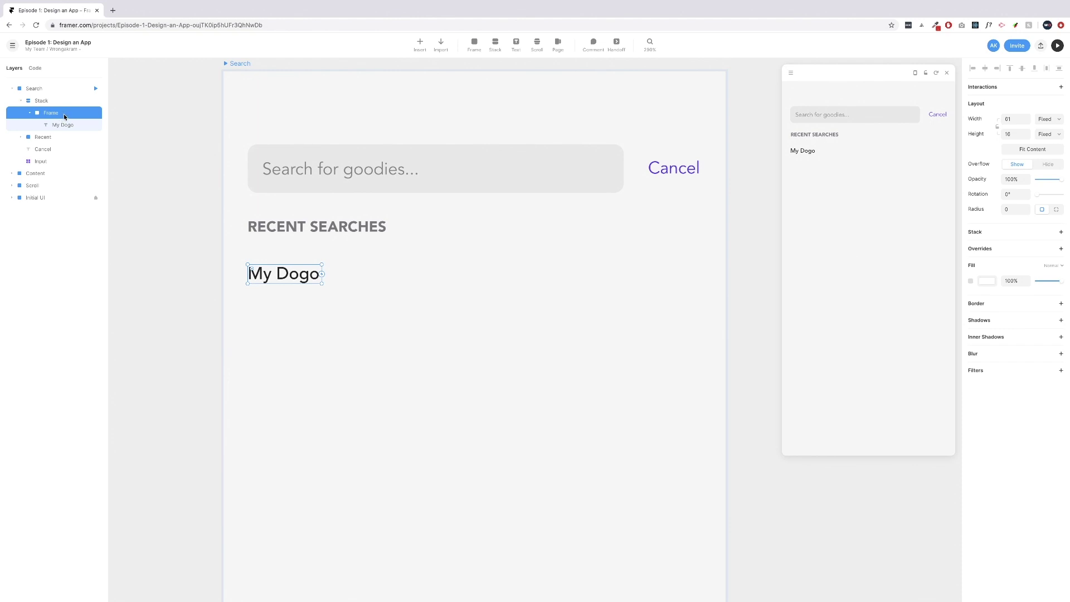
# Search the insertable components for "close" and clear the search term.
pyautogui.click(419, 45)
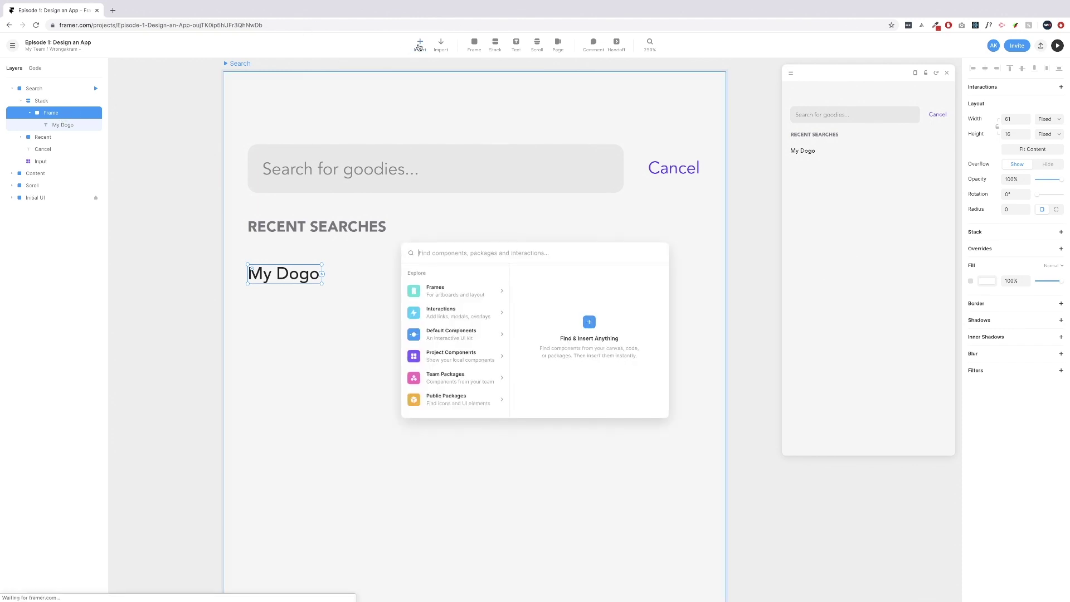
pyautogui.write('clo')
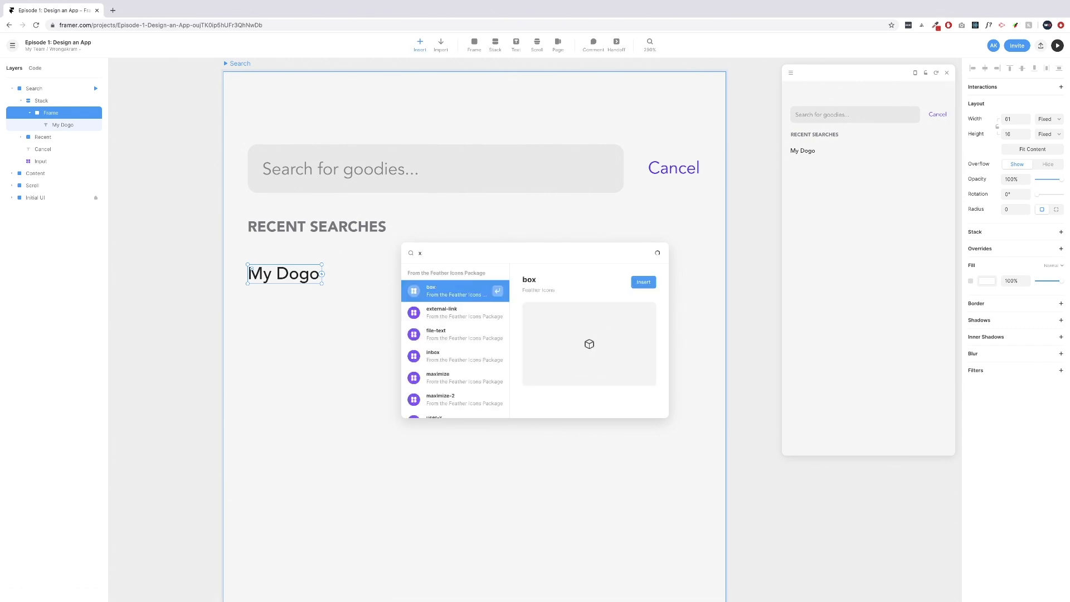
pyautogui.write('se')
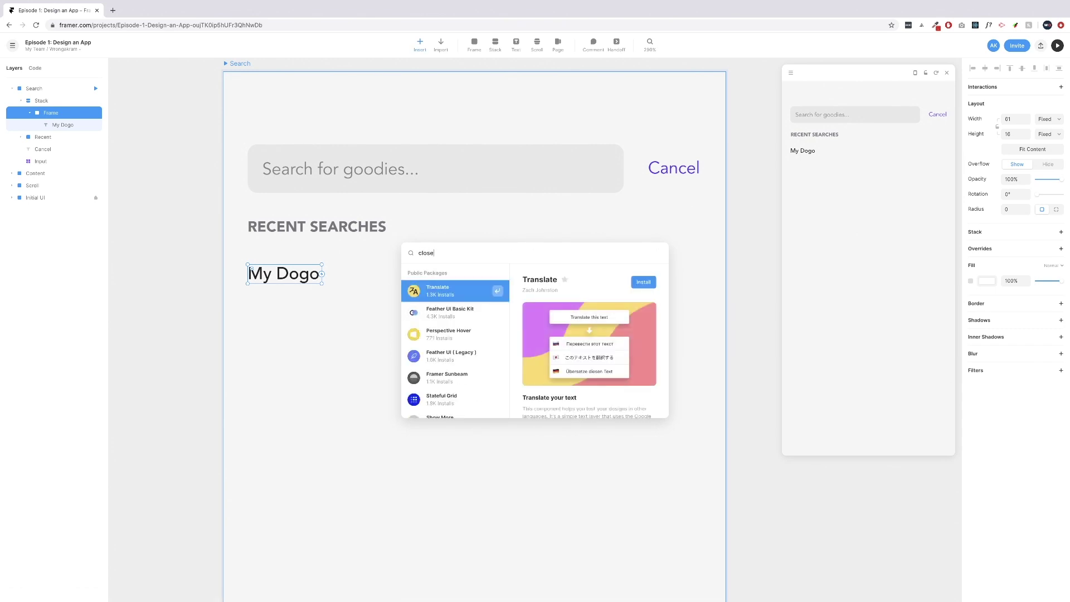
pyautogui.press('BackSpace')
pyautogui.press('BackSpace')
pyautogui.press('BackSpace')
pyautogui.press('BackSpace')
pyautogui.press('BackSpace')
# Find the x icon in the Feather Icons package and insert it into the frame around My Dogo.
pyautogui.write('x')
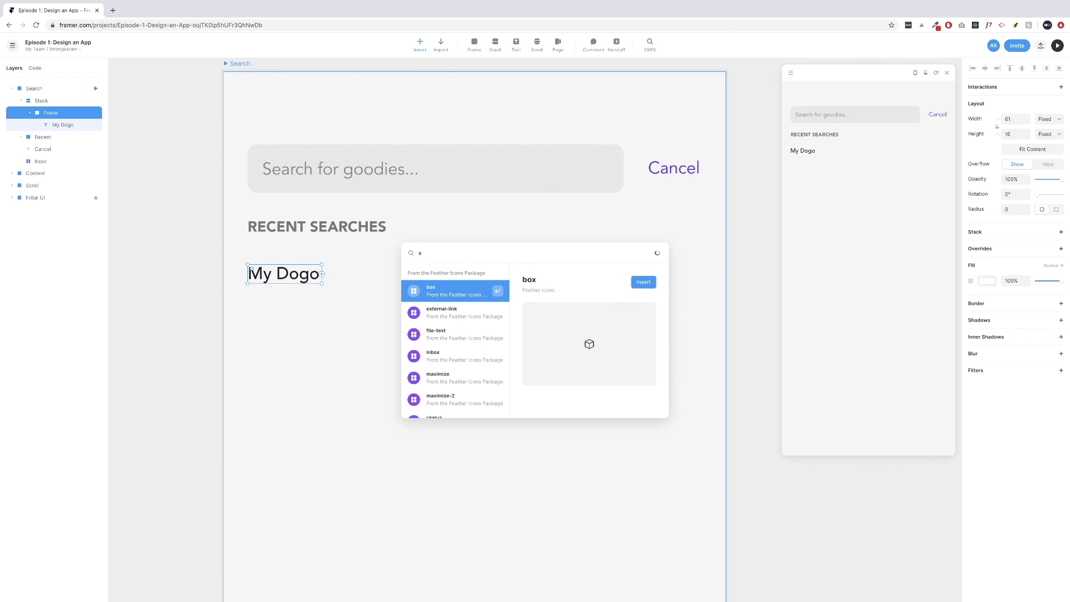
pyautogui.press('Down')
pyautogui.press('Down')
pyautogui.press('Down')
pyautogui.press('Down')
pyautogui.press('Down')
pyautogui.press('Down')
pyautogui.press('Down')
pyautogui.press('Down')
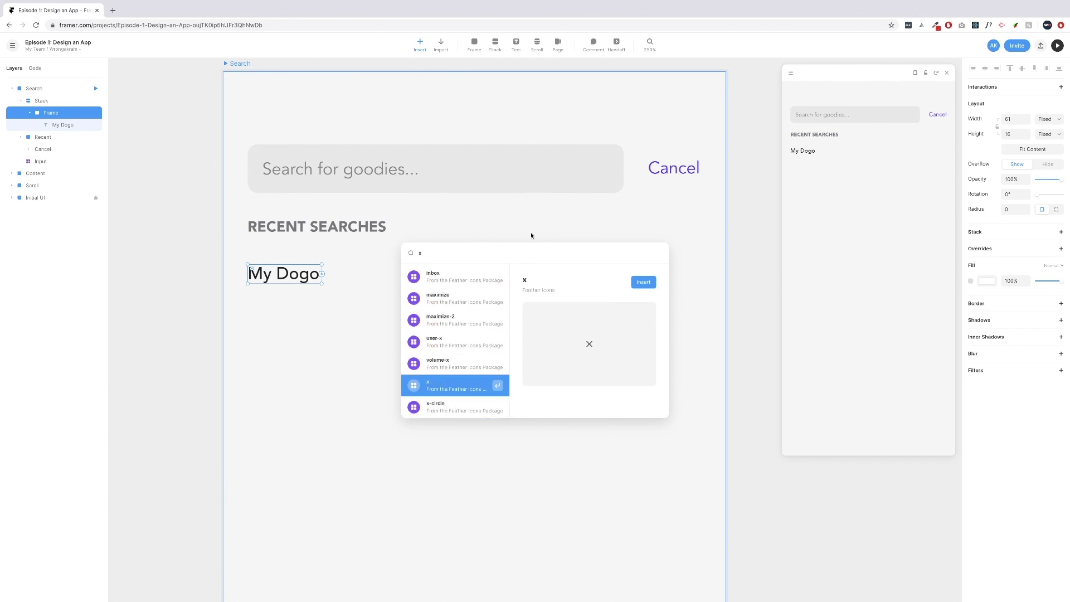
pyautogui.click(636, 280)
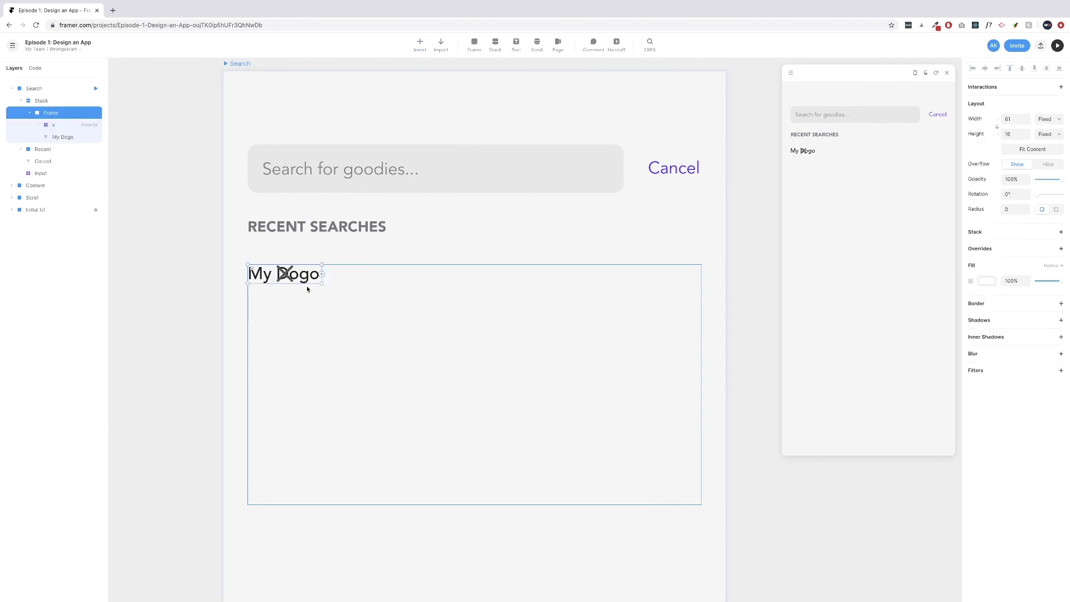
# Widen the frame around My Dogo to 374 and rename it Item 1.
pyautogui.moveTo(322, 274); pyautogui.dragTo(700, 343)
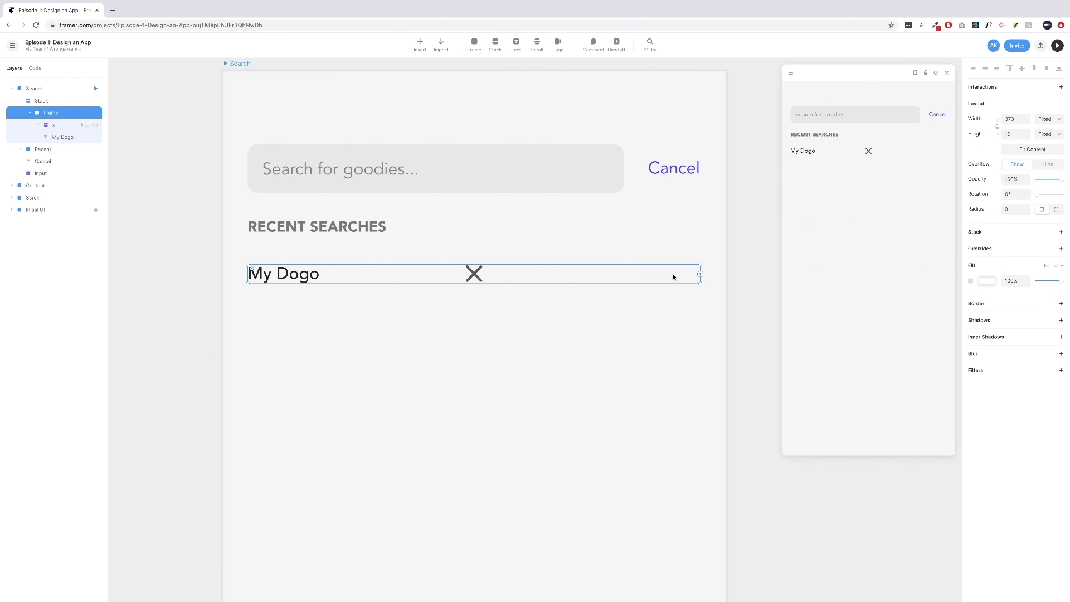
pyautogui.moveTo(698, 269); pyautogui.dragTo(701, 270)
pyautogui.click(55, 127)
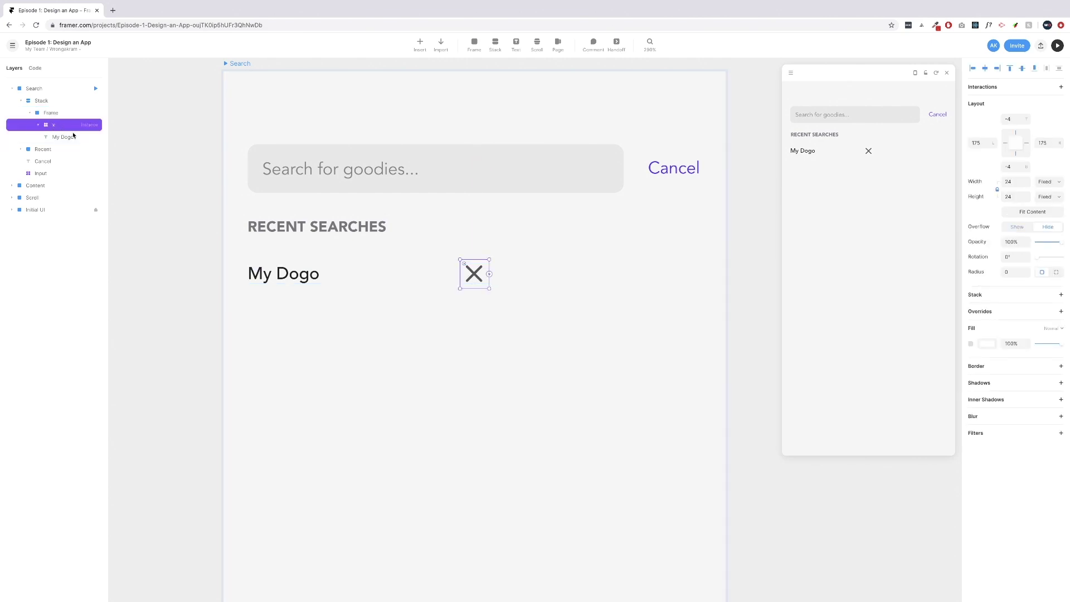
pyautogui.doubleClick(55, 113)
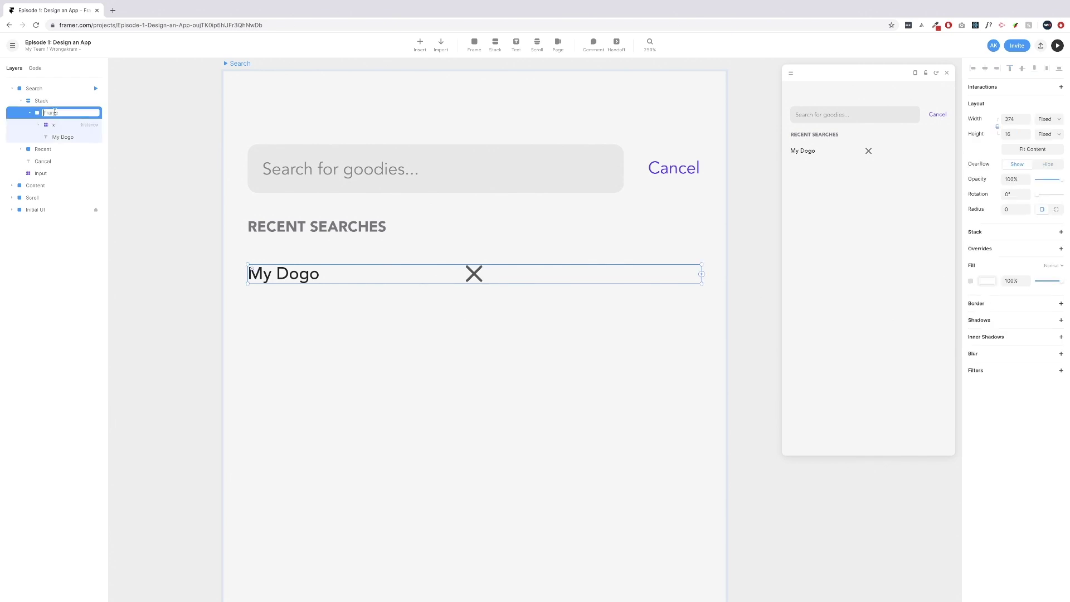
pyautogui.write('Item 1')
pyautogui.press('Return')
# Move the x icon layer out of Item 1 into the stack and back into Item 1.
pyautogui.click(57, 126)
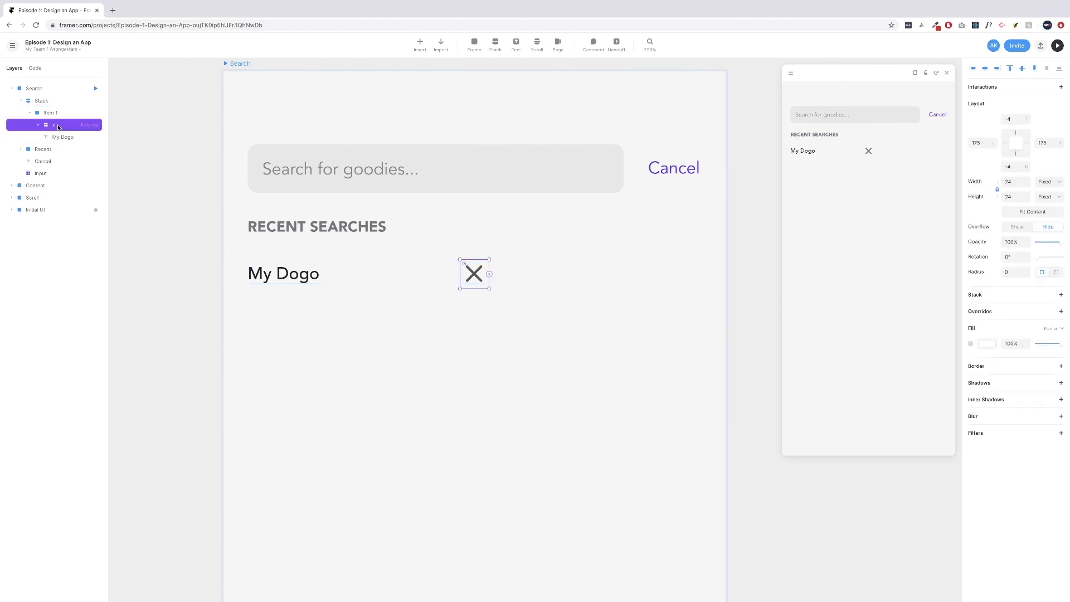
pyautogui.moveTo(63, 128); pyautogui.dragTo(56, 109)
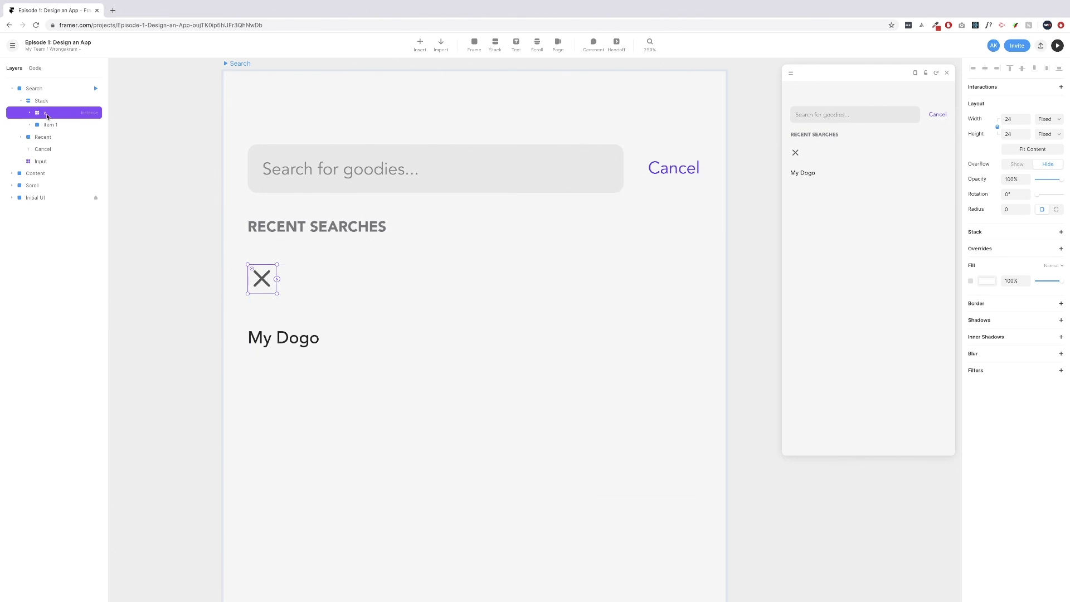
pyautogui.moveTo(60, 128); pyautogui.dragTo(60, 128)
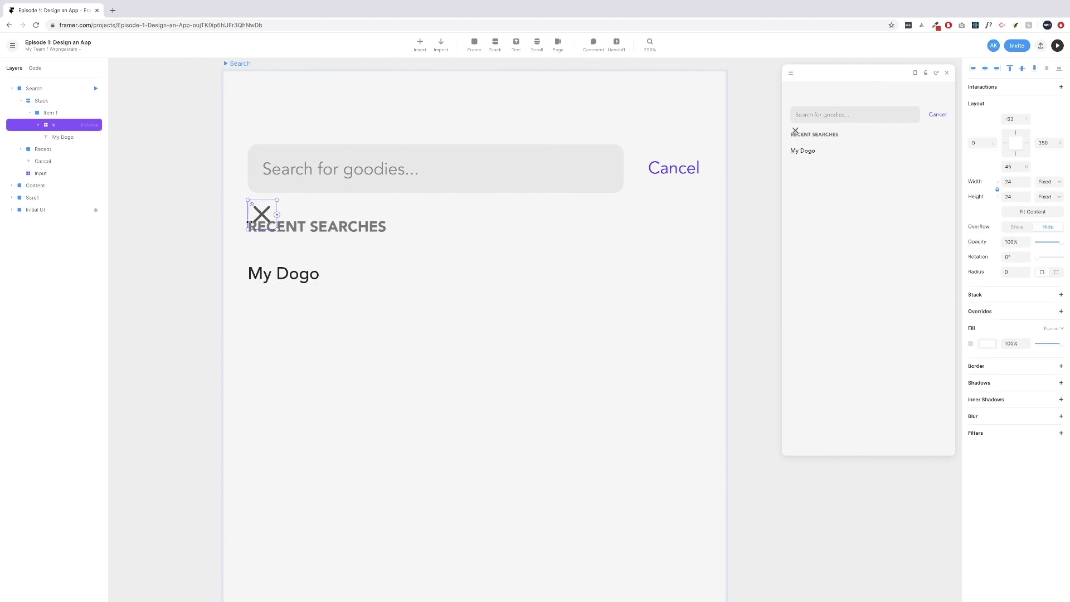
# Move the x icon to the right end of the My Dogo row and shrink it to 16 by 16.
pyautogui.moveTo(262, 214); pyautogui.dragTo(691, 277)
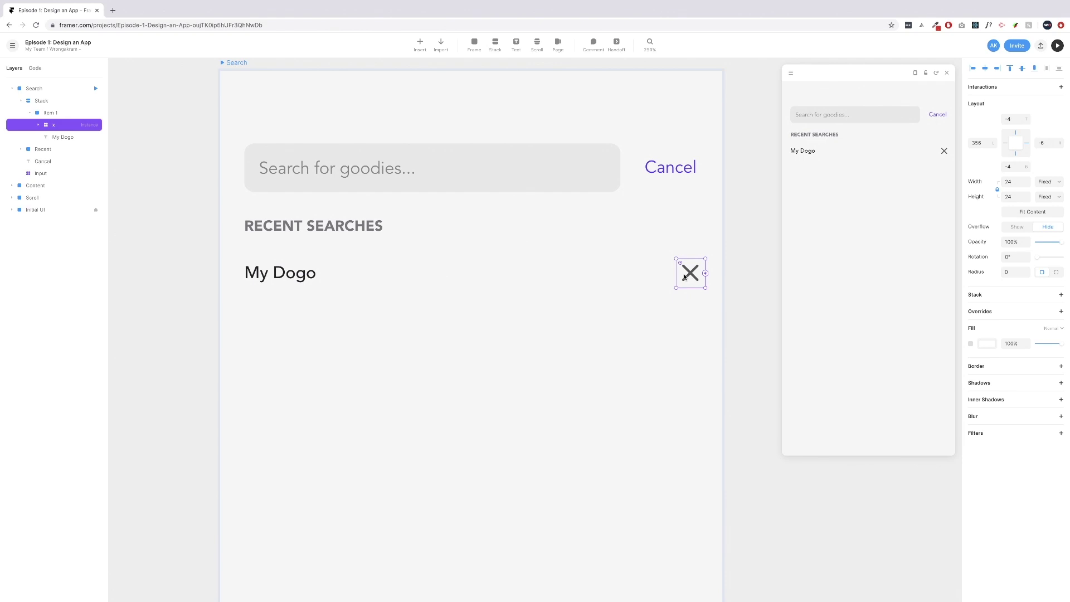
pyautogui.moveTo(705, 288); pyautogui.dragTo(686, 275)
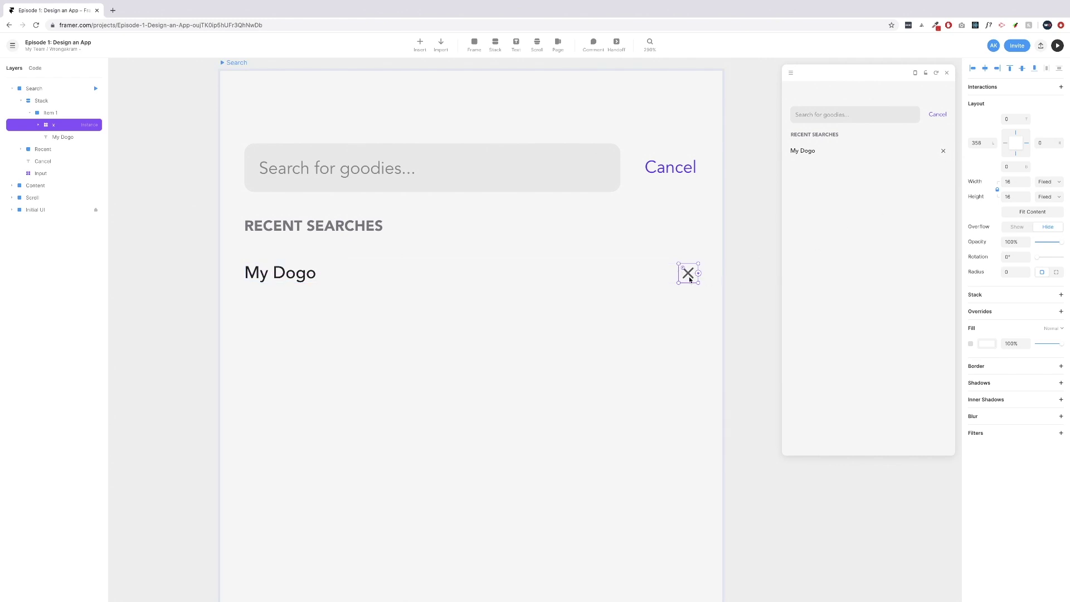
# Duplicate Item 1 to make three rows in the stack and set the stack's gap to 32.
pyautogui.click(337, 272)
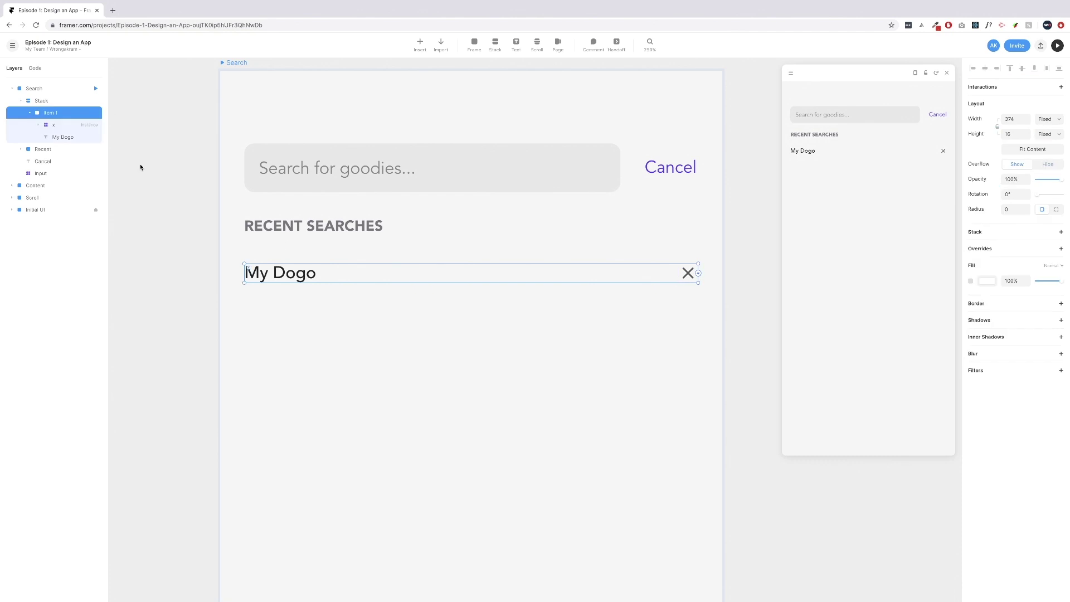
pyautogui.click(29, 112)
pyautogui.moveTo(377, 270); pyautogui.dragTo(362, 374)
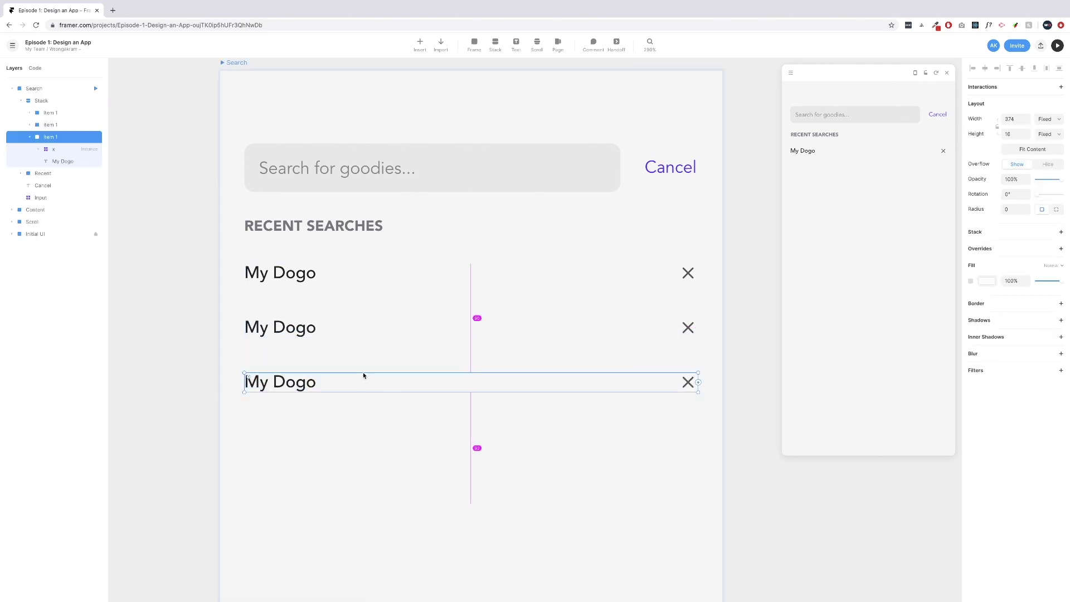
pyautogui.click(386, 315)
pyautogui.click(1017, 359)
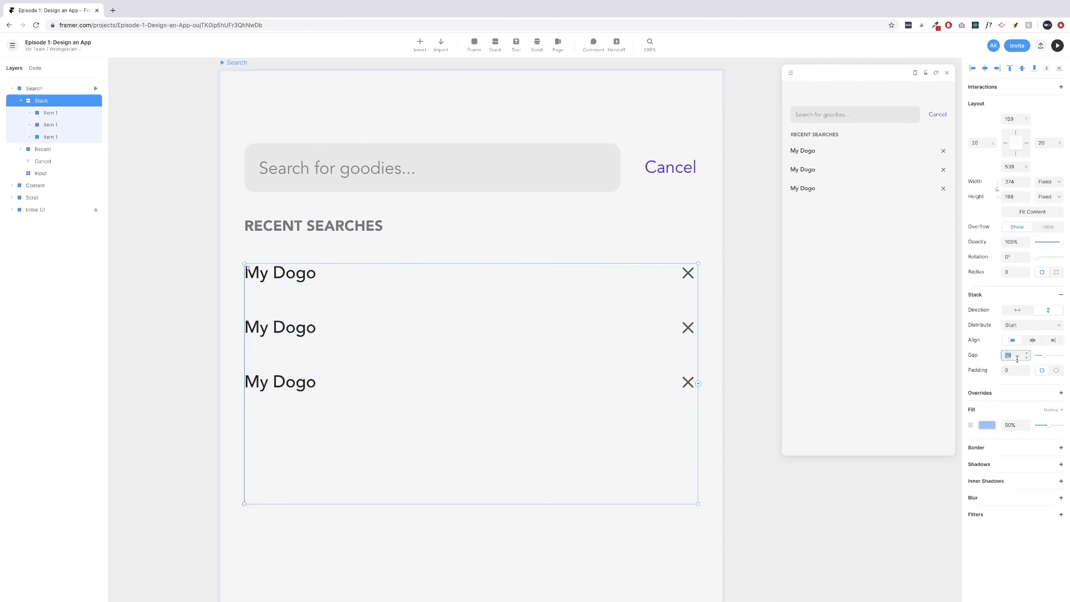
pyautogui.write('32')
pyautogui.press('Return')
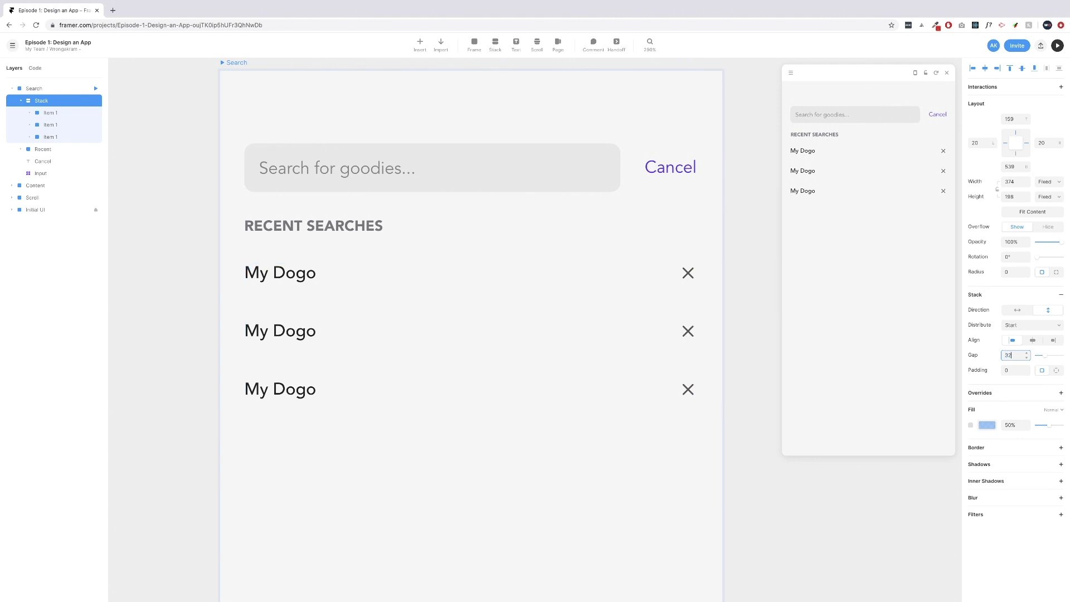
# Change the second row's label to "Design System".
pyautogui.doubleClick(284, 328)
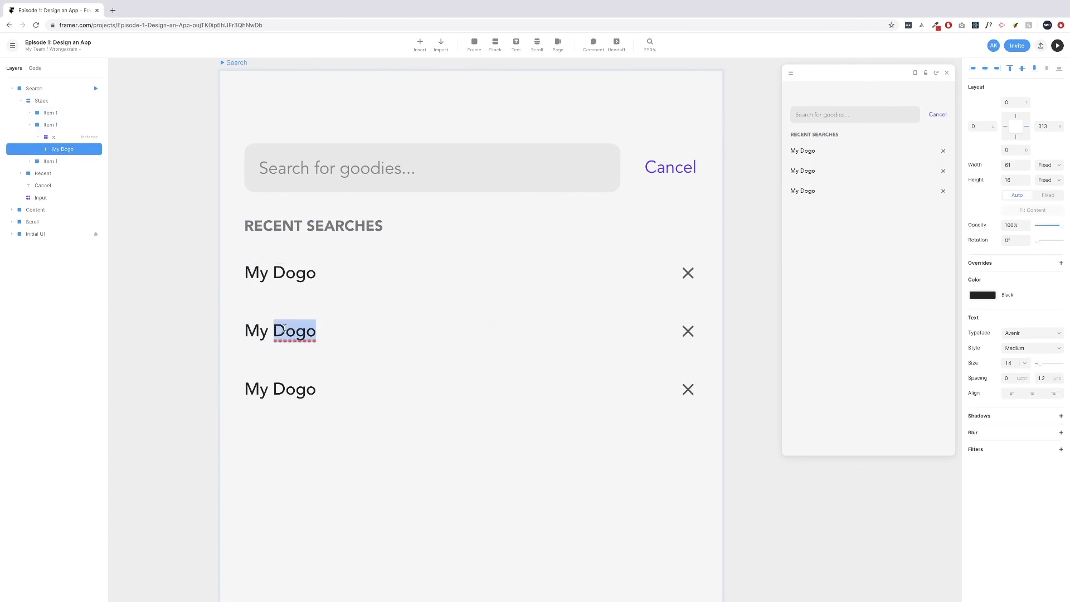
pyautogui.tripleClick(284, 329)
pyautogui.write('Desig')
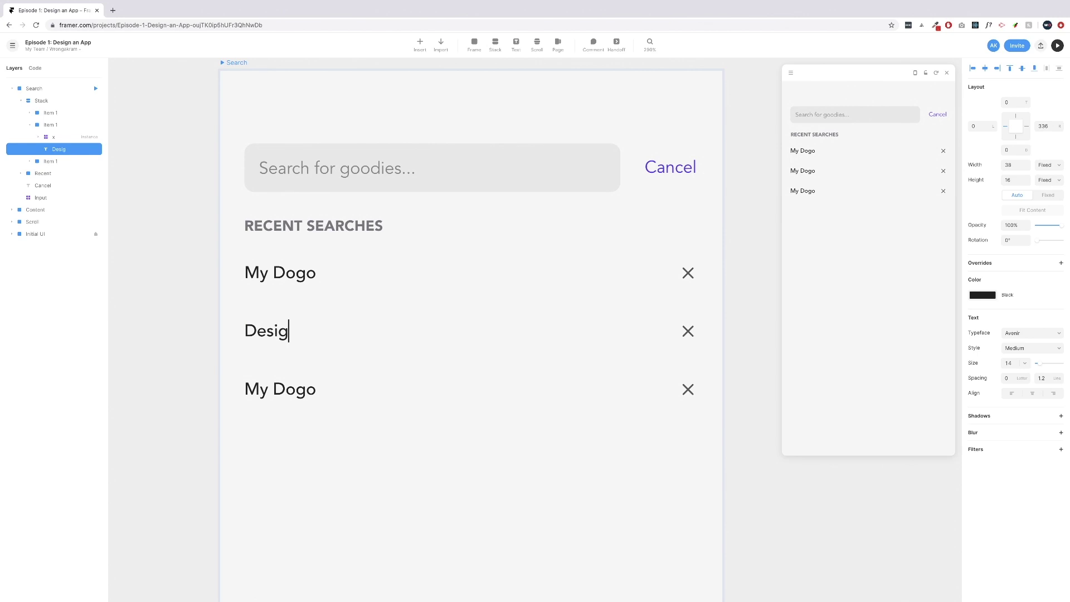
pyautogui.write('n System')
# Change the third row's label to "Organizational Chart".
pyautogui.click(306, 392)
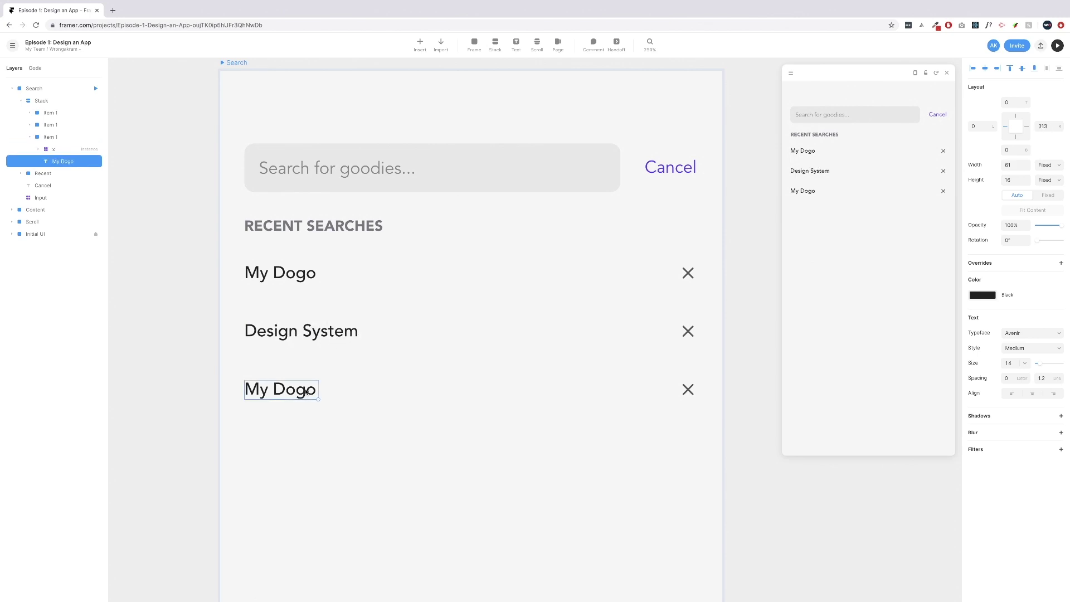
pyautogui.doubleClick(306, 391)
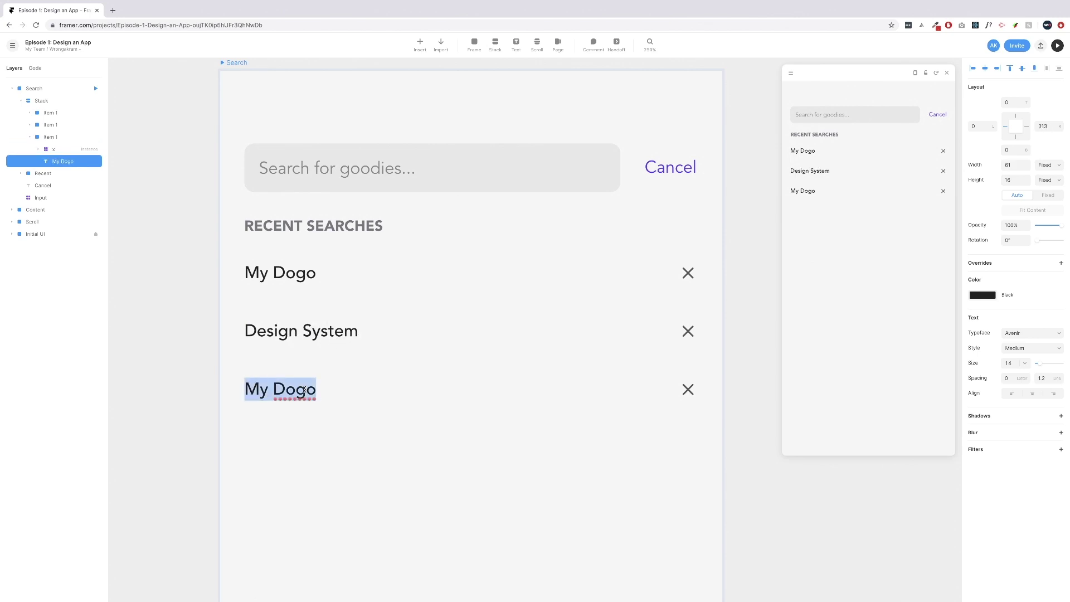
pyautogui.write('Organizational Chart')
pyautogui.press('Escape')
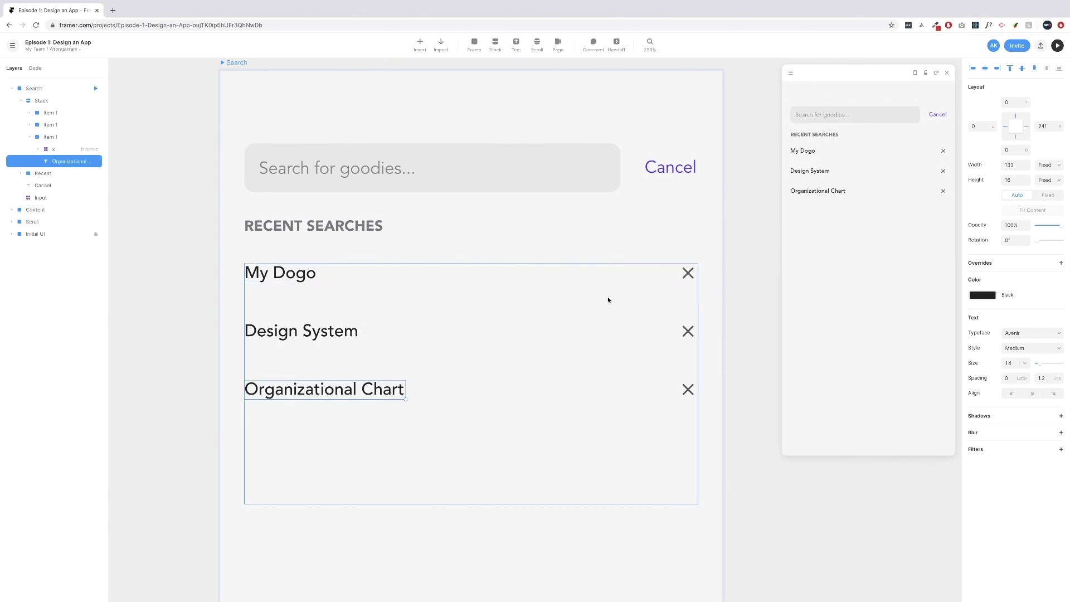
# Fit the recent searches stack's size to its content.
pyautogui.click(364, 296)
pyautogui.click(1039, 216)
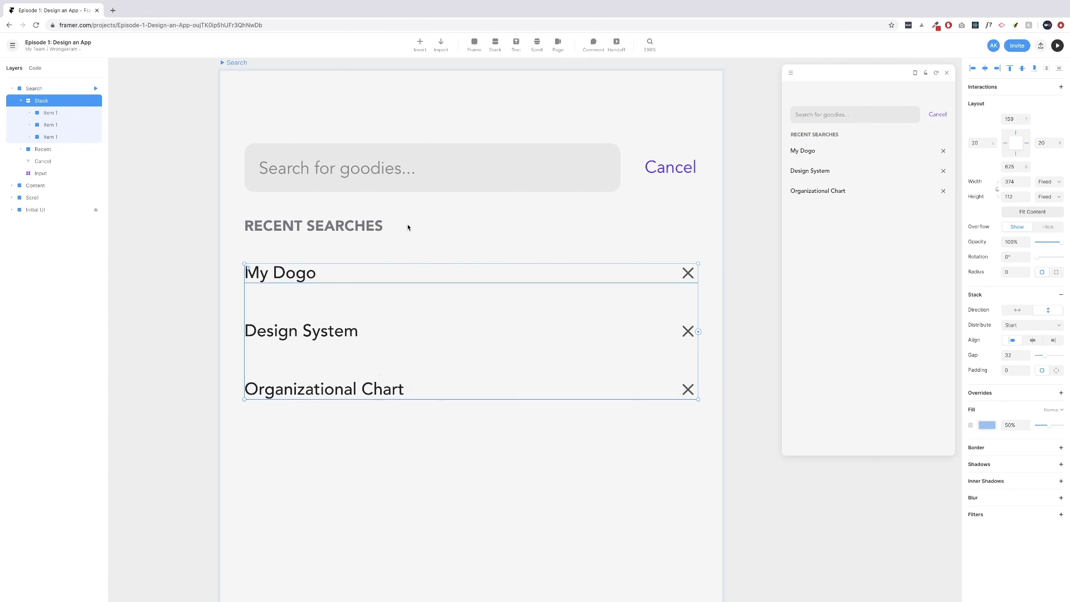
# Set the Search screen's input to be focused and show the QR code for viewing the prototype on mobile.
pyautogui.click(401, 184)
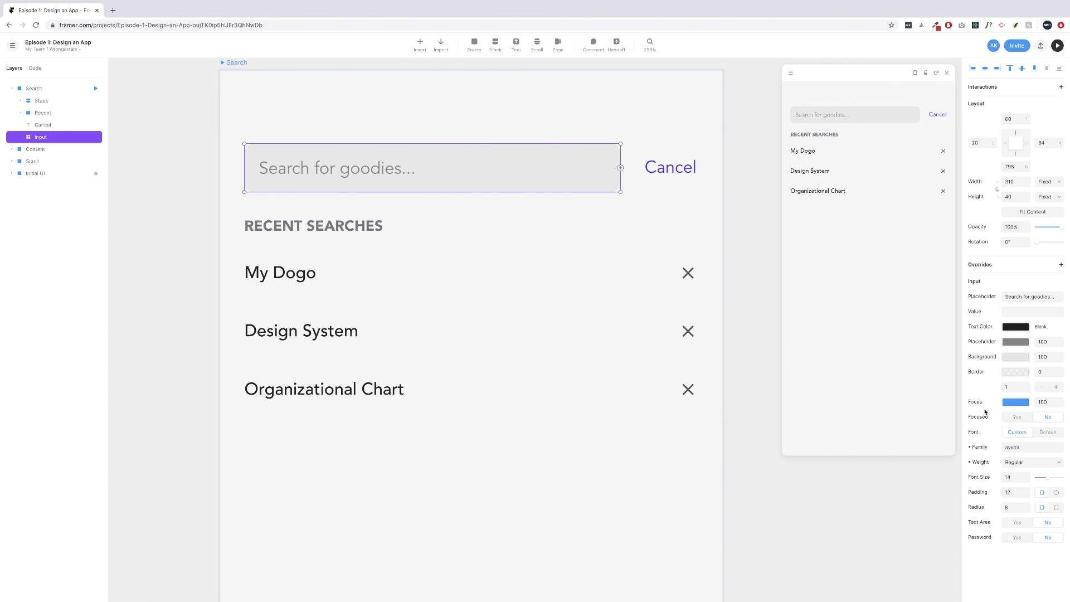
pyautogui.click(1016, 418)
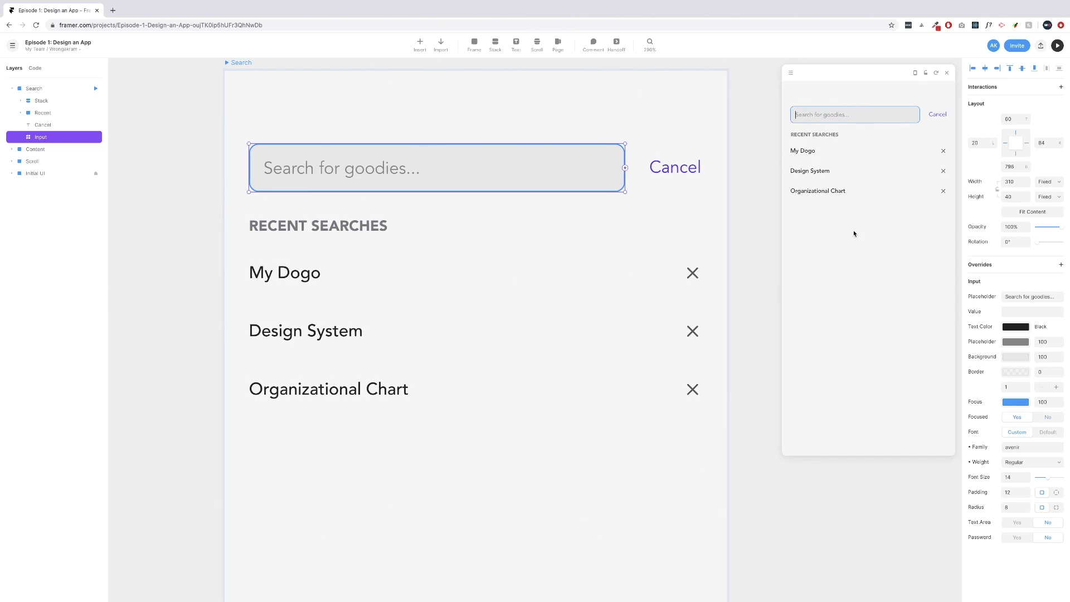
pyautogui.click(915, 74)
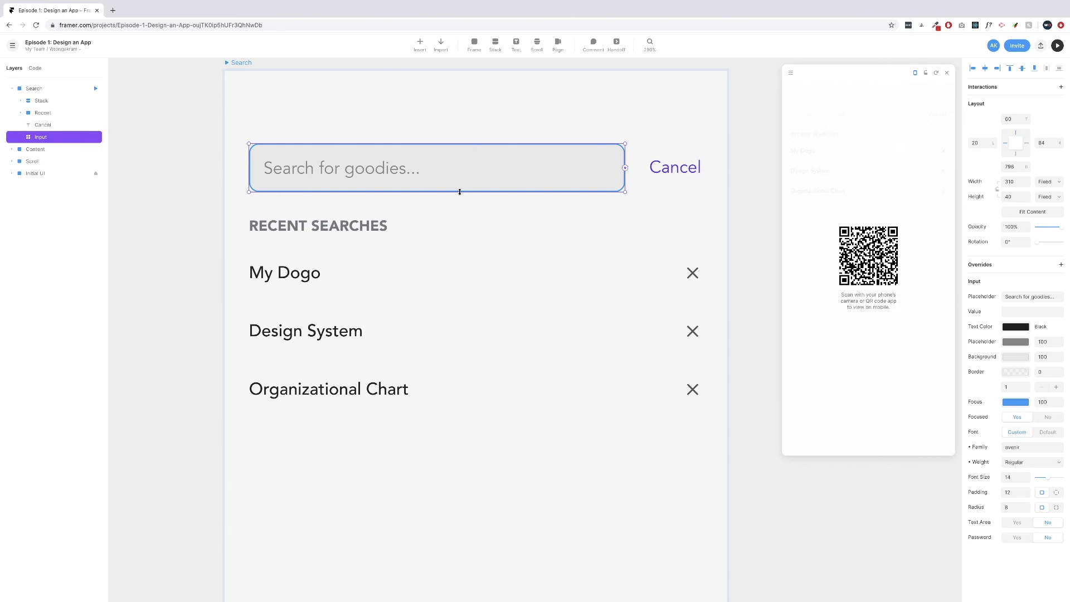
# Compare the search inputs and layouts of the Content, Scroll and Search screens on the canvas and in the preview.
pyautogui.click(326, 99)
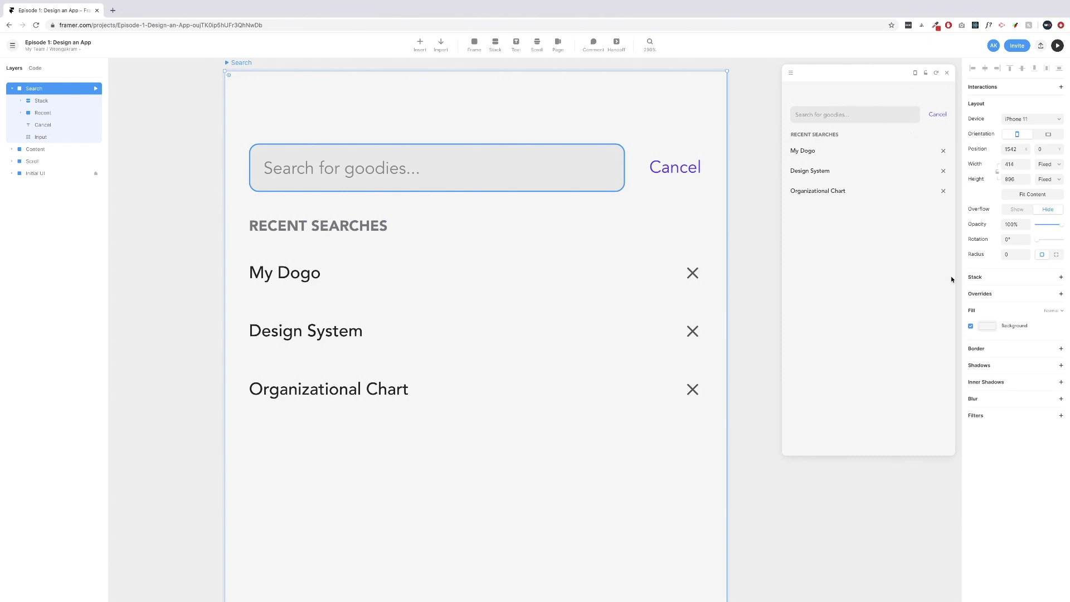
pyautogui.hscroll(-5, 667, 223)
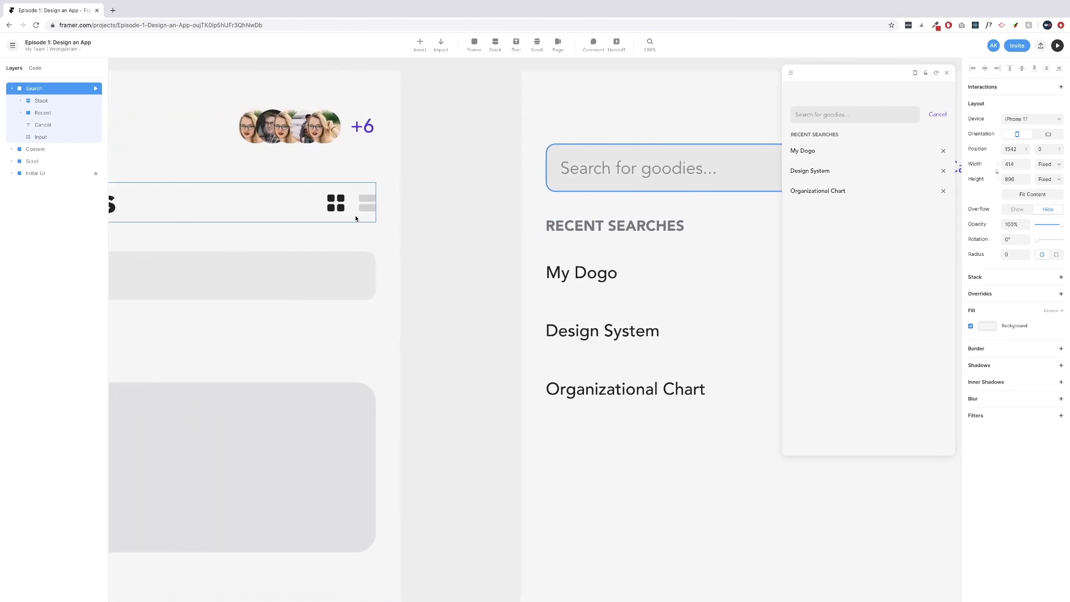
pyautogui.scroll(-3, 379, 220)
pyautogui.scroll(-3, 380, 220)
pyautogui.click(290, 252)
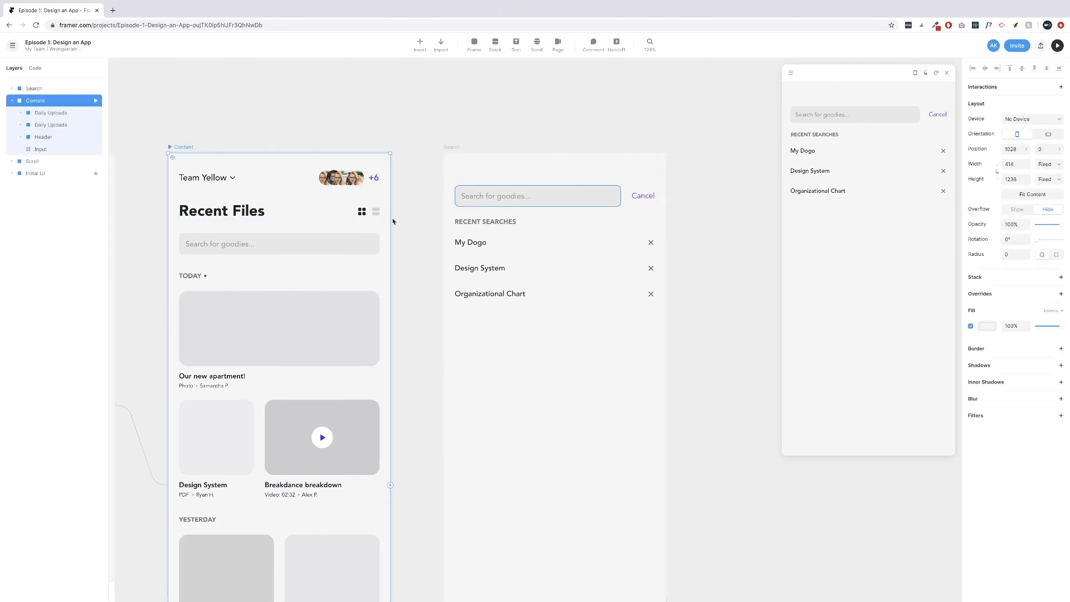
pyautogui.click(290, 251)
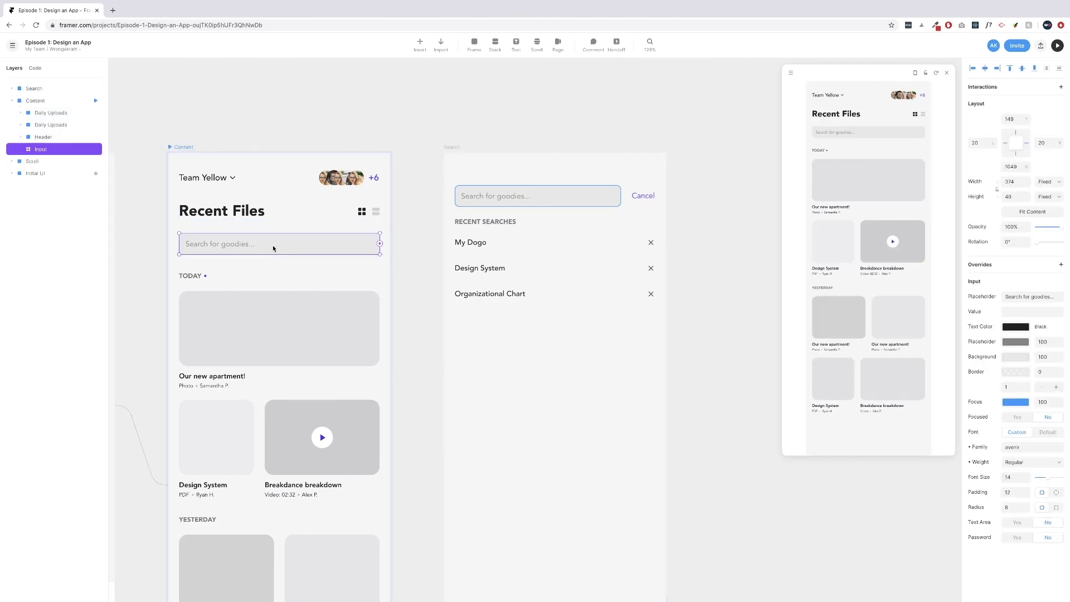
pyautogui.hscroll(-6, 305, 245)
pyautogui.click(195, 335)
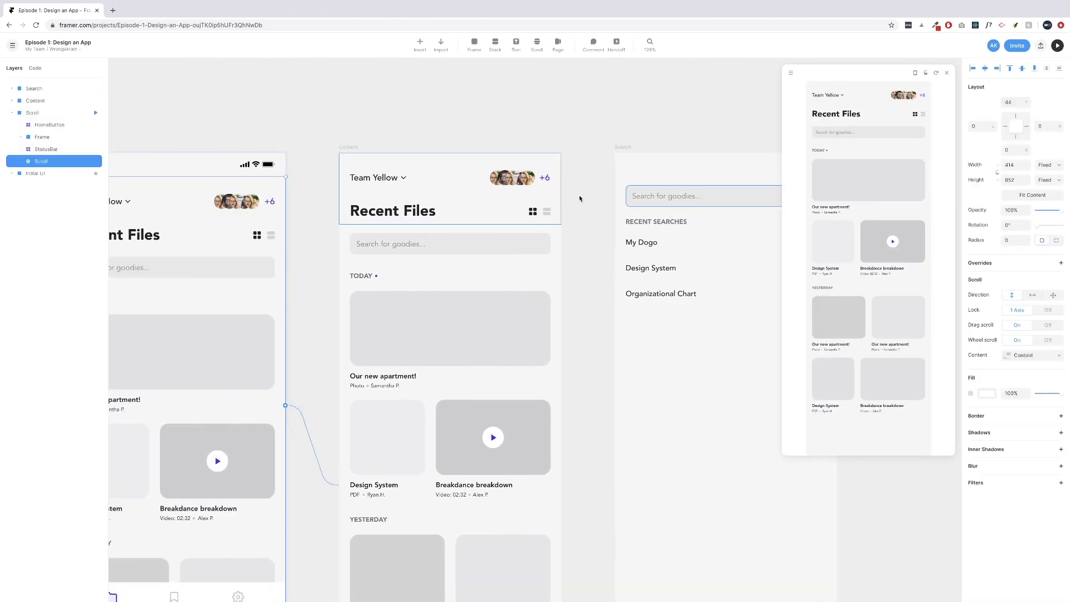
pyautogui.click(639, 166)
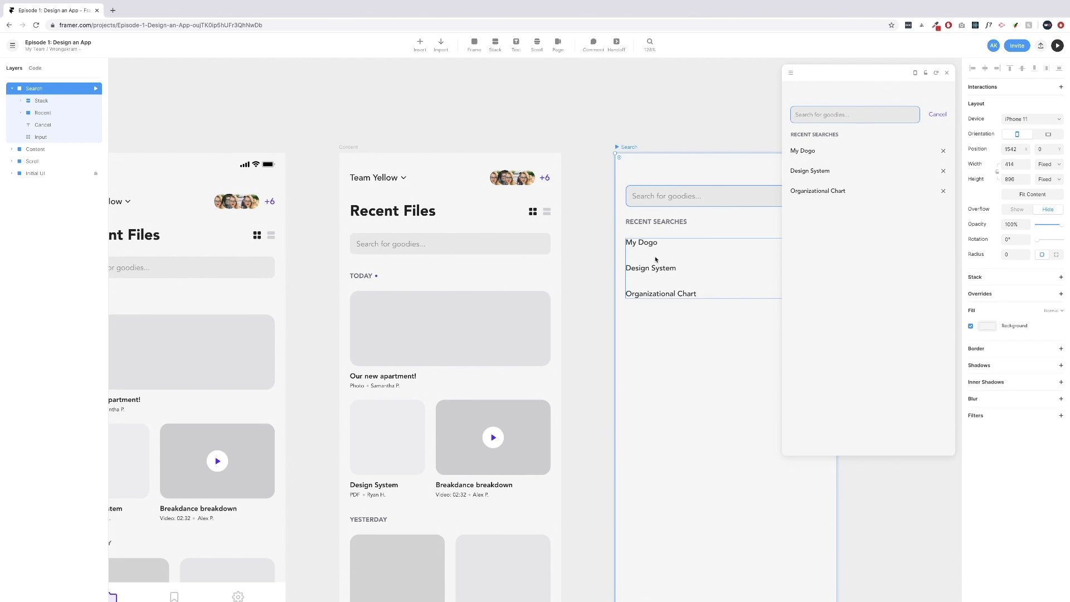
# Link the Content screen's search input to the Search screen with an onFocus transition and open the transition's settings.
pyautogui.hscroll(-5, 655, 259)
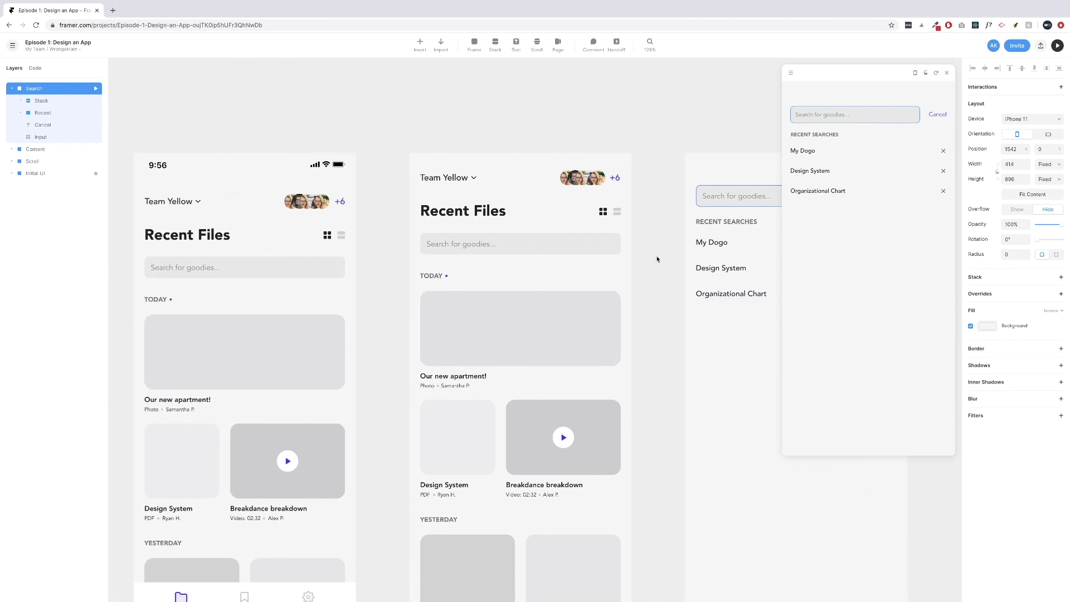
pyautogui.click(545, 251)
pyautogui.hscroll(5, 499, 247)
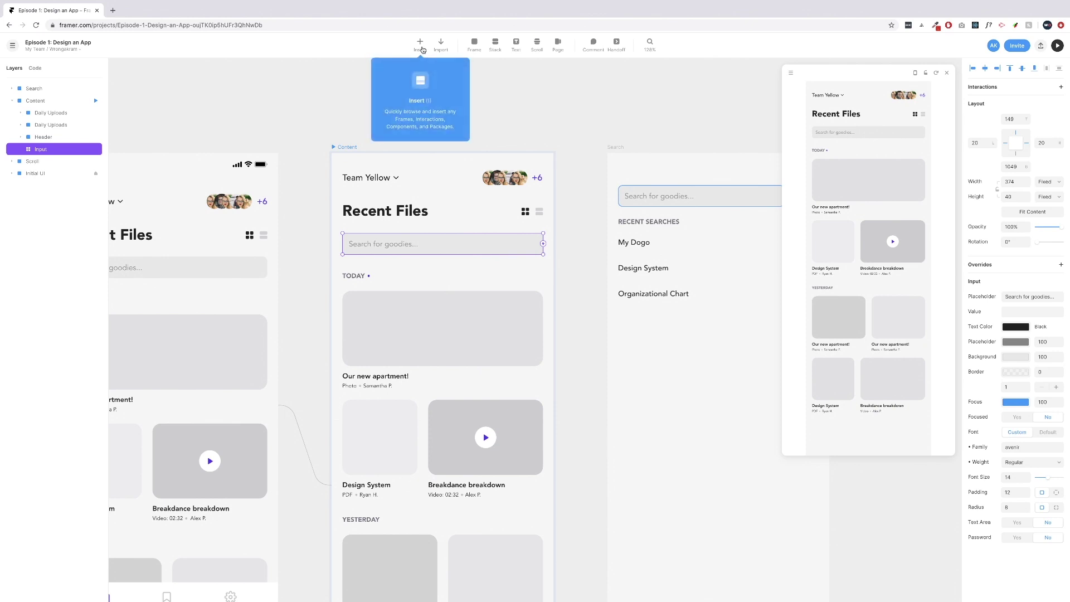
pyautogui.moveTo(543, 243); pyautogui.dragTo(610, 233)
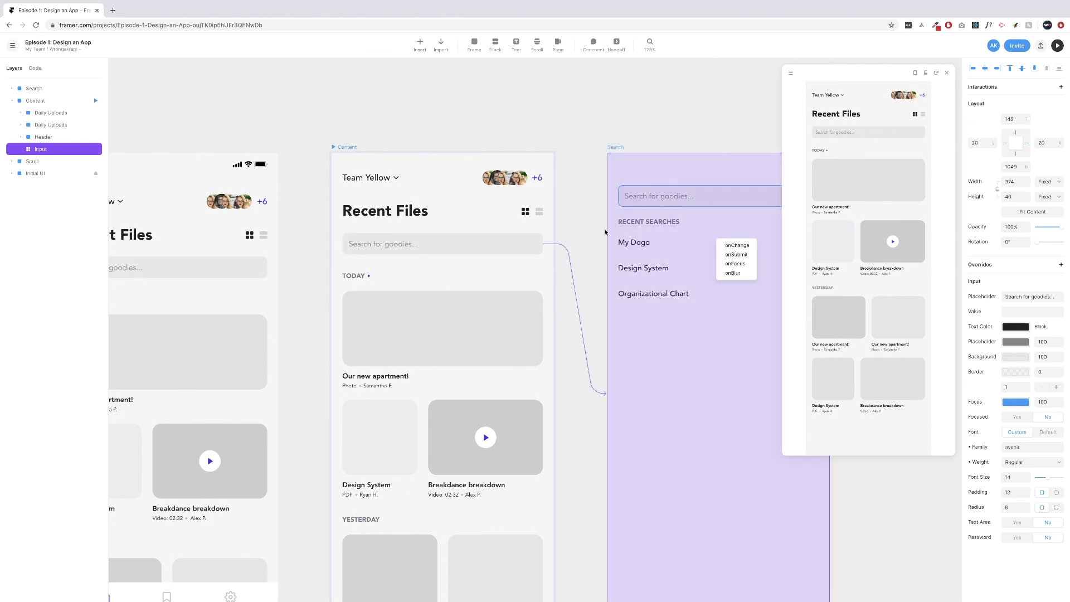
pyautogui.click(742, 264)
pyautogui.hscroll(5, 557, 223)
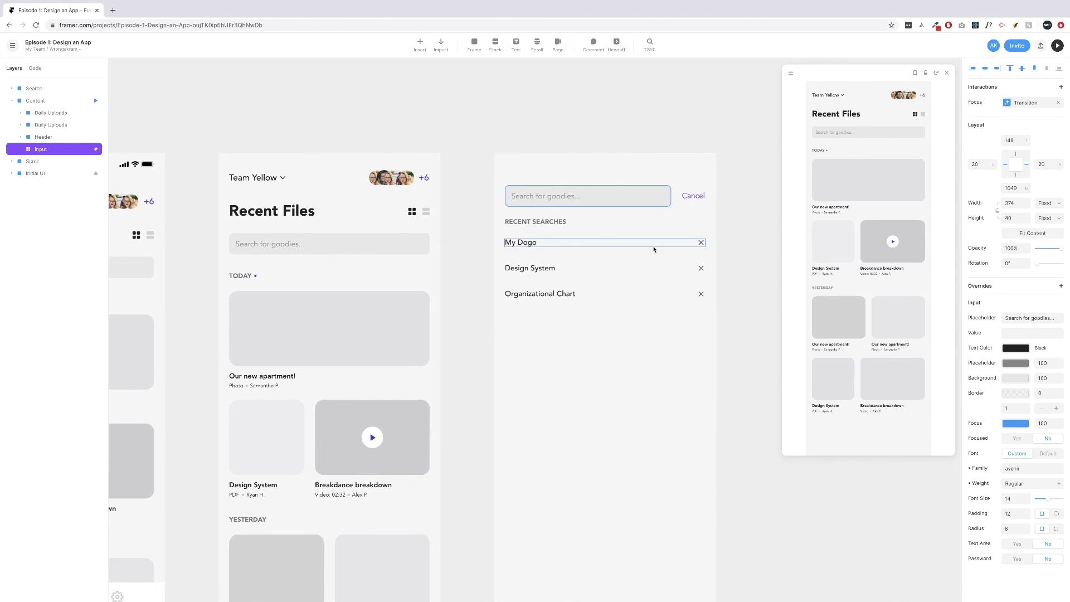
pyautogui.click(1028, 103)
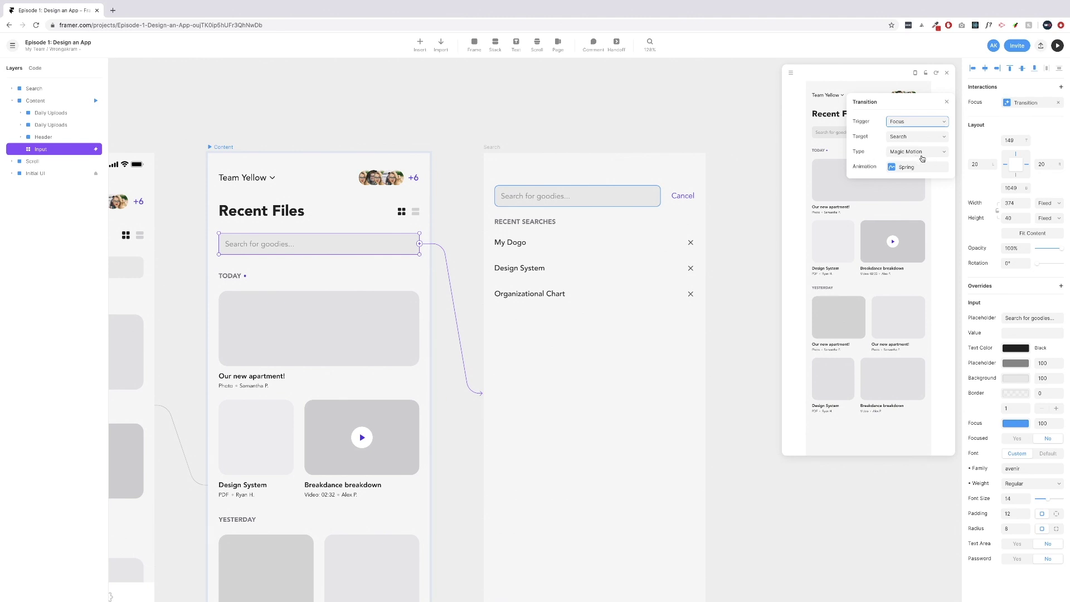
# Preview the prototype from the Scroll screen, scroll the recent files and test the search input's transition to the Search screen.
pyautogui.hscroll(-3, 509, 139)
pyautogui.scroll(-1, 510, 138)
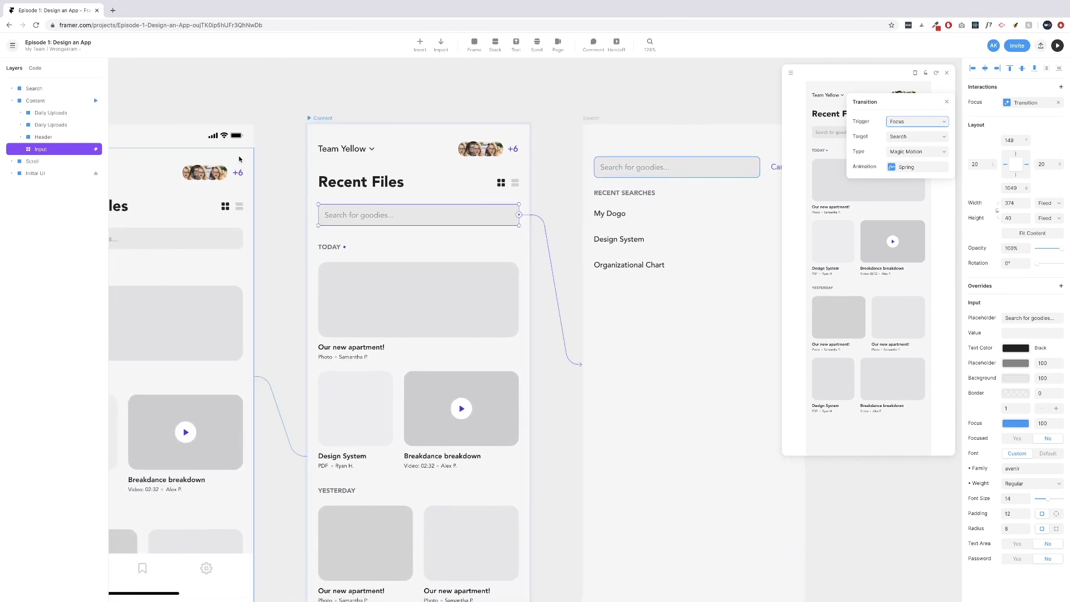
pyautogui.hscroll(-4, 399, 127)
pyautogui.scroll(1, 398, 127)
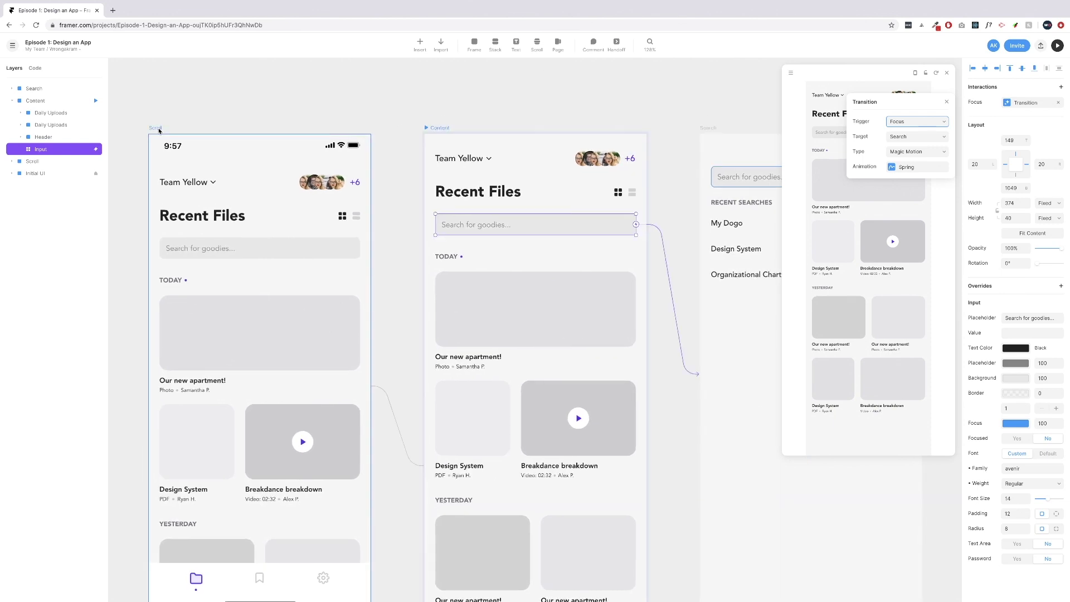
pyautogui.click(157, 129)
pyautogui.click(860, 170)
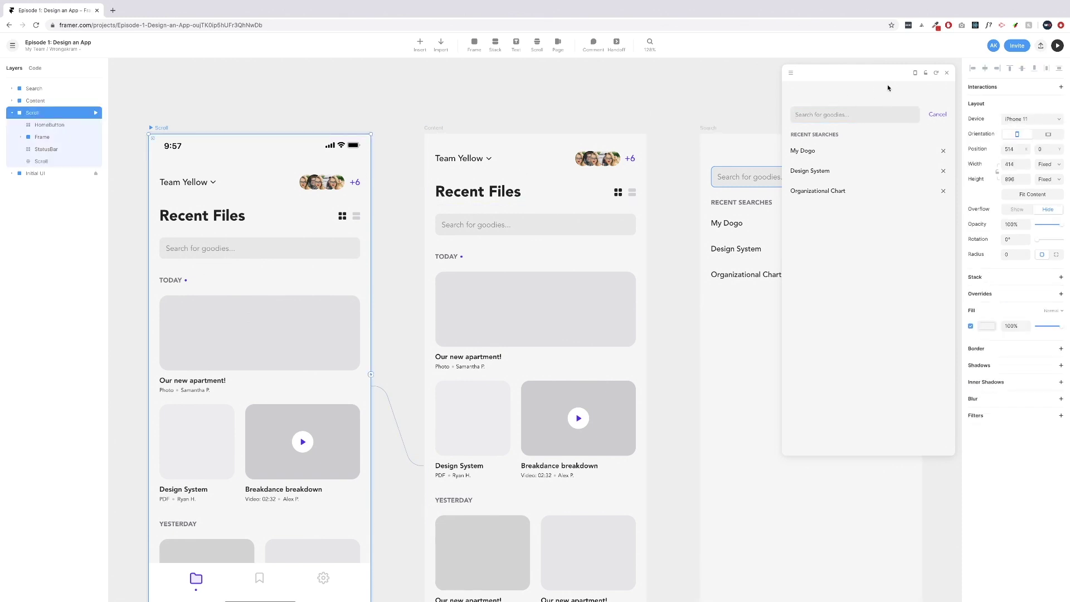
pyautogui.click(935, 73)
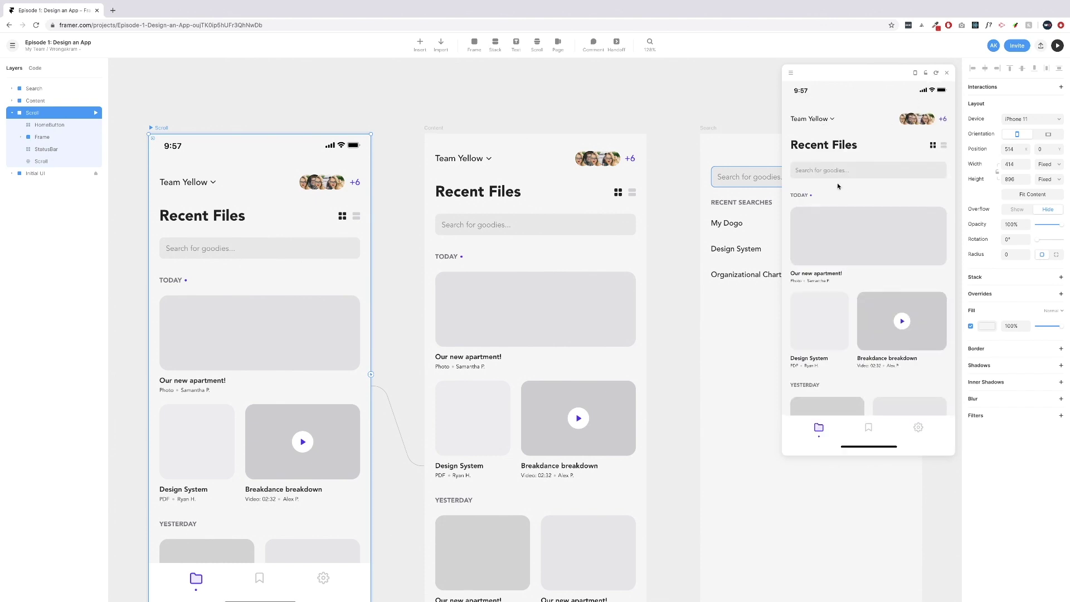
pyautogui.scroll(-5, 839, 185)
pyautogui.scroll(5, 853, 186)
pyautogui.click(839, 170)
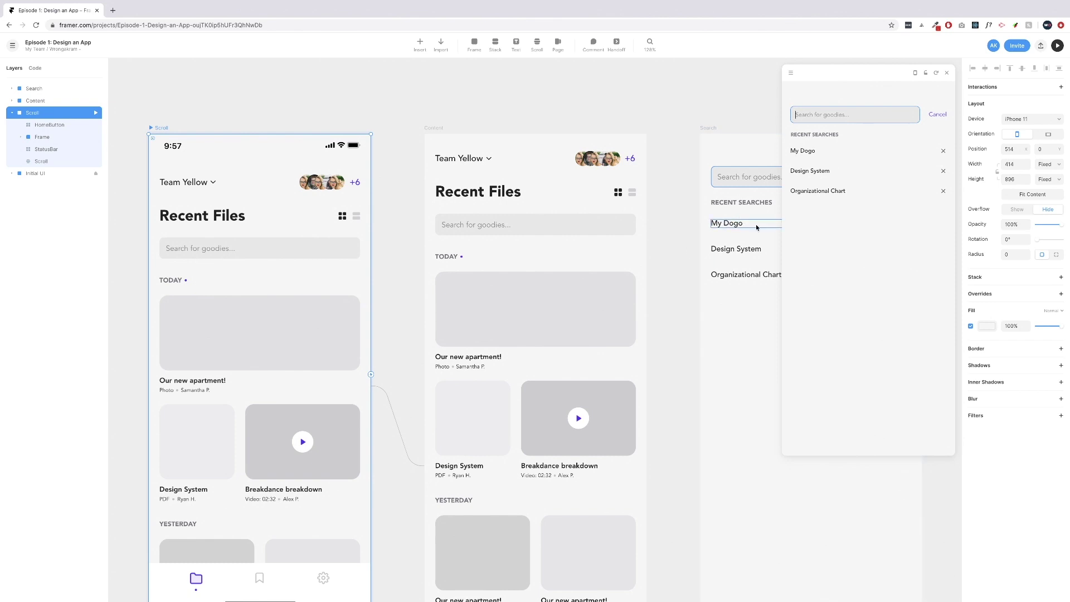
# View the three linked screens together, restart the Scroll screen's preview and check how the Recent Files content scrolls.
pyautogui.scroll(-3, 598, 213)
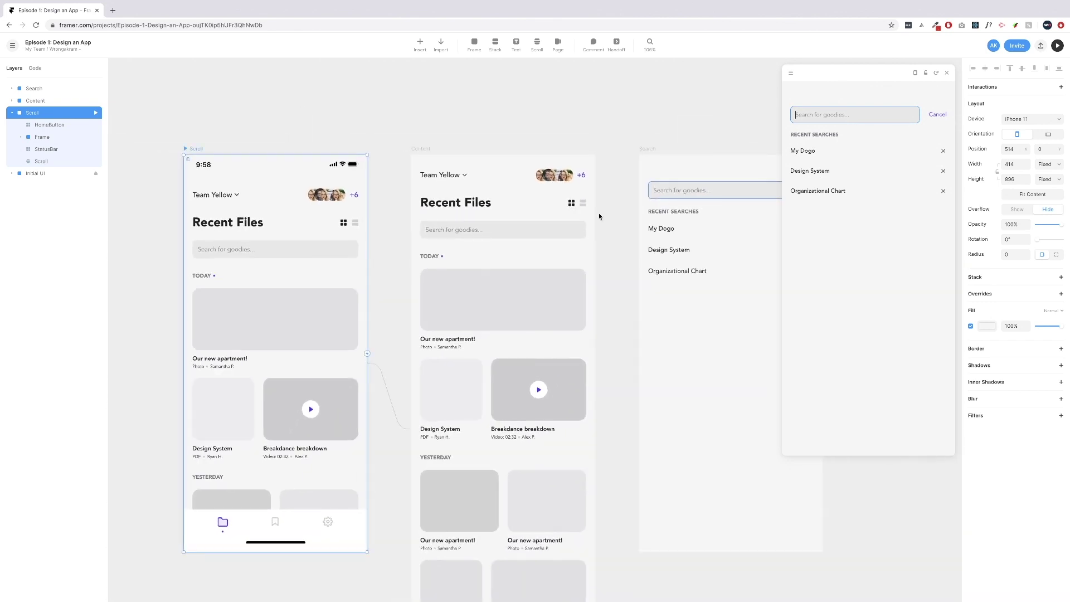
pyautogui.scroll(-3, 599, 213)
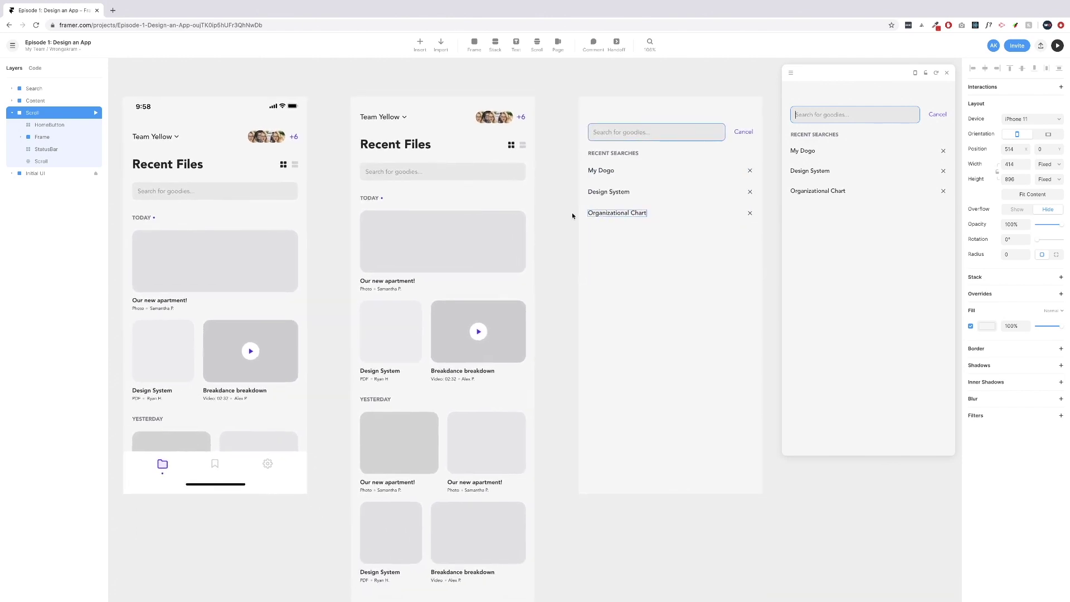
pyautogui.click(549, 215)
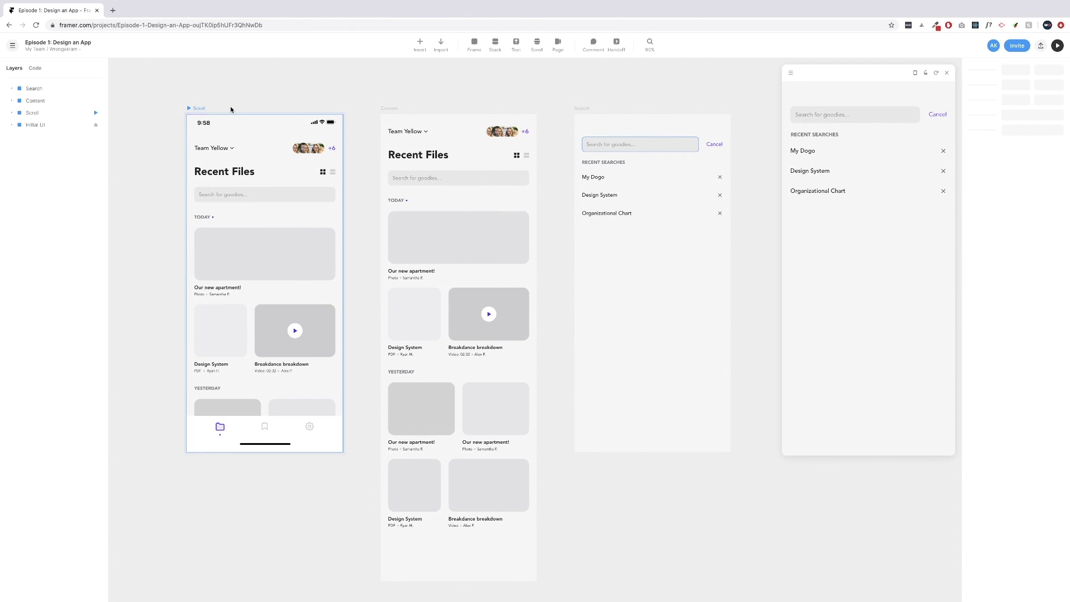
pyautogui.click(239, 148)
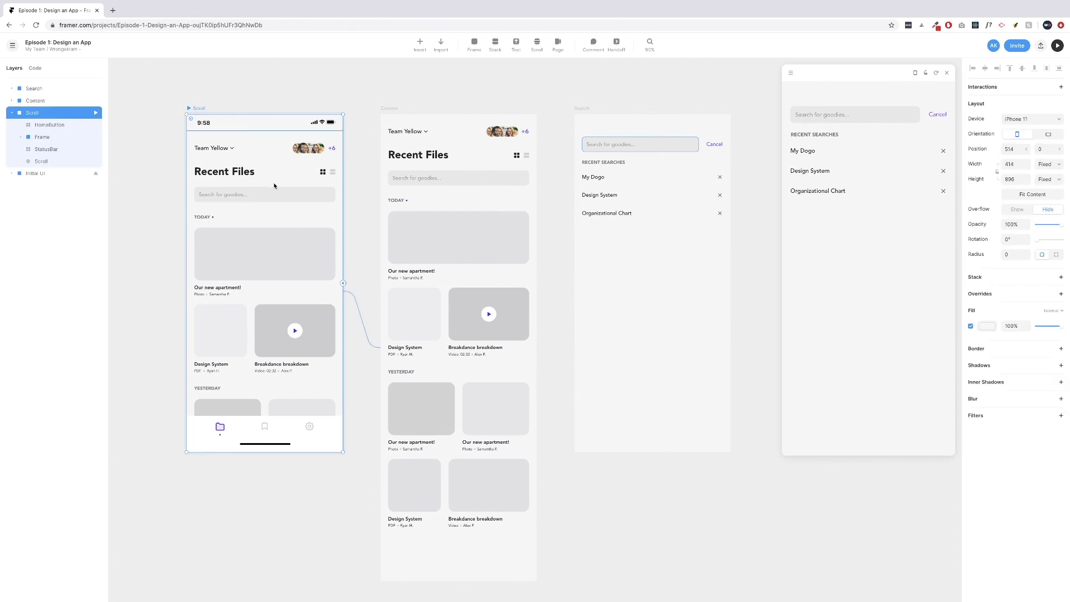
pyautogui.click(936, 73)
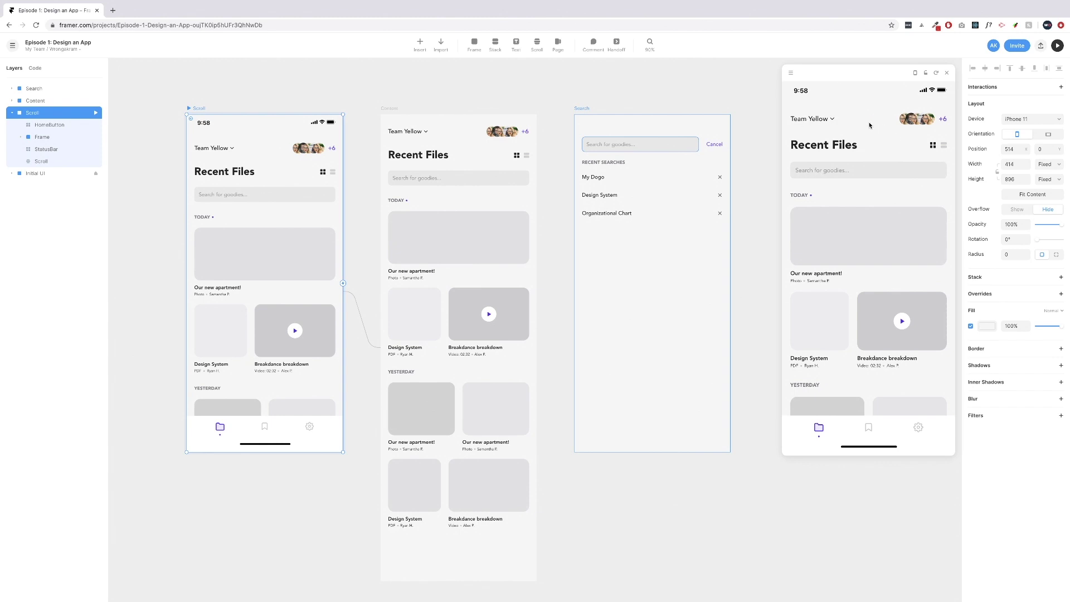
pyautogui.scroll(-3, 871, 127)
pyautogui.scroll(3, 869, 125)
pyautogui.scroll(-1, 869, 125)
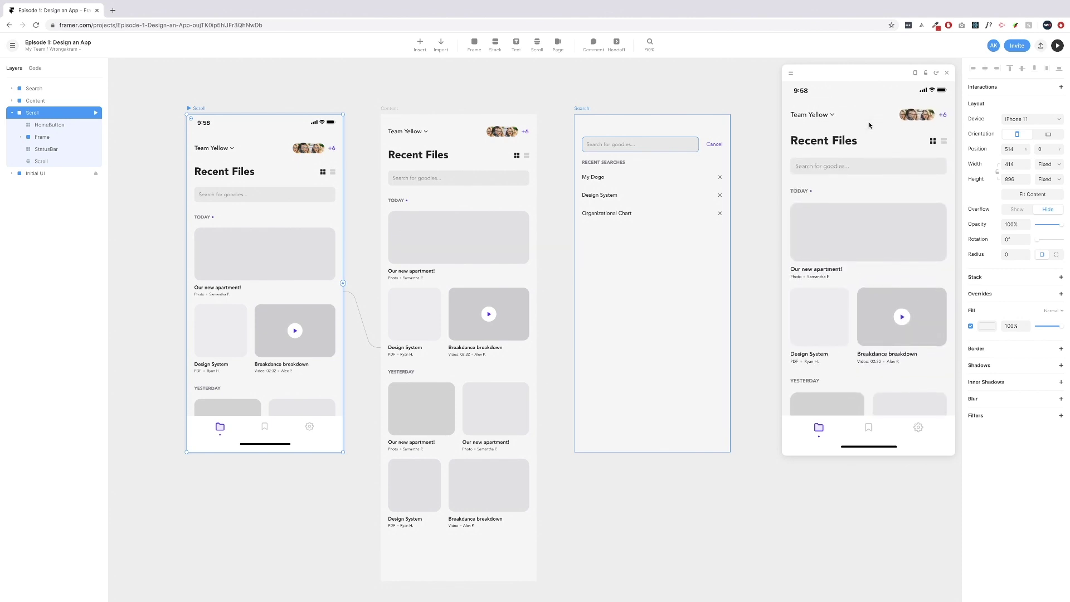
pyautogui.scroll(-1, 868, 126)
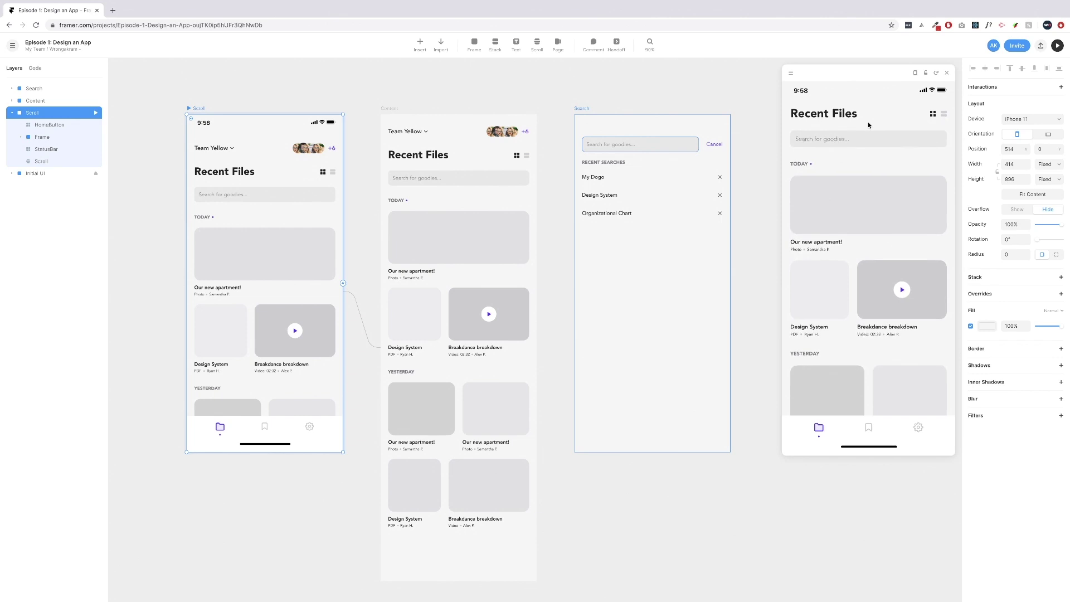
pyautogui.scroll(1, 868, 126)
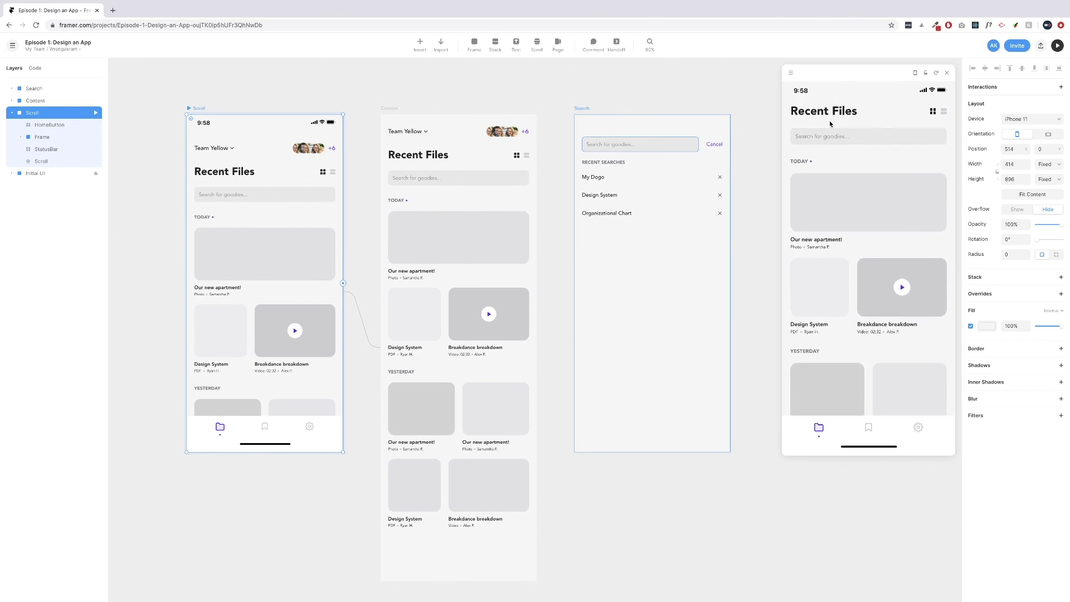
pyautogui.scroll(-1, 873, 120)
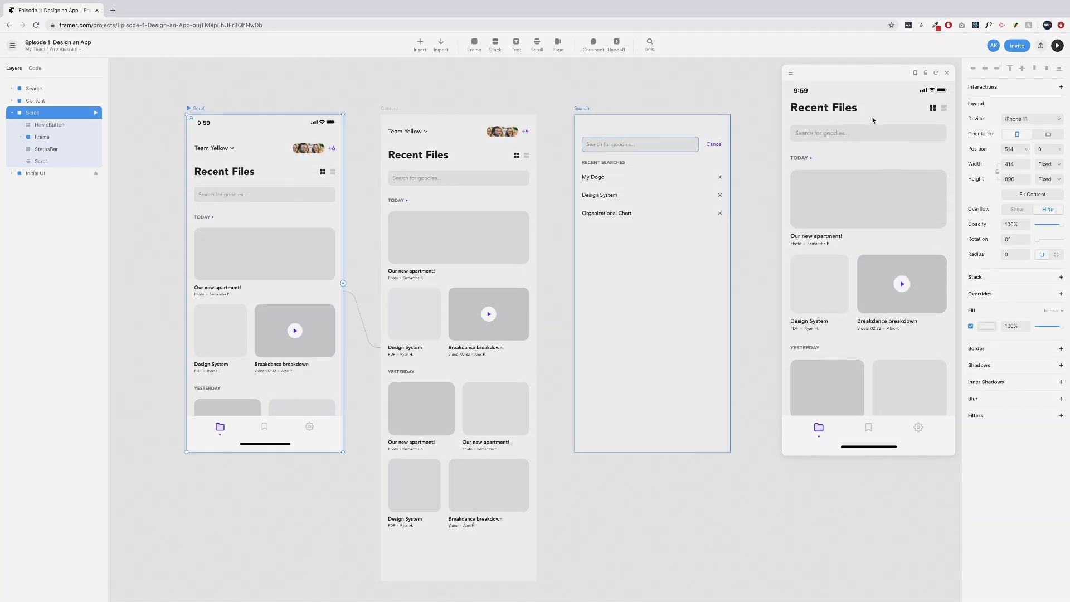
pyautogui.scroll(2, 872, 120)
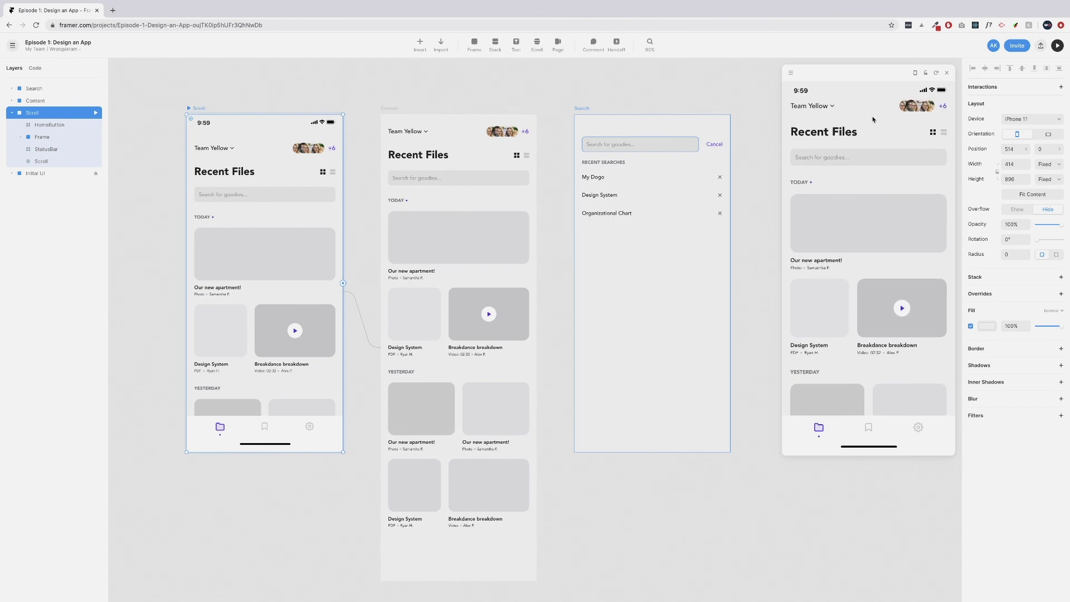